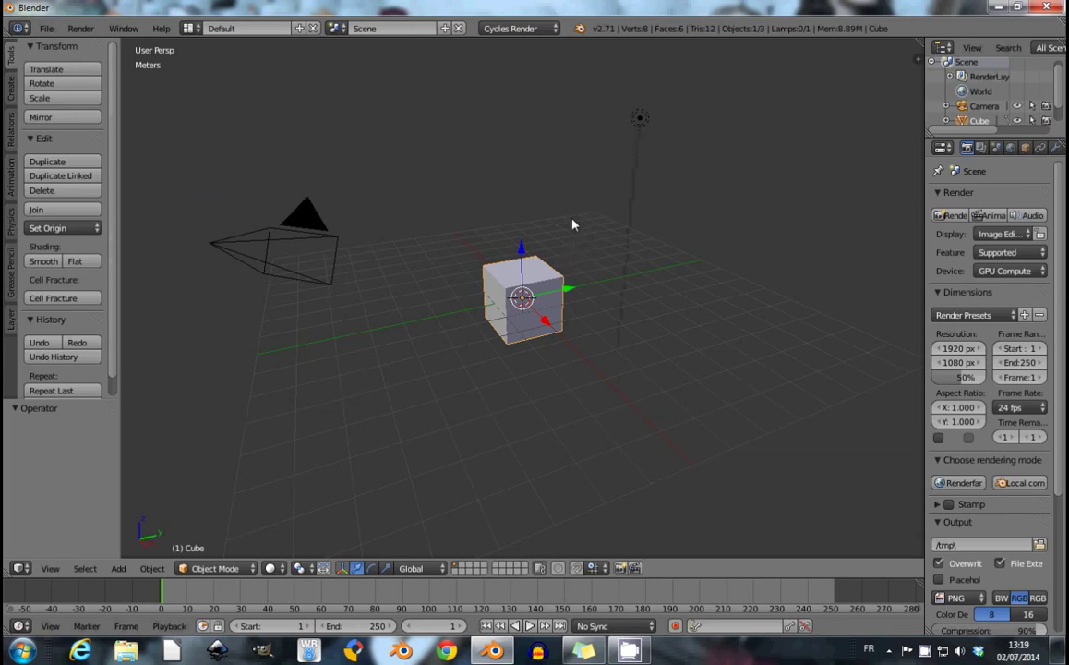
Delete the default cube and lamp together.
{"action": "right_click", "coordinate": [646, 123], "text": "shift"}
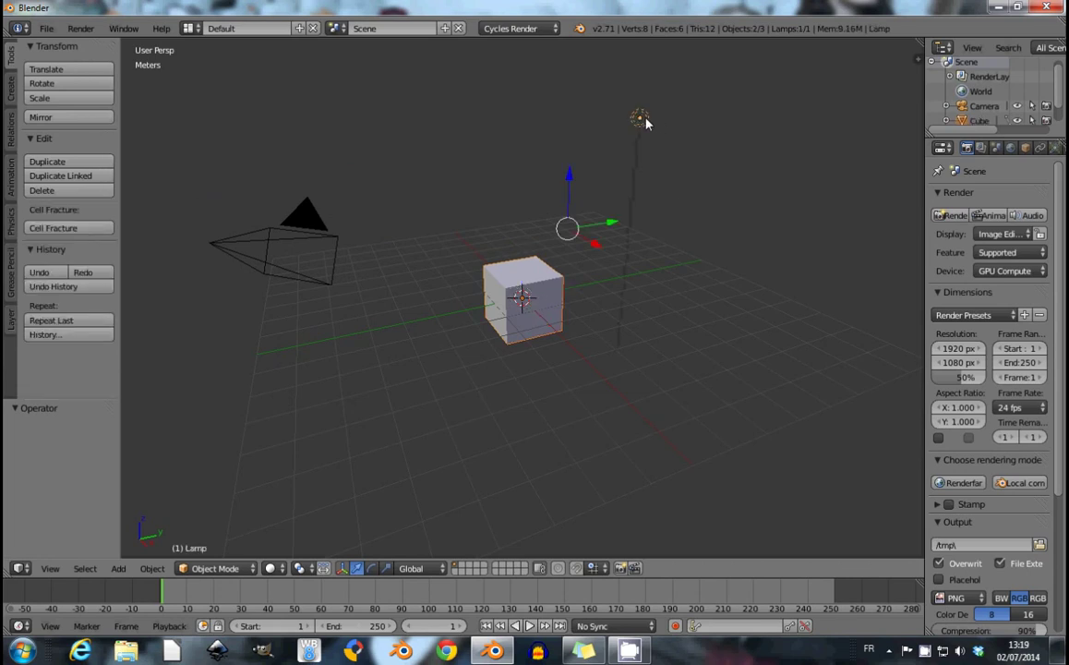
{"action": "key", "text": "x"}
{"action": "left_click", "coordinate": [646, 123]}
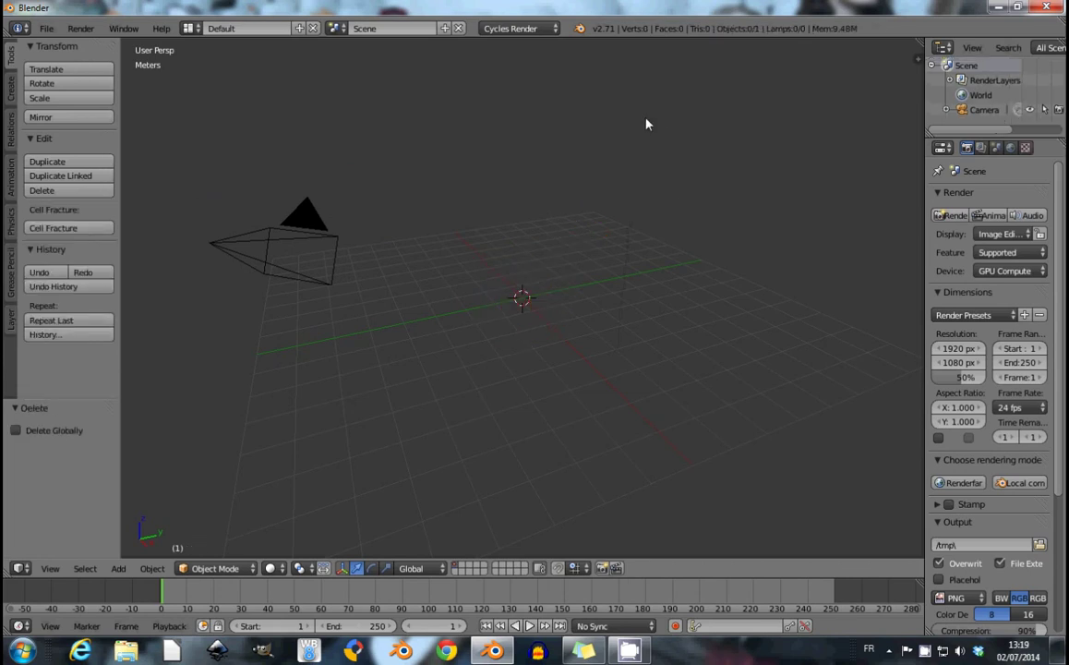
Move the camera to layer 2 and switch to the front orthographic view.
{"action": "right_click", "coordinate": [312, 238]}
{"action": "key", "text": "m"}
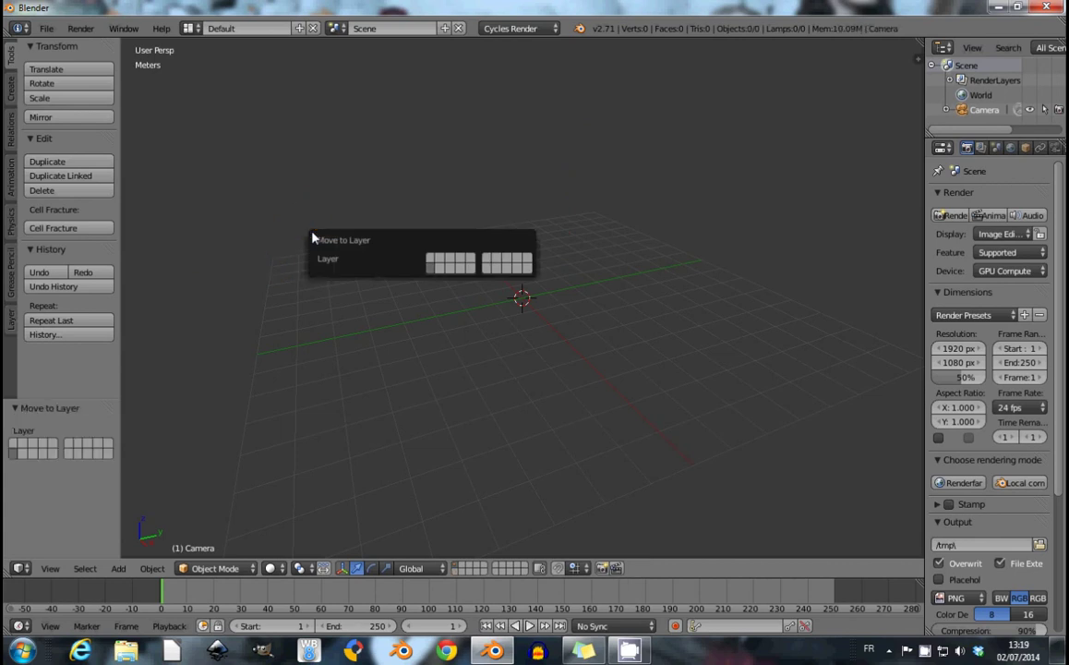
{"action": "key", "text": "2"}
{"action": "key", "text": "KP_1"}
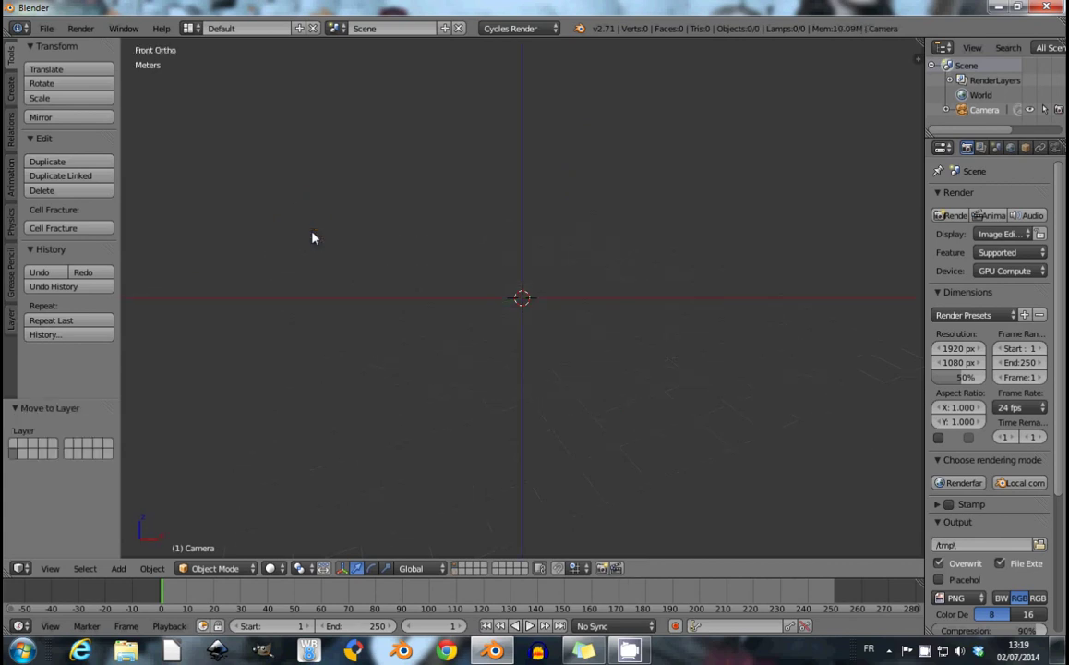
{"action": "key", "text": "shift+a"}
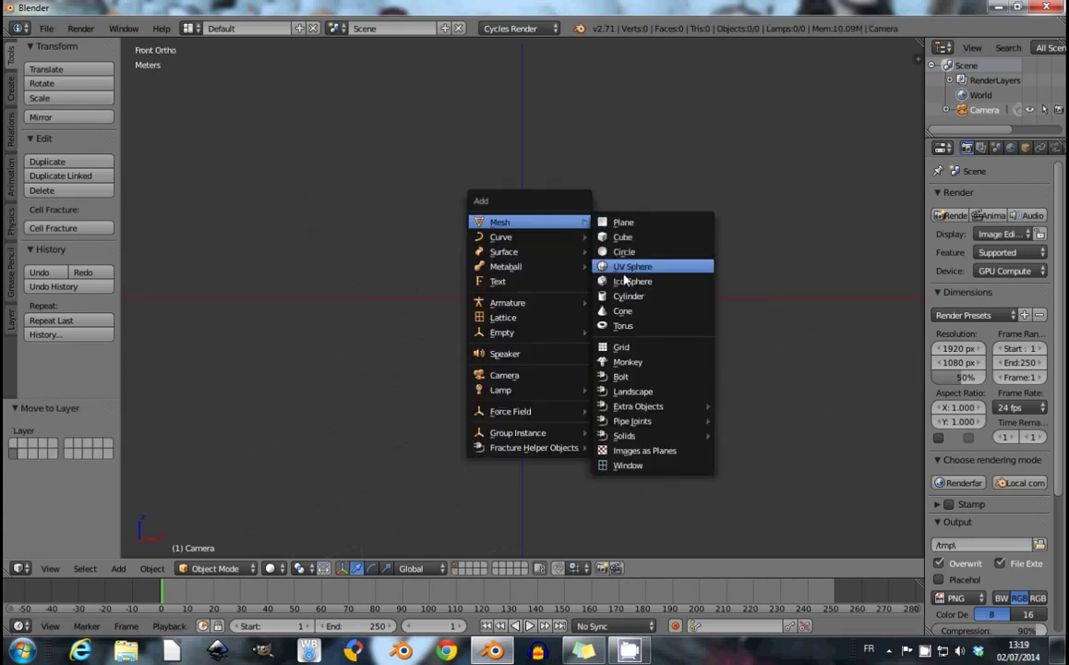
Add a UV sphere with 64 segments and 32 rings, then zoom in on it.
{"action": "left_click", "coordinate": [628, 267]}
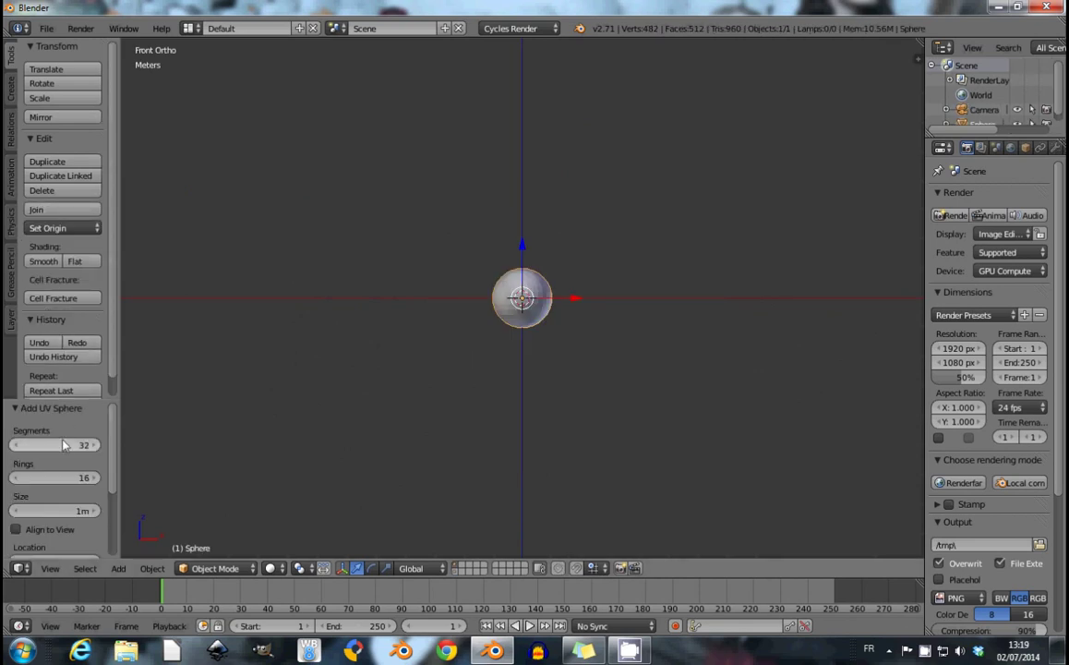
{"action": "left_click", "coordinate": [63, 445]}
{"action": "type", "text": "64"}
{"action": "key", "text": "Tab"}
{"action": "type", "text": "32"}
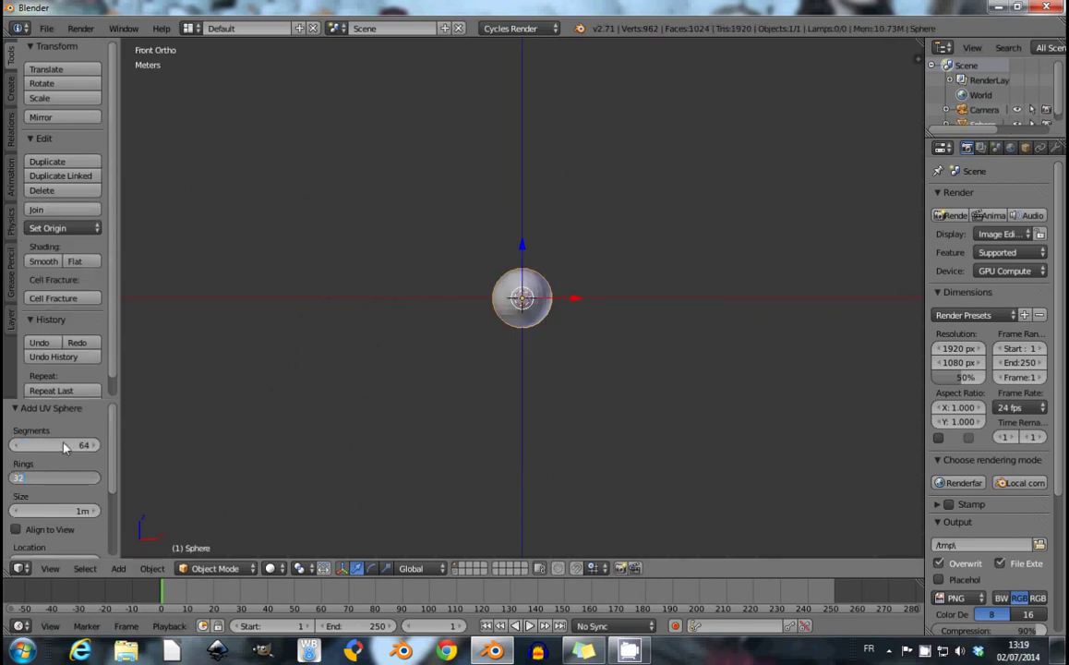
{"action": "key", "text": "Return"}
{"action": "mouse_move", "coordinate": [440, 353]}
{"action": "middle_mouse_down", "text": "shift"}
{"action": "mouse_move", "coordinate": [446, 430]}
{"action": "mouse_move", "coordinate": [482, 238]}
{"action": "middle_mouse_up", "text": "shift"}
{"action": "scroll", "coordinate": [503, 413], "scroll_direction": "up", "scroll_amount": 5}
{"action": "scroll", "coordinate": [482, 238], "scroll_direction": "up", "scroll_amount": 1}
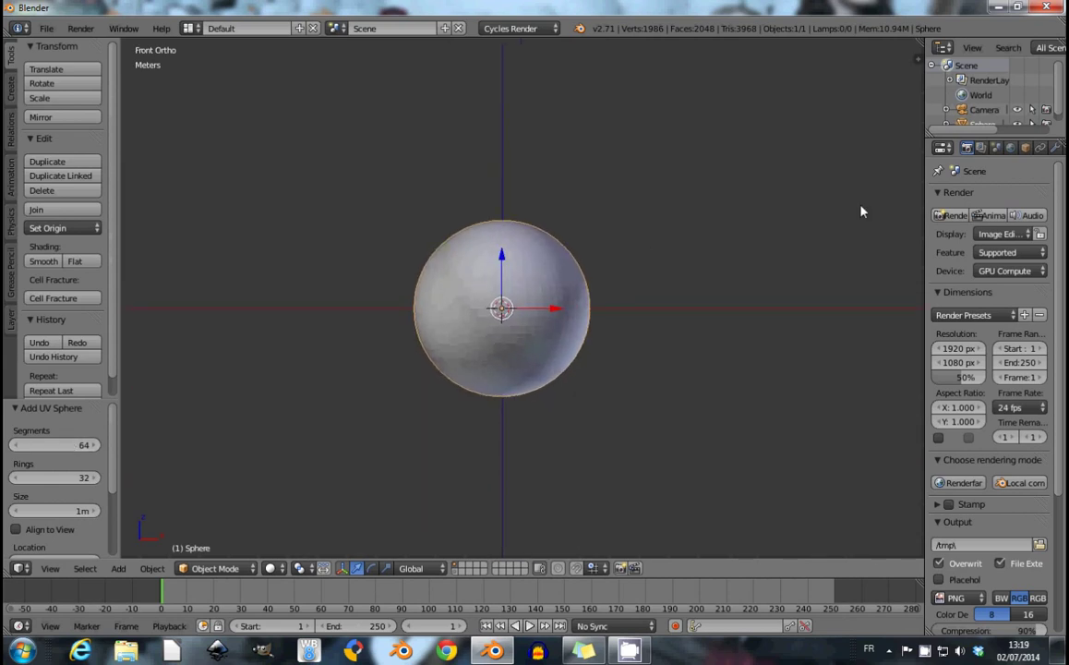
Rename the sphere object to 'terre'.
{"action": "left_click", "coordinate": [1026, 149]}
{"action": "left_click", "coordinate": [988, 199]}
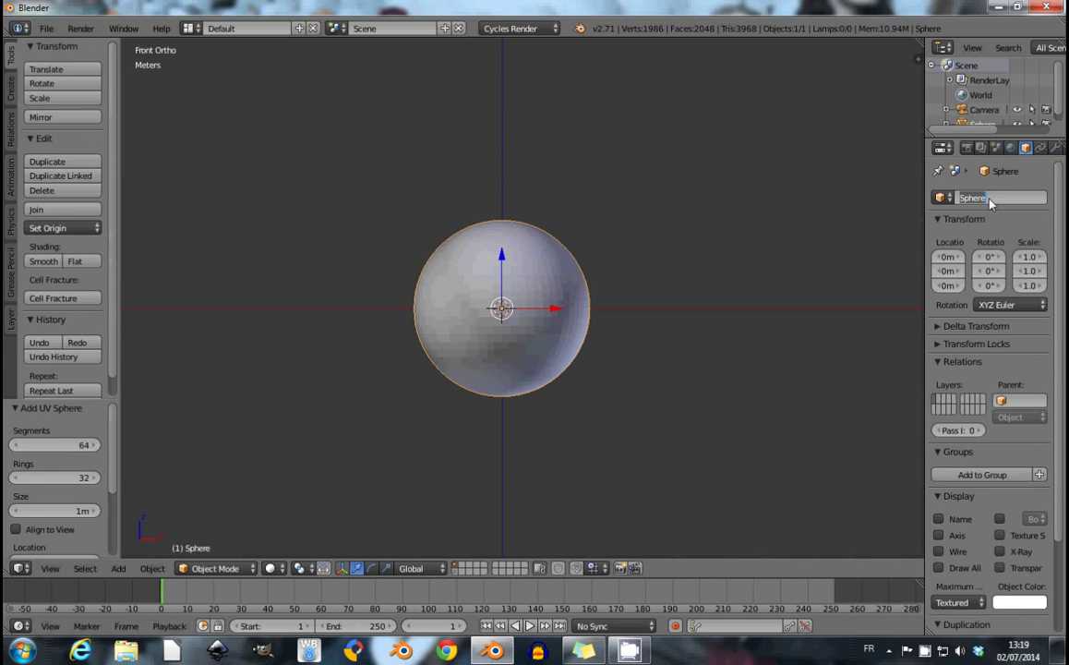
{"action": "type", "text": "terr"}
{"action": "key", "text": "Return"}
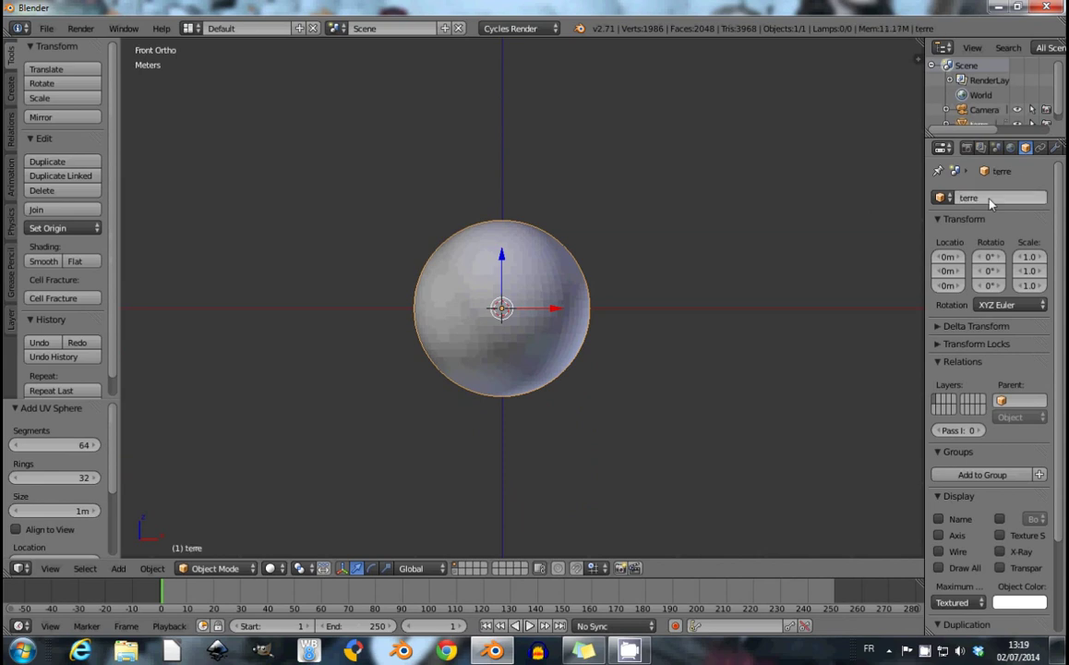
{"action": "scroll", "coordinate": [1034, 148], "scroll_direction": "down", "scroll_amount": 2}
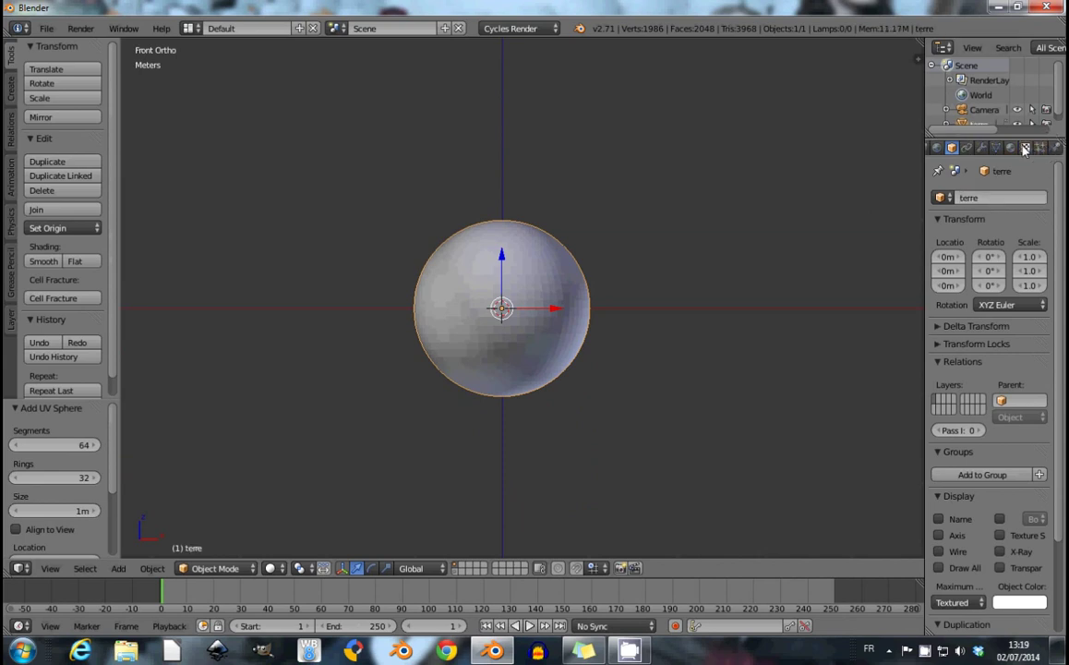
Give the sphere a new material named 'terre'.
{"action": "left_click", "coordinate": [1010, 148]}
{"action": "left_click", "coordinate": [988, 245]}
{"action": "double_click", "coordinate": [965, 203]}
{"action": "type", "text": "terre"}
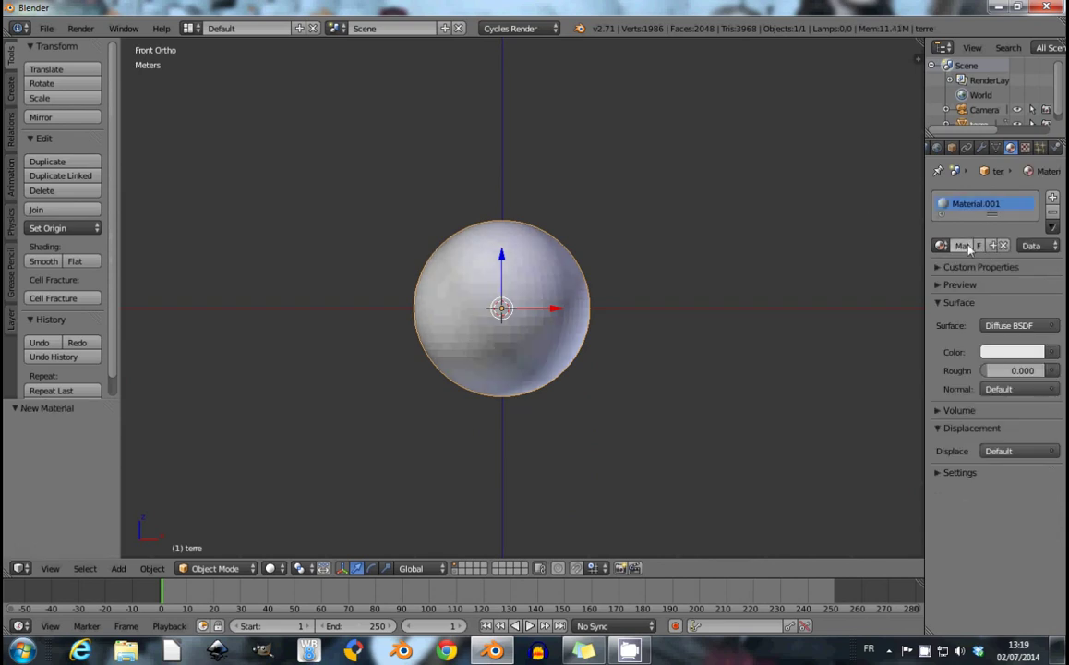
{"action": "key", "text": "Return"}
Split the viewport and show the lower view in Rendered shading using the CPU device.
{"action": "left_click_drag", "start_coordinate": [917, 58], "coordinate": [895, 277]}
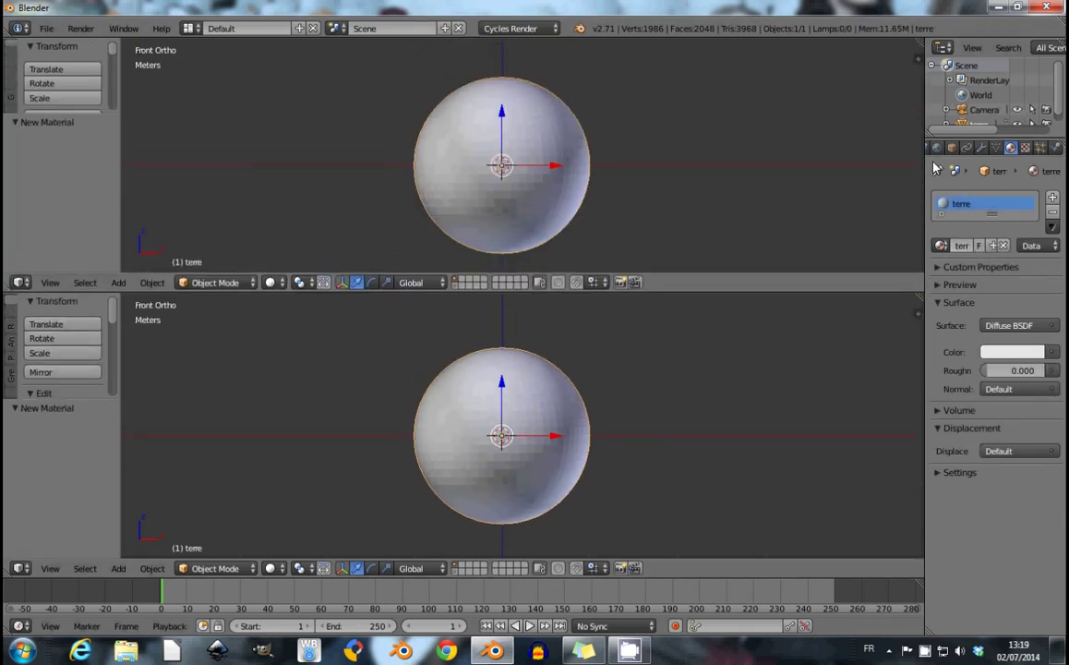
{"action": "scroll", "coordinate": [979, 148], "scroll_direction": "up", "scroll_amount": 2}
{"action": "left_click", "coordinate": [966, 148]}
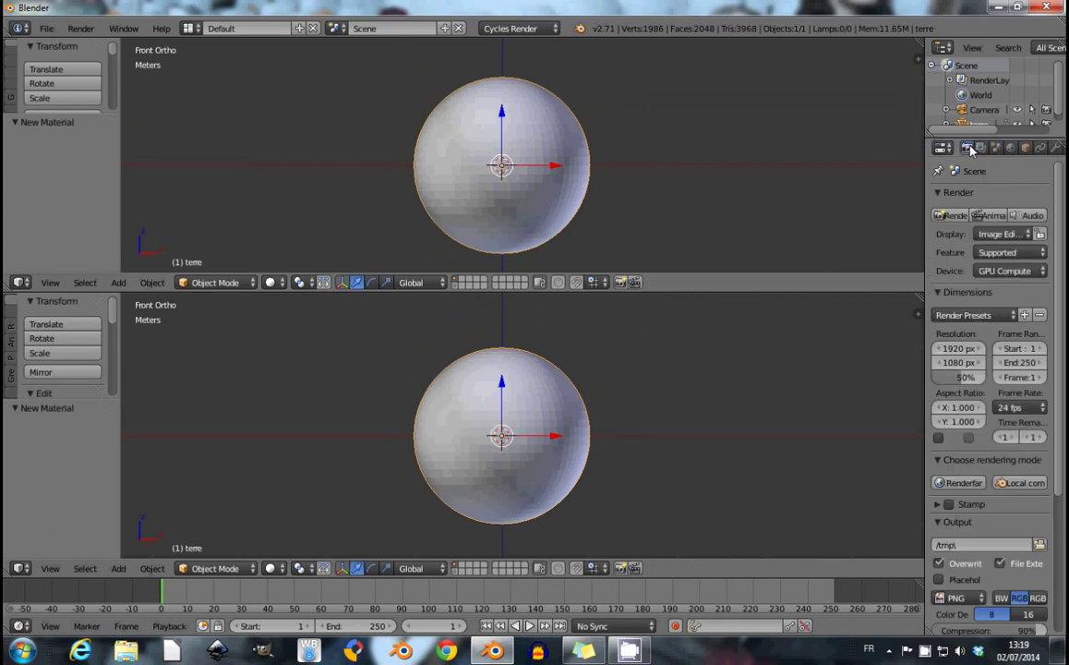
{"action": "left_click", "coordinate": [997, 271]}
{"action": "left_click", "coordinate": [984, 254]}
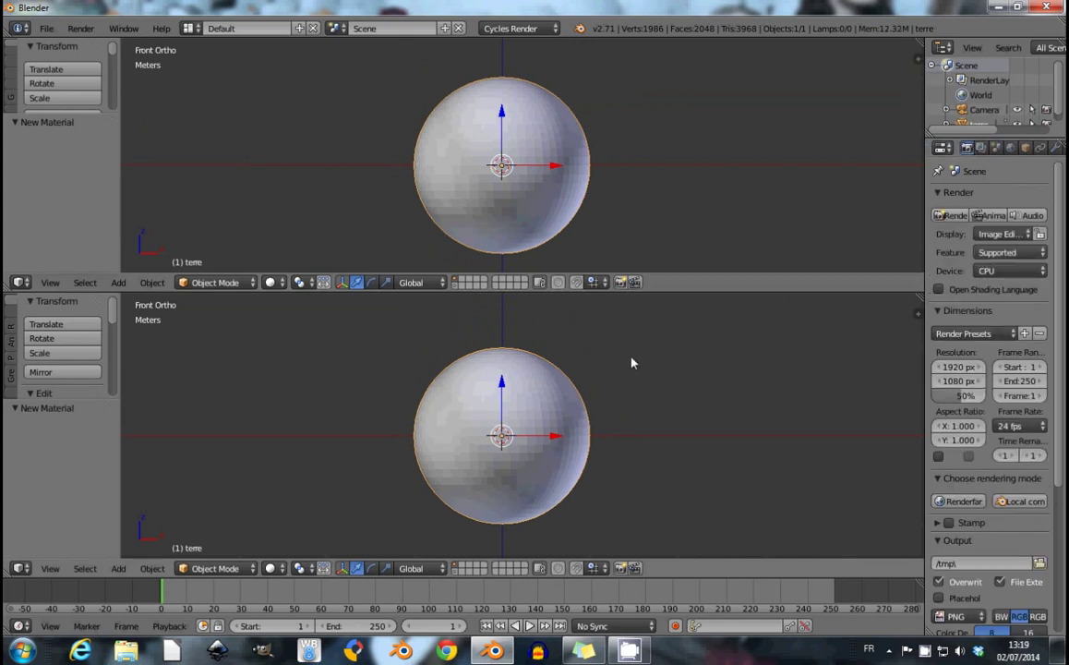
{"action": "left_click", "coordinate": [270, 567]}
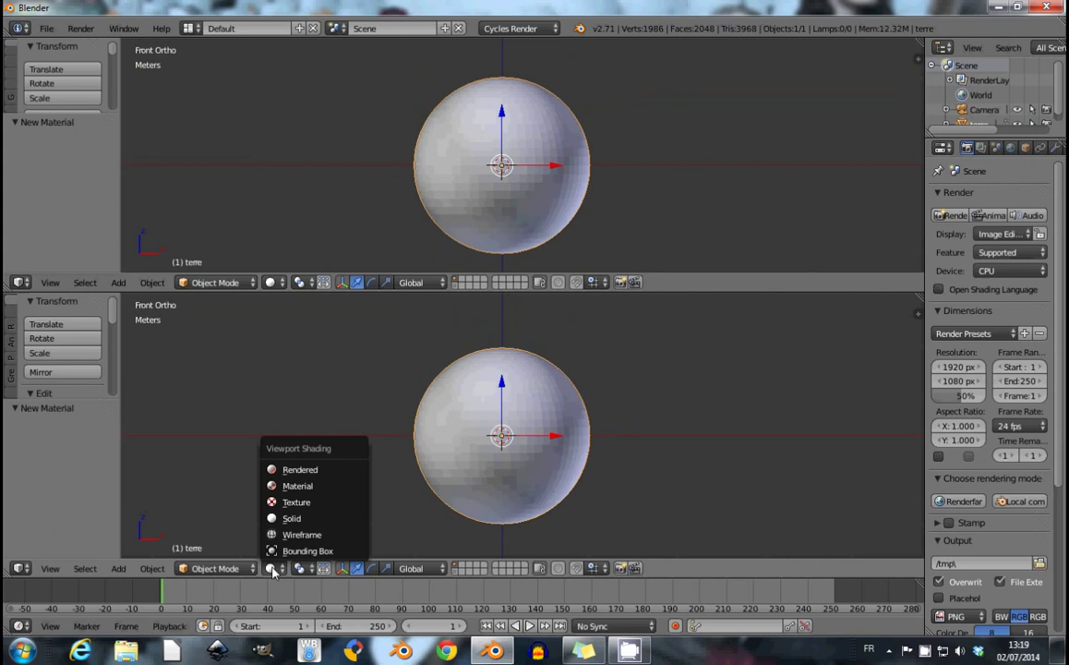
{"action": "left_click", "coordinate": [296, 469]}
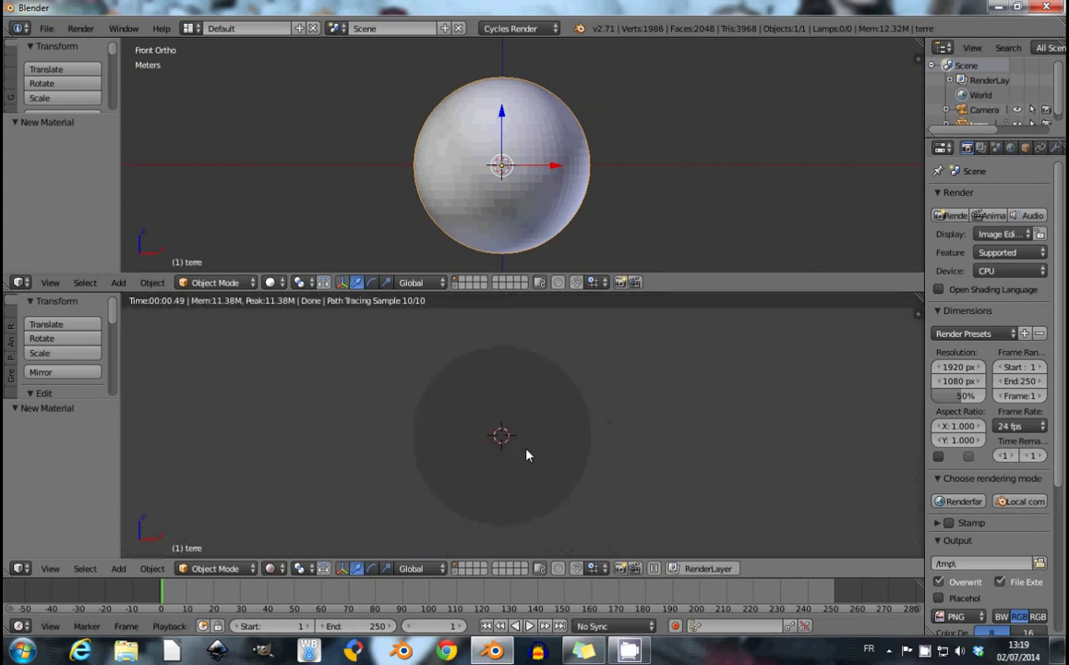
In wireframe view, add a Sun lamp and move it 5 m along X.
{"action": "key", "text": "z"}
{"action": "key", "text": "shift+a"}
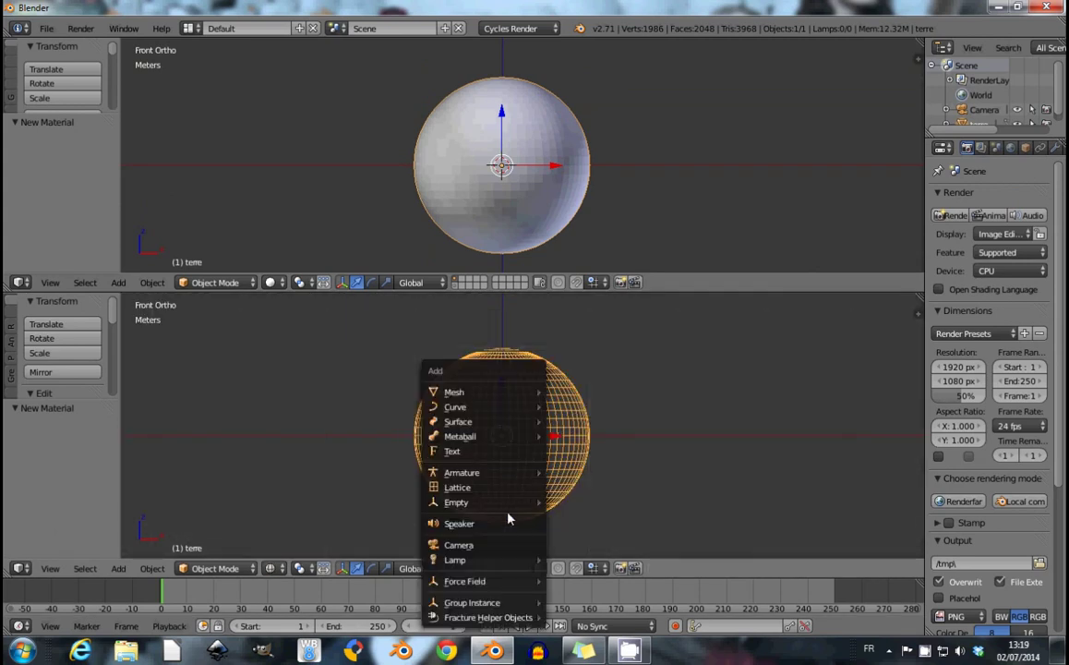
{"action": "mouse_move", "coordinate": [455, 560]}
{"action": "left_click", "coordinate": [623, 514]}
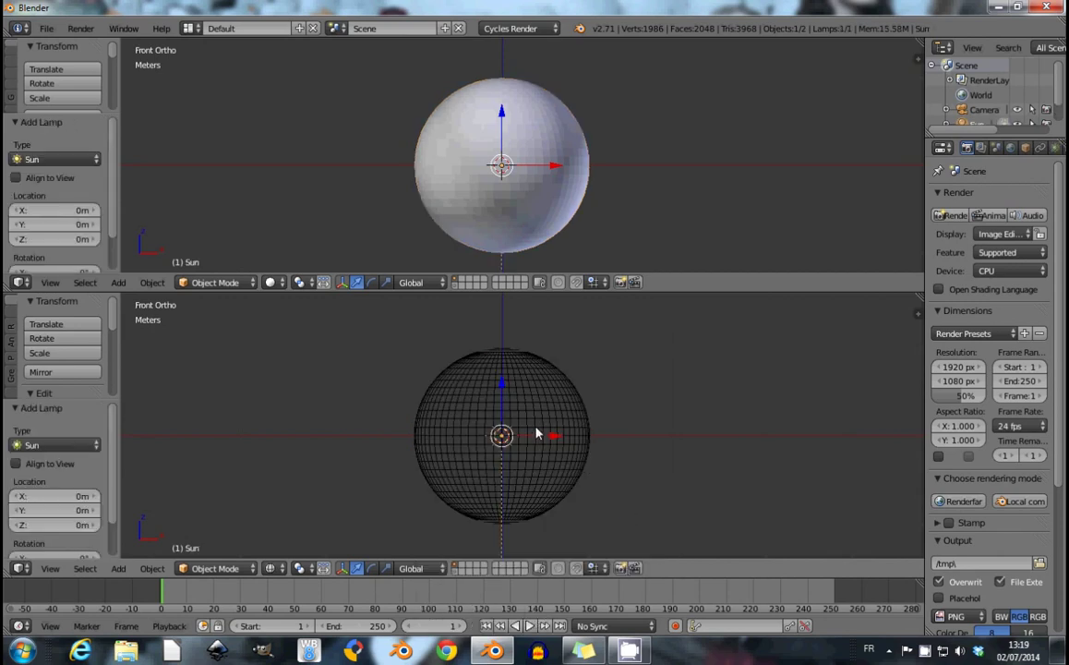
{"action": "key", "text": "g"}
{"action": "key", "text": "x"}
{"action": "left_click", "coordinate": [202, 441]}
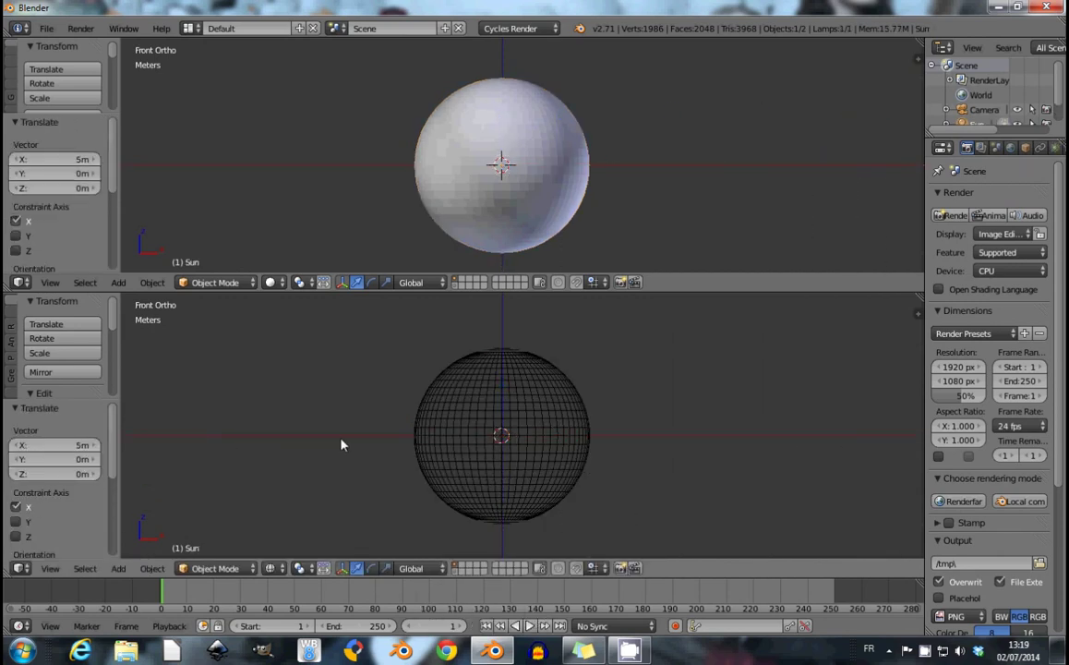
{"action": "scroll", "coordinate": [369, 450], "scroll_direction": "down", "scroll_amount": 5}
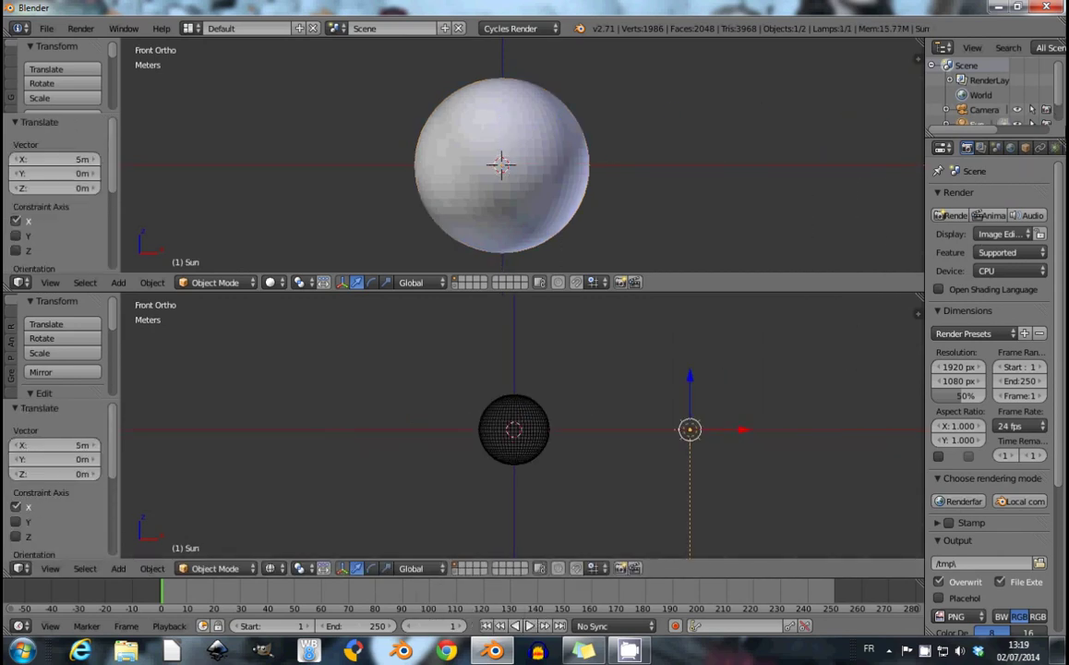
Give the Sun a Track To constraint targeting terre, with the -Z axis and an up axis set.
{"action": "left_click", "coordinate": [1041, 147]}
{"action": "left_click", "coordinate": [1004, 200]}
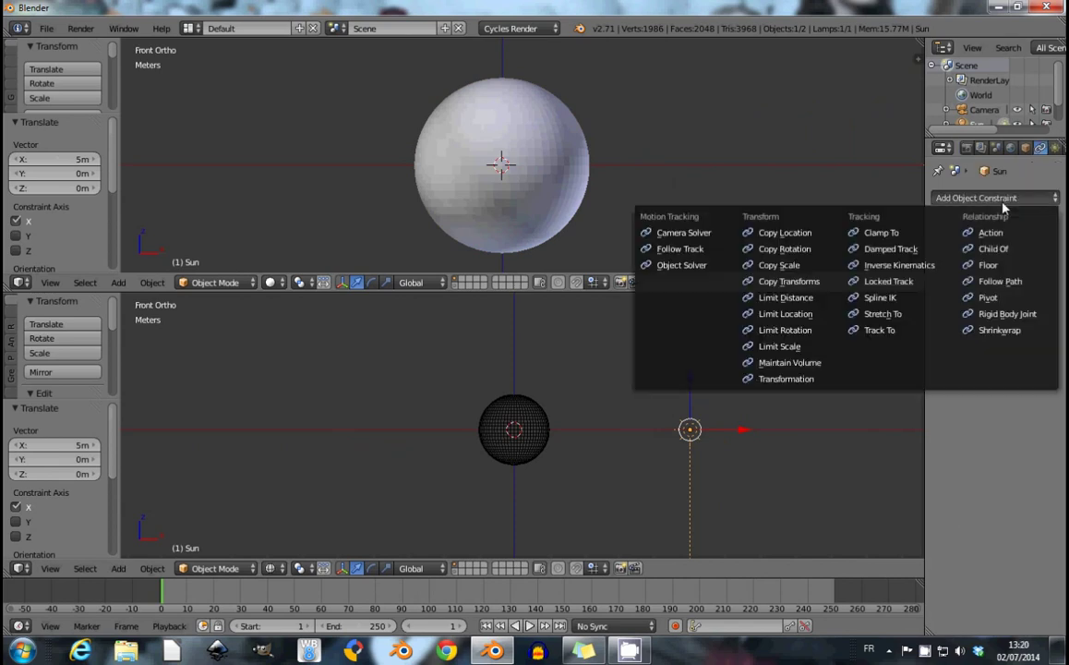
{"action": "left_click", "coordinate": [877, 330]}
{"action": "left_click", "coordinate": [965, 255]}
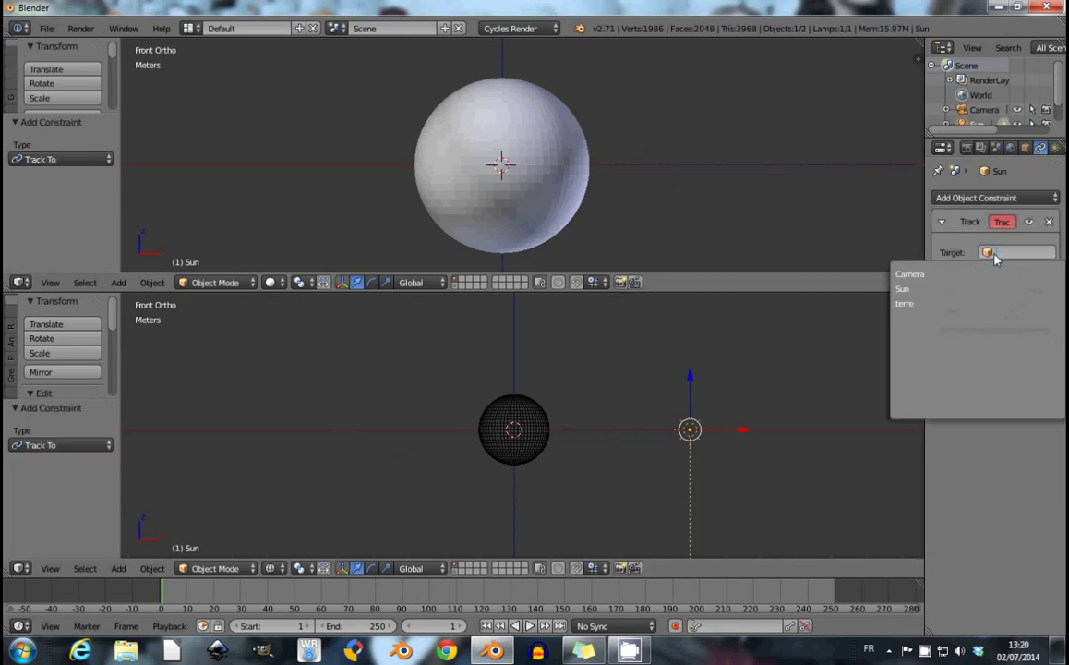
{"action": "left_click", "coordinate": [905, 303]}
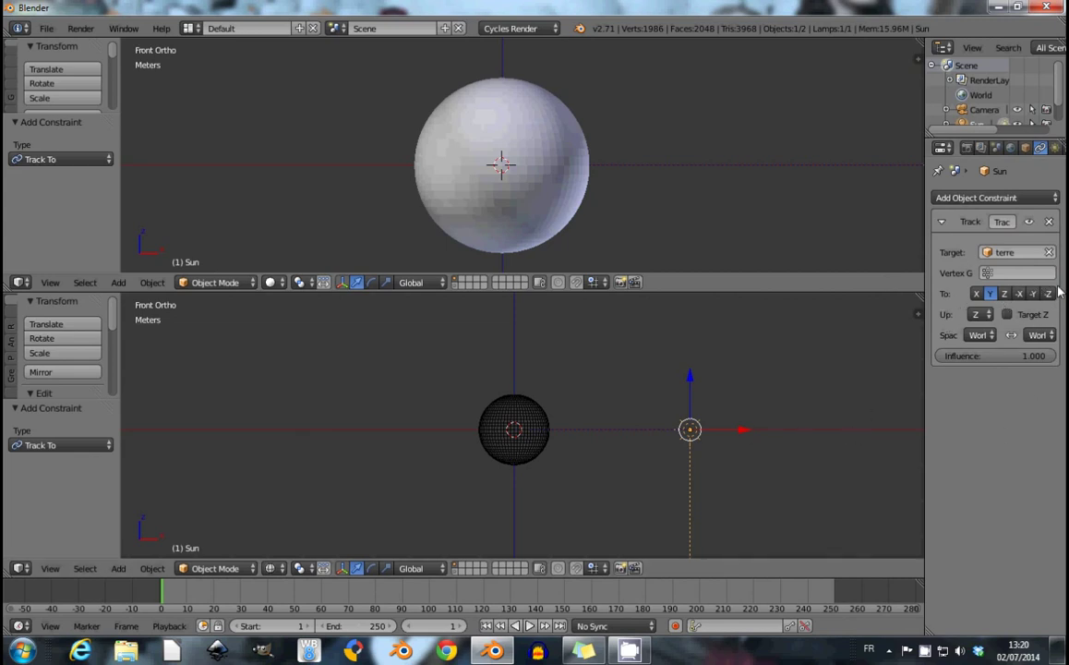
{"action": "left_click", "coordinate": [1049, 293]}
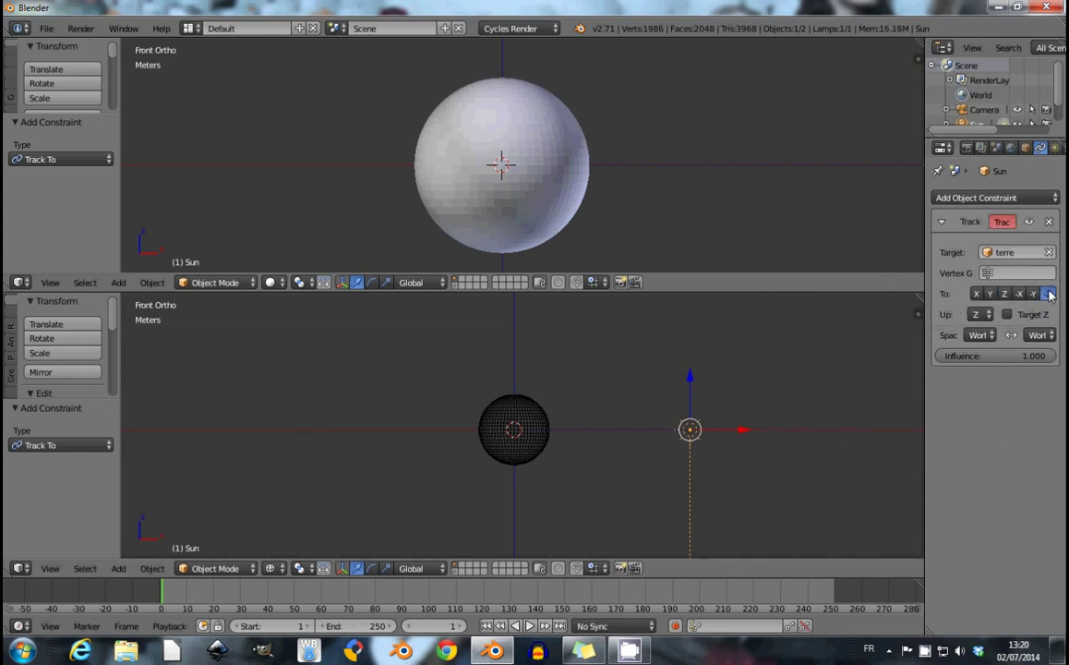
{"action": "left_click", "coordinate": [977, 316]}
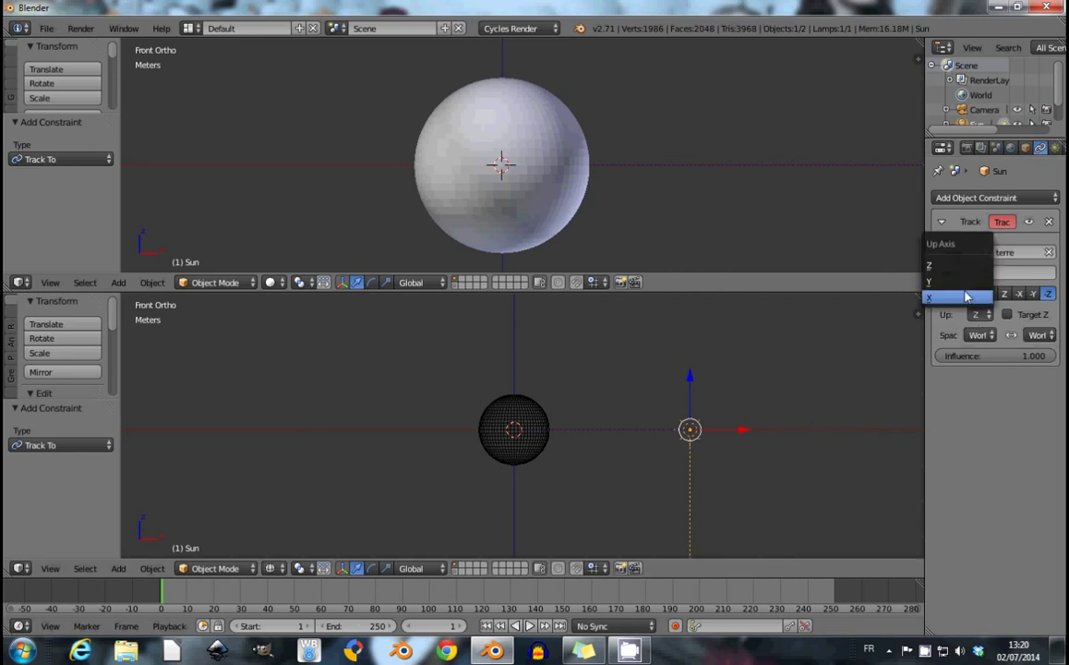
{"action": "left_click", "coordinate": [960, 296]}
{"action": "right_click", "coordinate": [523, 423]}
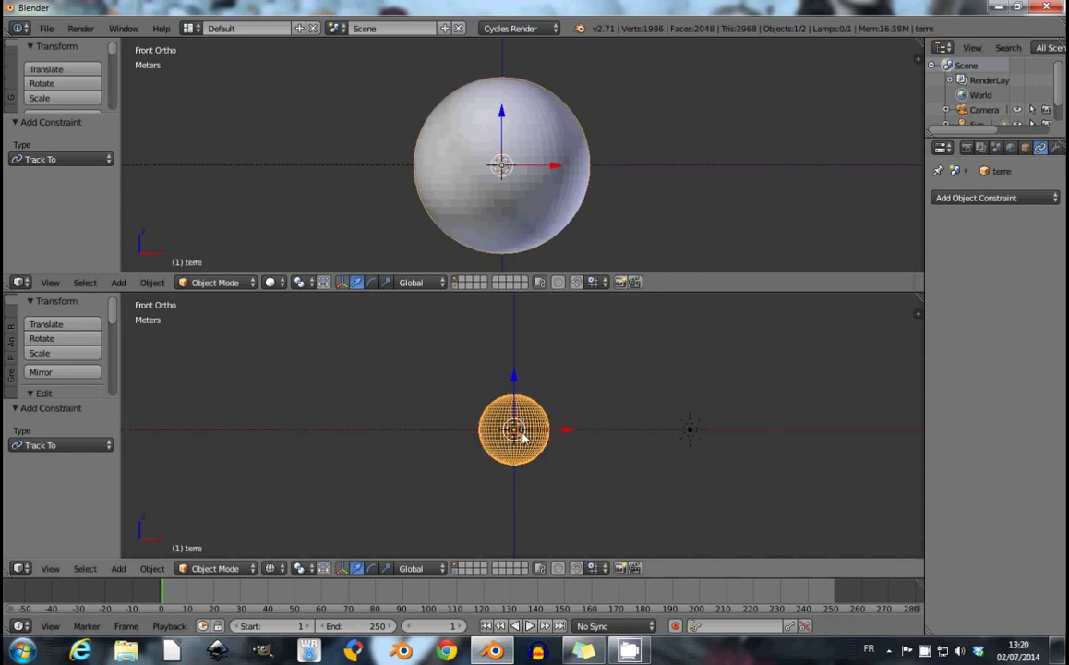
Keep terre at the centre and zoom the lower view in on it.
{"action": "key", "text": "g"}
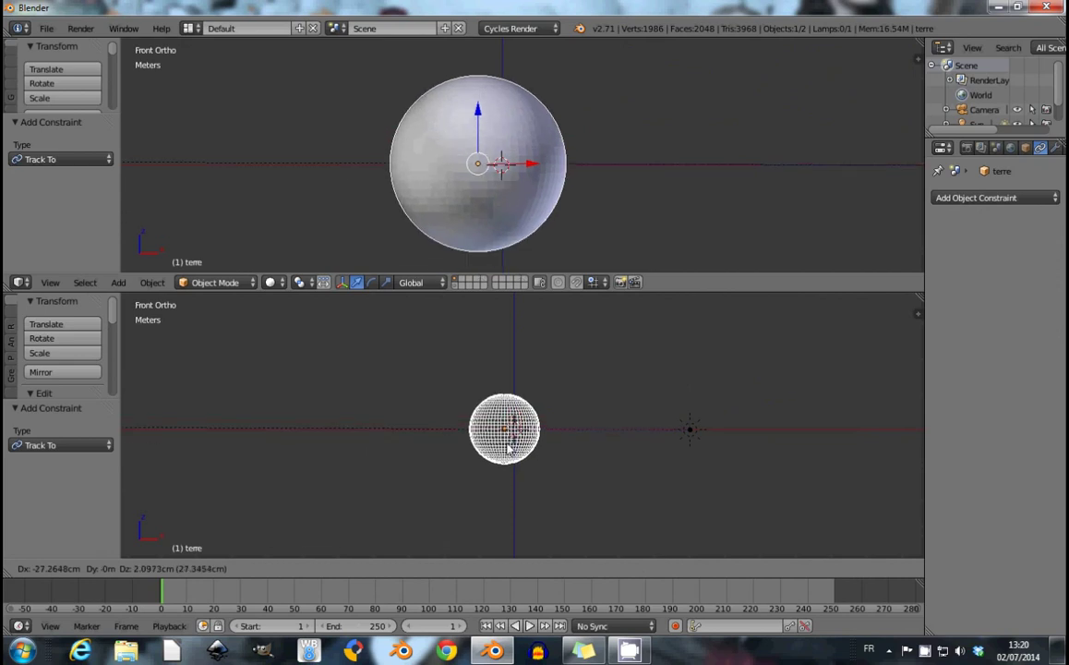
{"action": "right_click", "coordinate": [540, 429]}
{"action": "scroll", "coordinate": [540, 420], "scroll_direction": "up", "scroll_amount": 4}
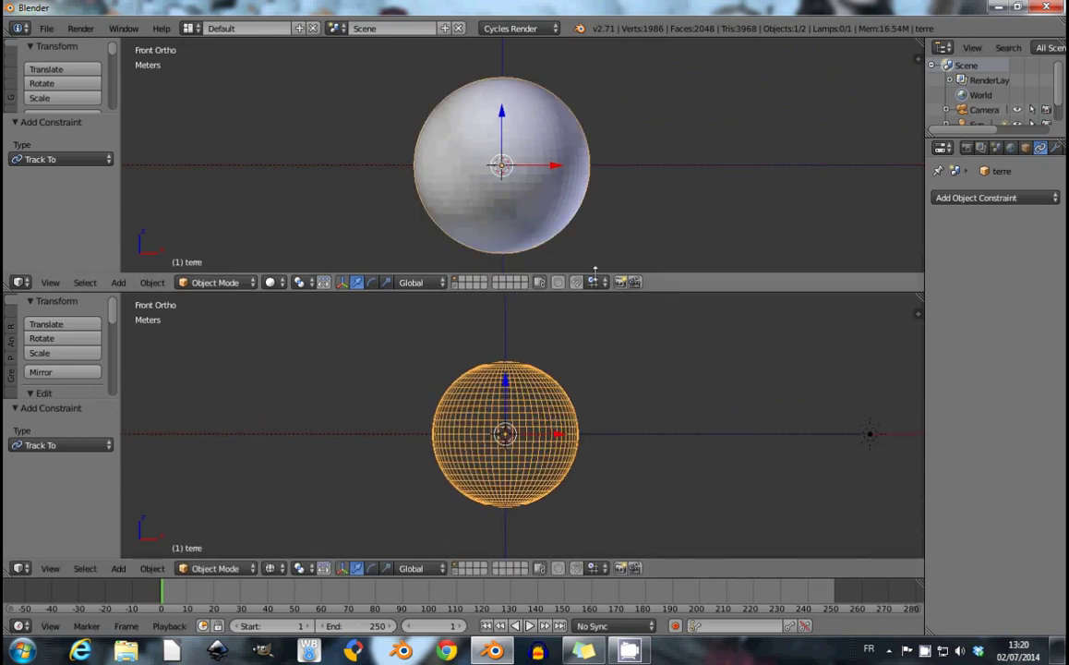
Split the lower view and turn the new area into an Image Editor.
{"action": "left_click_drag", "start_coordinate": [918, 298], "coordinate": [627, 303]}
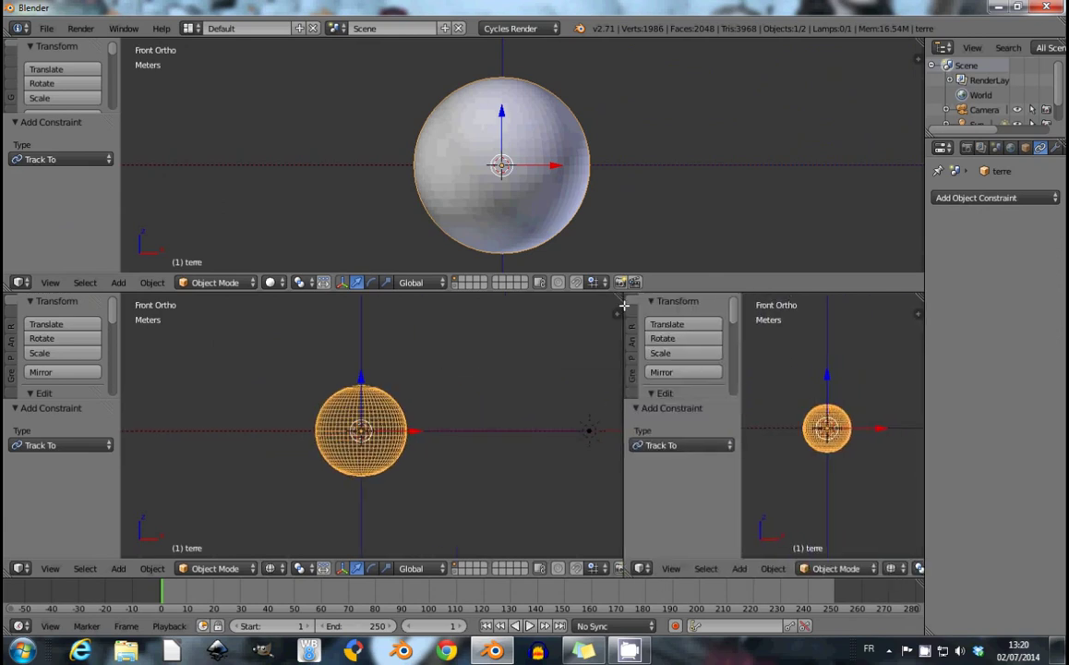
{"action": "left_click", "coordinate": [641, 567]}
{"action": "left_click", "coordinate": [685, 453]}
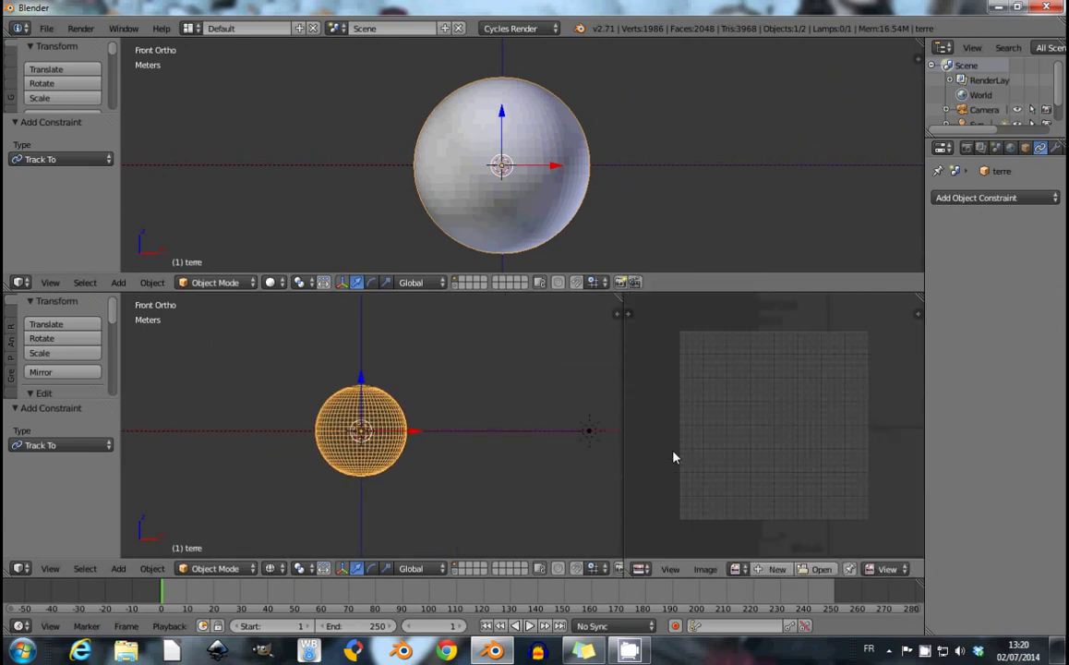
{"action": "scroll", "coordinate": [490, 437], "scroll_direction": "up", "scroll_amount": 1}
{"action": "scroll", "coordinate": [491, 437], "scroll_direction": "up", "scroll_amount": 3}
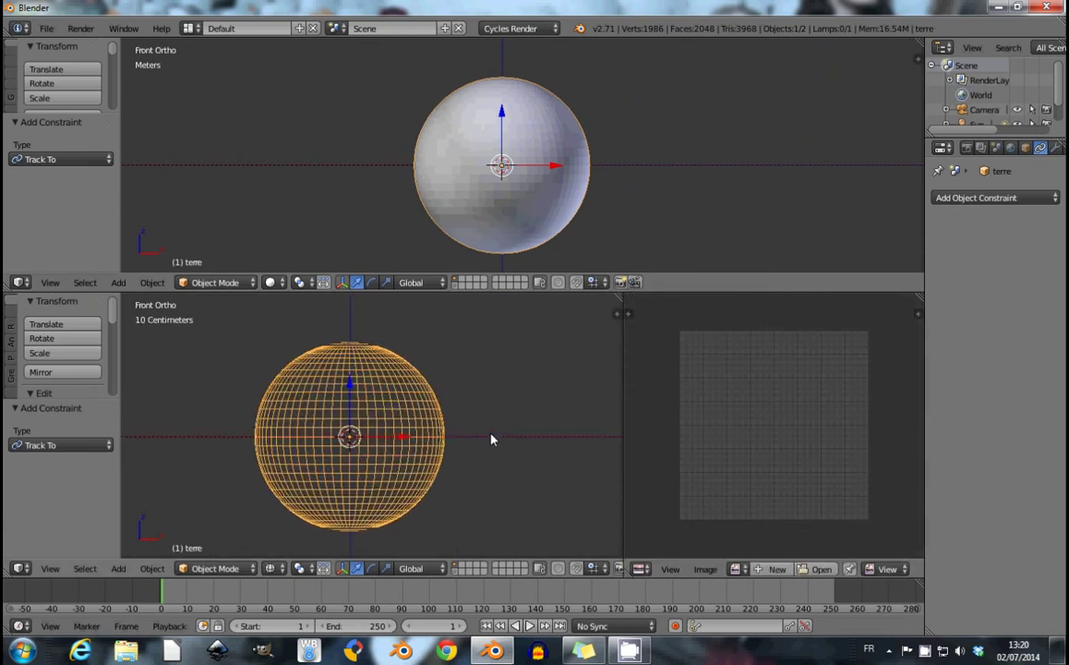
UV-unwrap terre with Sphere Projection and turn the top area into a Node Editor.
{"action": "key", "text": "Tab"}
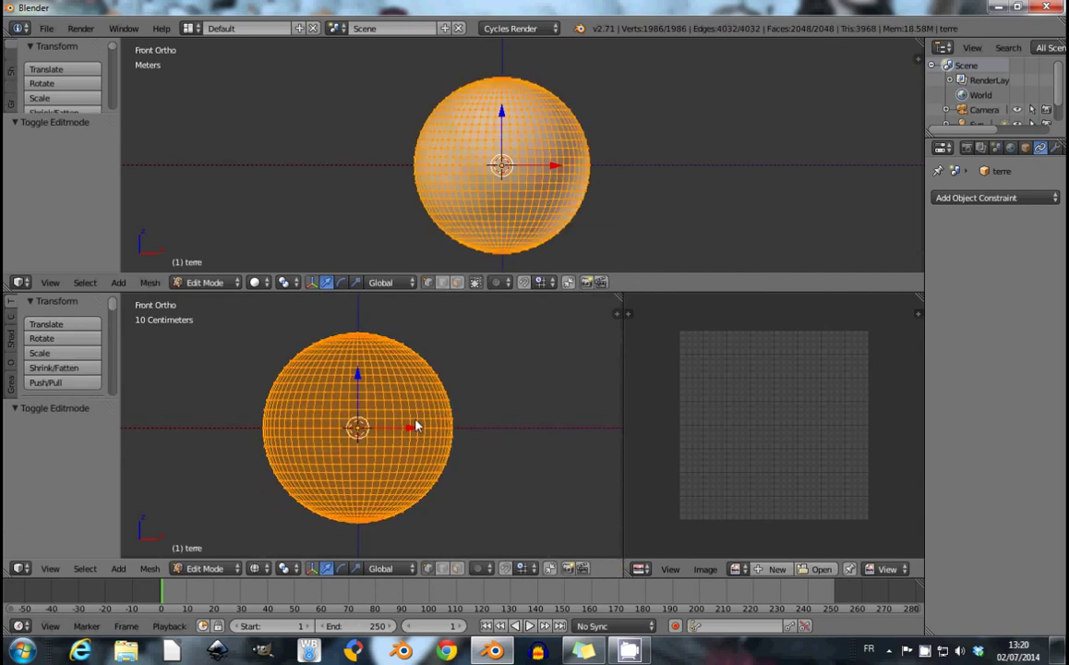
{"action": "key", "text": "u"}
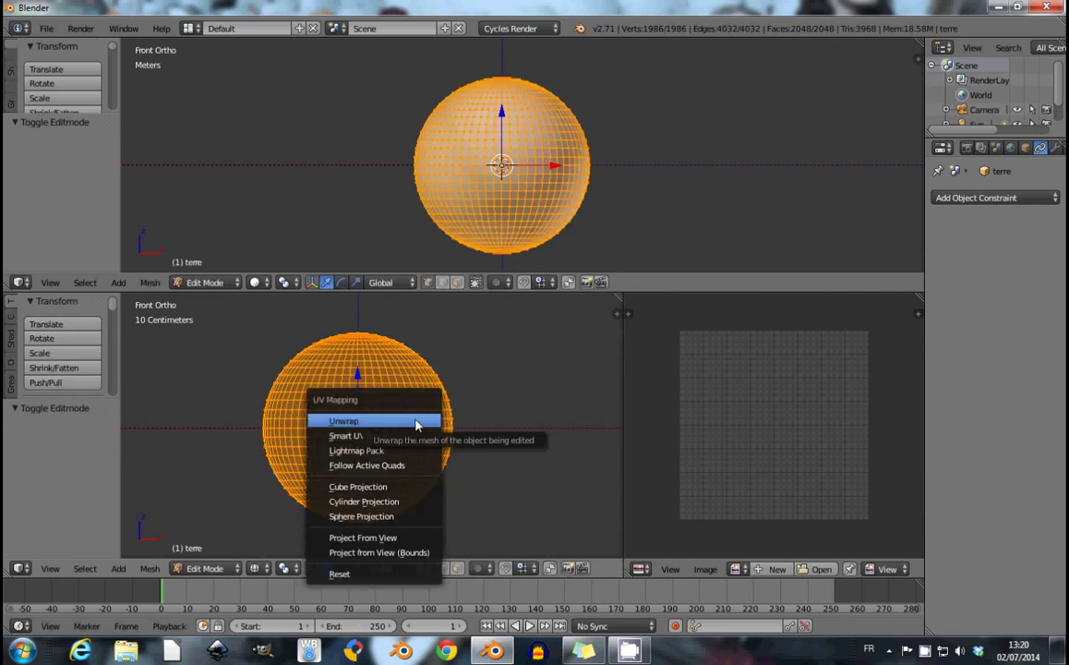
{"action": "left_click", "coordinate": [388, 516]}
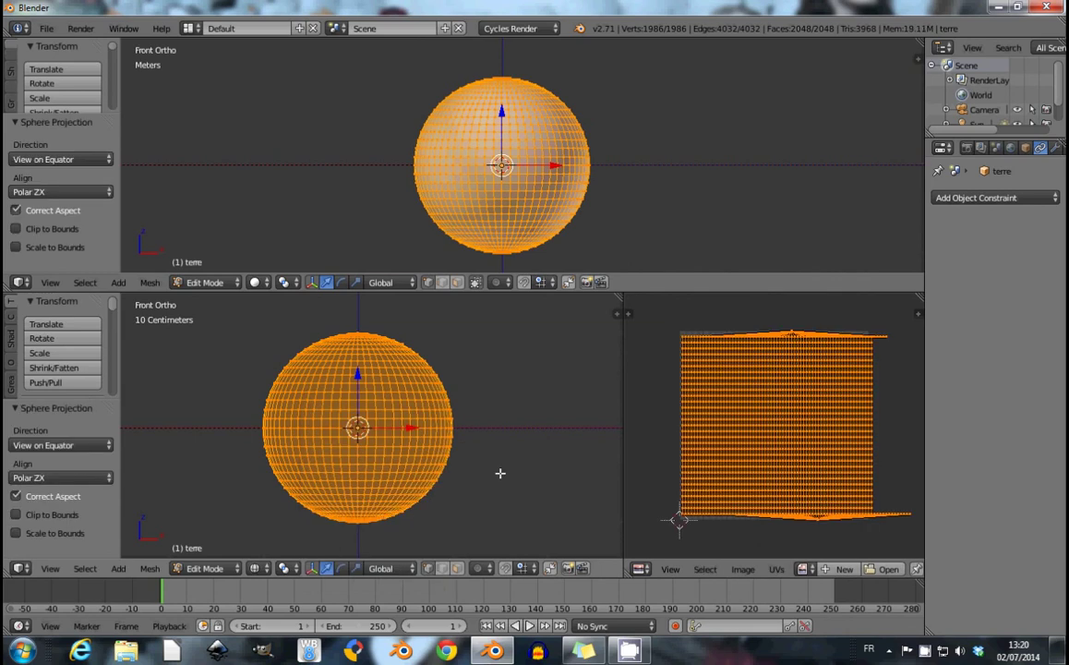
{"action": "left_click", "coordinate": [20, 282]}
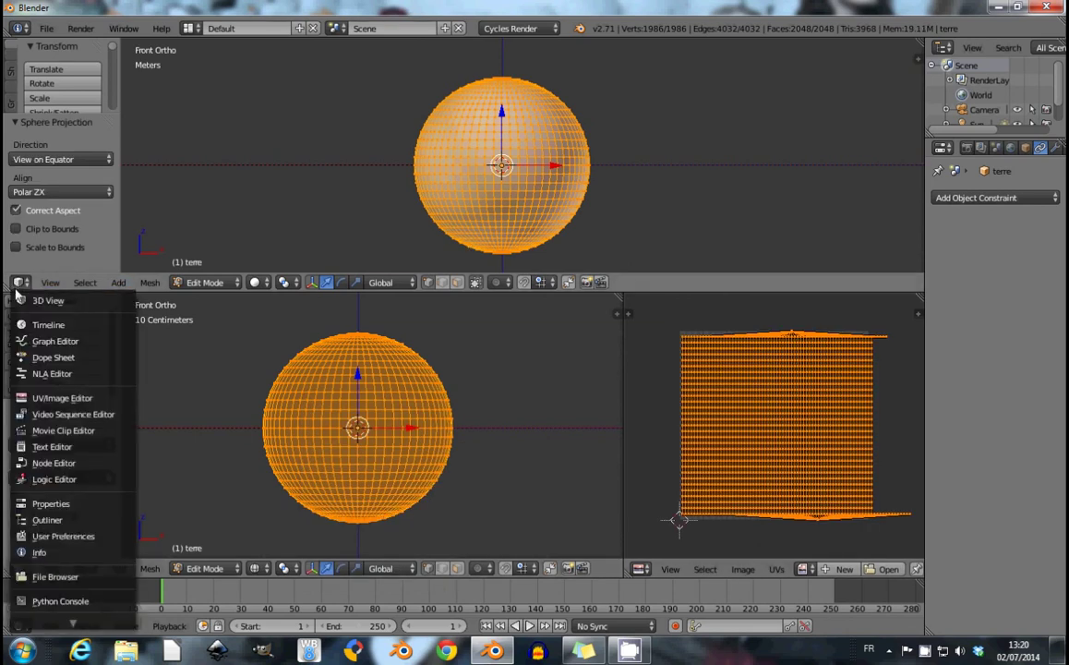
{"action": "left_click", "coordinate": [37, 463]}
Arrange the Diffuse BSDF and Material Output nodes to leave room between them.
{"action": "mouse_move", "coordinate": [446, 167]}
{"action": "middle_mouse_down"}
{"action": "mouse_move", "coordinate": [494, 143]}
{"action": "mouse_move", "coordinate": [444, 136]}
{"action": "middle_mouse_up"}
{"action": "scroll", "coordinate": [480, 137], "scroll_direction": "up", "scroll_amount": 3}
{"action": "left_click_drag", "start_coordinate": [490, 121], "coordinate": [730, 129]}
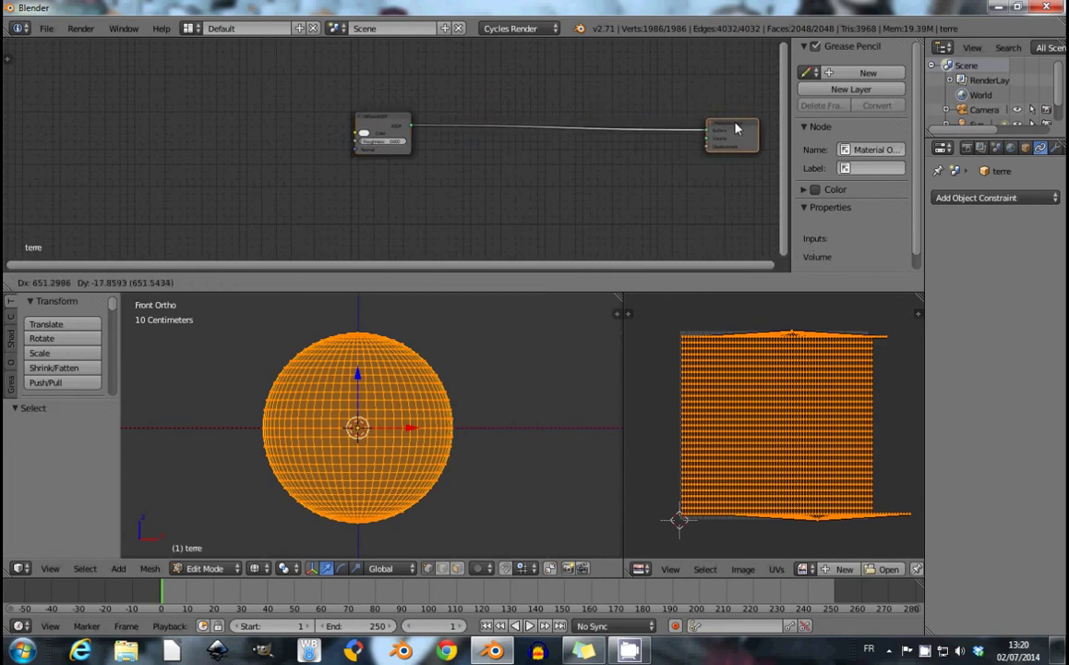
{"action": "middle_click_drag", "start_coordinate": [487, 134], "coordinate": [468, 136]}
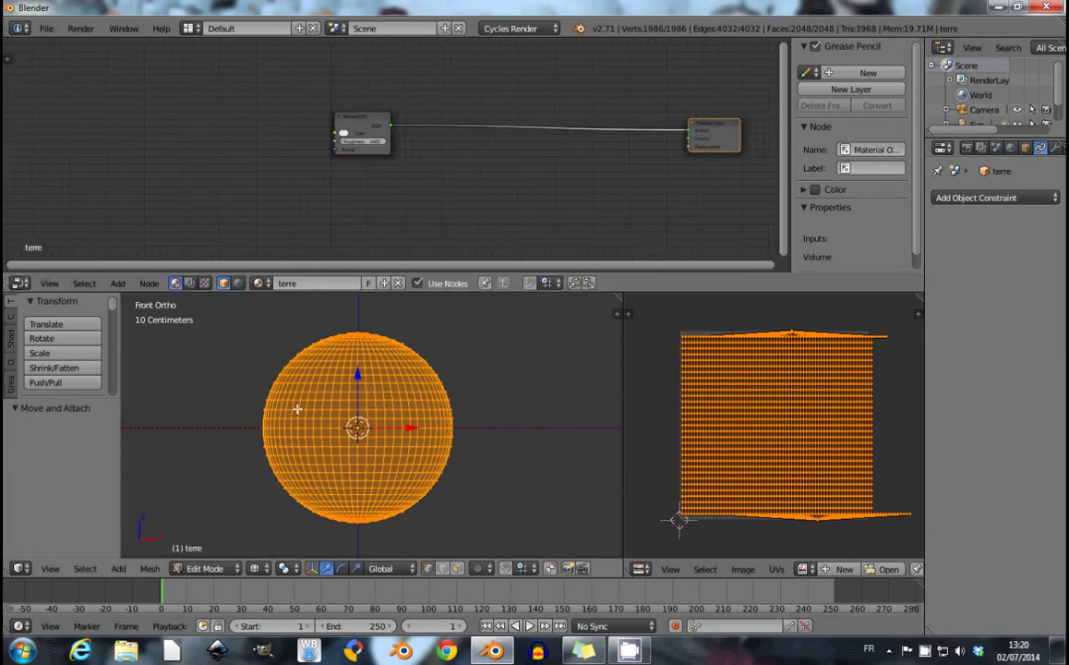
Back in Object Mode, preview terre in Rendered shading and shade it smooth.
{"action": "key", "text": "Tab"}
{"action": "left_click", "coordinate": [273, 568]}
{"action": "left_click", "coordinate": [295, 470]}
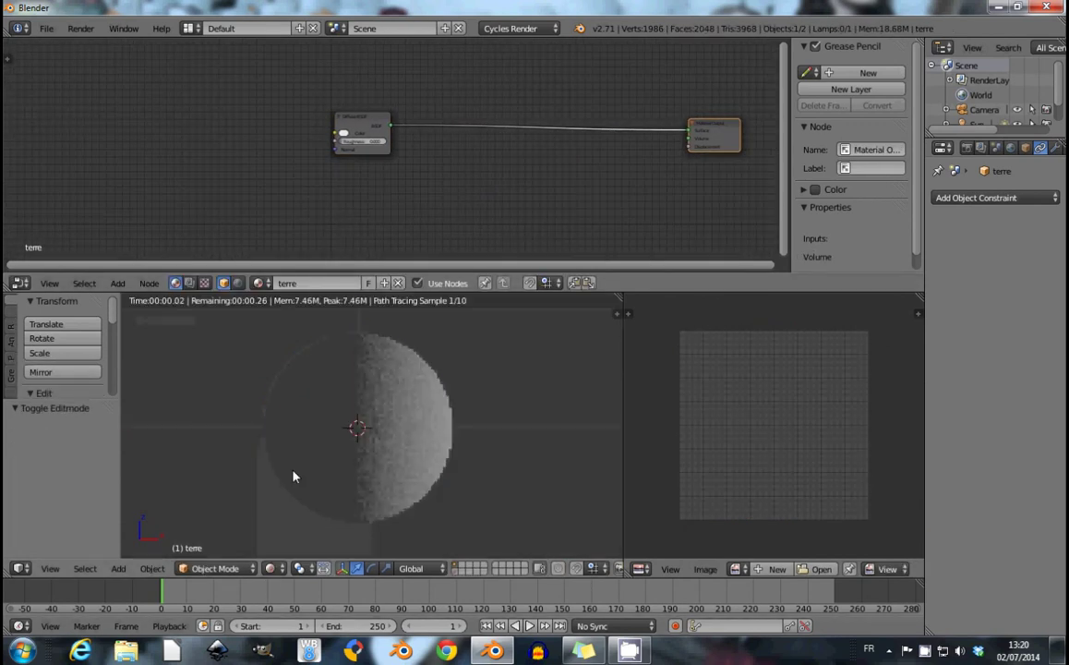
{"action": "scroll", "coordinate": [74, 338], "scroll_direction": "down", "scroll_amount": 5}
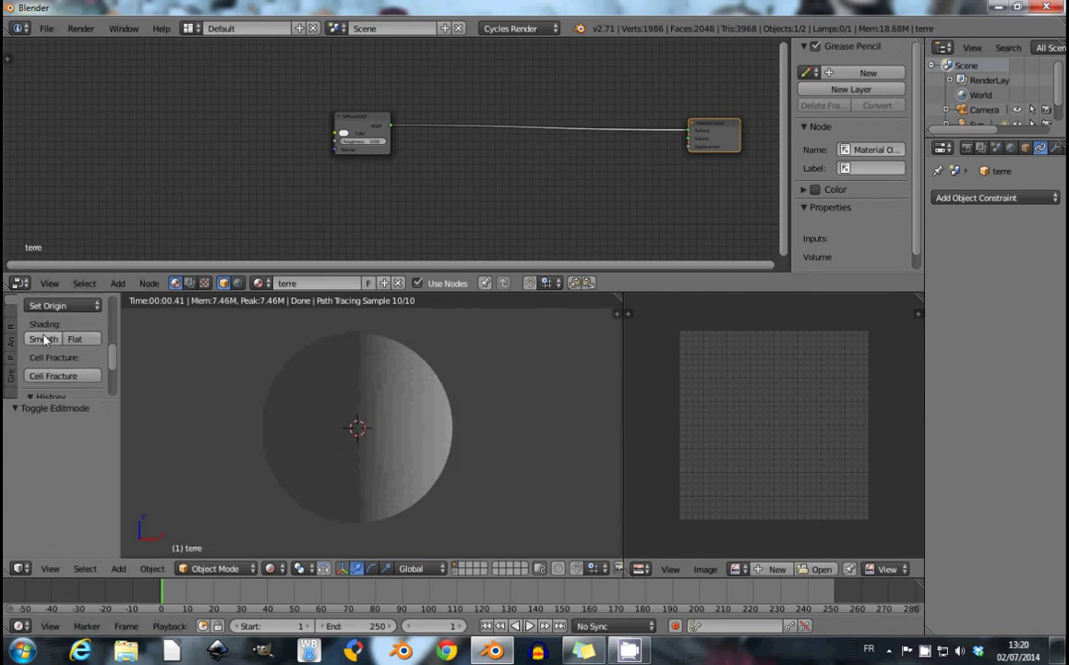
{"action": "left_click", "coordinate": [42, 339]}
{"action": "scroll", "coordinate": [387, 386], "scroll_direction": "up", "scroll_amount": 1}
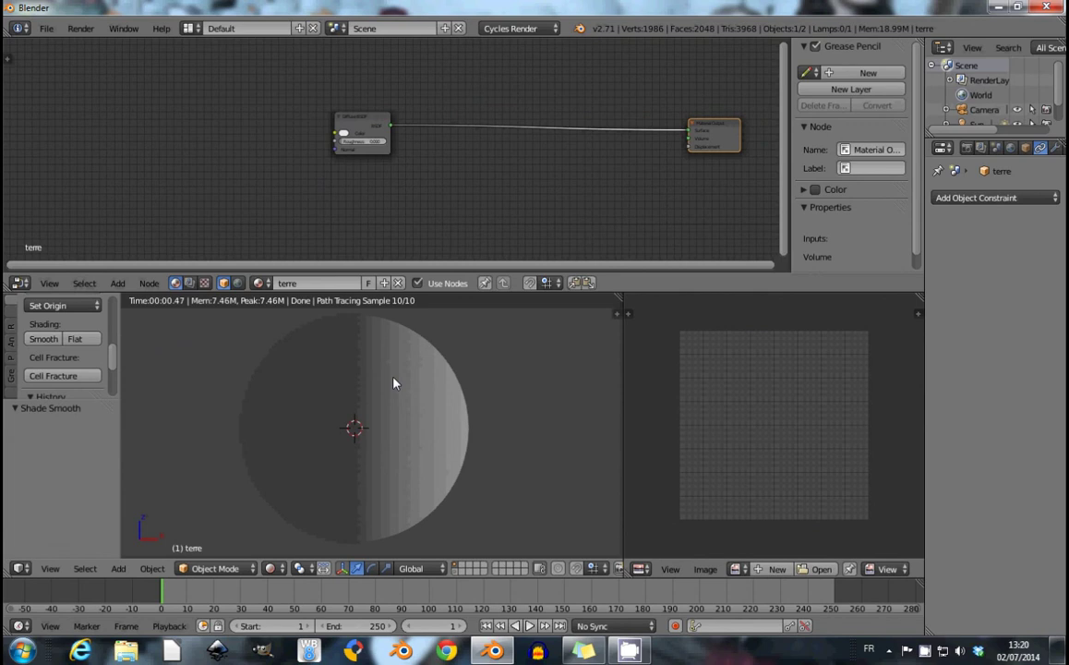
{"action": "scroll", "coordinate": [260, 114], "scroll_direction": "up", "scroll_amount": 1}
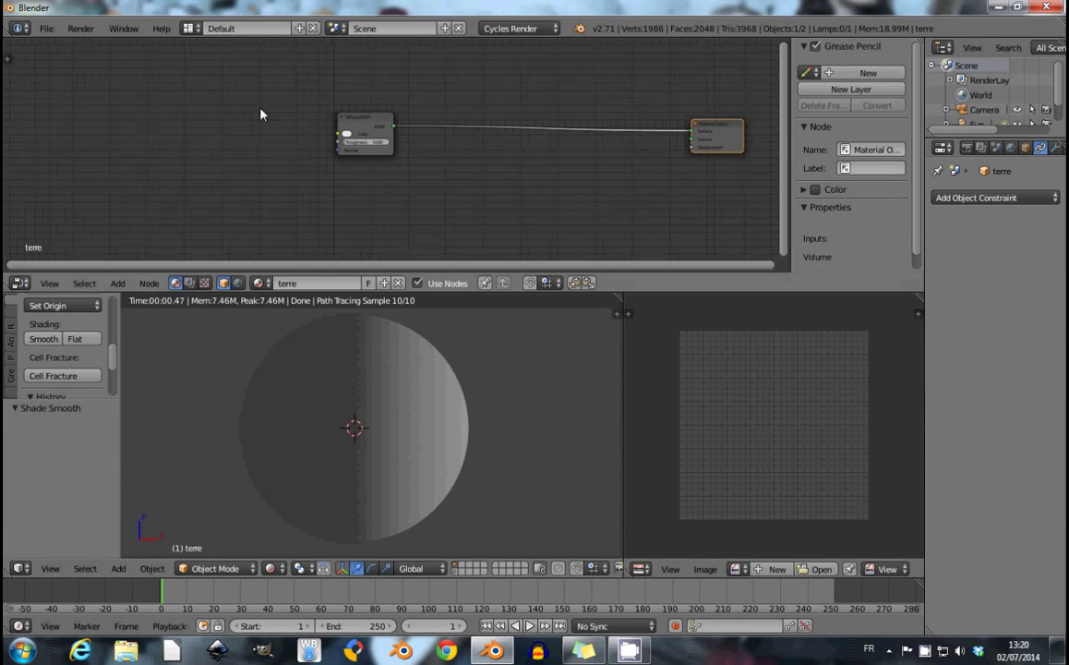
{"action": "key", "text": "shift+a"}
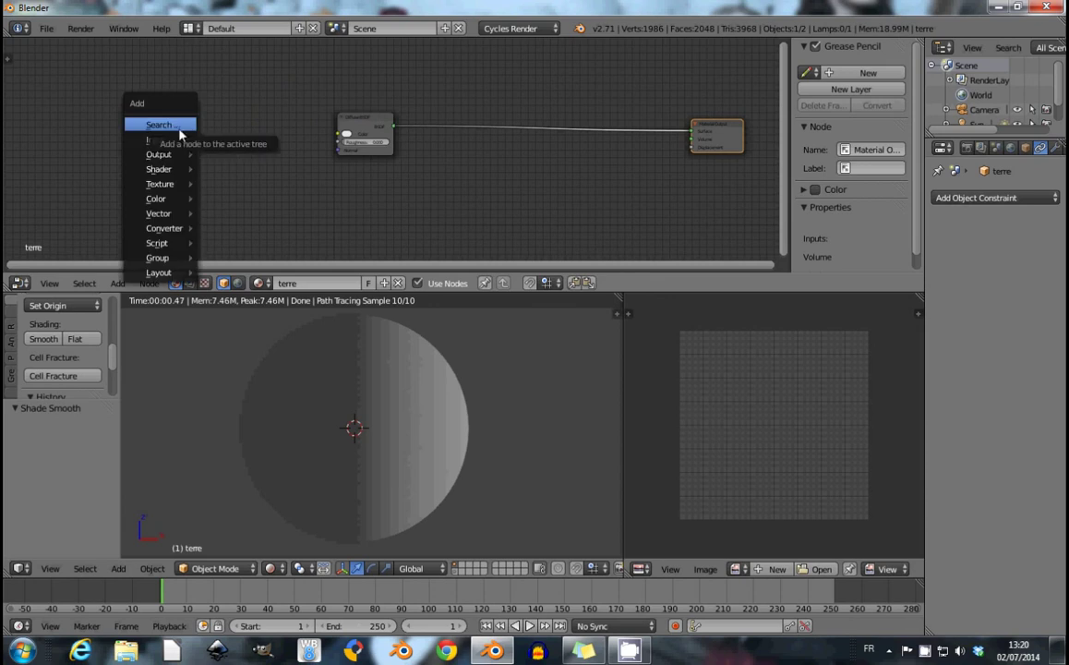
Add an Image Texture node and link its Color to the Diffuse BSDF Color input.
{"action": "left_click", "coordinate": [245, 184]}
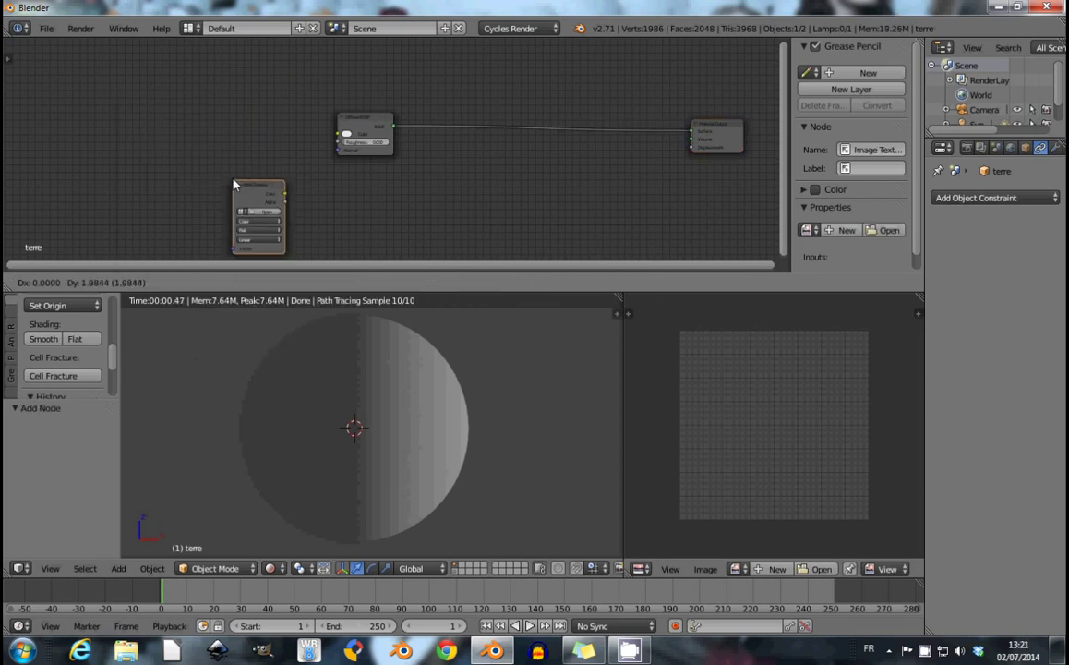
{"action": "left_click", "coordinate": [255, 122]}
{"action": "scroll", "coordinate": [255, 123], "scroll_direction": "up", "scroll_amount": 2}
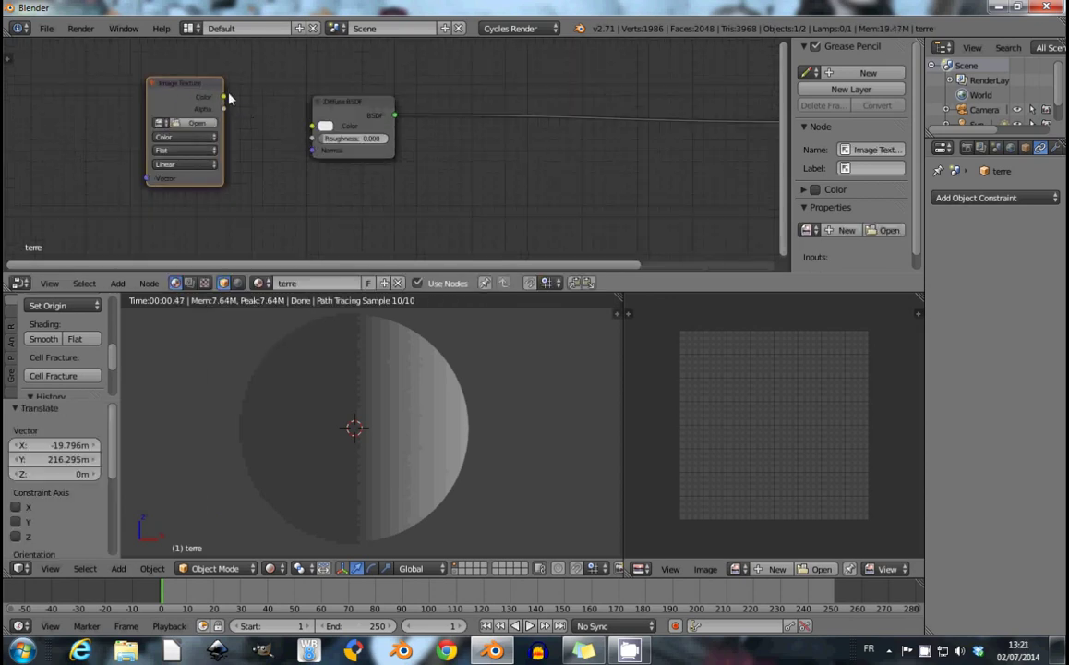
{"action": "left_click_drag", "start_coordinate": [225, 96], "coordinate": [232, 102]}
{"action": "left_click_drag", "start_coordinate": [314, 111], "coordinate": [312, 125]}
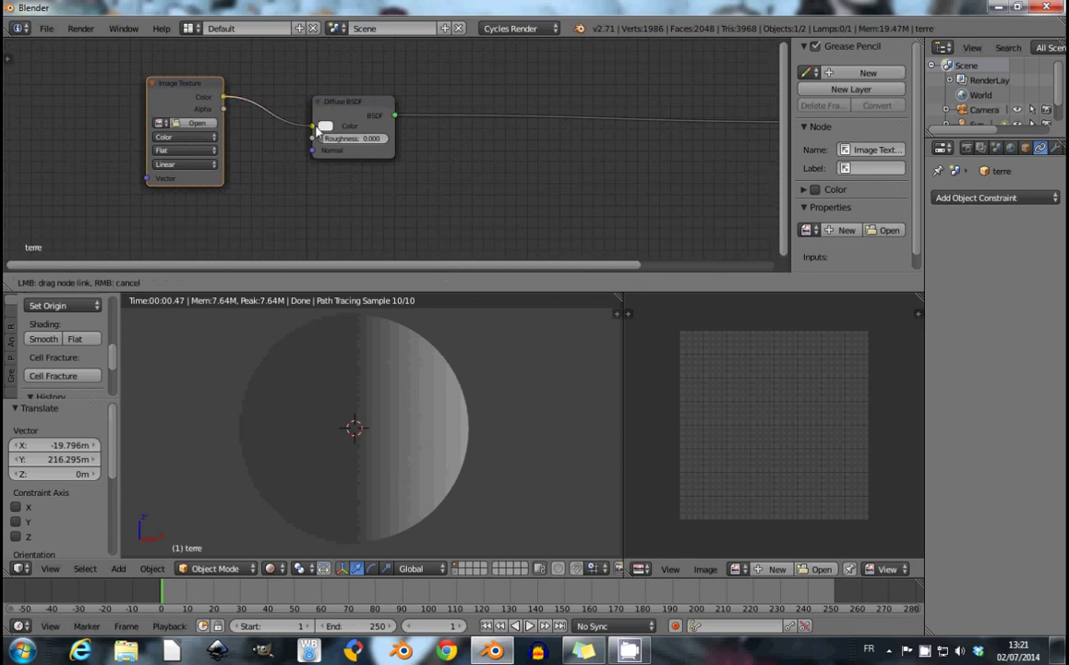
{"action": "middle_click_drag", "start_coordinate": [250, 125], "coordinate": [330, 122]}
Load Color%20Map2.jpg from the large texture folder into the Image Texture node.
{"action": "left_click", "coordinate": [274, 121]}
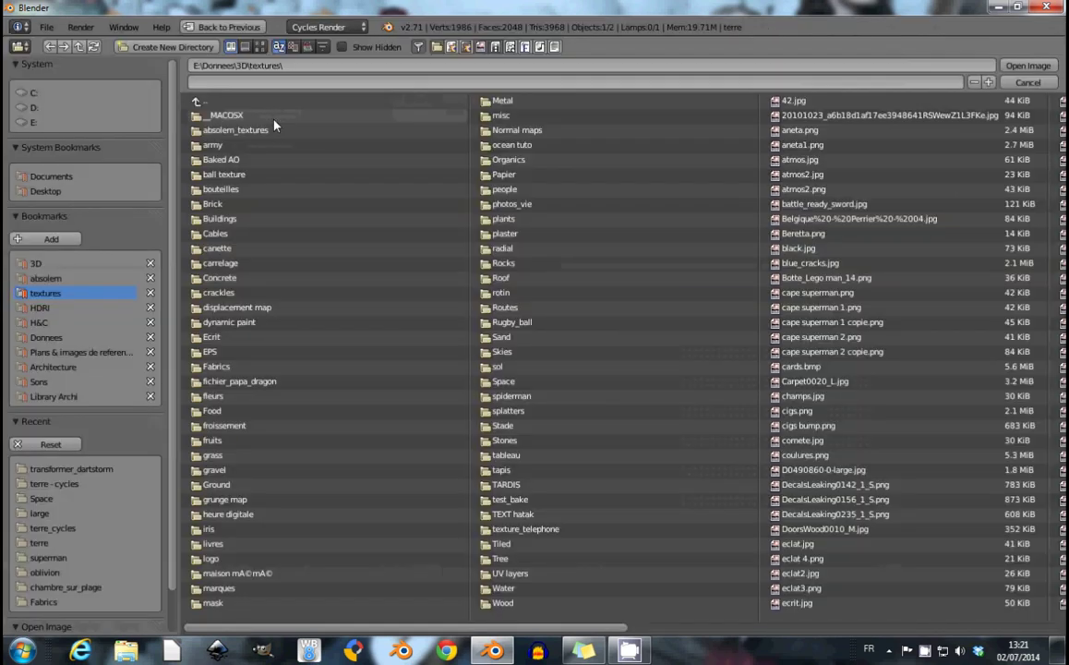
{"action": "left_click", "coordinate": [40, 485]}
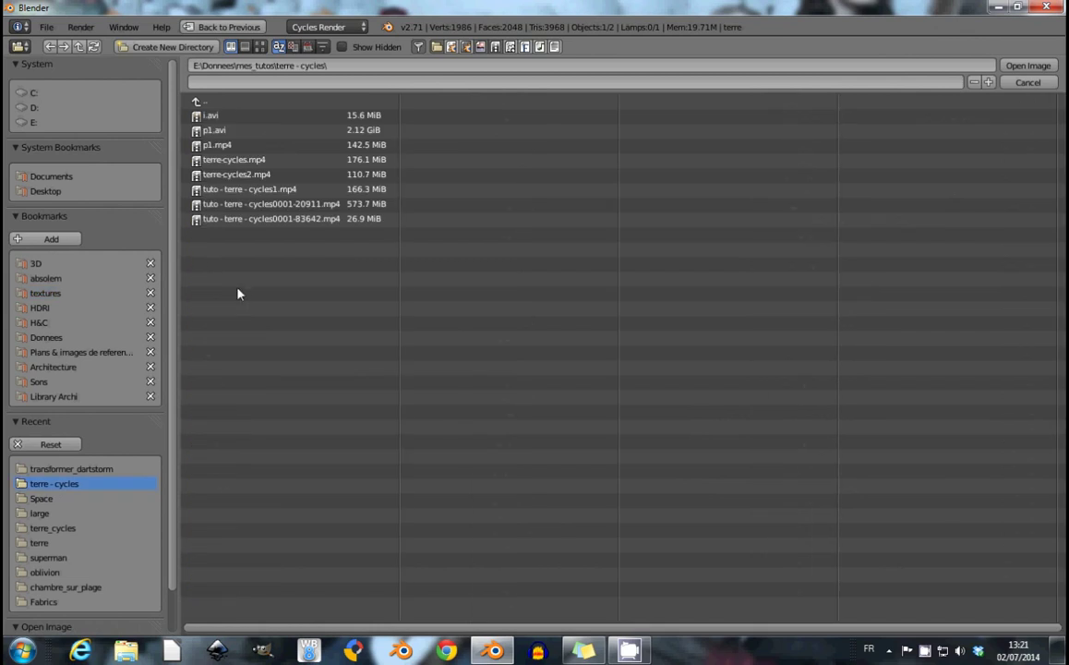
{"action": "left_click", "coordinate": [40, 513]}
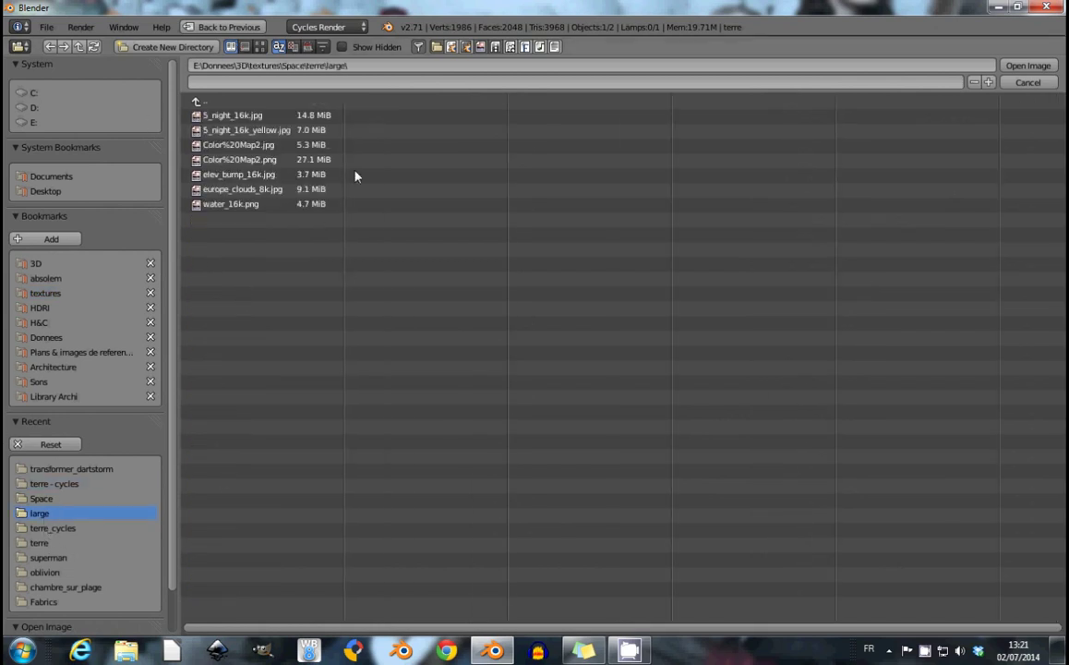
{"action": "left_click", "coordinate": [260, 46]}
{"action": "left_click", "coordinate": [309, 47]}
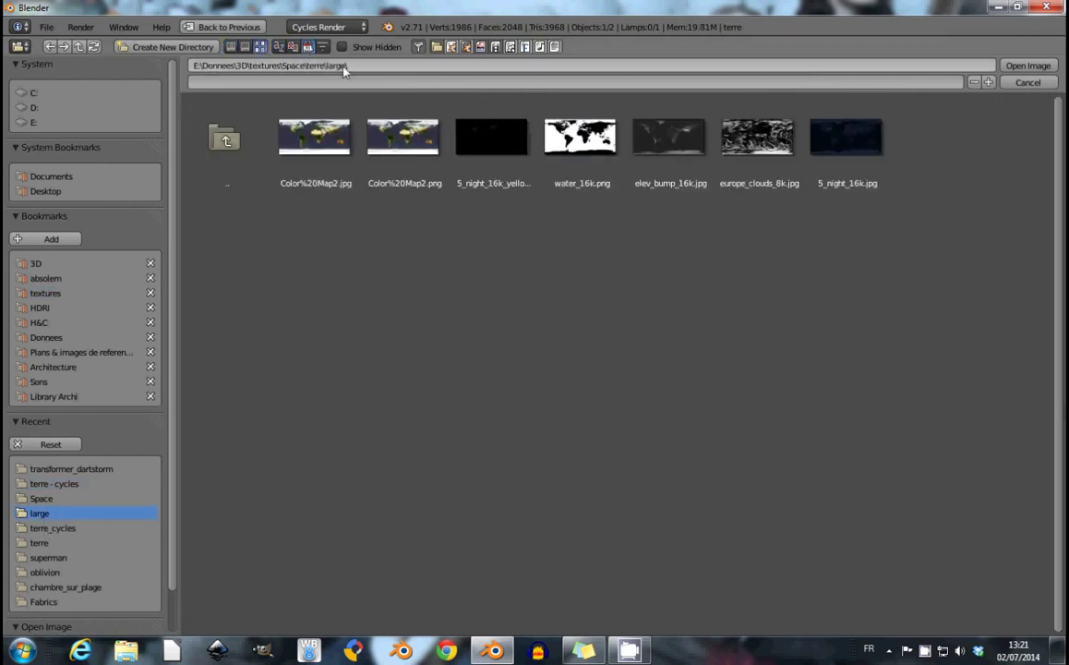
{"action": "left_click", "coordinate": [411, 124]}
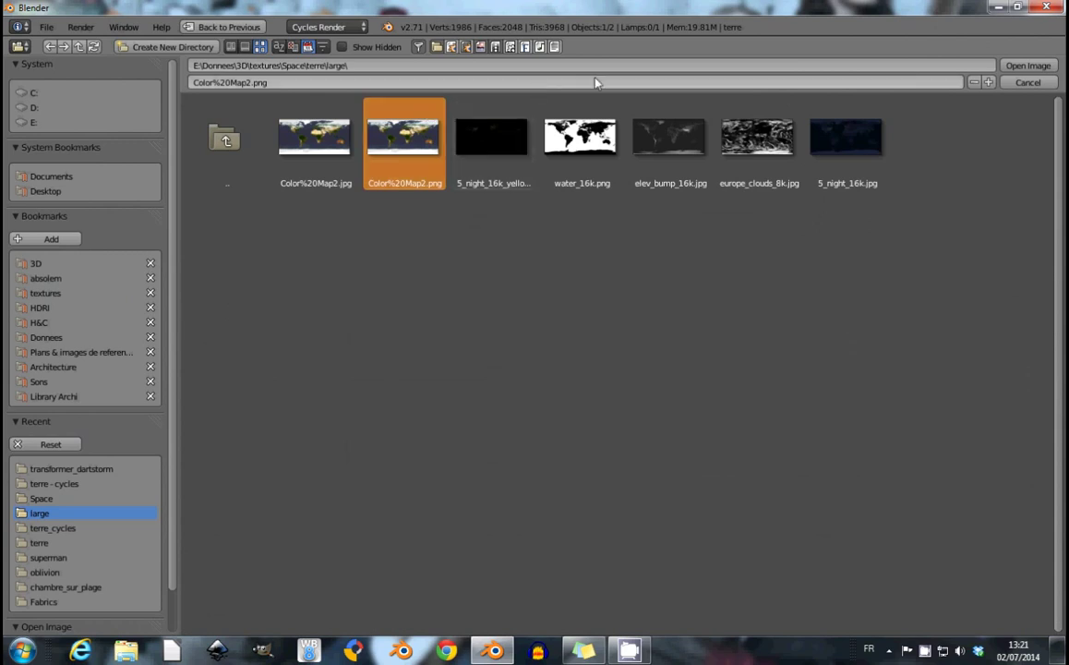
{"action": "left_click", "coordinate": [322, 46]}
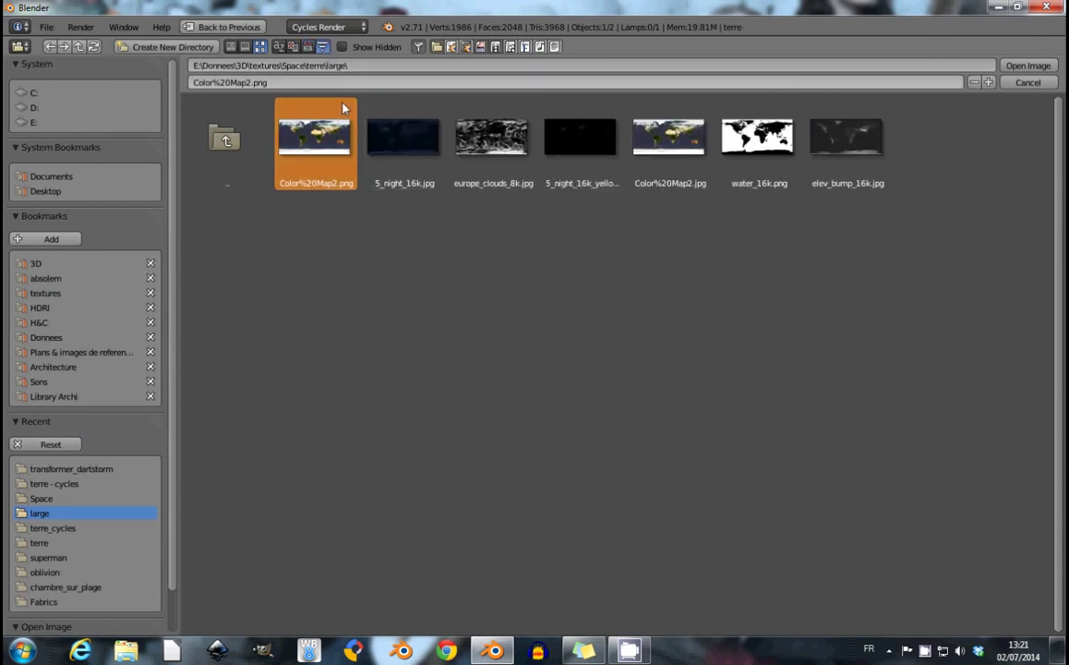
{"action": "left_click", "coordinate": [668, 143]}
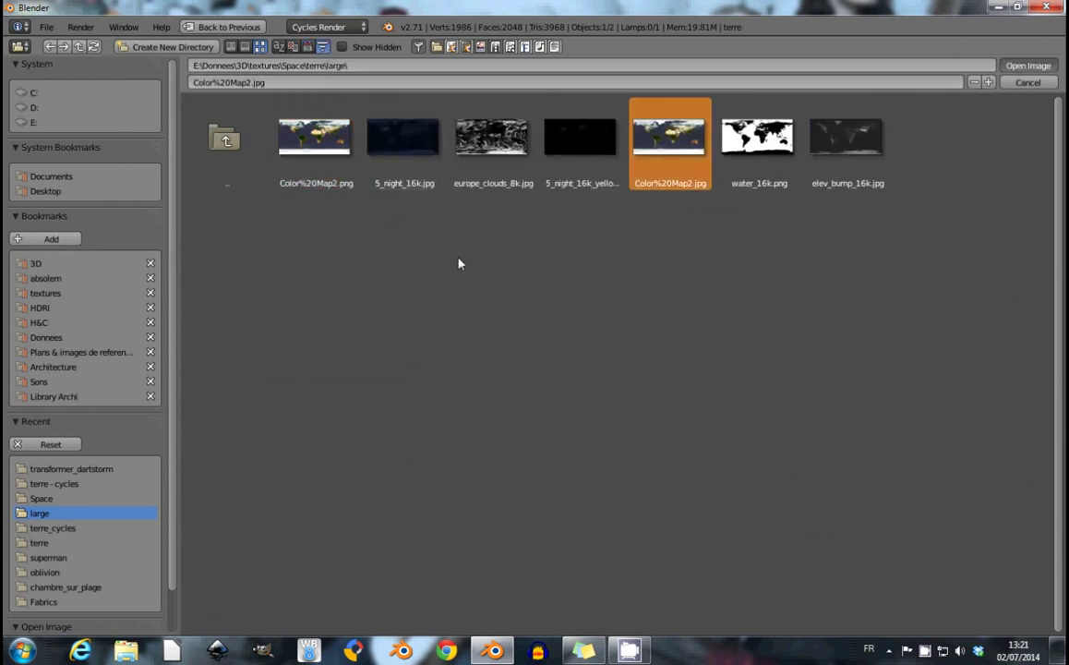
{"action": "key", "text": "Return"}
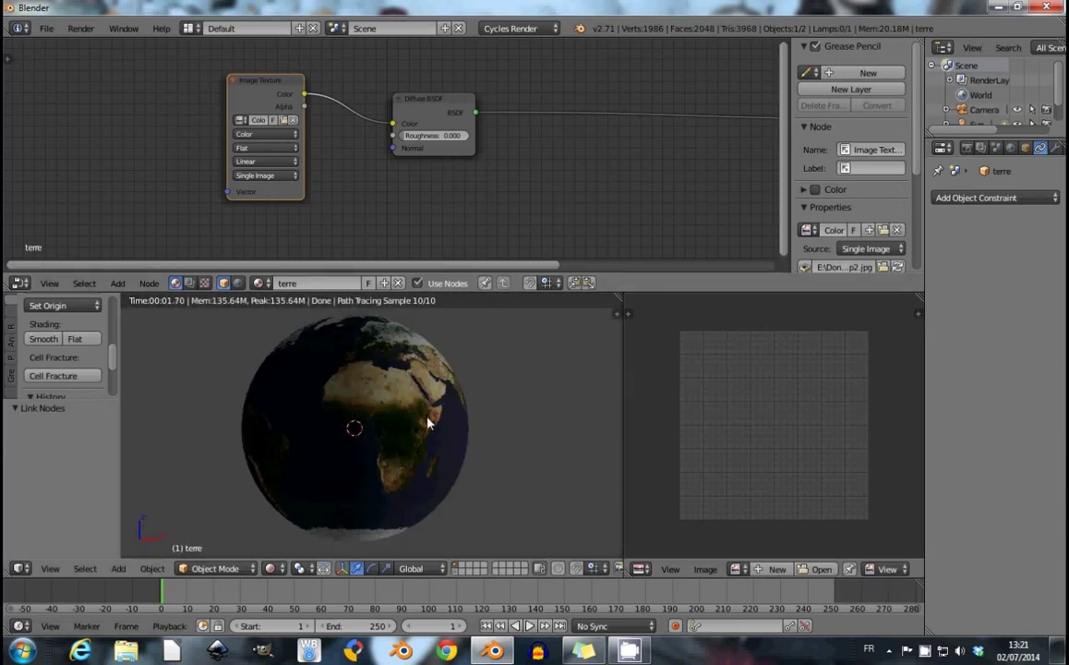
Set the Sun lamp's strength to 3 and tint its light a warm cream.
{"action": "key", "text": "KP_5"}
{"action": "key", "text": "KP_1"}
{"action": "key", "text": "z"}
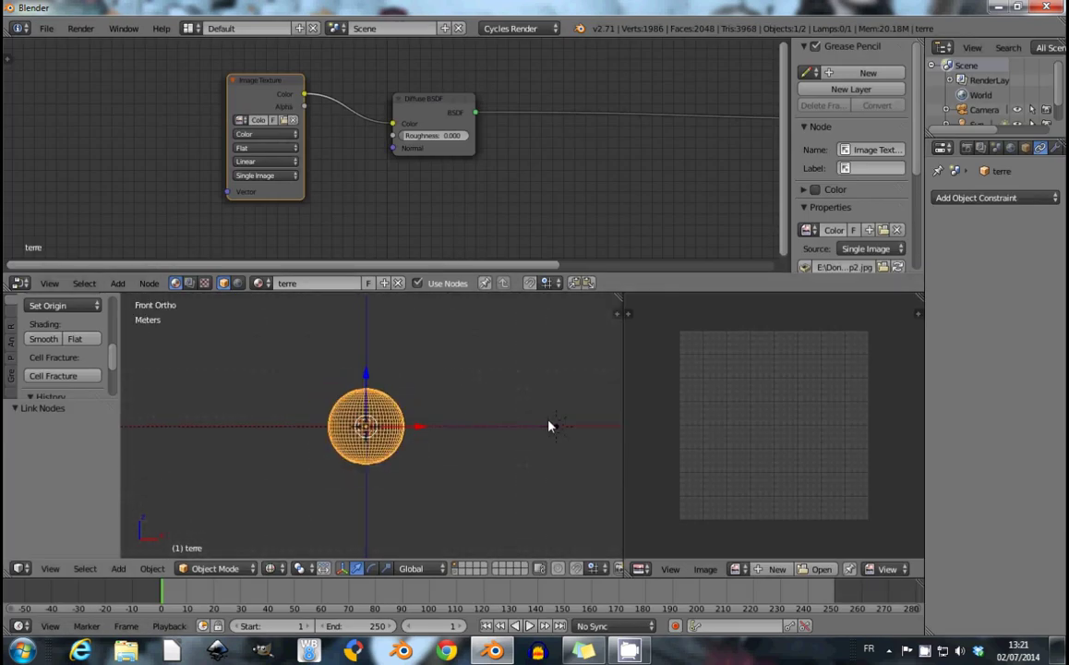
{"action": "right_click", "coordinate": [550, 425]}
{"action": "left_click", "coordinate": [1054, 148]}
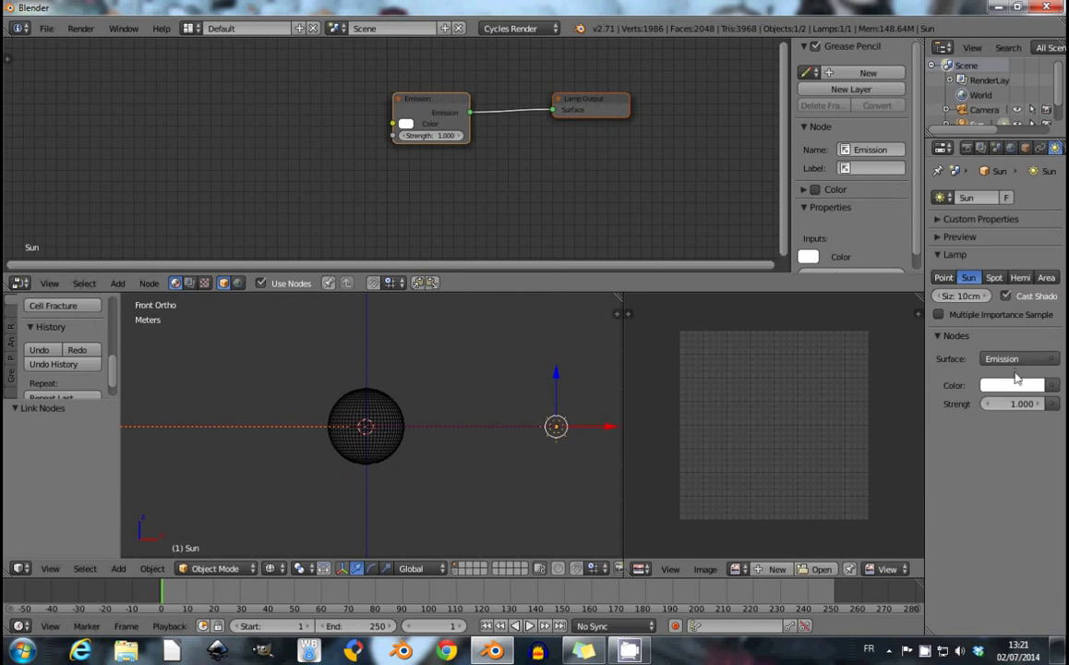
{"action": "key", "text": "Return"}
{"action": "left_click", "coordinate": [1013, 385]}
{"action": "left_click", "coordinate": [966, 237]}
Preview the textured Earth in Rendered shading and set the World background strength to 0.1.
{"action": "scroll", "coordinate": [333, 384], "scroll_direction": "up", "scroll_amount": 3}
{"action": "right_click", "coordinate": [334, 384]}
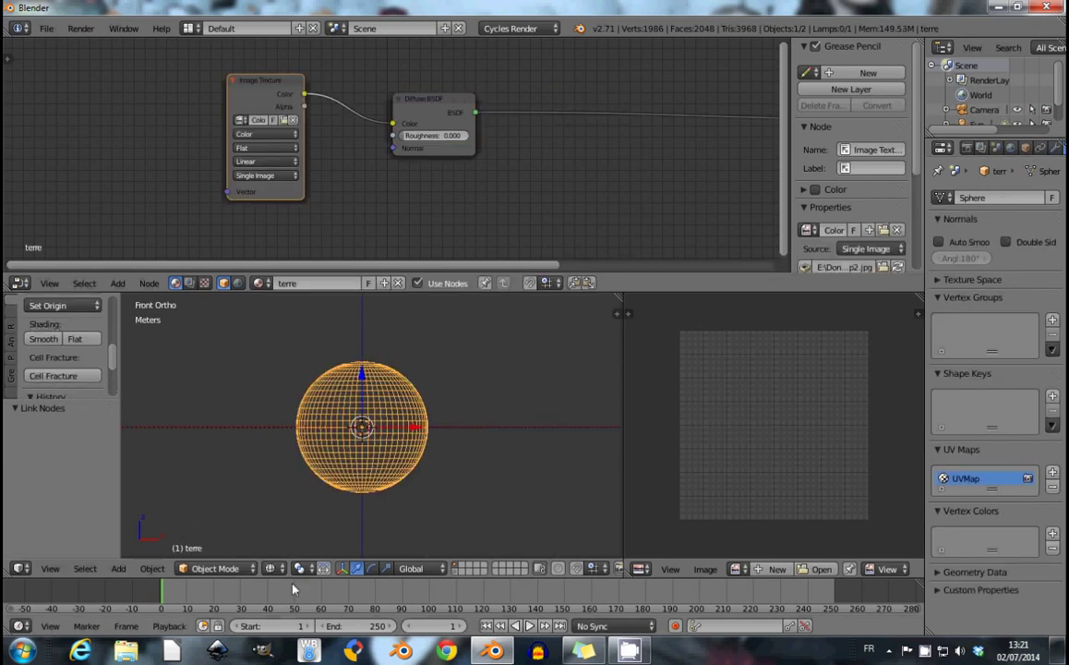
{"action": "left_click", "coordinate": [269, 568]}
{"action": "left_click", "coordinate": [301, 470]}
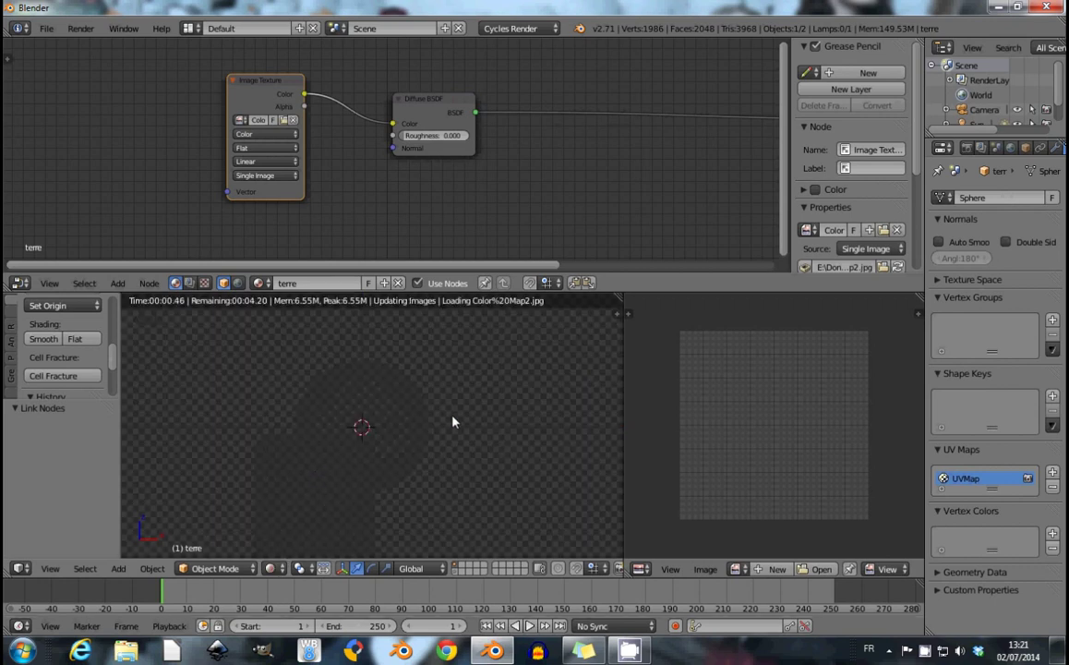
{"action": "scroll", "coordinate": [450, 421], "scroll_direction": "up", "scroll_amount": 2}
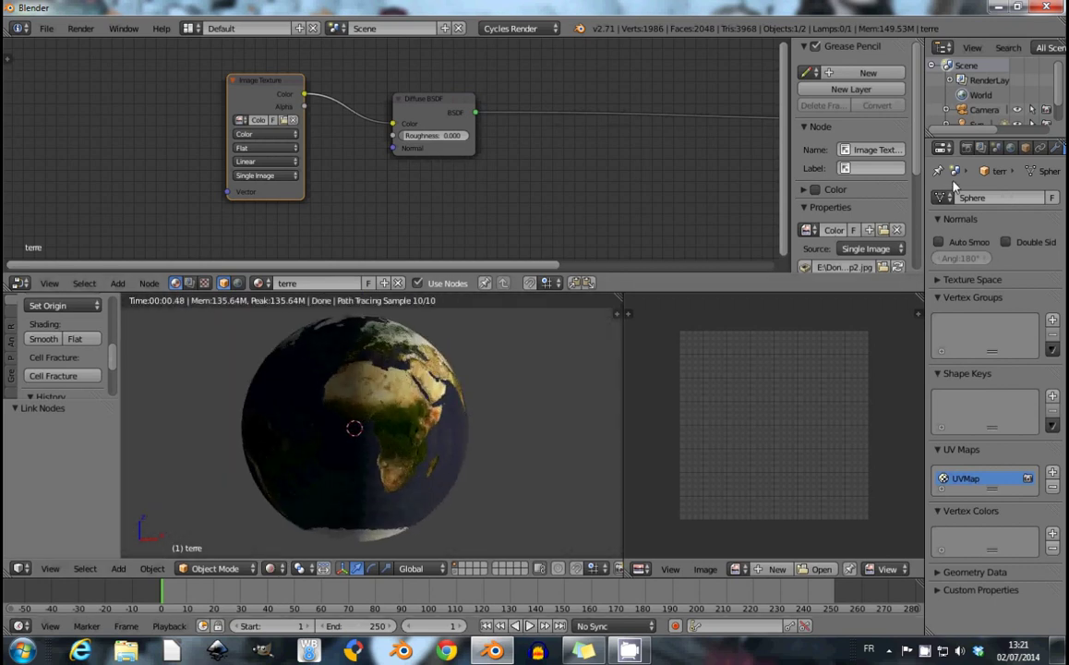
{"action": "left_click", "coordinate": [1010, 148]}
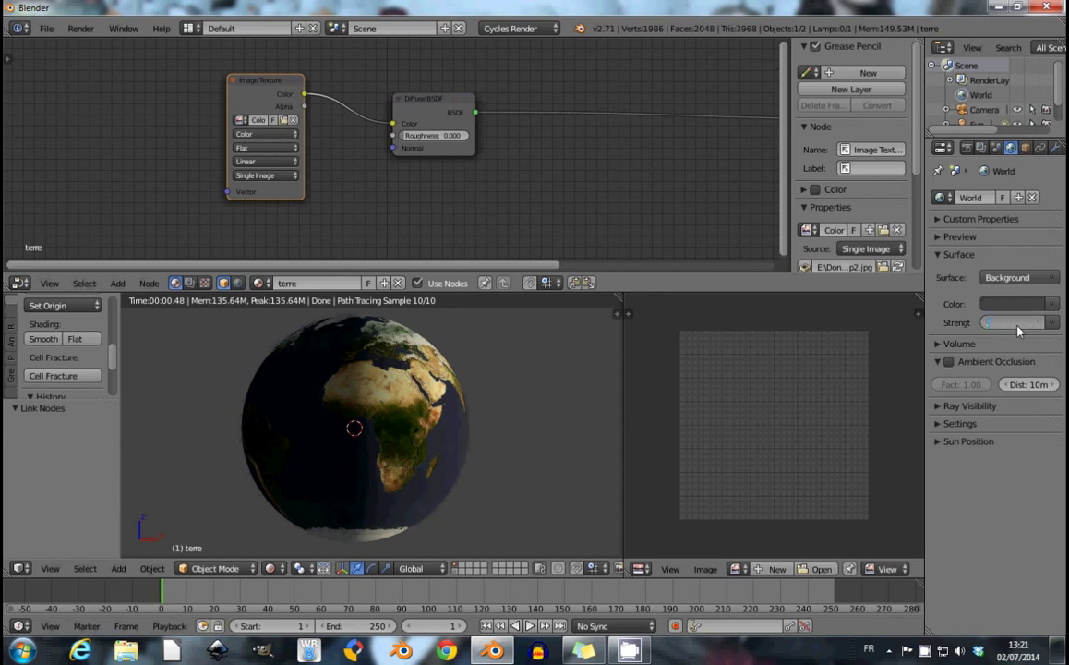
{"action": "type", "text": "1"}
{"action": "key", "text": "Return"}
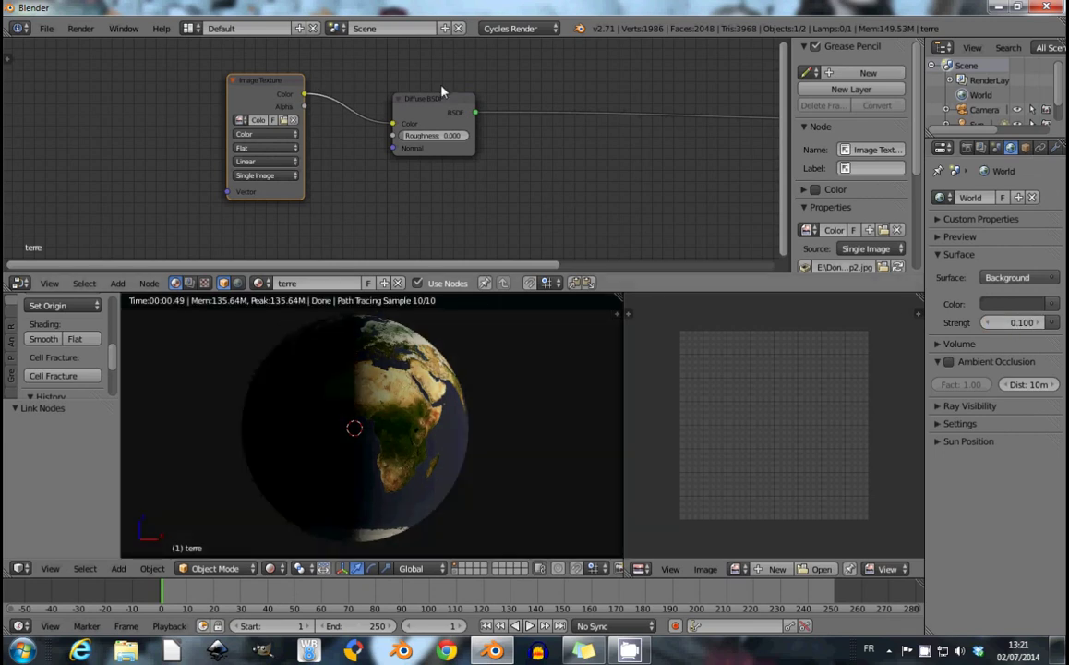
Shift the texture and Diffuse nodes left and insert an Add Shader on the Diffuse-to-output link.
{"action": "middle_click_drag", "start_coordinate": [584, 201], "coordinate": [351, 168]}
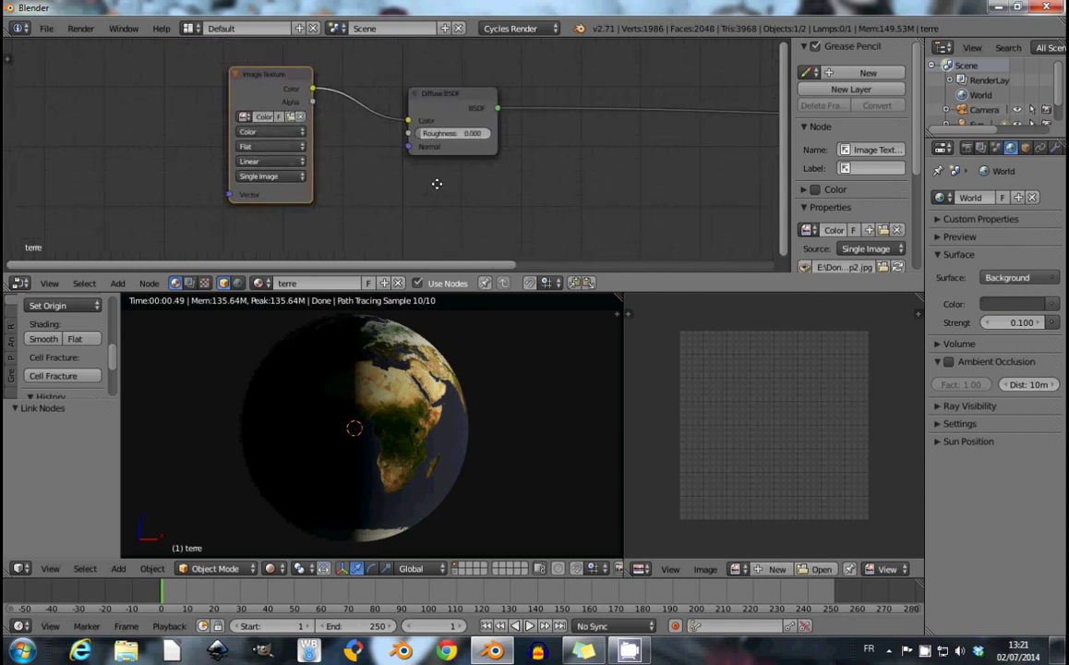
{"action": "left_click_drag", "start_coordinate": [280, 72], "coordinate": [170, 74]}
{"action": "left_click_drag", "start_coordinate": [436, 83], "coordinate": [363, 85]}
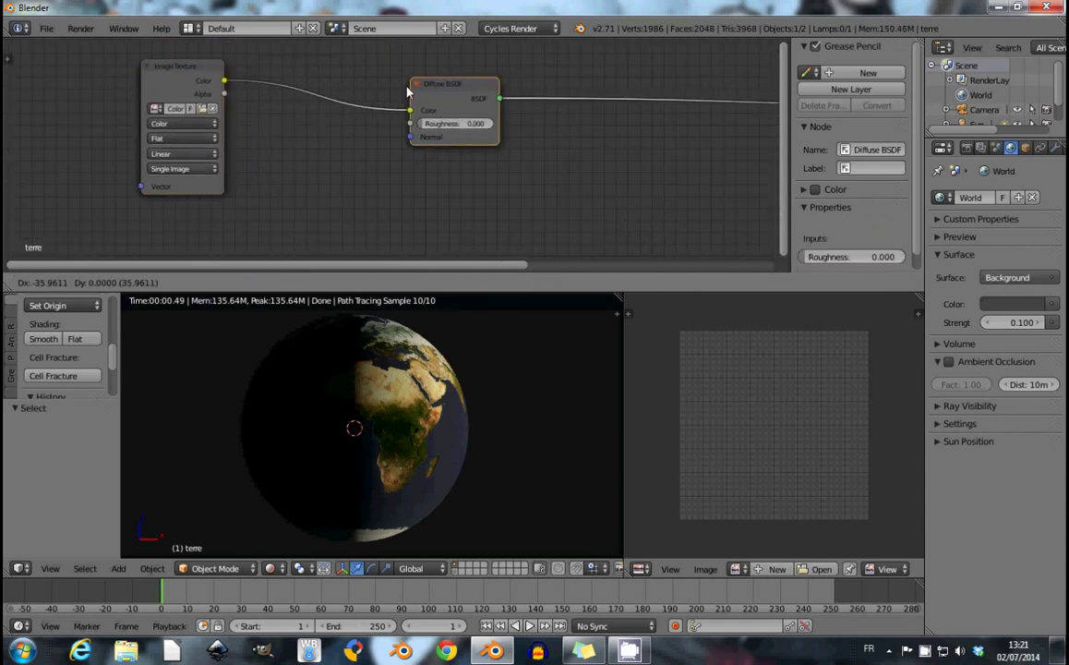
{"action": "scroll", "coordinate": [477, 110], "scroll_direction": "down", "scroll_amount": 2}
{"action": "key", "text": "shift+a"}
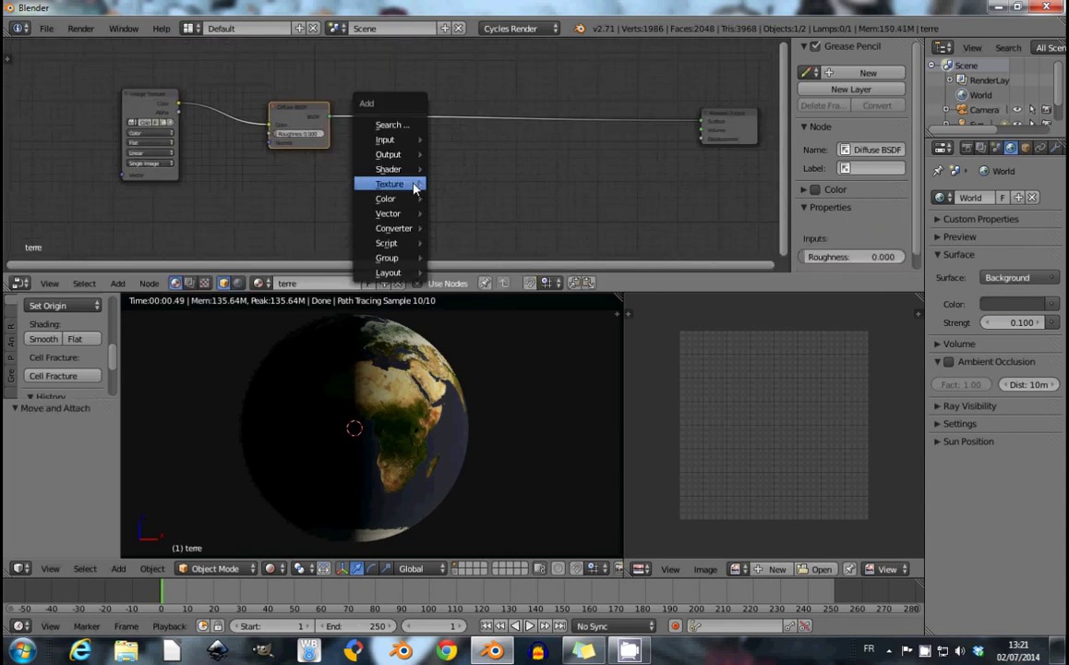
{"action": "left_click", "coordinate": [462, 185]}
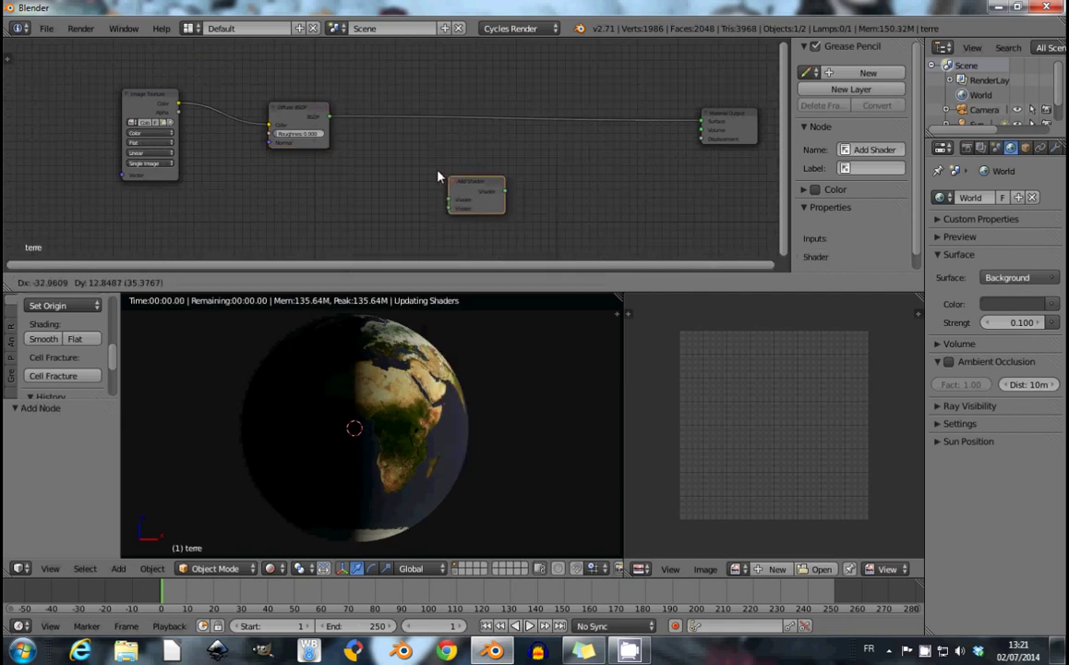
{"action": "left_click", "coordinate": [399, 111]}
Add a Glossy BSDF below the Diffuse BSDF, tint it pale cream, and set its roughness.
{"action": "key", "text": "shift+a"}
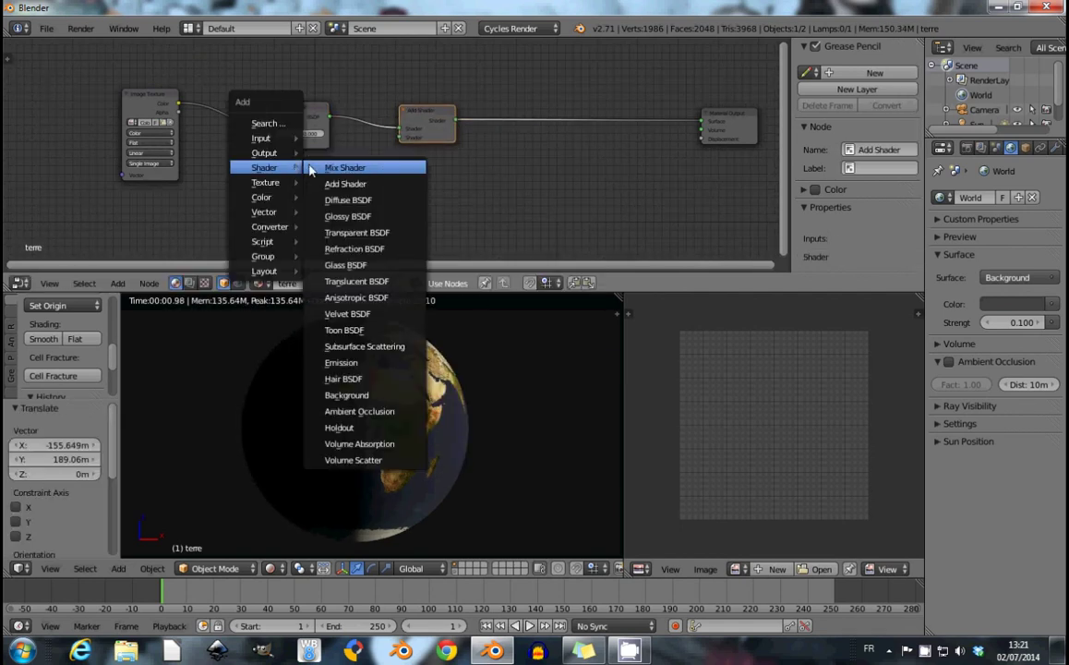
{"action": "left_click", "coordinate": [350, 217]}
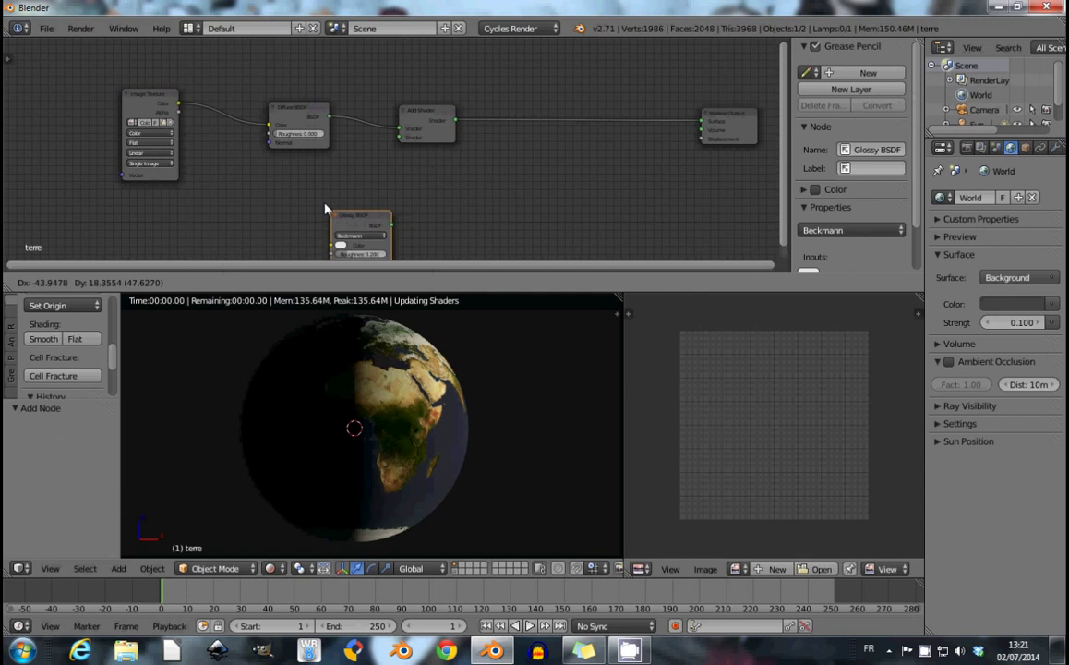
{"action": "left_click", "coordinate": [243, 152]}
{"action": "scroll", "coordinate": [243, 152], "scroll_direction": "up", "scroll_amount": 3}
{"action": "left_click", "coordinate": [277, 186]}
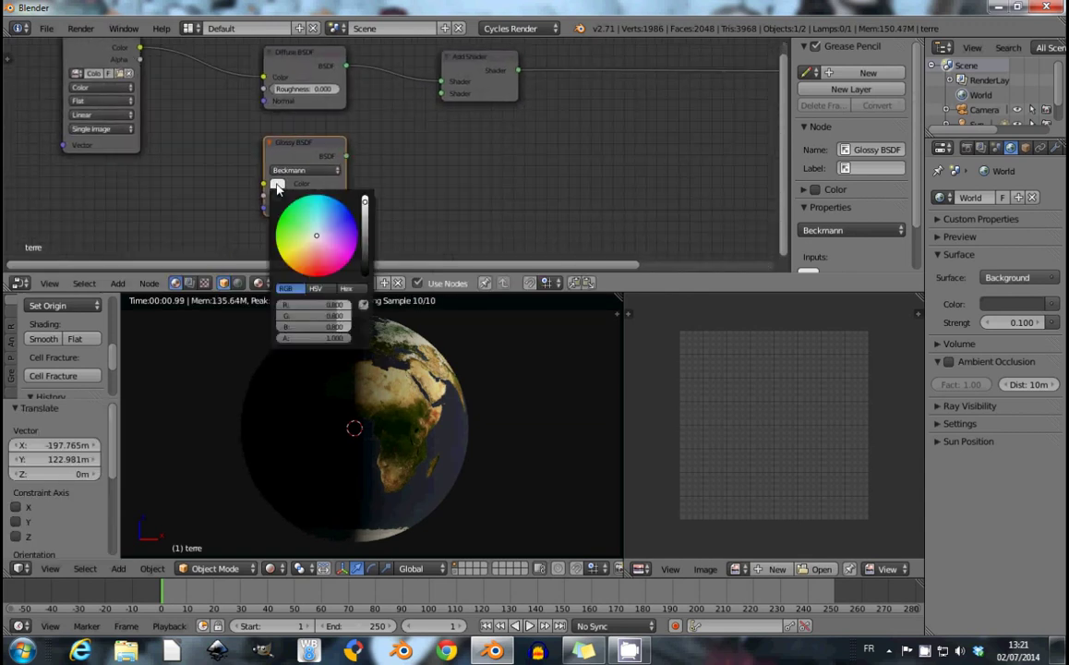
{"action": "left_click", "coordinate": [312, 241]}
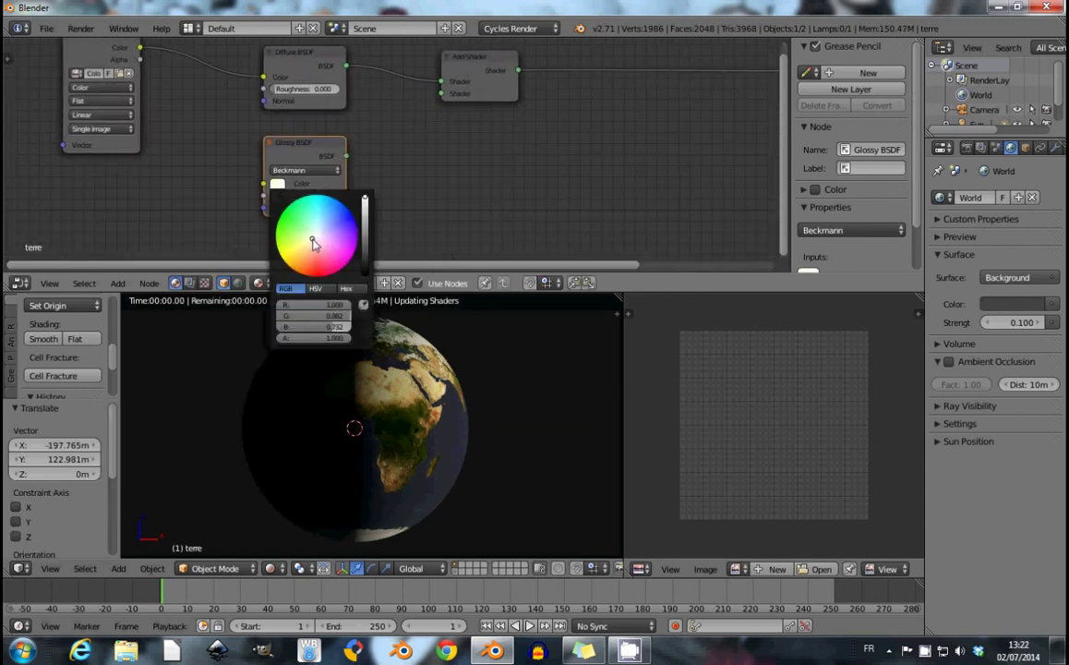
{"action": "left_click", "coordinate": [320, 199]}
{"action": "type", "text": "0.2"}
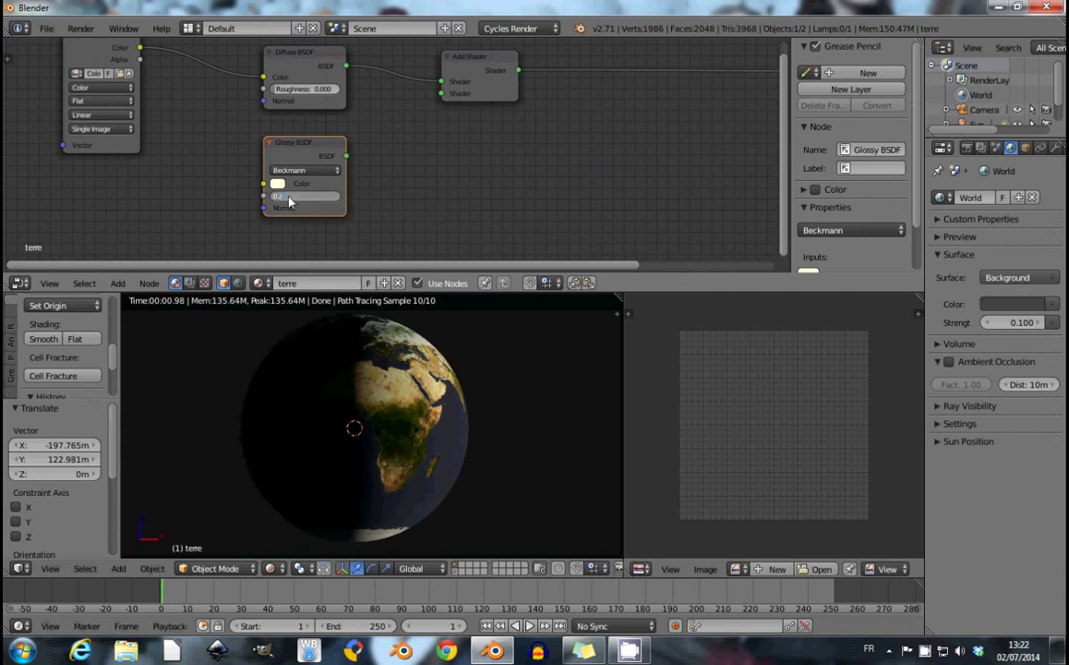
{"action": "key", "text": "Return"}
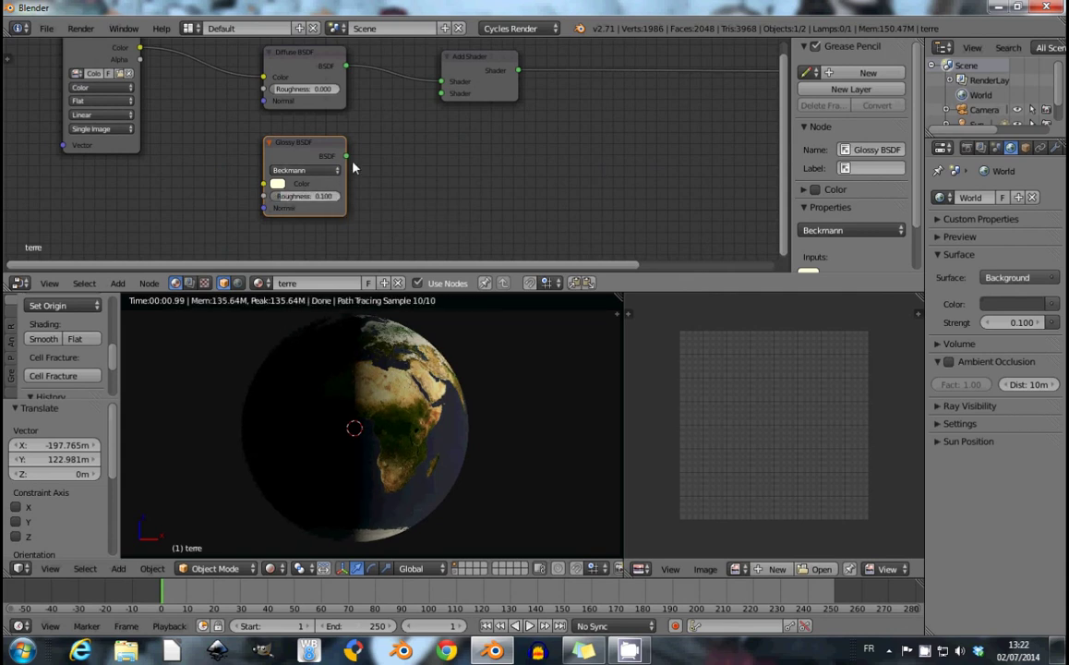
Connect the Glossy BSDF into the Add Shader, darken its colour to near black, and reposition Material Output.
{"action": "left_click_drag", "start_coordinate": [348, 158], "coordinate": [442, 94]}
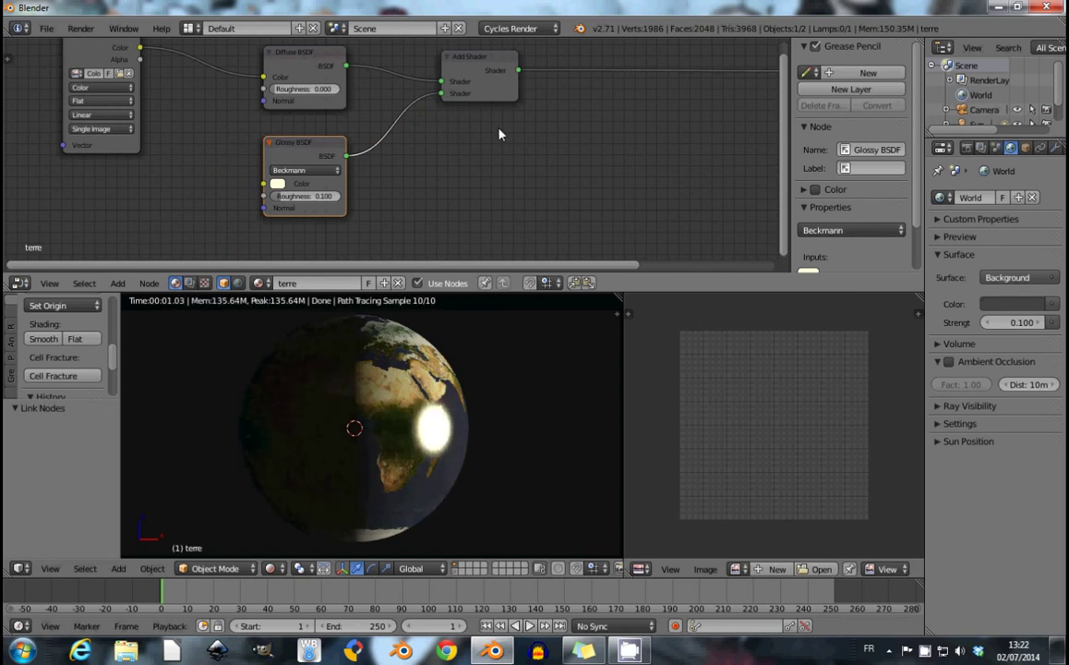
{"action": "middle_click_drag", "start_coordinate": [498, 135], "coordinate": [490, 140]}
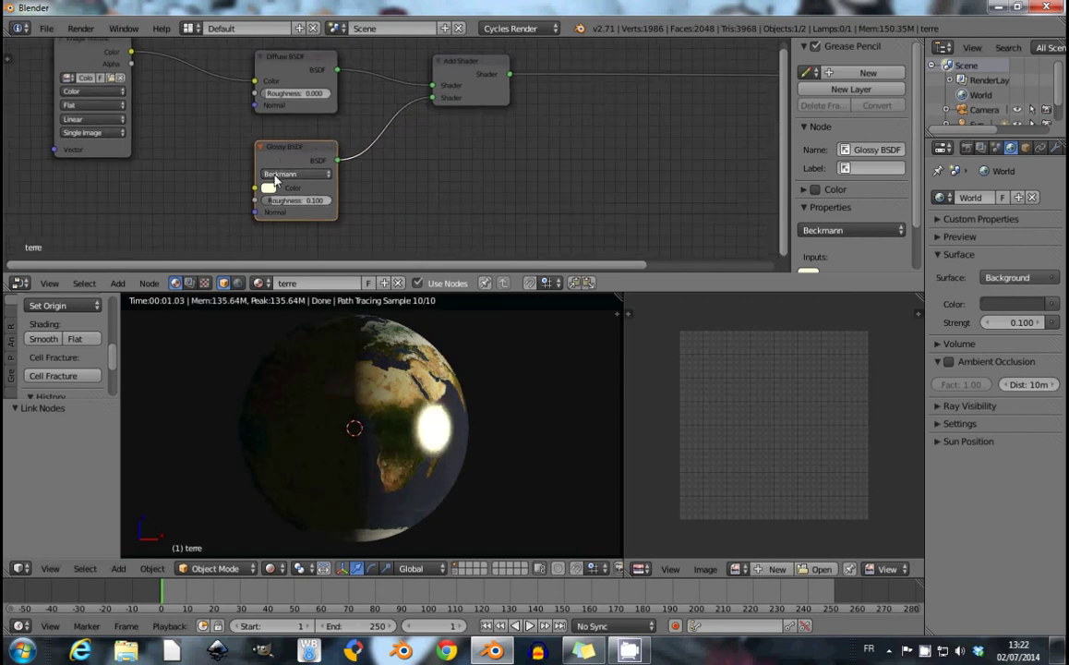
{"action": "left_click", "coordinate": [268, 187]}
{"action": "left_click_drag", "start_coordinate": [357, 80], "coordinate": [358, 98]}
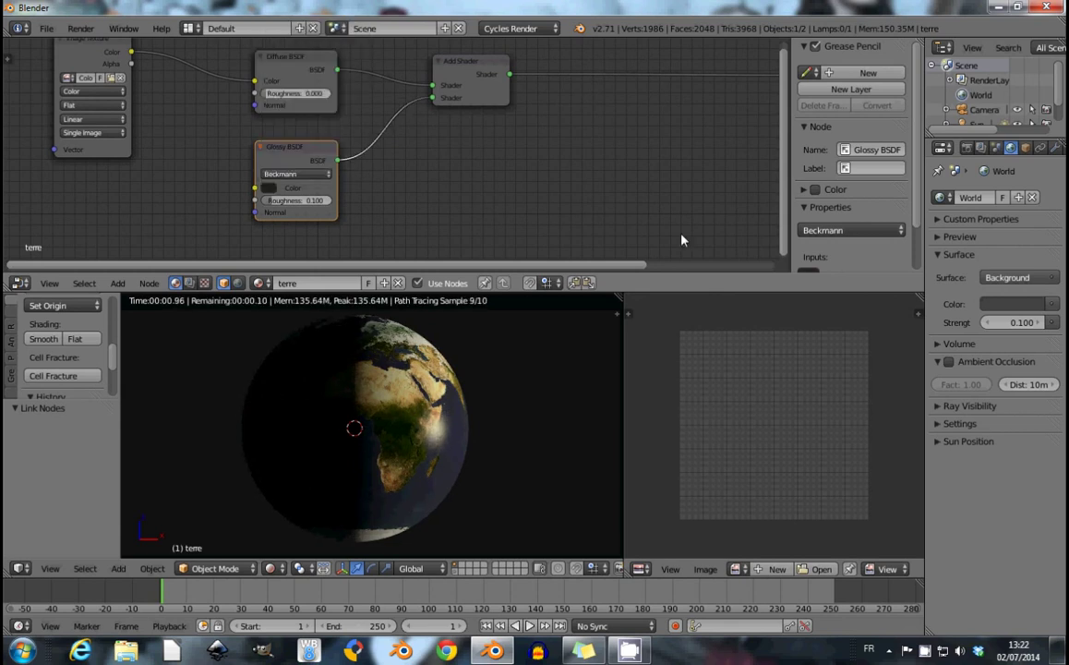
{"action": "middle_click_drag", "start_coordinate": [673, 200], "coordinate": [543, 207]}
{"action": "middle_click_drag", "start_coordinate": [477, 154], "coordinate": [453, 174]}
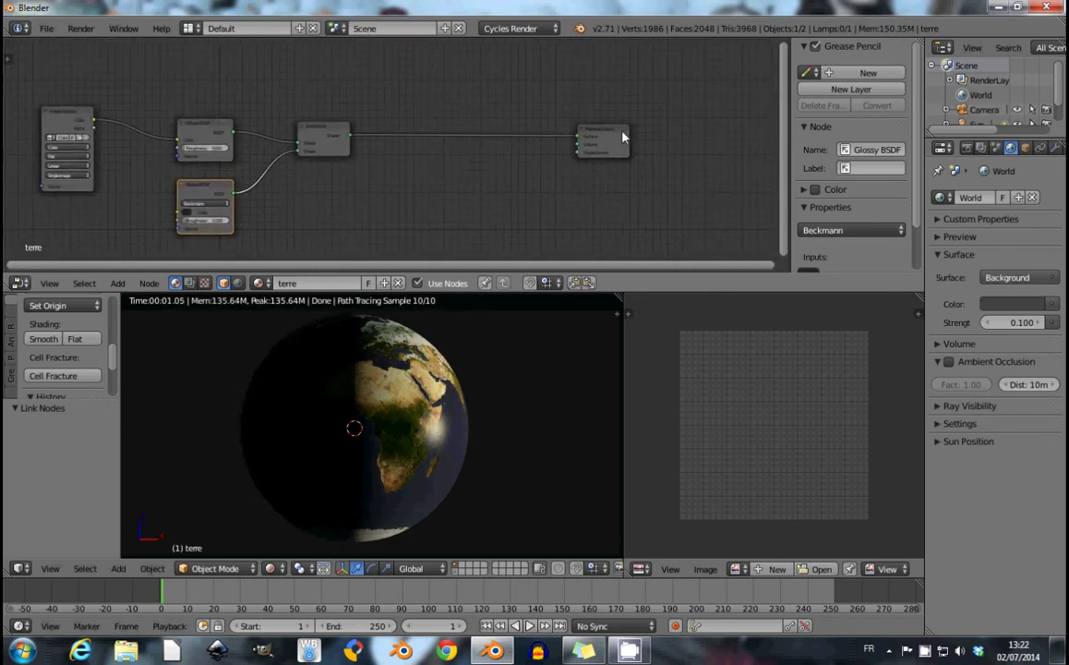
{"action": "left_click_drag", "start_coordinate": [620, 138], "coordinate": [644, 108]}
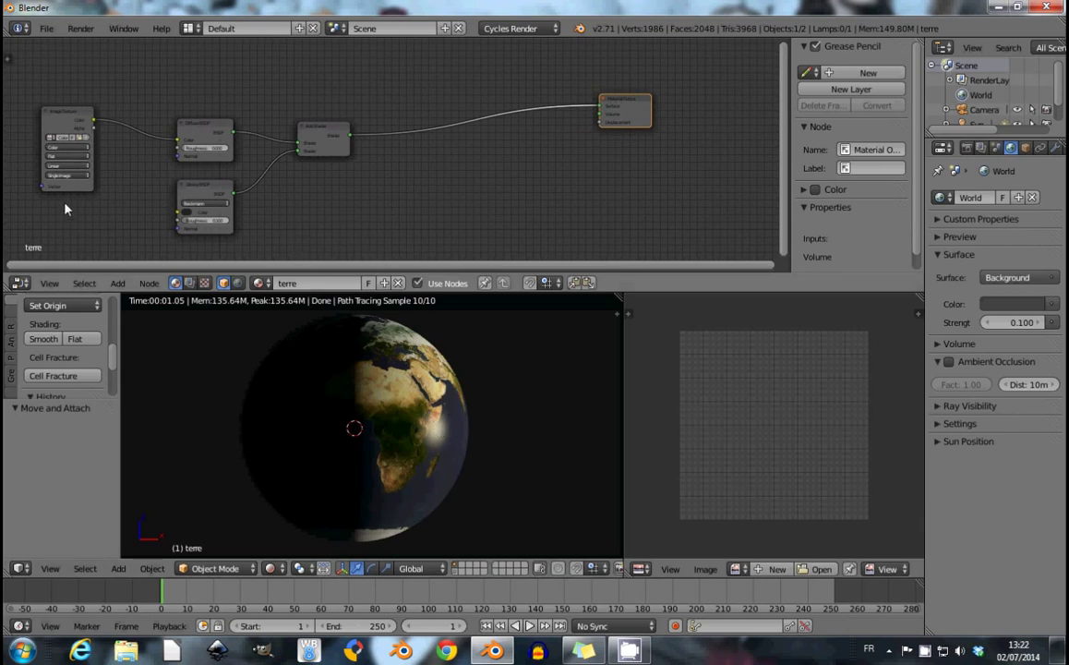
Duplicate the Image Texture node and place the copy above the original.
{"action": "middle_click_drag", "start_coordinate": [65, 208], "coordinate": [86, 204]}
{"action": "middle_click_drag", "start_coordinate": [118, 143], "coordinate": [268, 148]}
{"action": "left_click", "coordinate": [259, 150]}
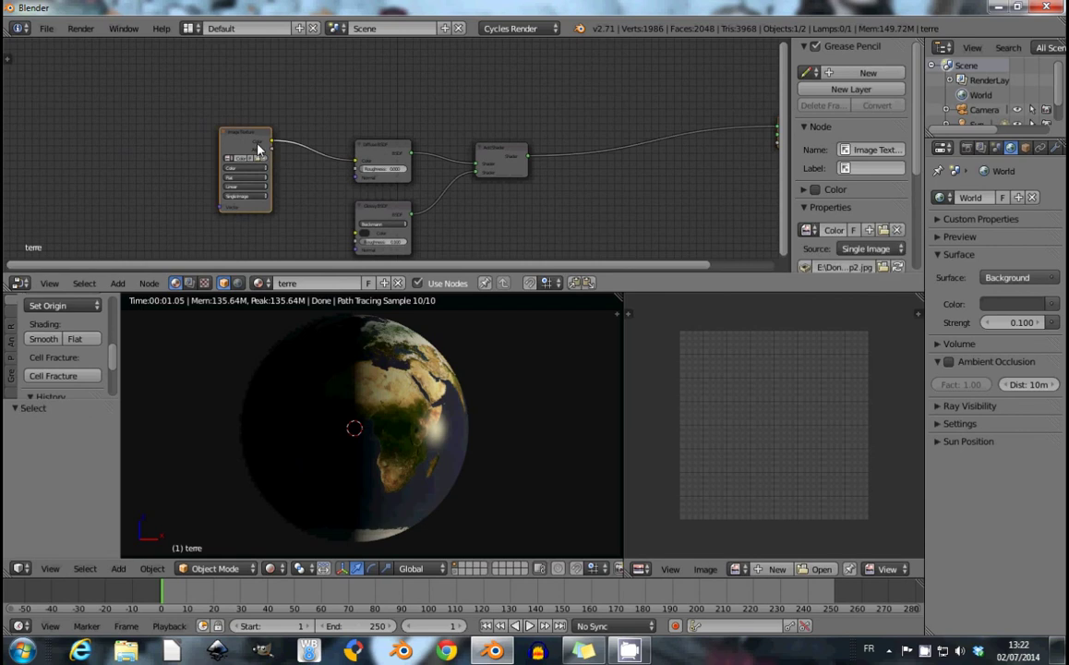
{"action": "key", "text": "shift+d"}
{"action": "left_click", "coordinate": [231, 39]}
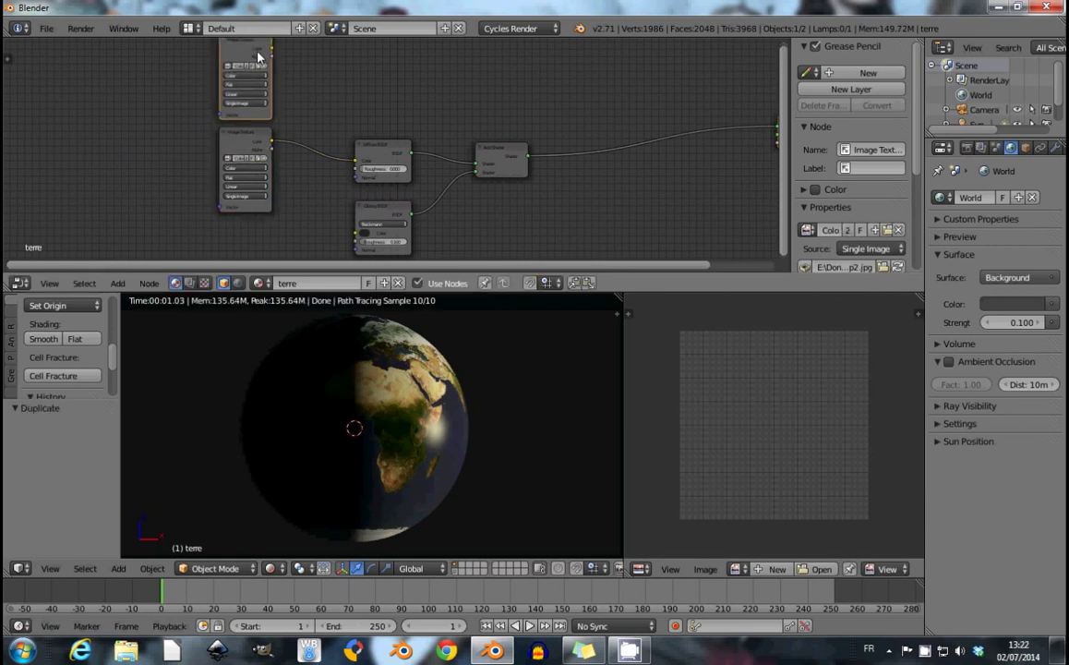
{"action": "middle_click_drag", "start_coordinate": [300, 98], "coordinate": [351, 150]}
{"action": "scroll", "coordinate": [351, 150], "scroll_direction": "up", "scroll_amount": 2}
Load water_16k.png into the copied Image Texture node.
{"action": "left_click", "coordinate": [256, 99]}
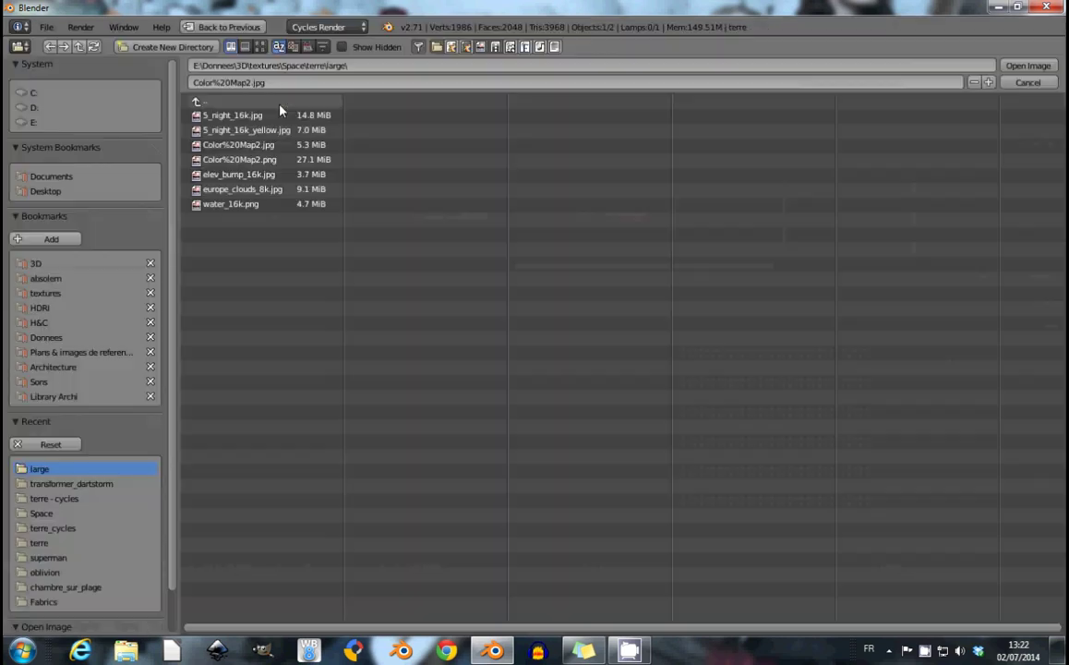
{"action": "left_click", "coordinate": [260, 46]}
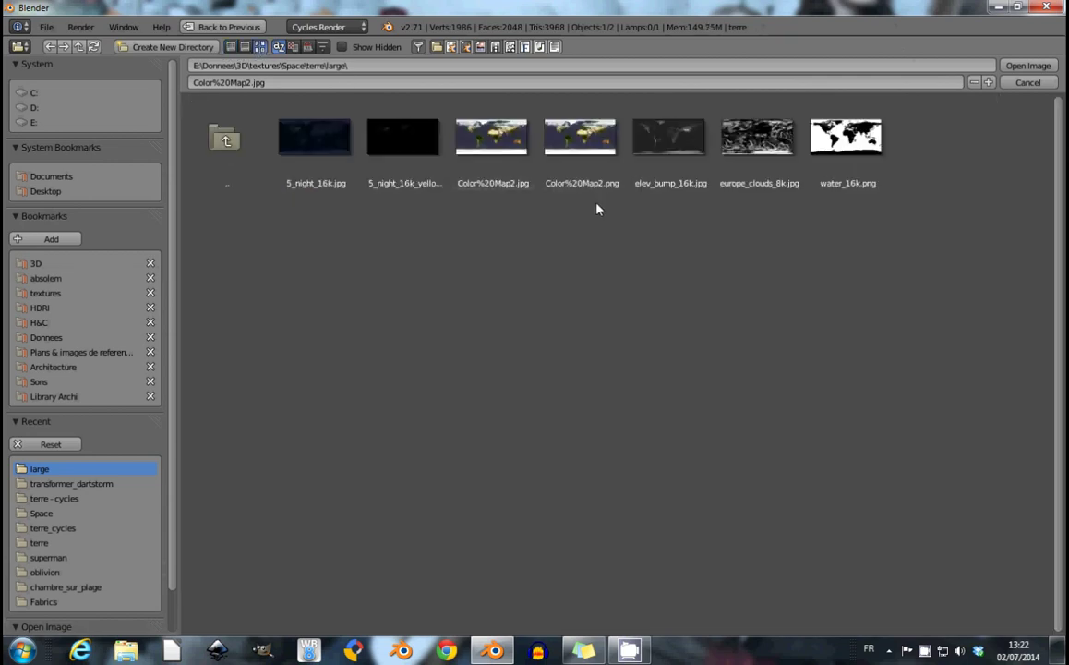
{"action": "left_click", "coordinate": [846, 141]}
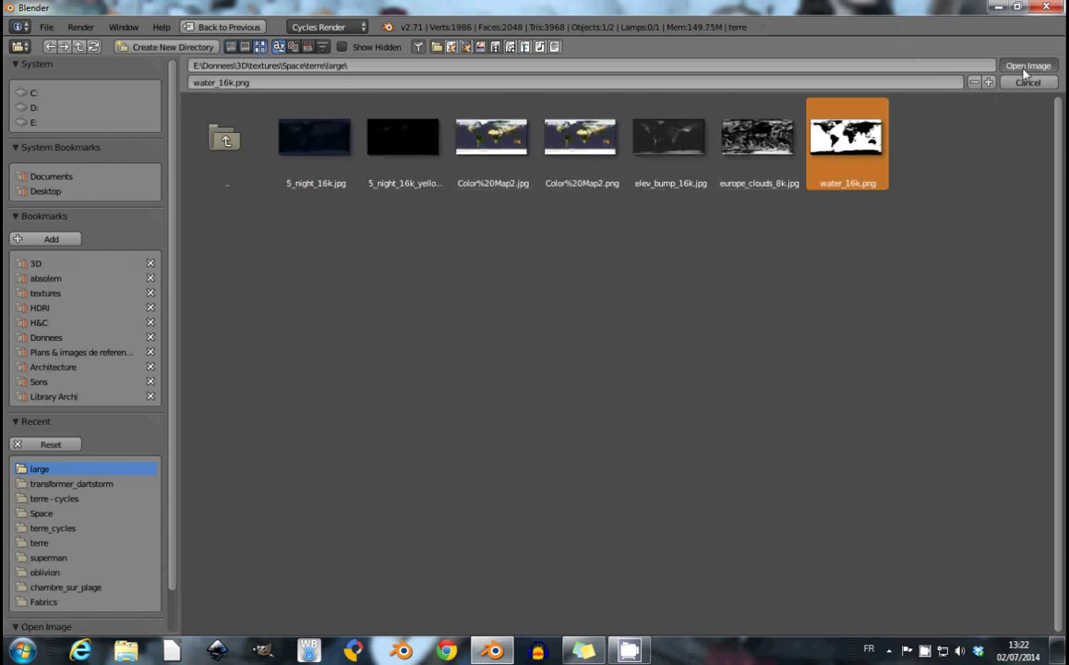
{"action": "key", "text": "Return"}
{"action": "middle_click_drag", "start_coordinate": [493, 192], "coordinate": [361, 156]}
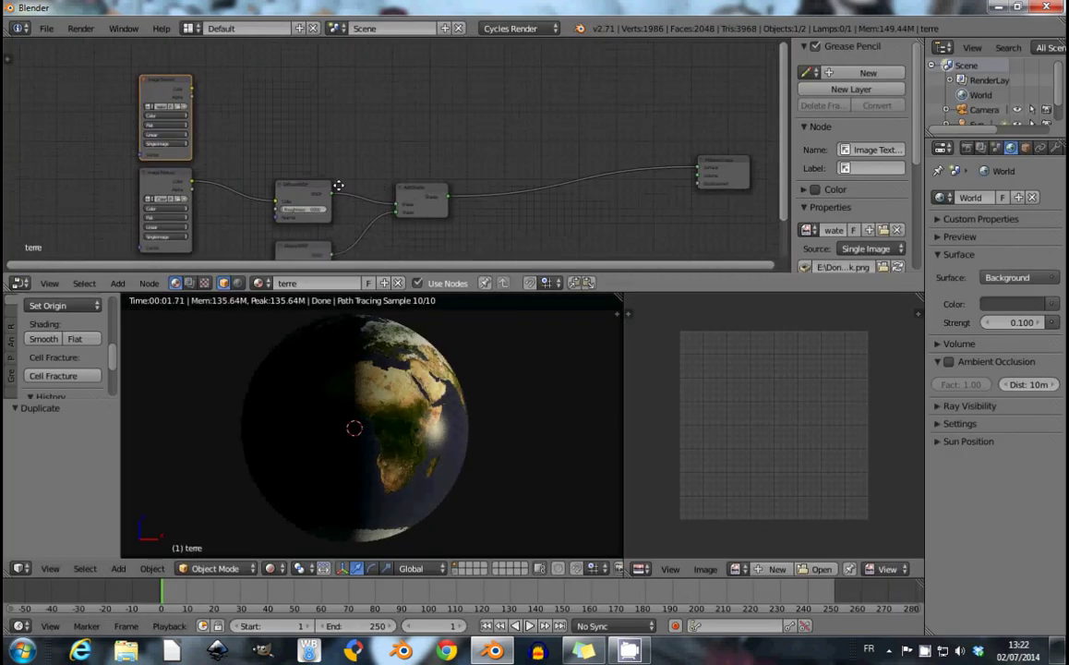
Insert a Mix Shader before the Material Output, with the Non-Color water texture driving its Fac.
{"action": "key", "text": "shift+a"}
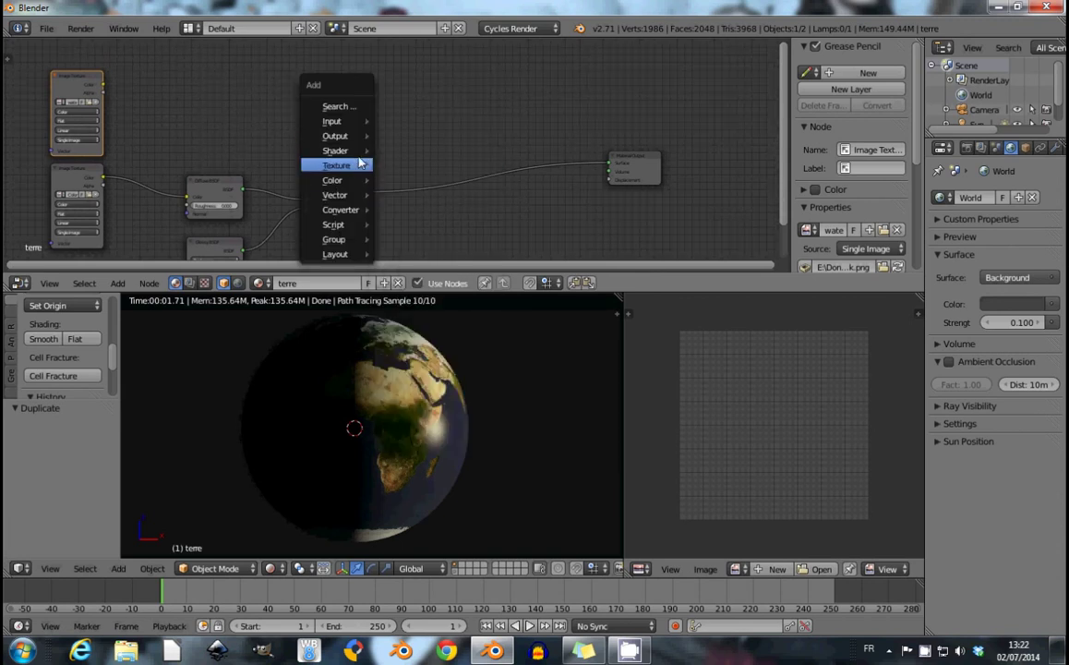
{"action": "left_click", "coordinate": [385, 150]}
{"action": "left_click", "coordinate": [420, 171]}
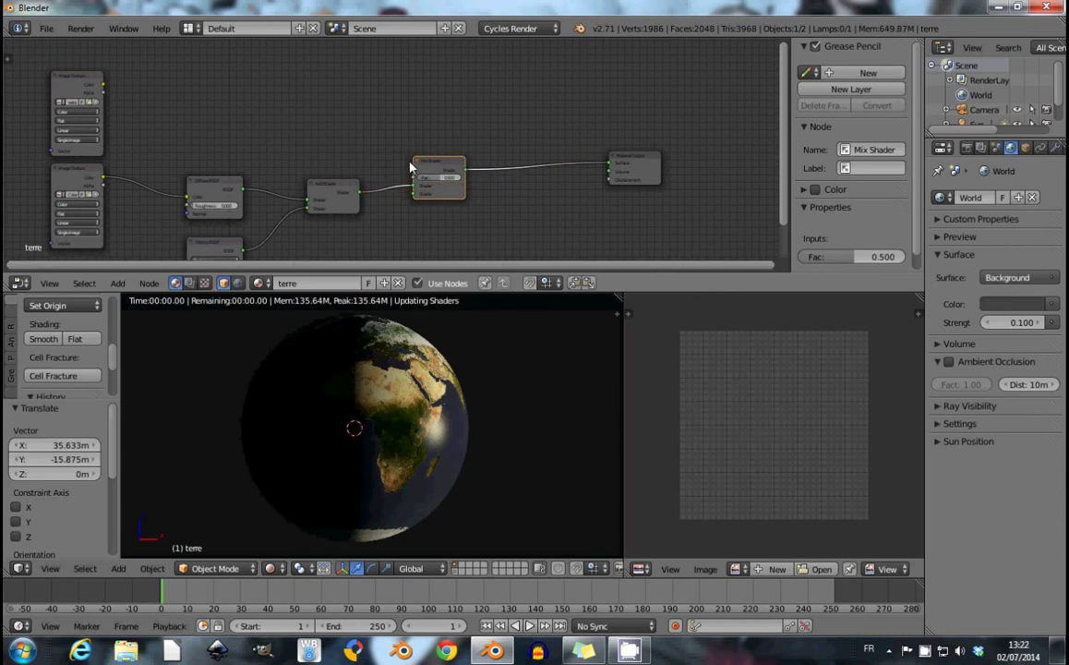
{"action": "left_click_drag", "start_coordinate": [413, 186], "coordinate": [413, 192]}
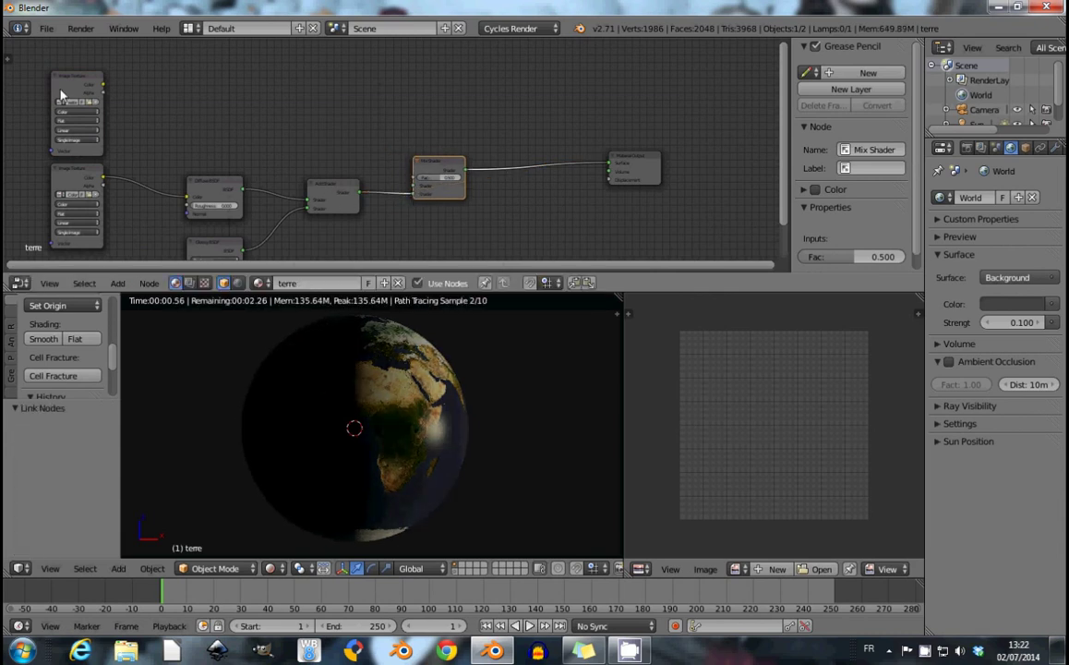
{"action": "left_click_drag", "start_coordinate": [103, 85], "coordinate": [416, 181]}
{"action": "scroll", "coordinate": [155, 139], "scroll_direction": "up", "scroll_amount": 2}
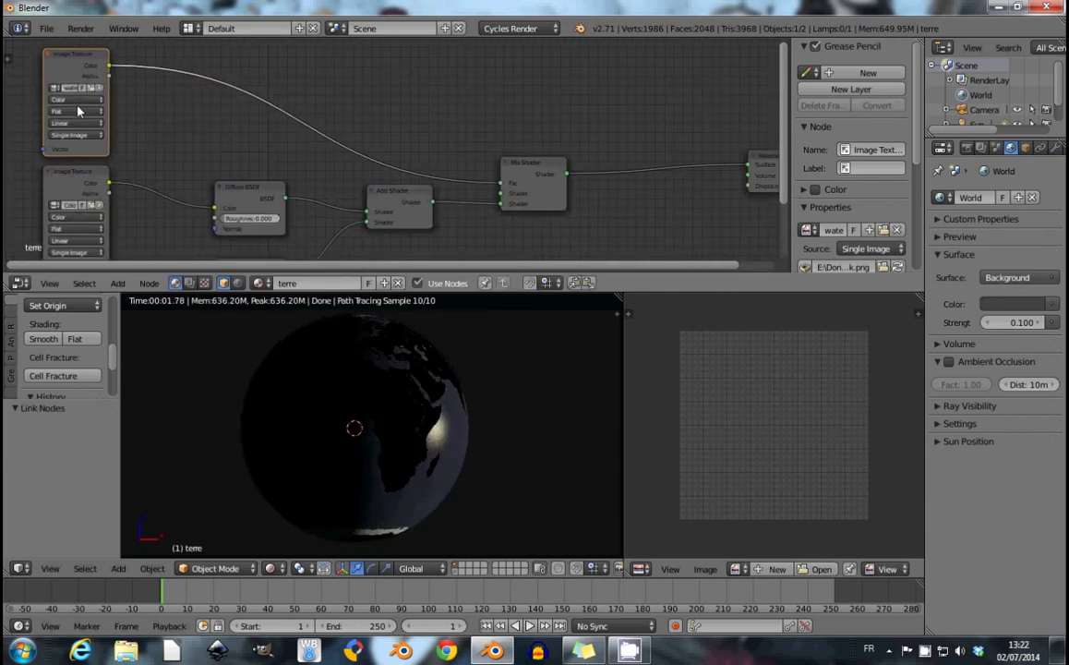
{"action": "left_click", "coordinate": [78, 98]}
{"action": "left_click", "coordinate": [77, 80]}
Plug the Diffuse BSDF into the Mix Shader's first Shader input and tidy the node layout.
{"action": "left_click_drag", "start_coordinate": [286, 204], "coordinate": [325, 180]}
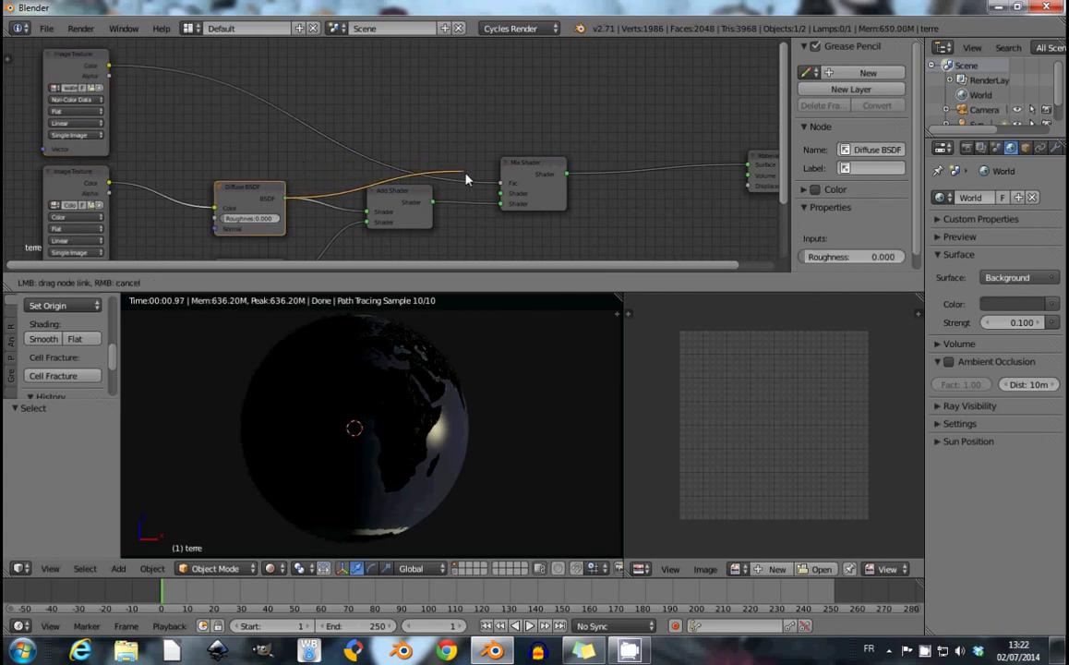
{"action": "left_click_drag", "start_coordinate": [466, 179], "coordinate": [501, 196]}
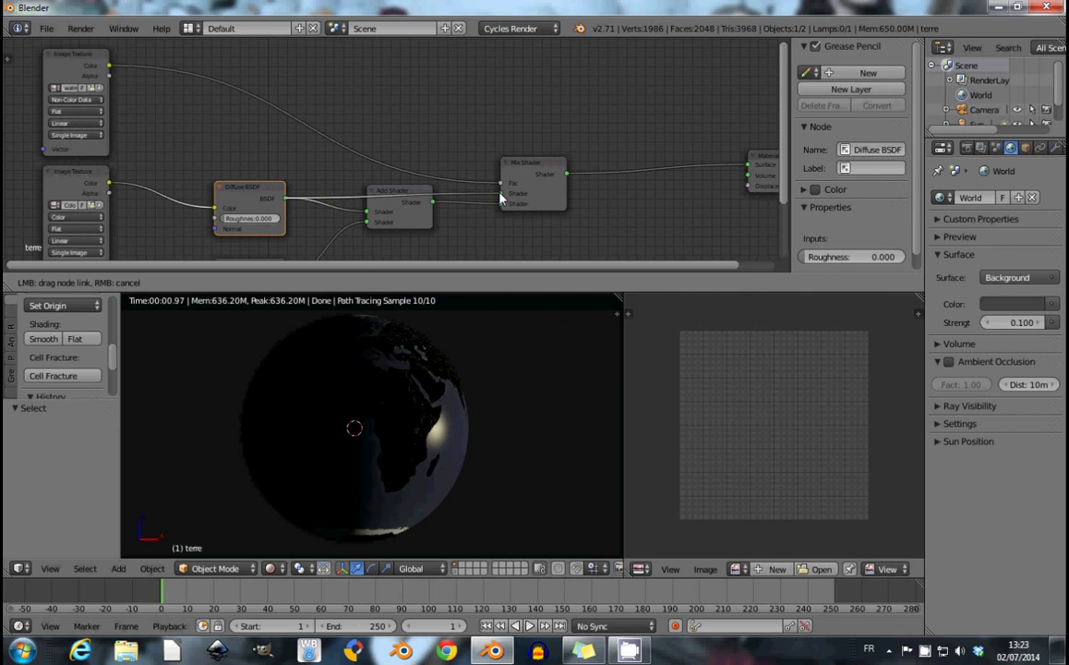
{"action": "left_click_drag", "start_coordinate": [501, 197], "coordinate": [501, 197]}
{"action": "left_click_drag", "start_coordinate": [400, 200], "coordinate": [404, 223]}
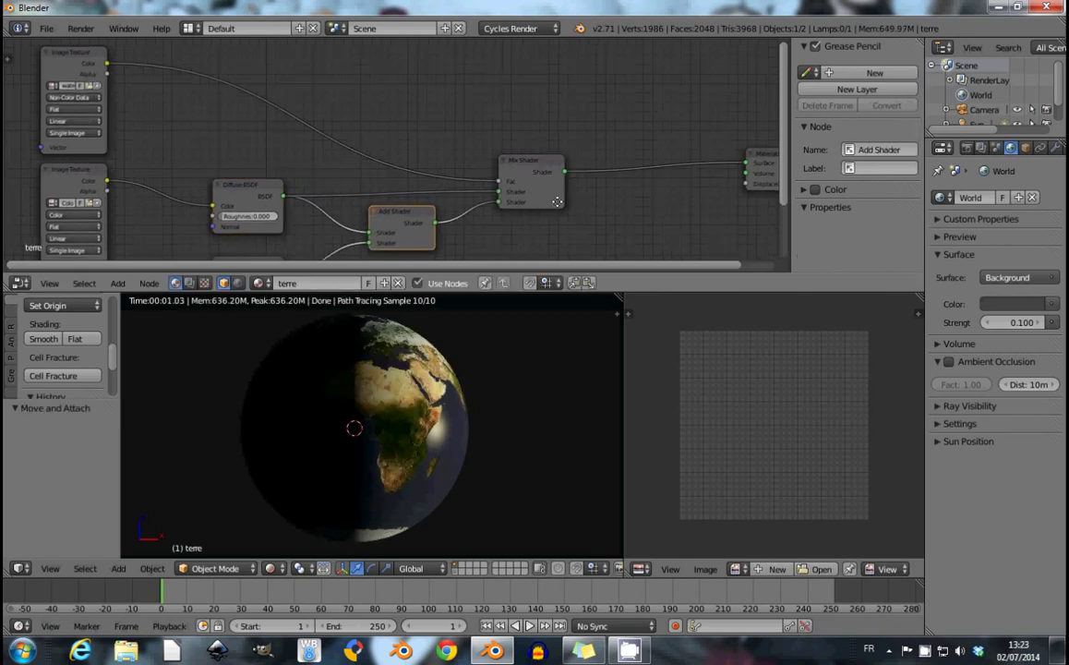
{"action": "middle_click_drag", "start_coordinate": [404, 223], "coordinate": [289, 193]}
{"action": "middle_click_drag", "start_coordinate": [370, 406], "coordinate": [399, 425]}
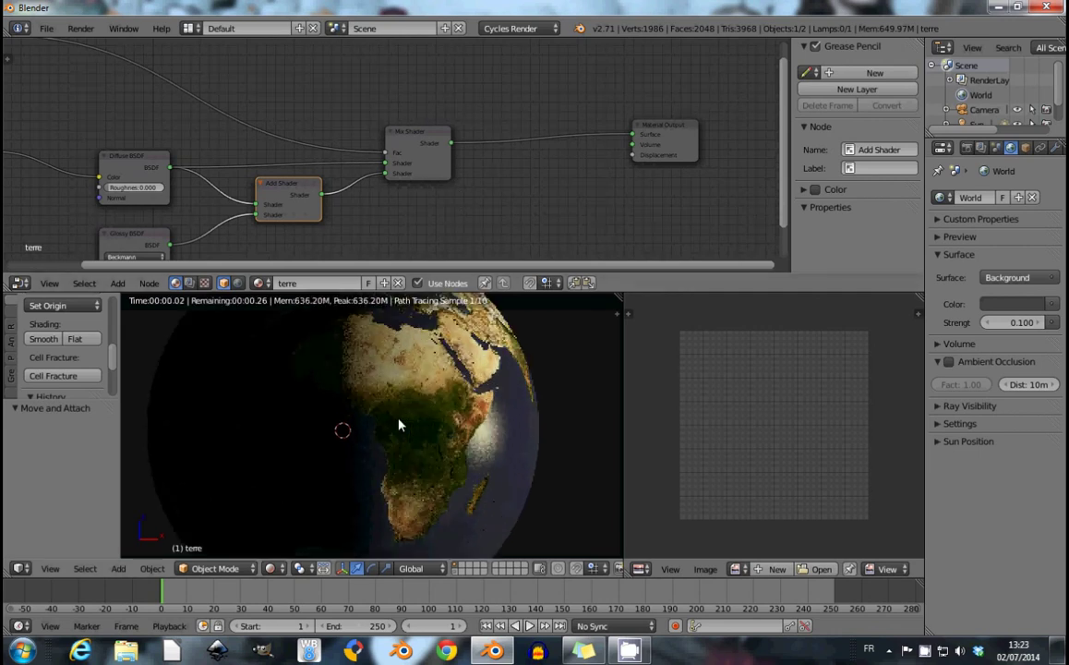
{"action": "scroll", "coordinate": [235, 147], "scroll_direction": "down", "scroll_amount": 3}
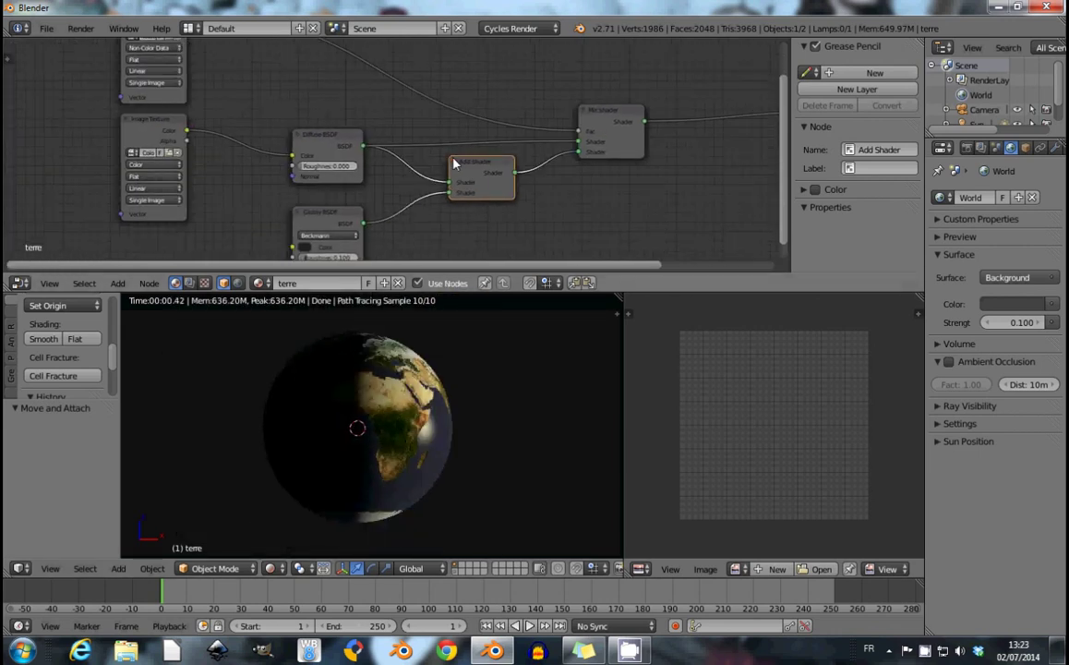
{"action": "left_click_drag", "start_coordinate": [232, 135], "coordinate": [211, 127]}
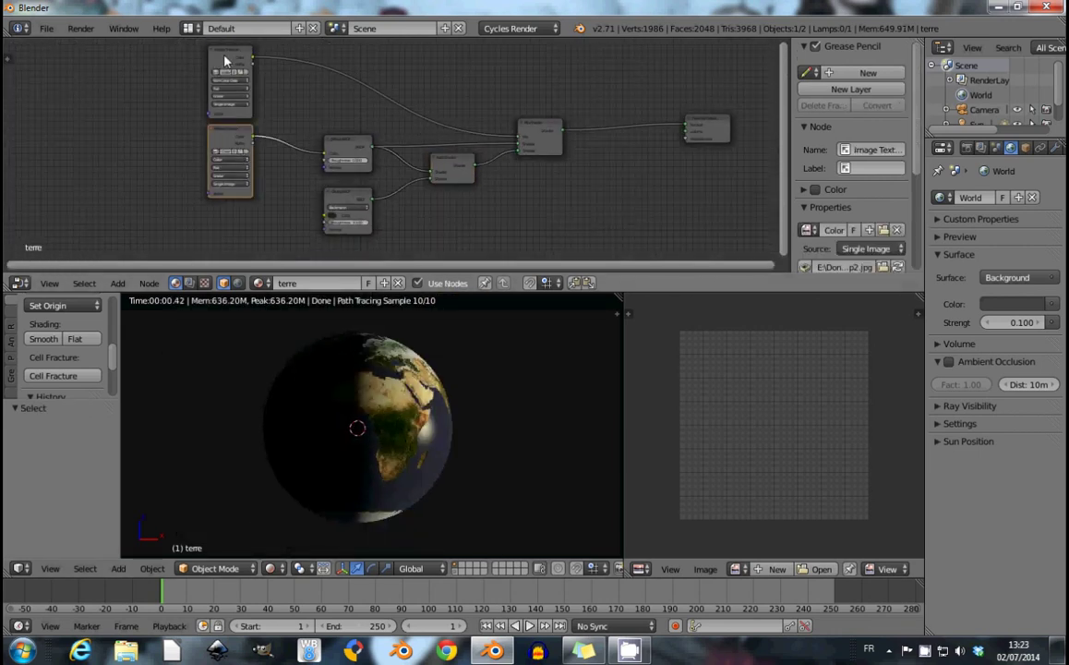
Place a third Image Texture copy lower left and load elev_bump_16k.jpg into it.
{"action": "left_click", "coordinate": [140, 201]}
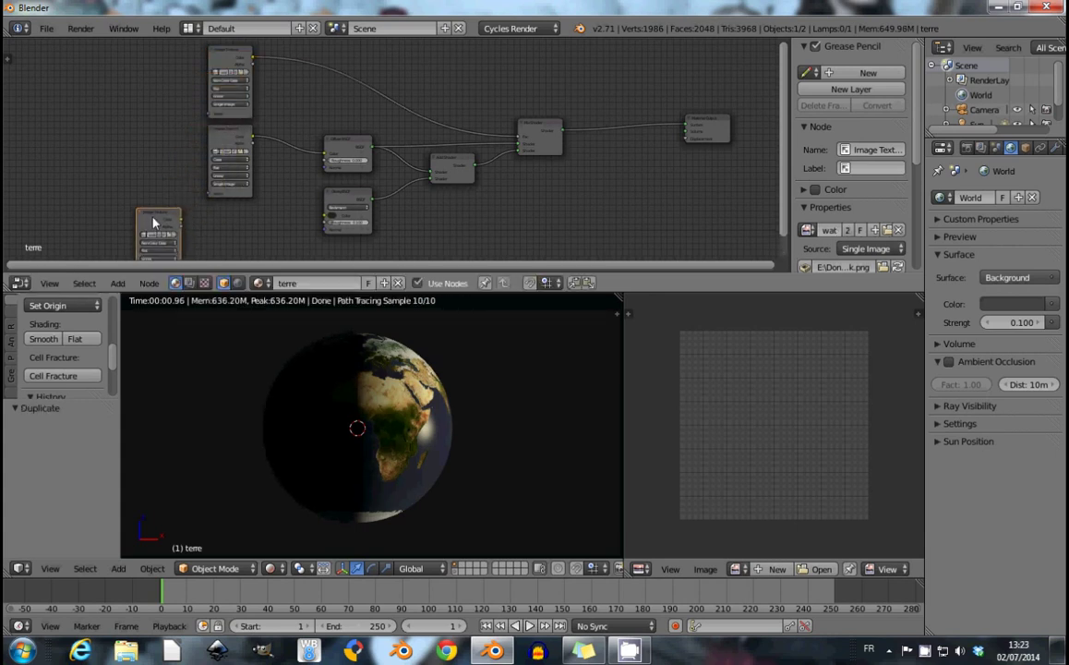
{"action": "scroll", "coordinate": [335, 165], "scroll_direction": "up", "scroll_amount": 2}
{"action": "scroll", "coordinate": [335, 186], "scroll_direction": "up", "scroll_amount": 2}
{"action": "middle_click_drag", "start_coordinate": [334, 186], "coordinate": [329, 128]}
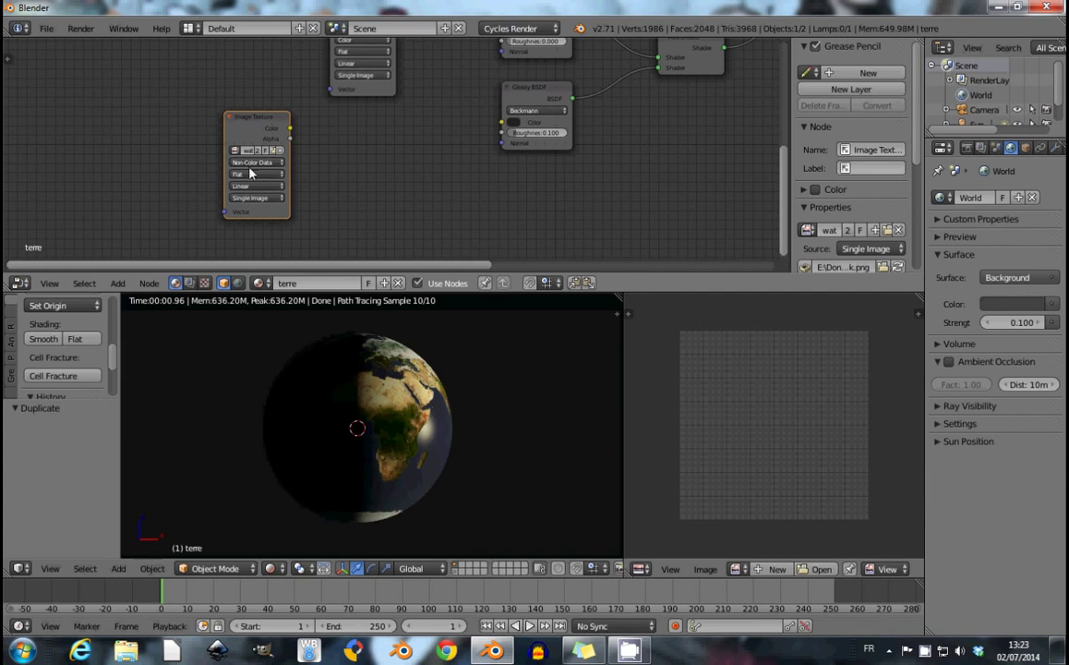
{"action": "left_click", "coordinate": [279, 149]}
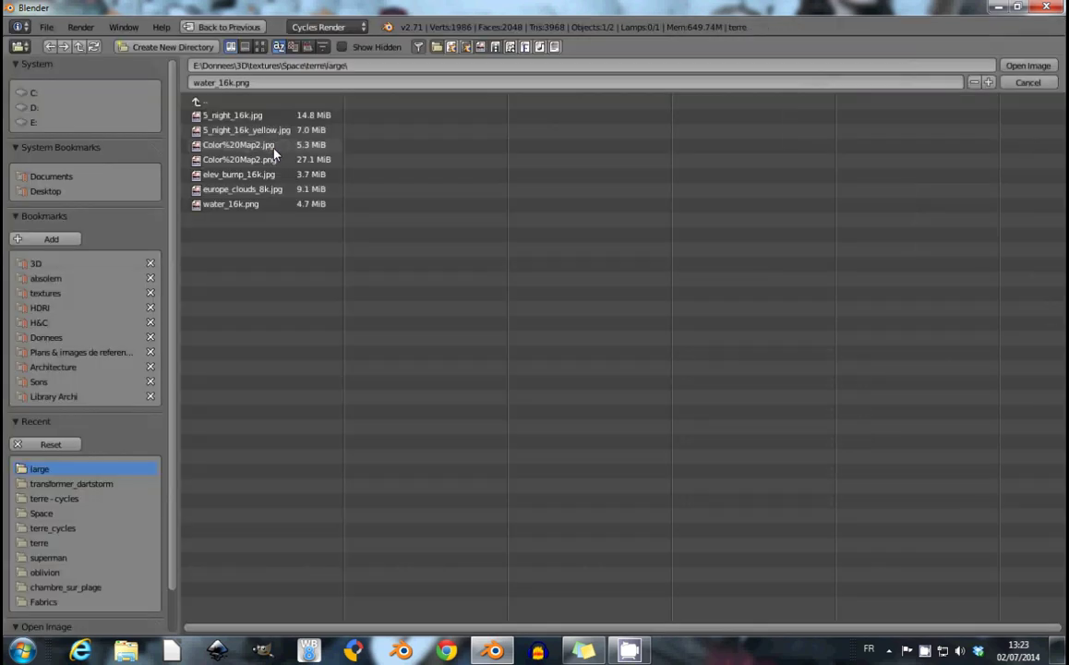
{"action": "left_click", "coordinate": [260, 47]}
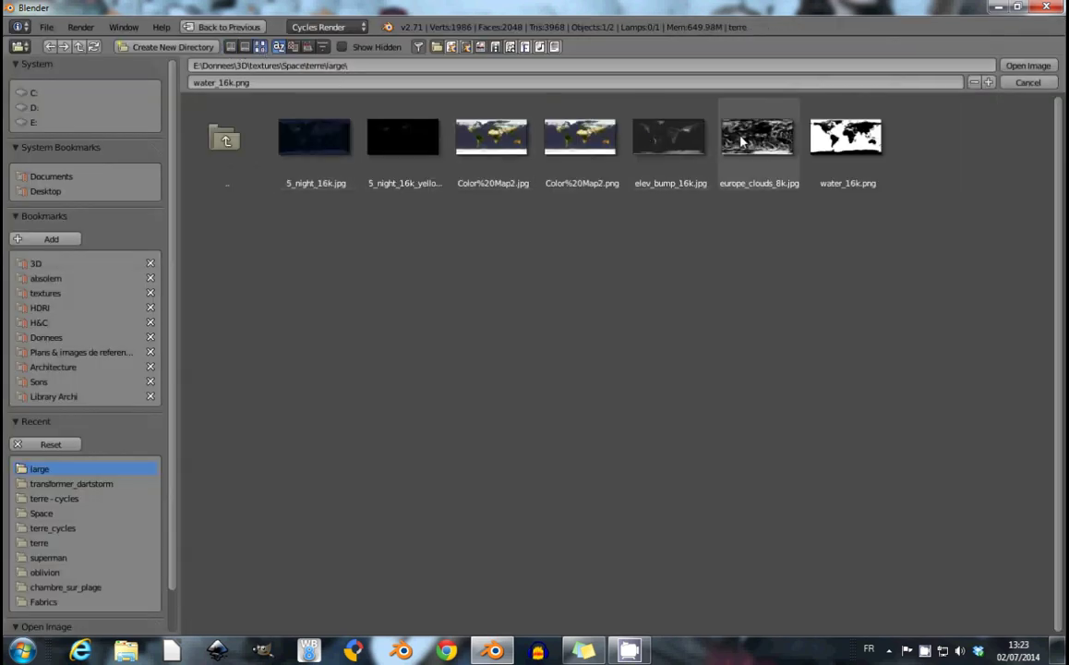
{"action": "left_click", "coordinate": [665, 136]}
{"action": "left_click", "coordinate": [1027, 65]}
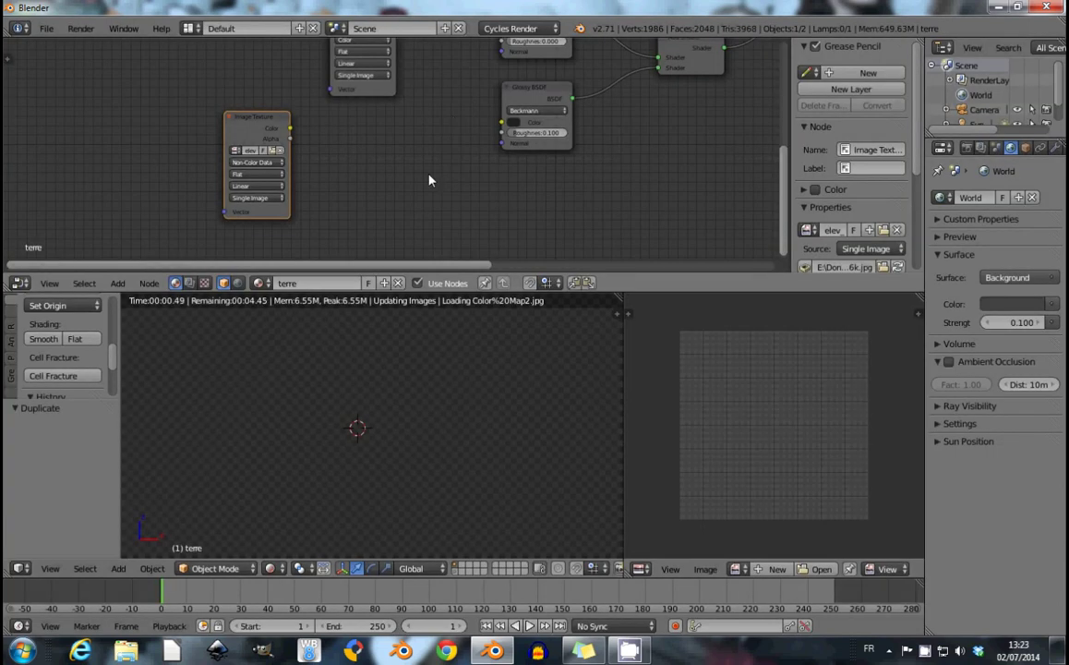
Add a Bump node beside the elevation texture, fed by its Color into Height.
{"action": "scroll", "coordinate": [395, 171], "scroll_direction": "down", "scroll_amount": 2}
{"action": "key", "text": "shift+a"}
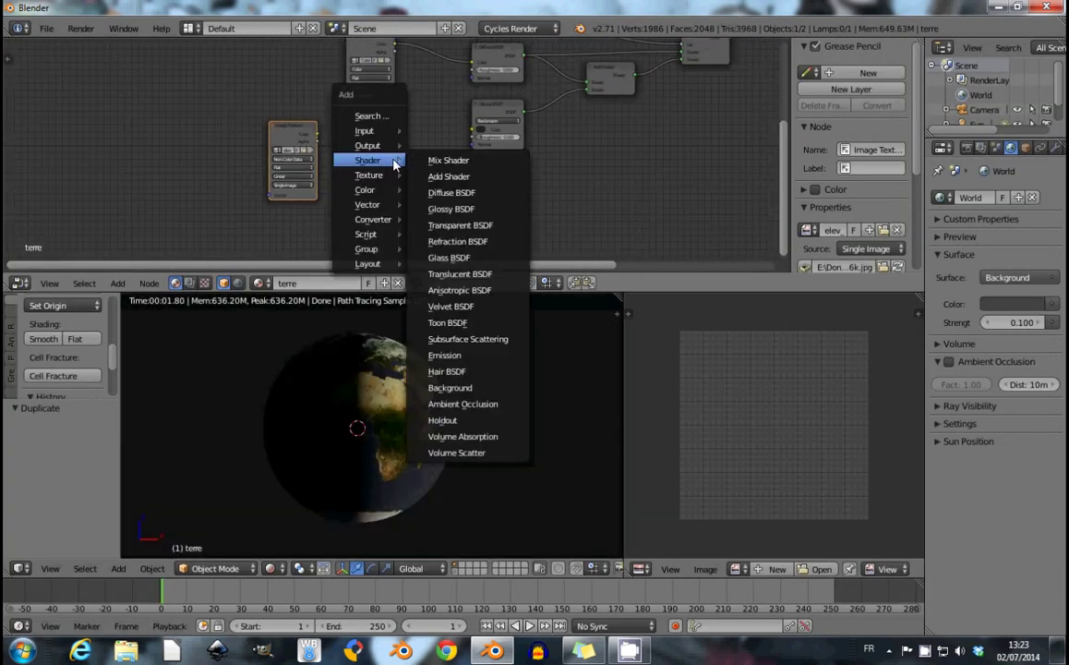
{"action": "mouse_move", "coordinate": [366, 204]}
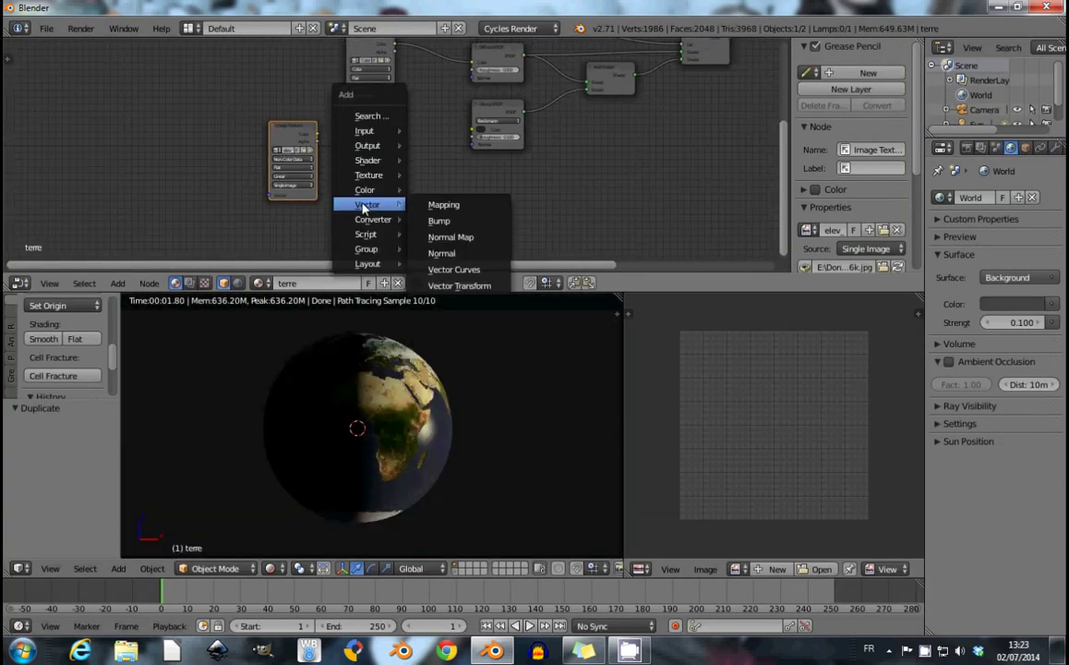
{"action": "left_click", "coordinate": [462, 223]}
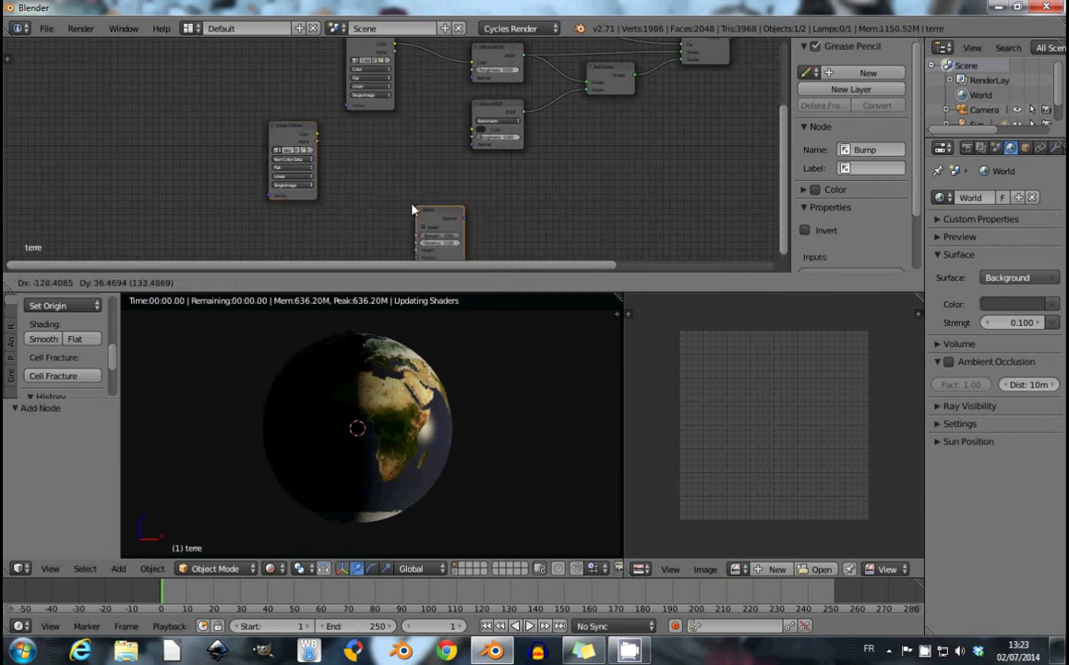
{"action": "left_click", "coordinate": [331, 120]}
{"action": "scroll", "coordinate": [335, 152], "scroll_direction": "up", "scroll_amount": 1}
{"action": "left_click_drag", "start_coordinate": [296, 132], "coordinate": [315, 156]}
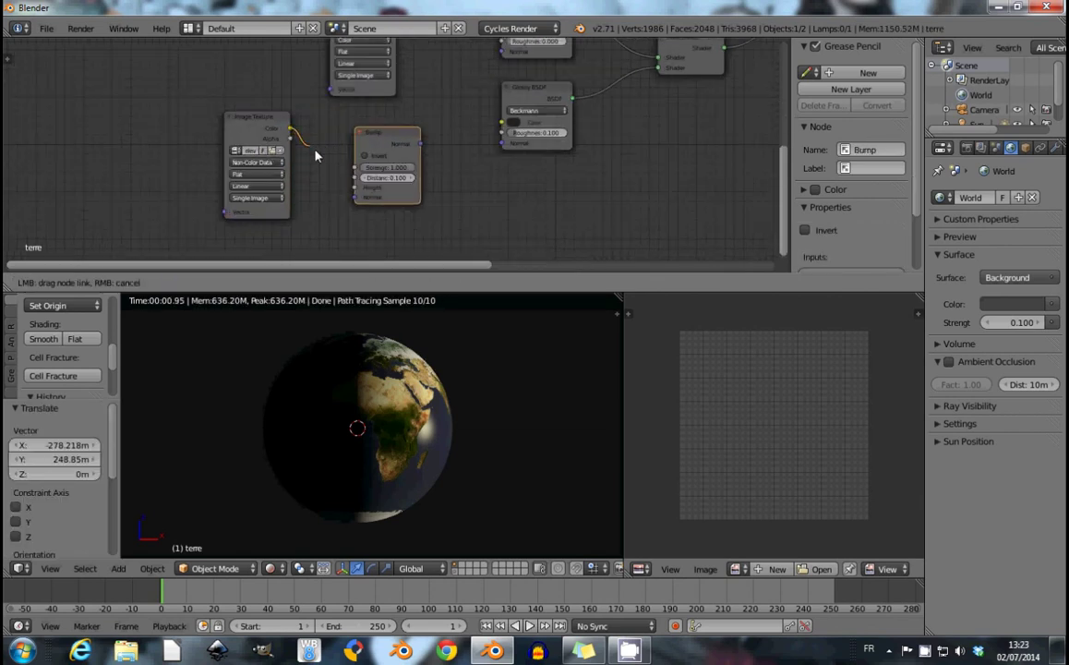
{"action": "left_click_drag", "start_coordinate": [357, 191], "coordinate": [355, 191]}
Connect Bump Normal to the Glossy BSDF Normal and set Bump Strength to 0.5.
{"action": "middle_click_drag", "start_coordinate": [422, 148], "coordinate": [383, 164]}
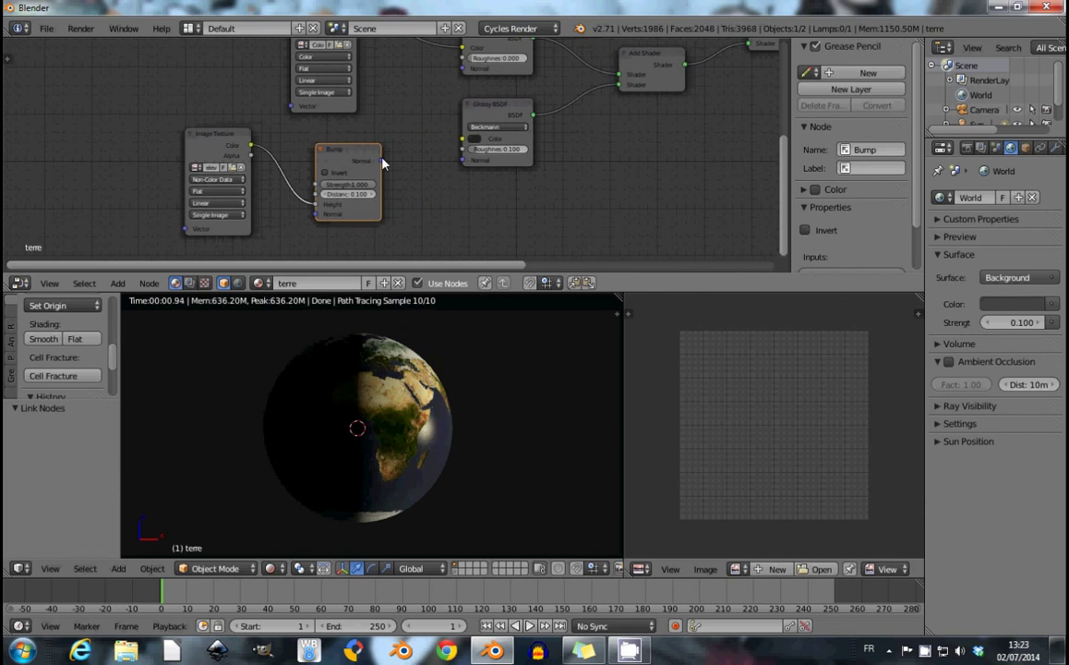
{"action": "left_click_drag", "start_coordinate": [378, 160], "coordinate": [489, 164]}
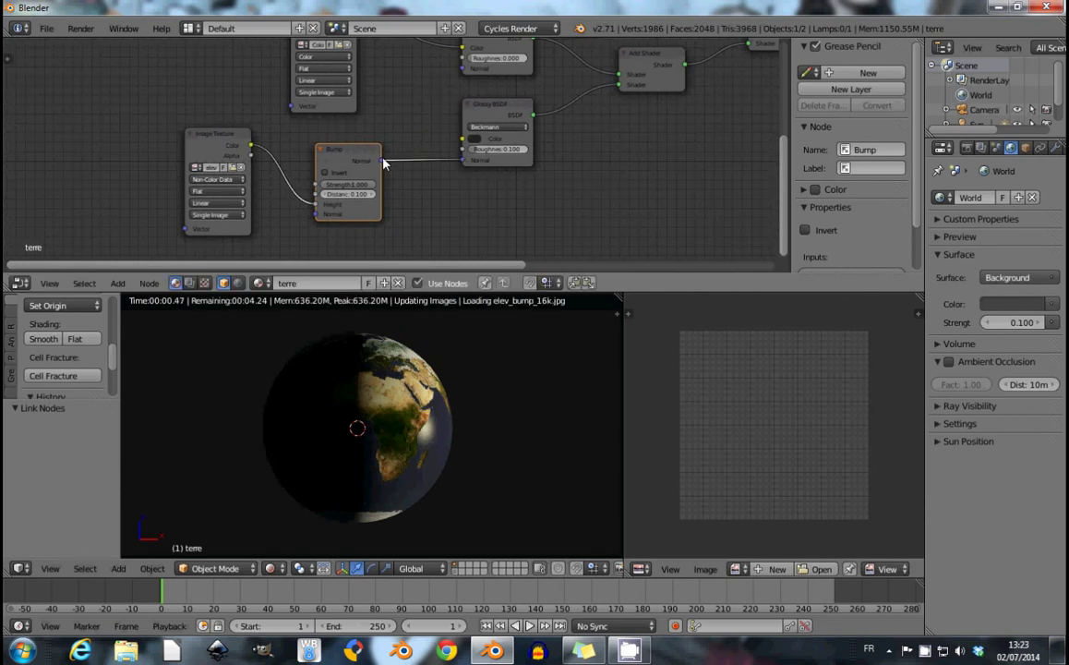
{"action": "left_click_drag", "start_coordinate": [380, 161], "coordinate": [462, 69]}
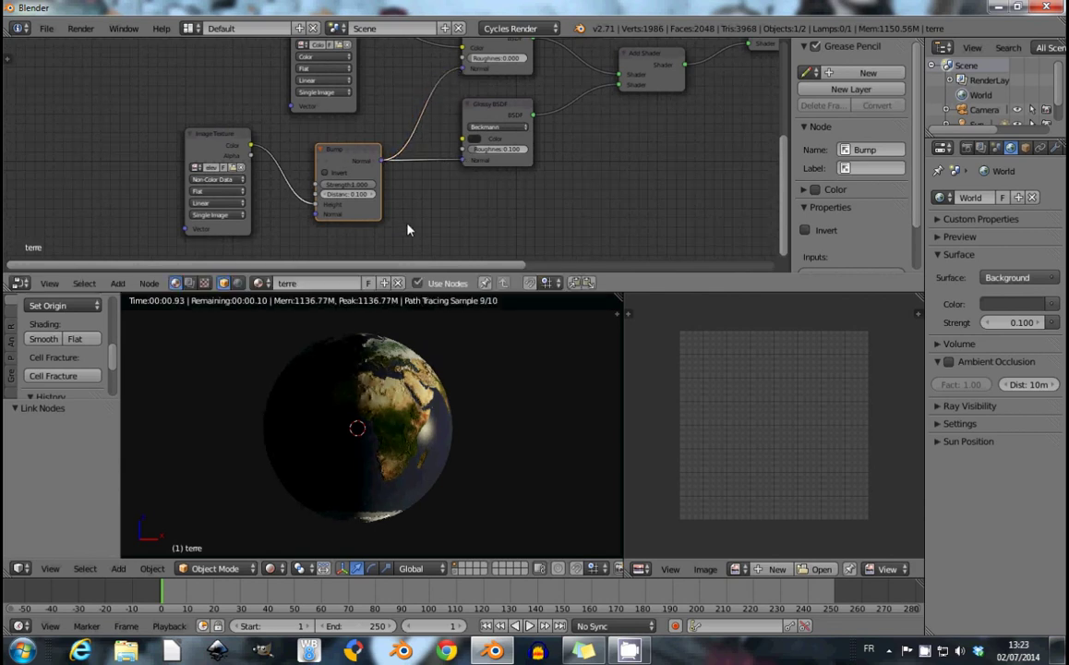
{"action": "scroll", "coordinate": [398, 214], "scroll_direction": "up", "scroll_amount": 1}
{"action": "middle_click_drag", "start_coordinate": [362, 203], "coordinate": [383, 174]}
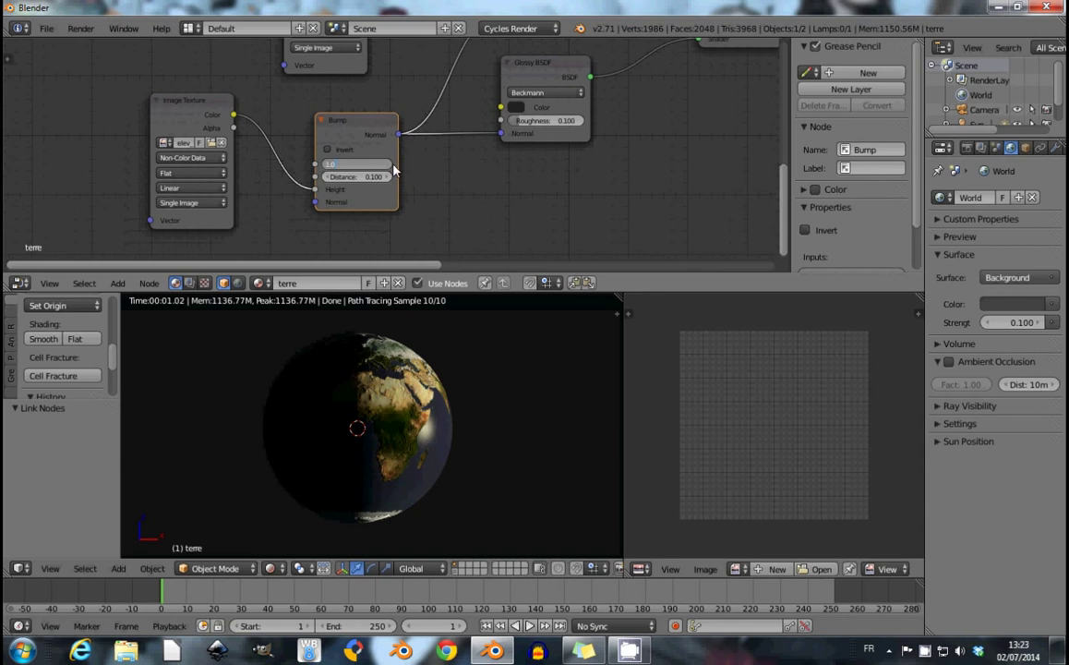
{"action": "type", "text": "0.5"}
{"action": "key", "text": "Return"}
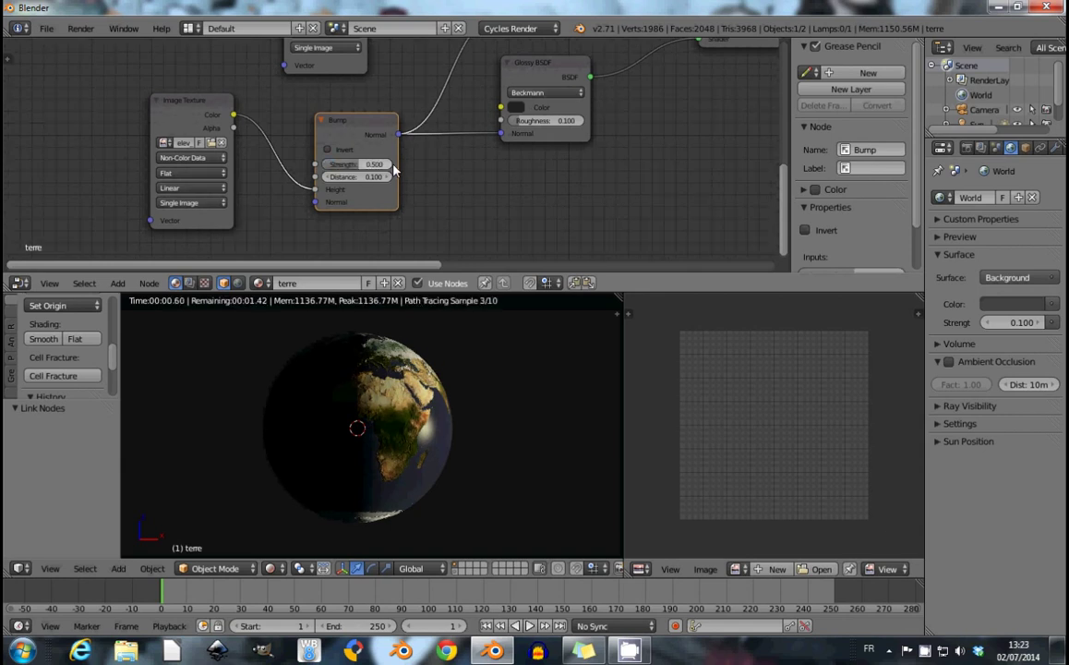
Move the Material Output node lower at the end of the node tree.
{"action": "scroll", "coordinate": [386, 413], "scroll_direction": "up", "scroll_amount": 2}
{"action": "scroll", "coordinate": [386, 413], "scroll_direction": "up", "scroll_amount": 2}
{"action": "scroll", "coordinate": [386, 413], "scroll_direction": "up", "scroll_amount": 1}
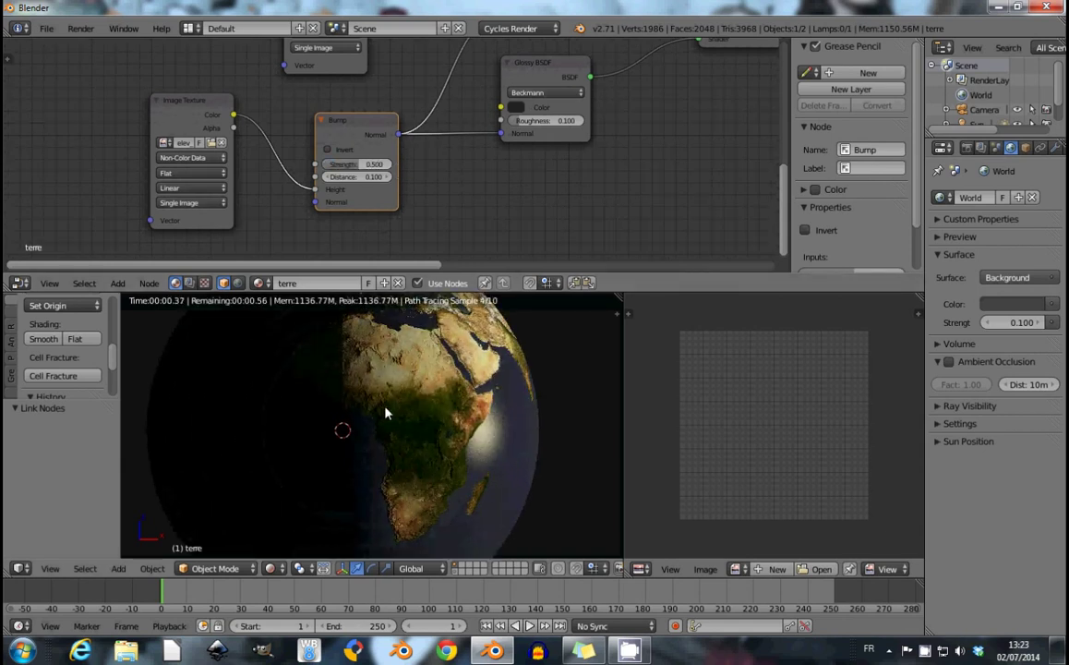
{"action": "scroll", "coordinate": [386, 413], "scroll_direction": "down", "scroll_amount": 3}
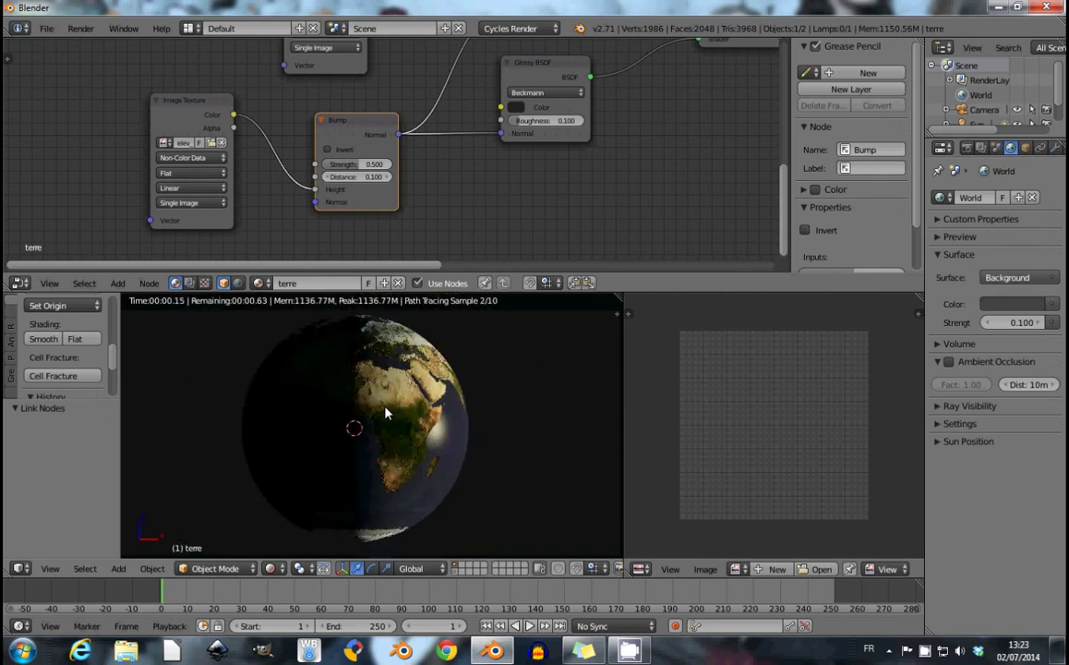
{"action": "scroll", "coordinate": [494, 167], "scroll_direction": "down", "scroll_amount": 1}
{"action": "scroll", "coordinate": [372, 183], "scroll_direction": "down", "scroll_amount": 2}
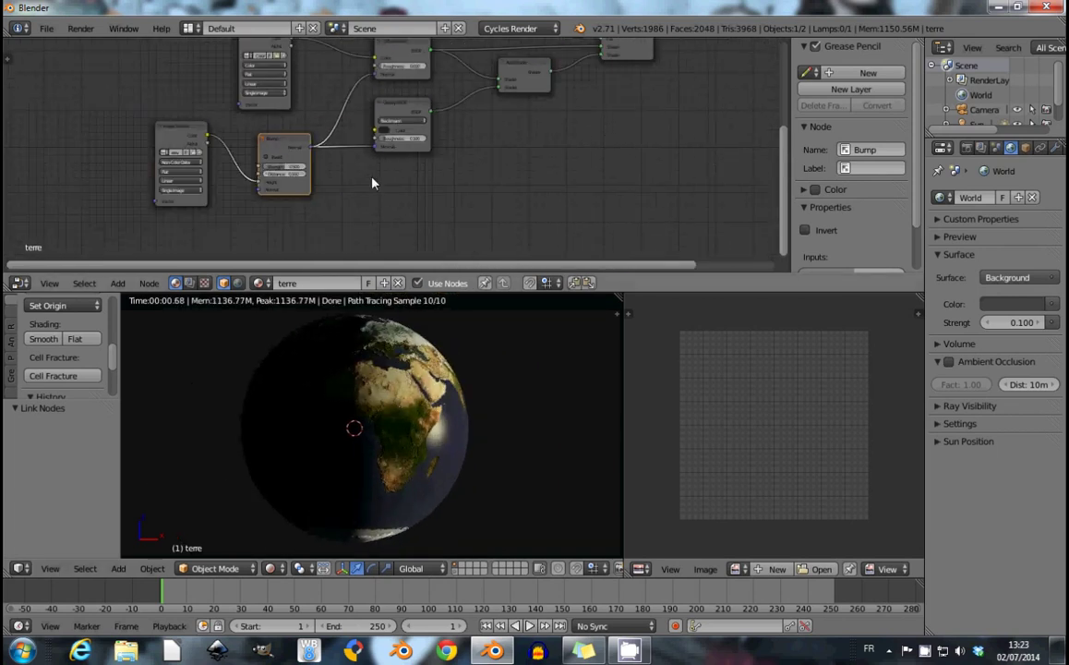
{"action": "middle_click_drag", "start_coordinate": [372, 183], "coordinate": [132, 217]}
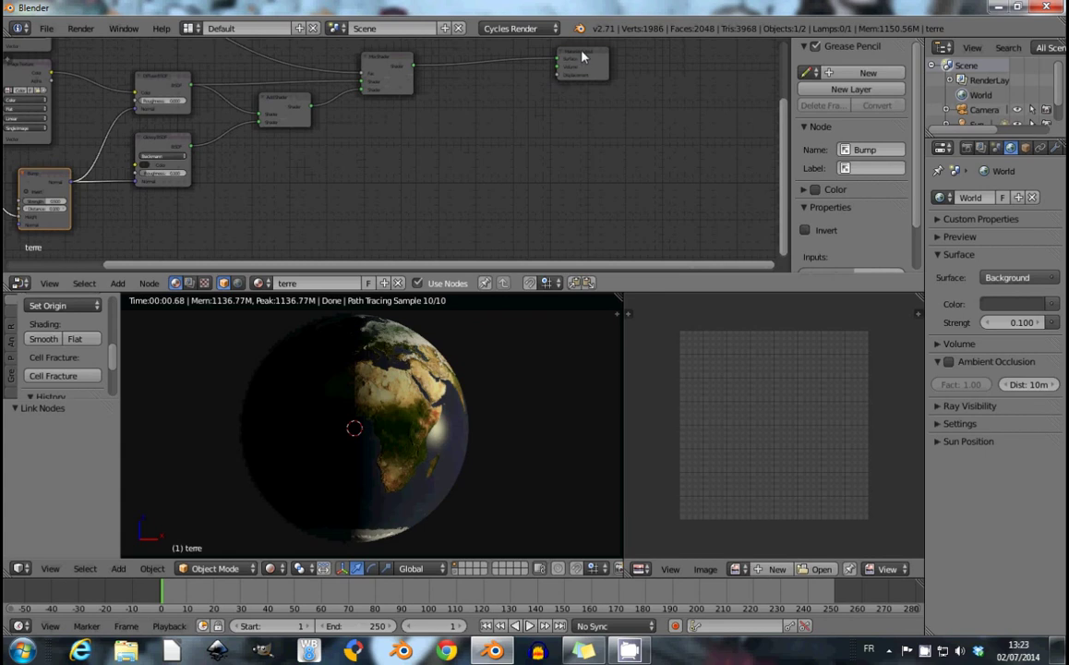
{"action": "mouse_move", "coordinate": [581, 57]}
{"action": "left_mouse_down"}
{"action": "mouse_move", "coordinate": [626, 154]}
{"action": "mouse_move", "coordinate": [372, 155]}
{"action": "left_mouse_up"}
Duplicate the elevation Image Texture node and place the copy below it.
{"action": "scroll", "coordinate": [372, 155], "scroll_direction": "down", "scroll_amount": 2}
{"action": "scroll", "coordinate": [433, 134], "scroll_direction": "down", "scroll_amount": 1}
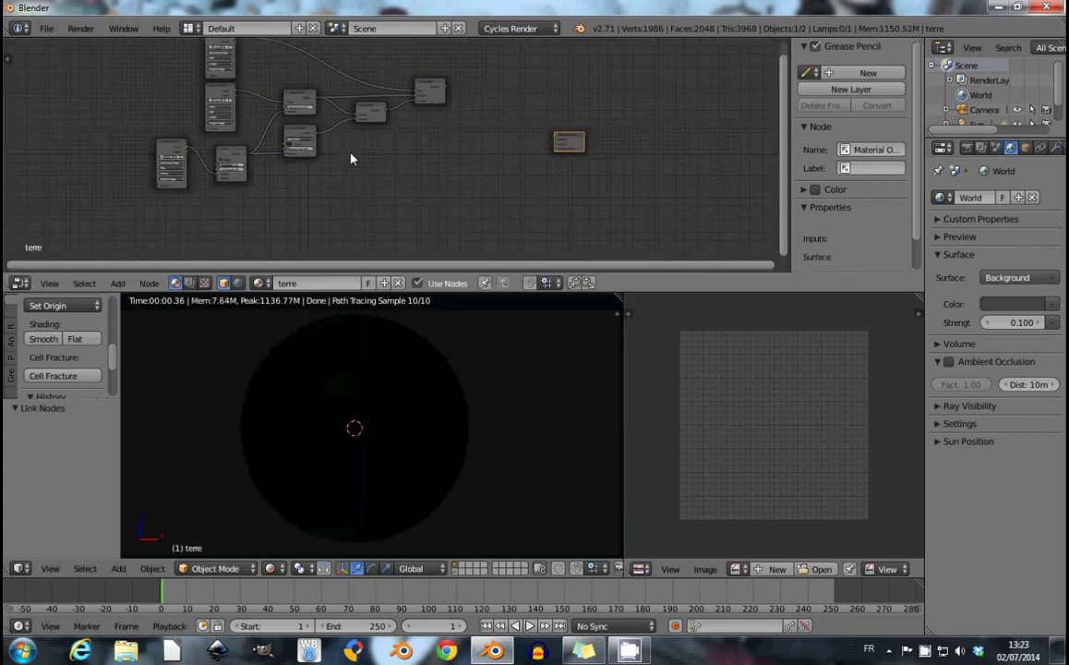
{"action": "middle_click_drag", "start_coordinate": [351, 159], "coordinate": [395, 89]}
{"action": "left_click", "coordinate": [237, 119]}
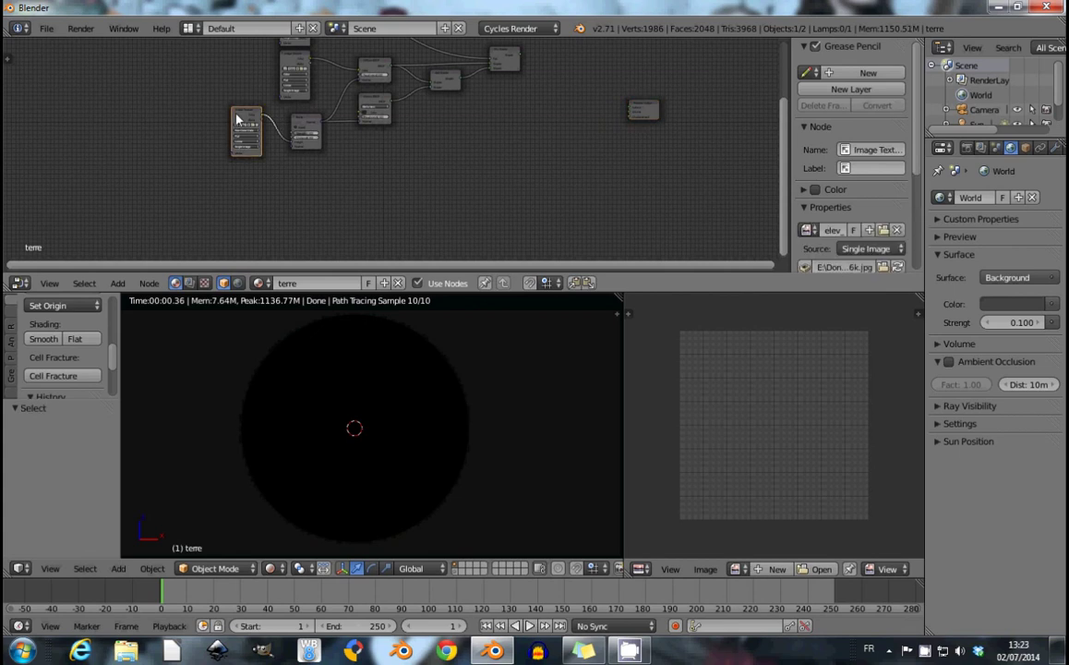
{"action": "key", "text": "shift+d"}
{"action": "left_click", "coordinate": [236, 204]}
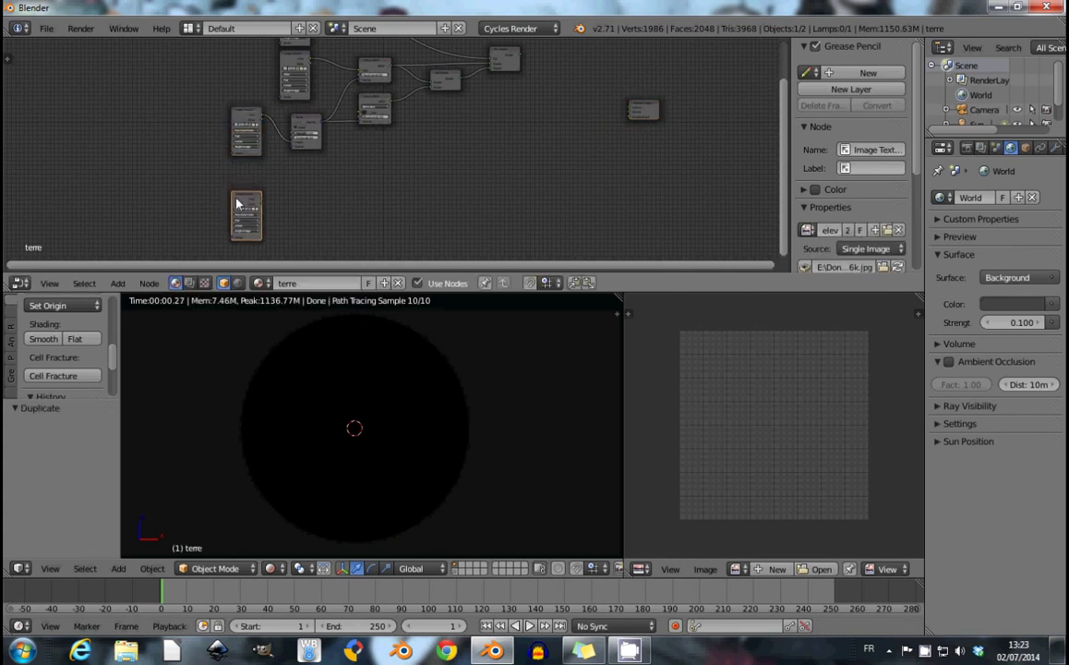
{"action": "middle_click_drag", "start_coordinate": [323, 159], "coordinate": [323, 169]}
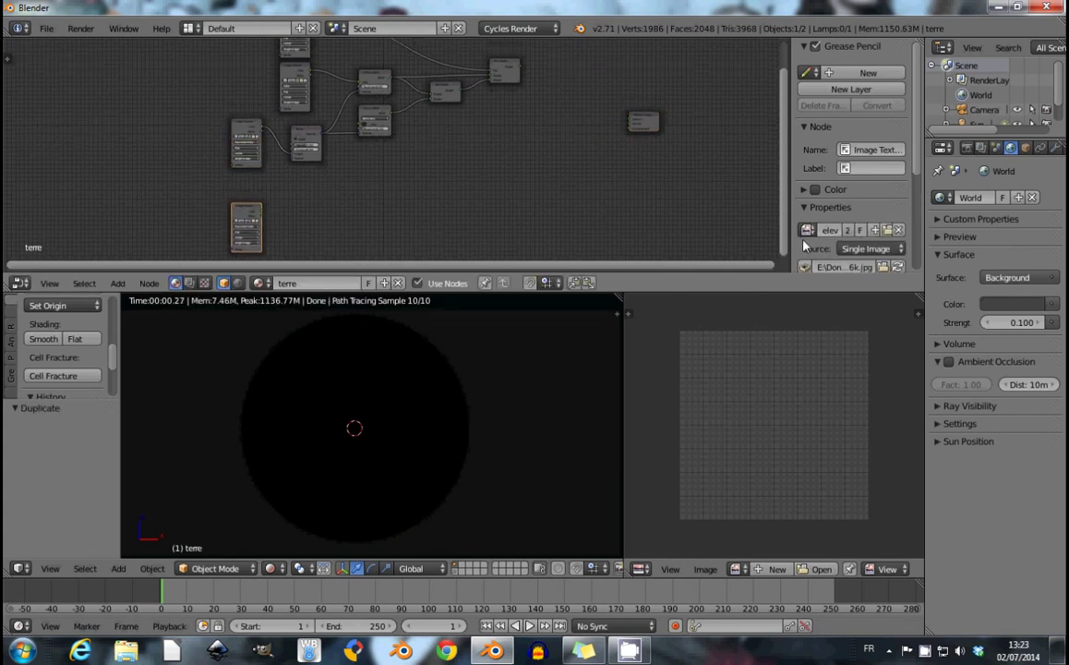
{"action": "middle_click_drag", "start_coordinate": [386, 203], "coordinate": [400, 175]}
Add an Emission shader node beside the texture copy.
{"action": "key", "text": "shift+a"}
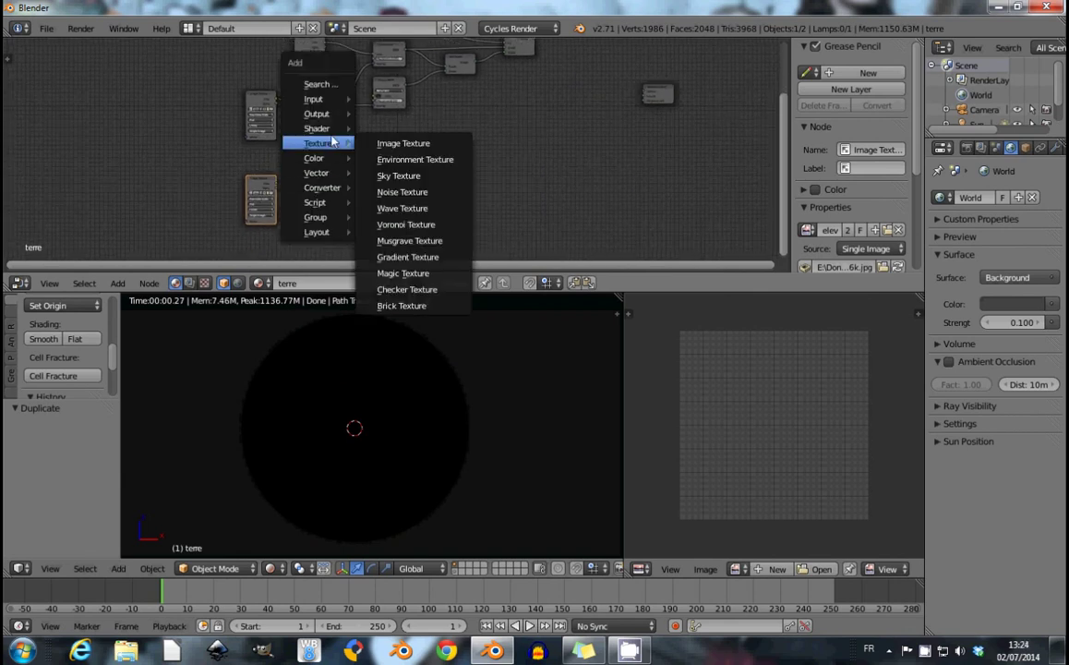
{"action": "mouse_move", "coordinate": [316, 128]}
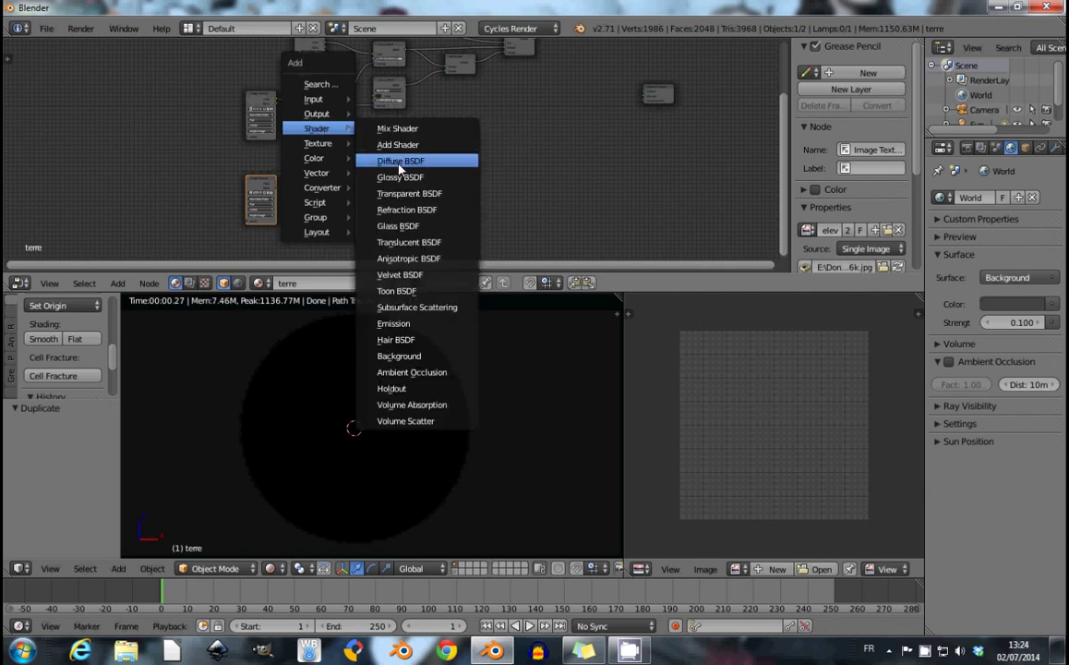
{"action": "left_click", "coordinate": [393, 325]}
{"action": "left_click", "coordinate": [280, 169]}
{"action": "scroll", "coordinate": [286, 185], "scroll_direction": "up", "scroll_amount": 2}
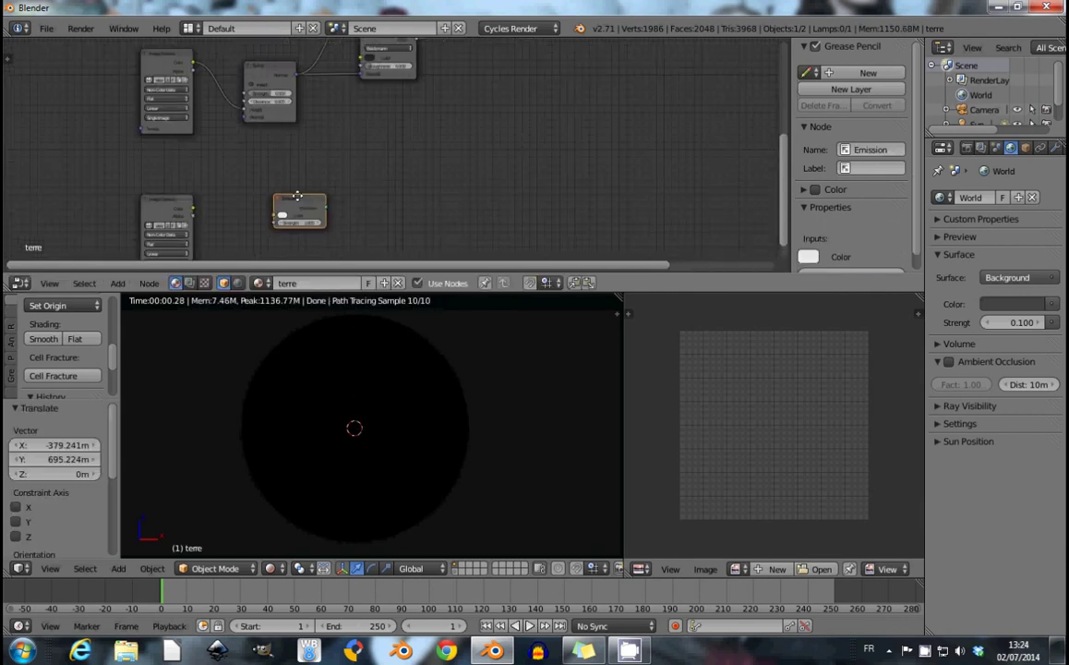
{"action": "middle_click_drag", "start_coordinate": [296, 196], "coordinate": [364, 112]}
{"action": "scroll", "coordinate": [365, 112], "scroll_direction": "up", "scroll_amount": 2}
Set the texture copy to Color space and load 5_night_16k.jpg into it.
{"action": "left_click", "coordinate": [297, 135]}
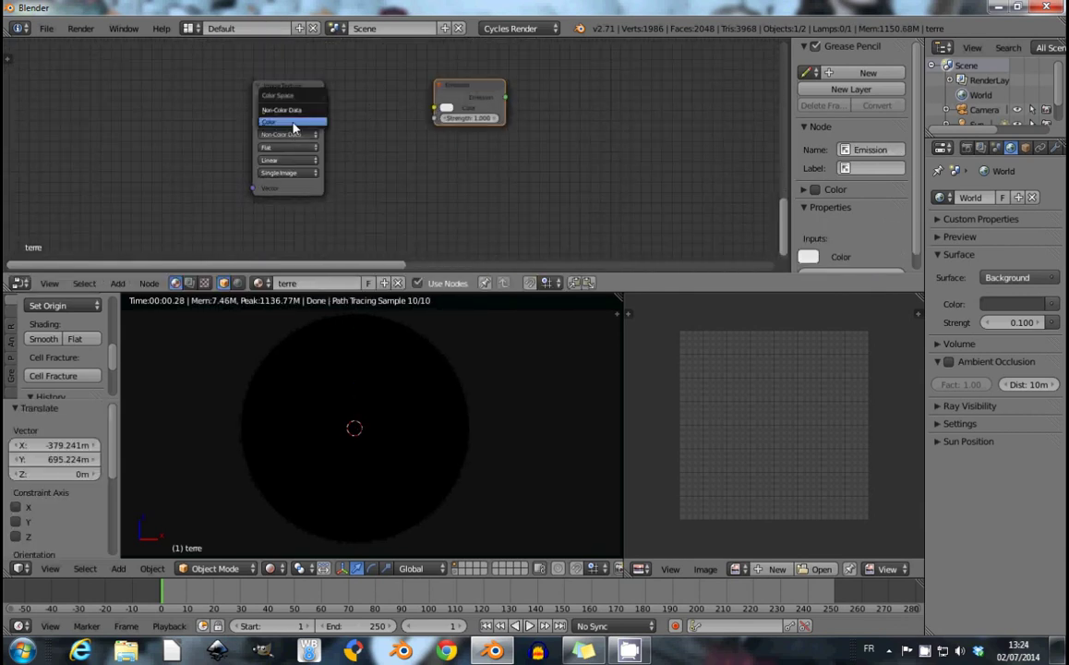
{"action": "left_click", "coordinate": [289, 122]}
{"action": "left_click", "coordinate": [307, 111]}
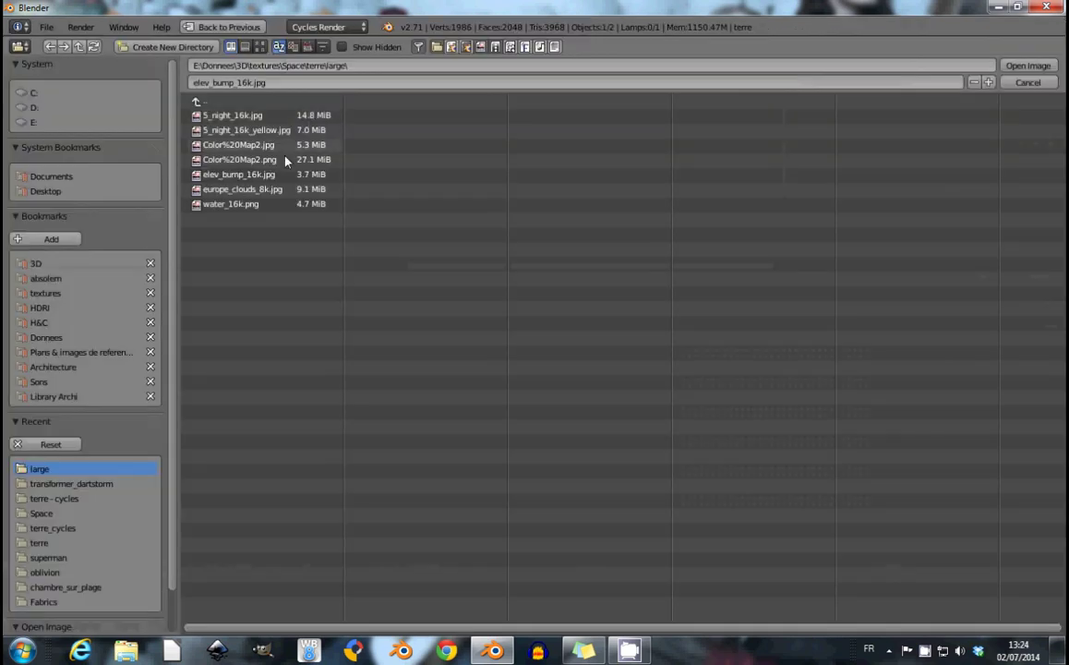
{"action": "left_click", "coordinate": [261, 47]}
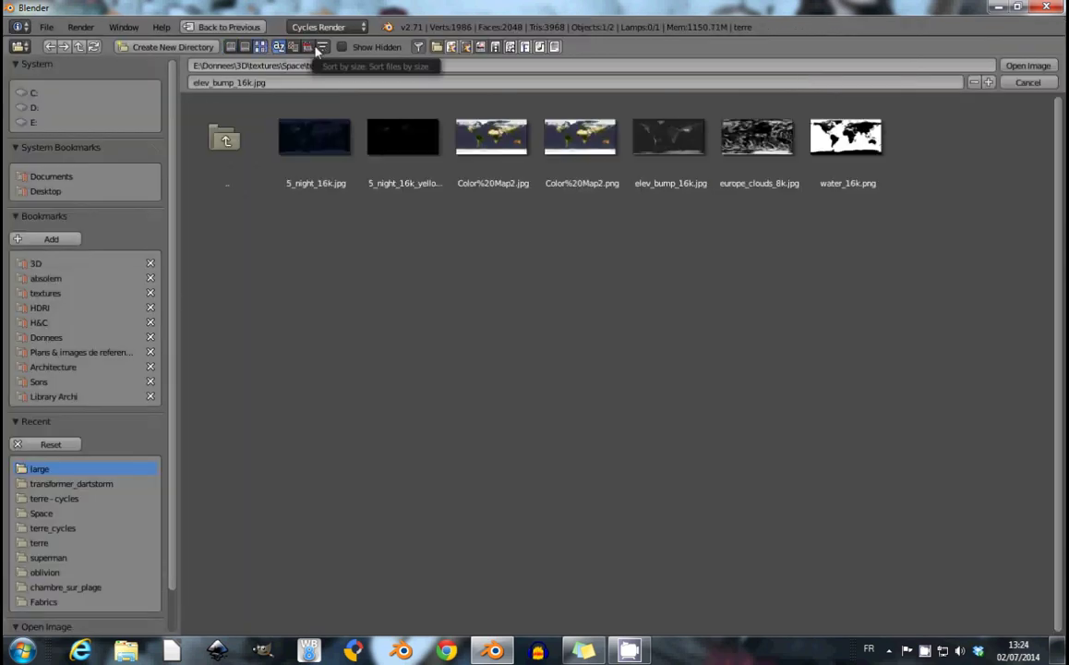
{"action": "left_click", "coordinate": [320, 134]}
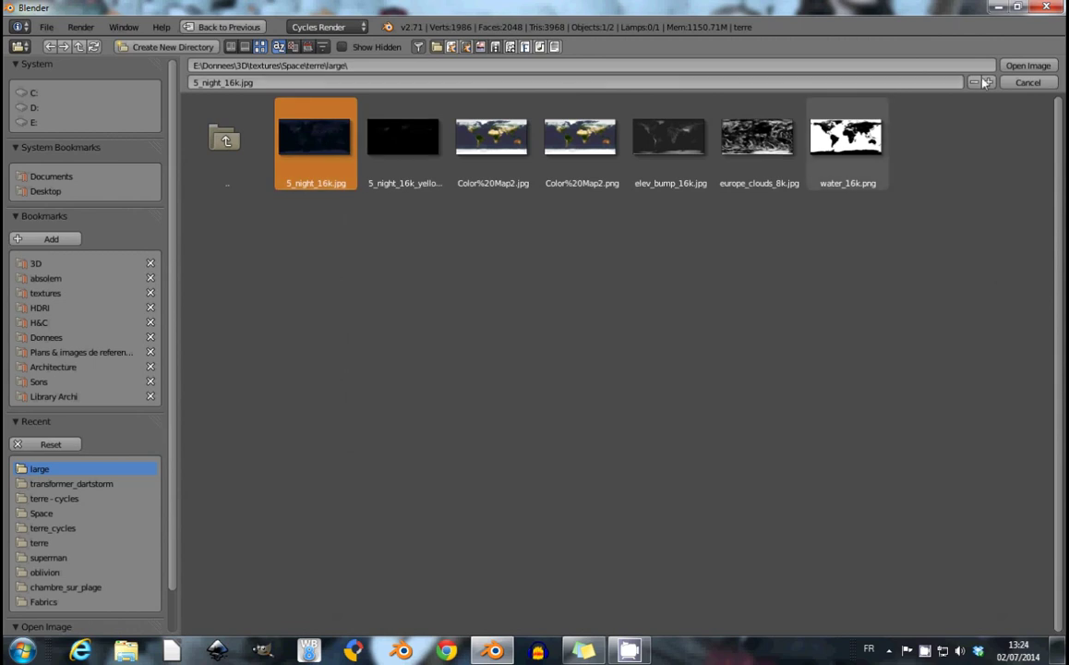
{"action": "left_click", "coordinate": [1022, 72]}
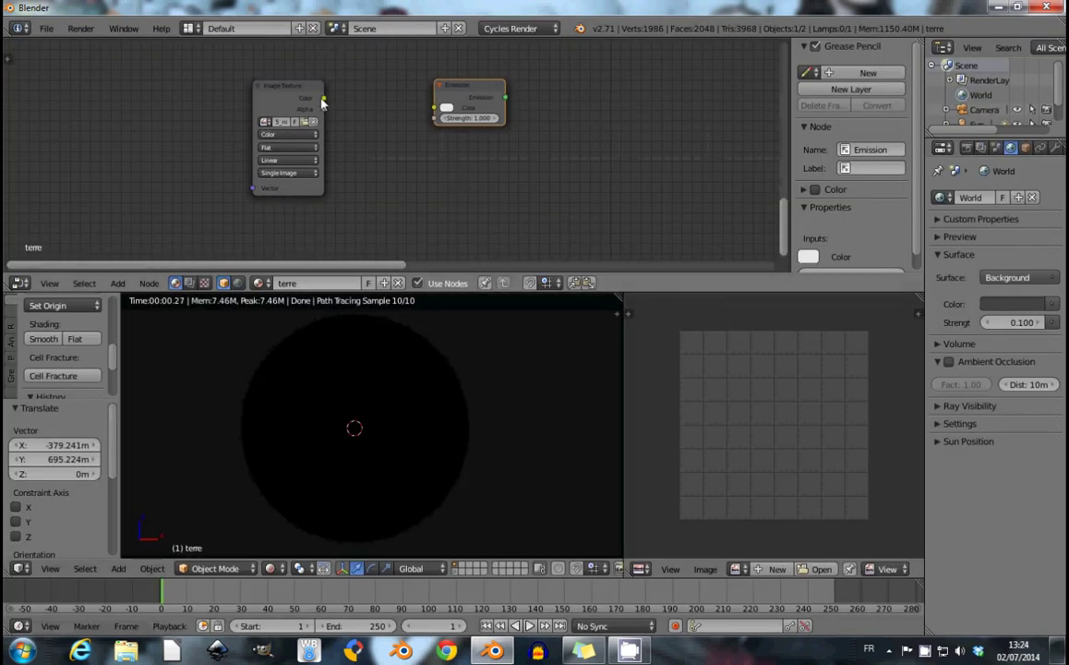
Feed the night texture into the Emission, route Emission to the output, and set strength 0.2.
{"action": "left_click_drag", "start_coordinate": [323, 98], "coordinate": [434, 108]}
{"action": "scroll", "coordinate": [465, 111], "scroll_direction": "down", "scroll_amount": 3}
{"action": "scroll", "coordinate": [293, 140], "scroll_direction": "down", "scroll_amount": 3}
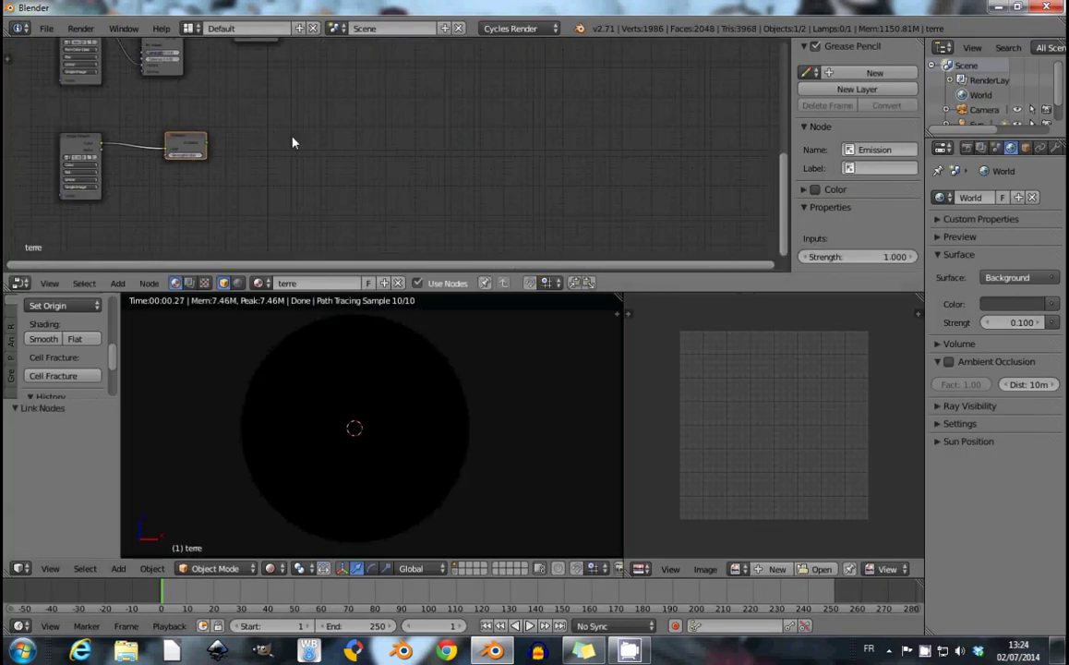
{"action": "mouse_move", "coordinate": [274, 150]}
{"action": "left_mouse_down"}
{"action": "mouse_move", "coordinate": [447, 83]}
{"action": "mouse_move", "coordinate": [532, 68]}
{"action": "left_mouse_up"}
{"action": "middle_click_drag", "start_coordinate": [389, 155], "coordinate": [555, 148]}
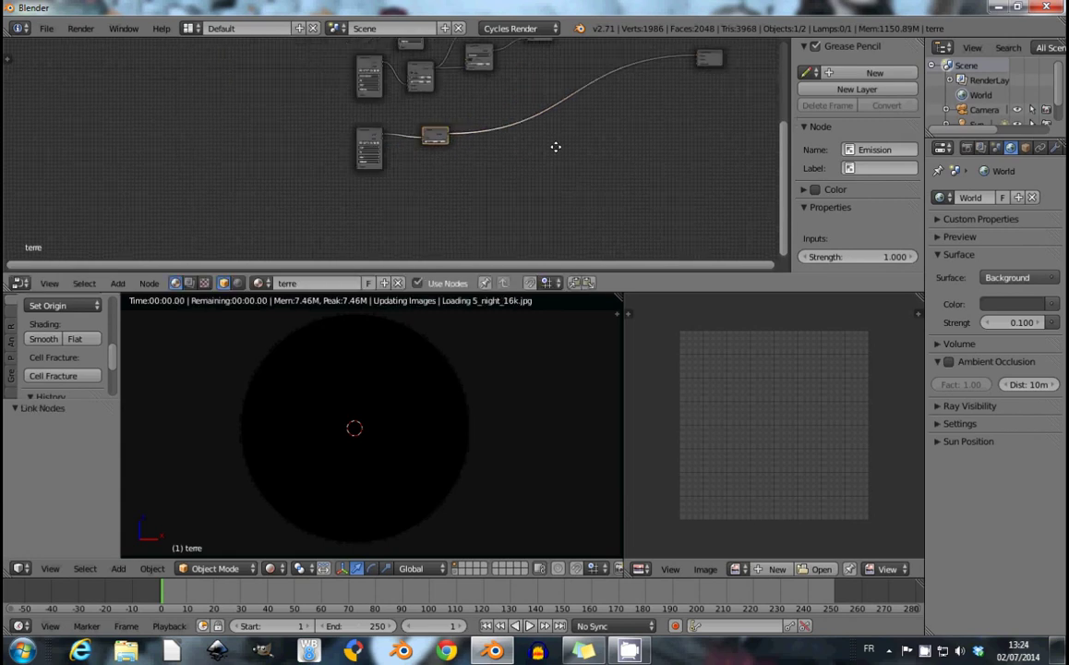
{"action": "scroll", "coordinate": [409, 144], "scroll_direction": "up", "scroll_amount": 2}
{"action": "scroll", "coordinate": [407, 167], "scroll_direction": "up", "scroll_amount": 2}
{"action": "scroll", "coordinate": [452, 193], "scroll_direction": "up", "scroll_amount": 1}
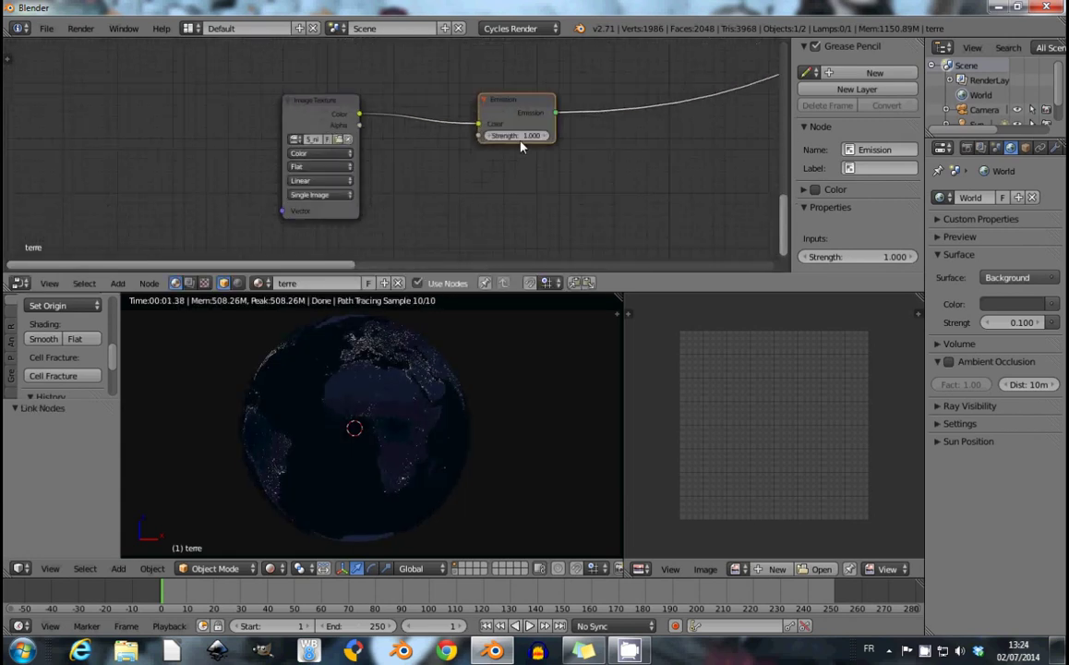
{"action": "type", "text": "0.2"}
{"action": "key", "text": "Return"}
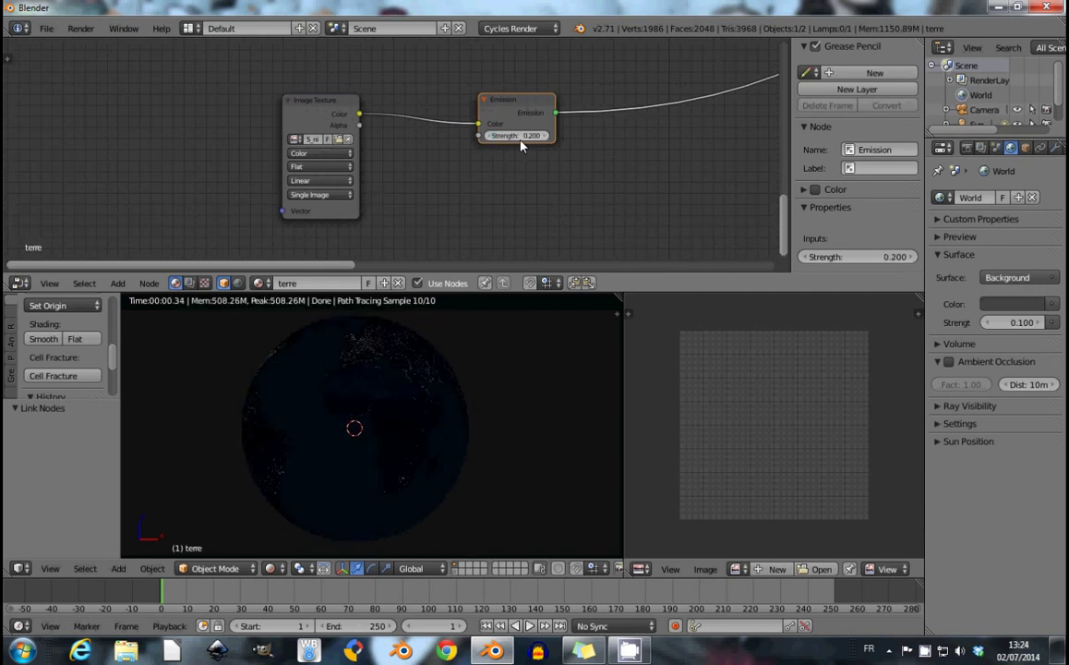
Duplicate the night Image Texture and Emission pair, placing the copy below the originals.
{"action": "scroll", "coordinate": [388, 138], "scroll_direction": "down", "scroll_amount": 2}
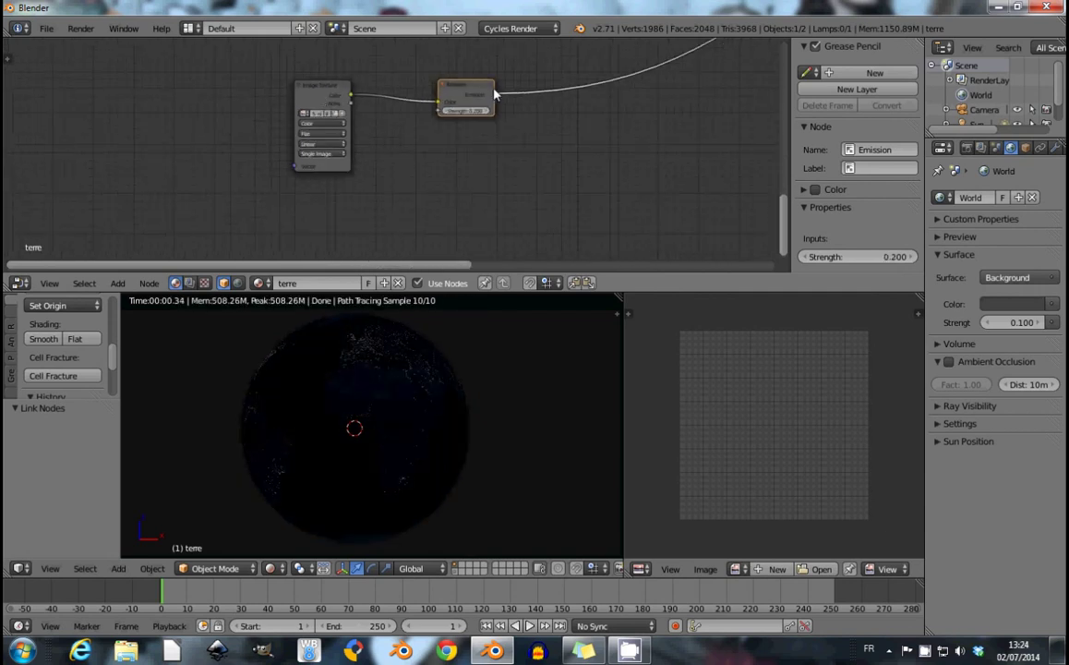
{"action": "left_click_drag", "start_coordinate": [325, 84], "coordinate": [369, 88]}
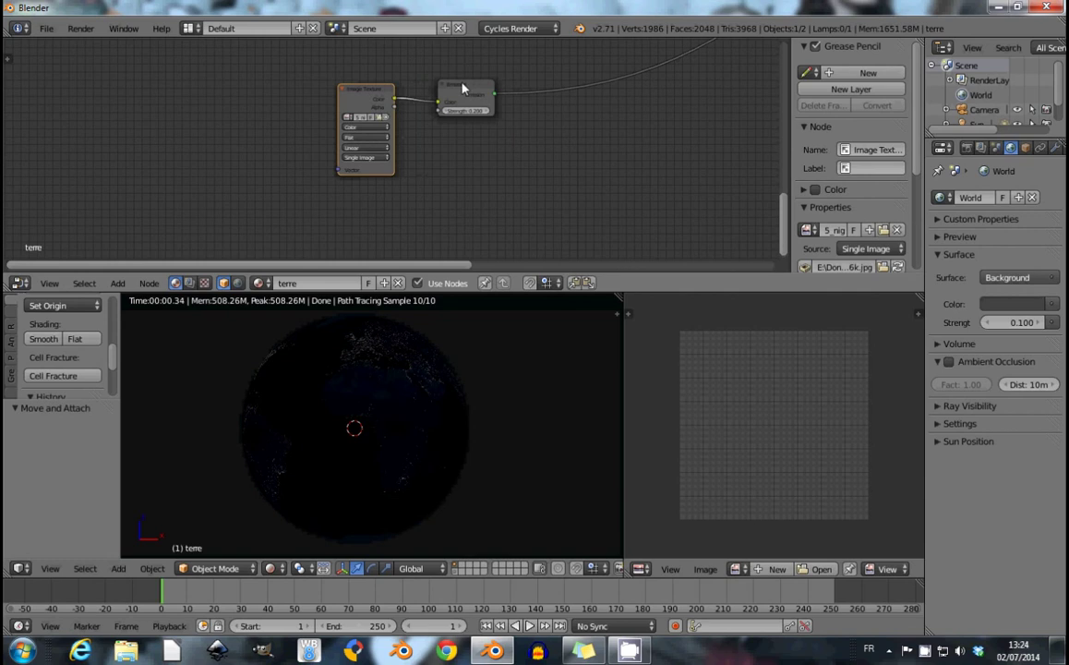
{"action": "left_click", "coordinate": [463, 87]}
{"action": "middle_click_drag", "start_coordinate": [453, 196], "coordinate": [388, 159]}
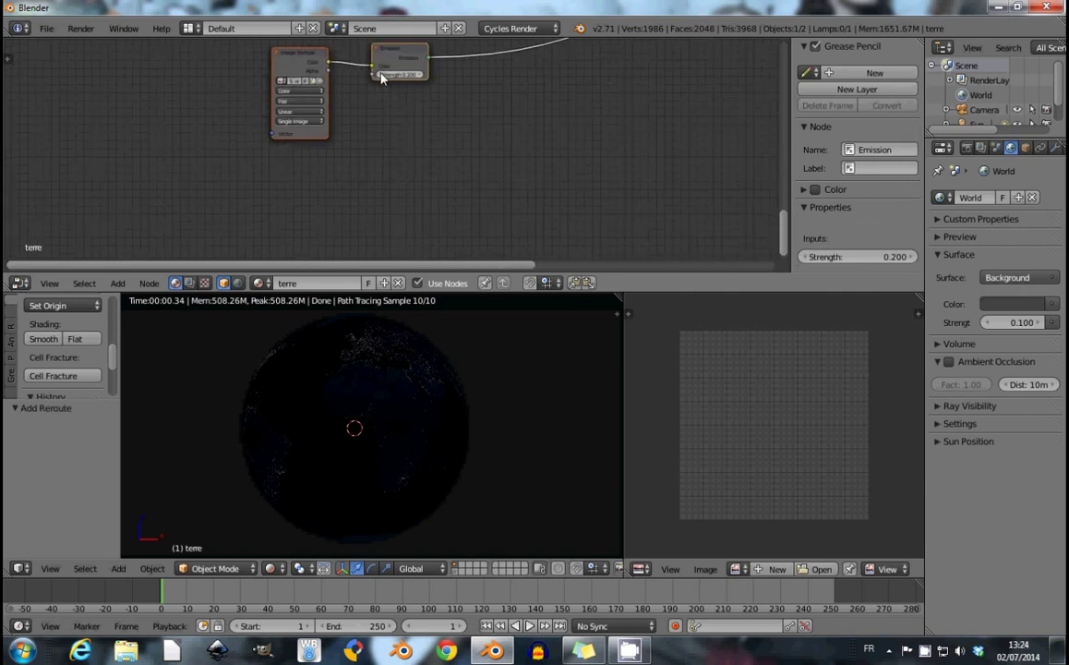
{"action": "key", "text": "shift+d"}
{"action": "left_click", "coordinate": [385, 181]}
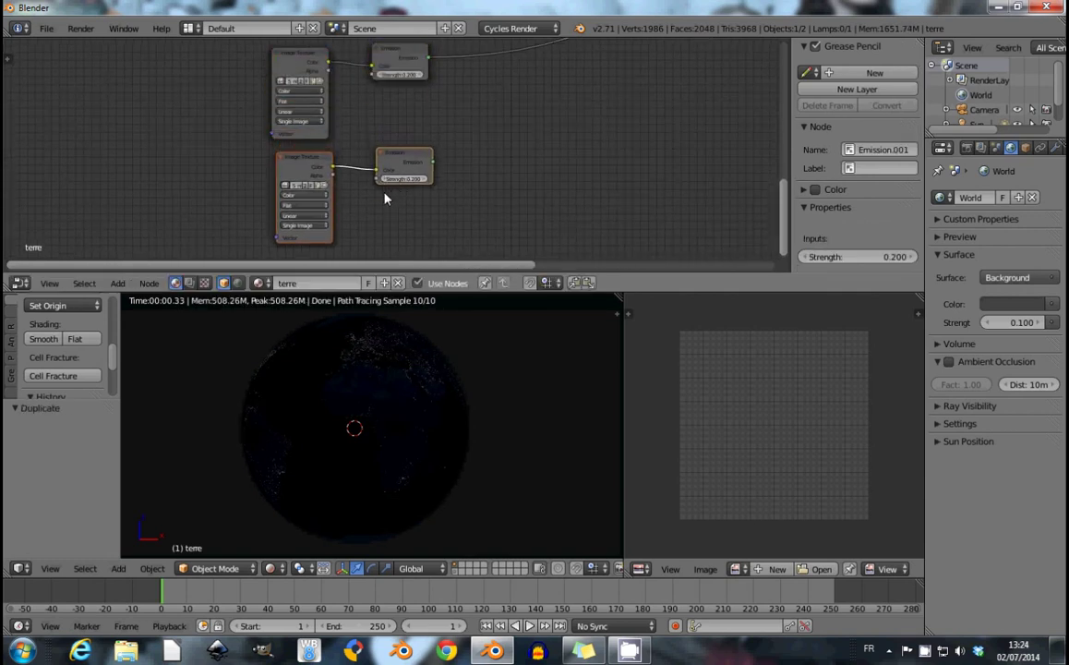
{"action": "scroll", "coordinate": [386, 199], "scroll_direction": "up", "scroll_amount": 2}
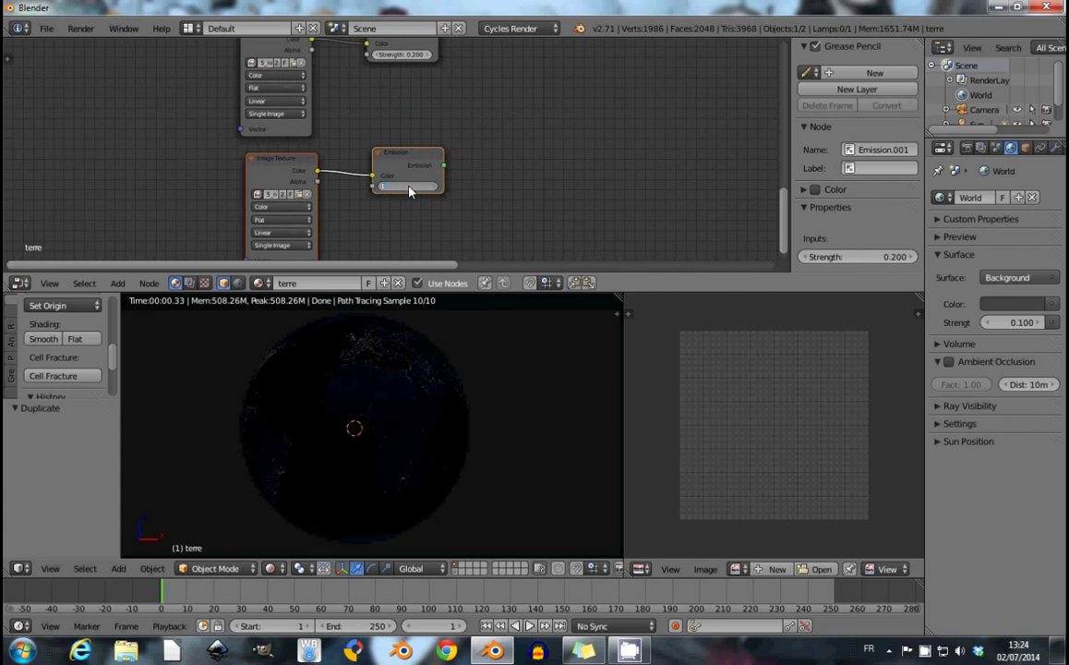
Set the copied Emission strength to 1 and load 5_night_16k_yellow.jpg into its texture.
{"action": "type", "text": "1"}
{"action": "key", "text": "Return"}
{"action": "left_click", "coordinate": [304, 195]}
{"action": "left_click", "coordinate": [278, 46]}
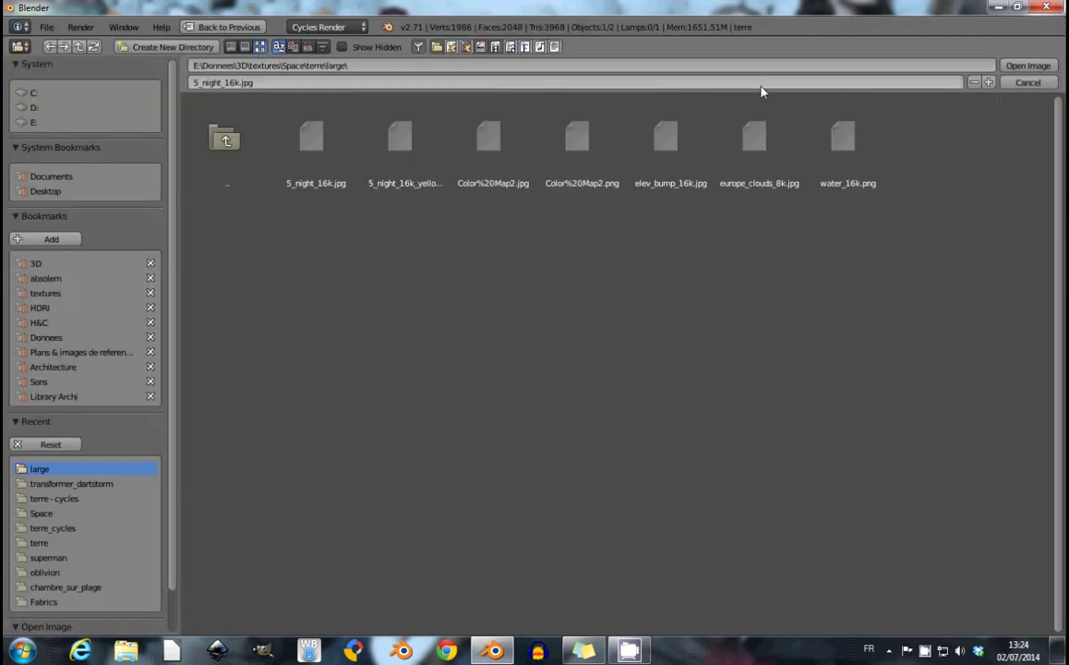
{"action": "left_click", "coordinate": [420, 139]}
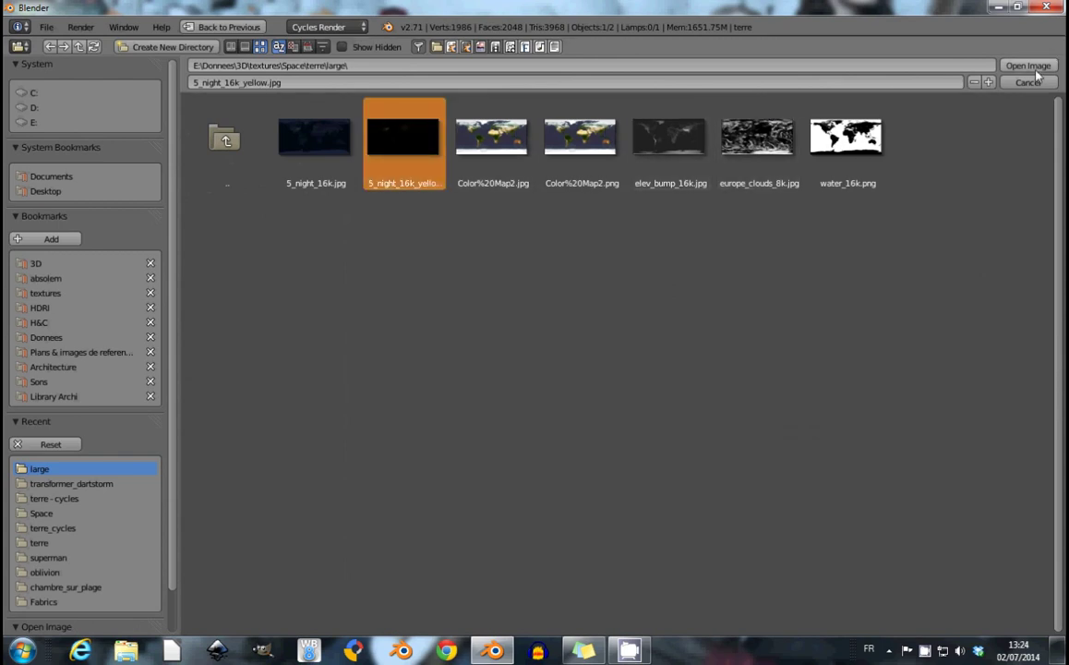
{"action": "key", "text": "Return"}
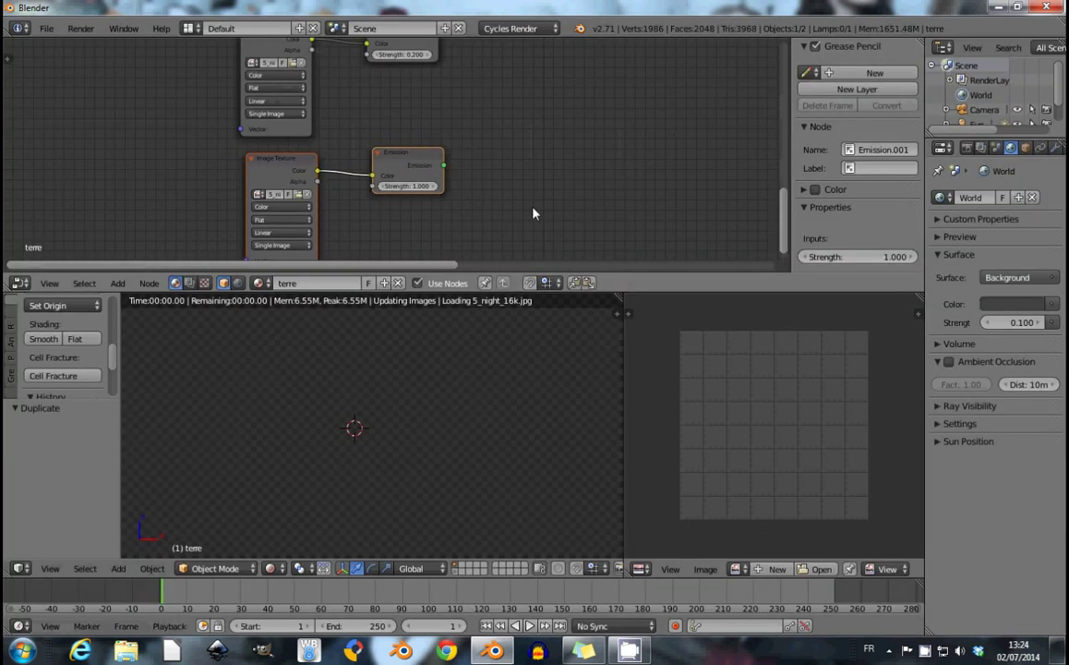
{"action": "scroll", "coordinate": [460, 165], "scroll_direction": "down", "scroll_amount": 2}
Add an Add Shader to the tree and feed the night Emission into it.
{"action": "key", "text": "shift+a"}
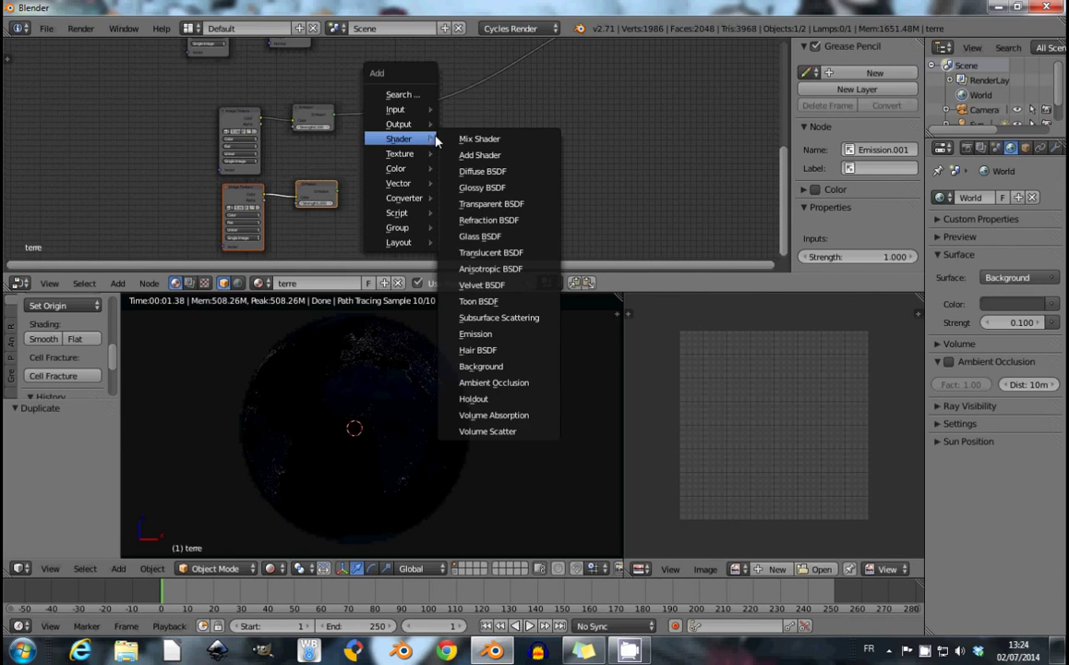
{"action": "left_click", "coordinate": [460, 152]}
{"action": "left_click", "coordinate": [409, 108]}
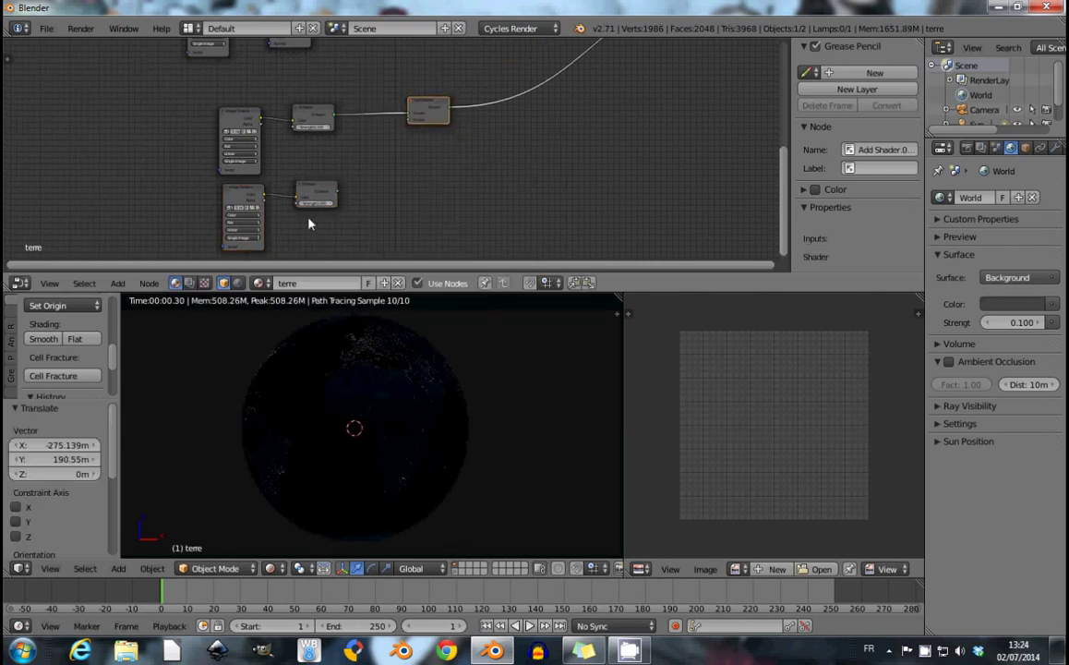
{"action": "left_click_drag", "start_coordinate": [337, 191], "coordinate": [411, 124]}
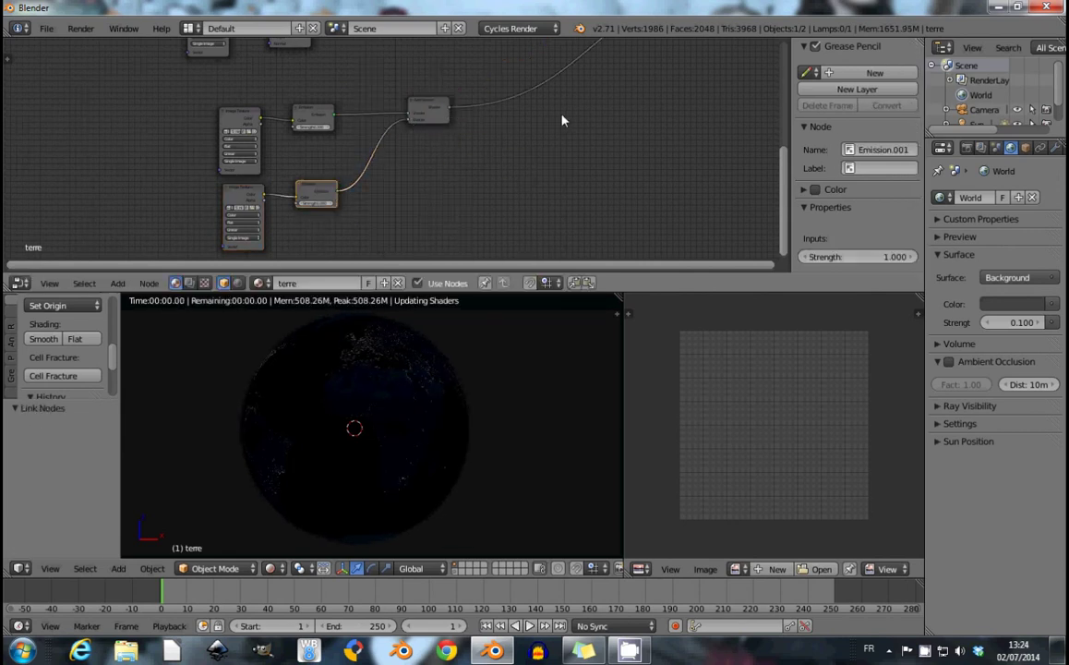
{"action": "scroll", "coordinate": [399, 155], "scroll_direction": "down", "scroll_amount": 2}
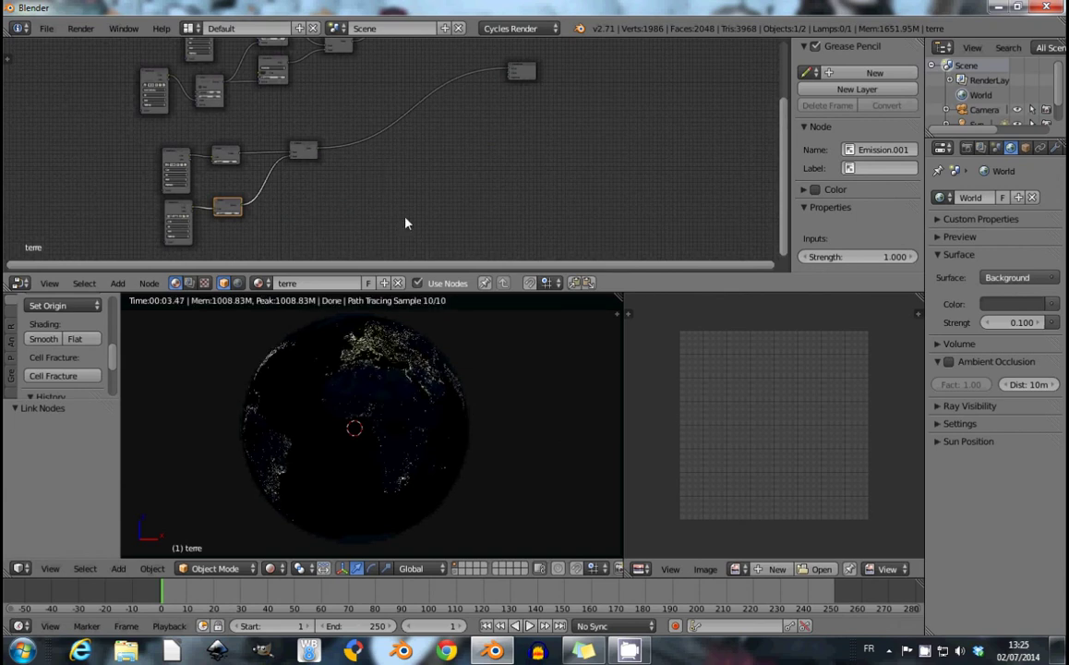
{"action": "middle_click_drag", "start_coordinate": [377, 146], "coordinate": [353, 180]}
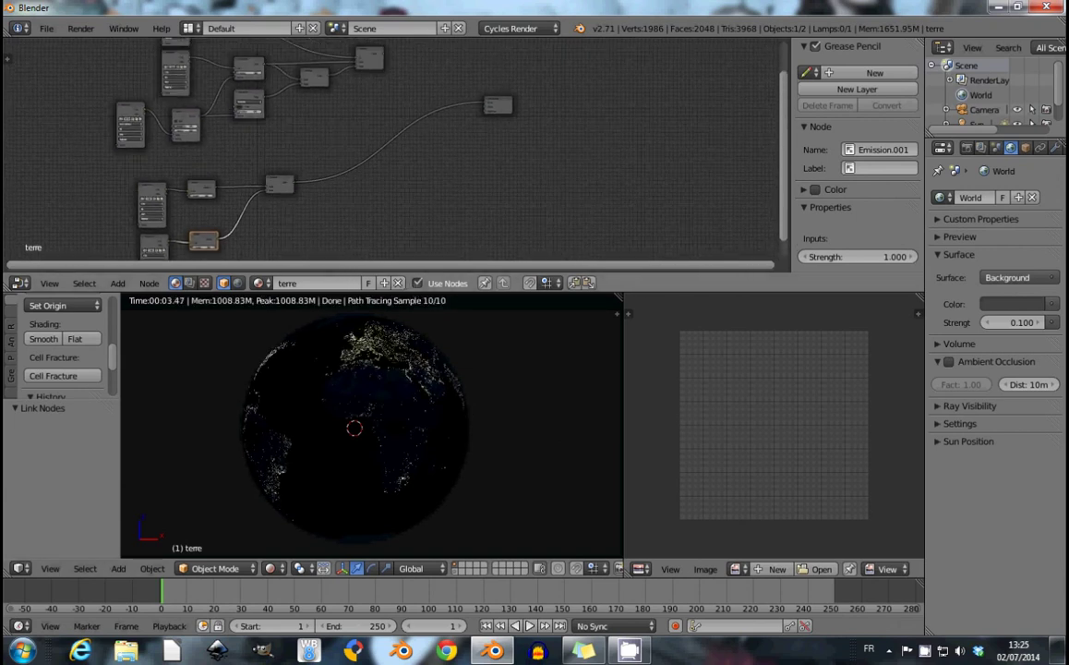
{"action": "middle_click_drag", "start_coordinate": [367, 119], "coordinate": [352, 118]}
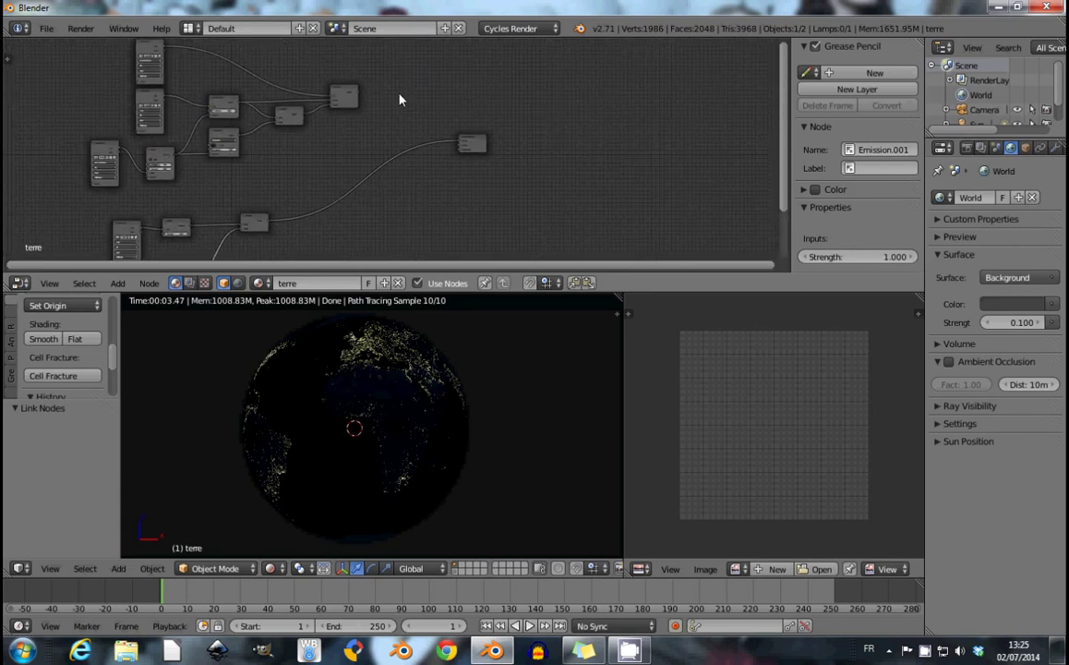
{"action": "key", "text": "shift+a"}
Insert a Mix Shader on the output link and feed the day shading result into it.
{"action": "left_click", "coordinate": [448, 110]}
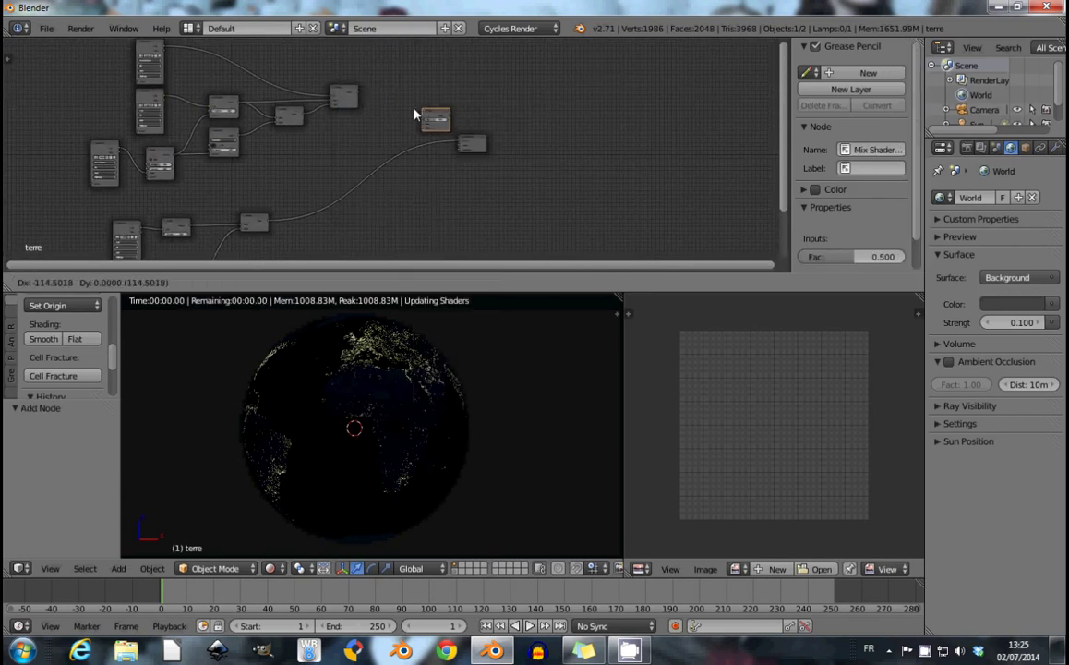
{"action": "left_click", "coordinate": [395, 137]}
{"action": "scroll", "coordinate": [399, 134], "scroll_direction": "up", "scroll_amount": 2}
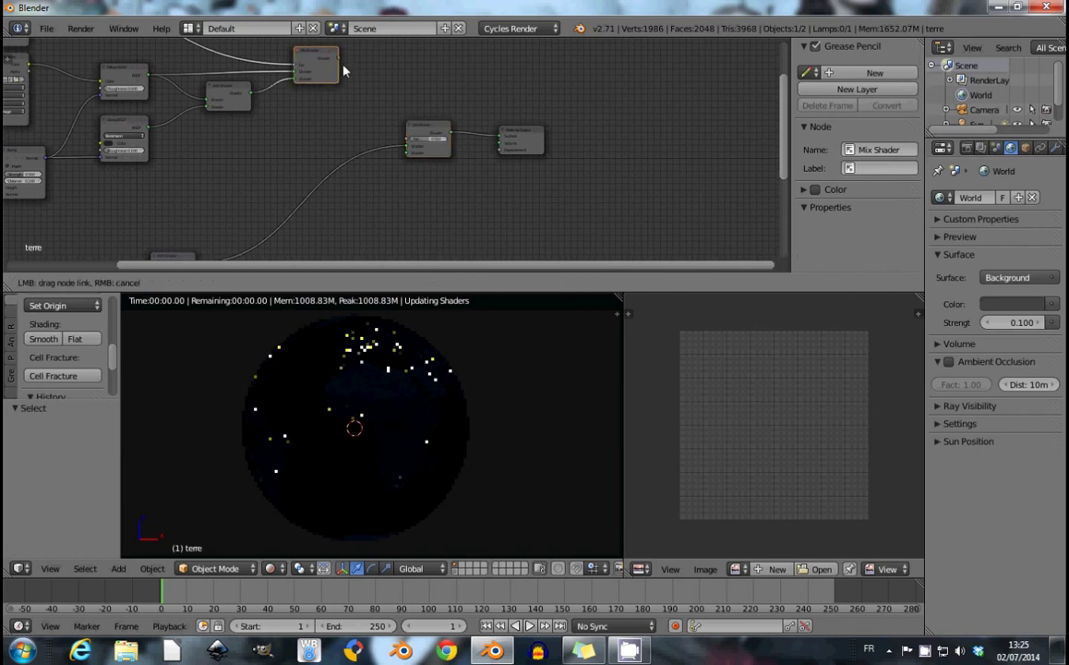
{"action": "left_click_drag", "start_coordinate": [338, 64], "coordinate": [407, 145]}
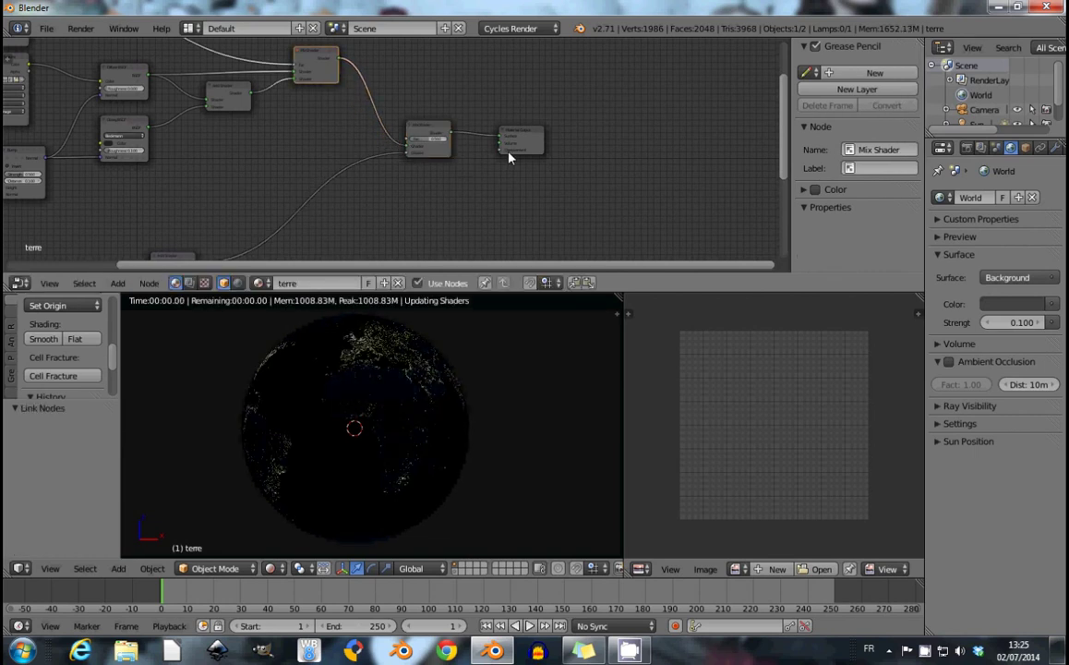
{"action": "scroll", "coordinate": [424, 163], "scroll_direction": "down", "scroll_amount": 2}
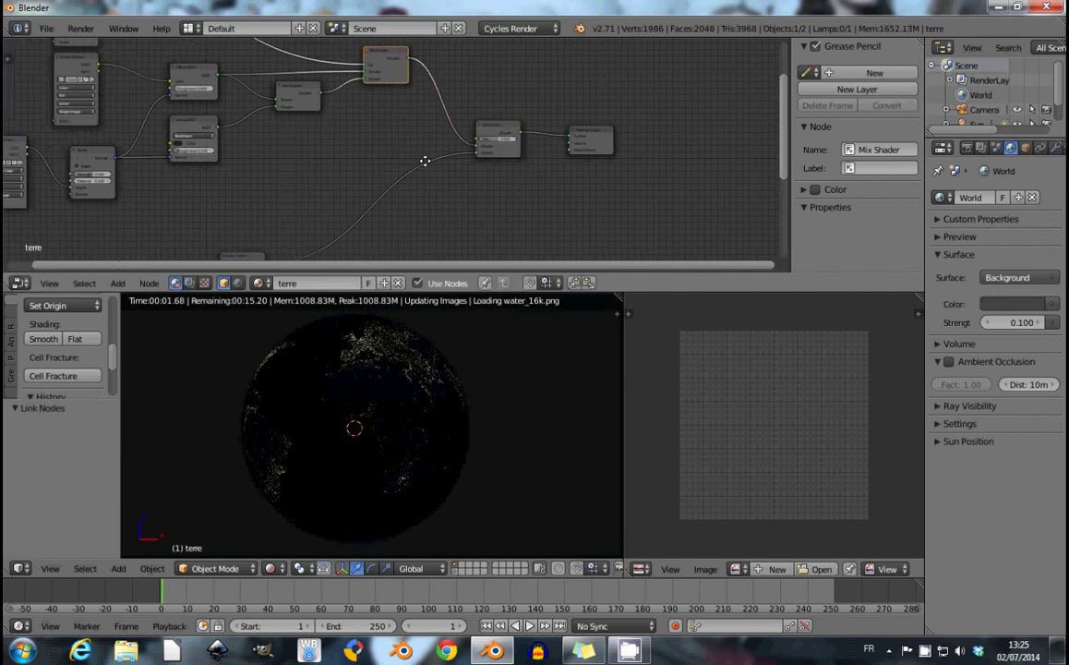
{"action": "scroll", "coordinate": [467, 164], "scroll_direction": "down", "scroll_amount": 2}
{"action": "scroll", "coordinate": [467, 166], "scroll_direction": "down", "scroll_amount": 2}
{"action": "scroll", "coordinate": [467, 165], "scroll_direction": "down", "scroll_amount": 1}
{"action": "scroll", "coordinate": [467, 164], "scroll_direction": "down", "scroll_amount": 1}
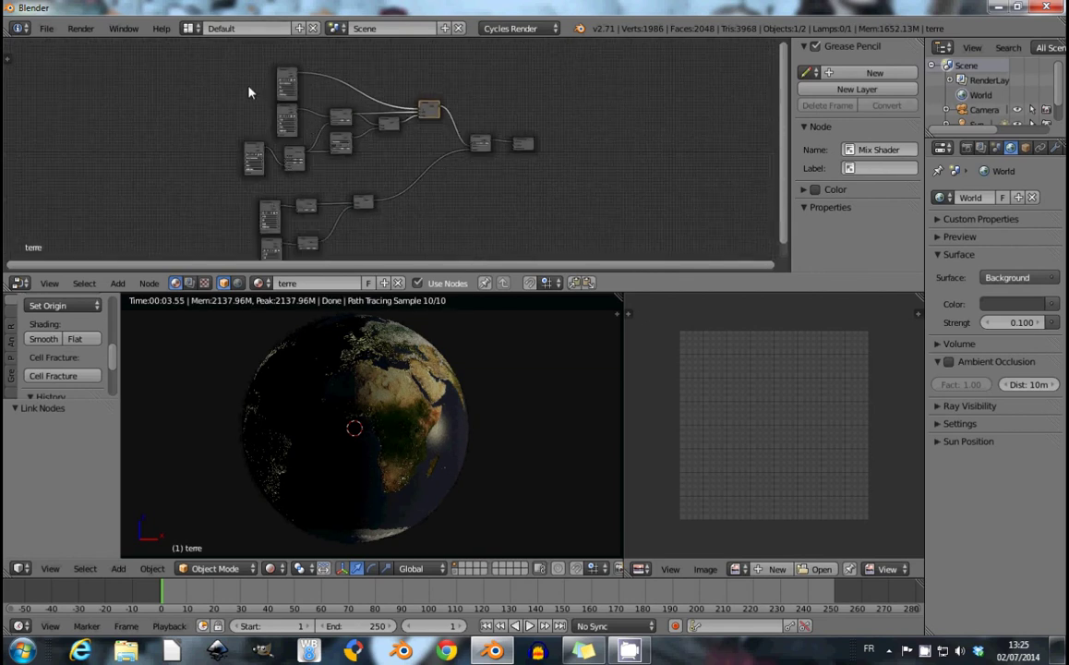
Box-select all the day shading nodes and group them with Ctrl+G.
{"action": "key", "text": "a"}
{"action": "key", "text": "b"}
{"action": "left_click_drag", "start_coordinate": [209, 53], "coordinate": [447, 185]}
{"action": "key", "text": "ctrl+g"}
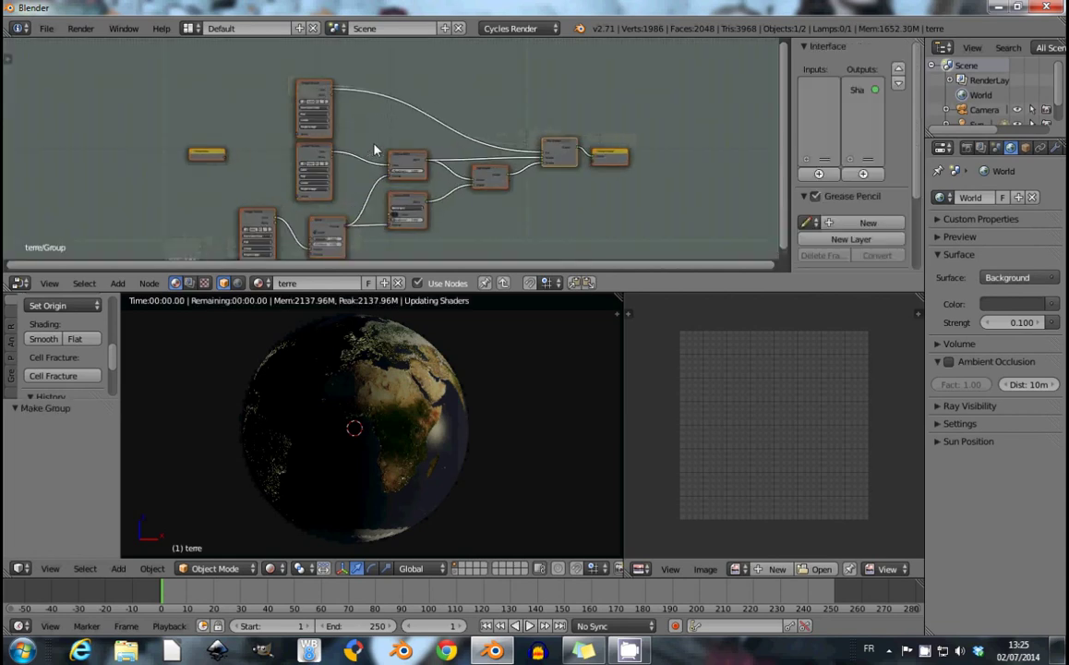
Move the day group beside the Mix Shader and label it 'jour'.
{"action": "key", "text": "Tab"}
{"action": "scroll", "coordinate": [374, 148], "scroll_direction": "up", "scroll_amount": 2}
{"action": "scroll", "coordinate": [314, 108], "scroll_direction": "down", "scroll_amount": 3}
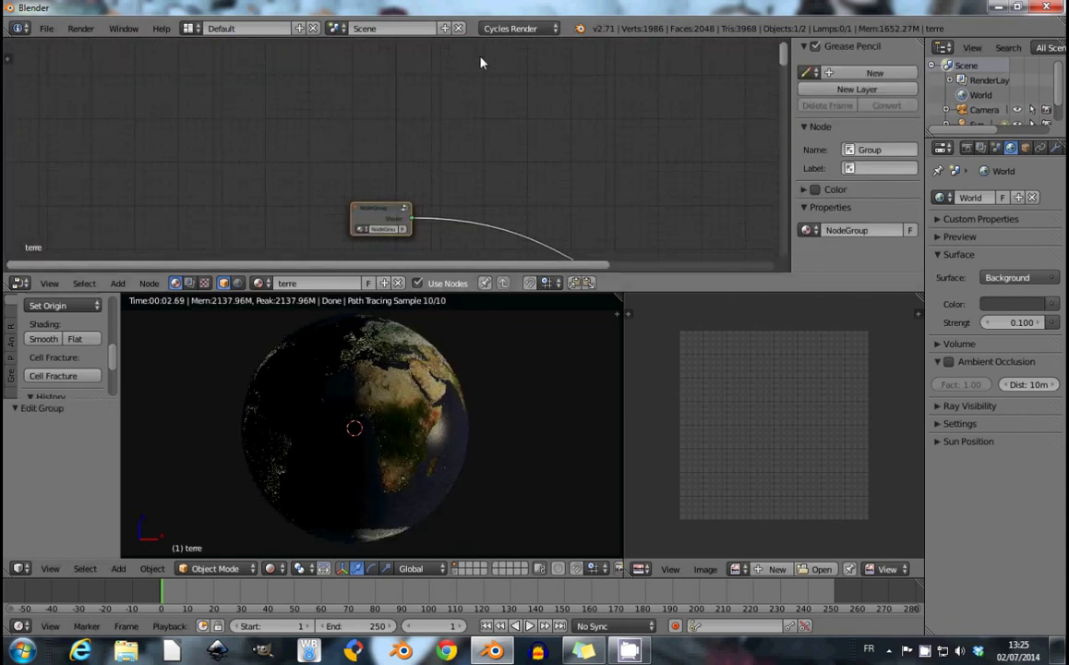
{"action": "scroll", "coordinate": [382, 185], "scroll_direction": "down", "scroll_amount": 2}
{"action": "left_click_drag", "start_coordinate": [388, 172], "coordinate": [460, 199]}
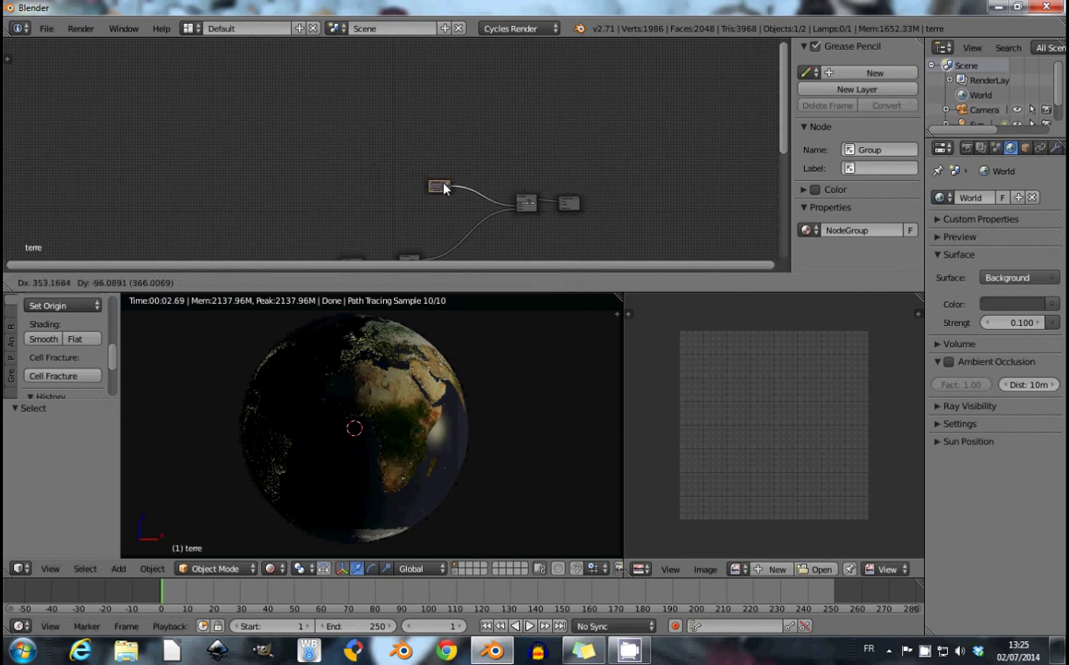
{"action": "scroll", "coordinate": [526, 203], "scroll_direction": "up", "scroll_amount": 3}
{"action": "middle_click_drag", "start_coordinate": [513, 178], "coordinate": [424, 105]}
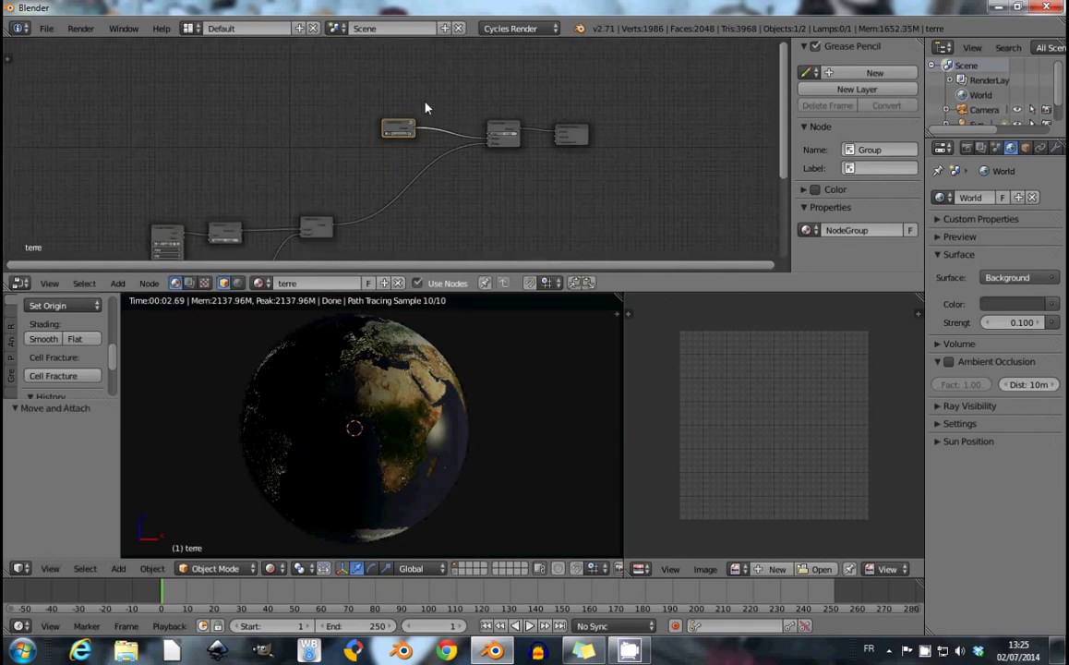
{"action": "scroll", "coordinate": [424, 105], "scroll_direction": "up", "scroll_amount": 3}
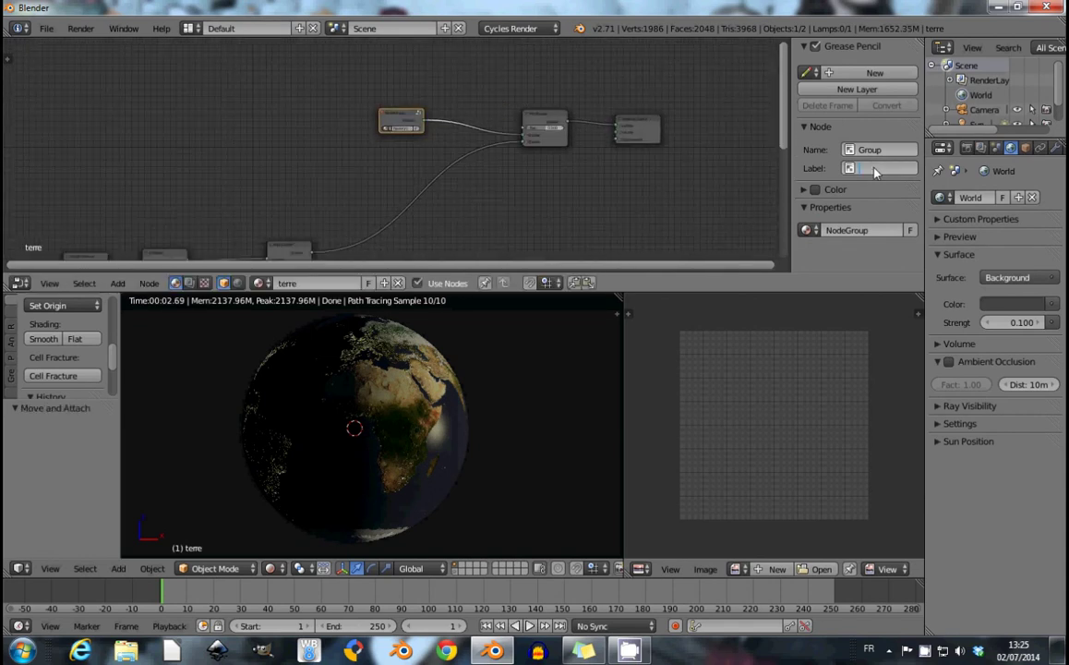
{"action": "type", "text": "jour"}
{"action": "key", "text": "Return"}
Group the night texture, emission and add nodes into a second node group.
{"action": "middle_click_drag", "start_coordinate": [354, 167], "coordinate": [376, 97]}
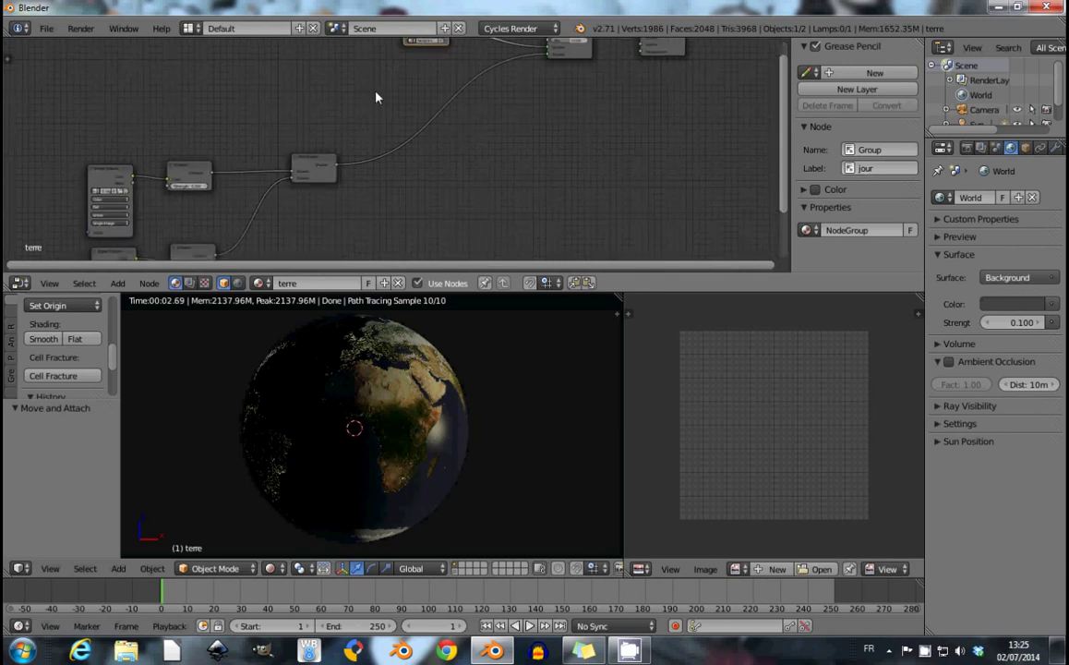
{"action": "scroll", "coordinate": [296, 161], "scroll_direction": "down", "scroll_amount": 2}
{"action": "key", "text": "b"}
{"action": "left_click_drag", "start_coordinate": [161, 143], "coordinate": [417, 212]}
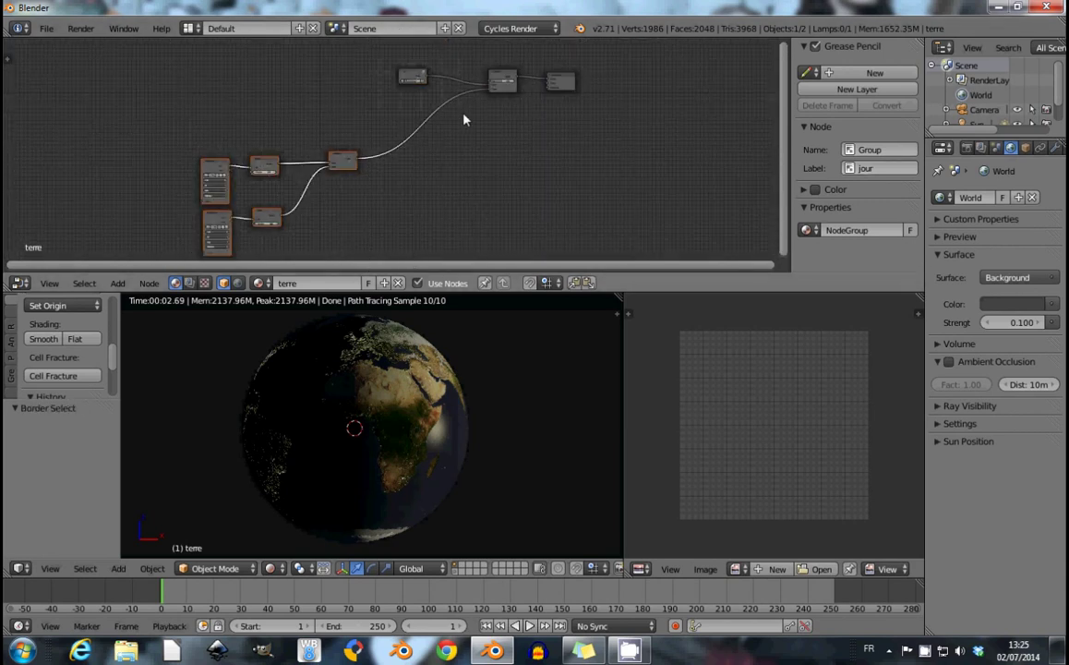
{"action": "key", "text": "ctrl+g"}
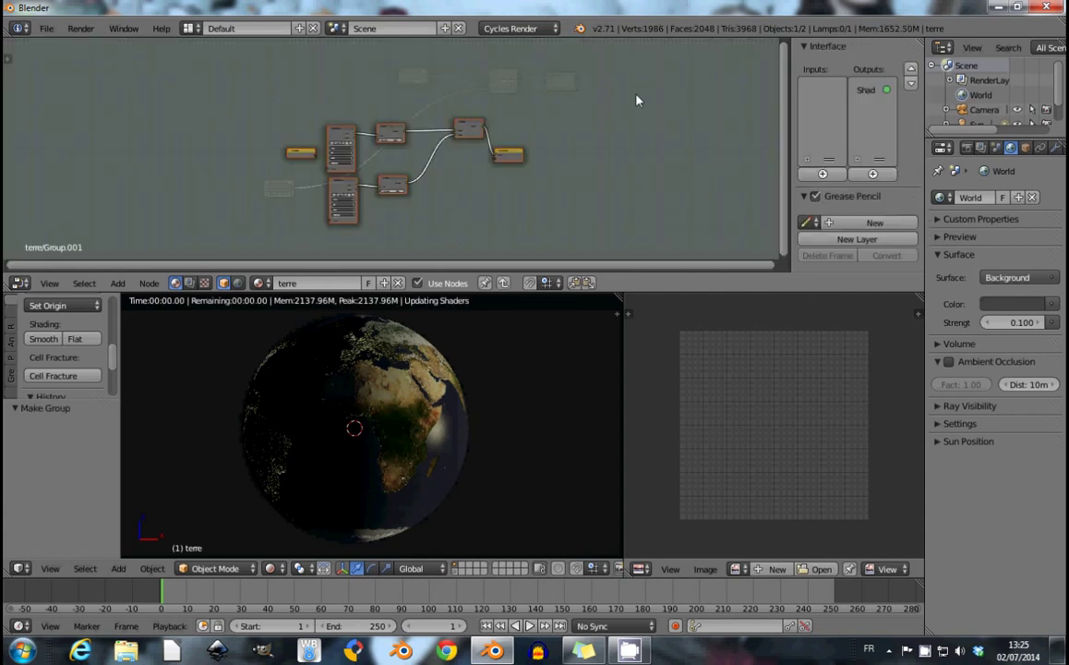
{"action": "key", "text": "Tab"}
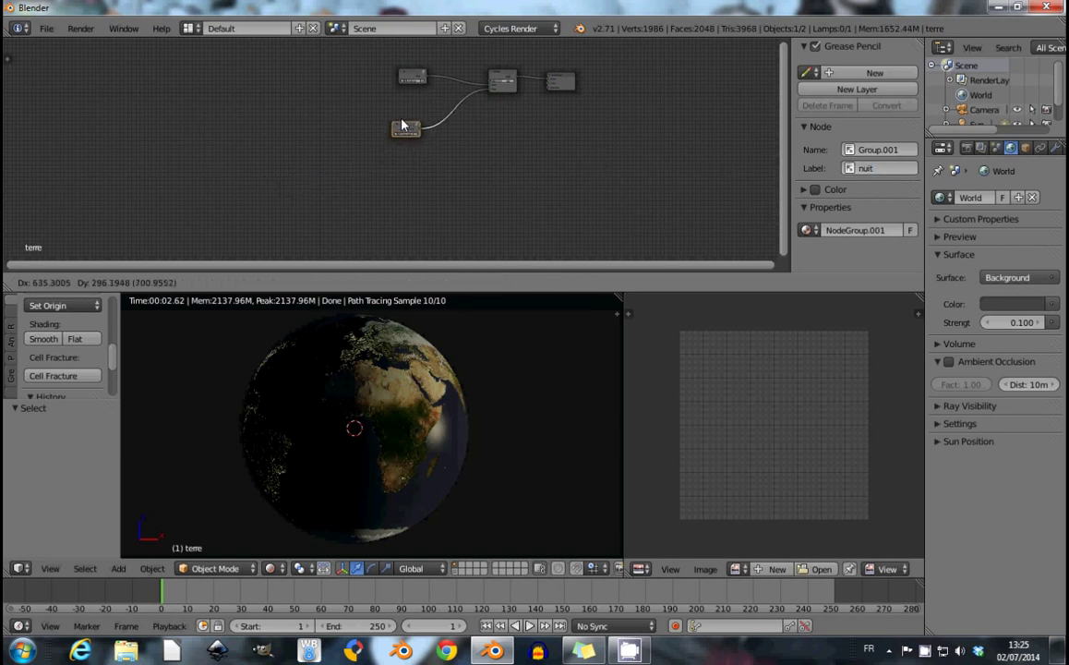
Place the nuit group beside jour, fit all nodes, then view the globe in front wireframe.
{"action": "left_click_drag", "start_coordinate": [275, 189], "coordinate": [409, 108]}
{"action": "key", "text": "Home"}
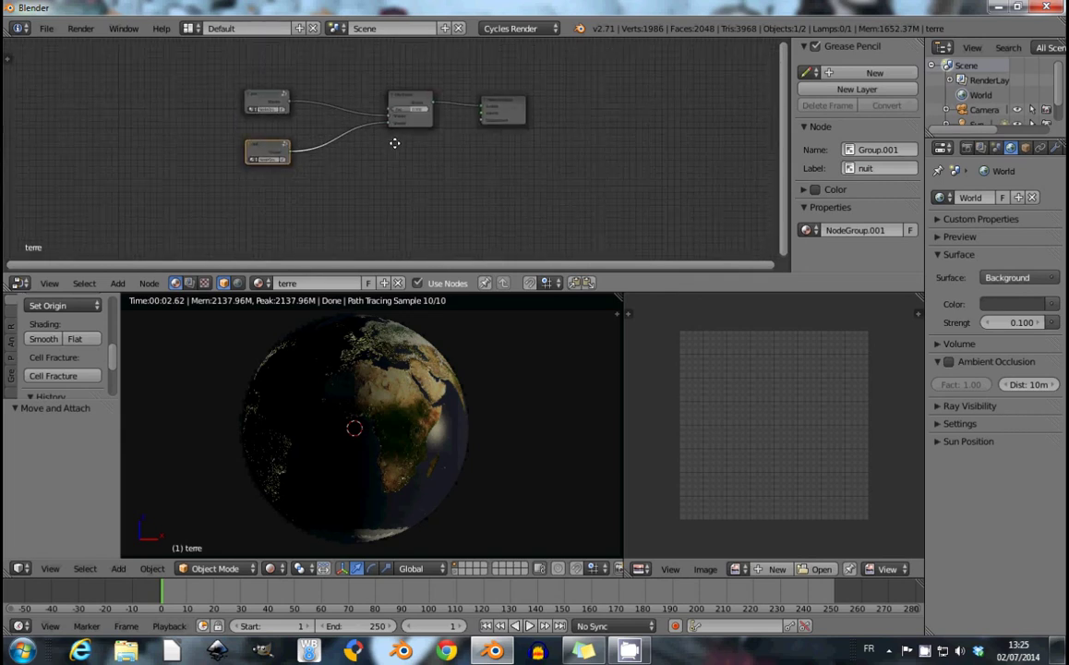
{"action": "scroll", "coordinate": [369, 403], "scroll_direction": "up", "scroll_amount": 2}
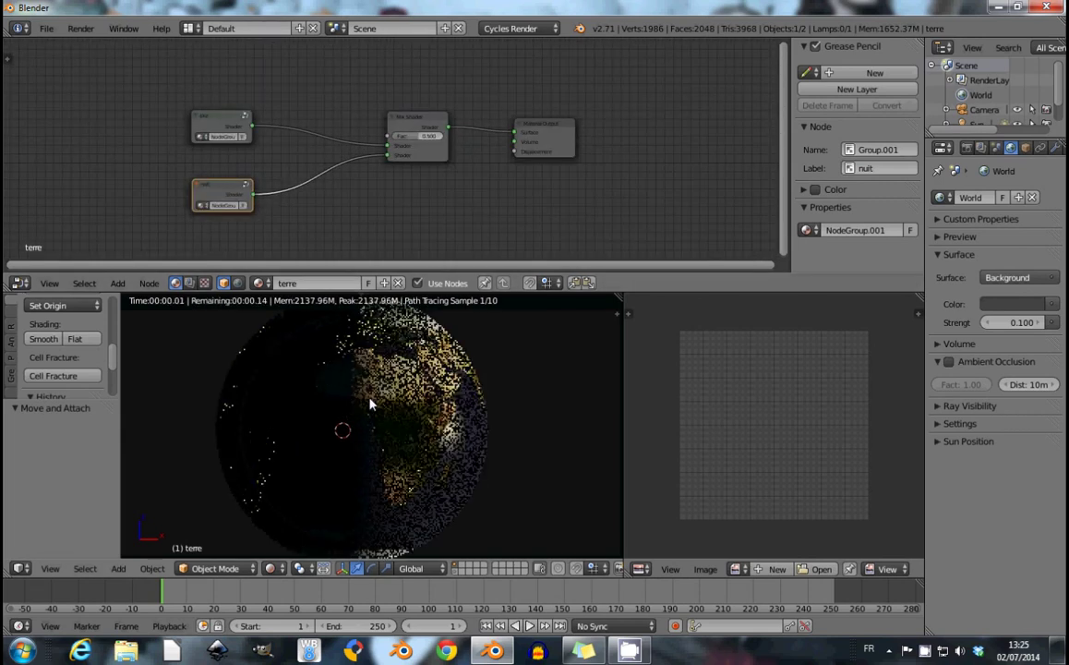
{"action": "scroll", "coordinate": [369, 404], "scroll_direction": "up", "scroll_amount": 1}
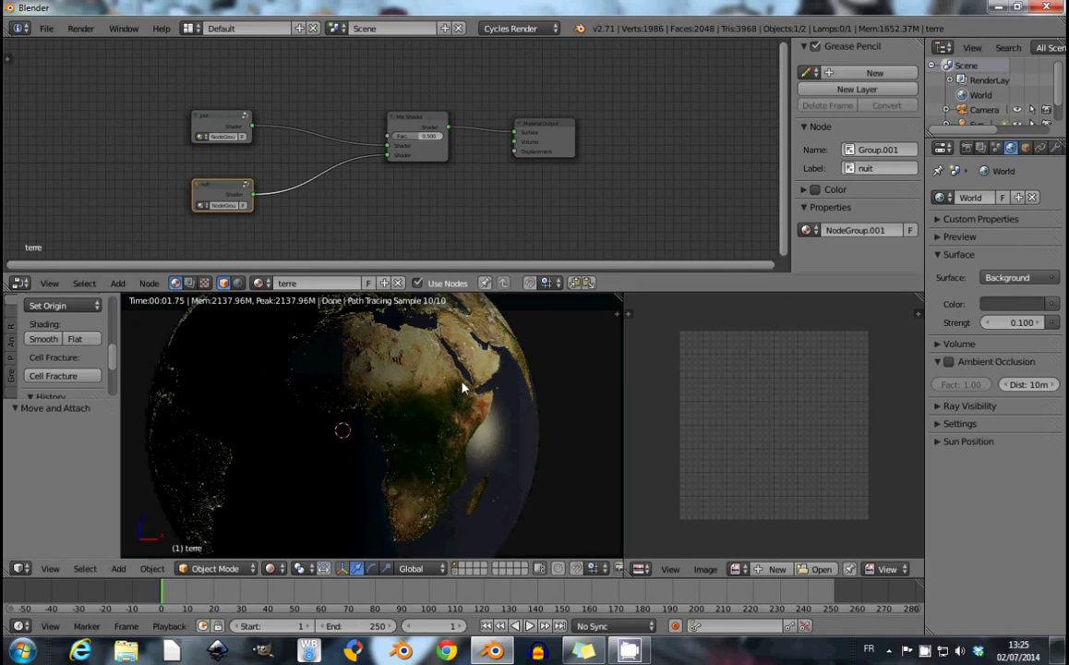
{"action": "middle_click_drag", "start_coordinate": [462, 346], "coordinate": [435, 408]}
{"action": "scroll", "coordinate": [435, 408], "scroll_direction": "down", "scroll_amount": 4}
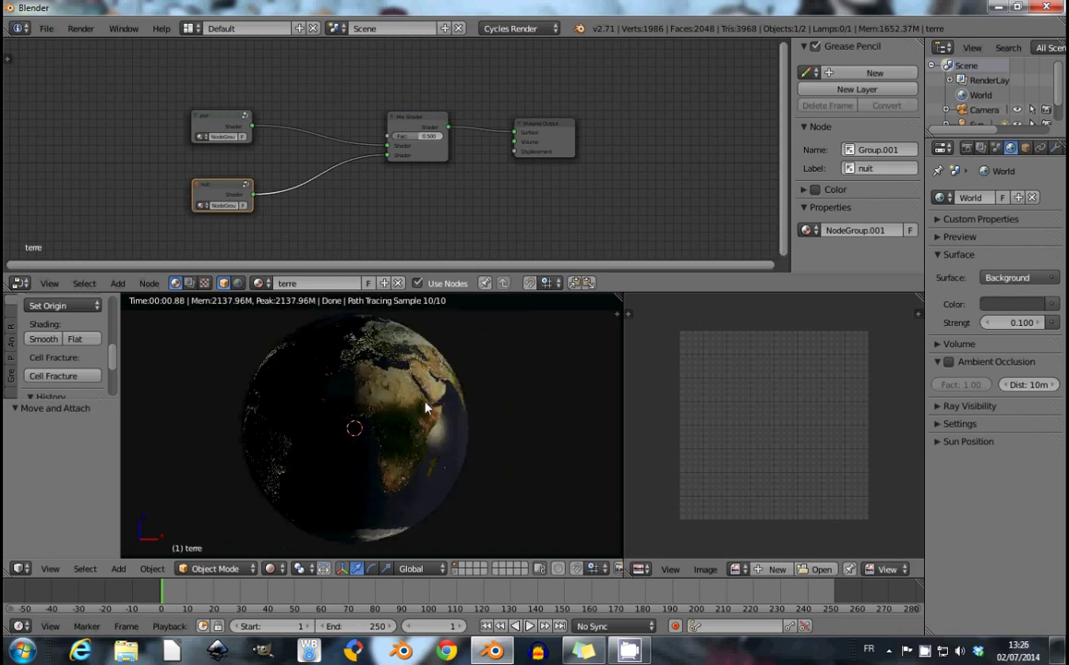
{"action": "key", "text": "z"}
{"action": "key", "text": "KP_1"}
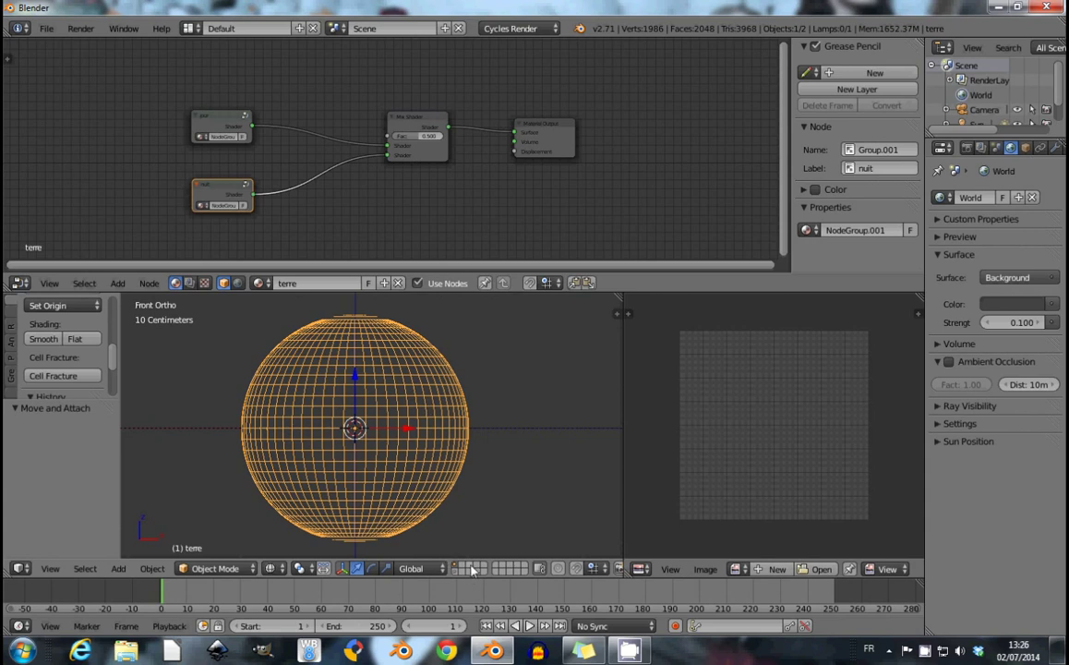
Switch to an empty layer and add a 64-segment UV sphere.
{"action": "left_click", "coordinate": [470, 569]}
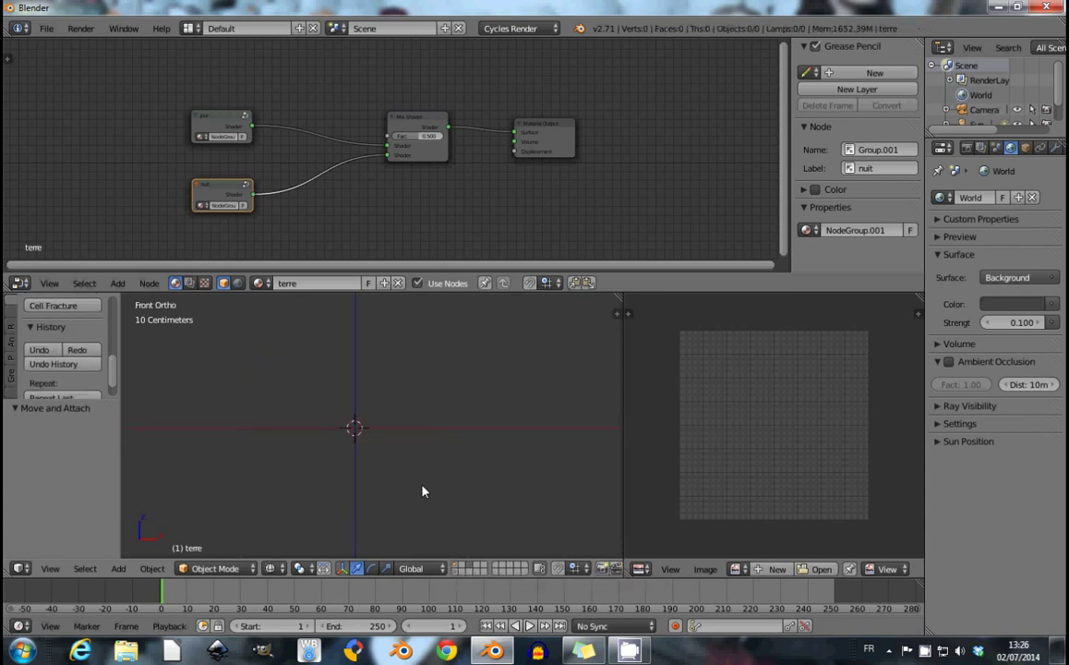
{"action": "key", "text": "shift+a"}
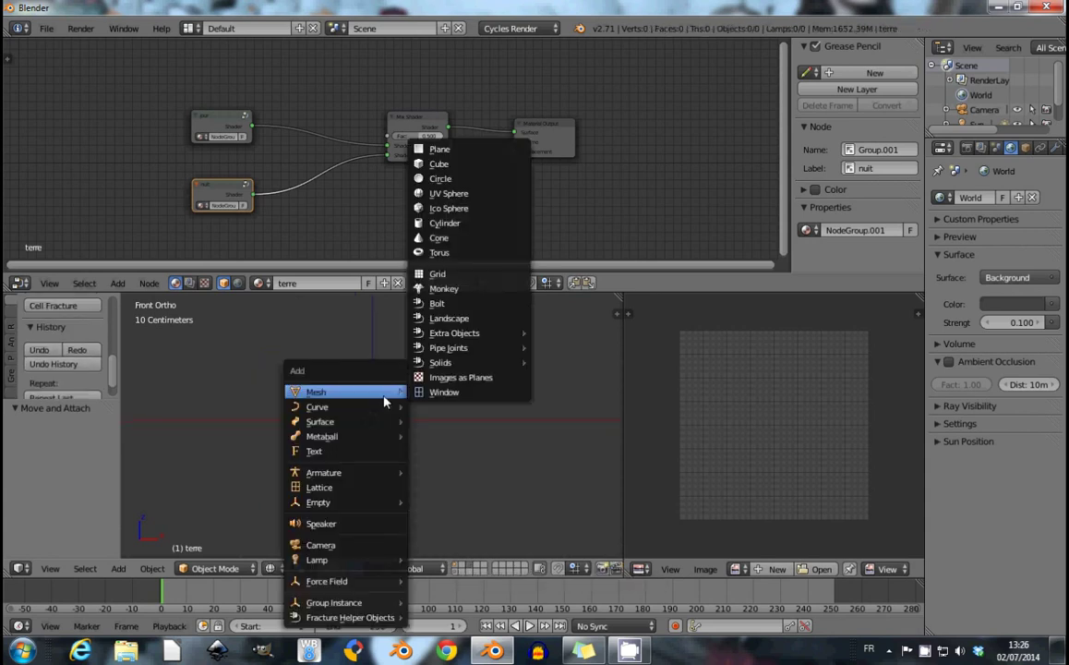
{"action": "left_click", "coordinate": [438, 194]}
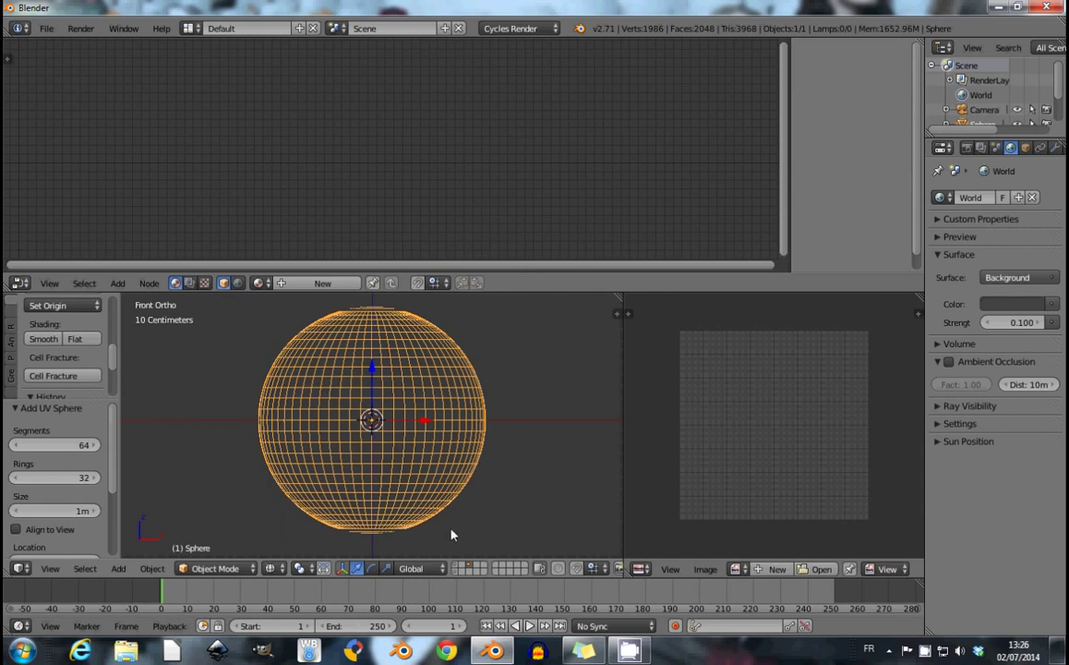
{"action": "scroll", "coordinate": [418, 336], "scroll_direction": "up", "scroll_amount": 3}
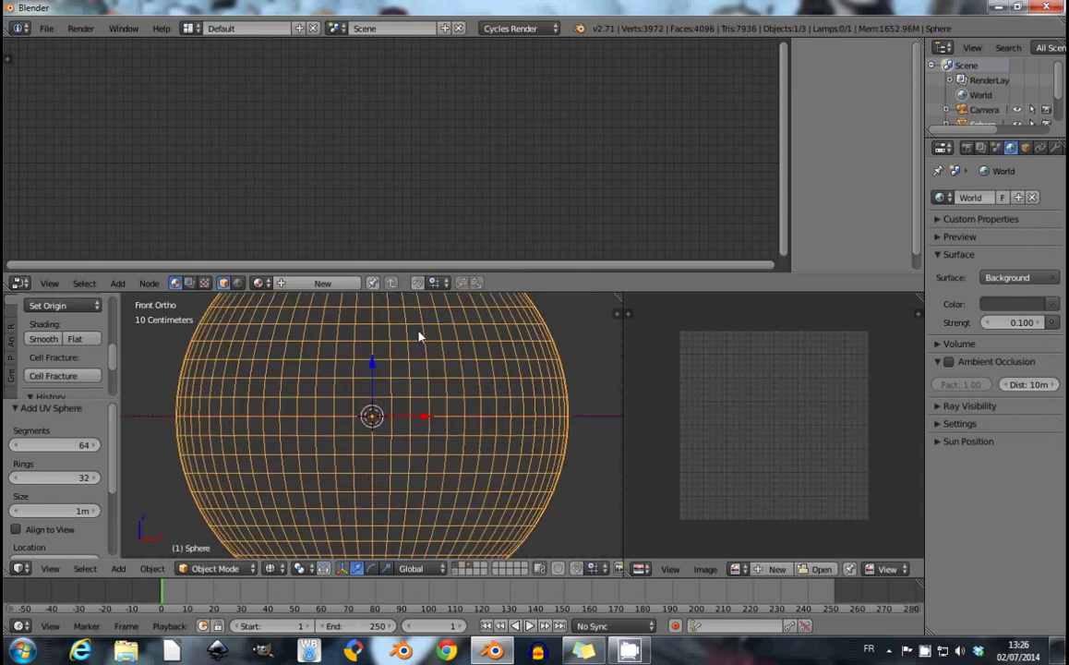
{"action": "middle_click_drag", "start_coordinate": [455, 356], "coordinate": [470, 394], "text": "shift"}
{"action": "scroll", "coordinate": [470, 394], "scroll_direction": "up", "scroll_amount": 4}
{"action": "mouse_move", "coordinate": [503, 360]}
{"action": "middle_mouse_down", "text": "shift"}
{"action": "mouse_move", "coordinate": [318, 530]}
{"action": "mouse_move", "coordinate": [462, 376]}
{"action": "mouse_move", "coordinate": [394, 424]}
{"action": "middle_mouse_up", "text": "shift"}
{"action": "scroll", "coordinate": [457, 375], "scroll_direction": "up", "scroll_amount": 2}
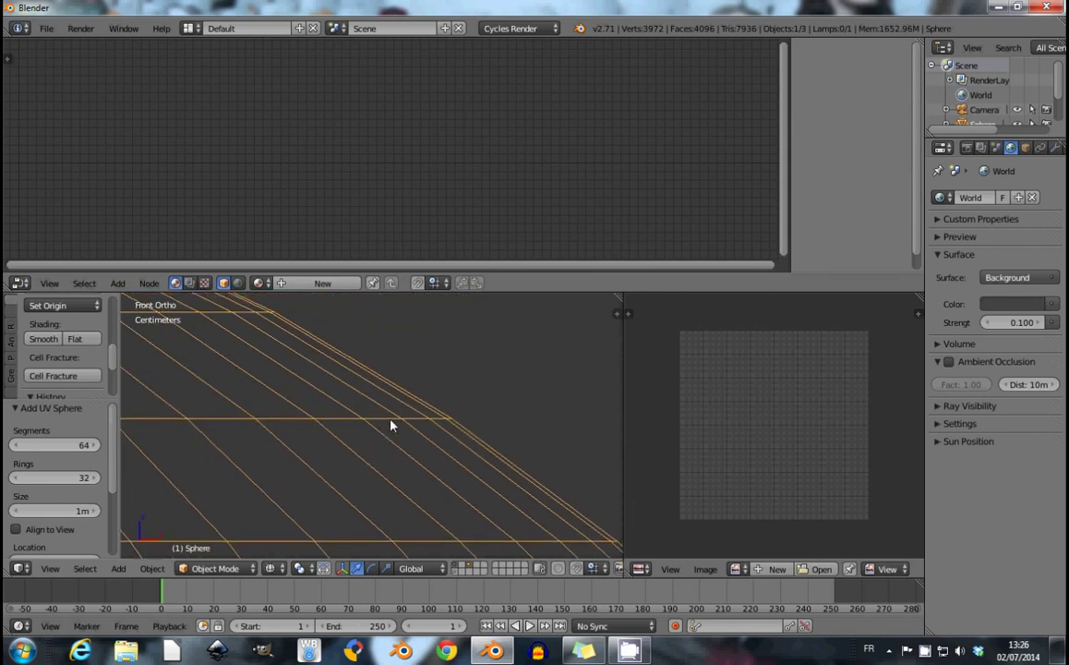
Scale the sphere's mesh by 1.004 in Edit Mode, then return to Object Mode.
{"action": "key", "text": "Tab"}
{"action": "scroll", "coordinate": [390, 425], "scroll_direction": "up", "scroll_amount": 2}
{"action": "key", "text": "s"}
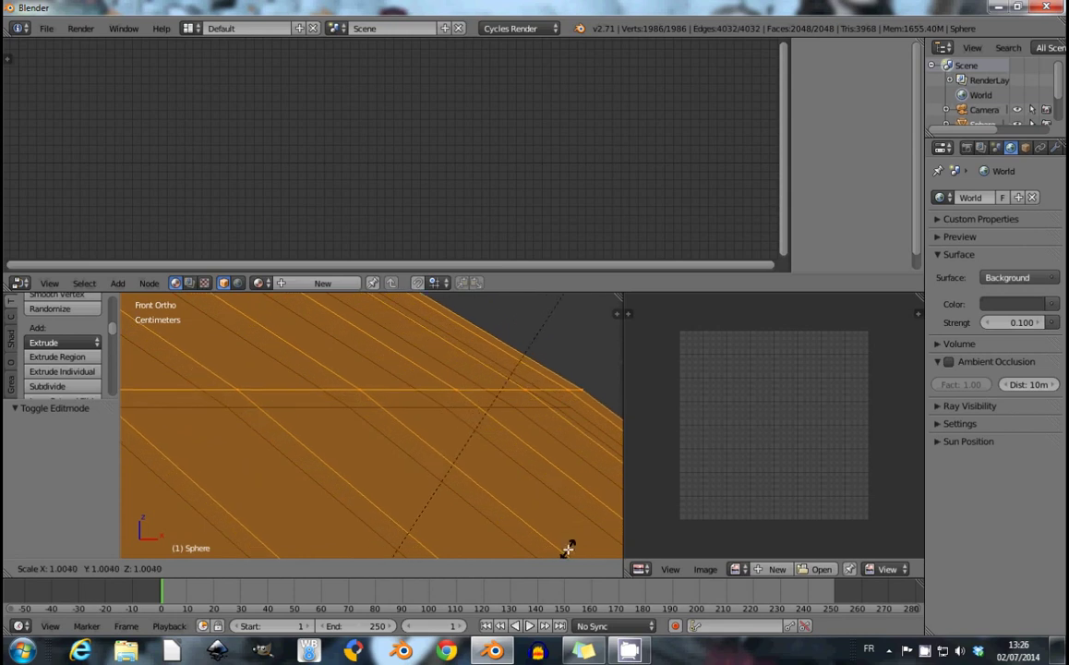
{"action": "left_click", "coordinate": [549, 303]}
{"action": "scroll", "coordinate": [356, 399], "scroll_direction": "down", "scroll_amount": 2}
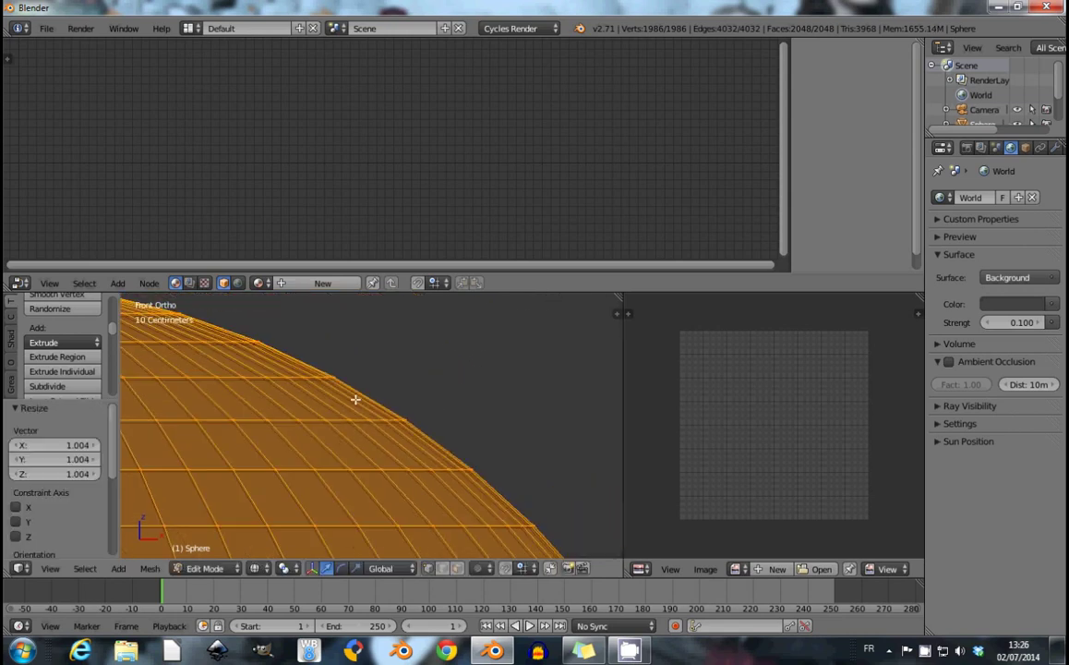
{"action": "scroll", "coordinate": [355, 399], "scroll_direction": "down", "scroll_amount": 2}
{"action": "key", "text": "Tab"}
{"action": "scroll", "coordinate": [337, 409], "scroll_direction": "down", "scroll_amount": 2}
{"action": "scroll", "coordinate": [314, 434], "scroll_direction": "down", "scroll_amount": 1}
Rename the new sphere object to 'separateur'.
{"action": "scroll", "coordinate": [425, 387], "scroll_direction": "down", "scroll_amount": 2}
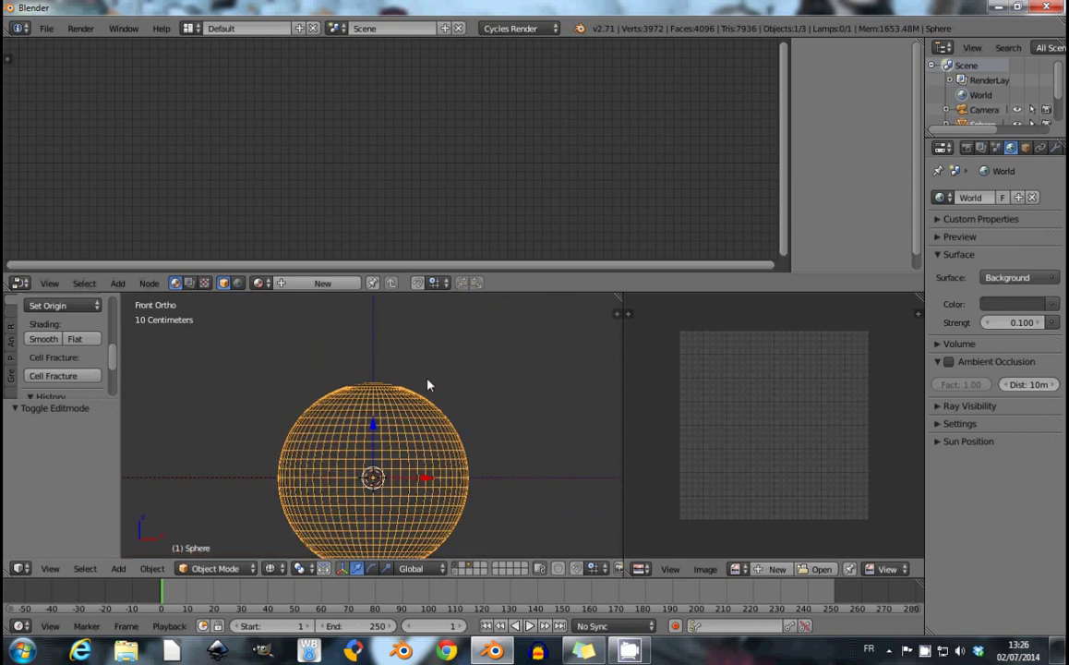
{"action": "scroll", "coordinate": [420, 413], "scroll_direction": "up", "scroll_amount": 1}
{"action": "scroll", "coordinate": [411, 406], "scroll_direction": "up", "scroll_amount": 2}
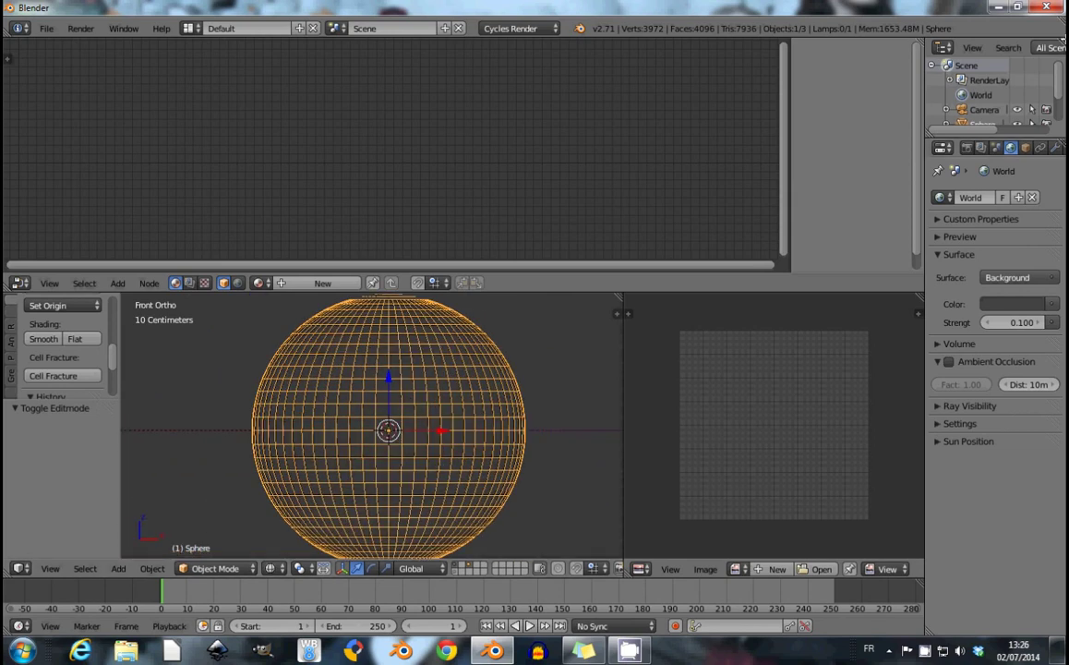
{"action": "left_click", "coordinate": [1025, 148]}
{"action": "left_click", "coordinate": [995, 197]}
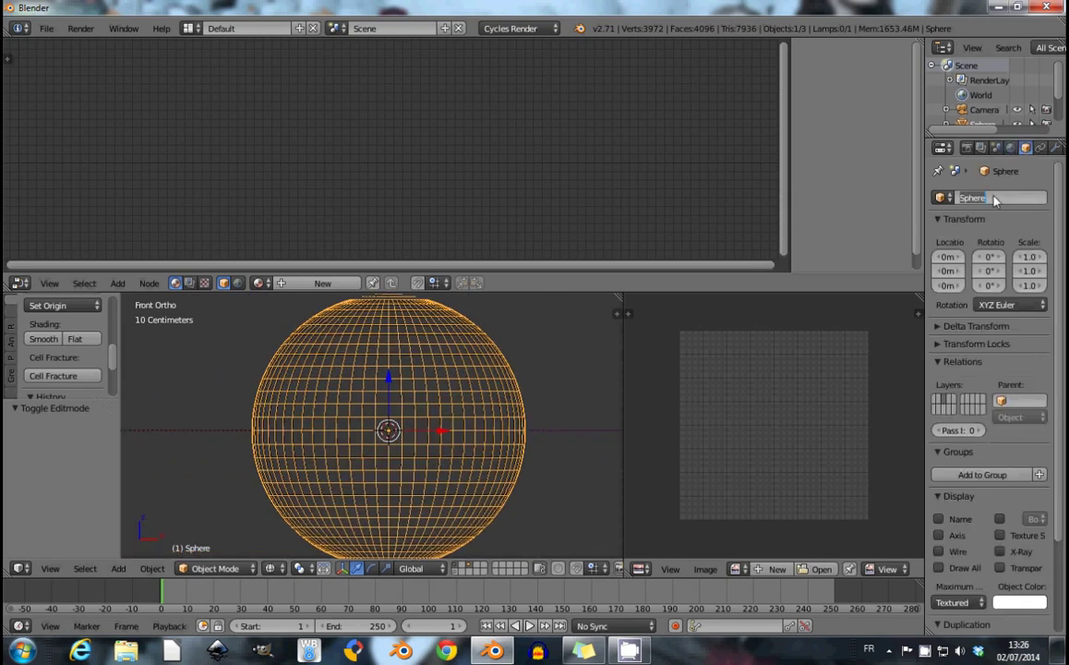
{"action": "type", "text": "separat"}
{"action": "type", "text": "eur"}
{"action": "key", "text": "Return"}
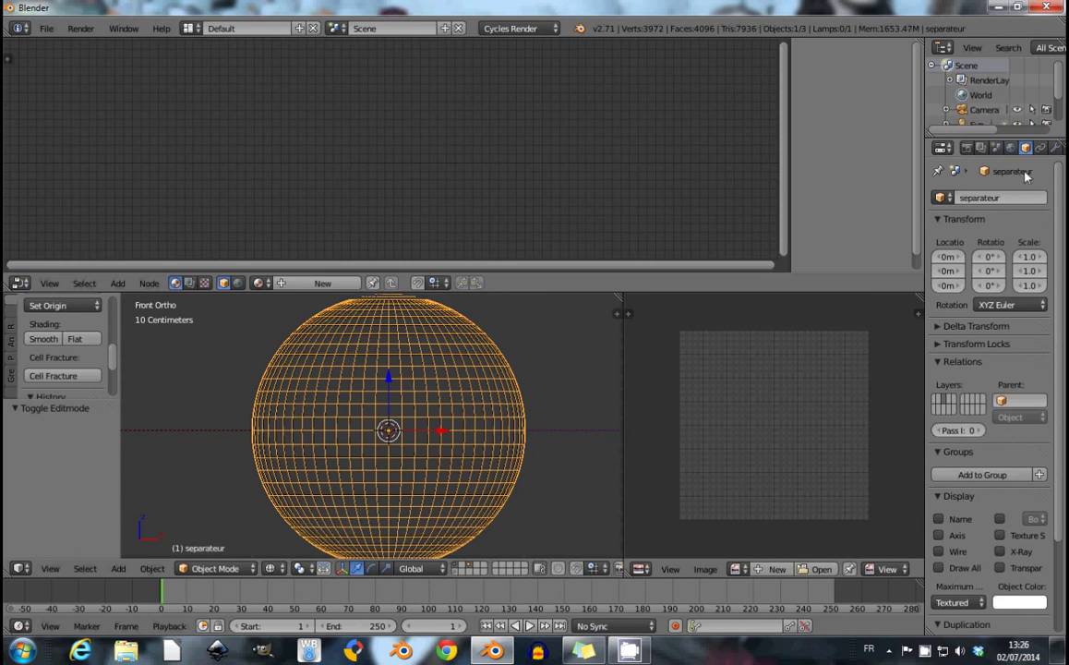
Create a new material for the sphere named 'separateur'.
{"action": "left_click", "coordinate": [1010, 147]}
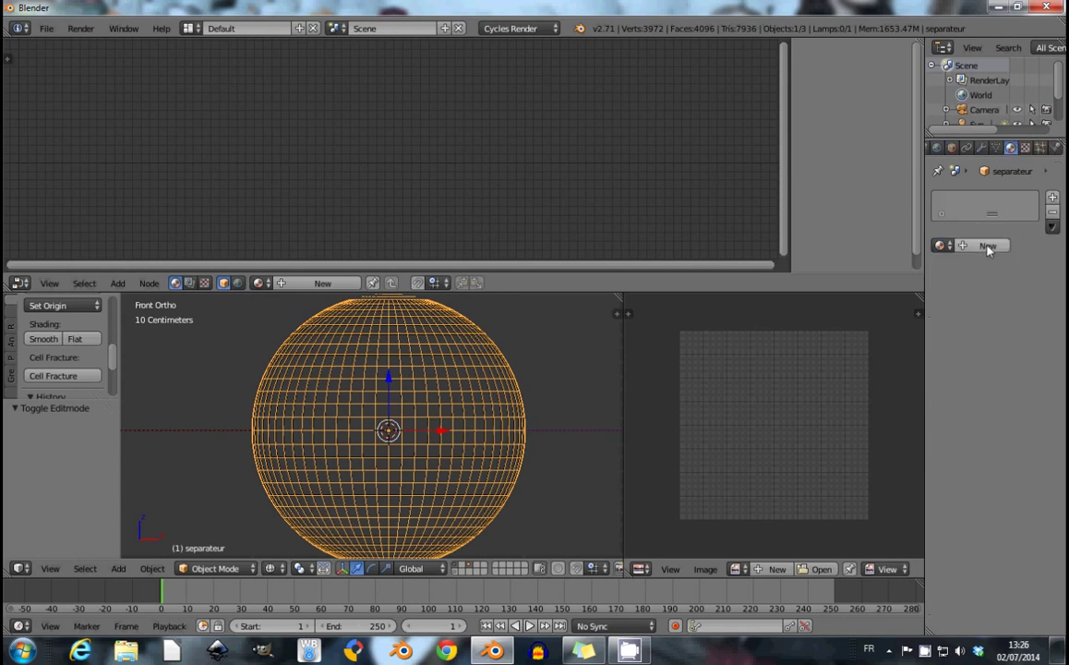
{"action": "left_click", "coordinate": [986, 246]}
{"action": "type", "text": "separateur"}
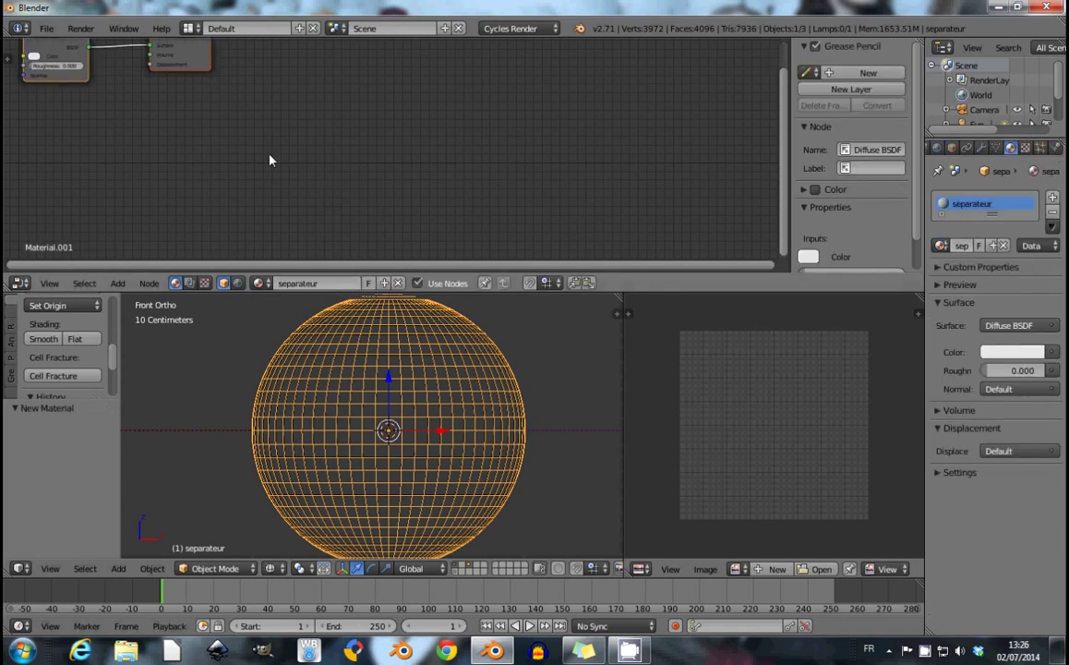
{"action": "scroll", "coordinate": [270, 161], "scroll_direction": "down", "scroll_amount": 2}
{"action": "middle_click_drag", "start_coordinate": [270, 160], "coordinate": [346, 127]}
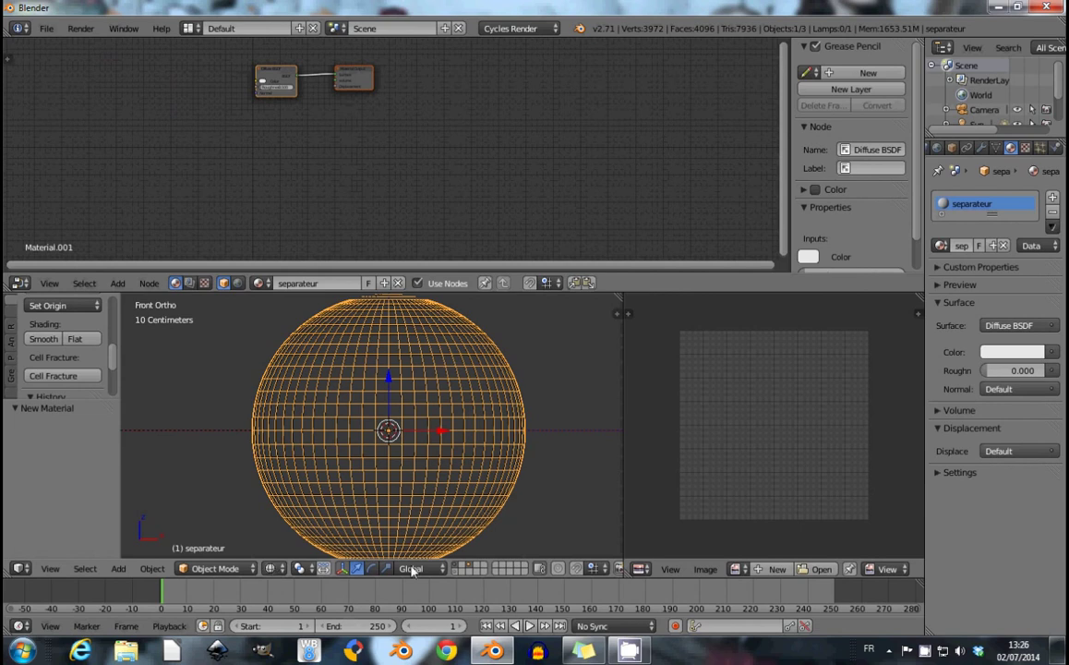
{"action": "scroll", "coordinate": [480, 496], "scroll_direction": "down", "scroll_amount": 2}
{"action": "scroll", "coordinate": [485, 436], "scroll_direction": "down", "scroll_amount": 4}
Move the Sun lamp to layer 2 and display layers 1 and 2 together.
{"action": "right_click", "coordinate": [489, 431]}
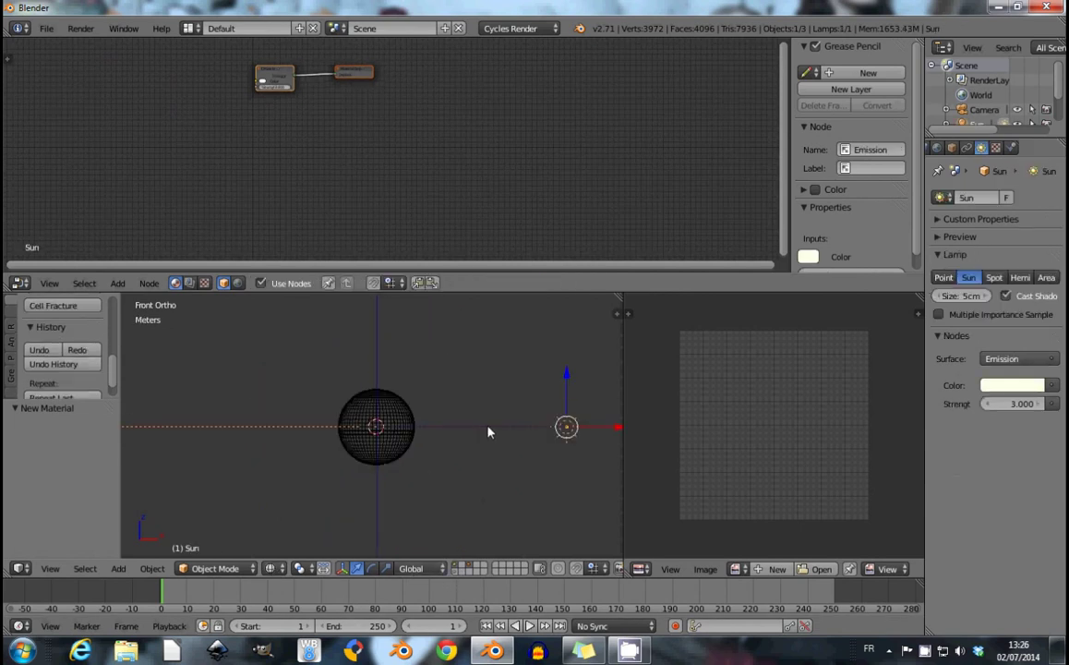
{"action": "key", "text": "m"}
{"action": "key", "text": "2"}
{"action": "key", "text": "Return"}
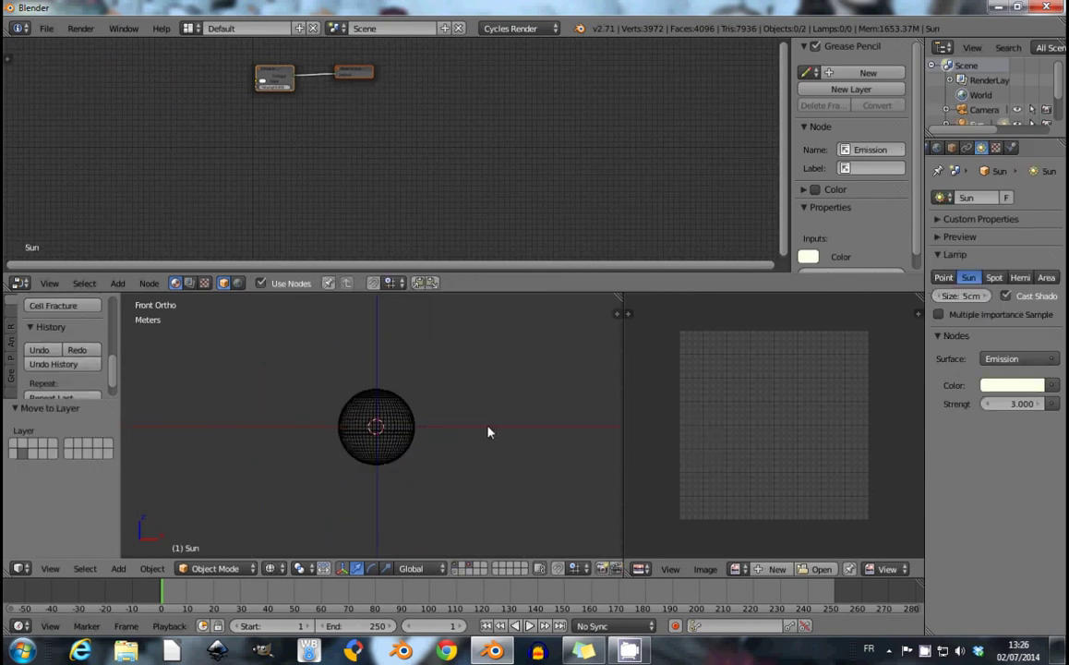
{"action": "left_click", "coordinate": [465, 565], "text": "shift"}
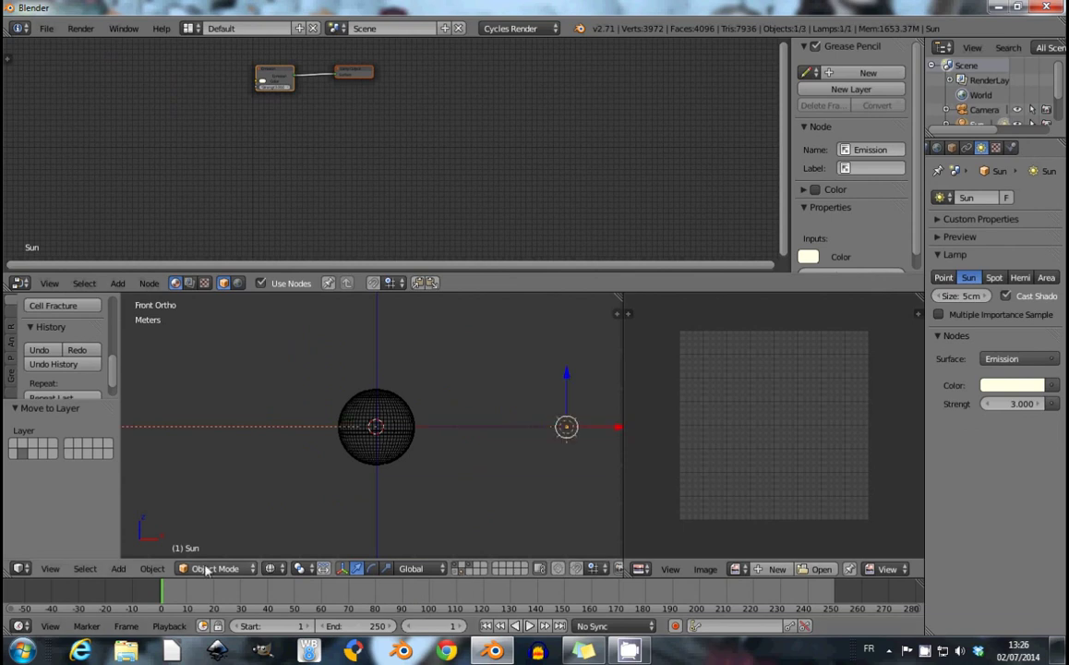
Switch the viewport to Rendered preview and select the separateur sphere.
{"action": "left_click", "coordinate": [269, 568]}
{"action": "left_click", "coordinate": [285, 474]}
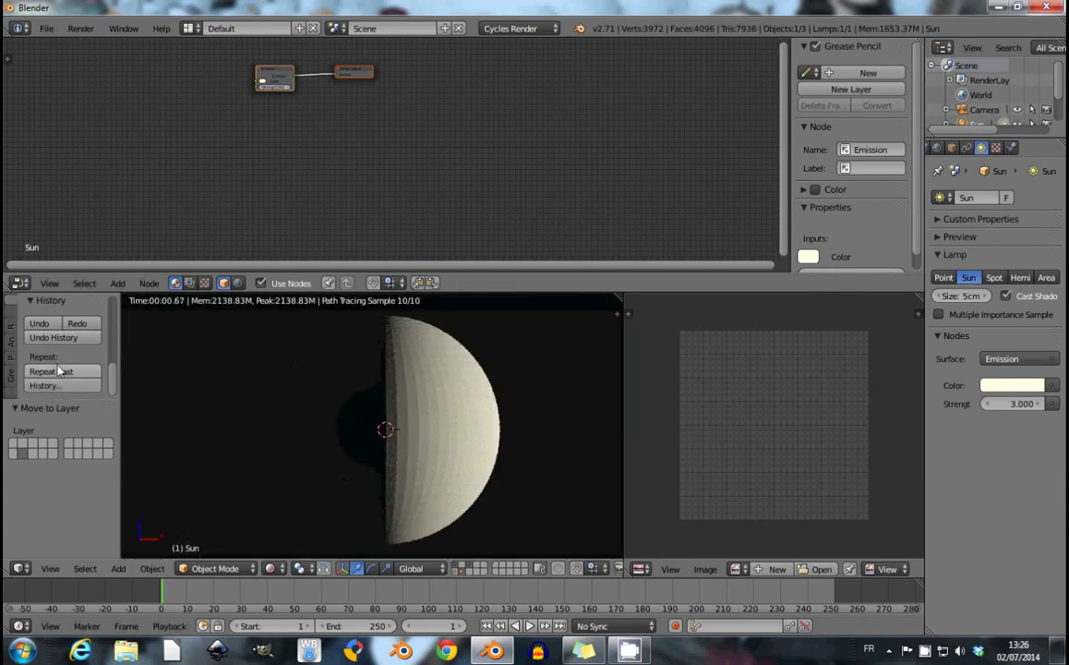
{"action": "scroll", "coordinate": [53, 314], "scroll_direction": "up", "scroll_amount": 3}
{"action": "scroll", "coordinate": [58, 347], "scroll_direction": "down", "scroll_amount": 2}
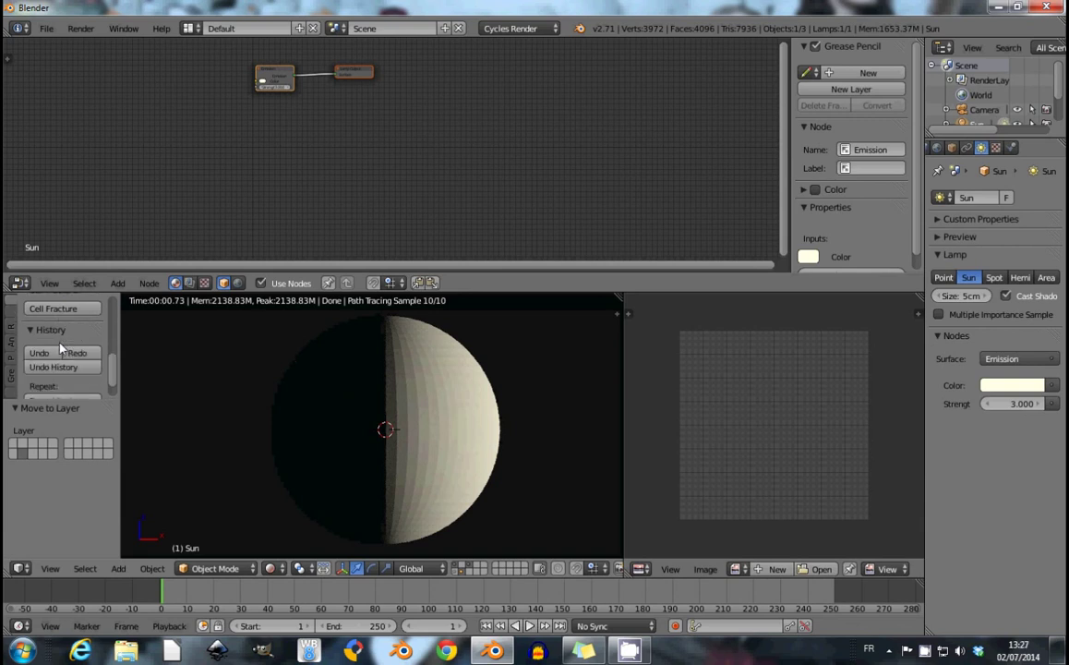
{"action": "scroll", "coordinate": [51, 343], "scroll_direction": "up", "scroll_amount": 3}
{"action": "scroll", "coordinate": [43, 341], "scroll_direction": "up", "scroll_amount": 2}
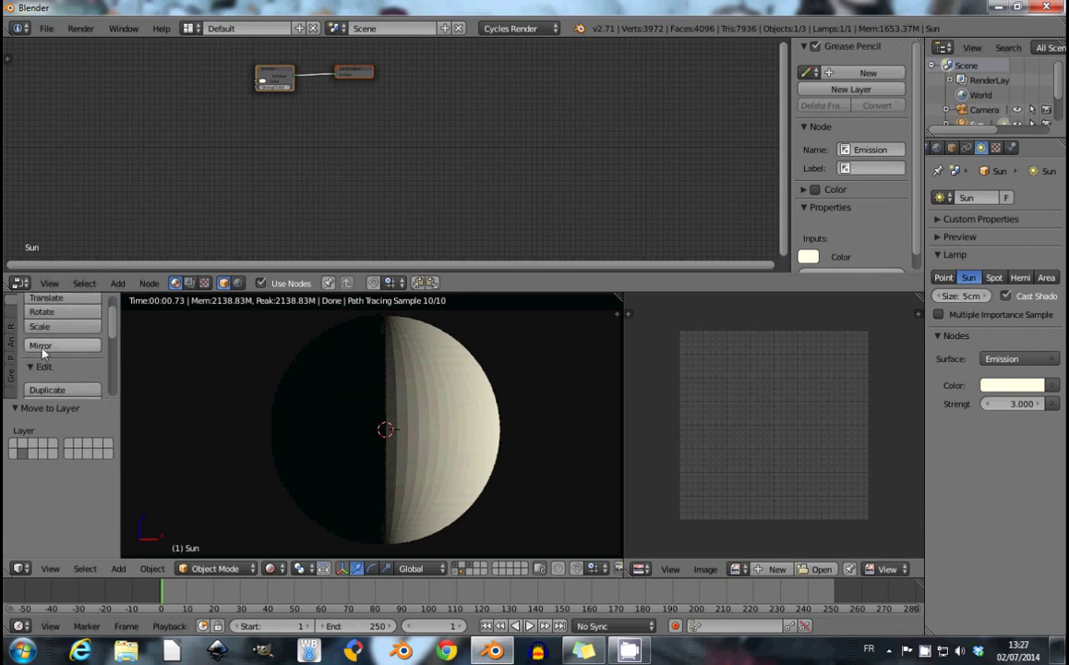
{"action": "scroll", "coordinate": [38, 318], "scroll_direction": "up", "scroll_amount": 2}
{"action": "right_click", "coordinate": [459, 357]}
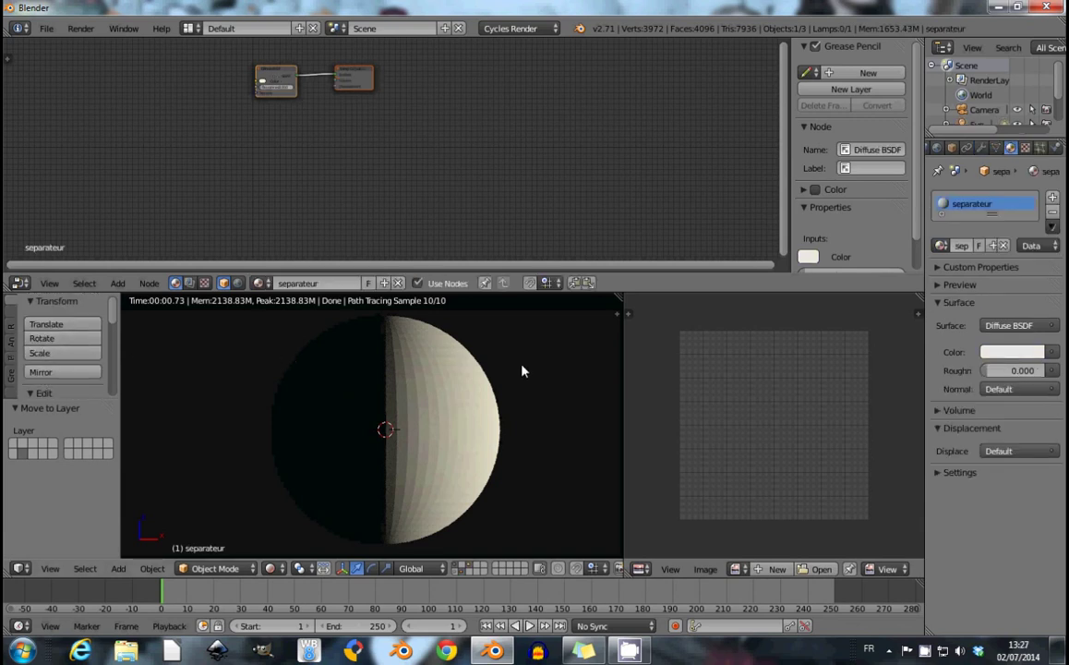
Shade the separateur sphere smooth.
{"action": "scroll", "coordinate": [65, 328], "scroll_direction": "down", "scroll_amount": 5}
{"action": "left_click", "coordinate": [40, 367]}
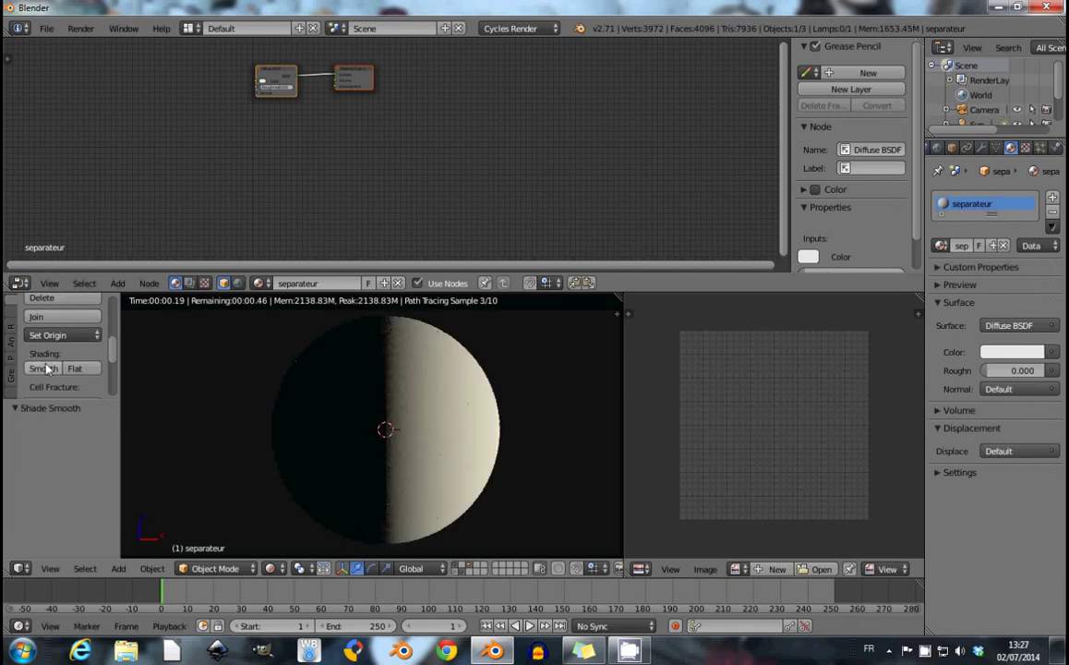
{"action": "middle_click_drag", "start_coordinate": [392, 61], "coordinate": [429, 136]}
{"action": "scroll", "coordinate": [465, 136], "scroll_direction": "up", "scroll_amount": 2}
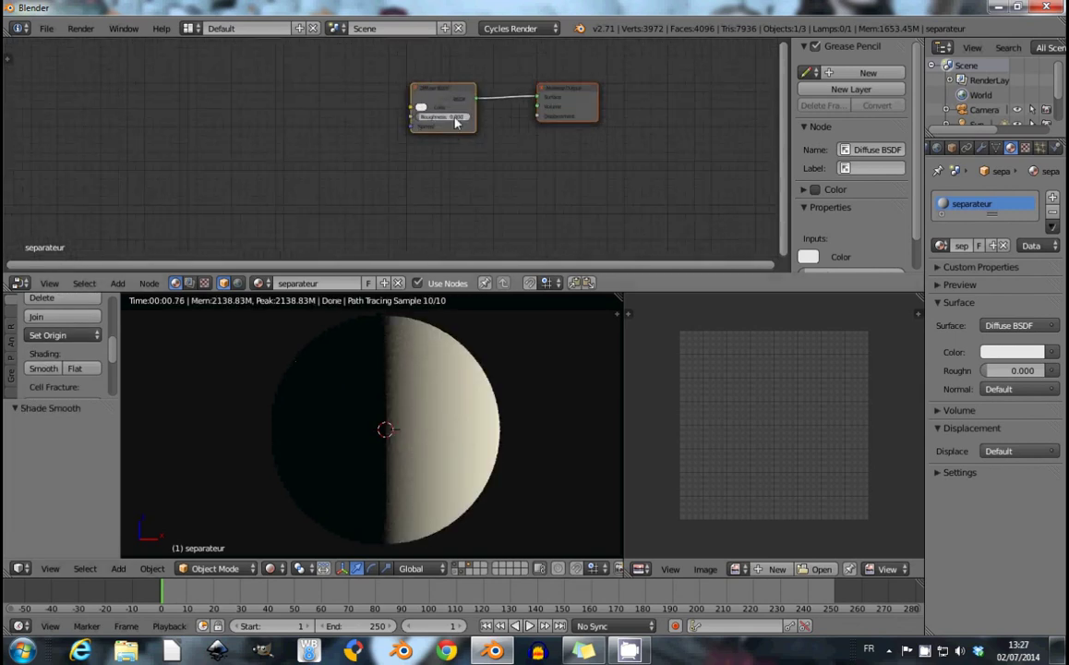
Disconnect and delete the Diffuse BSDF node, leaving only Material Output.
{"action": "key", "text": "g"}
{"action": "left_click", "coordinate": [185, 96]}
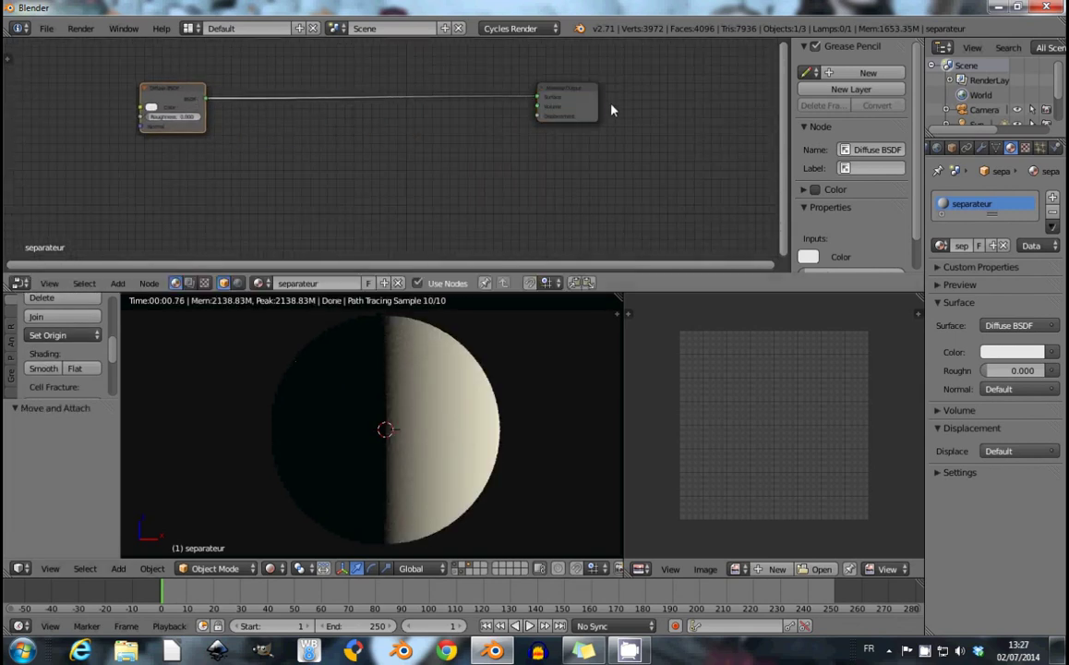
{"action": "right_click_drag", "start_coordinate": [355, 89], "coordinate": [358, 131], "text": "ctrl"}
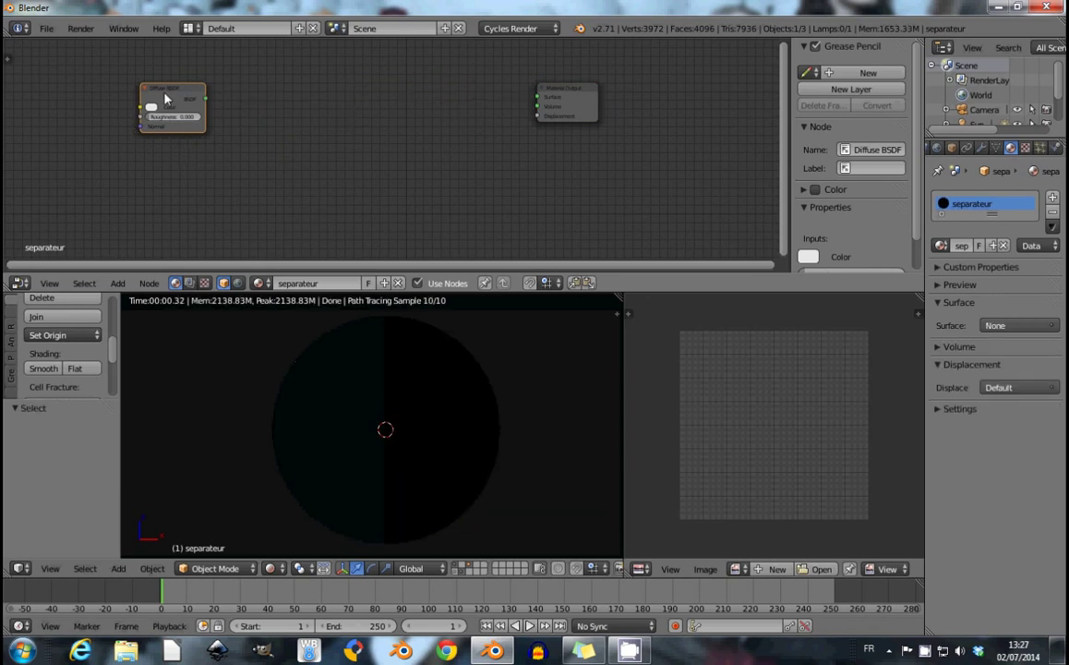
{"action": "key", "text": "x"}
{"action": "middle_click_drag", "start_coordinate": [301, 110], "coordinate": [231, 139]}
{"action": "key", "text": "shift+a"}
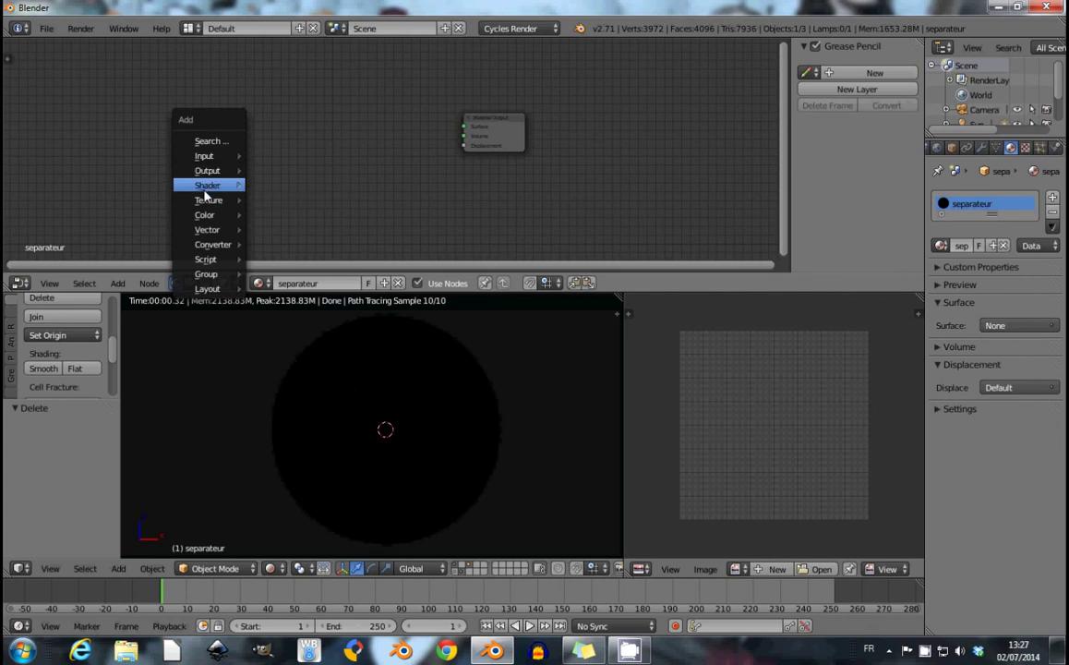
{"action": "mouse_move", "coordinate": [208, 185]}
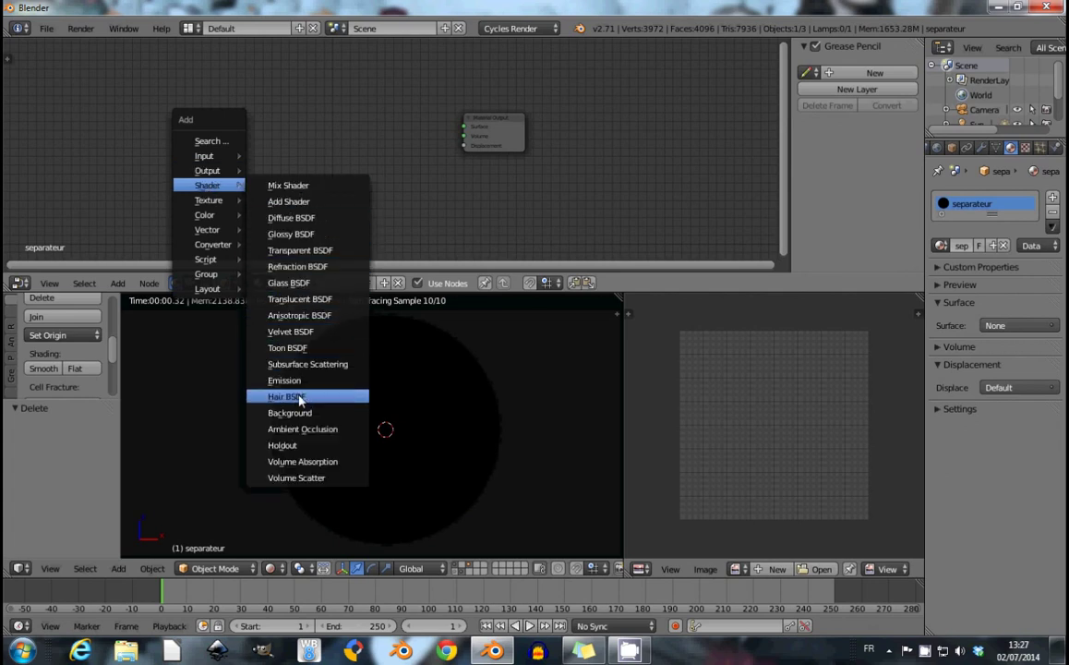
Add an Emission shader and connect it to the Material Output Surface.
{"action": "left_click", "coordinate": [300, 380]}
{"action": "left_click", "coordinate": [325, 110]}
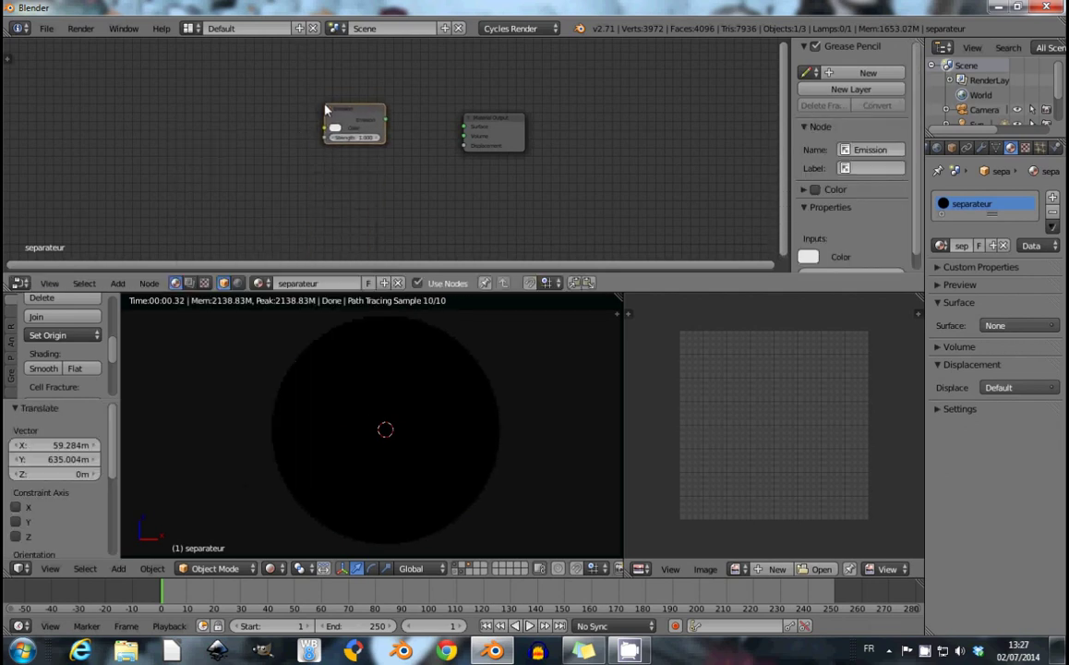
{"action": "left_click_drag", "start_coordinate": [385, 124], "coordinate": [466, 130]}
{"action": "middle_click_drag", "start_coordinate": [172, 119], "coordinate": [212, 110]}
Add a Gradient Texture driven by Texture Coordinate UV, wiring its Color into Emission.
{"action": "key", "text": "shift+a"}
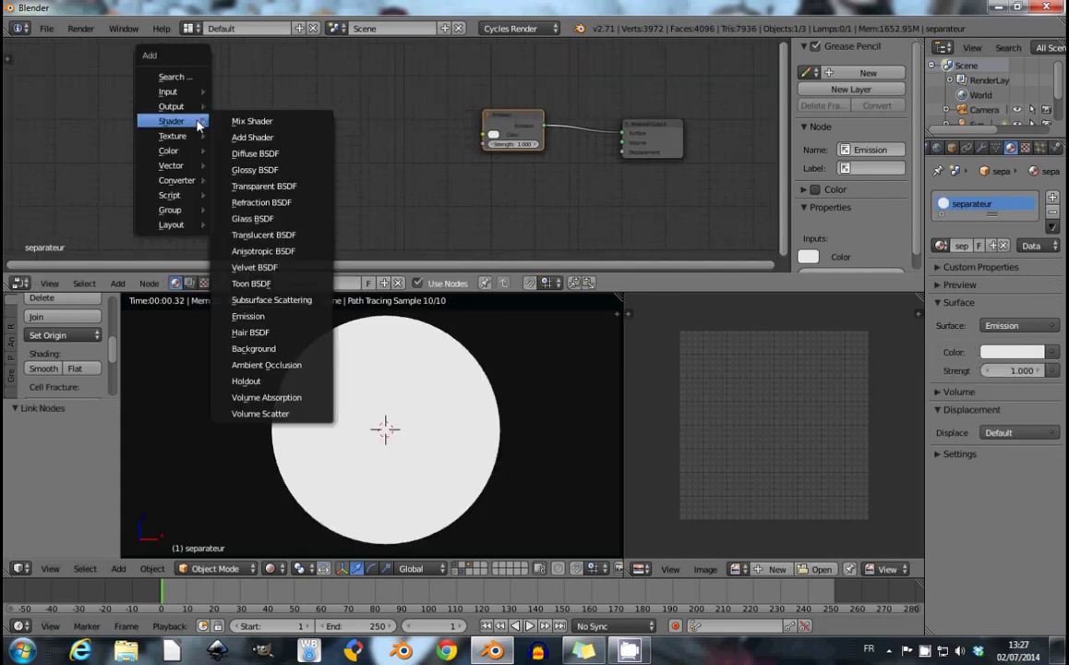
{"action": "mouse_move", "coordinate": [172, 136]}
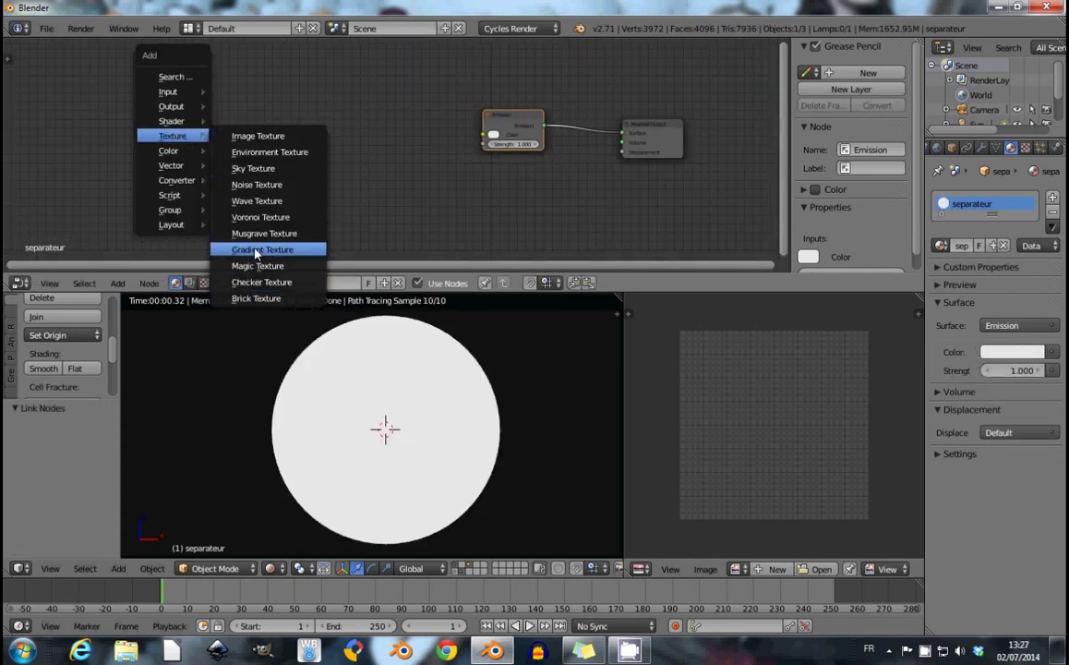
{"action": "left_click", "coordinate": [255, 251]}
{"action": "left_click", "coordinate": [312, 111]}
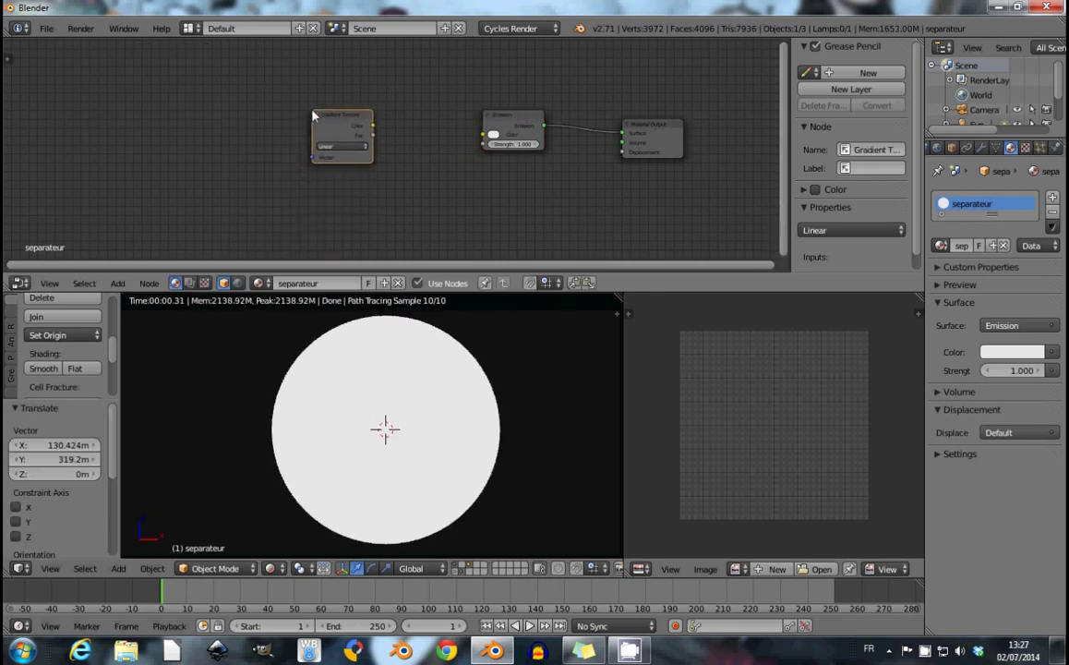
{"action": "key", "text": "shift+a"}
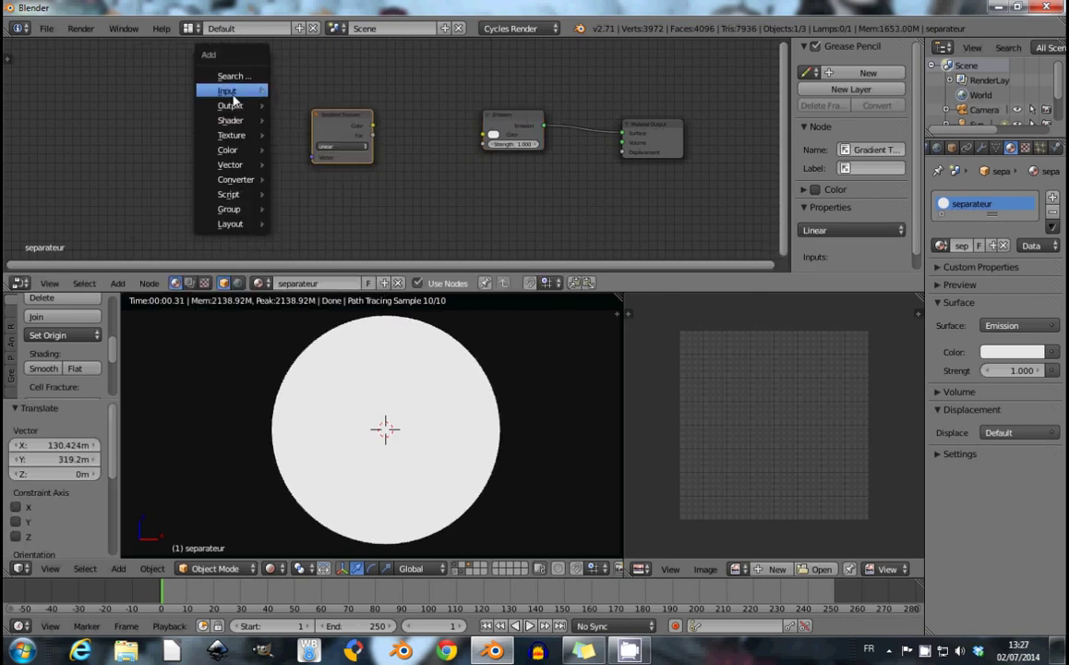
{"action": "left_click", "coordinate": [330, 91]}
{"action": "left_click", "coordinate": [205, 111]}
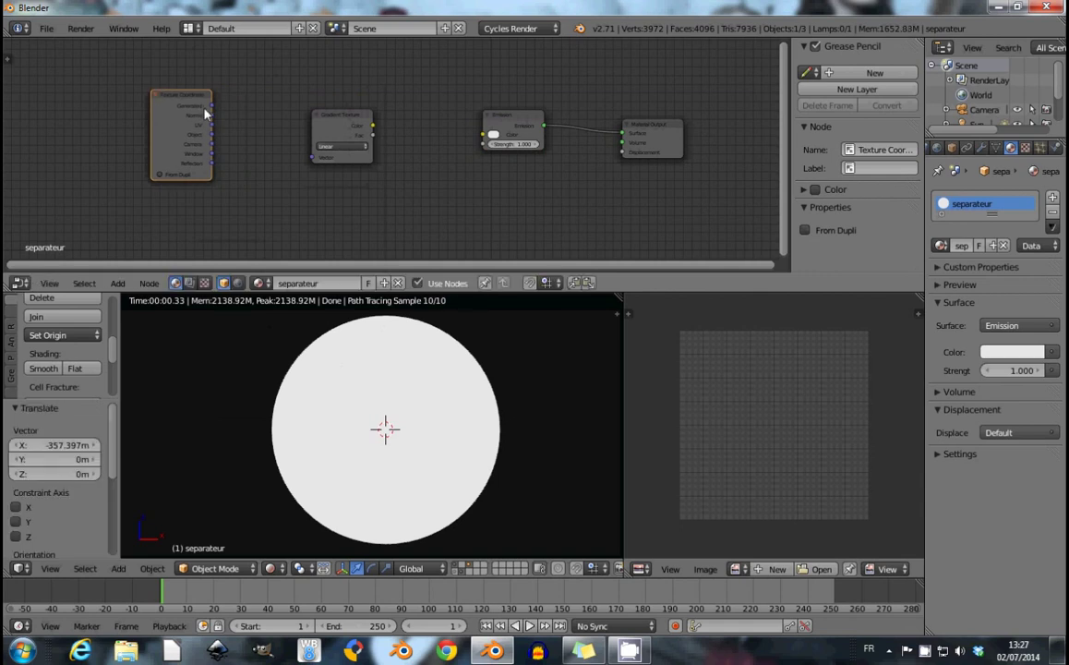
{"action": "left_click_drag", "start_coordinate": [212, 125], "coordinate": [313, 157]}
{"action": "scroll", "coordinate": [412, 146], "scroll_direction": "up", "scroll_amount": 2}
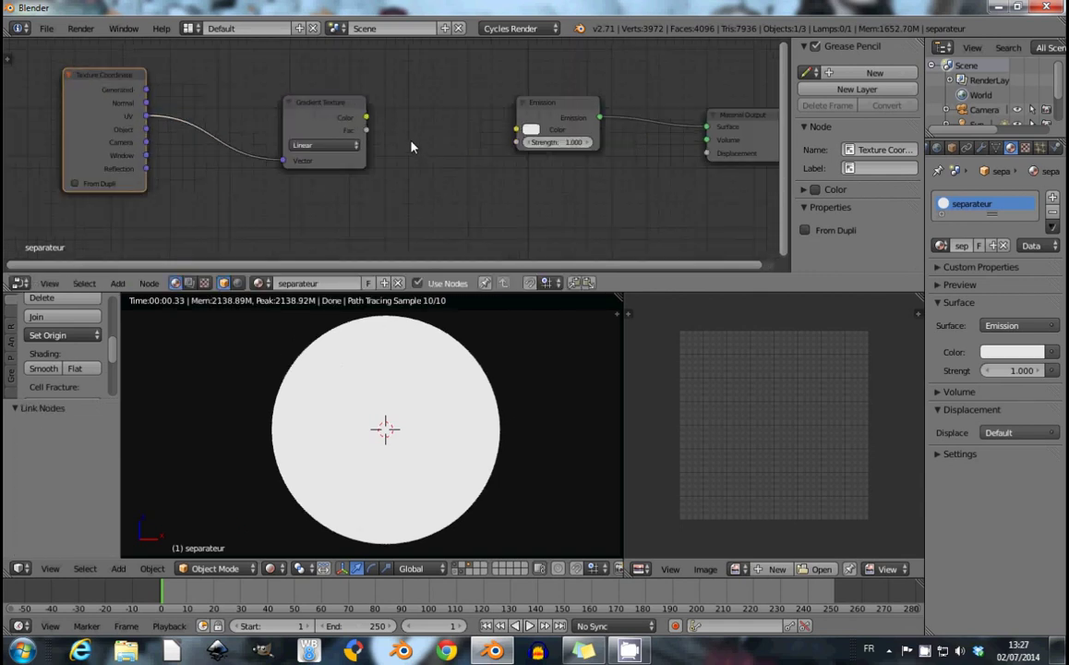
{"action": "mouse_move", "coordinate": [343, 113]}
{"action": "left_mouse_down"}
{"action": "mouse_move", "coordinate": [225, 113]}
{"action": "mouse_move", "coordinate": [543, 134]}
{"action": "left_mouse_up"}
Drop a ColorRamp node onto the gradient-to-Emission link.
{"action": "scroll", "coordinate": [327, 120], "scroll_direction": "down", "scroll_amount": 2}
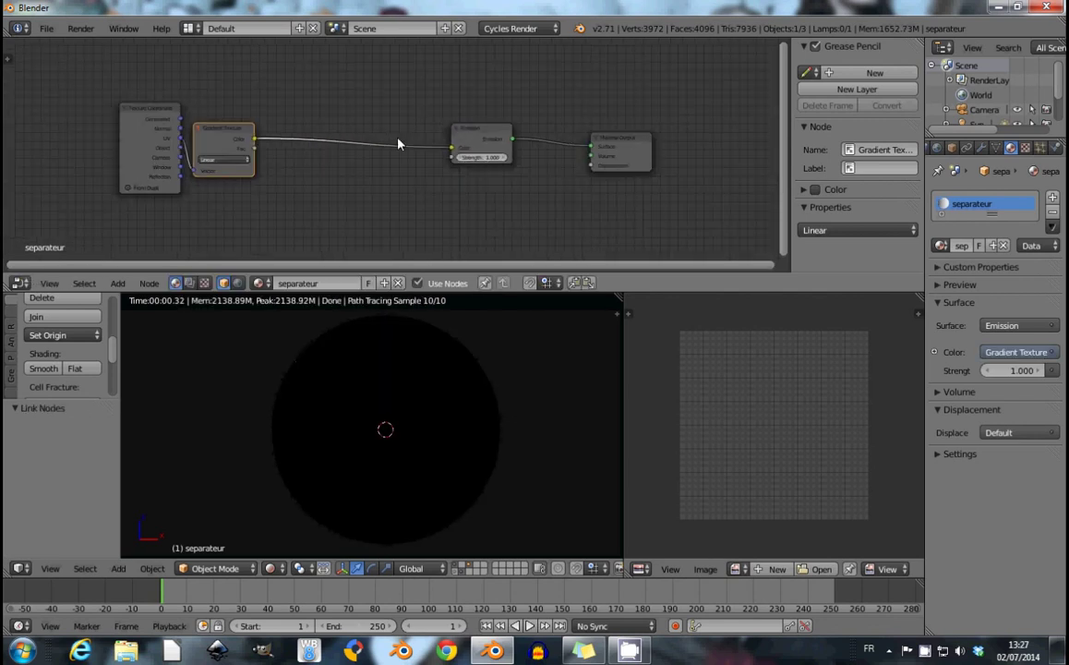
{"action": "key", "text": "shift+a"}
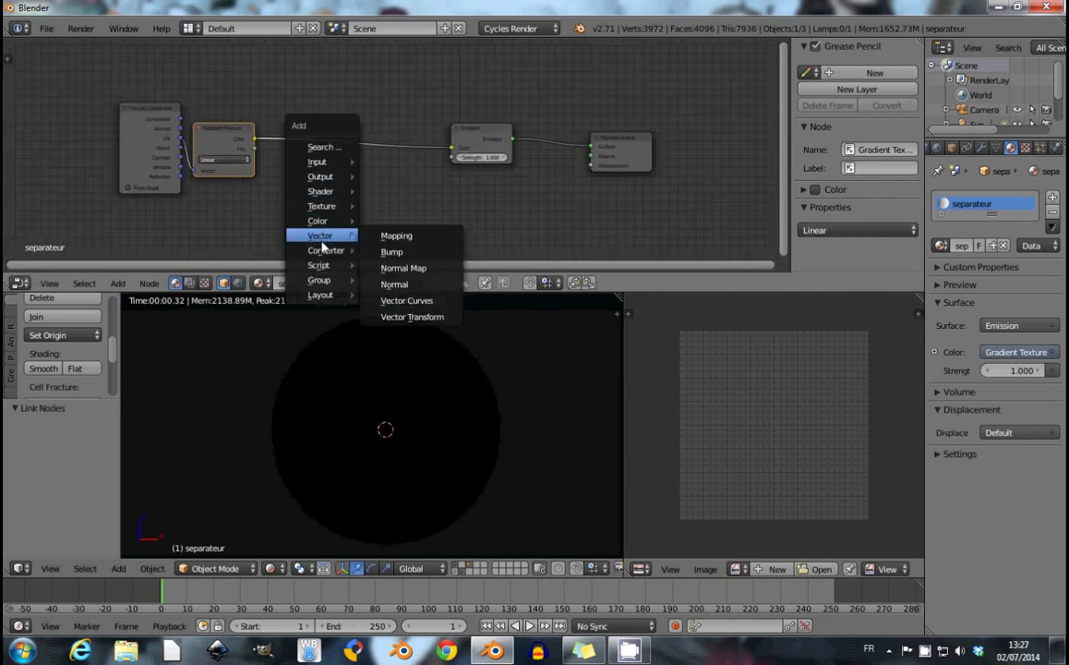
{"action": "mouse_move", "coordinate": [325, 250]}
{"action": "left_click", "coordinate": [409, 268]}
{"action": "left_click", "coordinate": [313, 106]}
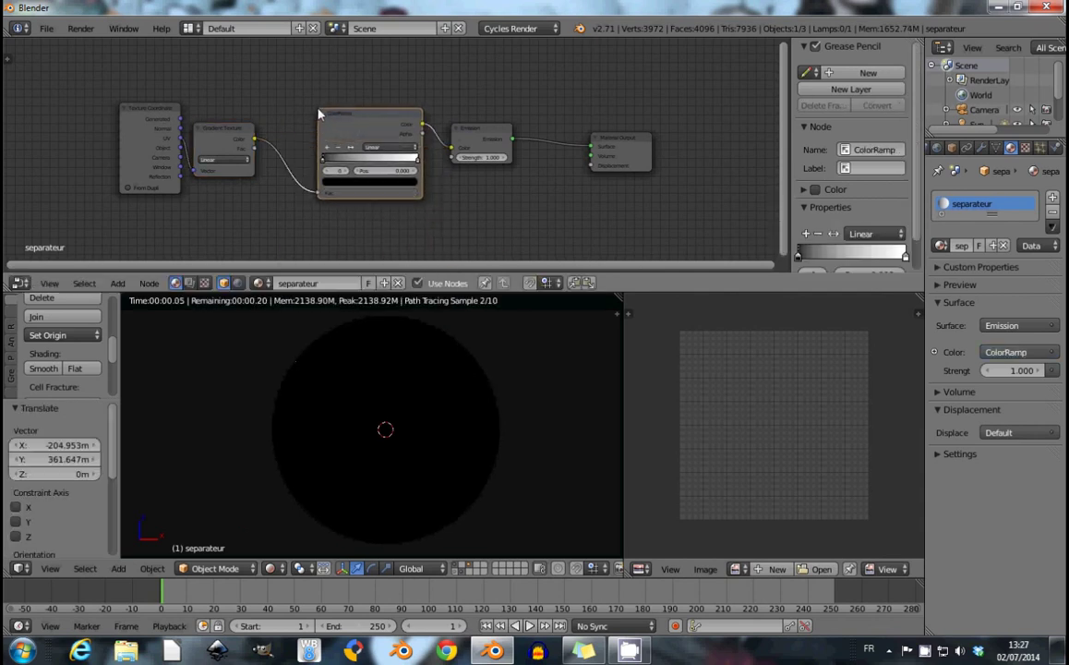
{"action": "middle_click_drag", "start_coordinate": [447, 427], "coordinate": [425, 395]}
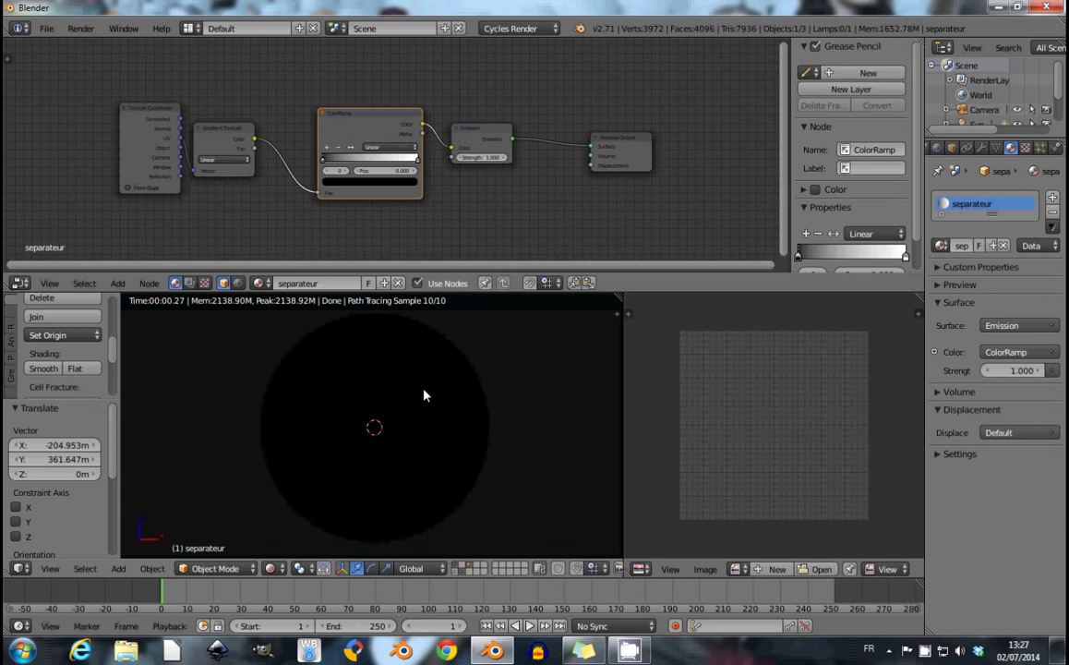
Apply a Sphere Projection UV unwrap to the separateur mesh in Edit Mode.
{"action": "key", "text": "Tab"}
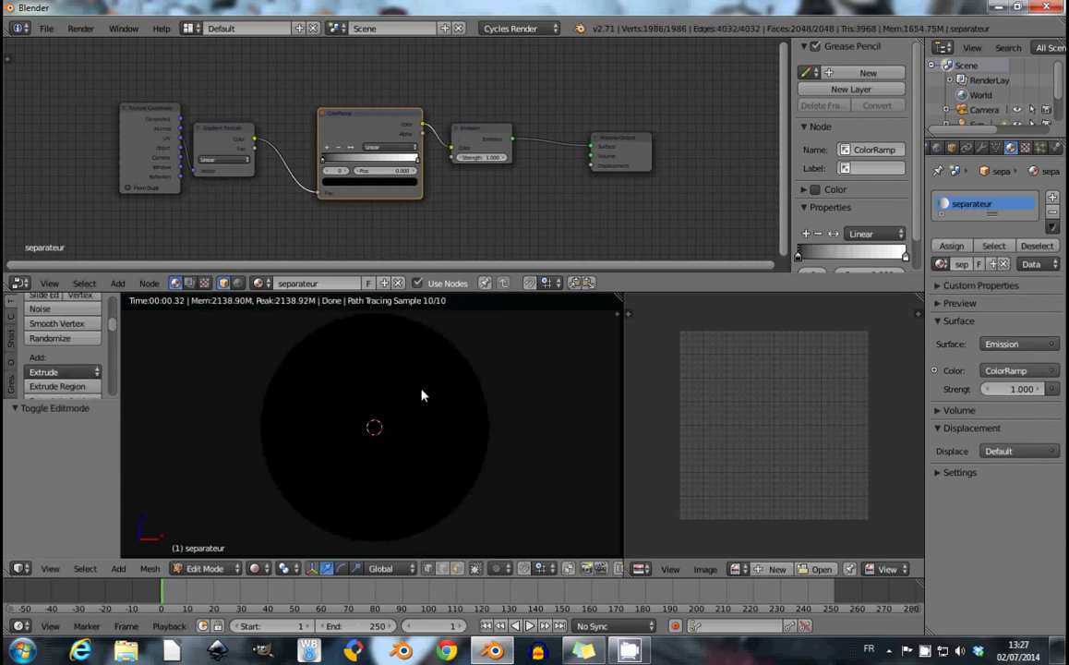
{"action": "key", "text": "u"}
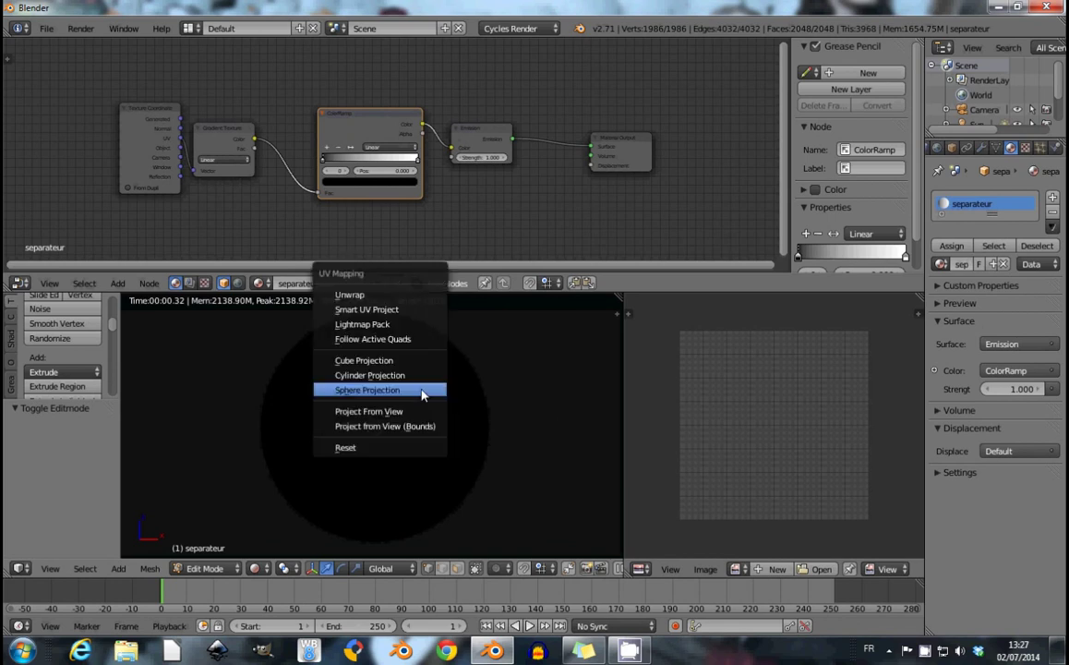
{"action": "left_click", "coordinate": [422, 389]}
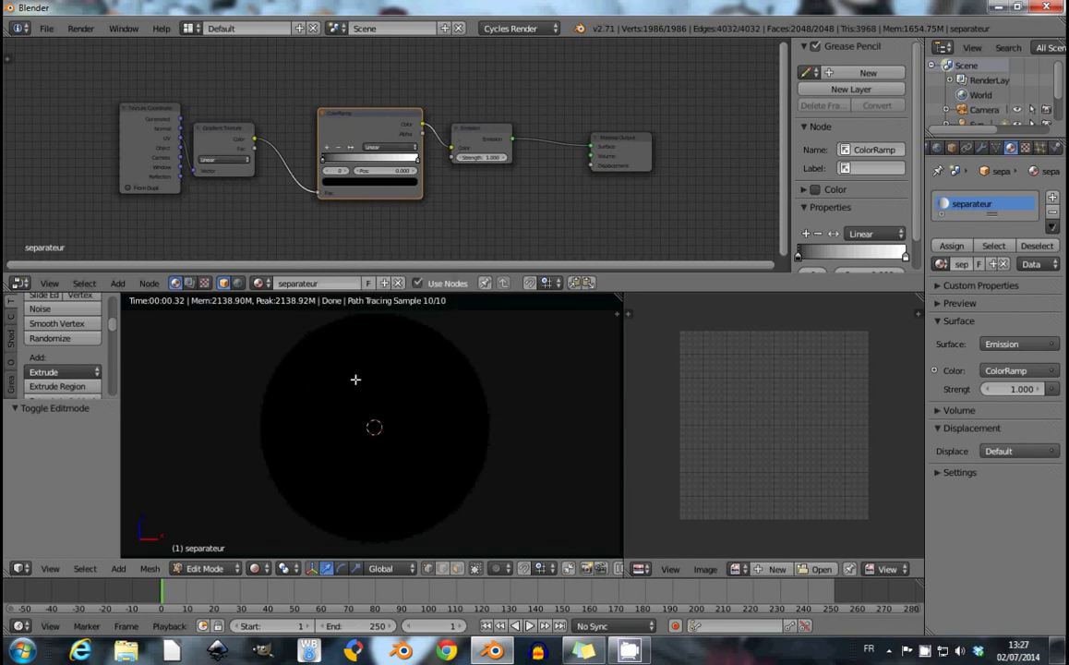
Reproject the sphere's UVs from the front view and preview the rendered gradient.
{"action": "key", "text": "Tab"}
{"action": "key", "text": "shift+z"}
{"action": "key", "text": "Tab"}
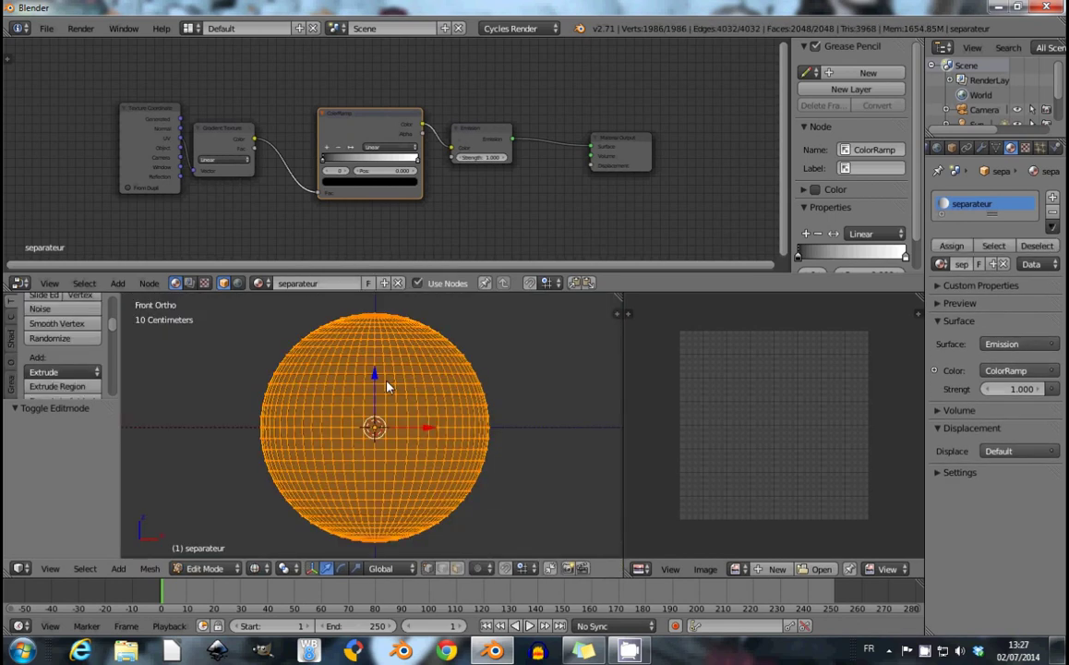
{"action": "key", "text": "u"}
{"action": "left_click", "coordinate": [344, 418]}
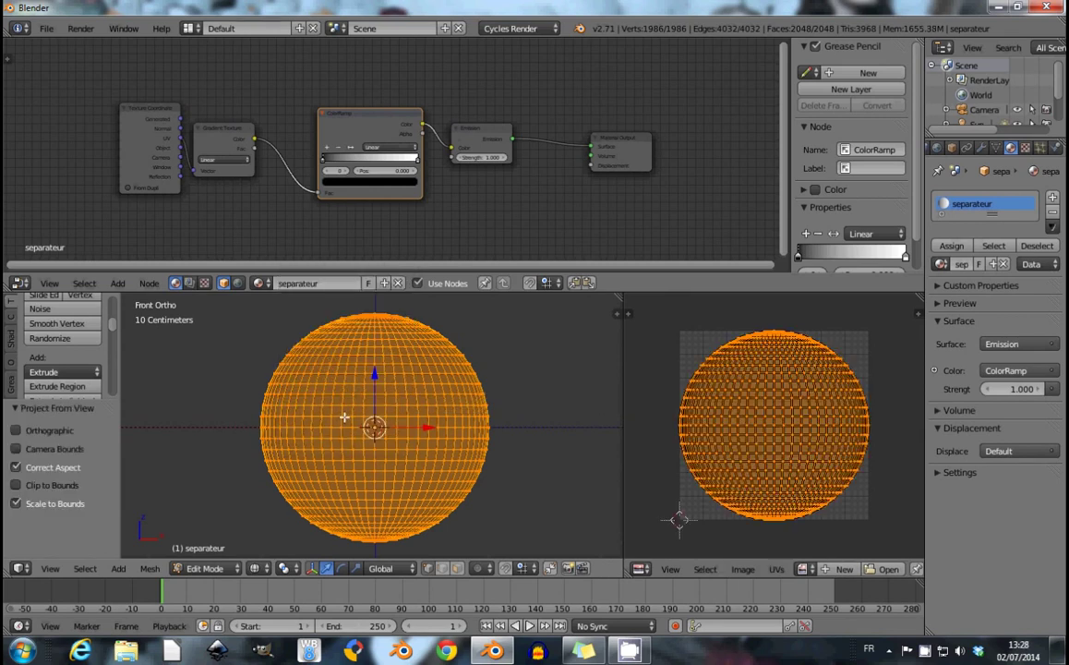
{"action": "key", "text": "Tab"}
{"action": "left_click", "coordinate": [271, 567]}
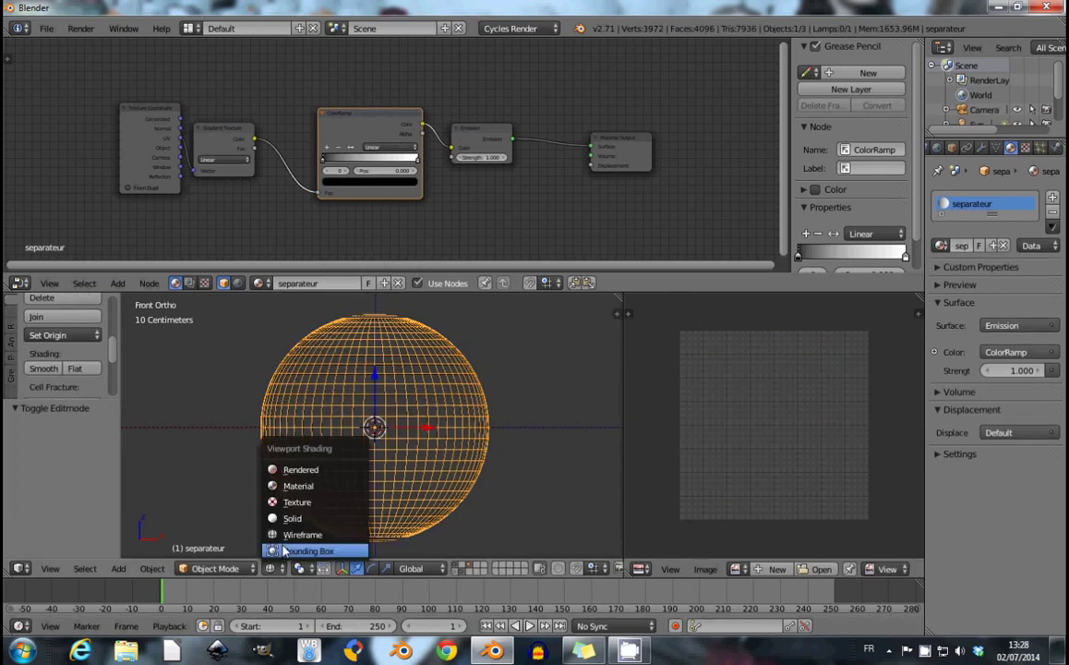
{"action": "left_click", "coordinate": [301, 469]}
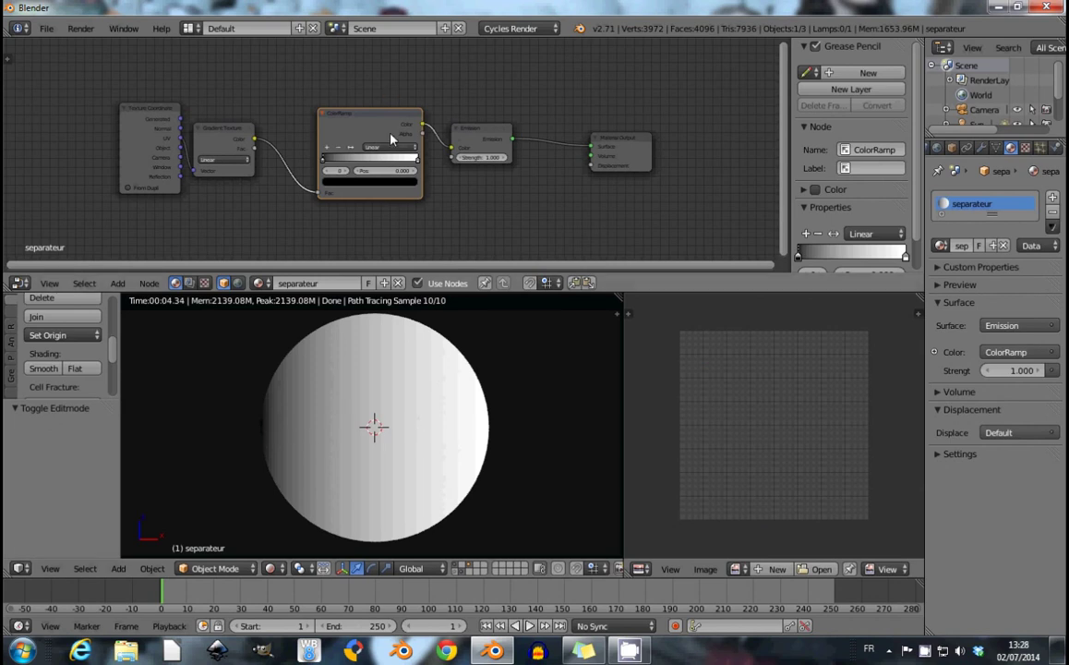
Set the ColorRamp black stop position to 0.5 and confirm the white stop at 0.55.
{"action": "middle_click_drag", "start_coordinate": [353, 119], "coordinate": [349, 85]}
{"action": "scroll", "coordinate": [335, 142], "scroll_direction": "up", "scroll_amount": 2}
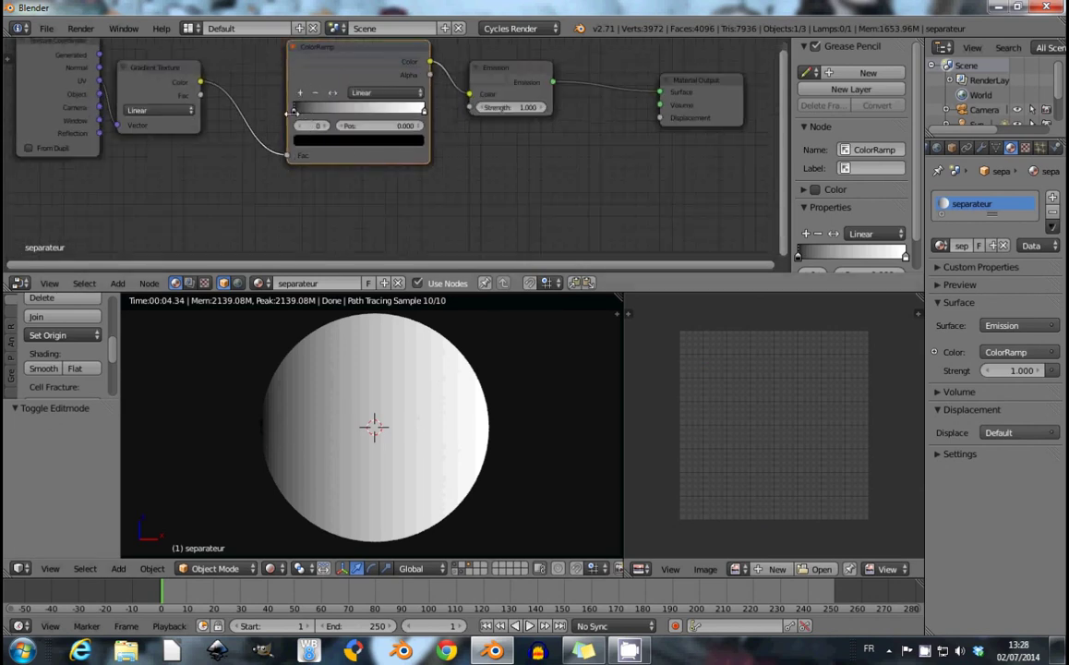
{"action": "left_click_drag", "start_coordinate": [295, 110], "coordinate": [358, 109]}
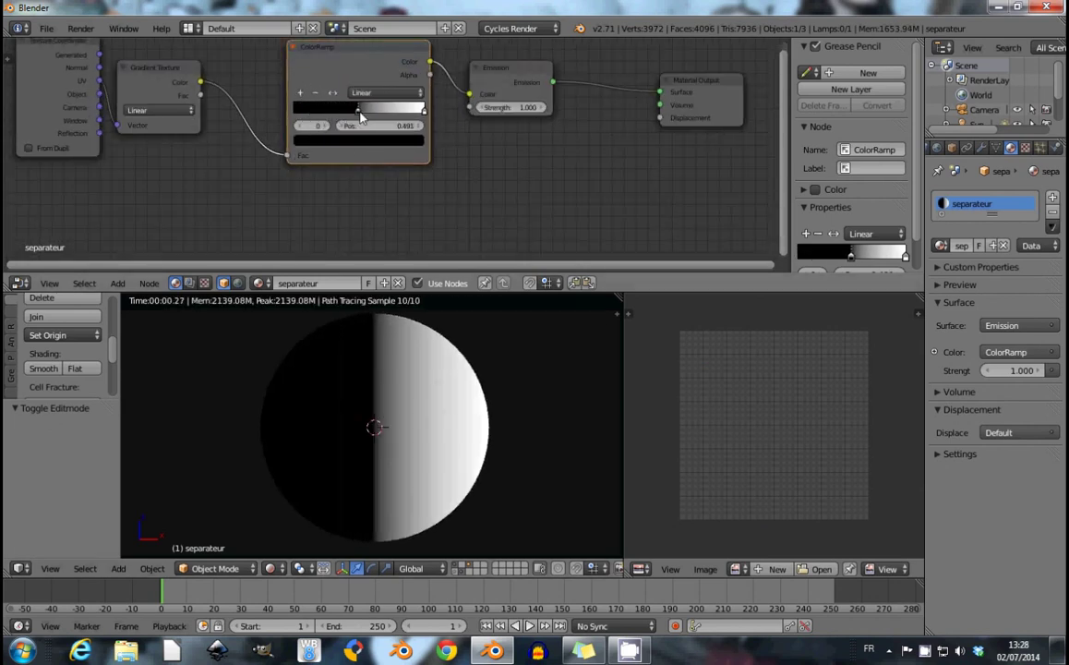
{"action": "left_click", "coordinate": [383, 127]}
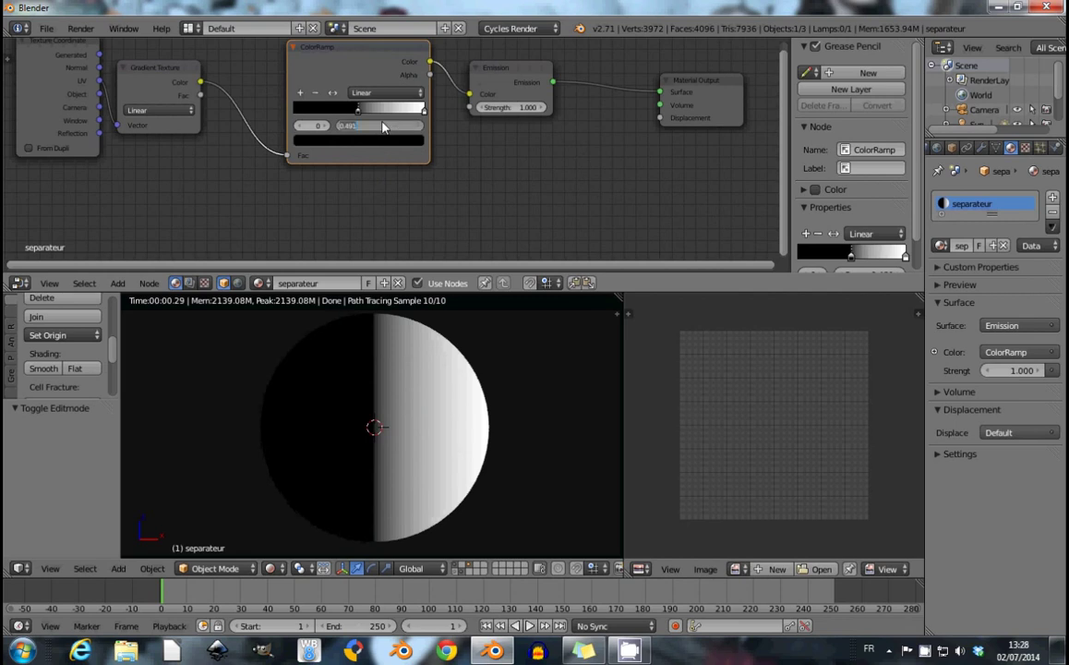
{"action": "type", "text": ".5"}
{"action": "key", "text": "Return"}
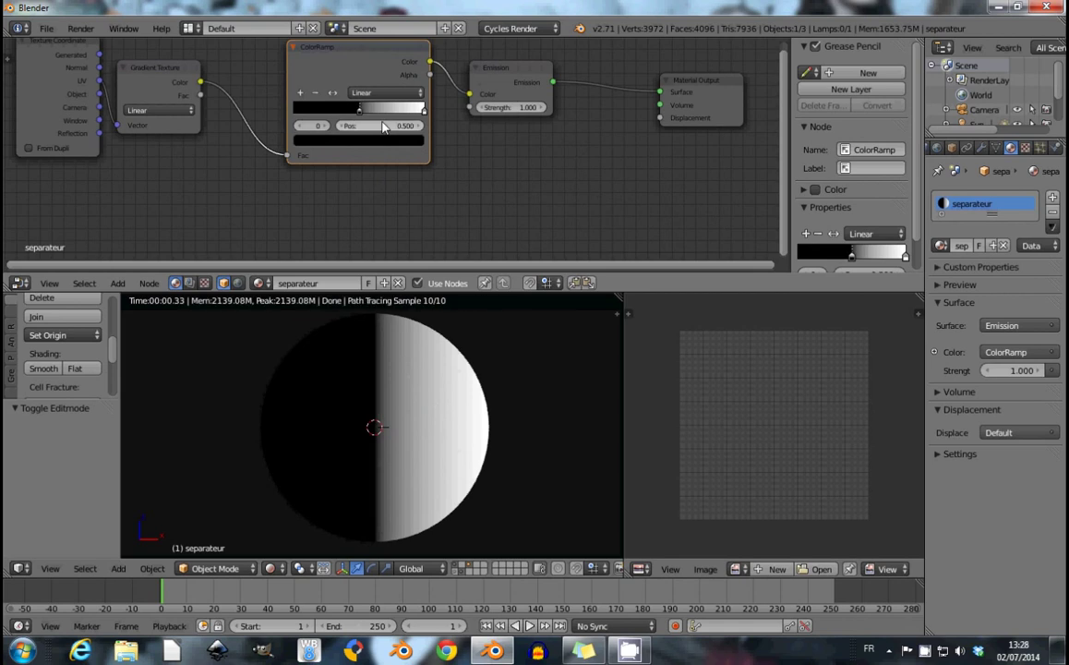
{"action": "left_click", "coordinate": [424, 111]}
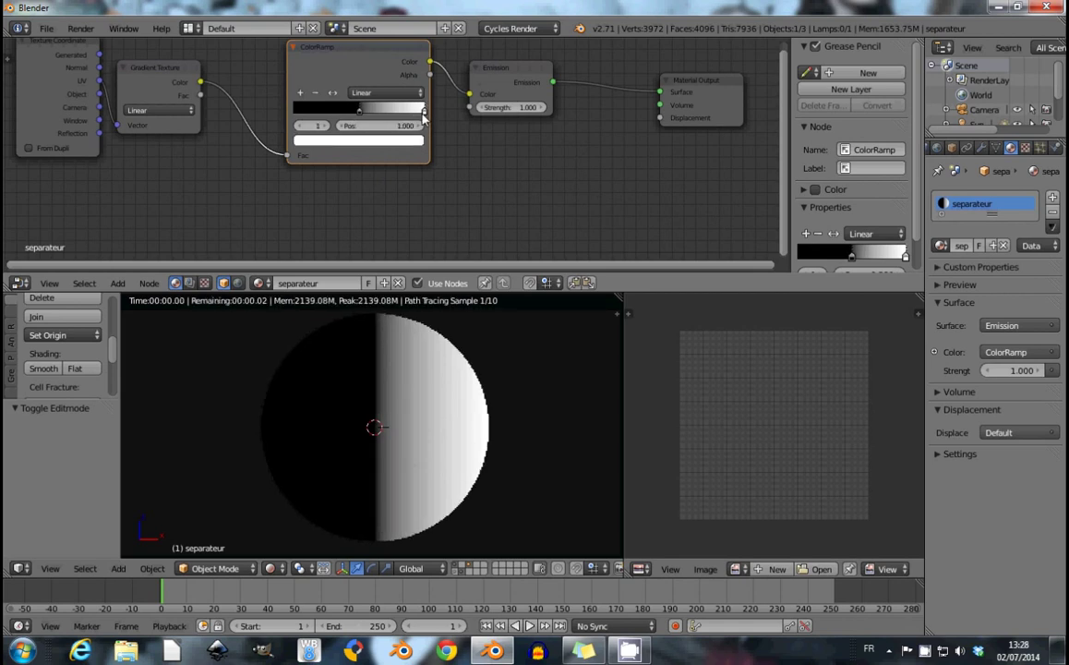
{"action": "left_click", "coordinate": [397, 128]}
{"action": "type", "text": ".55"}
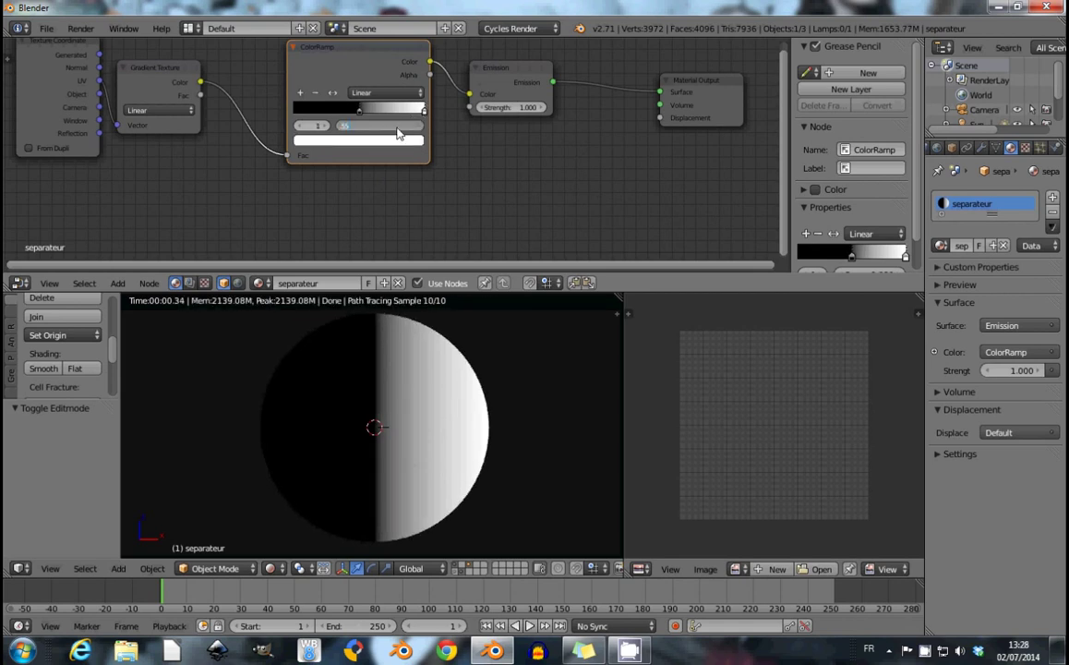
{"action": "key", "text": "Return"}
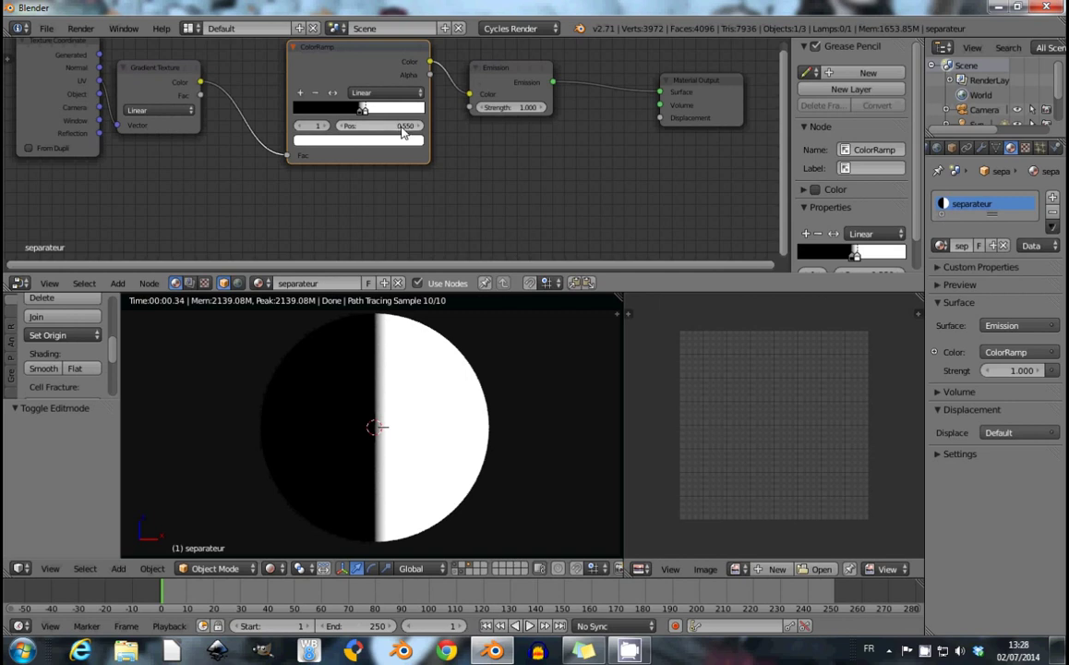
Switch the ramp interpolation to Ease and move the white stop to 0.6.
{"action": "left_click", "coordinate": [386, 92]}
{"action": "left_click", "coordinate": [380, 108]}
{"action": "scroll", "coordinate": [372, 118], "scroll_direction": "up", "scroll_amount": 1}
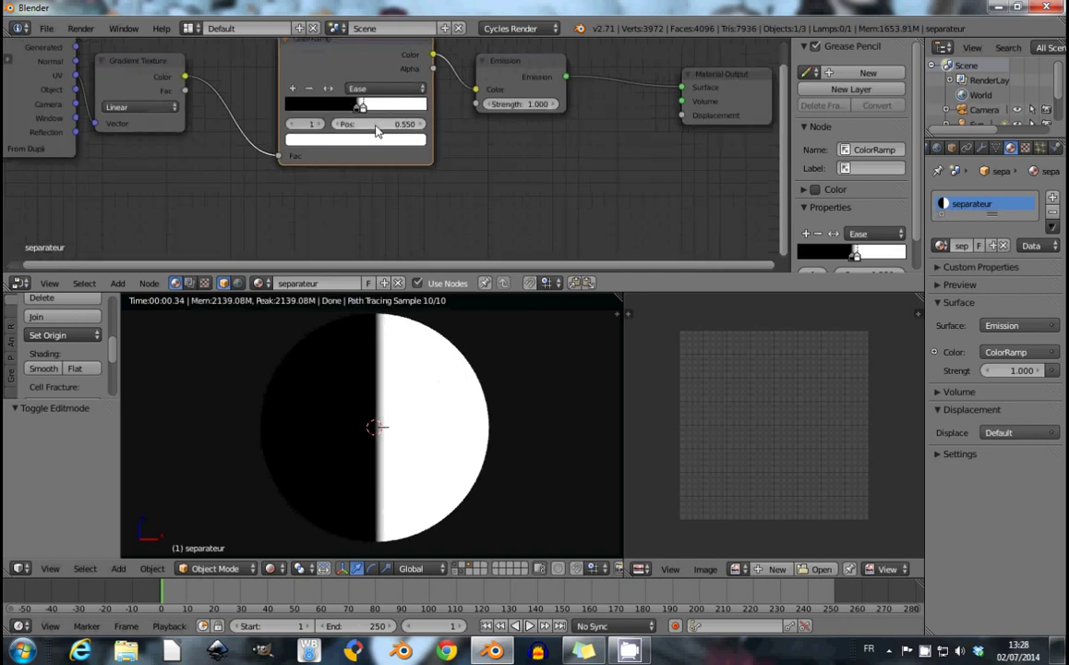
{"action": "scroll", "coordinate": [372, 118], "scroll_direction": "up", "scroll_amount": 1}
{"action": "scroll", "coordinate": [372, 118], "scroll_direction": "up", "scroll_amount": 1}
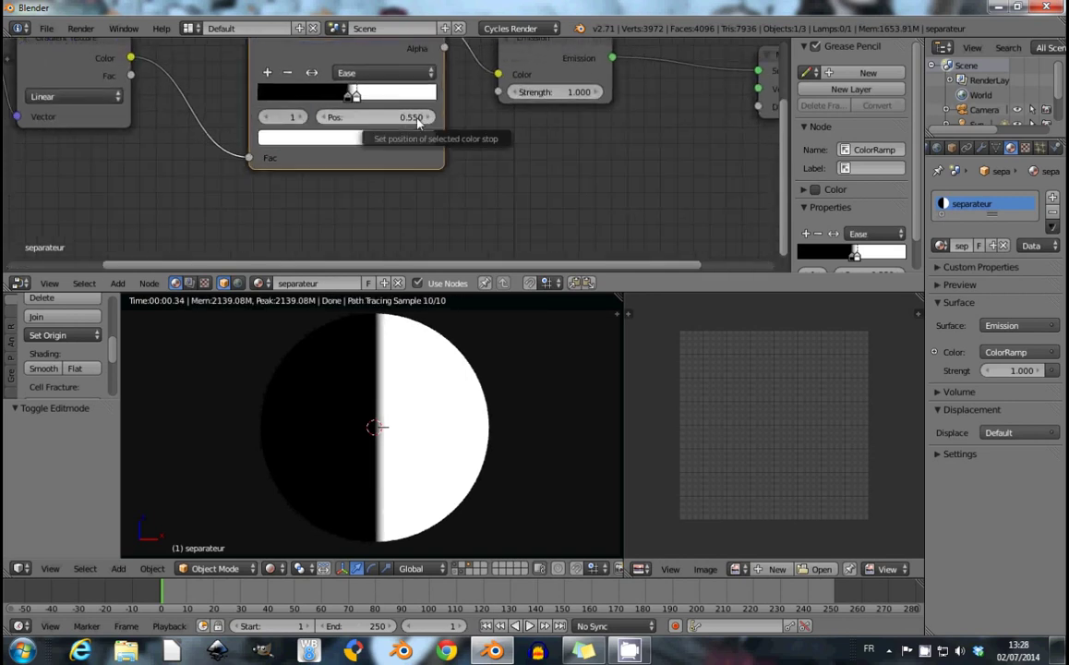
{"action": "left_click", "coordinate": [378, 119]}
{"action": "type", "text": "0.6"}
{"action": "key", "text": "Return"}
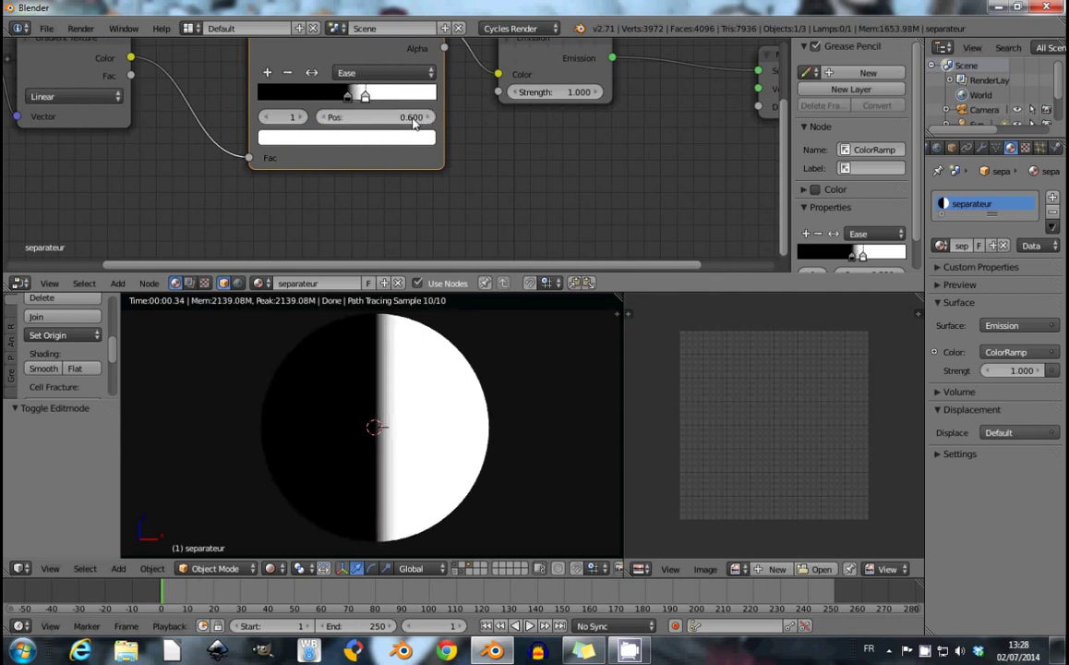
{"action": "left_click", "coordinate": [365, 74]}
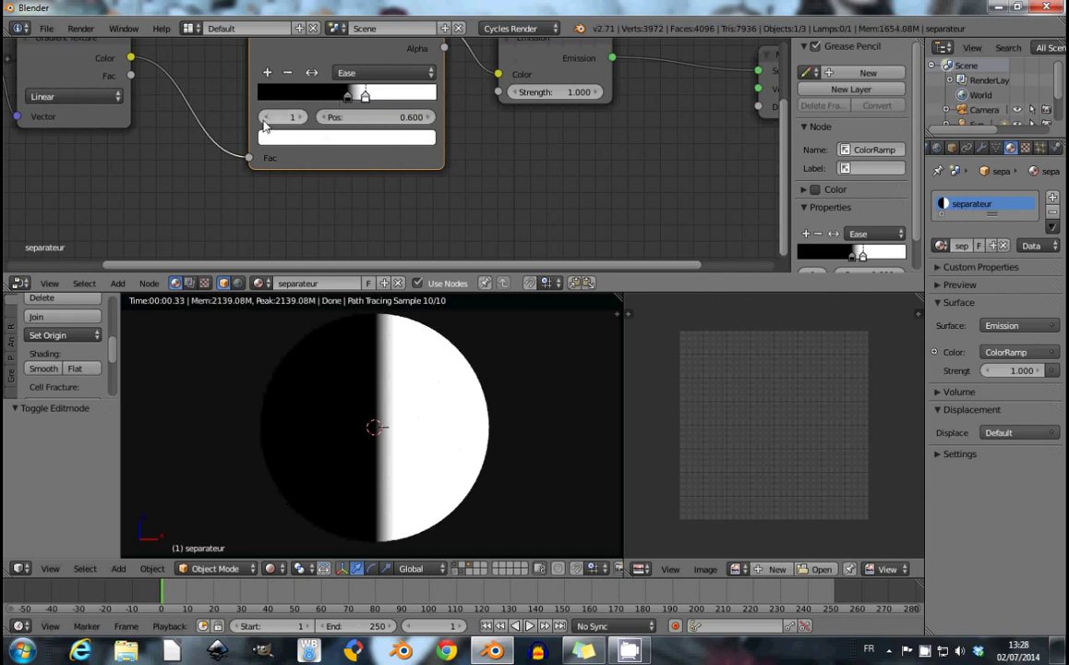
{"action": "key", "text": "Home"}
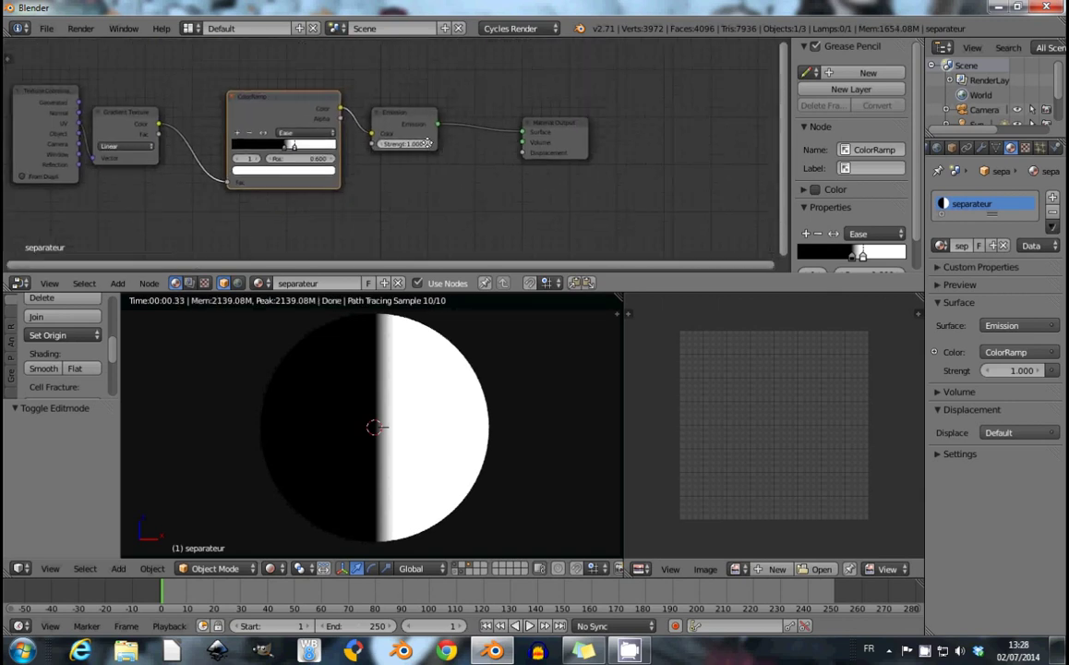
{"action": "left_click", "coordinate": [379, 116]}
{"action": "scroll", "coordinate": [407, 179], "scroll_direction": "down", "scroll_amount": 2}
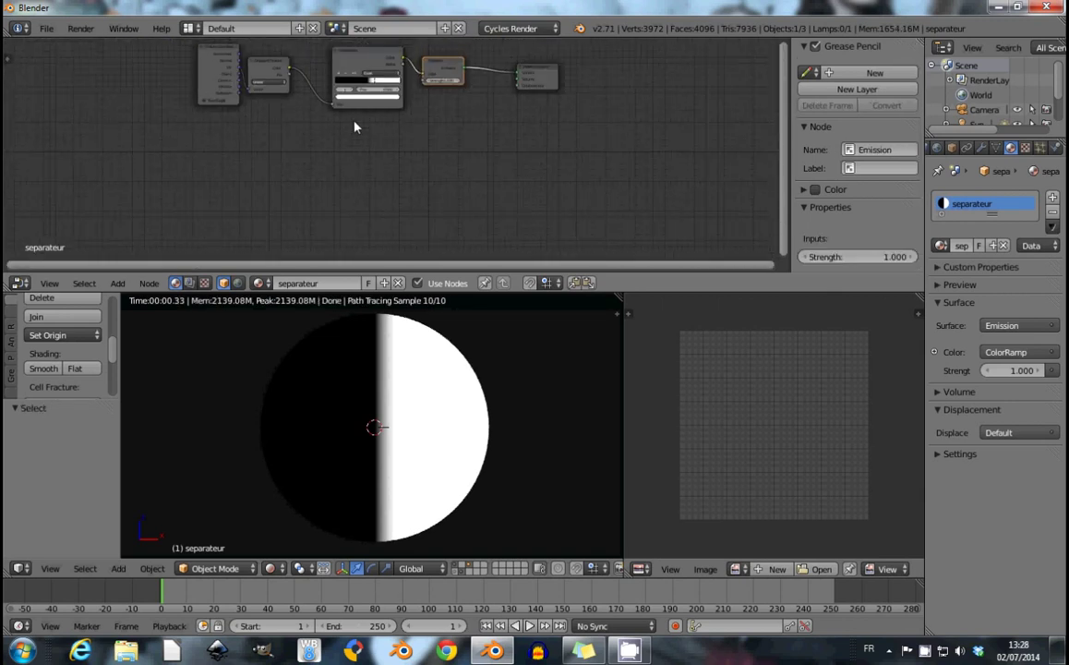
Add Transparent BSDF, Refraction BSDF and Mix Shader nodes below the ColorRamp.
{"action": "key", "text": "shift+a"}
{"action": "mouse_move", "coordinate": [329, 101]}
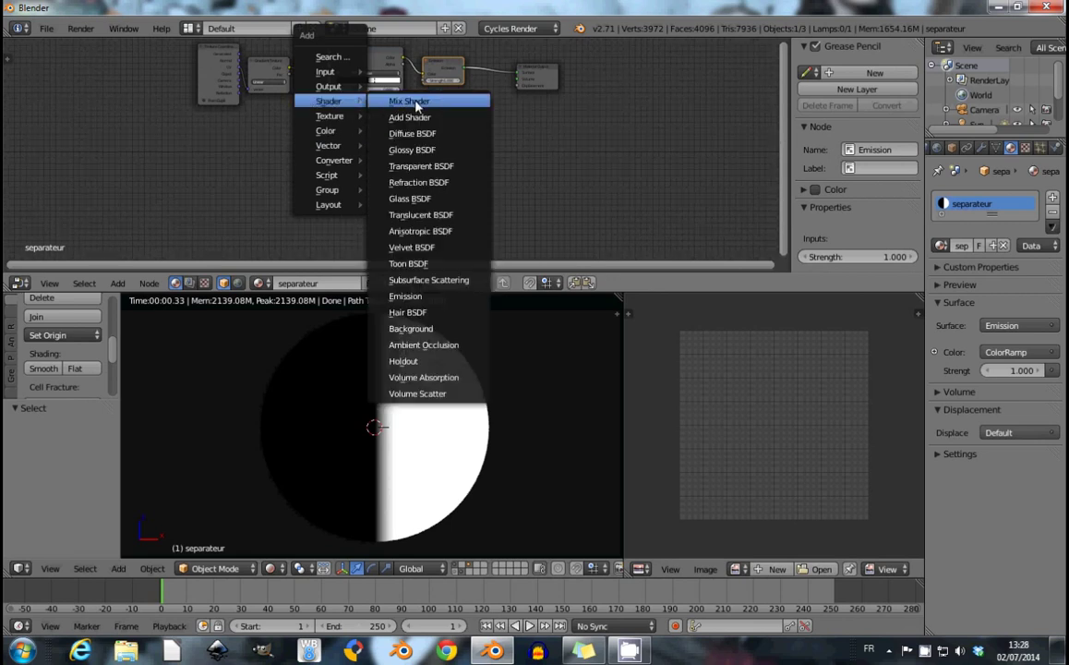
{"action": "left_click", "coordinate": [418, 170]}
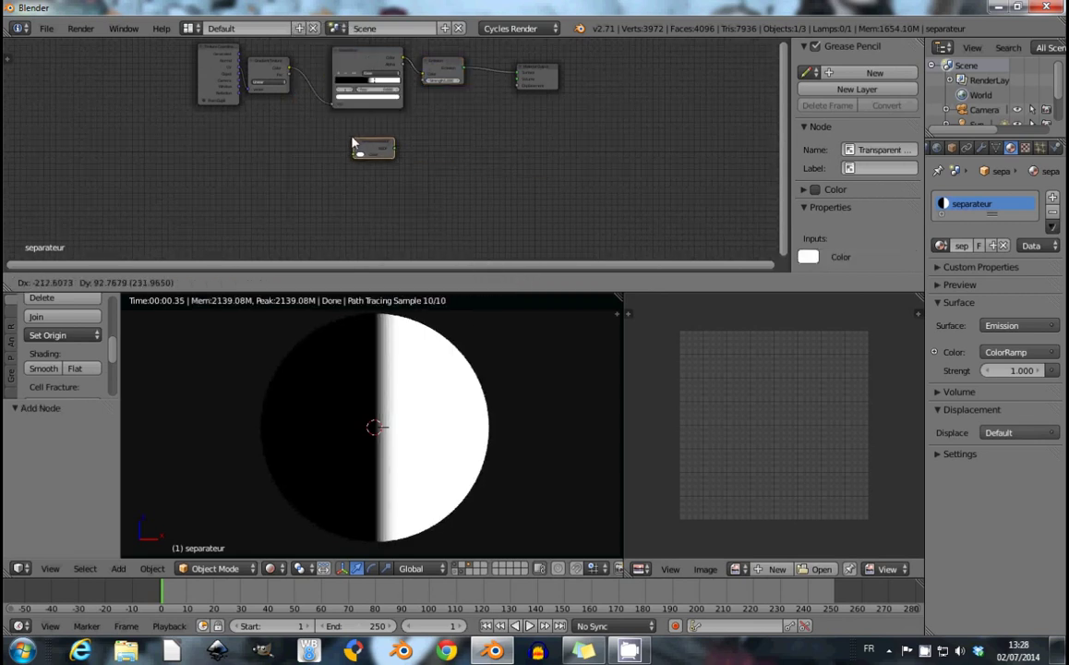
{"action": "left_click", "coordinate": [354, 134]}
{"action": "key", "text": "shift+a"}
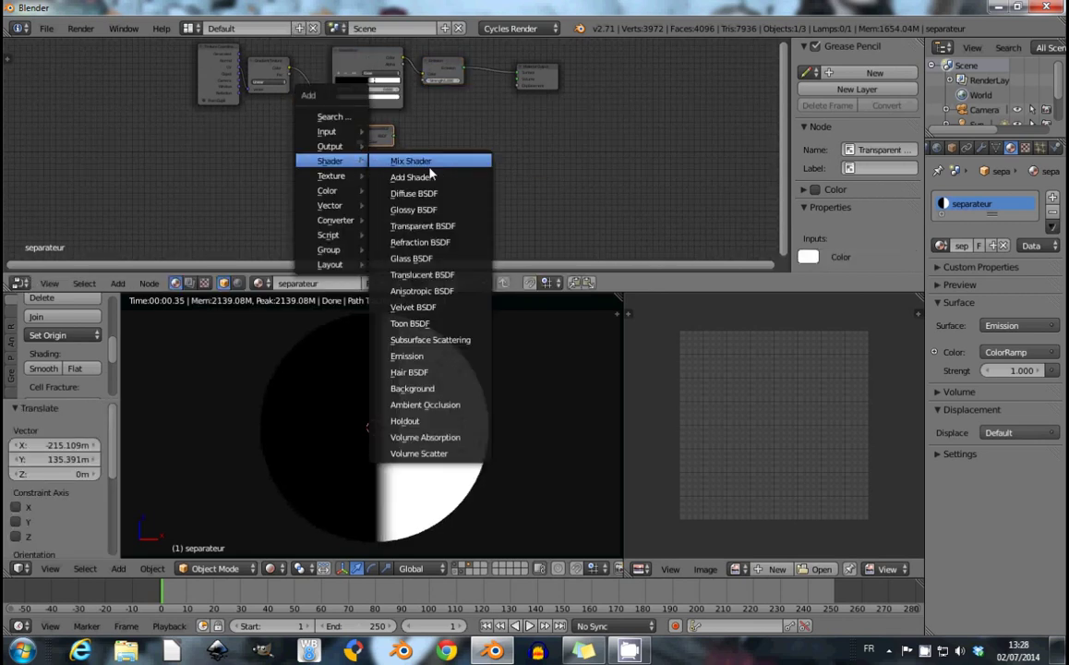
{"action": "left_click", "coordinate": [434, 242]}
{"action": "left_click", "coordinate": [368, 164]}
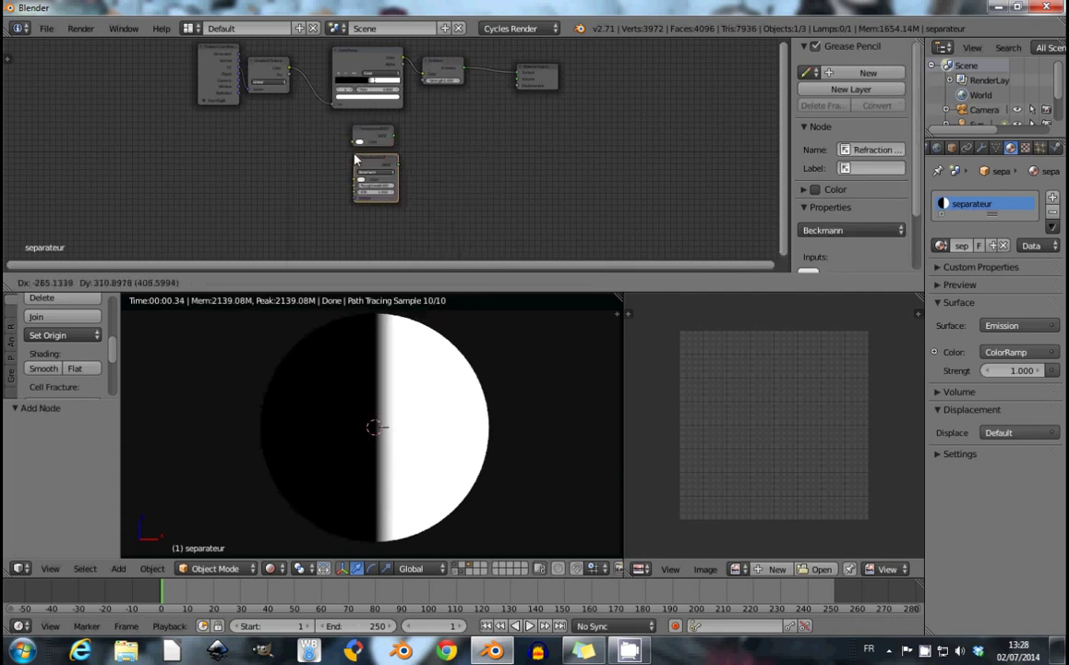
{"action": "scroll", "coordinate": [432, 157], "scroll_direction": "up", "scroll_amount": 2}
{"action": "scroll", "coordinate": [392, 148], "scroll_direction": "down", "scroll_amount": 2}
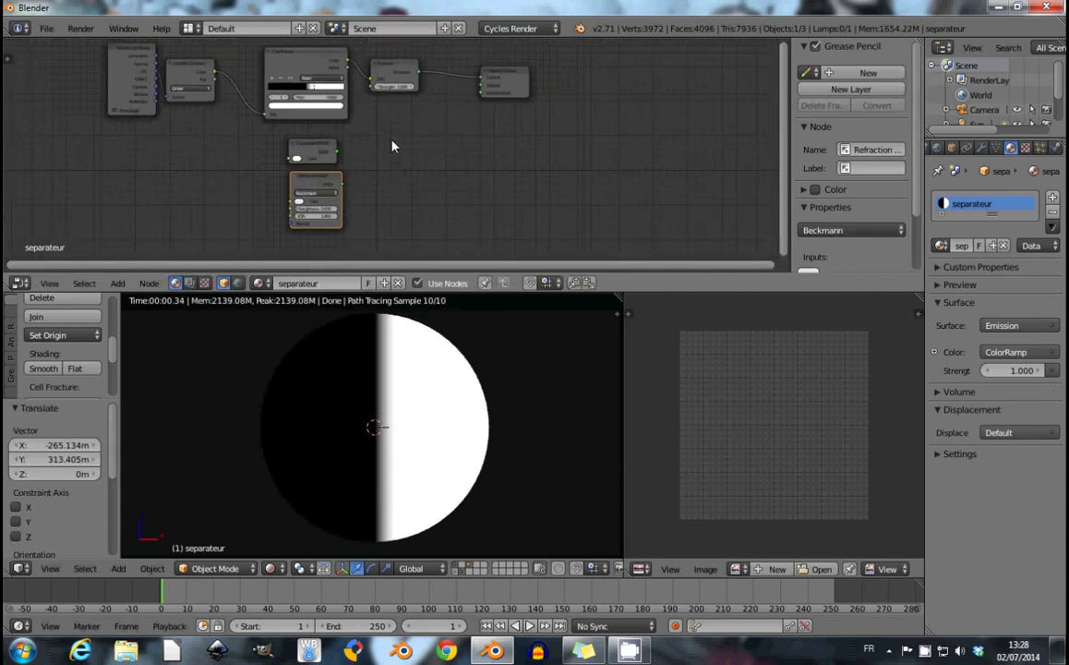
{"action": "key", "text": "shift+a"}
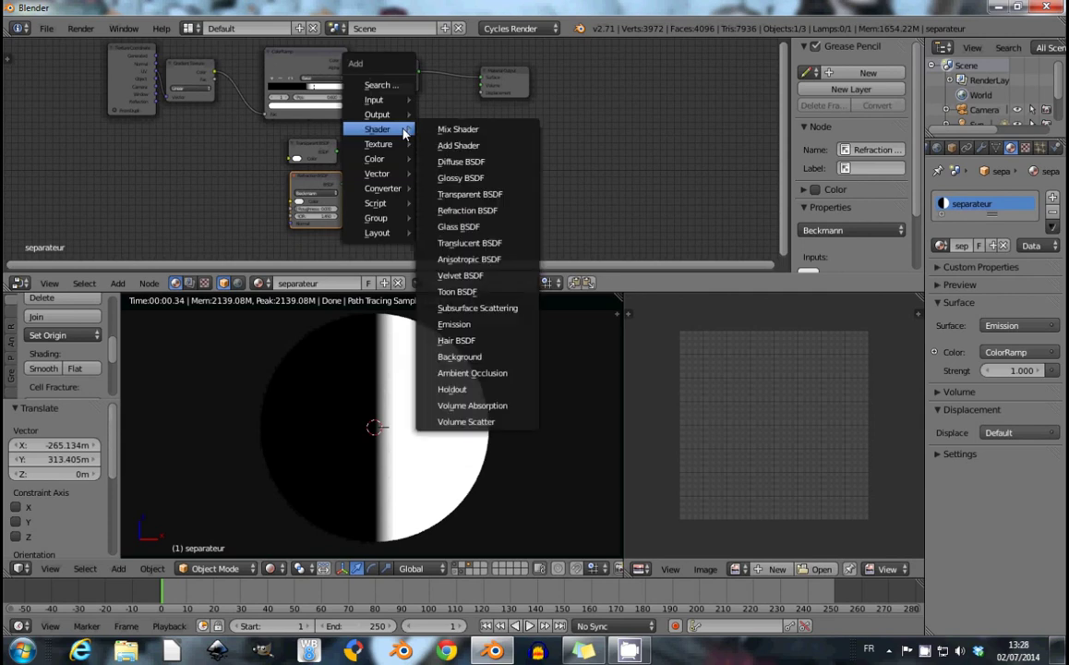
{"action": "left_click", "coordinate": [407, 120]}
{"action": "left_click", "coordinate": [382, 145]}
{"action": "scroll", "coordinate": [381, 145], "scroll_direction": "up", "scroll_amount": 3}
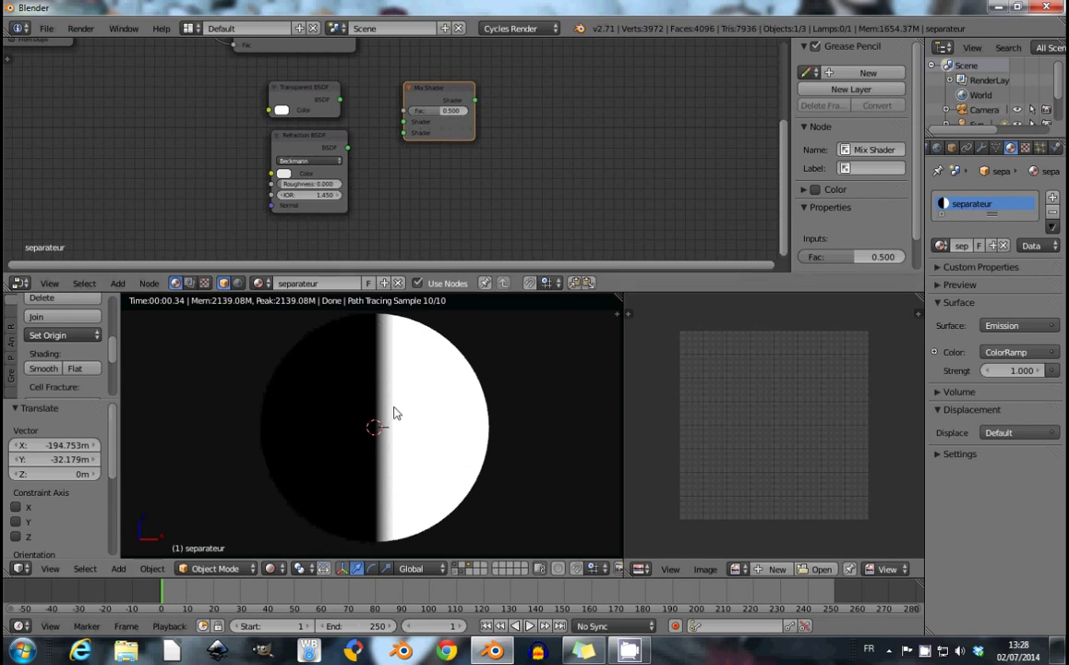
Wire Refraction into the Mix Shader's upper input and Transparent into its lower input.
{"action": "mouse_move", "coordinate": [340, 100]}
{"action": "left_mouse_down"}
{"action": "mouse_move", "coordinate": [380, 138]}
{"action": "mouse_move", "coordinate": [405, 134]}
{"action": "left_mouse_up"}
{"action": "left_click_drag", "start_coordinate": [305, 88], "coordinate": [291, 236]}
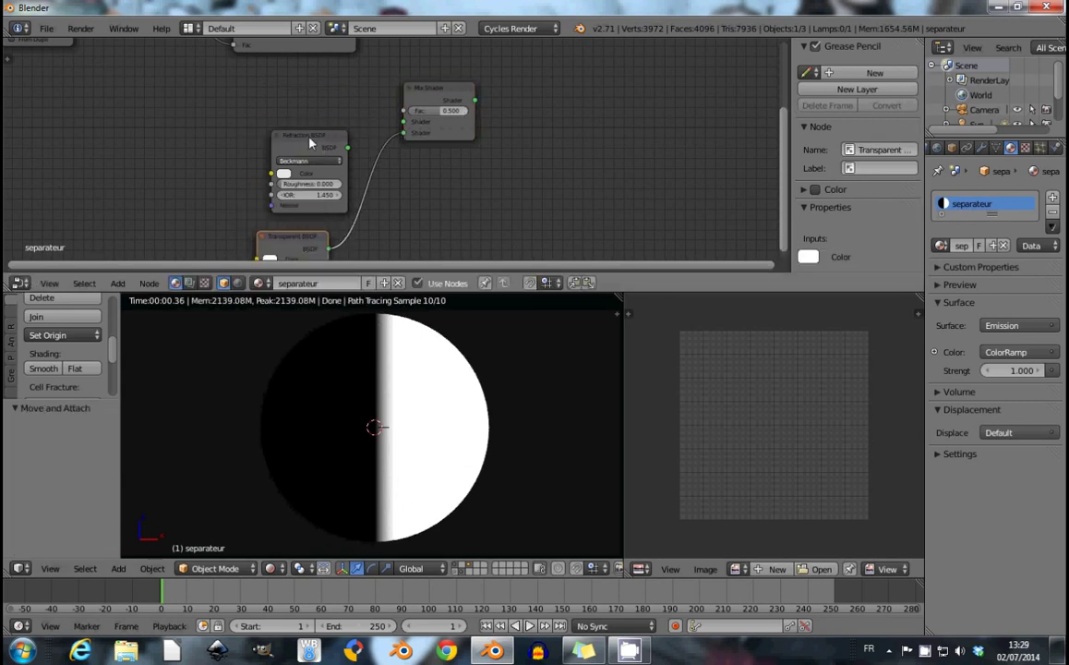
{"action": "left_click_drag", "start_coordinate": [303, 135], "coordinate": [288, 98]}
{"action": "left_click_drag", "start_coordinate": [283, 236], "coordinate": [286, 185]}
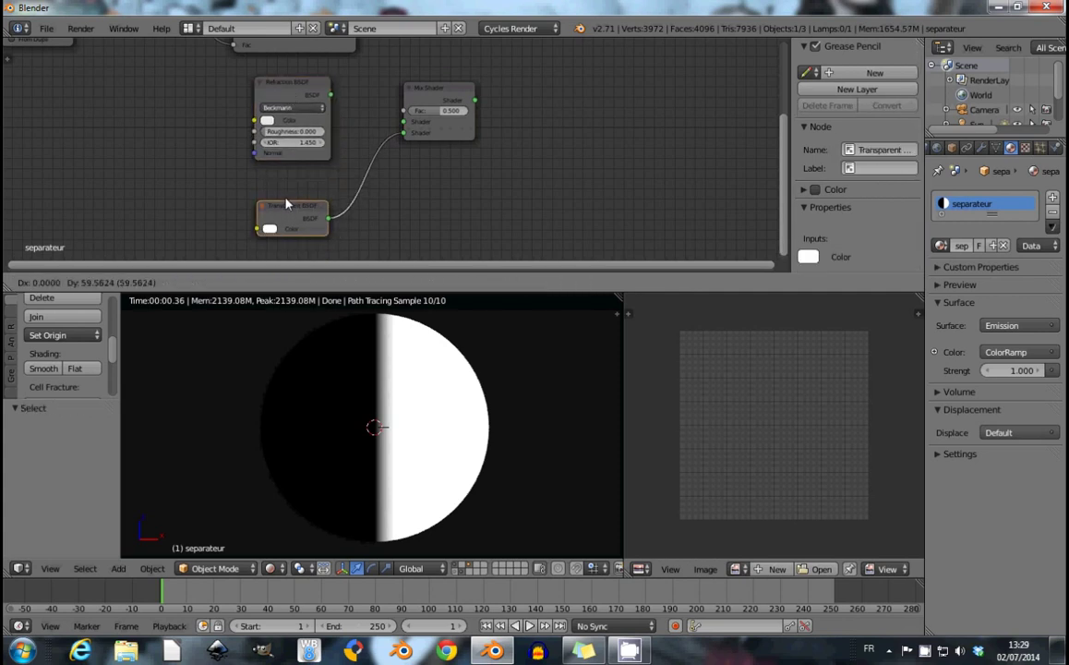
{"action": "left_click_drag", "start_coordinate": [328, 94], "coordinate": [403, 121]}
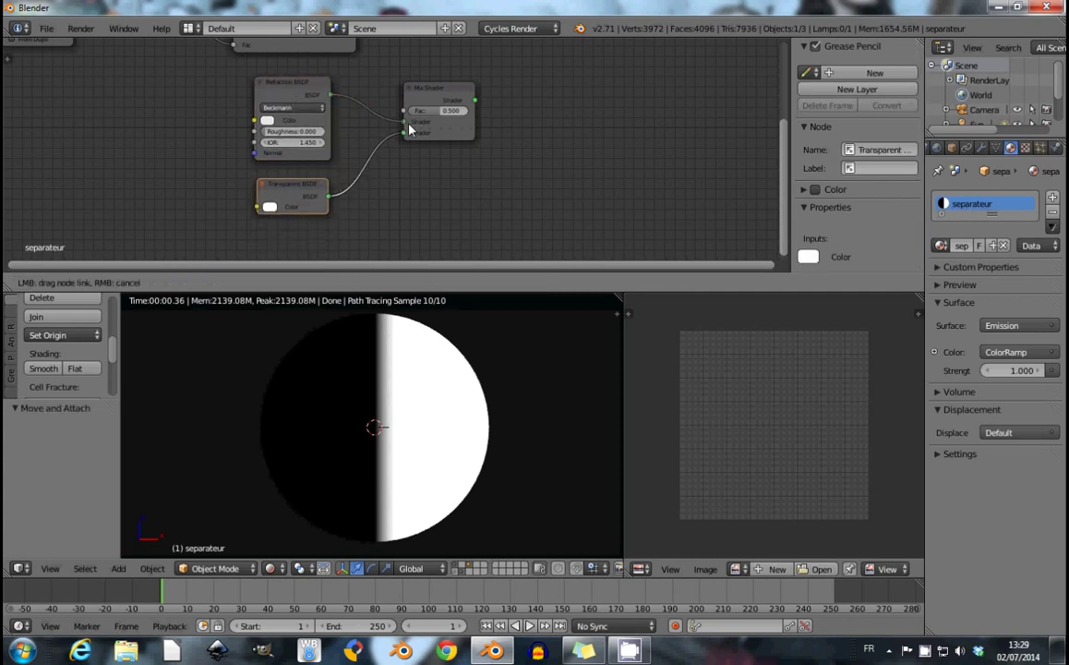
{"action": "scroll", "coordinate": [425, 146], "scroll_direction": "up", "scroll_amount": 1}
{"action": "scroll", "coordinate": [430, 150], "scroll_direction": "up", "scroll_amount": 1}
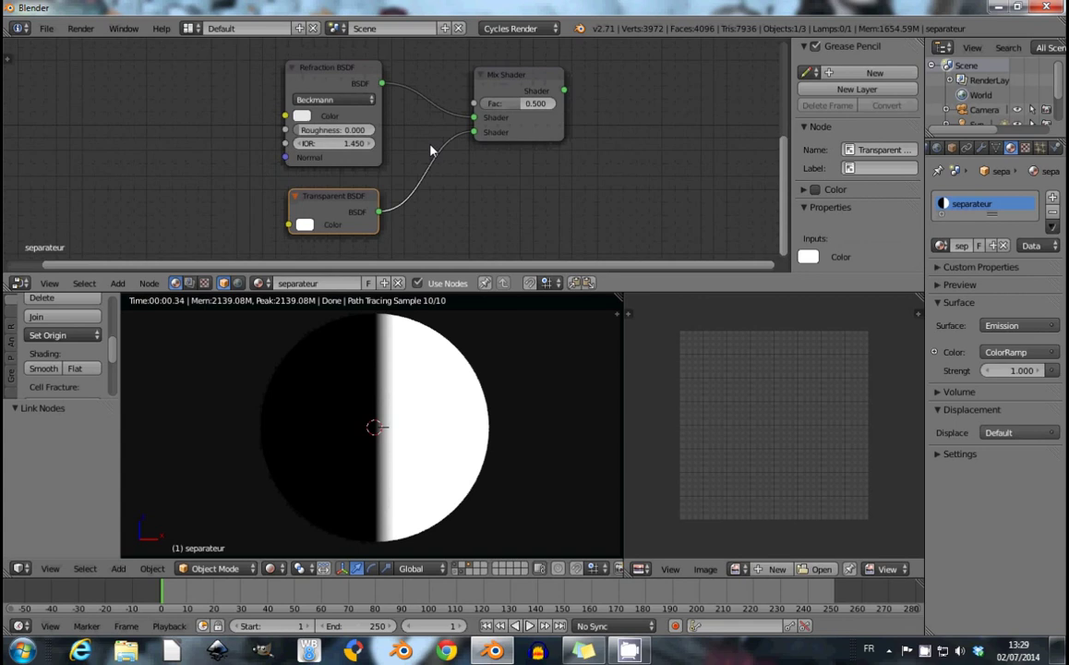
Keep the Refraction colour pure white and set its IOR to 1.000.
{"action": "left_click", "coordinate": [321, 121]}
{"action": "left_click", "coordinate": [353, 143]}
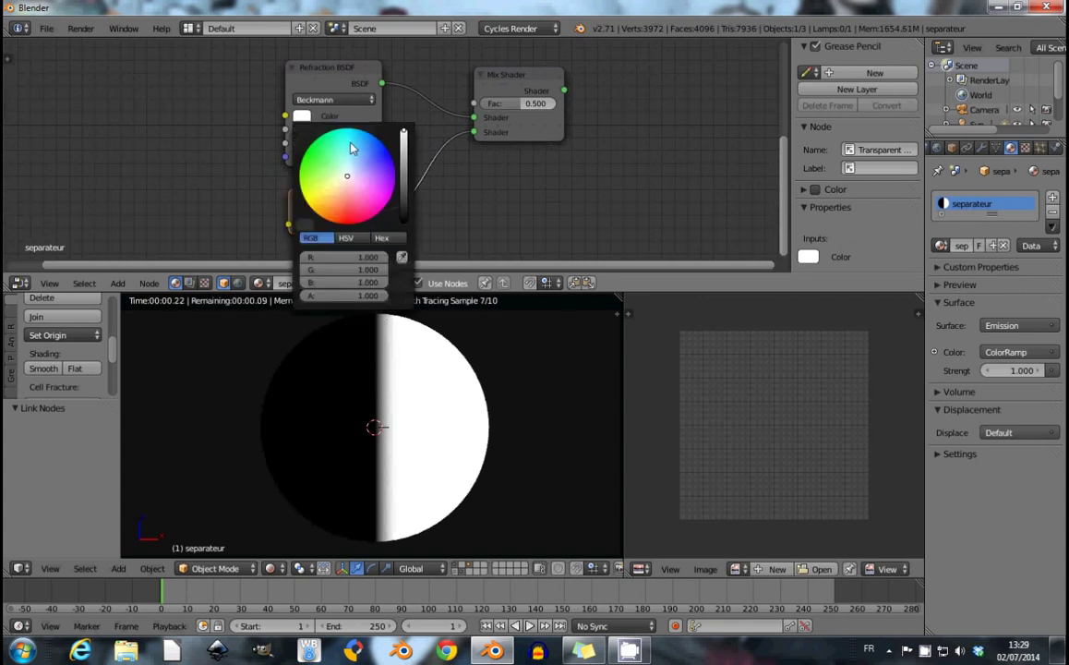
{"action": "left_click", "coordinate": [335, 144]}
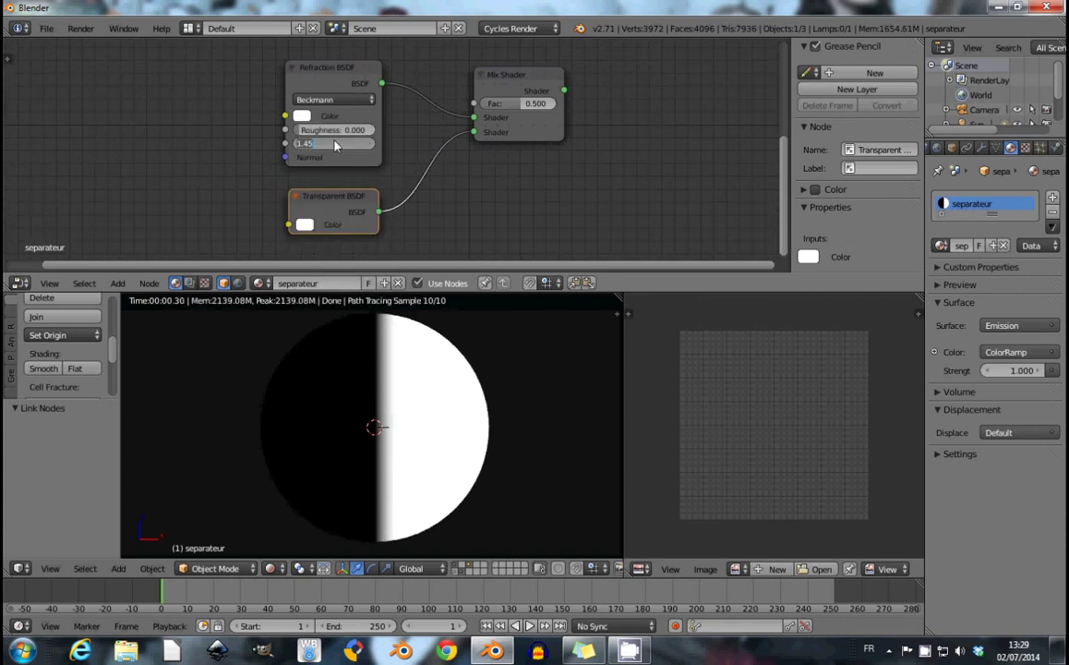
{"action": "key", "text": "Return"}
{"action": "scroll", "coordinate": [443, 119], "scroll_direction": "down", "scroll_amount": 3}
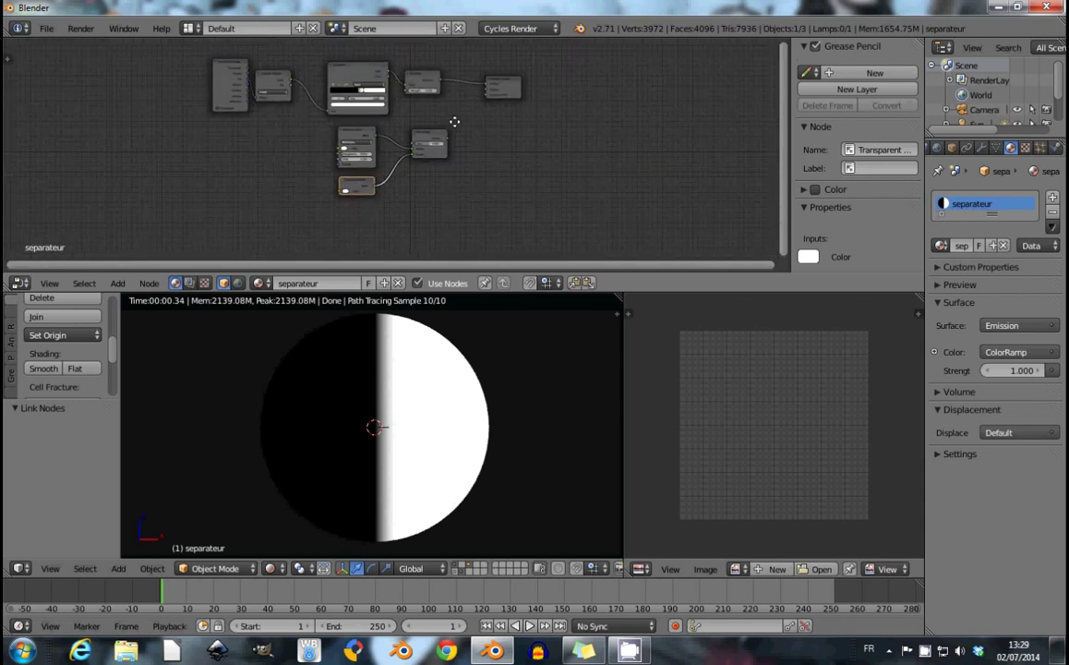
Link the Mix Shader to the Material Output Surface and ColorRamp Color to Mix Fac.
{"action": "middle_click_drag", "start_coordinate": [454, 121], "coordinate": [439, 135]}
{"action": "left_click_drag", "start_coordinate": [434, 151], "coordinate": [472, 102]}
{"action": "scroll", "coordinate": [395, 89], "scroll_direction": "up", "scroll_amount": 1}
{"action": "scroll", "coordinate": [394, 89], "scroll_direction": "up", "scroll_amount": 2}
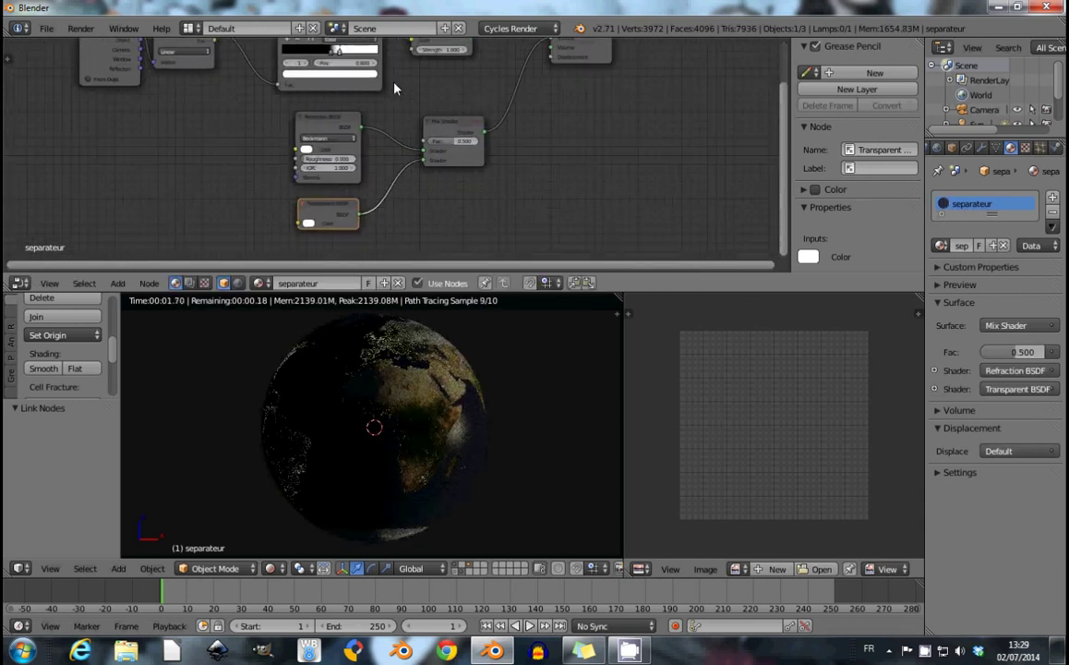
{"action": "middle_click_drag", "start_coordinate": [395, 89], "coordinate": [373, 120]}
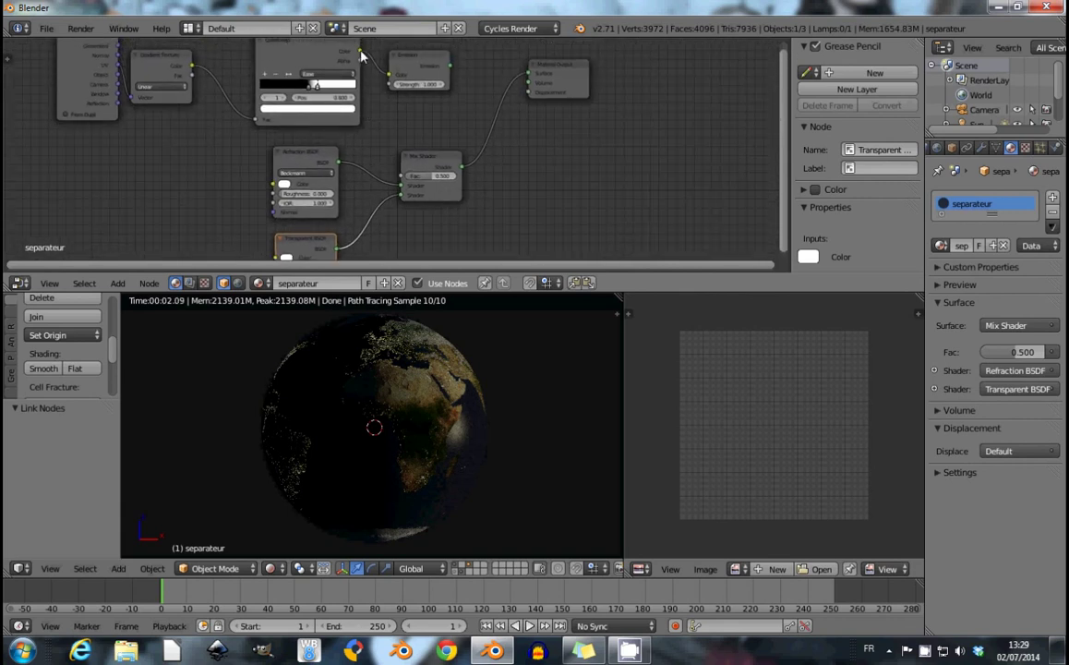
{"action": "left_click_drag", "start_coordinate": [359, 53], "coordinate": [400, 177]}
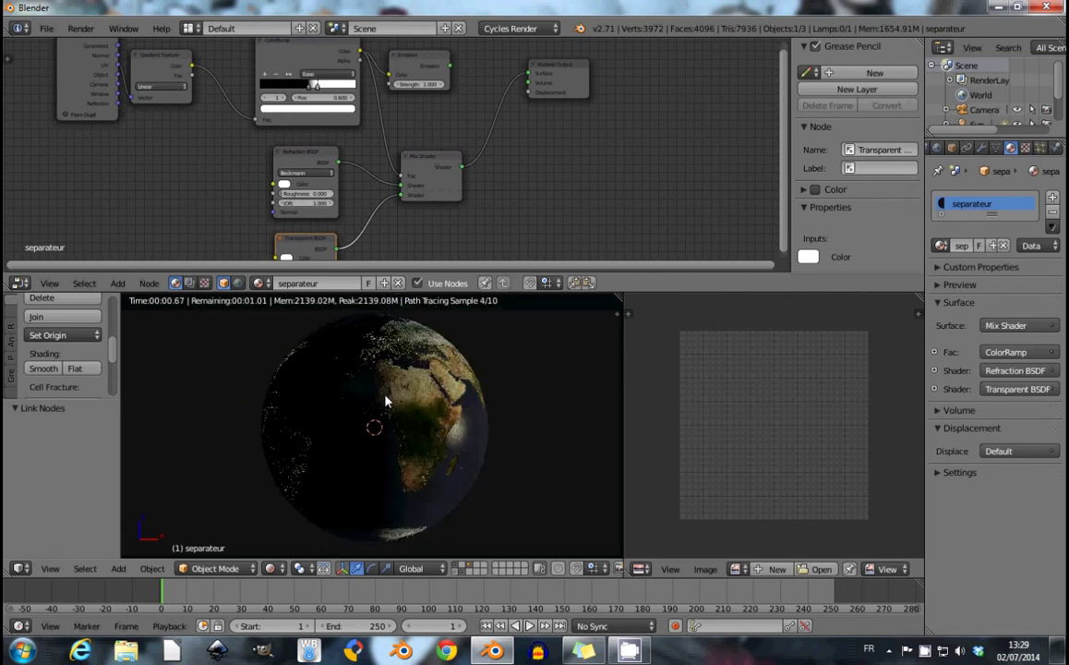
{"action": "left_click", "coordinate": [417, 66]}
Delete the unused Emission node and select the Earth object terre.
{"action": "key", "text": "x"}
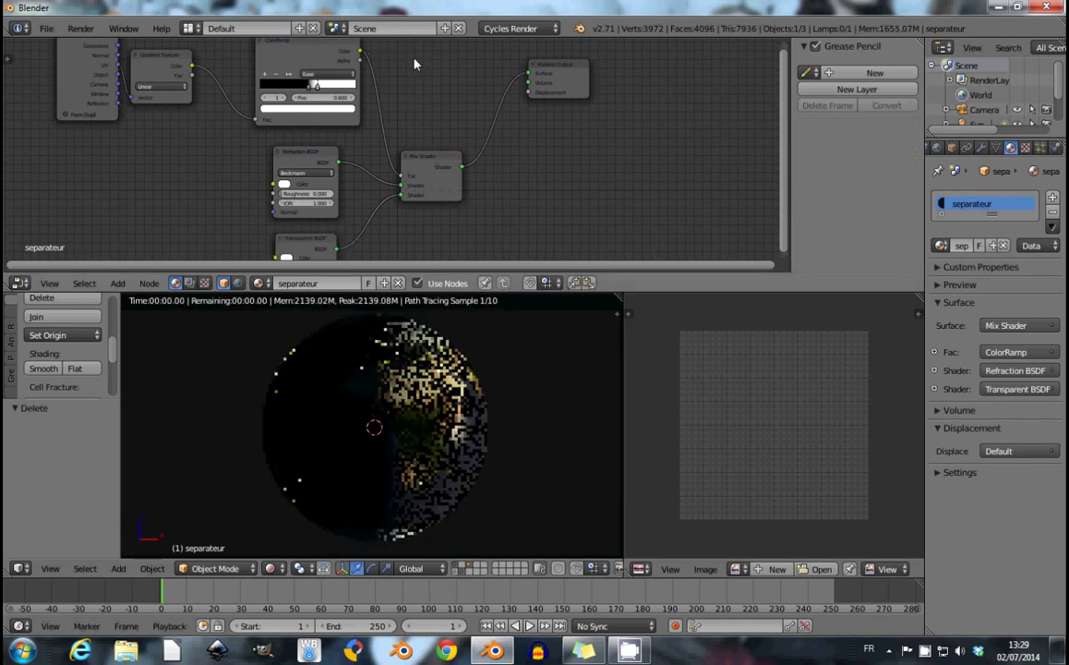
{"action": "right_click", "coordinate": [420, 376]}
{"action": "scroll", "coordinate": [522, 181], "scroll_direction": "down", "scroll_amount": 2}
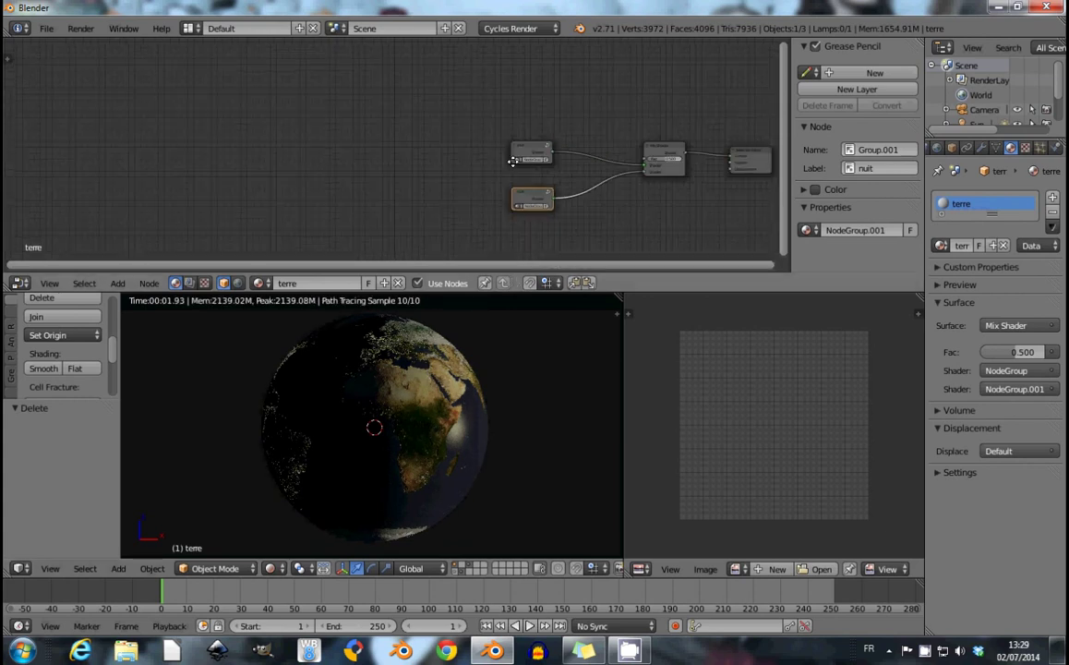
{"action": "middle_click_drag", "start_coordinate": [509, 190], "coordinate": [274, 164]}
{"action": "scroll", "coordinate": [304, 138], "scroll_direction": "up", "scroll_amount": 2}
Add a Light Path node and connect Is Transmission Ray to terre's Mix Shader Fac.
{"action": "key", "text": "shift+a"}
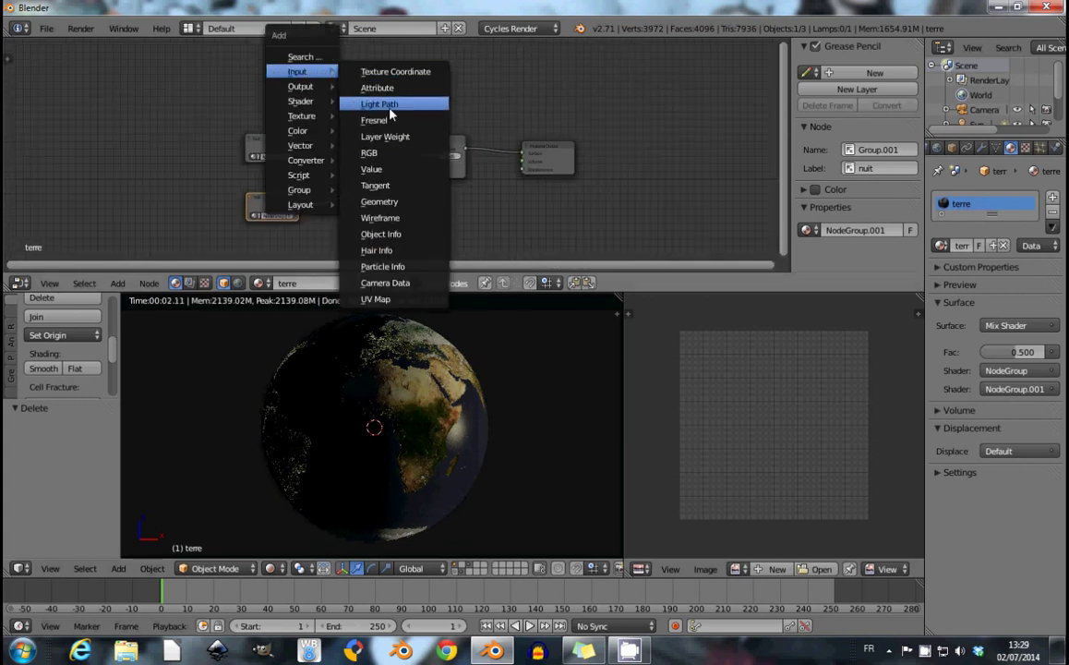
{"action": "left_click", "coordinate": [374, 103]}
{"action": "left_click", "coordinate": [328, 38]}
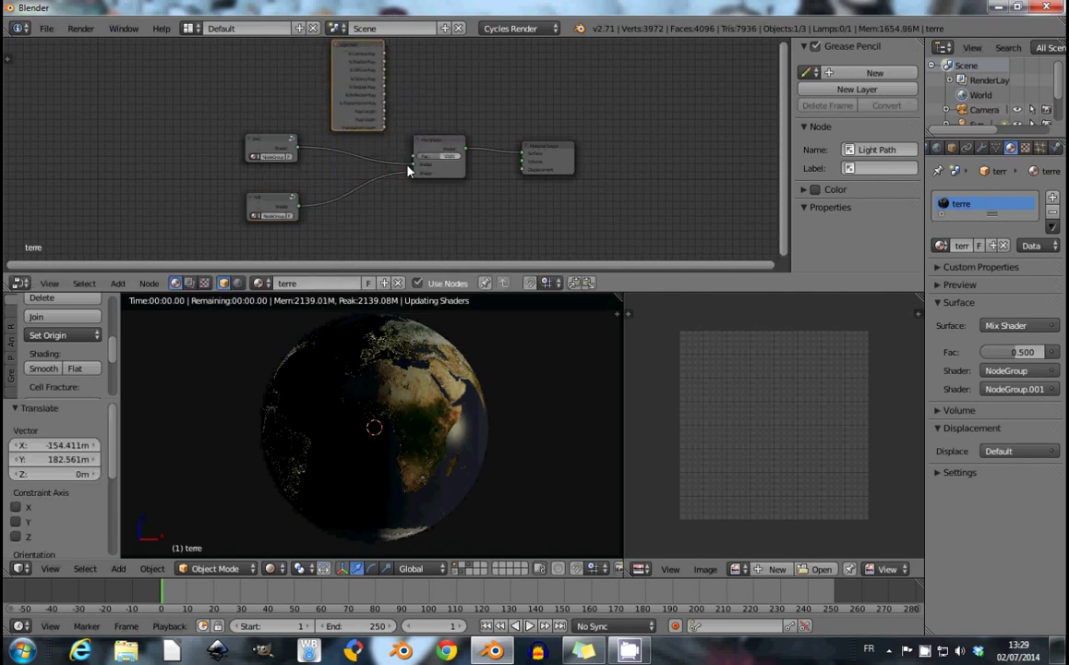
{"action": "scroll", "coordinate": [389, 148], "scroll_direction": "up", "scroll_amount": 1}
{"action": "middle_click_drag", "start_coordinate": [389, 148], "coordinate": [327, 143]}
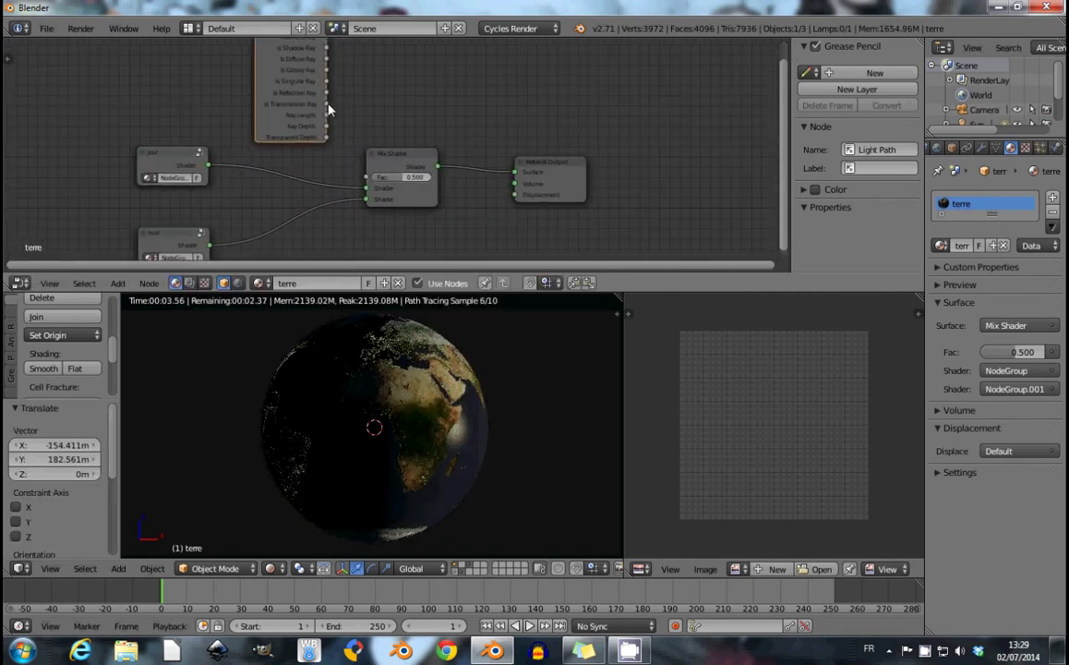
{"action": "left_click_drag", "start_coordinate": [326, 103], "coordinate": [366, 176]}
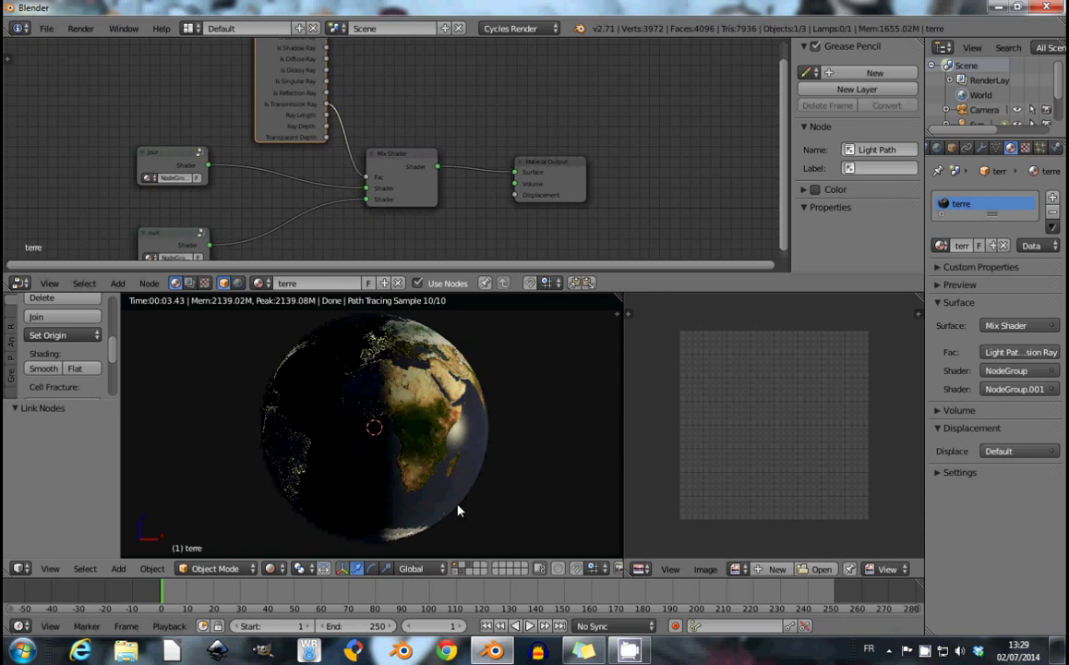
{"action": "scroll", "coordinate": [459, 511], "scroll_direction": "up", "scroll_amount": 2}
{"action": "scroll", "coordinate": [459, 511], "scroll_direction": "down", "scroll_amount": 1}
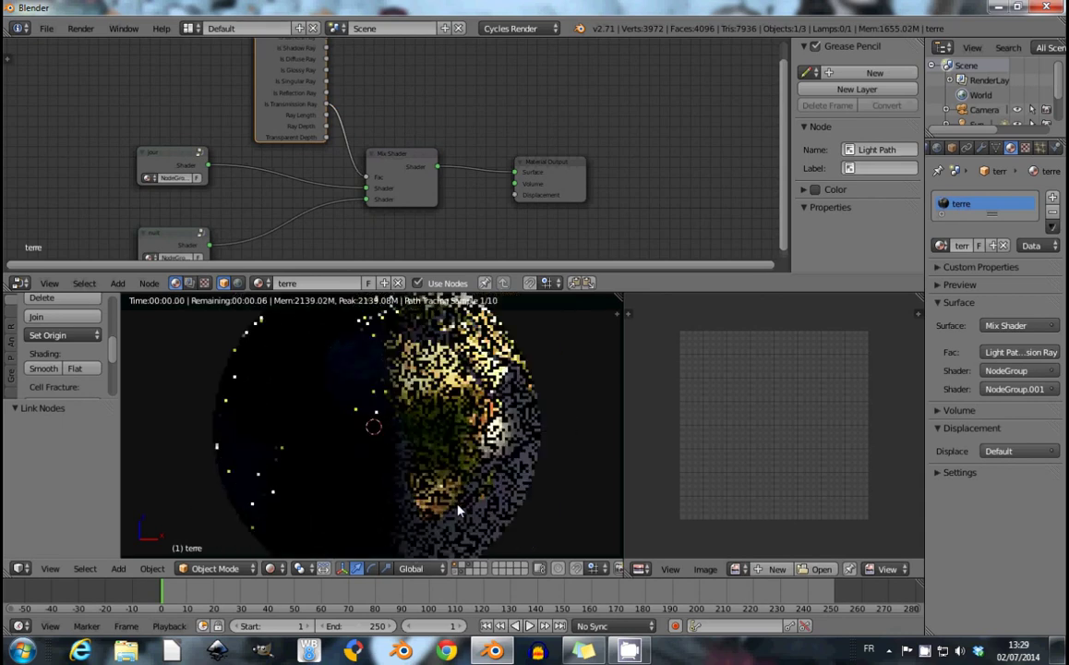
{"action": "scroll", "coordinate": [458, 510], "scroll_direction": "down", "scroll_amount": 2}
{"action": "key", "text": "z"}
{"action": "scroll", "coordinate": [452, 489], "scroll_direction": "down", "scroll_amount": 2}
Give the separateur sphere a Copy Location constraint targeting terre.
{"action": "scroll", "coordinate": [435, 445], "scroll_direction": "down", "scroll_amount": 1}
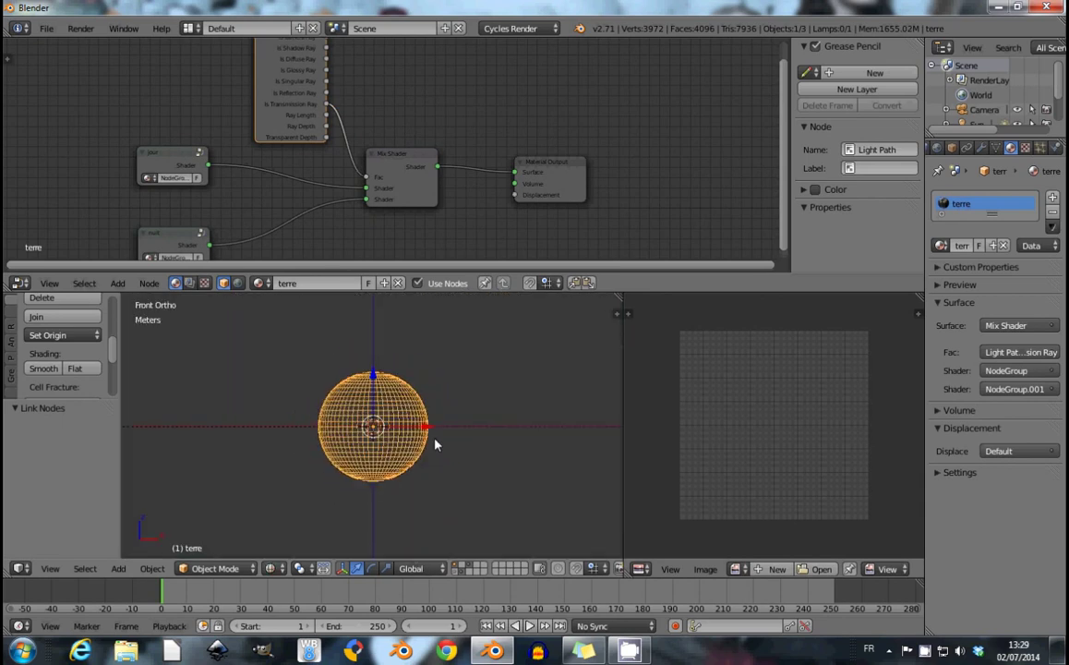
{"action": "scroll", "coordinate": [441, 434], "scroll_direction": "up", "scroll_amount": 5}
{"action": "right_click", "coordinate": [453, 414]}
{"action": "scroll", "coordinate": [443, 406], "scroll_direction": "down", "scroll_amount": 1}
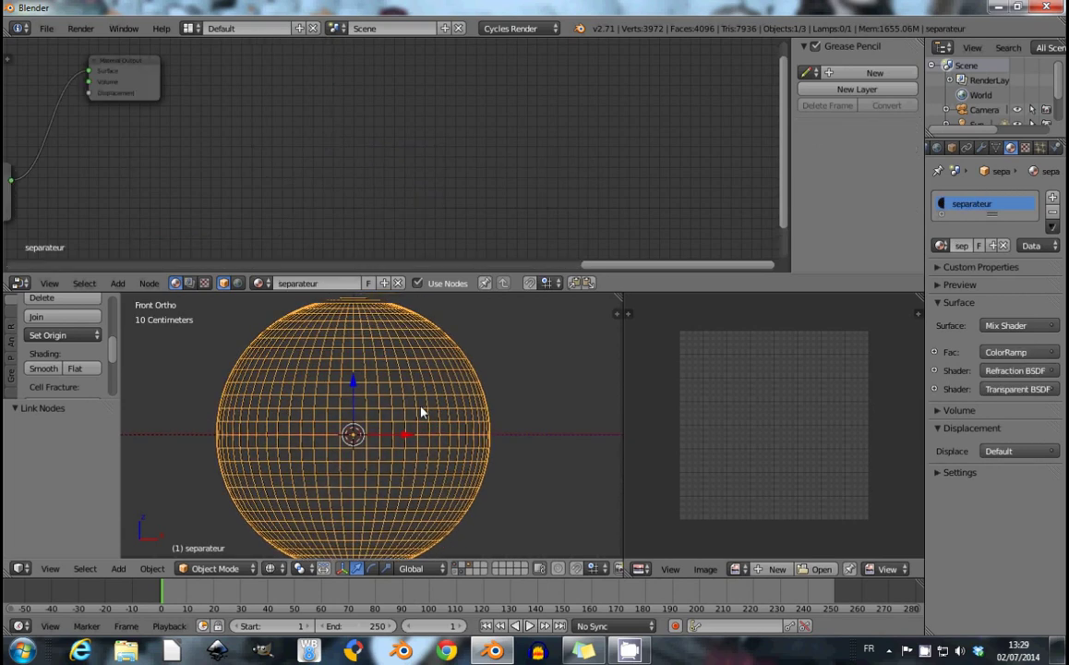
{"action": "scroll", "coordinate": [420, 410], "scroll_direction": "down", "scroll_amount": 3}
{"action": "scroll", "coordinate": [393, 420], "scroll_direction": "down", "scroll_amount": 2}
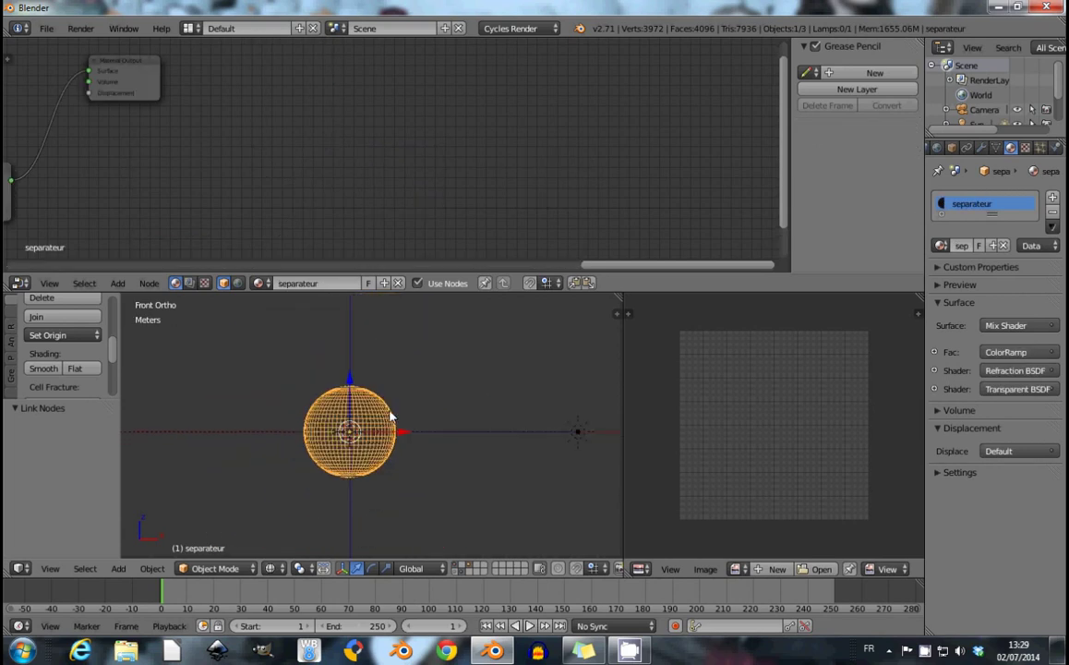
{"action": "left_click", "coordinate": [968, 149]}
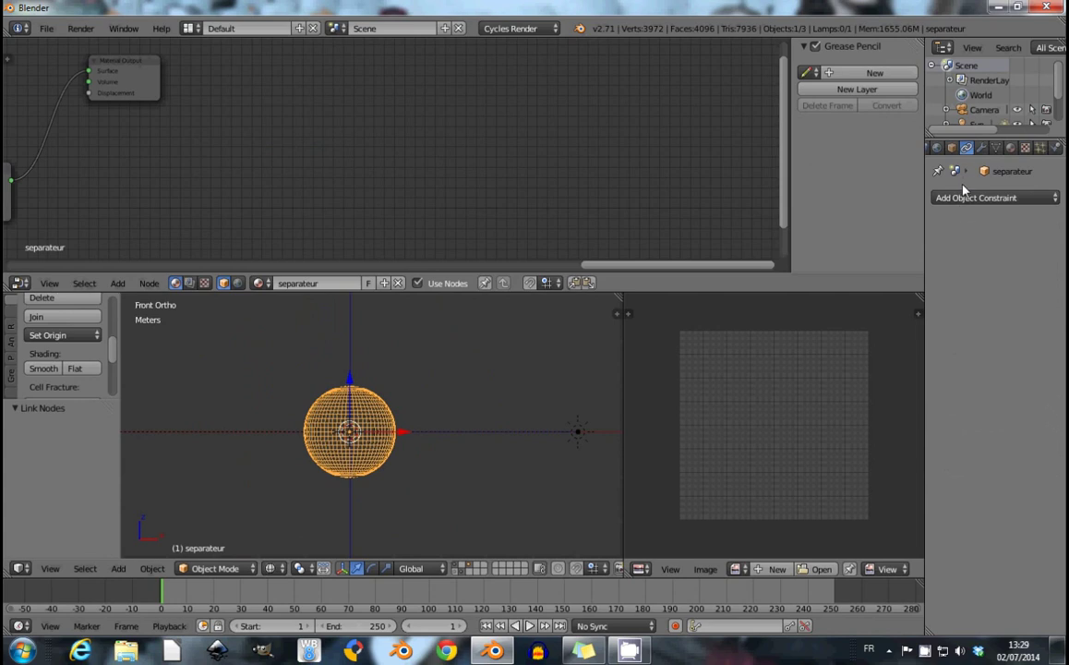
{"action": "left_click", "coordinate": [962, 198]}
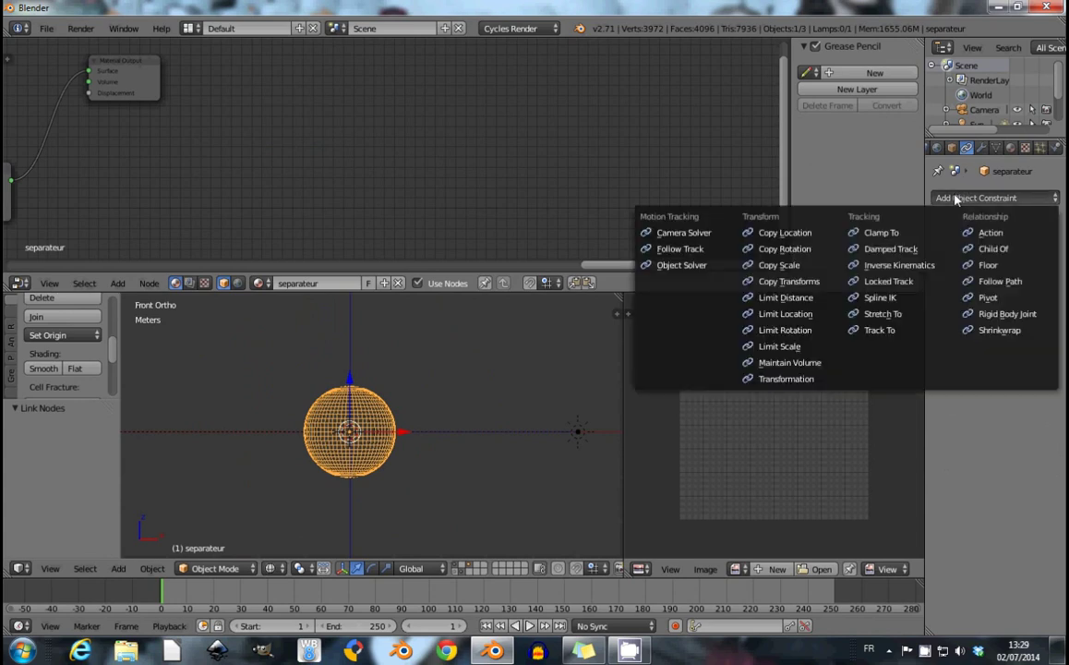
{"action": "left_click", "coordinate": [785, 233]}
{"action": "left_click", "coordinate": [1020, 252]}
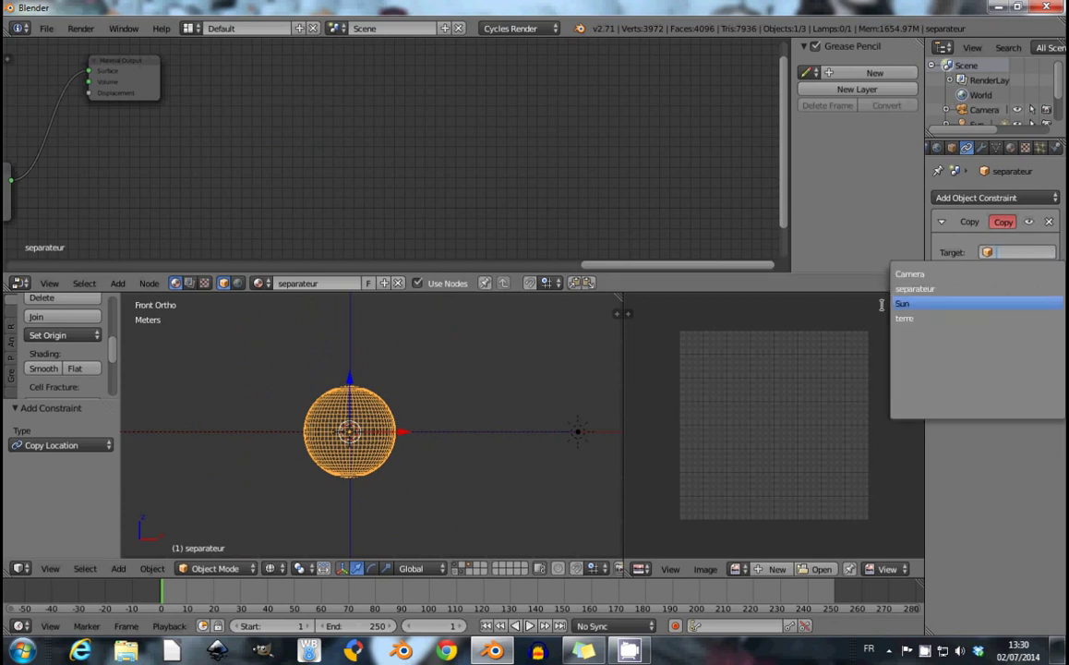
{"action": "left_click", "coordinate": [905, 318]}
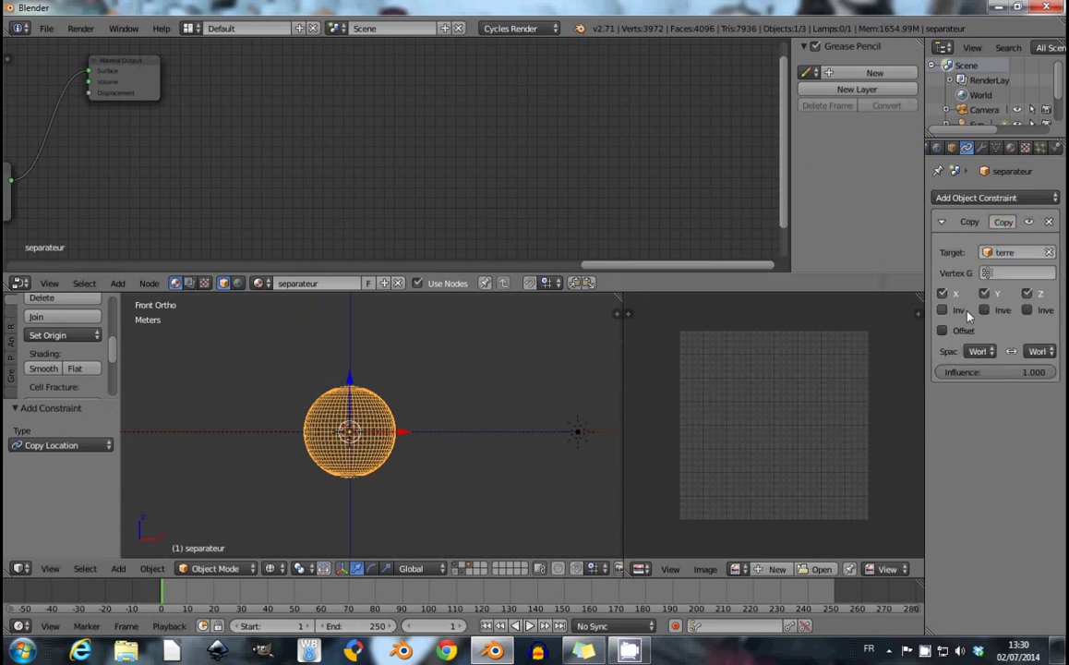
Add a Track To constraint on separateur targeting the Sun along the X axis.
{"action": "left_click", "coordinate": [960, 198]}
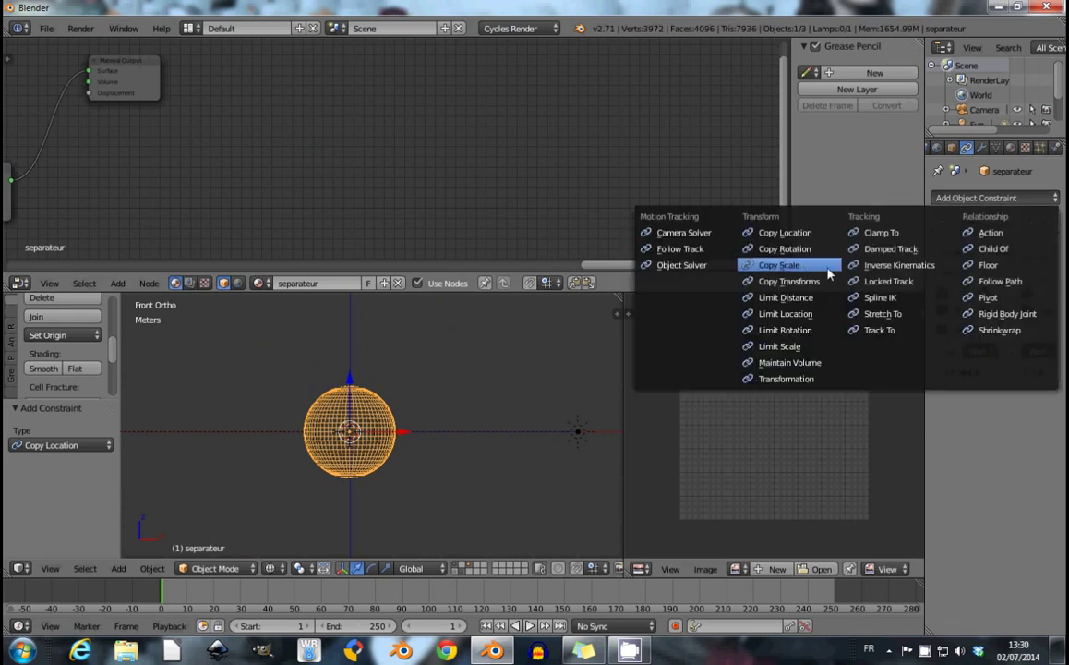
{"action": "left_click", "coordinate": [879, 330]}
{"action": "left_click", "coordinate": [1000, 431]}
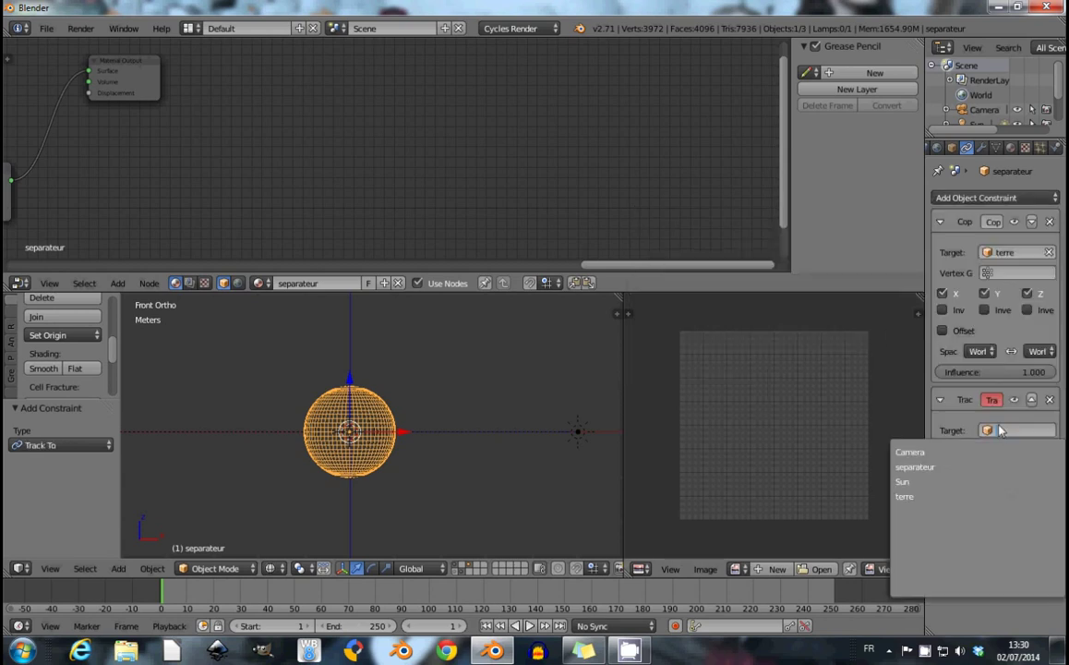
{"action": "left_click", "coordinate": [921, 481]}
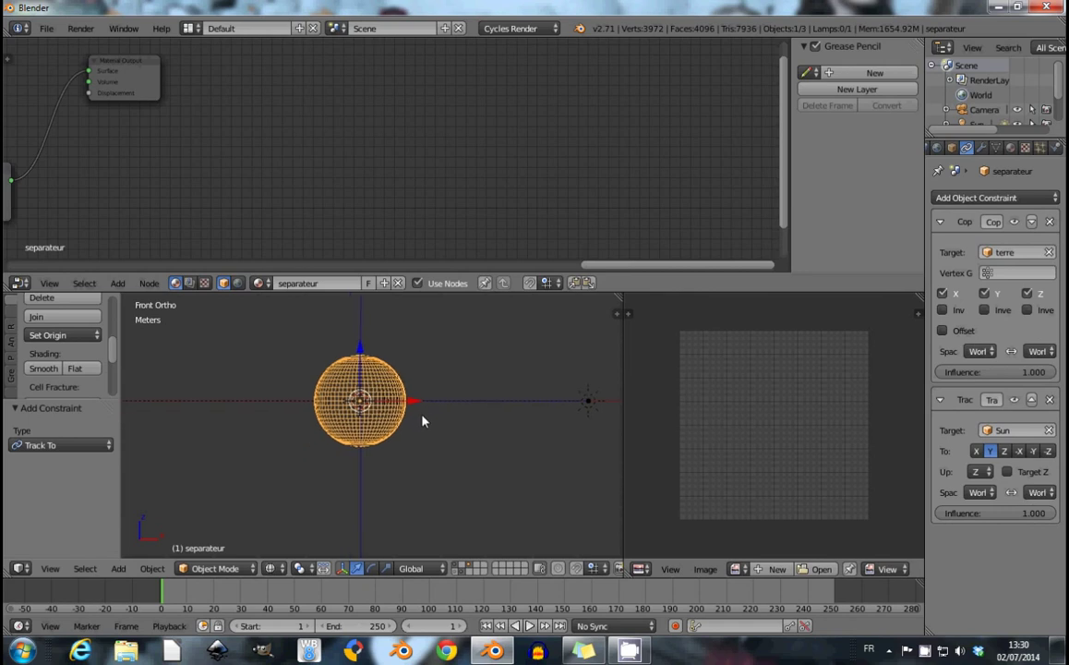
{"action": "scroll", "coordinate": [438, 428], "scroll_direction": "up", "scroll_amount": 4}
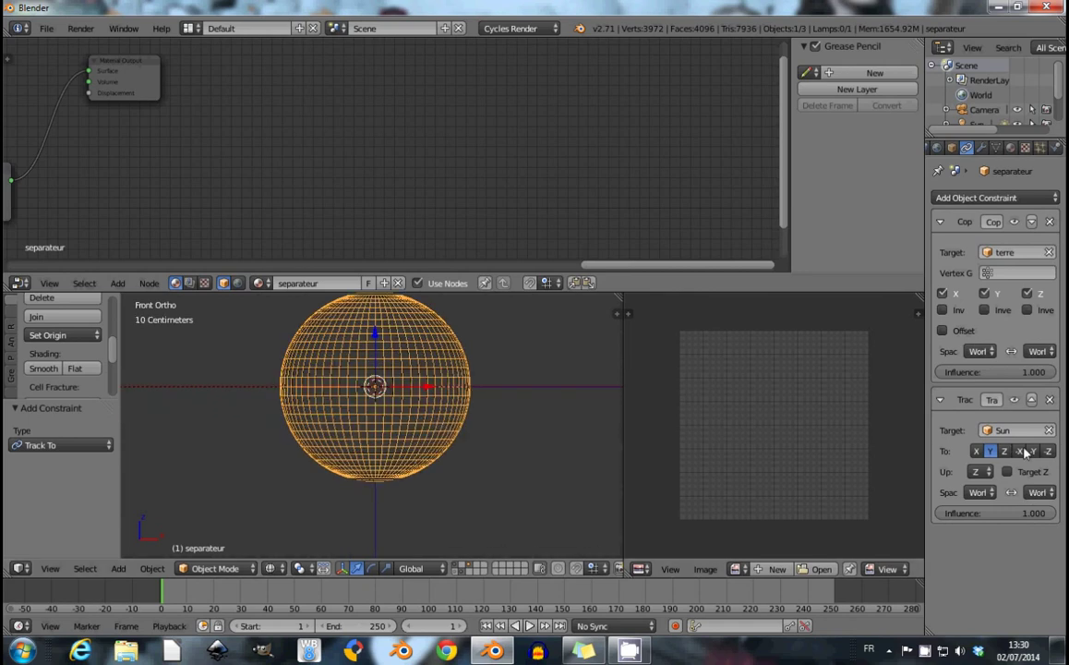
{"action": "left_click", "coordinate": [977, 451]}
Switch the viewport to Rendered shading and grab terre to test the constraints.
{"action": "left_click", "coordinate": [272, 568]}
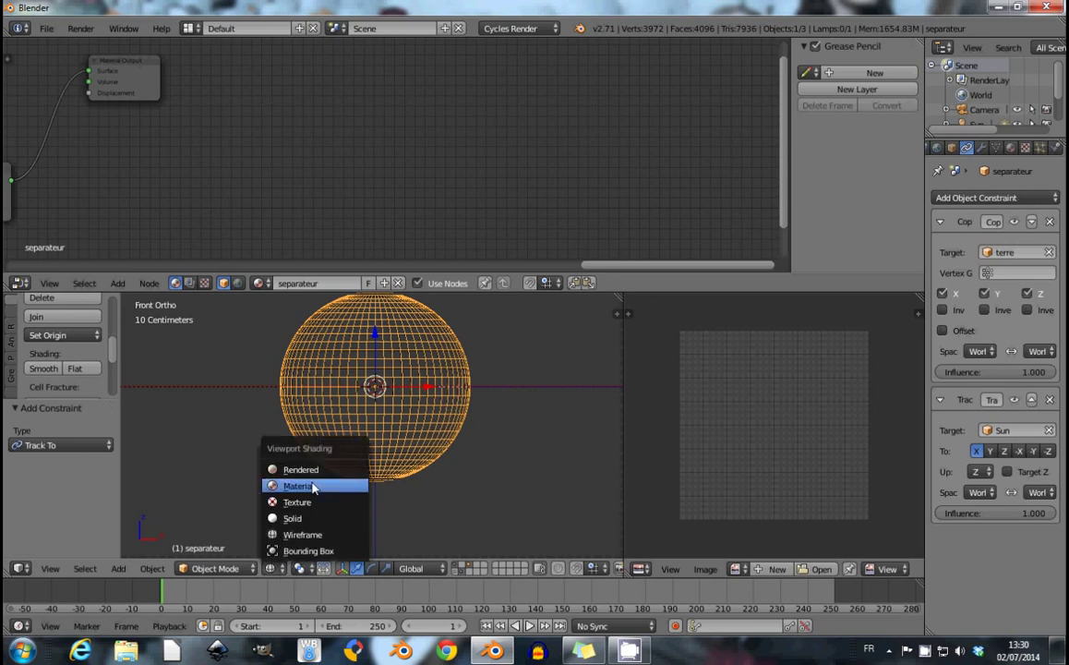
{"action": "left_click", "coordinate": [312, 471]}
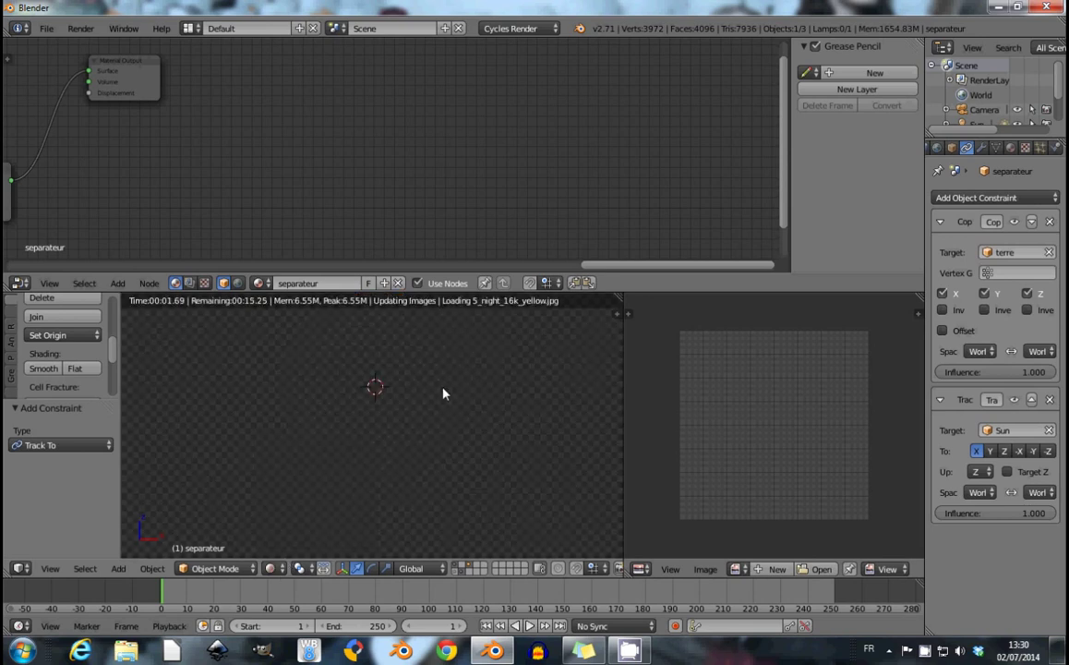
{"action": "scroll", "coordinate": [369, 397], "scroll_direction": "down", "scroll_amount": 5}
{"action": "right_click", "coordinate": [361, 397]}
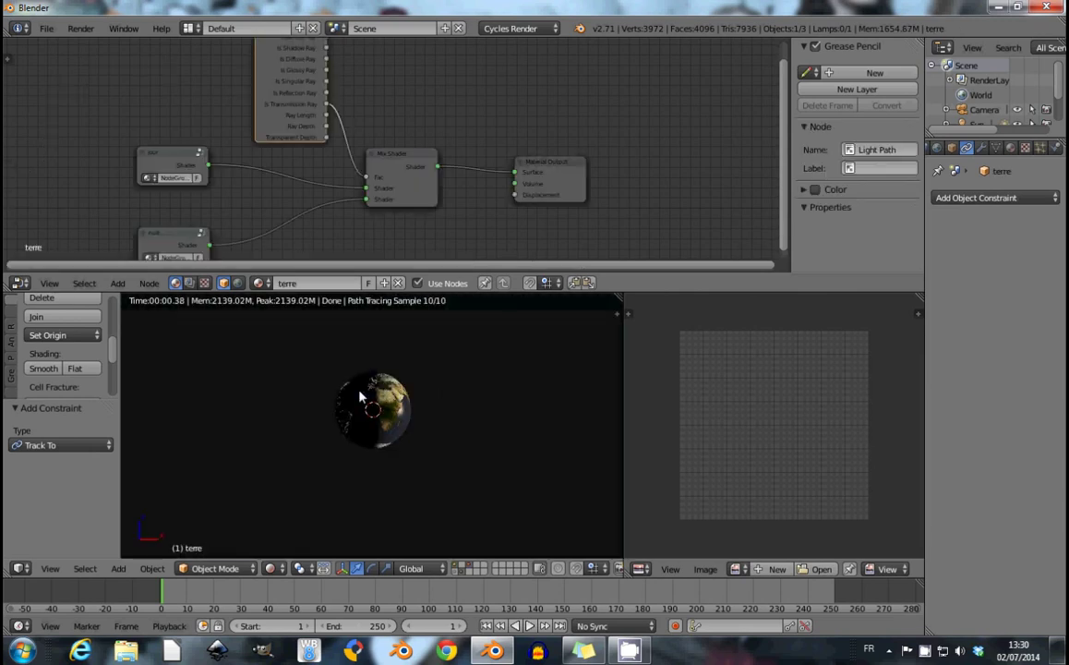
{"action": "key", "text": "g"}
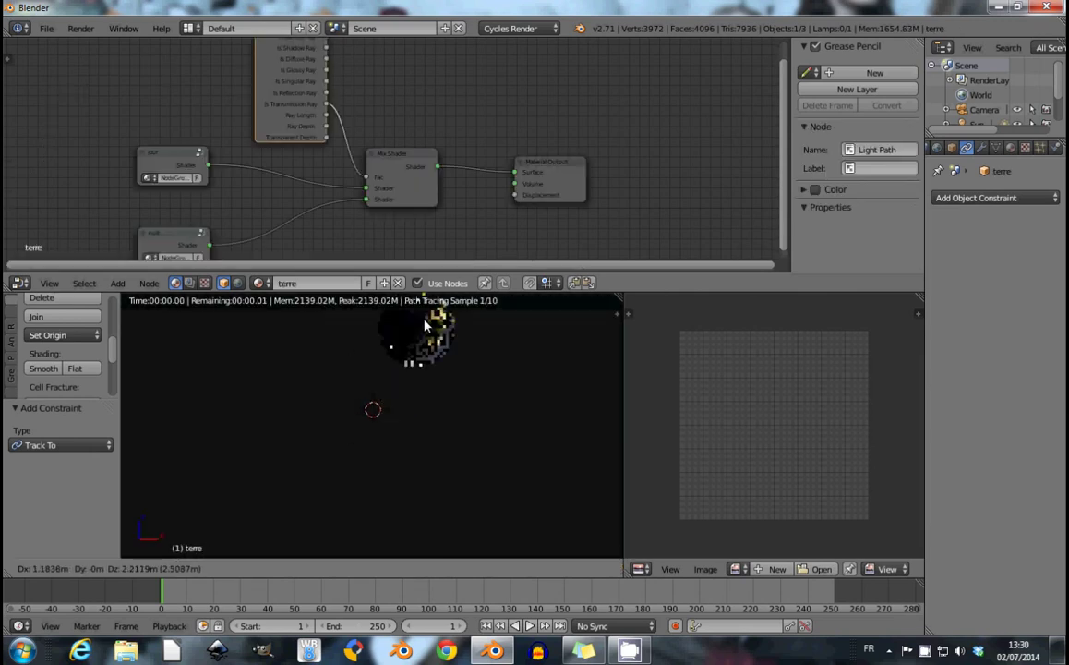
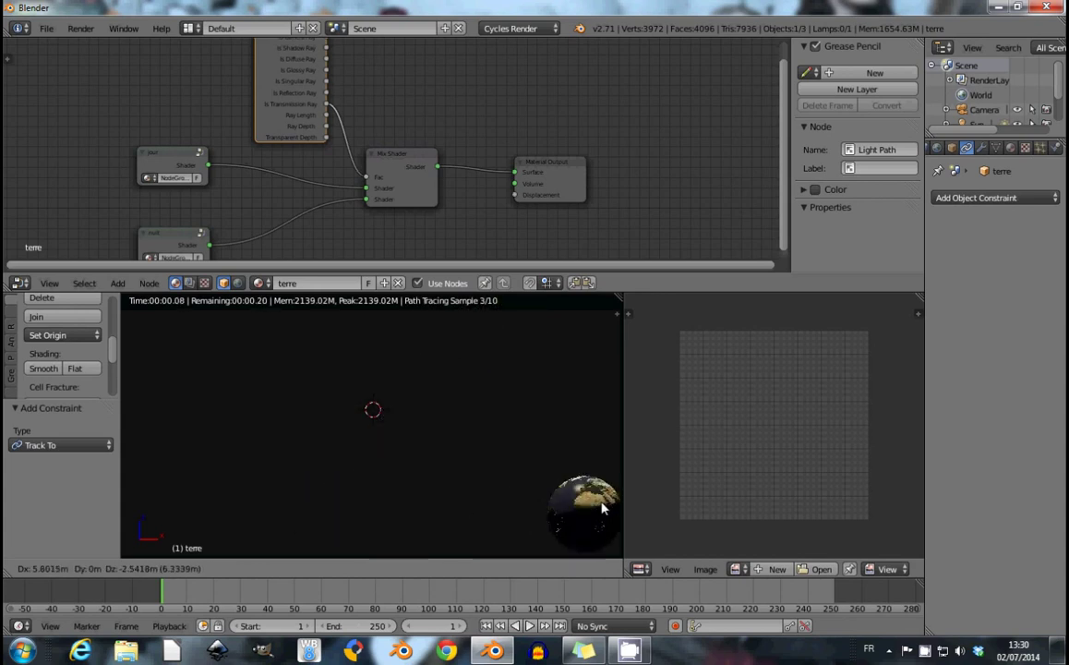
Return the earth to its original spot and view it front-on in wireframe.
{"action": "right_click", "coordinate": [418, 462]}
{"action": "key", "text": "KP_1"}
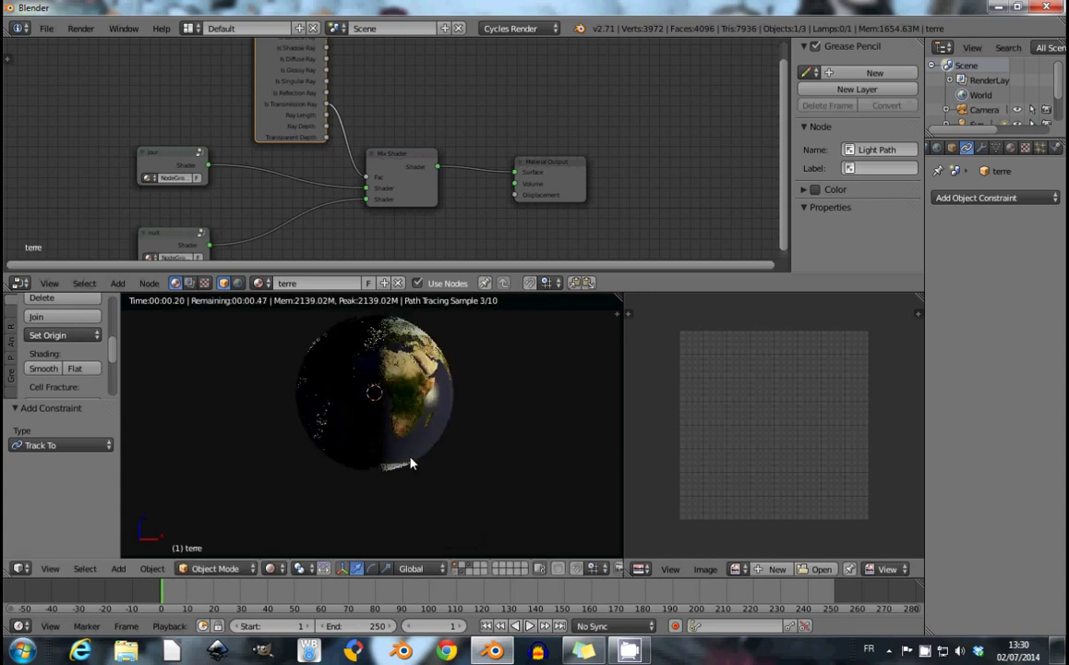
{"action": "key", "text": "z"}
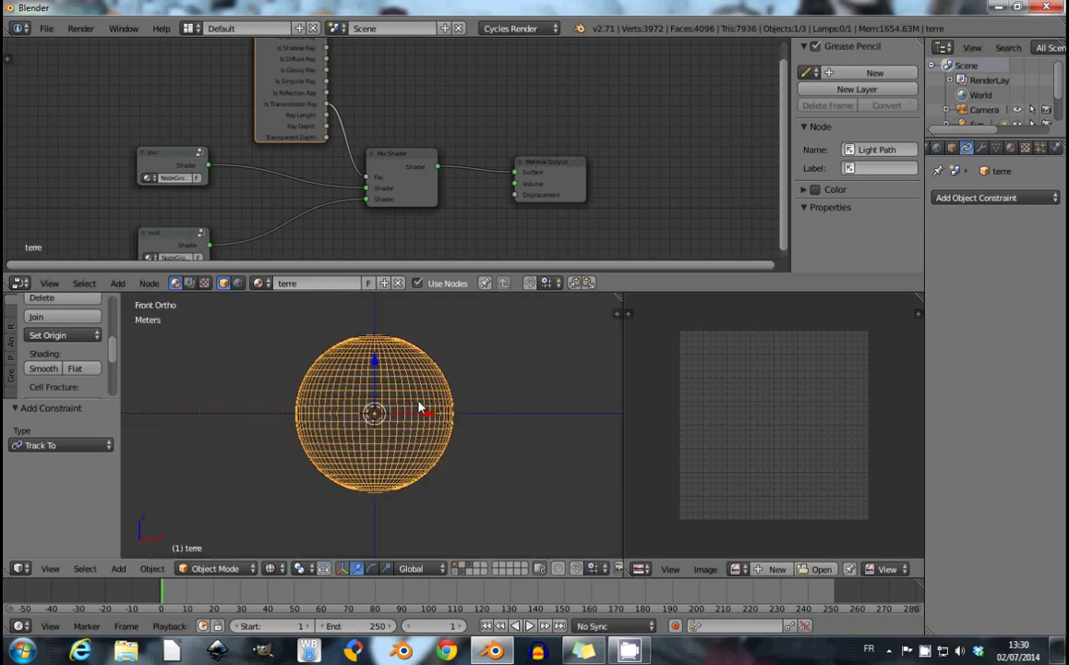
Zoom and pan closely onto the sphere's upper edge.
{"action": "scroll", "coordinate": [418, 407], "scroll_direction": "up", "scroll_amount": 2}
{"action": "scroll", "coordinate": [418, 407], "scroll_direction": "up", "scroll_amount": 1}
{"action": "scroll", "coordinate": [418, 397], "scroll_direction": "up", "scroll_amount": 1}
{"action": "scroll", "coordinate": [418, 387], "scroll_direction": "up", "scroll_amount": 2}
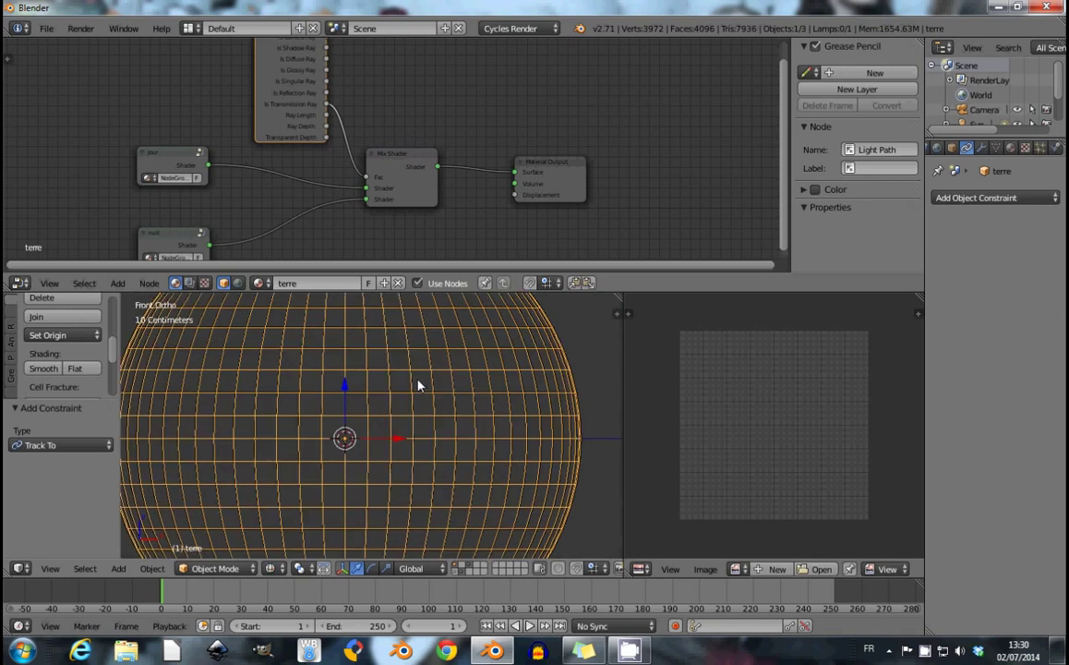
{"action": "middle_click_drag", "start_coordinate": [418, 386], "coordinate": [407, 419], "text": "shift"}
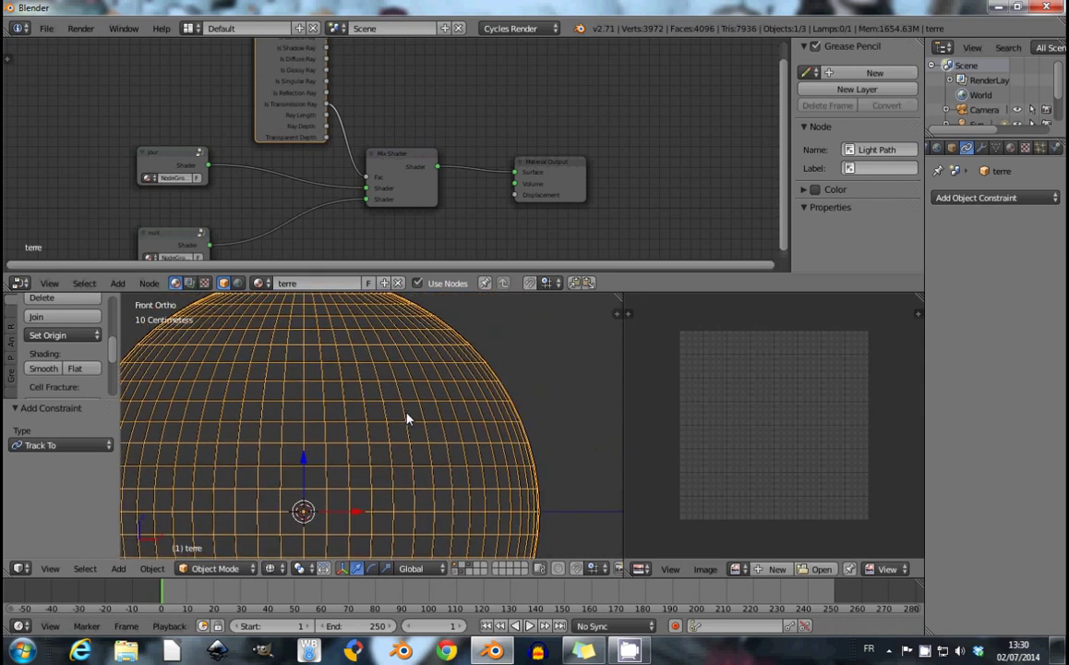
{"action": "scroll", "coordinate": [425, 397], "scroll_direction": "up", "scroll_amount": 2}
{"action": "middle_click_drag", "start_coordinate": [444, 377], "coordinate": [348, 494], "text": "shift"}
{"action": "scroll", "coordinate": [413, 425], "scroll_direction": "up", "scroll_amount": 1}
{"action": "scroll", "coordinate": [413, 427], "scroll_direction": "up", "scroll_amount": 1}
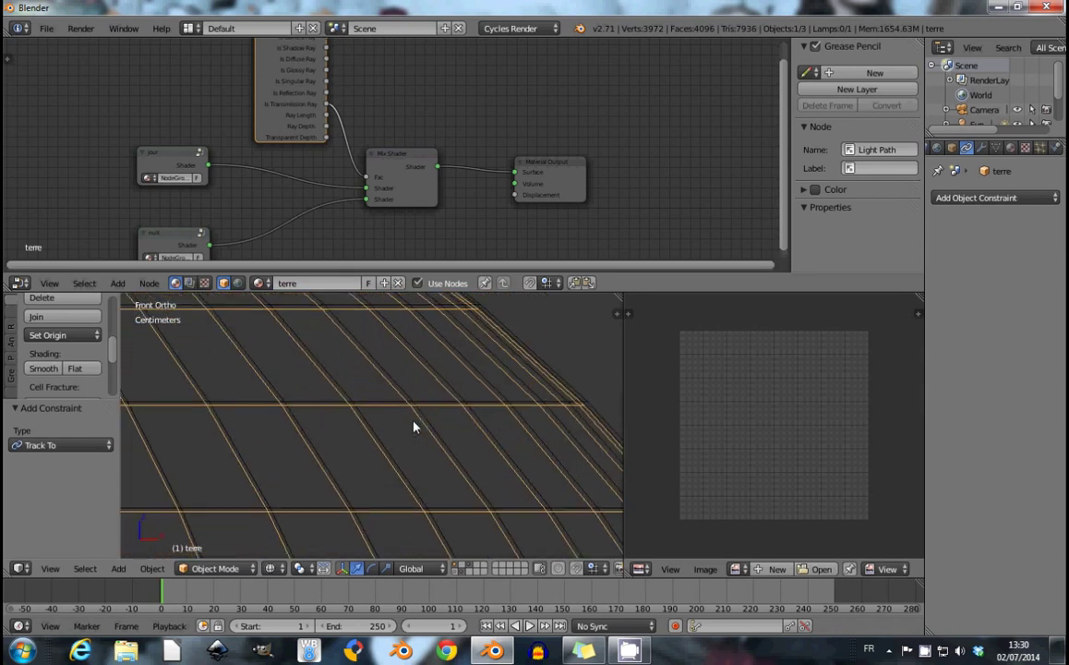
{"action": "scroll", "coordinate": [414, 427], "scroll_direction": "down", "scroll_amount": 3, "text": "shift"}
{"action": "middle_click_drag", "start_coordinate": [436, 380], "coordinate": [417, 425], "text": "shift"}
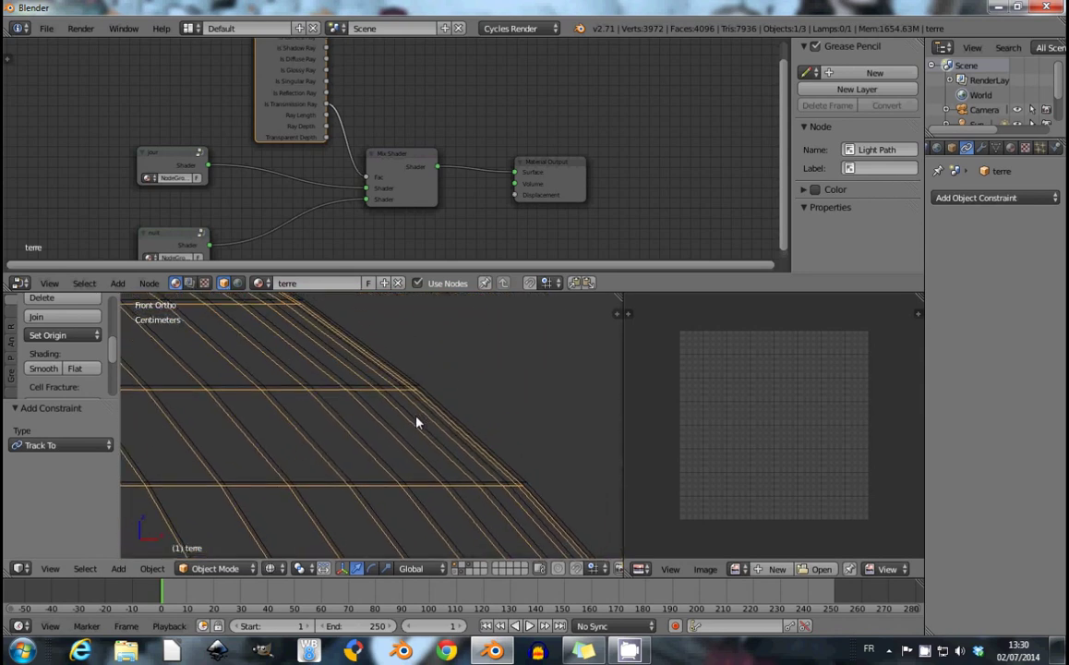
{"action": "scroll", "coordinate": [418, 424], "scroll_direction": "up", "scroll_amount": 2}
{"action": "middle_click_drag", "start_coordinate": [466, 322], "coordinate": [425, 434], "text": "shift"}
{"action": "scroll", "coordinate": [444, 417], "scroll_direction": "up", "scroll_amount": 2, "text": "shift"}
{"action": "scroll", "coordinate": [444, 417], "scroll_direction": "down", "scroll_amount": 1}
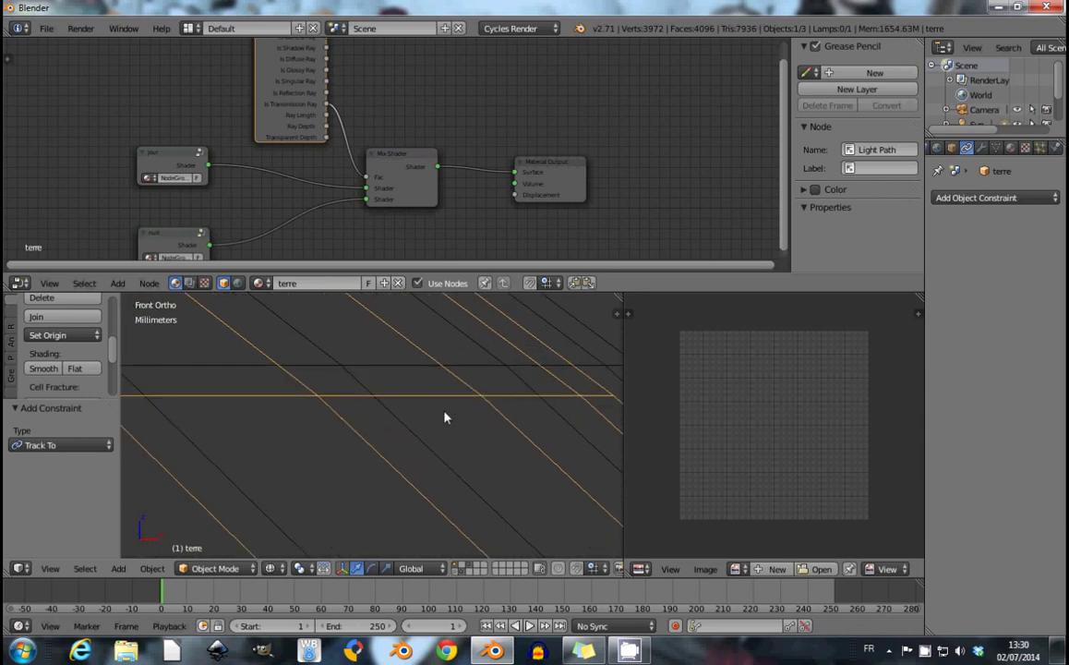
{"action": "scroll", "coordinate": [444, 417], "scroll_direction": "down", "scroll_amount": 1}
{"action": "scroll", "coordinate": [412, 455], "scroll_direction": "down", "scroll_amount": 1}
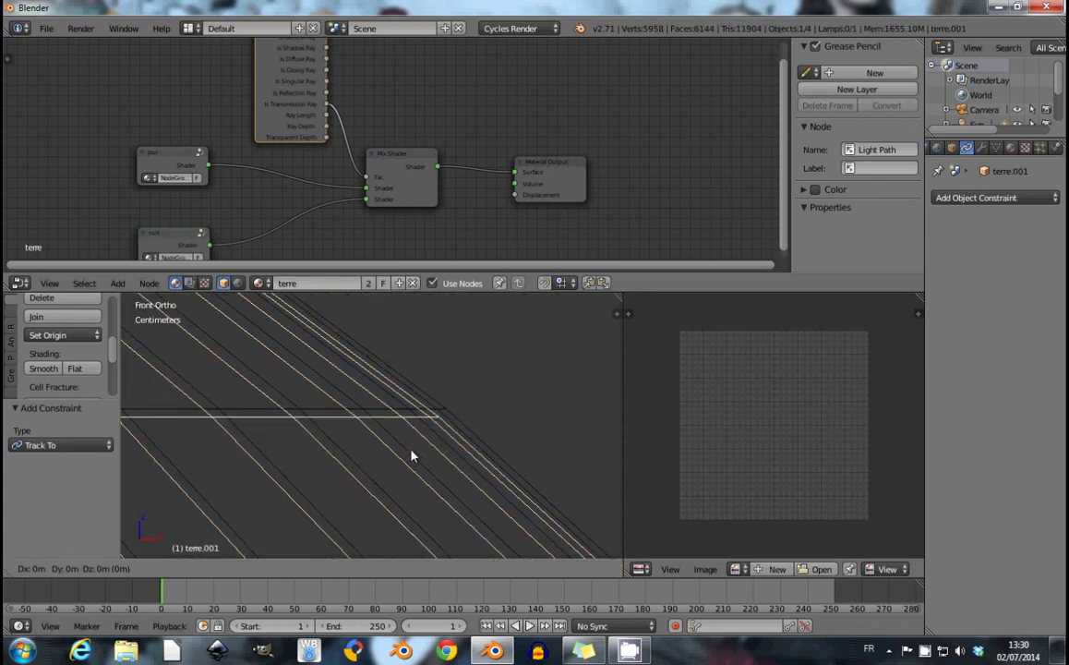
Duplicate the earth sphere in place and scale the copy's whole mesh to 1.002.
{"action": "key", "text": "shift+d"}
{"action": "left_click", "coordinate": [436, 428]}
{"action": "key", "text": "Tab"}
{"action": "key", "text": "g"}
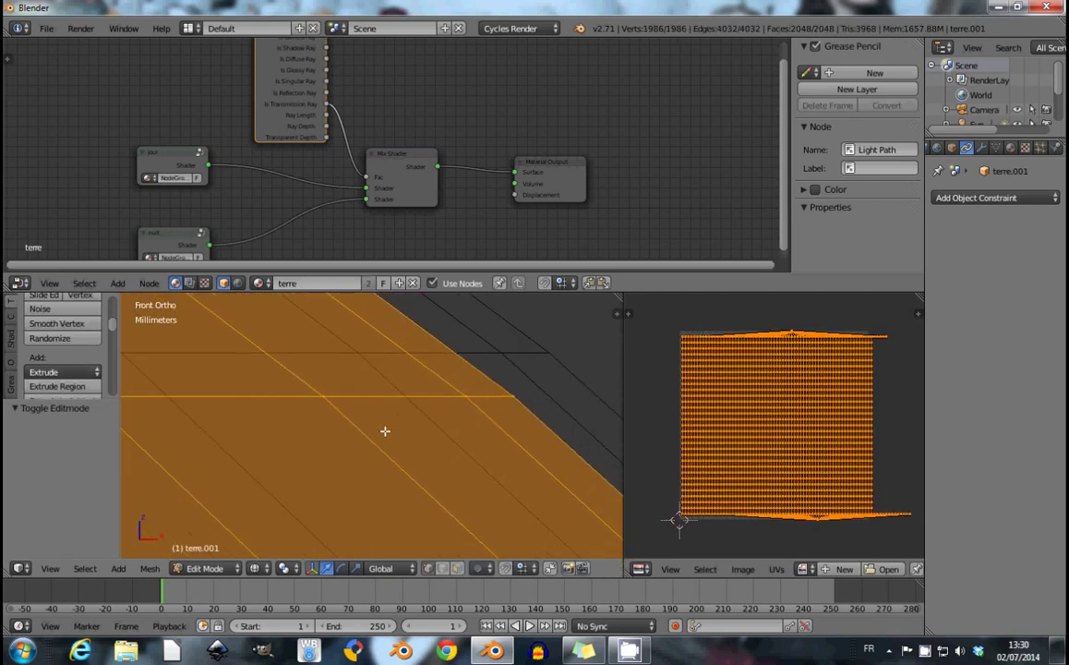
{"action": "key", "text": "s"}
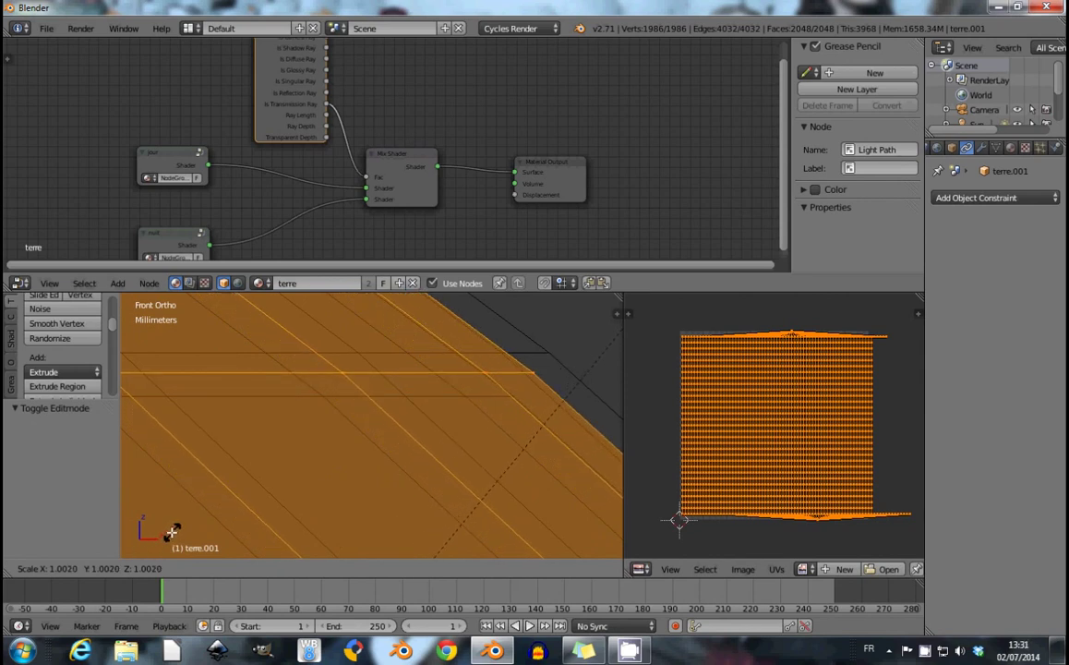
{"action": "left_click", "coordinate": [178, 303]}
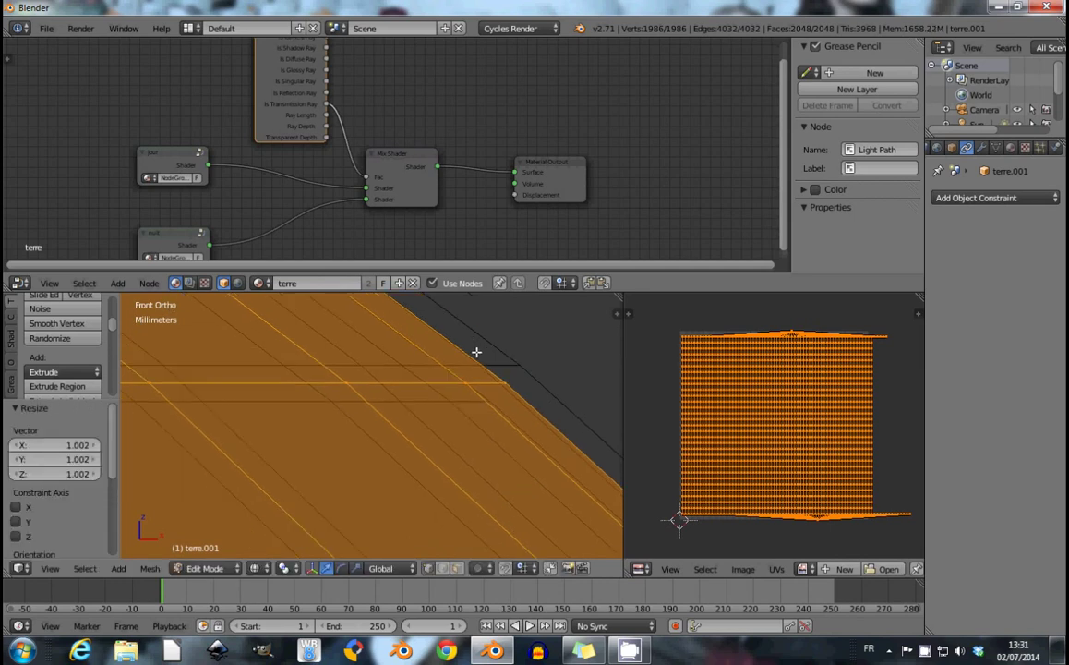
{"action": "key", "text": "Tab"}
{"action": "scroll", "coordinate": [363, 469], "scroll_direction": "down", "scroll_amount": 3}
{"action": "scroll", "coordinate": [363, 469], "scroll_direction": "down", "scroll_amount": 2}
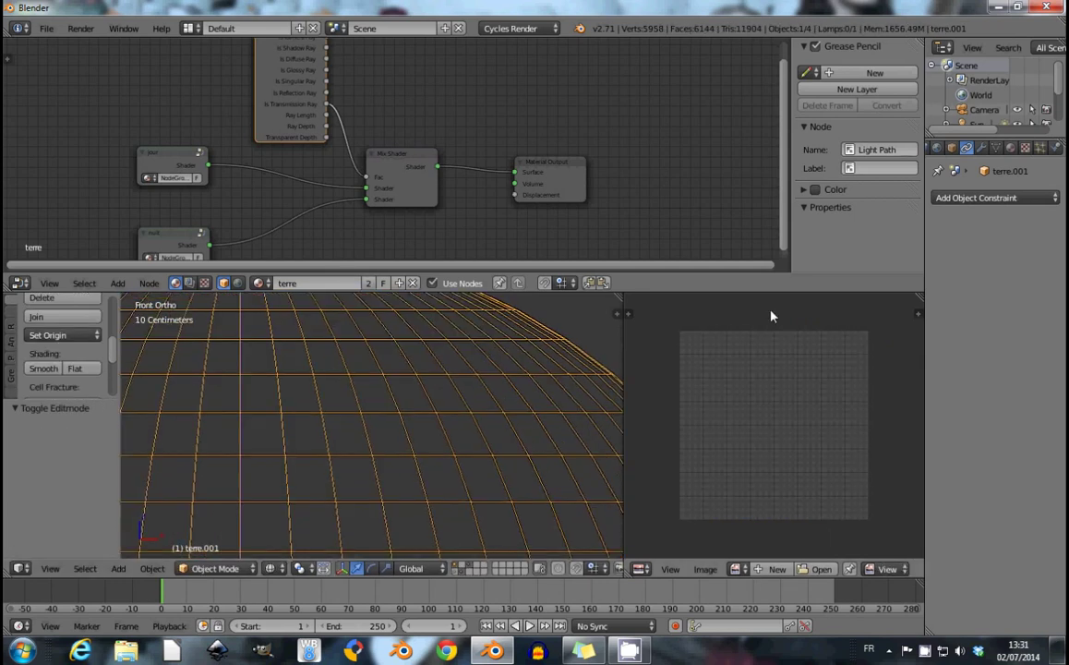
Rename the copied sphere object to 'nuages'.
{"action": "left_click", "coordinate": [951, 150]}
{"action": "left_click", "coordinate": [971, 199]}
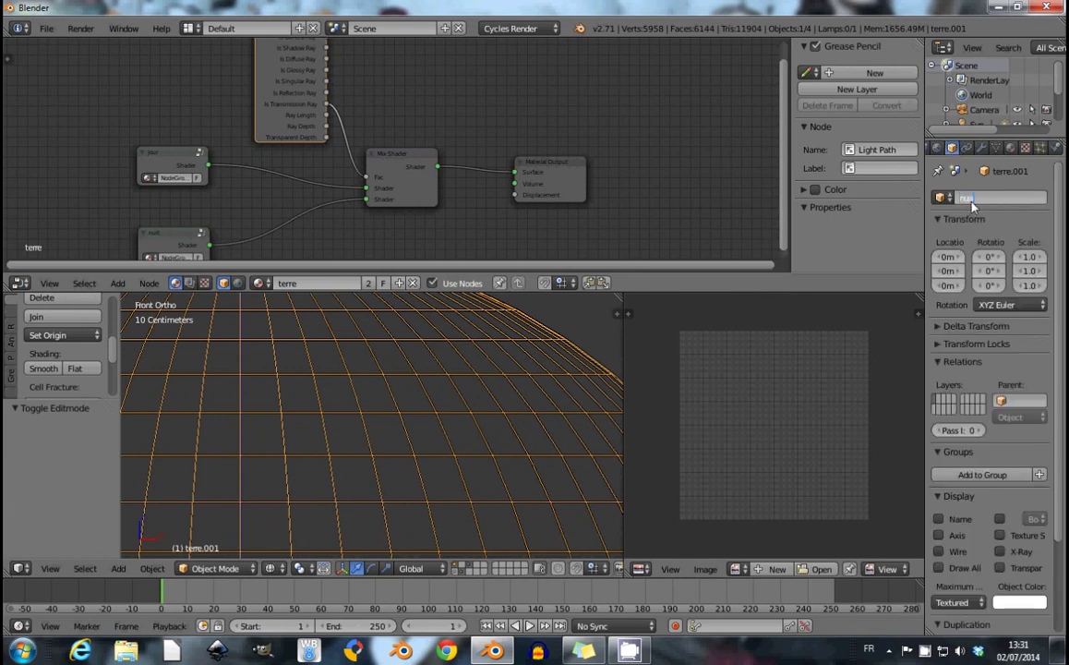
{"action": "type", "text": "ges"}
{"action": "key", "text": "Return"}
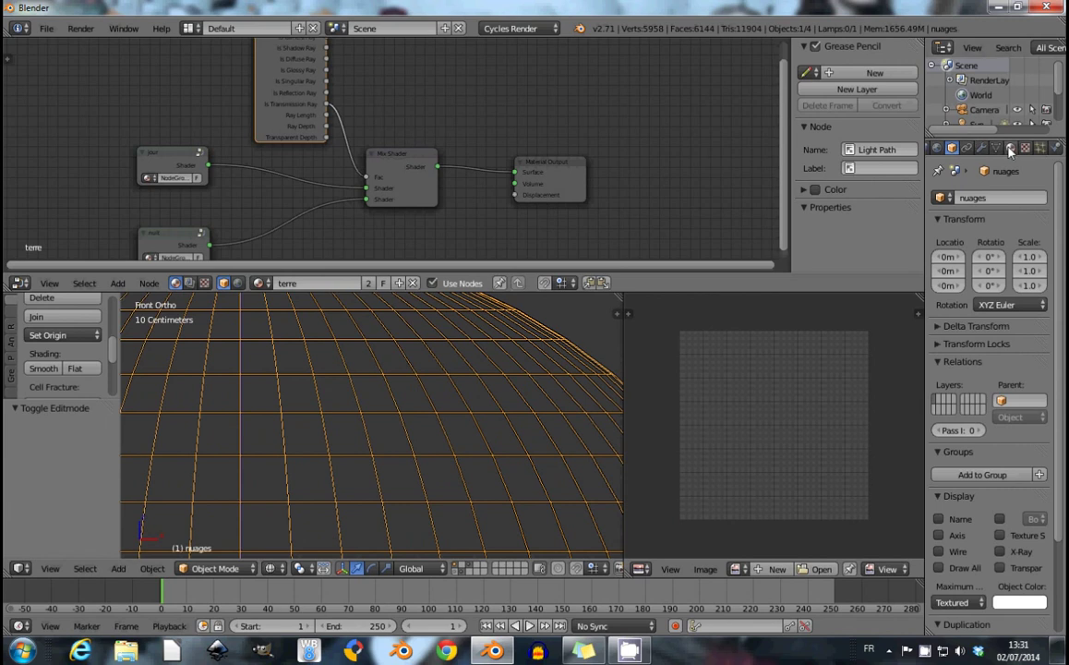
Give the copy its own single-user material named 'nuages'.
{"action": "left_click", "coordinate": [1010, 150]}
{"action": "left_click", "coordinate": [977, 244]}
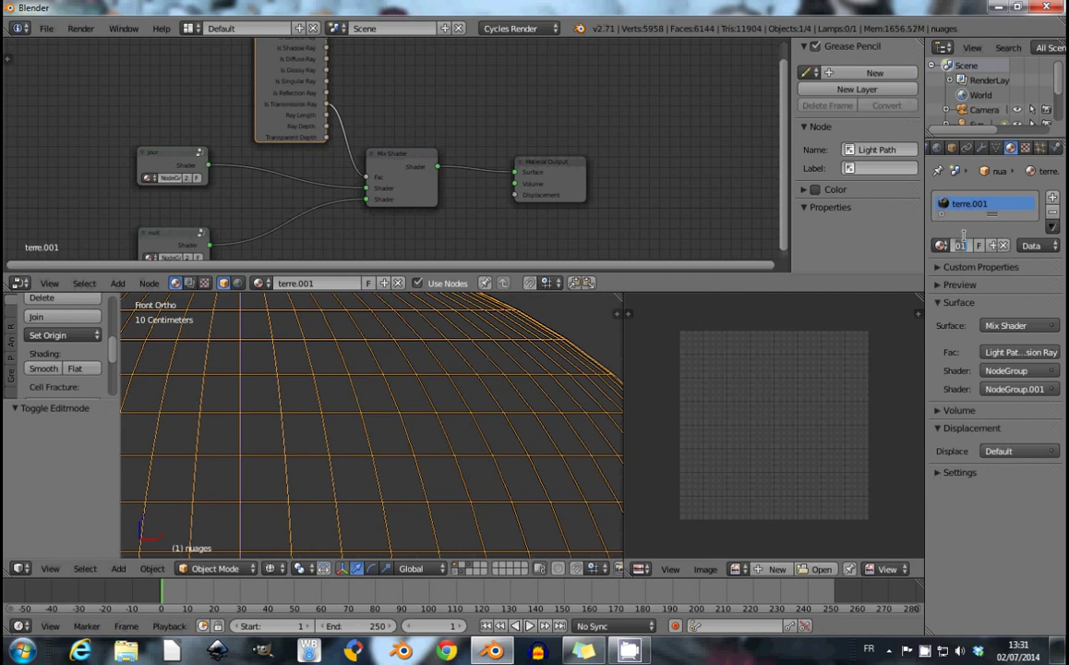
{"action": "key", "text": "Return"}
Select the Light Path, Mix Shader and group nodes in the nuages material.
{"action": "middle_click_drag", "start_coordinate": [364, 163], "coordinate": [475, 162]}
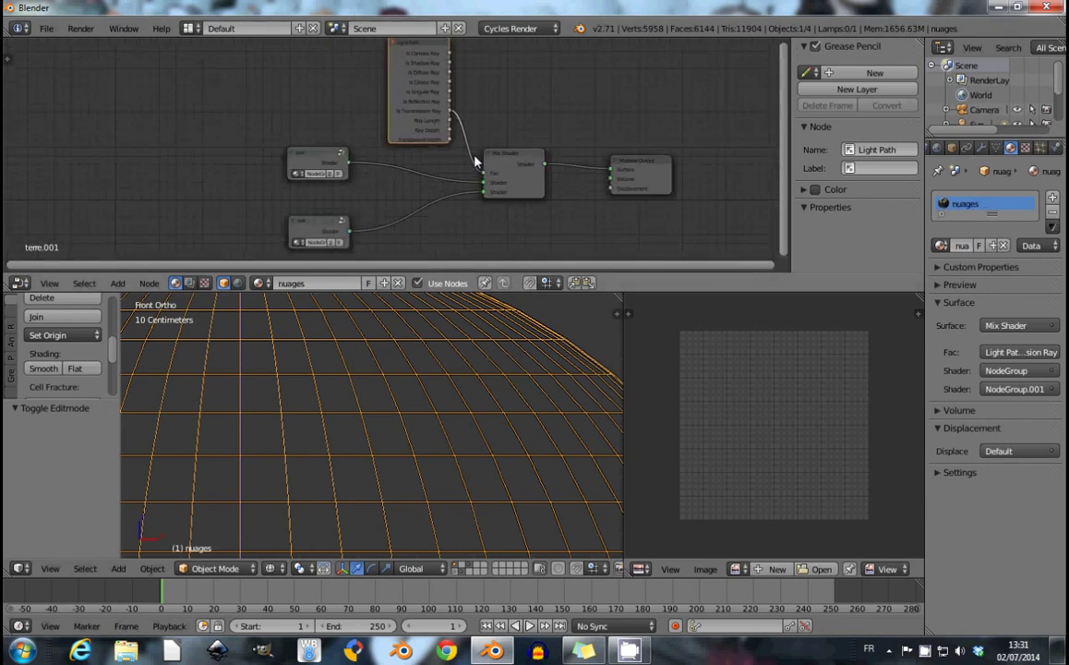
{"action": "left_click", "coordinate": [436, 126]}
{"action": "left_click", "coordinate": [492, 150]}
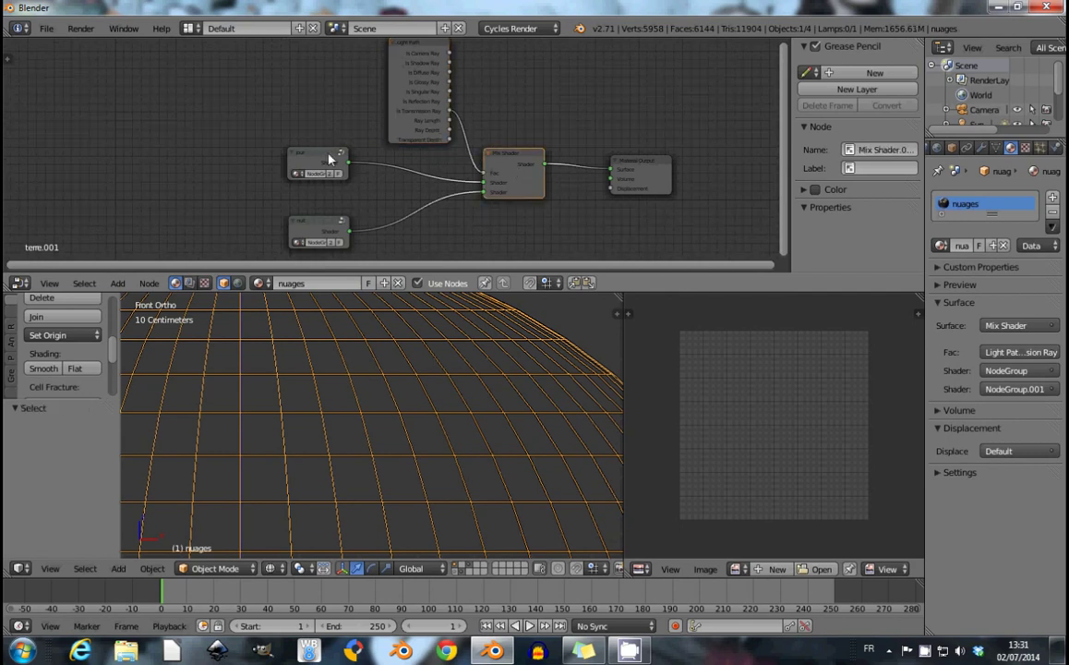
{"action": "left_click", "coordinate": [323, 159], "text": "shift"}
{"action": "left_click", "coordinate": [304, 237], "text": "shift"}
{"action": "left_click", "coordinate": [439, 111], "text": "shift"}
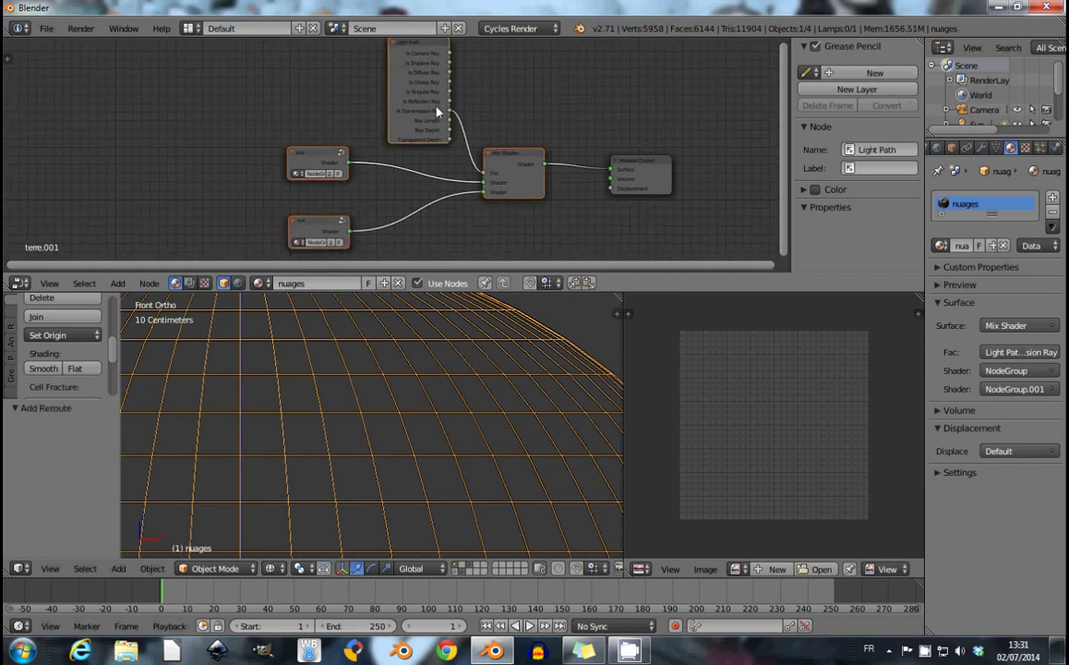
Delete the selected shader nodes, leaving Material Output, and discard a stray Texture Coordinate node.
{"action": "key", "text": "x"}
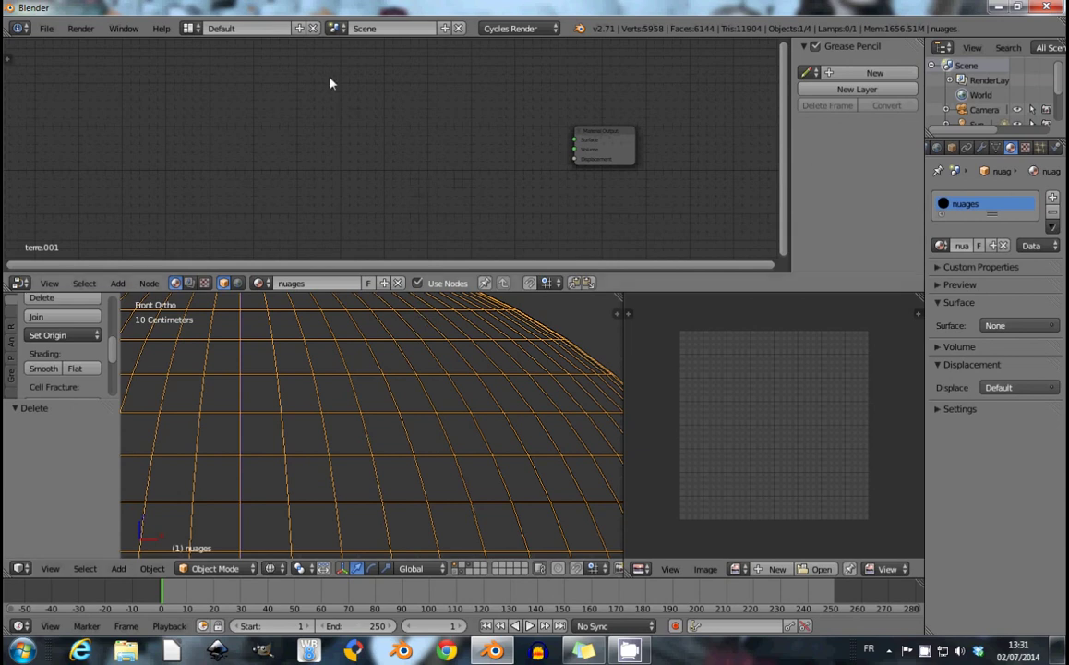
{"action": "key", "text": "shift+a"}
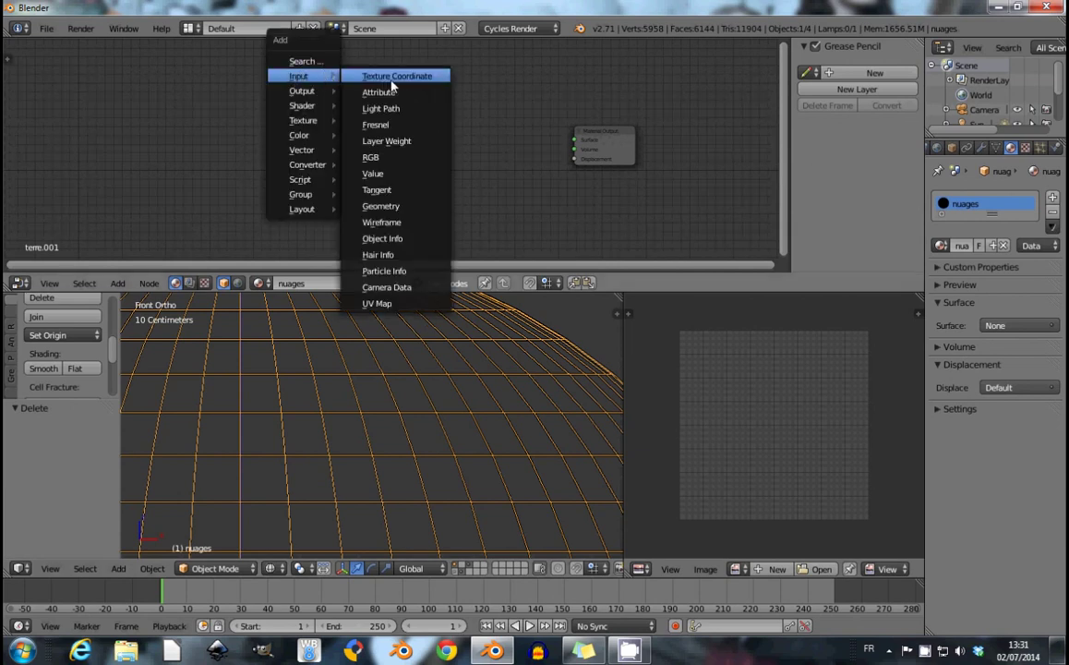
{"action": "left_click", "coordinate": [392, 85]}
{"action": "left_click", "coordinate": [277, 87]}
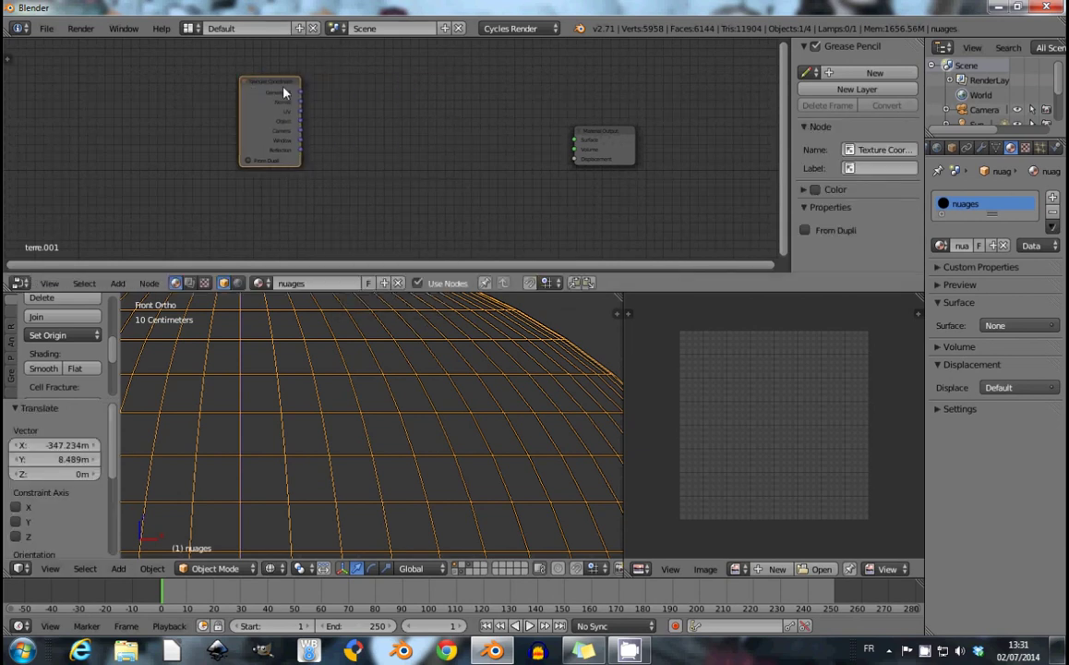
{"action": "key", "text": "x"}
Add an Image Texture node loaded with europe_clouds_8k.jpg from the large textures folder.
{"action": "key", "text": "shift+a"}
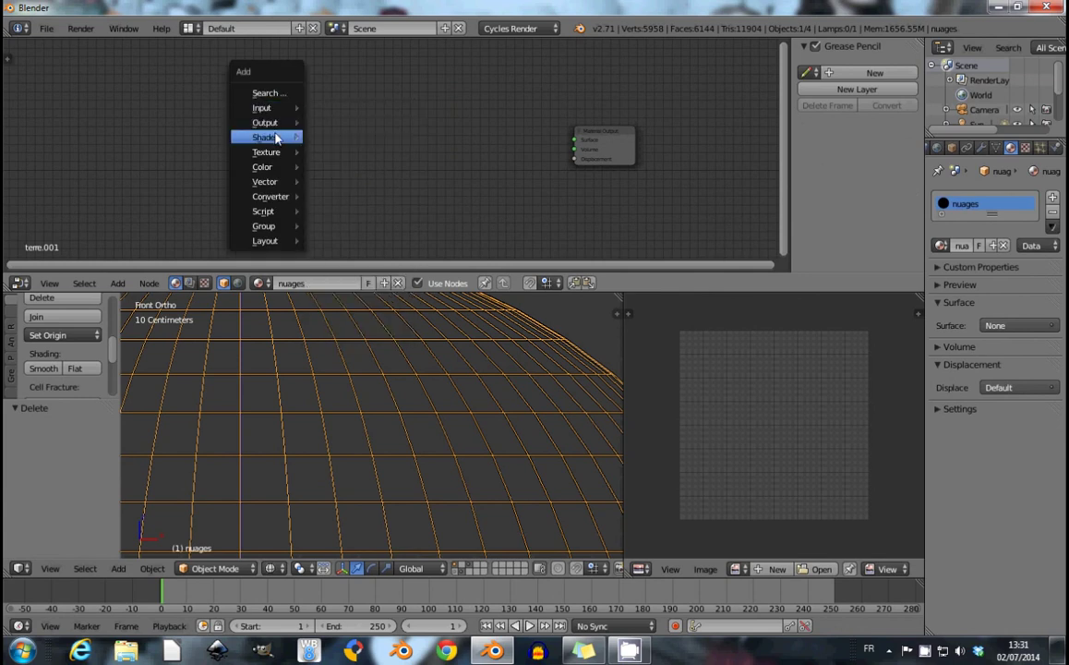
{"action": "left_click", "coordinate": [337, 151]}
{"action": "left_click", "coordinate": [221, 120]}
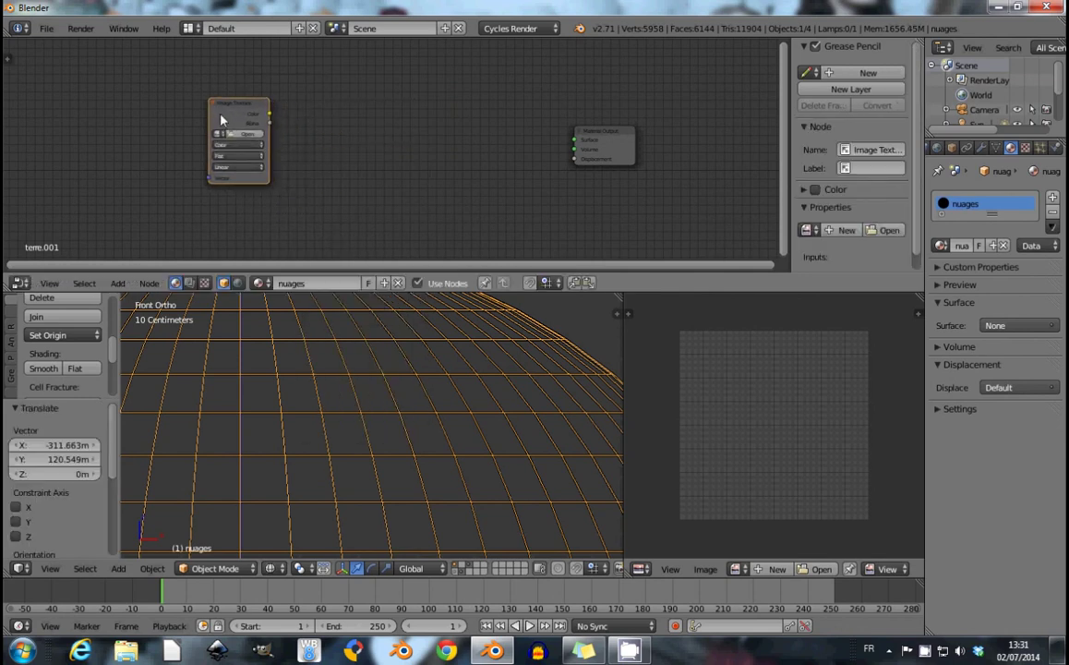
{"action": "left_click", "coordinate": [245, 134]}
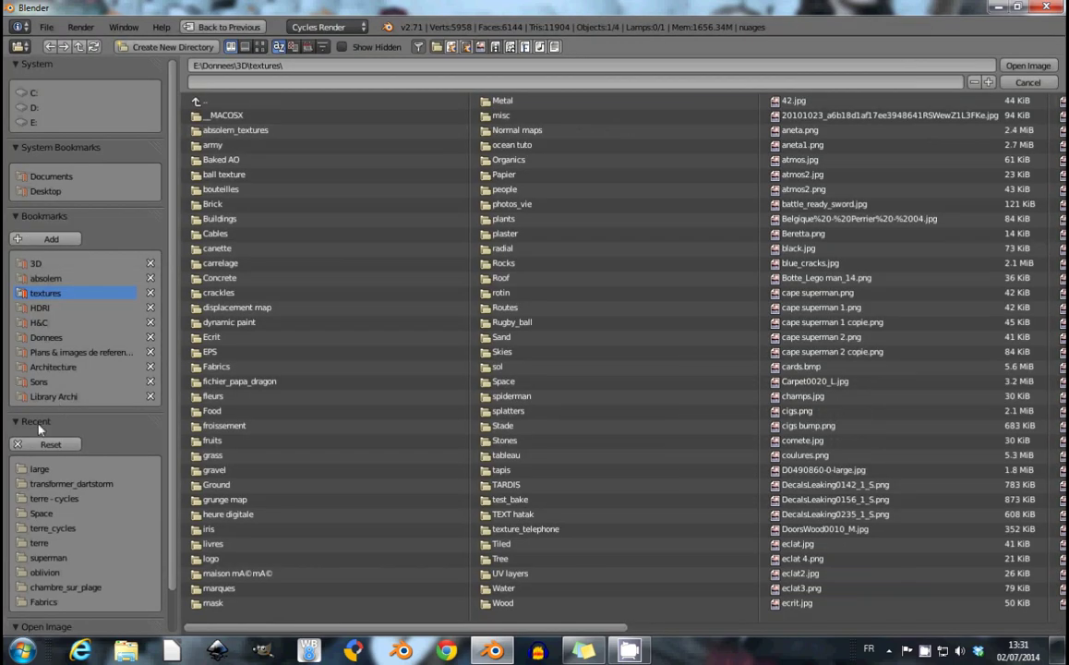
{"action": "left_click", "coordinate": [38, 469]}
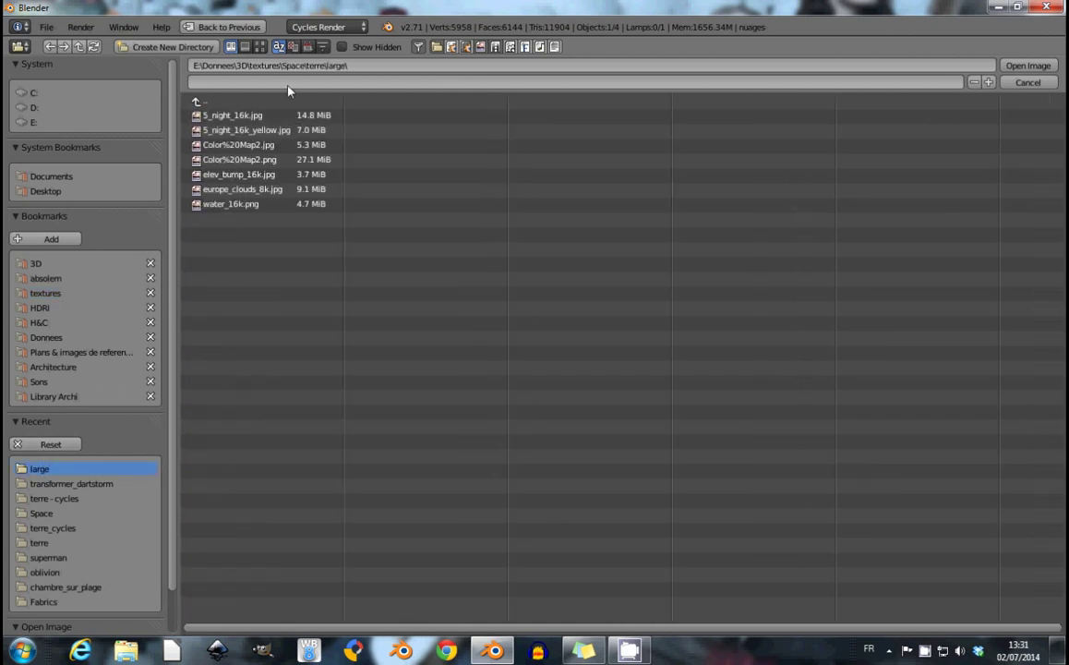
{"action": "left_click", "coordinate": [259, 47]}
{"action": "left_click", "coordinate": [758, 138]}
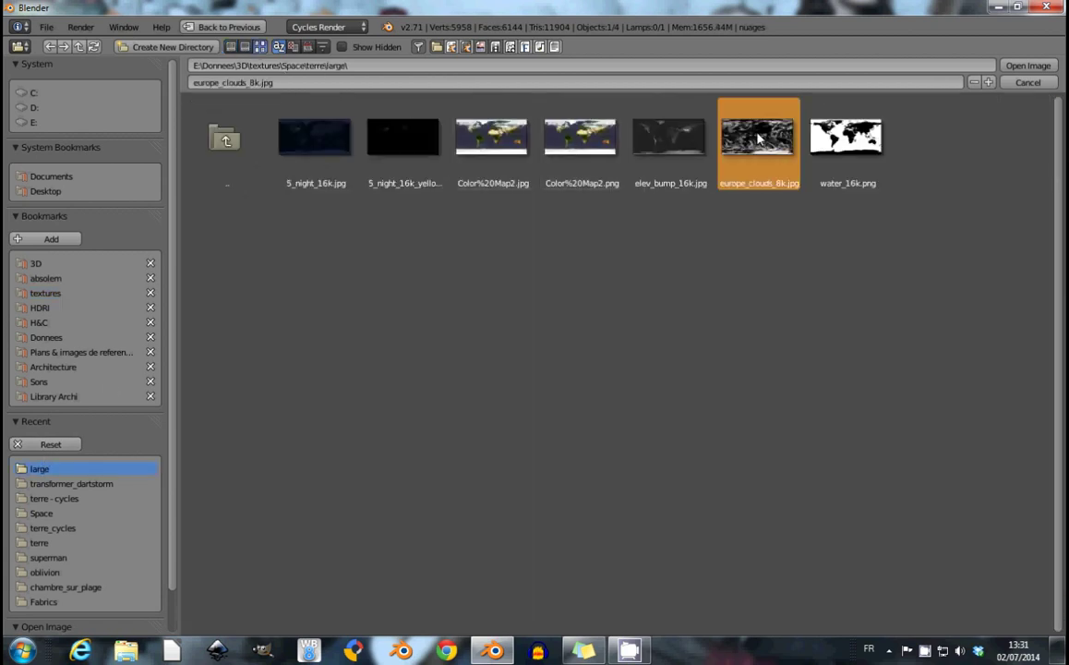
{"action": "left_click", "coordinate": [1028, 66]}
Set the cloud image's colour space to Non-Color Data.
{"action": "scroll", "coordinate": [411, 109], "scroll_direction": "down", "scroll_amount": 1}
{"action": "scroll", "coordinate": [323, 104], "scroll_direction": "up", "scroll_amount": 1}
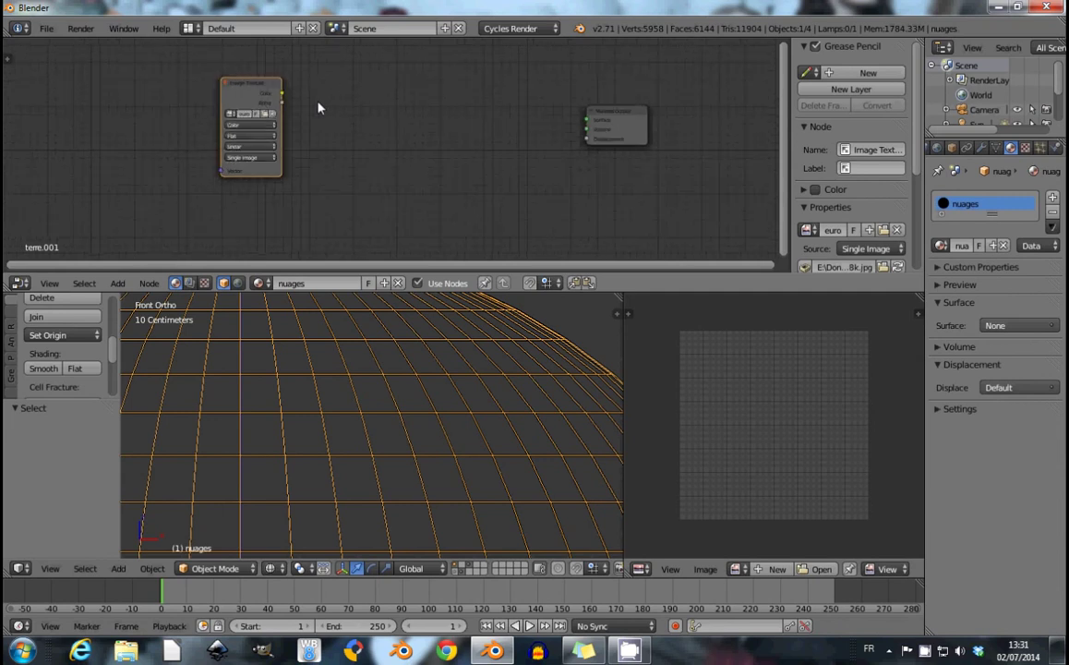
{"action": "left_click", "coordinate": [263, 124]}
{"action": "left_click", "coordinate": [269, 107]}
Add a Diffuse BSDF and a Transparent BSDF node beside the cloud texture.
{"action": "key", "text": "shift+a"}
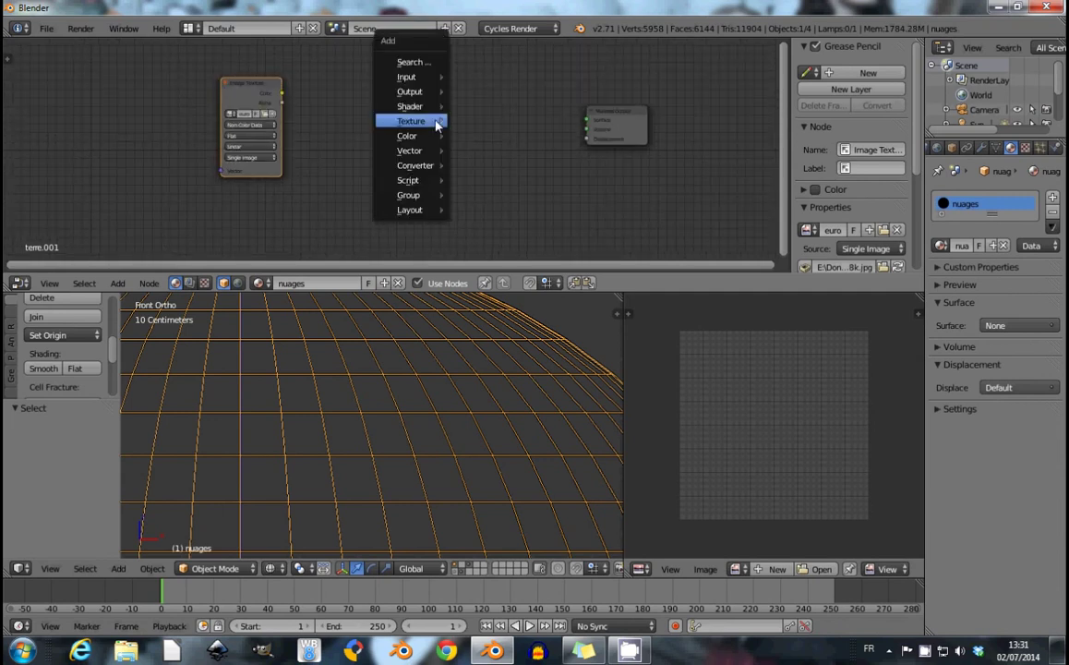
{"action": "mouse_move", "coordinate": [409, 106]}
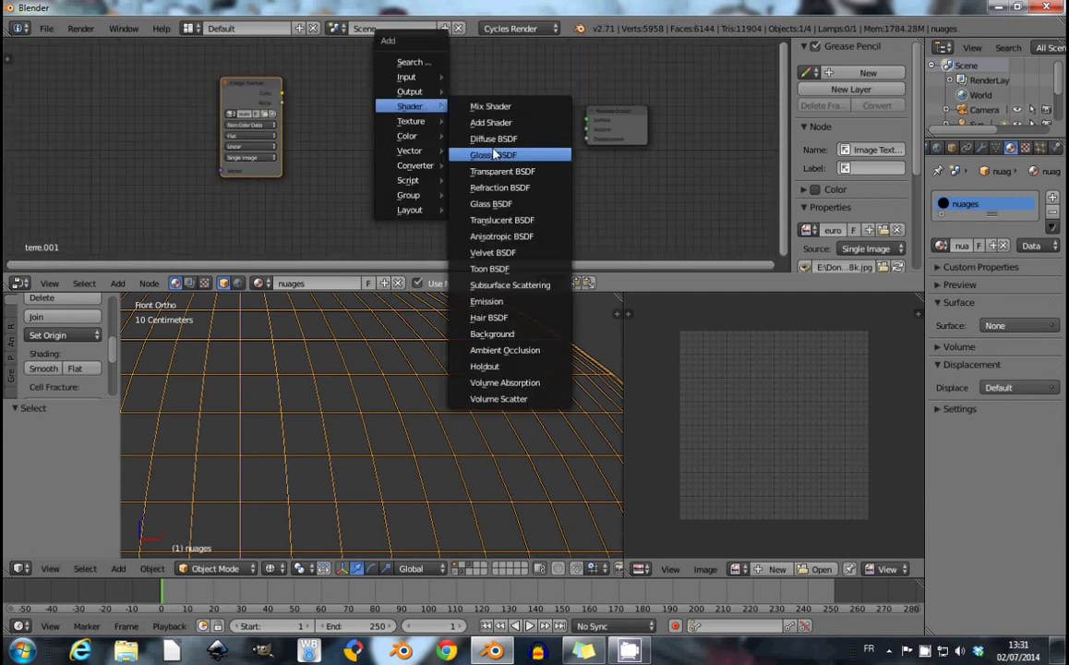
{"action": "left_click", "coordinate": [495, 142]}
{"action": "left_click", "coordinate": [337, 140]}
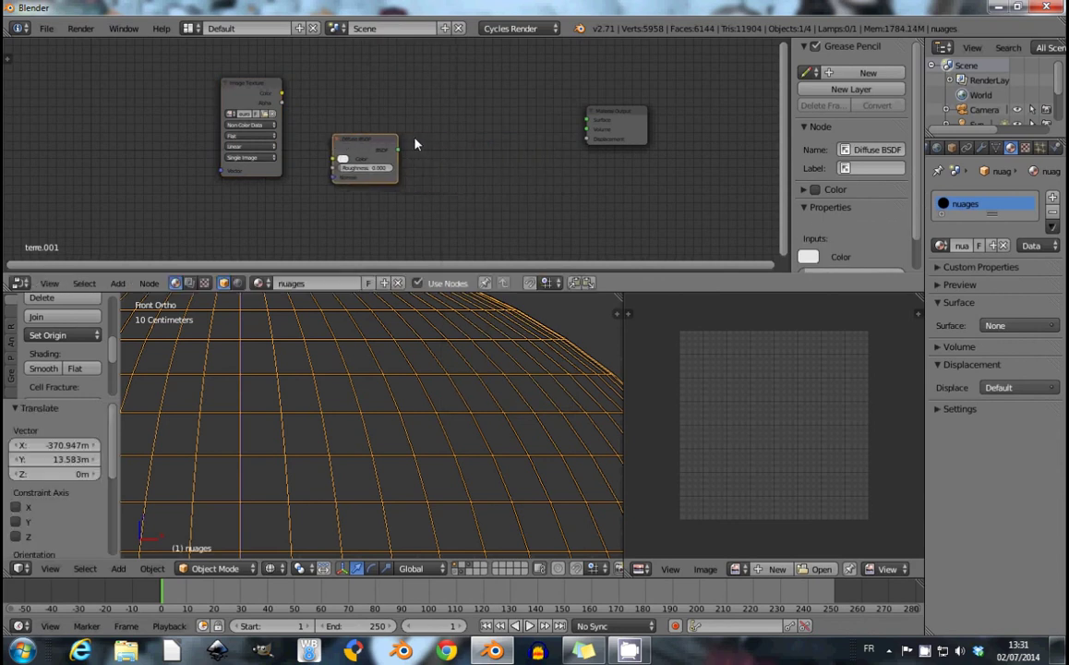
{"action": "key", "text": "shift+a"}
{"action": "left_click", "coordinate": [487, 203]}
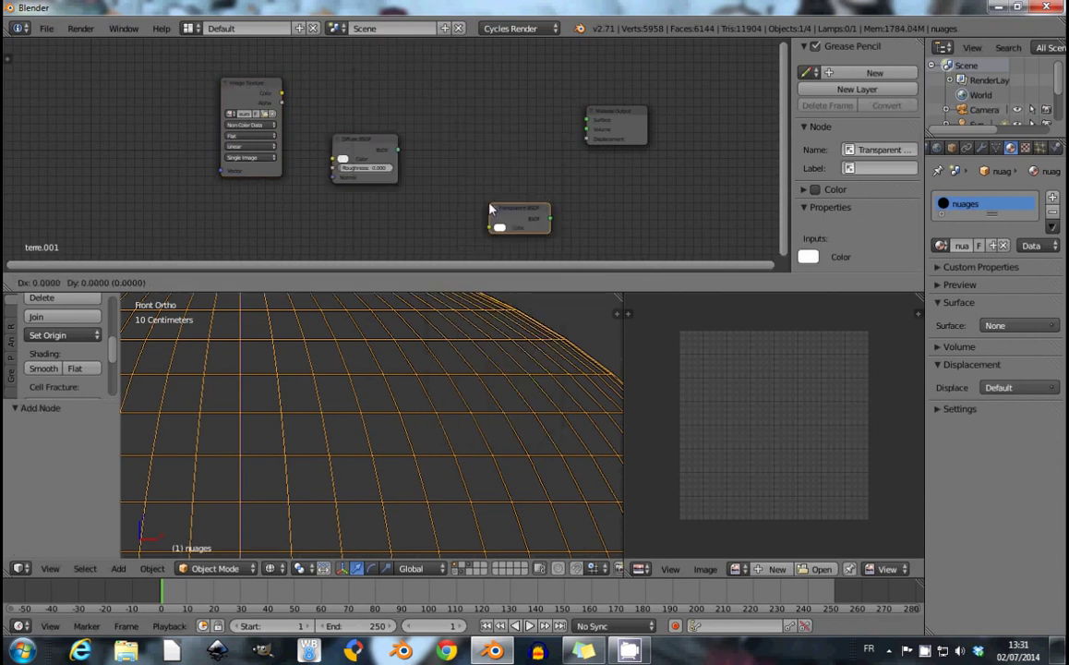
{"action": "left_click", "coordinate": [335, 200]}
Add a Mix Shader before the output and feed the Diffuse BSDF into it.
{"action": "key", "text": "shift+a"}
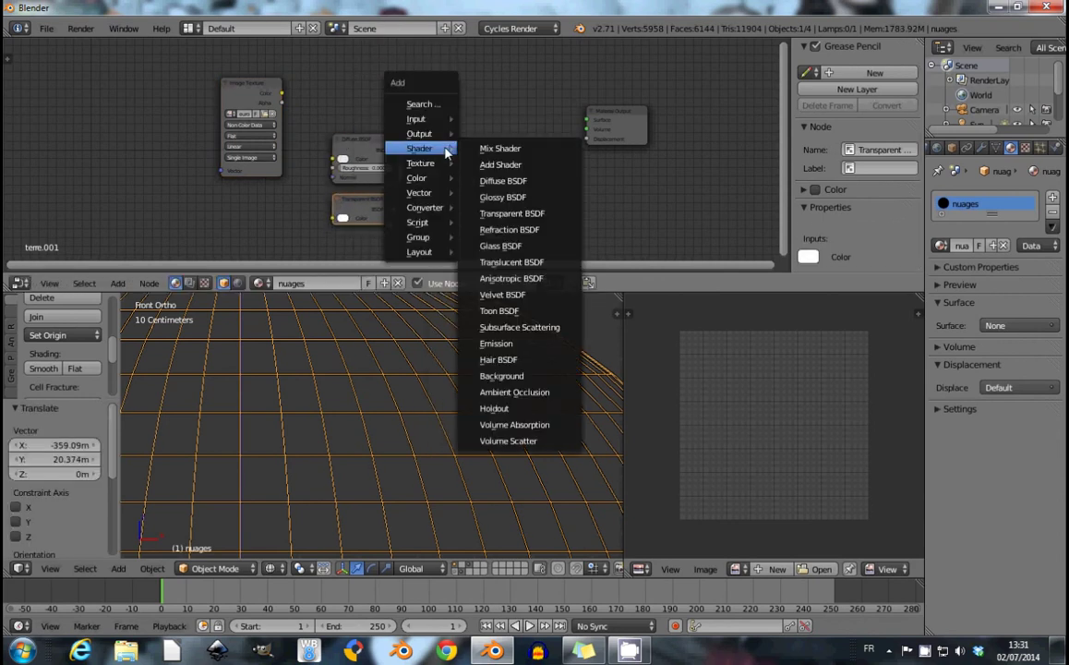
{"action": "left_click", "coordinate": [554, 146]}
{"action": "left_click", "coordinate": [462, 141]}
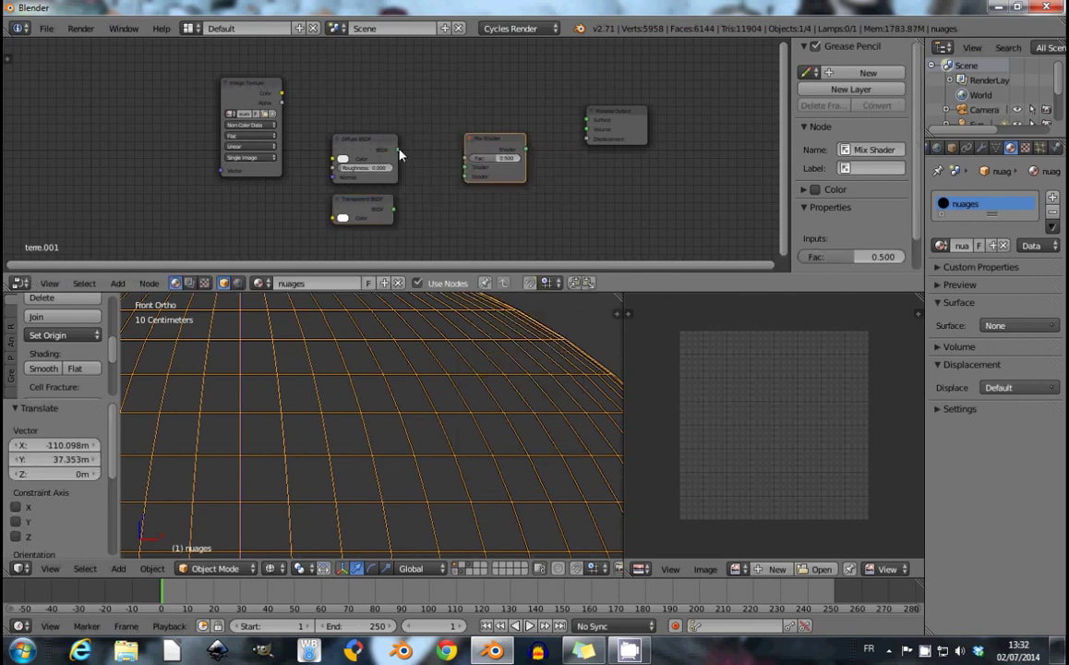
{"action": "left_click_drag", "start_coordinate": [398, 150], "coordinate": [465, 167]}
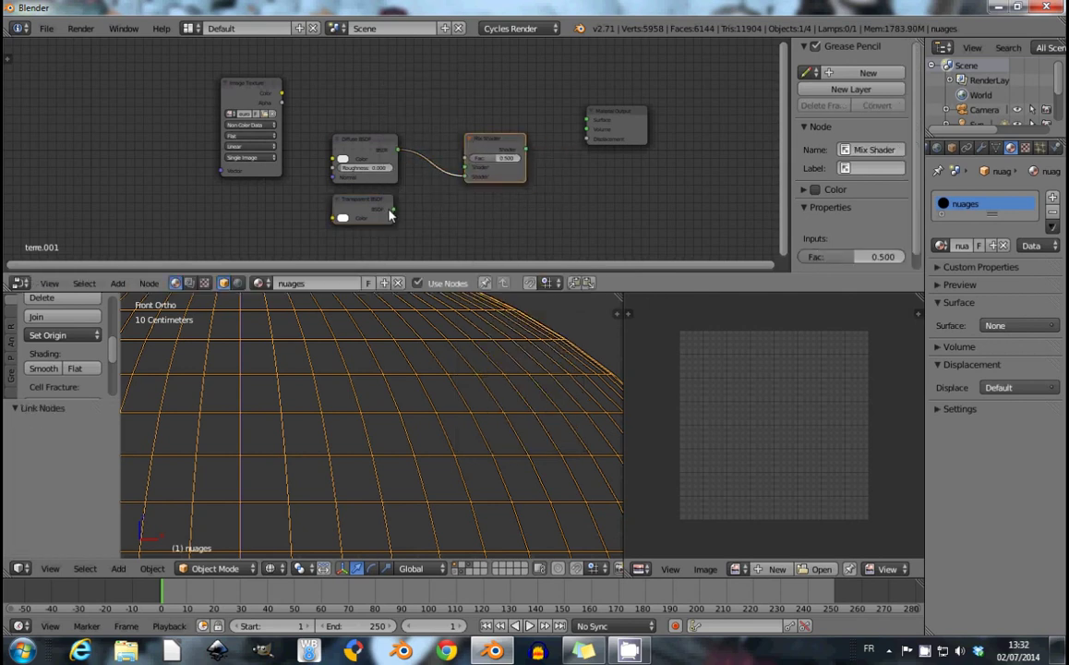
Rearrange the Transparent, Diffuse and Image Texture nodes in the node editor.
{"action": "mouse_move", "coordinate": [386, 212]}
{"action": "left_mouse_down"}
{"action": "mouse_move", "coordinate": [377, 153]}
{"action": "mouse_move", "coordinate": [386, 201]}
{"action": "left_mouse_up"}
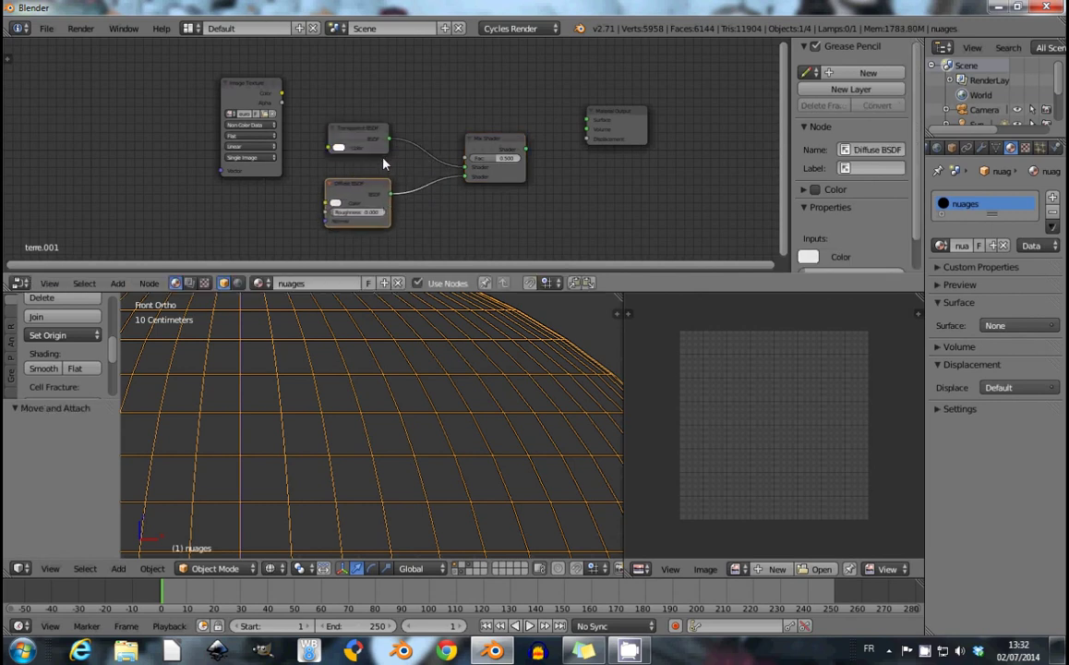
{"action": "left_click", "coordinate": [355, 155]}
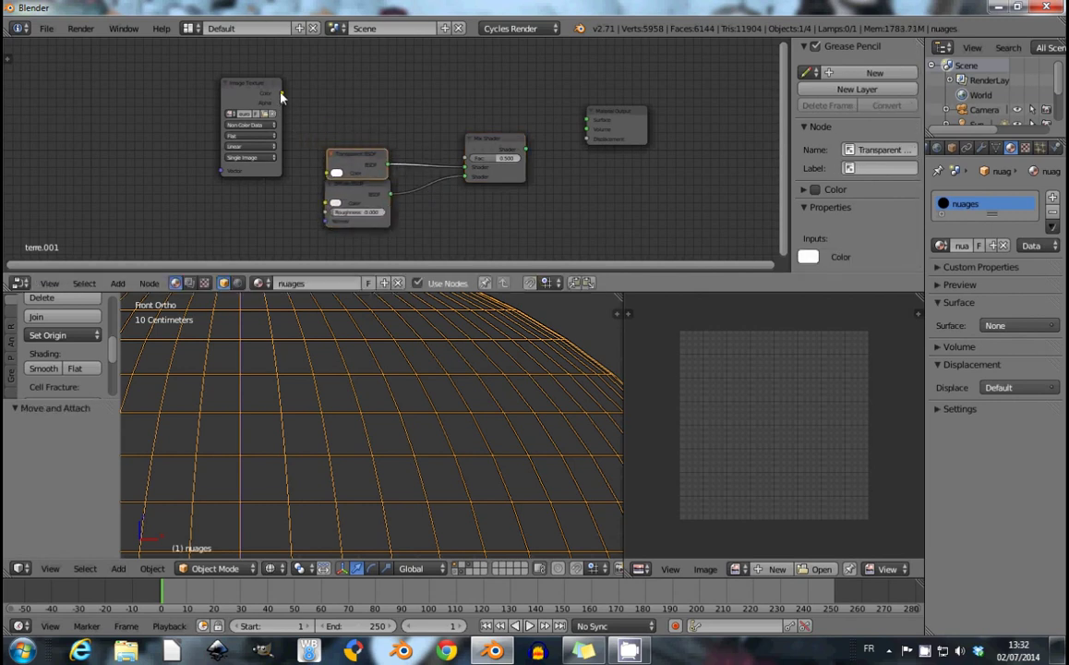
{"action": "mouse_move", "coordinate": [282, 93]}
{"action": "left_mouse_down"}
{"action": "mouse_move", "coordinate": [263, 74]}
{"action": "mouse_move", "coordinate": [464, 159]}
{"action": "left_mouse_up"}
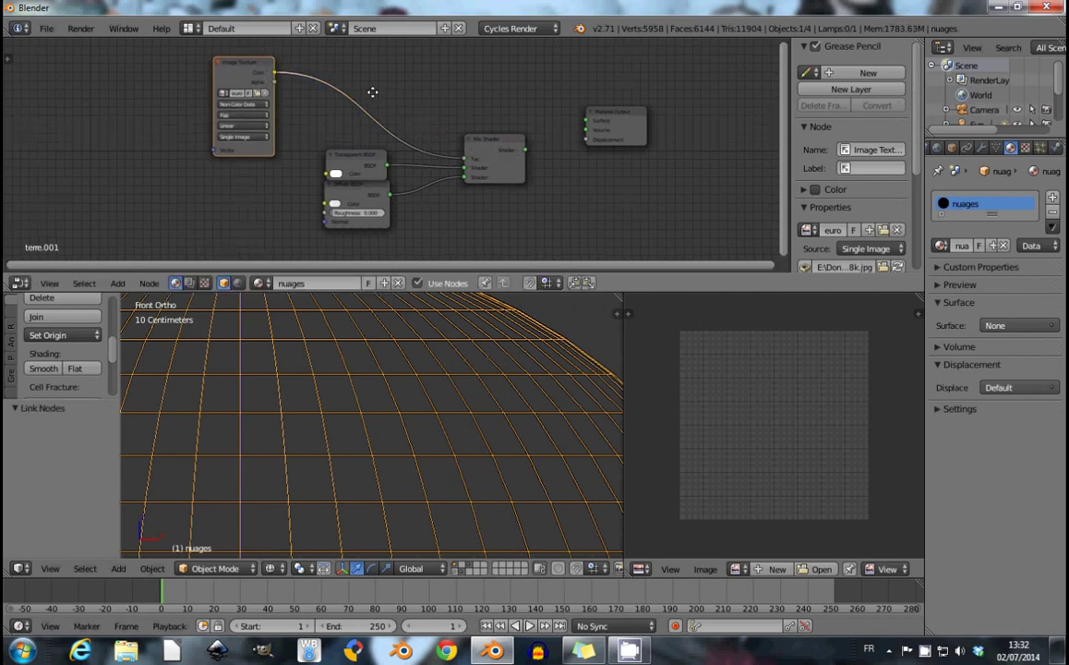
{"action": "middle_click_drag", "start_coordinate": [372, 92], "coordinate": [380, 107]}
{"action": "mouse_move", "coordinate": [294, 138]}
{"action": "middle_mouse_down"}
{"action": "mouse_move", "coordinate": [275, 108]}
{"action": "mouse_move", "coordinate": [306, 95]}
{"action": "middle_mouse_up"}
Add a ColorRamp node with B-Spline interpolation.
{"action": "key", "text": "shift+a"}
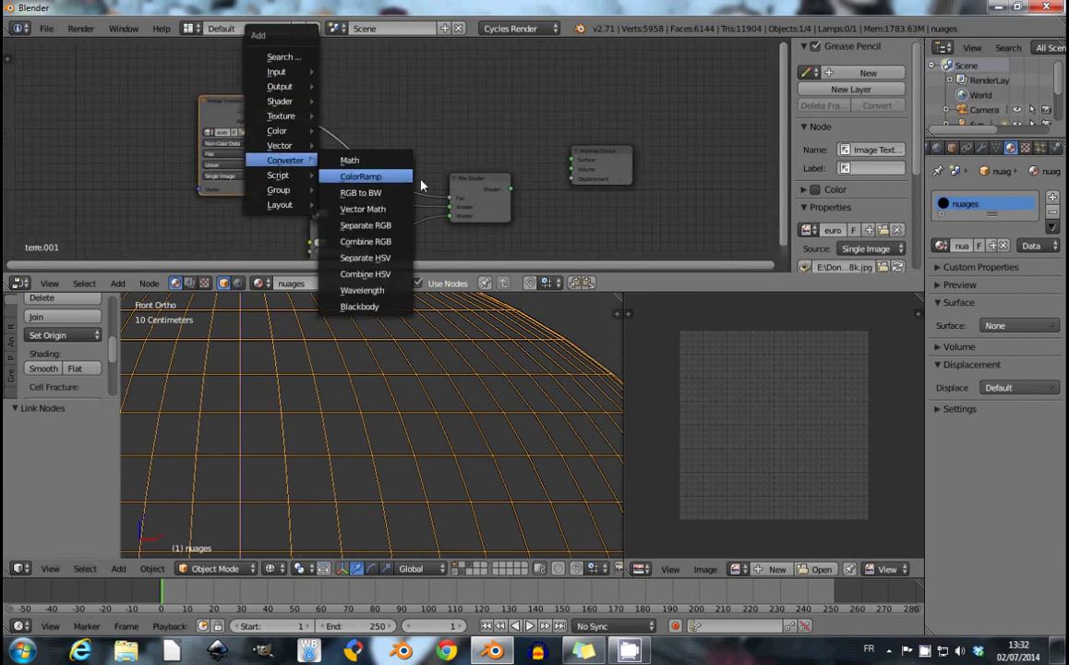
{"action": "left_click", "coordinate": [365, 174]}
{"action": "left_click", "coordinate": [366, 125]}
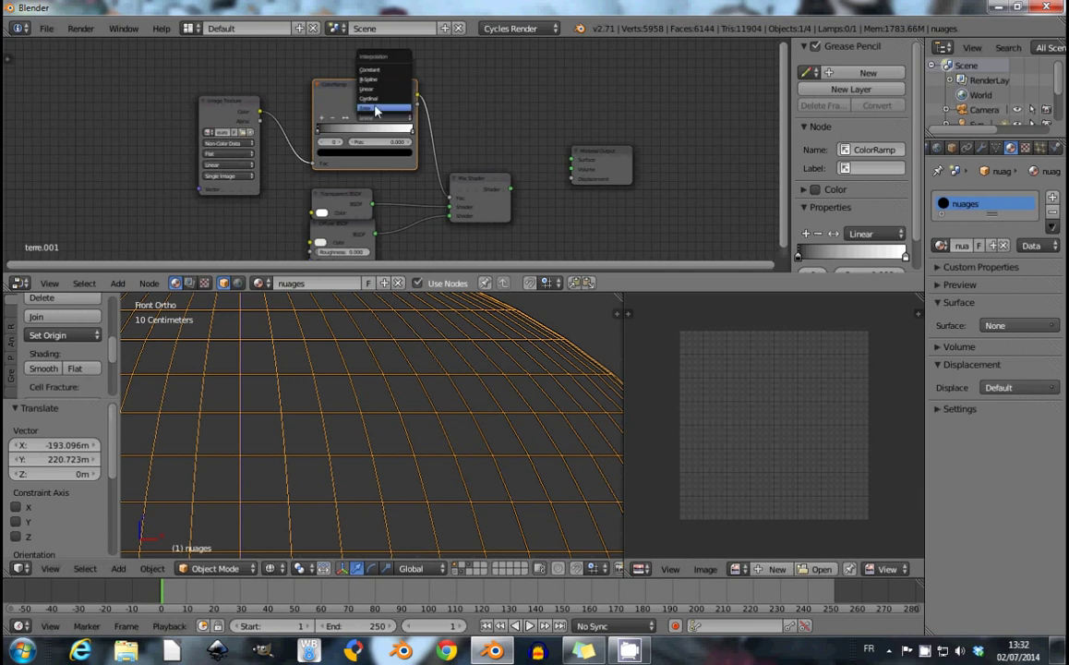
{"action": "left_click", "coordinate": [346, 82]}
Connect the Mix Shader to the Material Output Surface and tidy the node layout.
{"action": "middle_click_drag", "start_coordinate": [529, 127], "coordinate": [437, 114]}
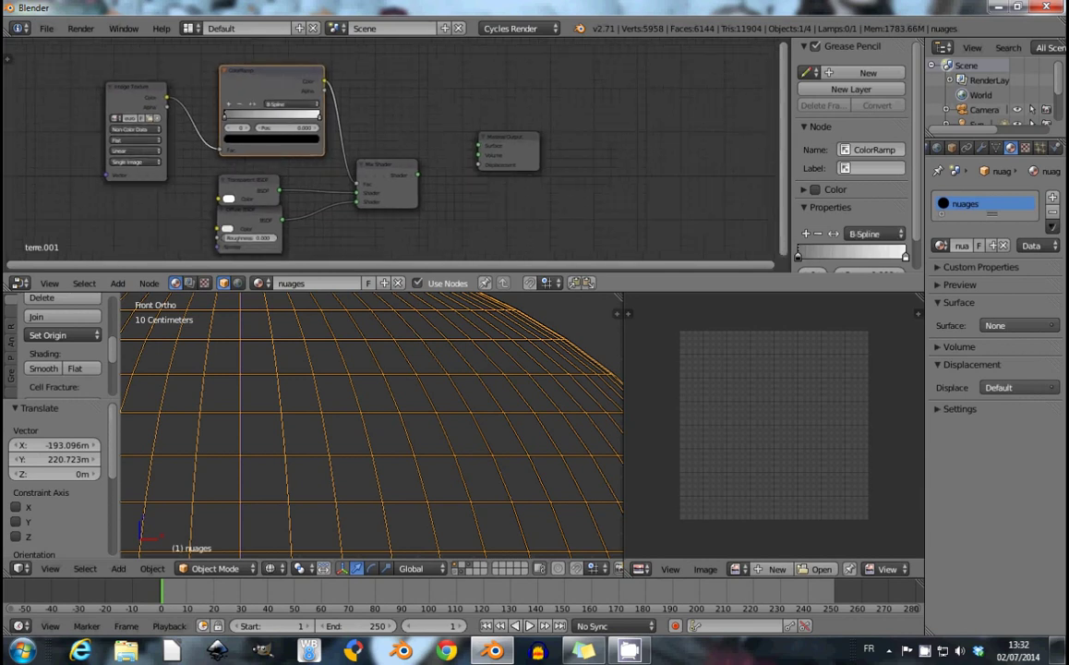
{"action": "left_click_drag", "start_coordinate": [417, 174], "coordinate": [479, 145]}
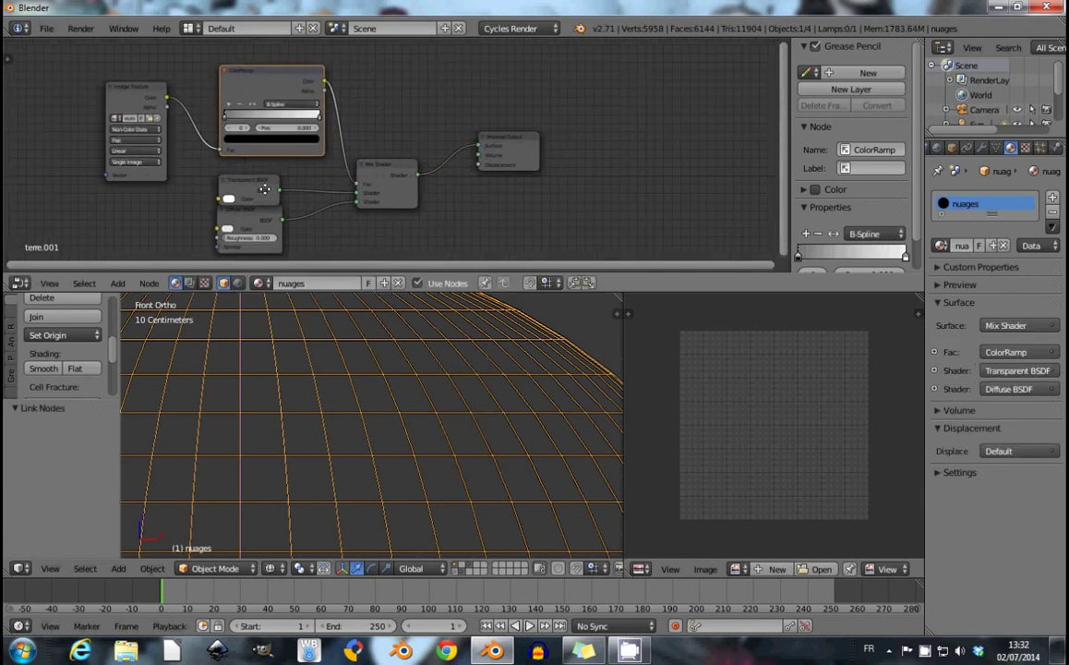
{"action": "scroll", "coordinate": [348, 163], "scroll_direction": "up", "scroll_amount": 2}
{"action": "left_click", "coordinate": [325, 207]}
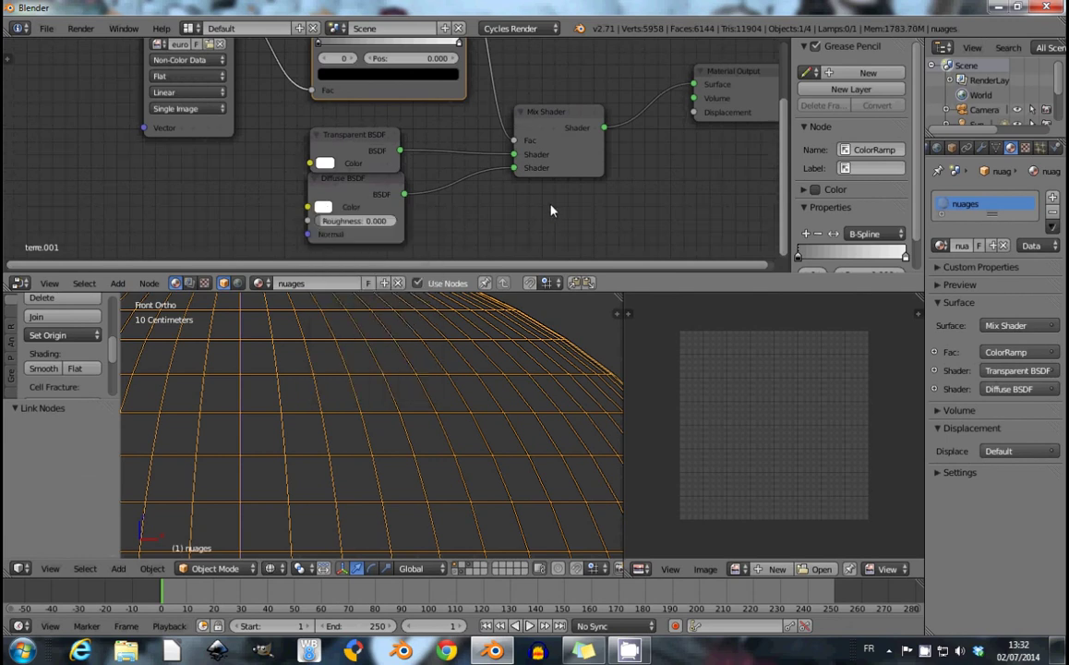
{"action": "middle_click_drag", "start_coordinate": [222, 171], "coordinate": [303, 185]}
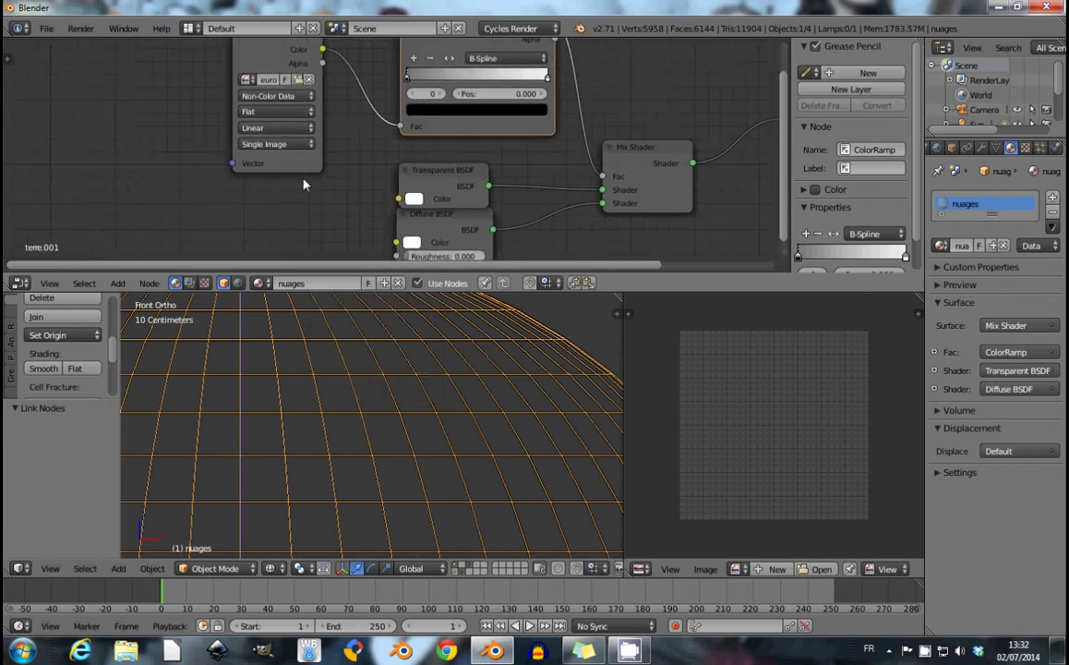
{"action": "left_click_drag", "start_coordinate": [282, 60], "coordinate": [138, 61]}
Add a Bump node from image colour to Diffuse Normal, then preview in Rendered shading.
{"action": "key", "text": "shift+a"}
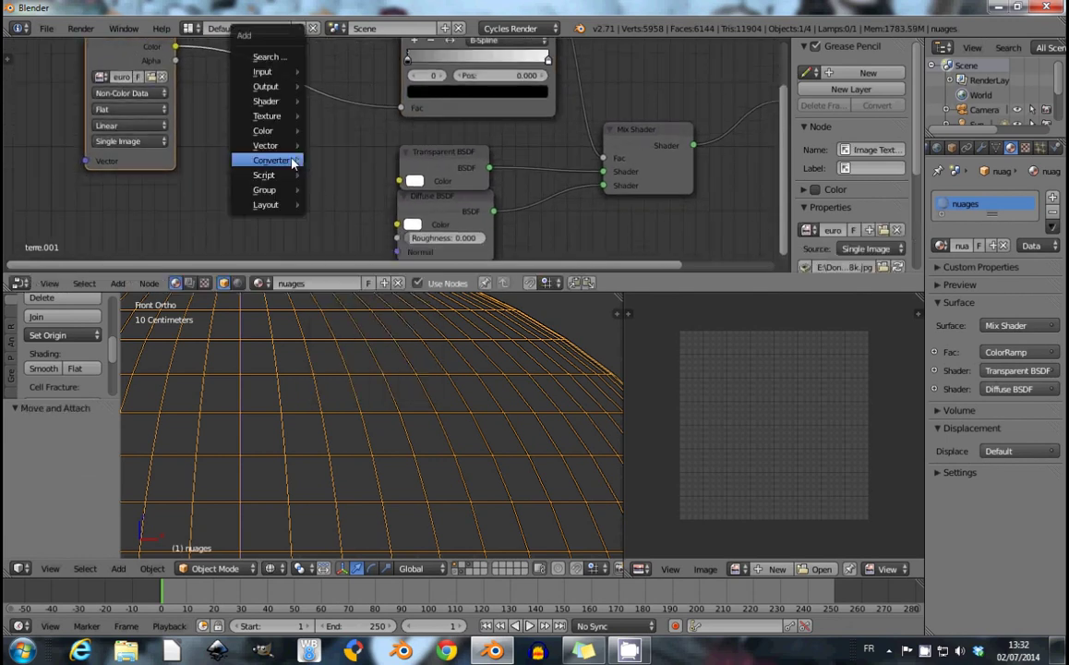
{"action": "mouse_move", "coordinate": [265, 145]}
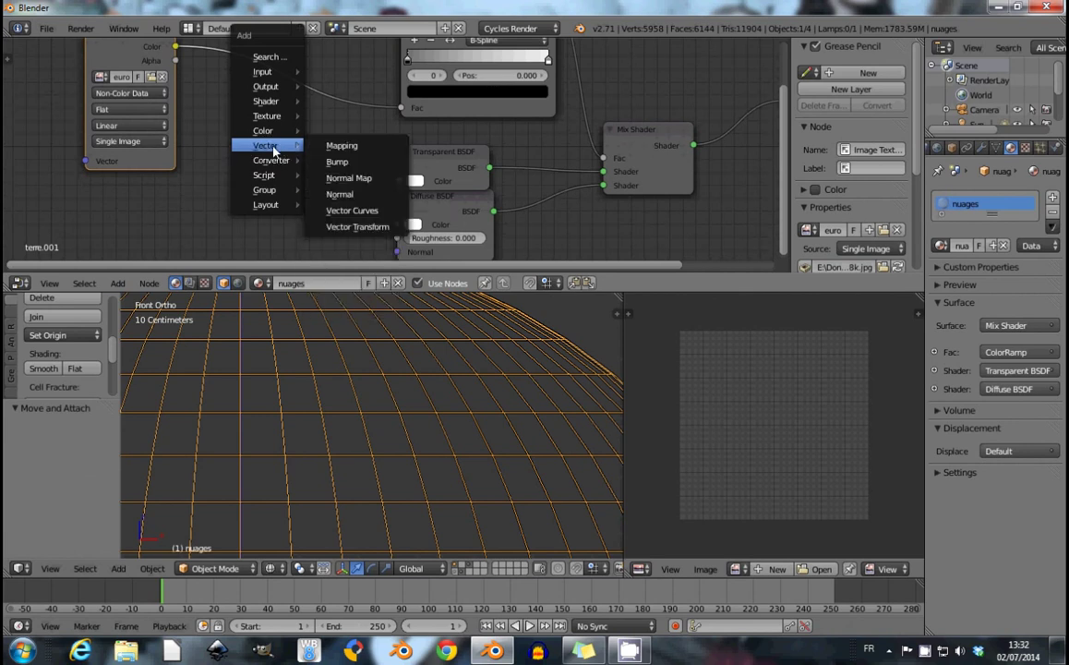
{"action": "left_click", "coordinate": [337, 162]}
{"action": "left_click", "coordinate": [186, 118]}
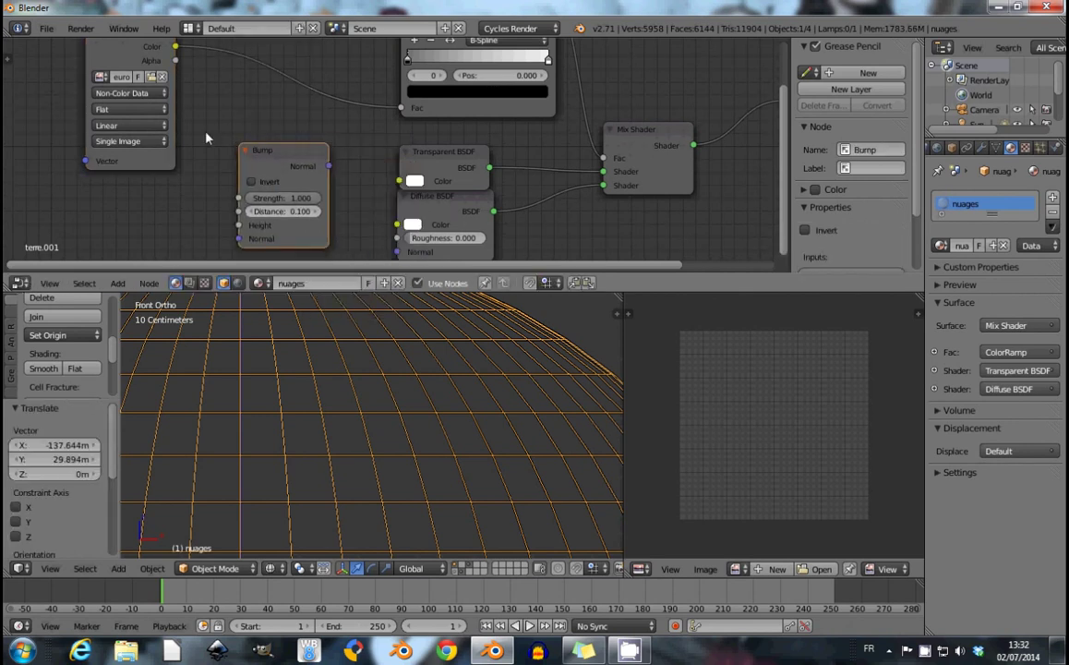
{"action": "scroll", "coordinate": [217, 103], "scroll_direction": "down", "scroll_amount": 2}
{"action": "mouse_move", "coordinate": [245, 81]}
{"action": "left_mouse_down"}
{"action": "mouse_move", "coordinate": [289, 214]}
{"action": "mouse_move", "coordinate": [289, 201]}
{"action": "left_mouse_up"}
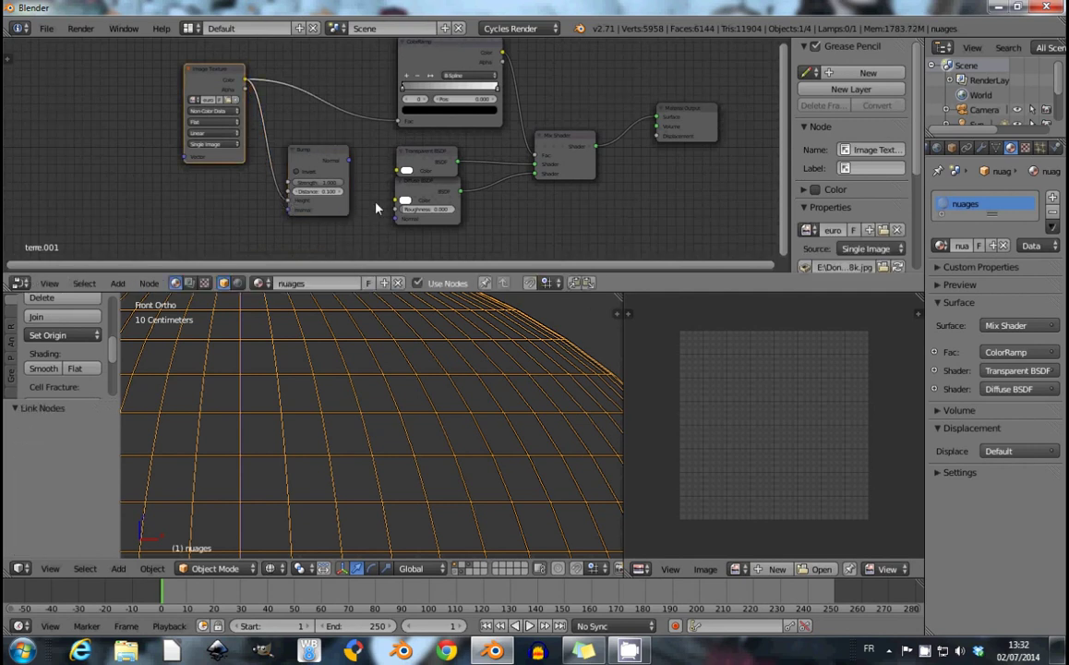
{"action": "scroll", "coordinate": [374, 199], "scroll_direction": "up", "scroll_amount": 3}
{"action": "middle_click_drag", "start_coordinate": [334, 184], "coordinate": [319, 100]}
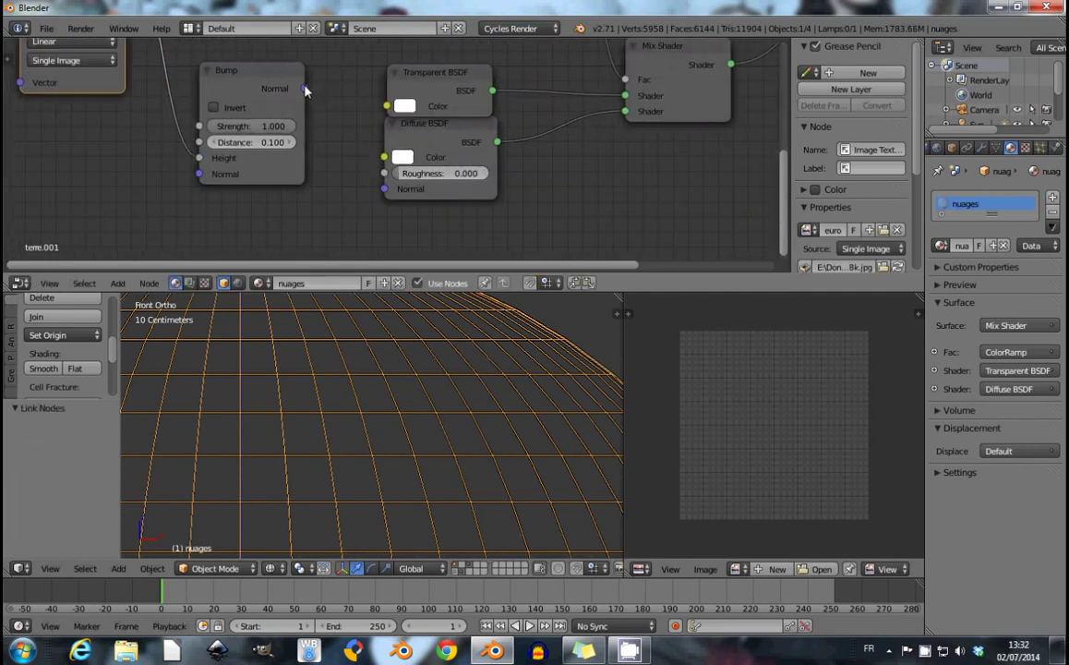
{"action": "left_click_drag", "start_coordinate": [304, 89], "coordinate": [384, 188]}
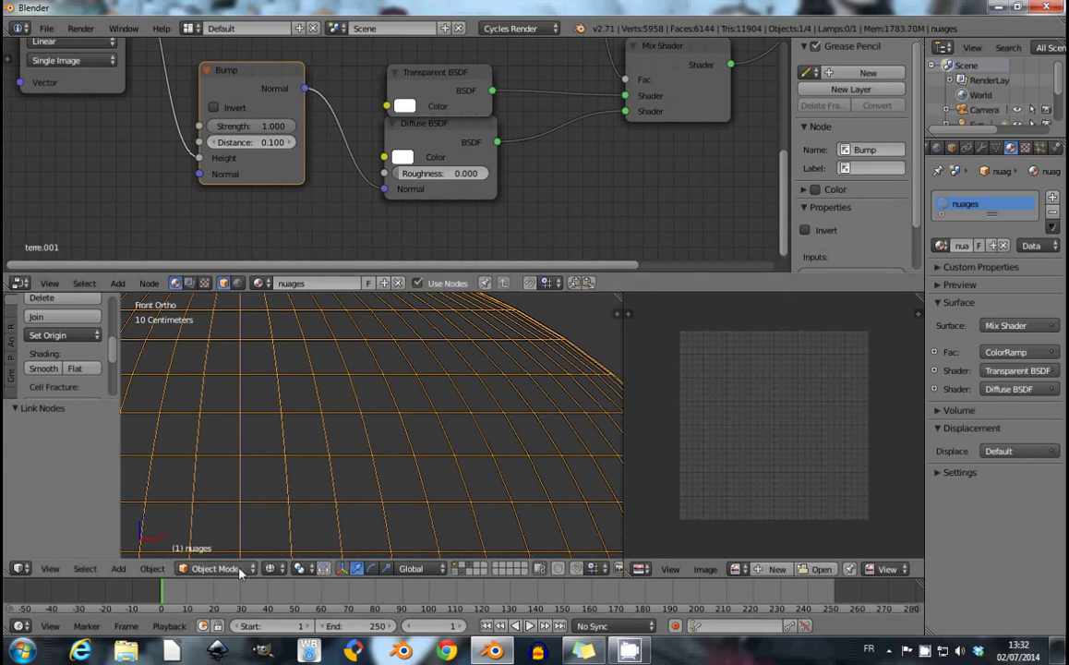
{"action": "left_click", "coordinate": [270, 568]}
{"action": "left_click", "coordinate": [323, 467]}
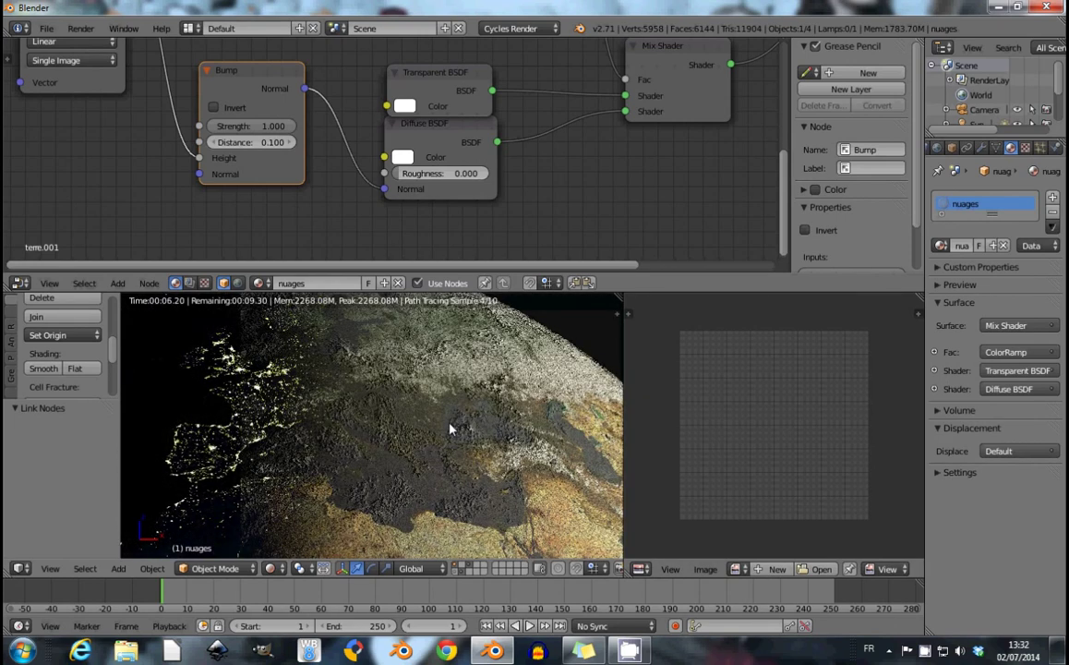
Try moving the clouds to layer 2, then restore them to the visible layer.
{"action": "key", "text": "m"}
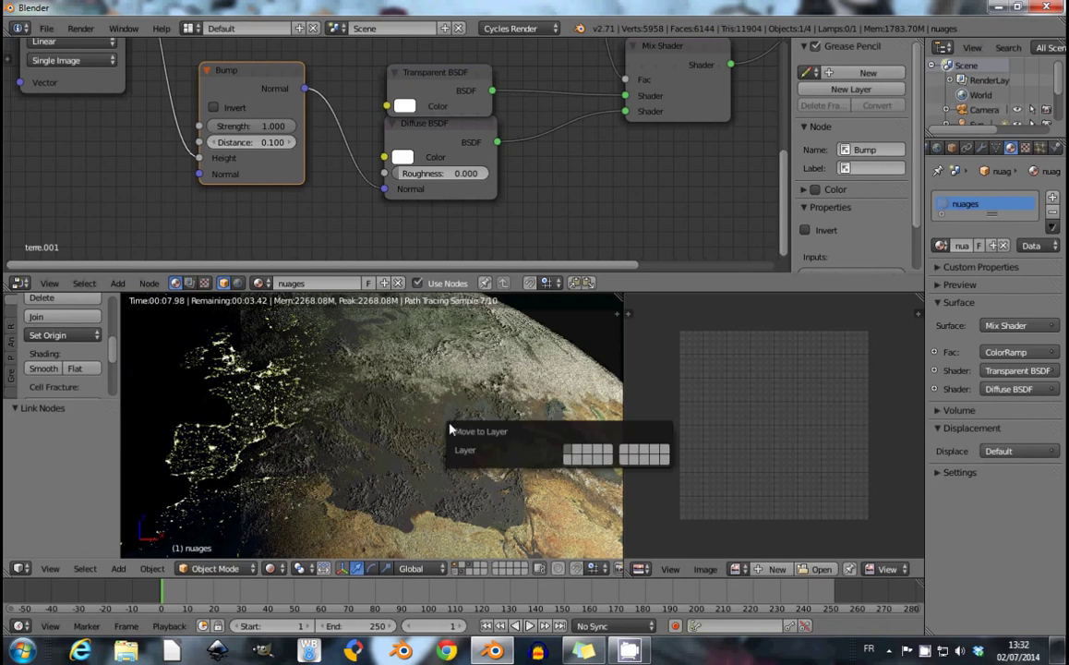
{"action": "key", "text": "2"}
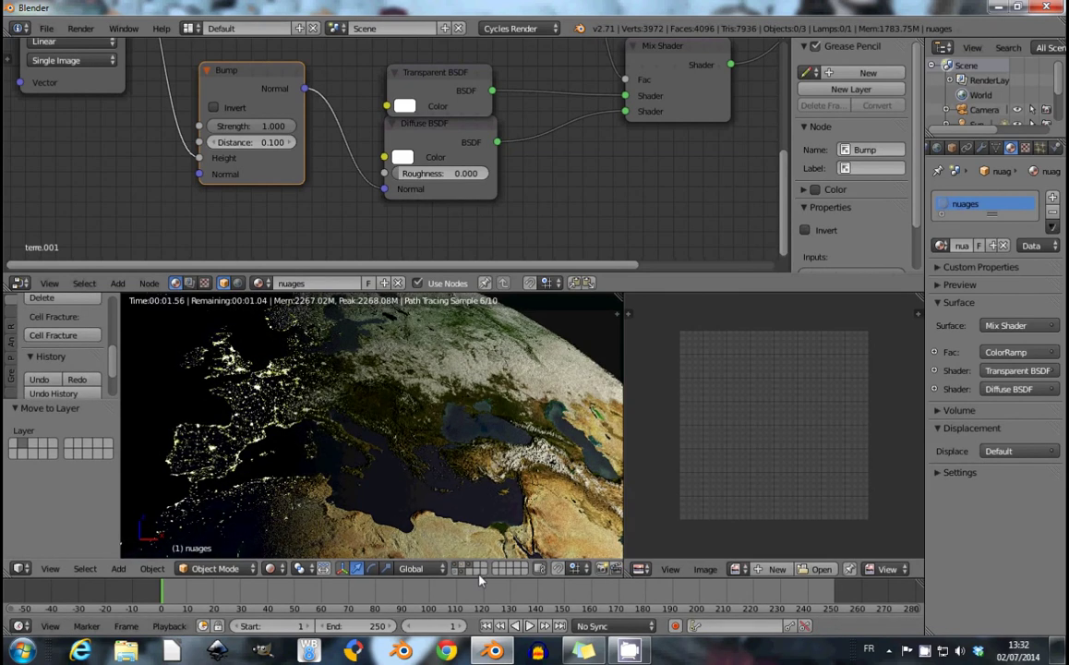
{"action": "key", "text": "2"}
{"action": "scroll", "coordinate": [443, 386], "scroll_direction": "down", "scroll_amount": 3}
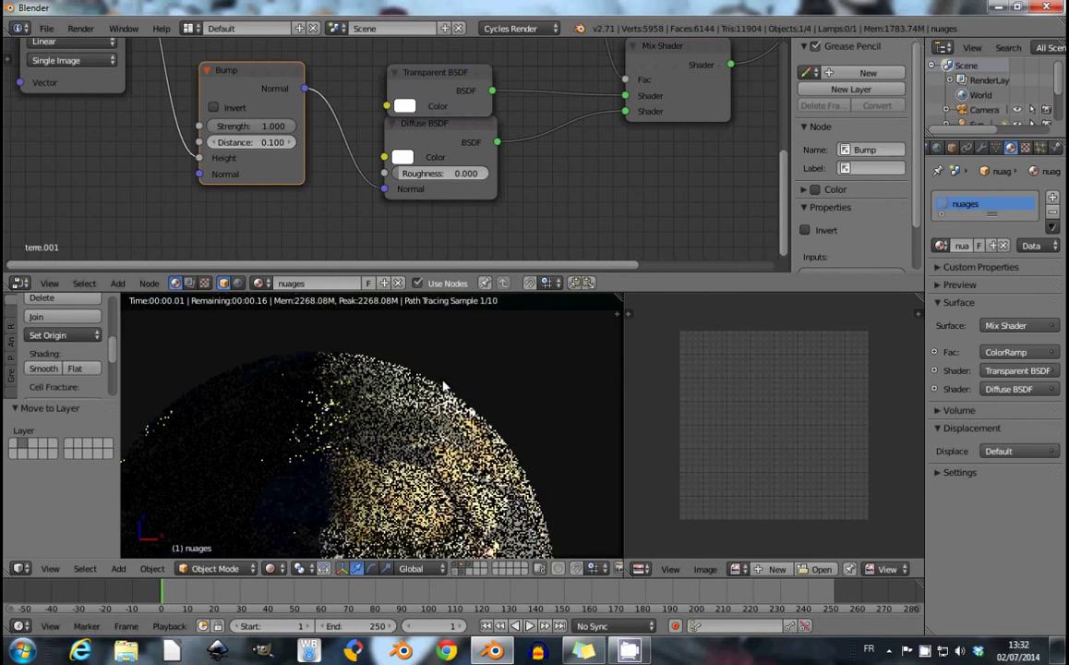
{"action": "middle_click_drag", "start_coordinate": [387, 116], "coordinate": [290, 199]}
{"action": "scroll", "coordinate": [335, 94], "scroll_direction": "down", "scroll_amount": 2}
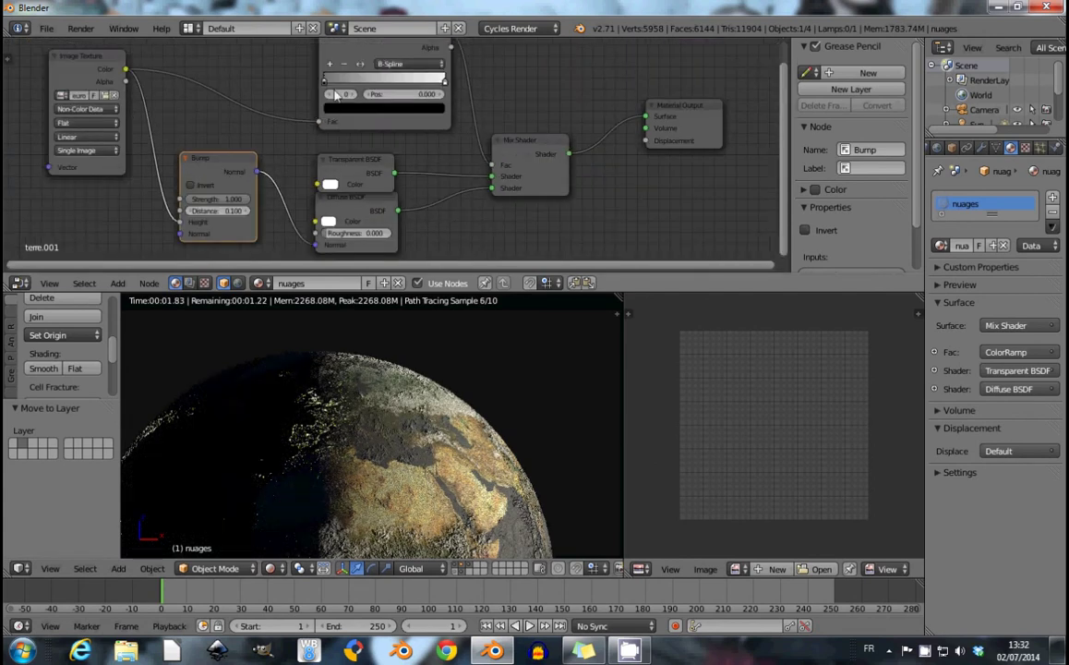
Adjust the ColorRamp dark stop to 0.241 and orbit the globe to inspect the clouds.
{"action": "left_click_drag", "start_coordinate": [327, 83], "coordinate": [384, 85]}
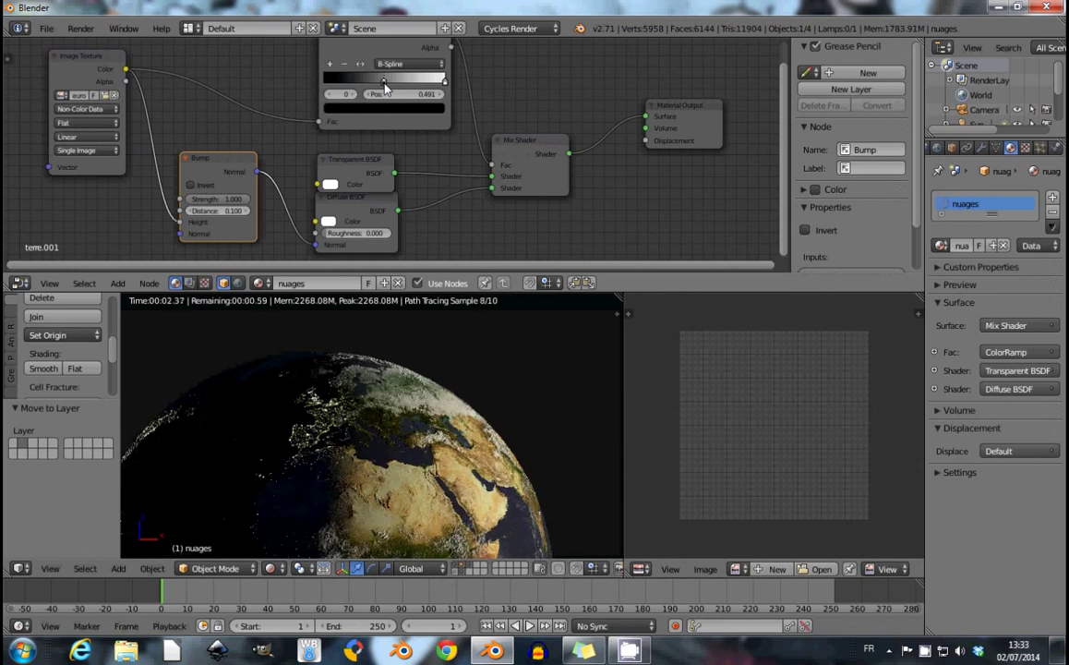
{"action": "left_click", "coordinate": [474, 569]}
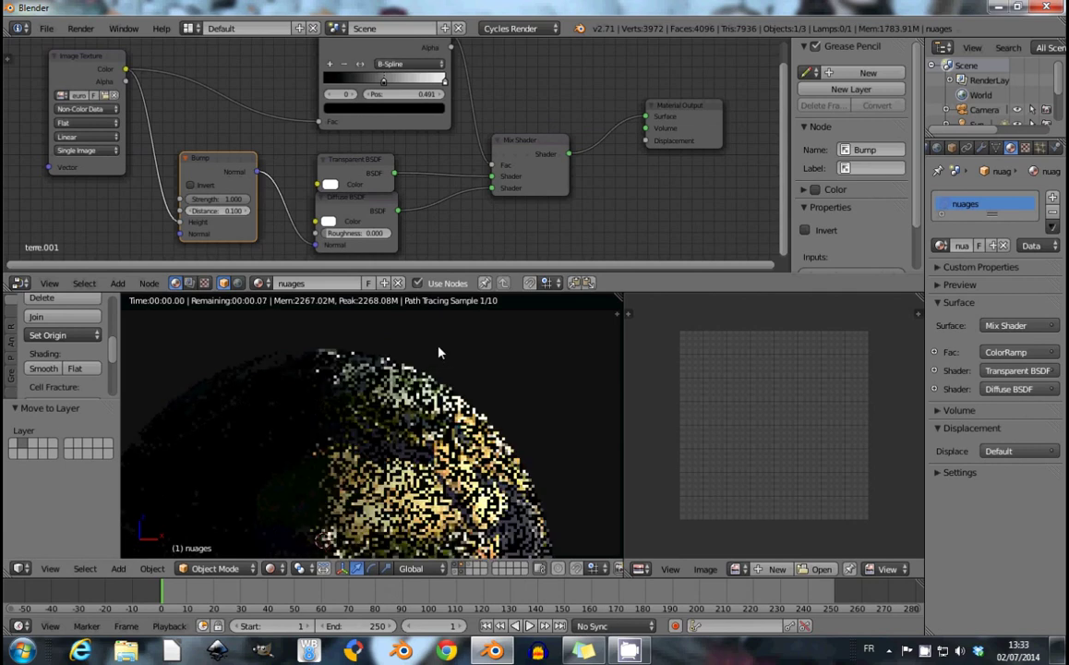
{"action": "scroll", "coordinate": [434, 349], "scroll_direction": "down", "scroll_amount": 5}
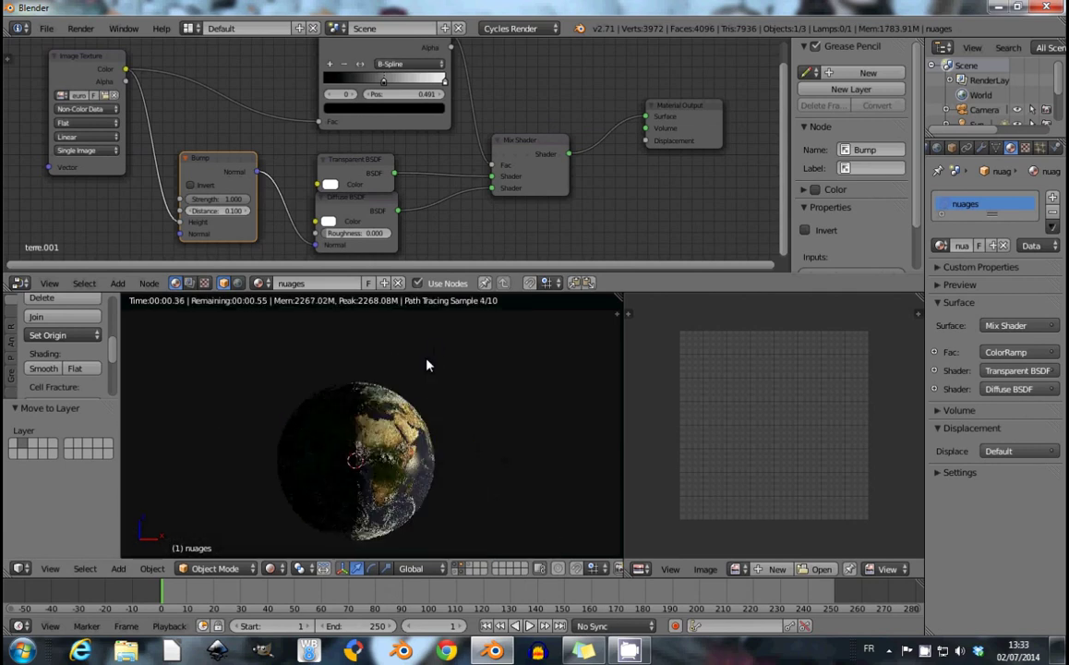
{"action": "left_click_drag", "start_coordinate": [383, 82], "coordinate": [353, 85]}
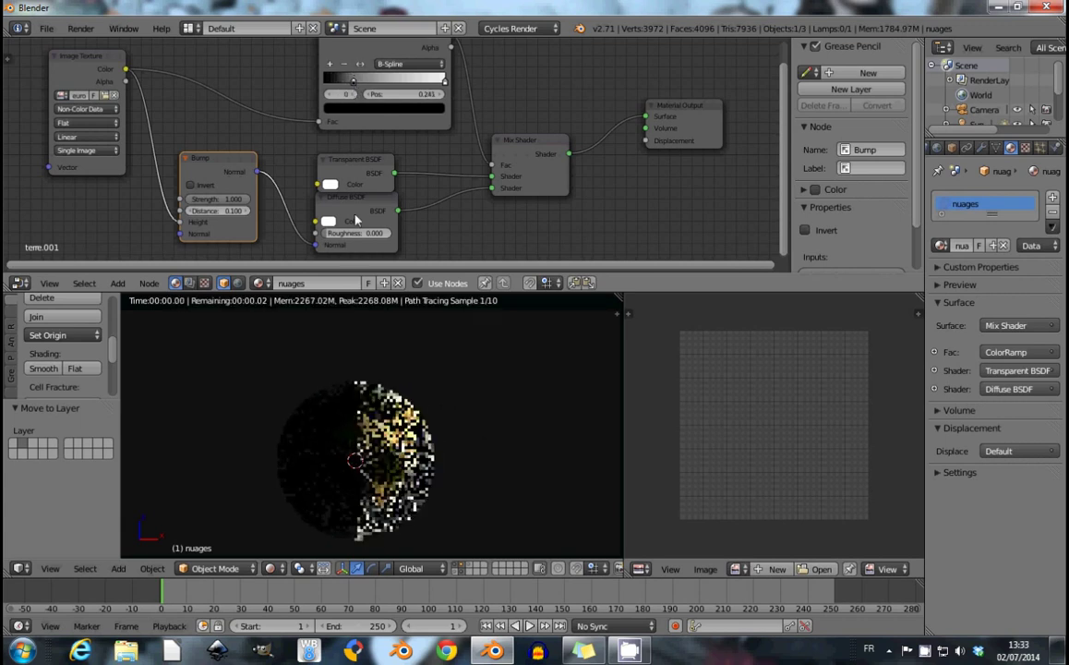
{"action": "scroll", "coordinate": [380, 437], "scroll_direction": "up", "scroll_amount": 4}
{"action": "middle_click_drag", "start_coordinate": [381, 437], "coordinate": [405, 394]}
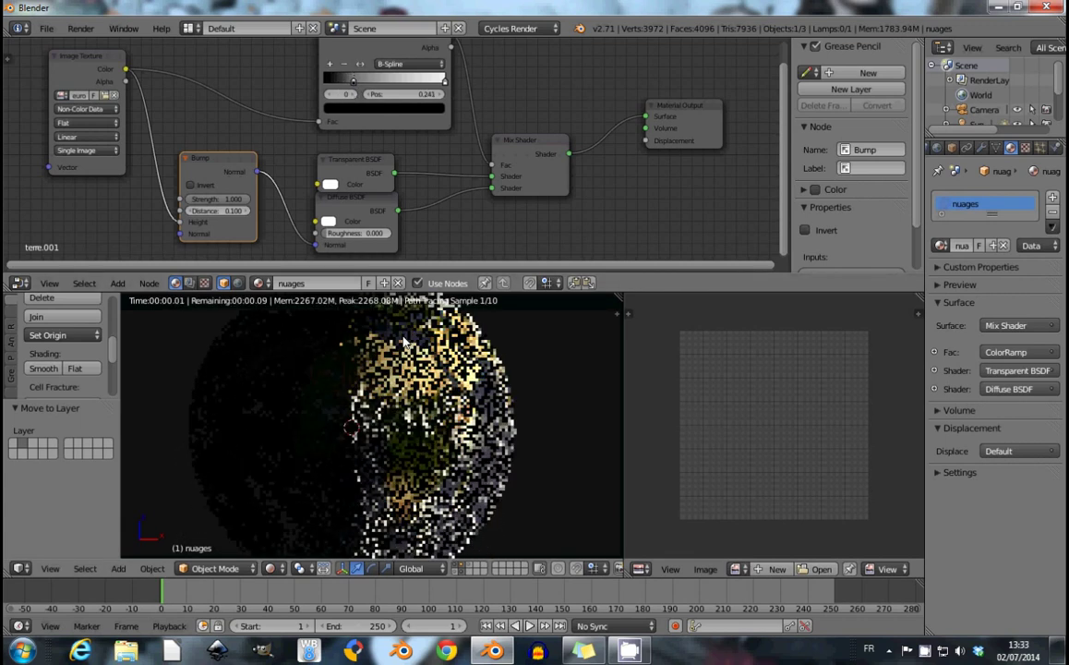
{"action": "middle_click_drag", "start_coordinate": [361, 327], "coordinate": [349, 340]}
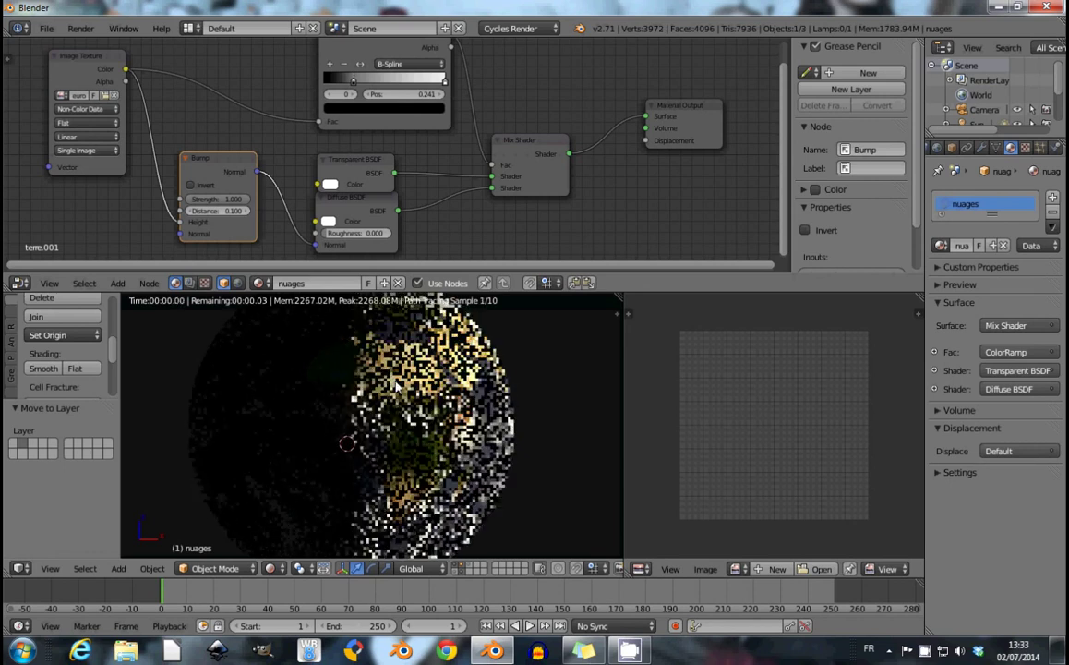
Set the Bump strength to 0.2 and orbit the globe.
{"action": "left_click", "coordinate": [219, 199]}
{"action": "type", "text": "0.2"}
{"action": "key", "text": "Return"}
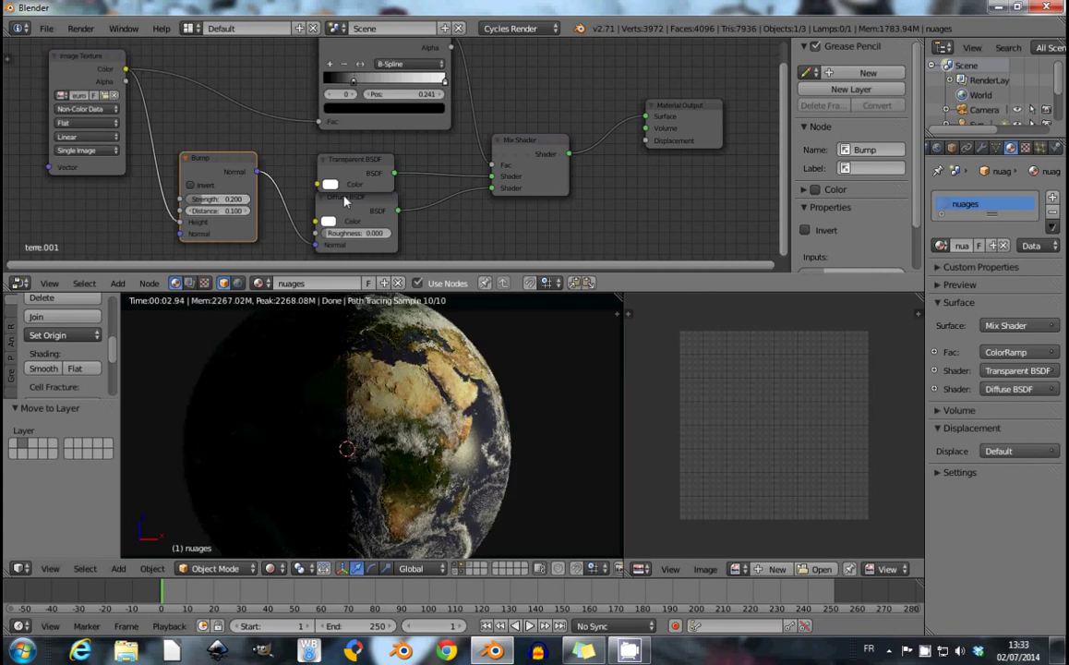
{"action": "middle_click_drag", "start_coordinate": [518, 437], "coordinate": [452, 487]}
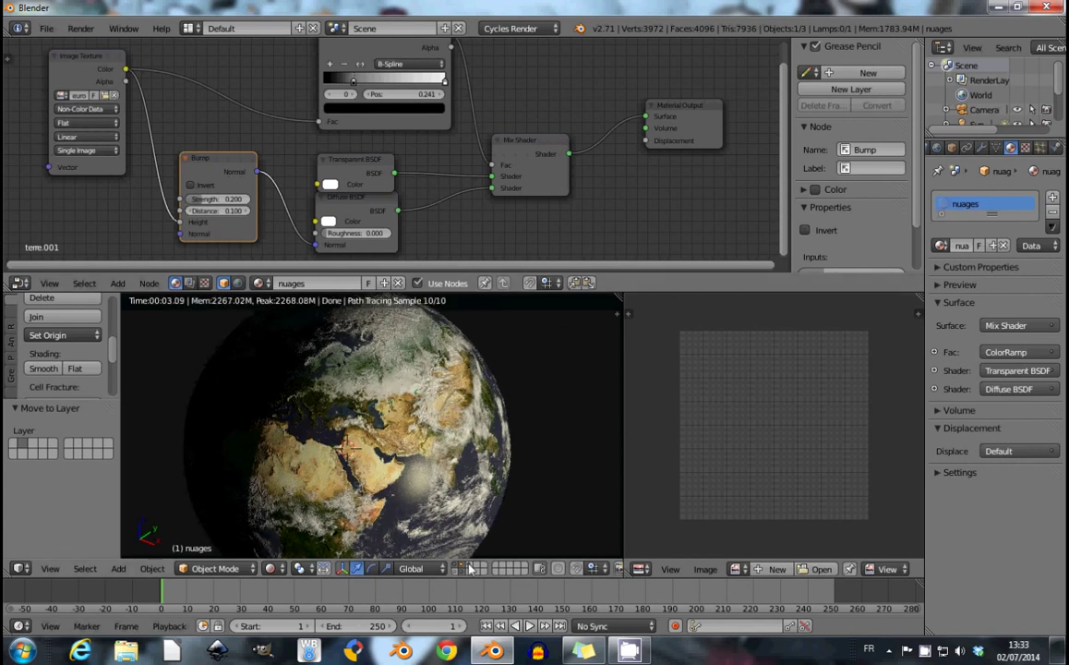
Duplicate the cloud sphere in place and orbit the globe toward Africa.
{"action": "key", "text": "shift+d"}
{"action": "key", "text": "Escape"}
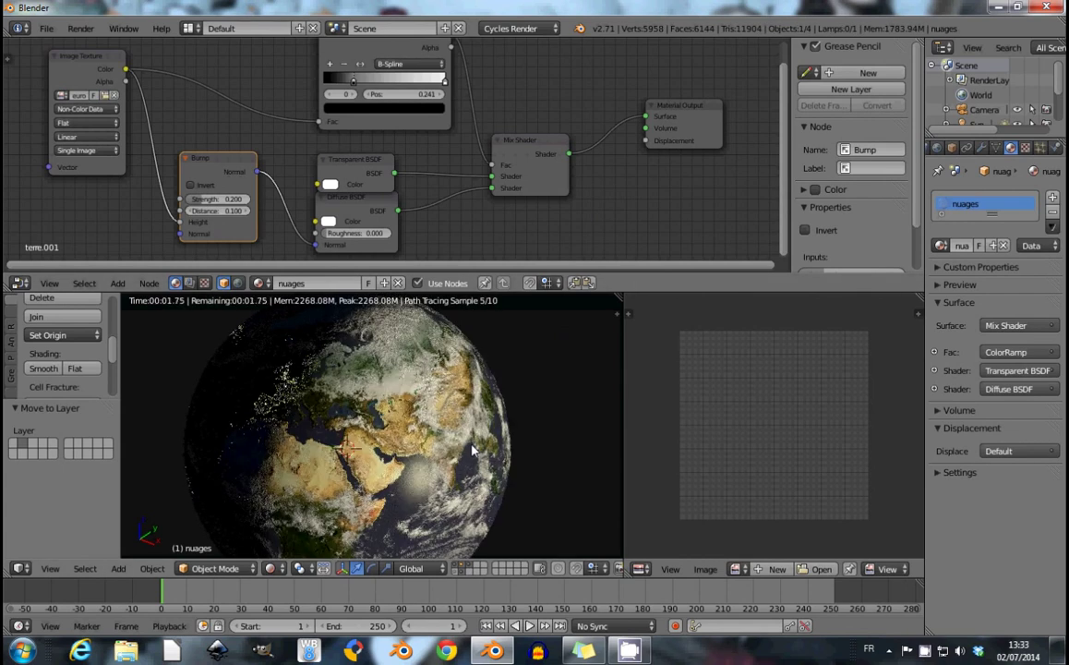
{"action": "middle_click_drag", "start_coordinate": [479, 445], "coordinate": [523, 410]}
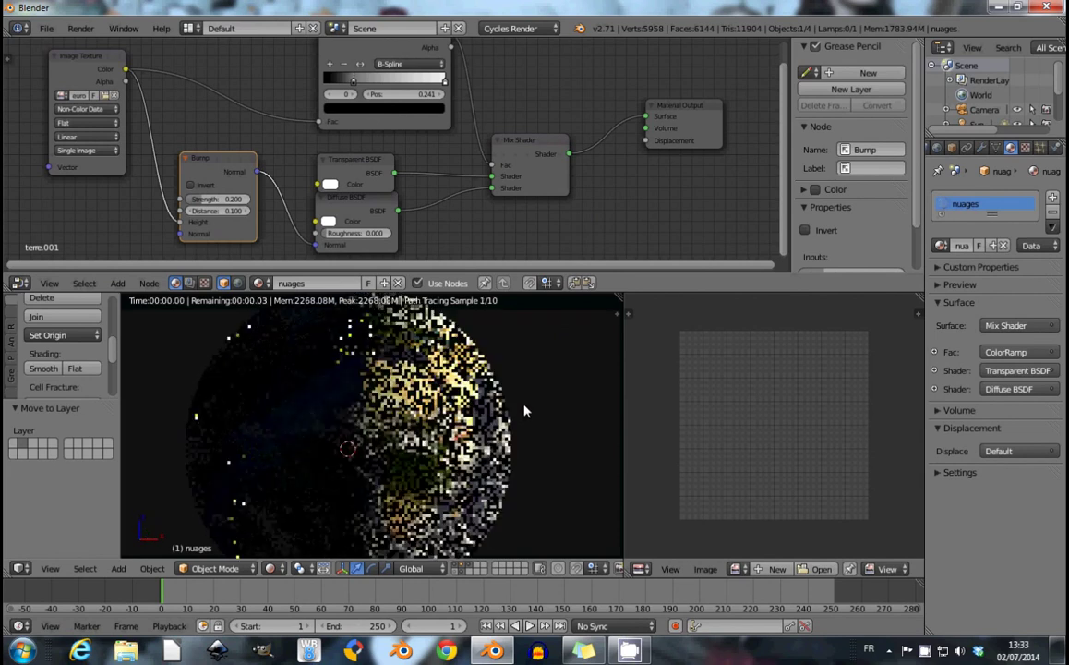
{"action": "scroll", "coordinate": [526, 410], "scroll_direction": "down", "scroll_amount": 3}
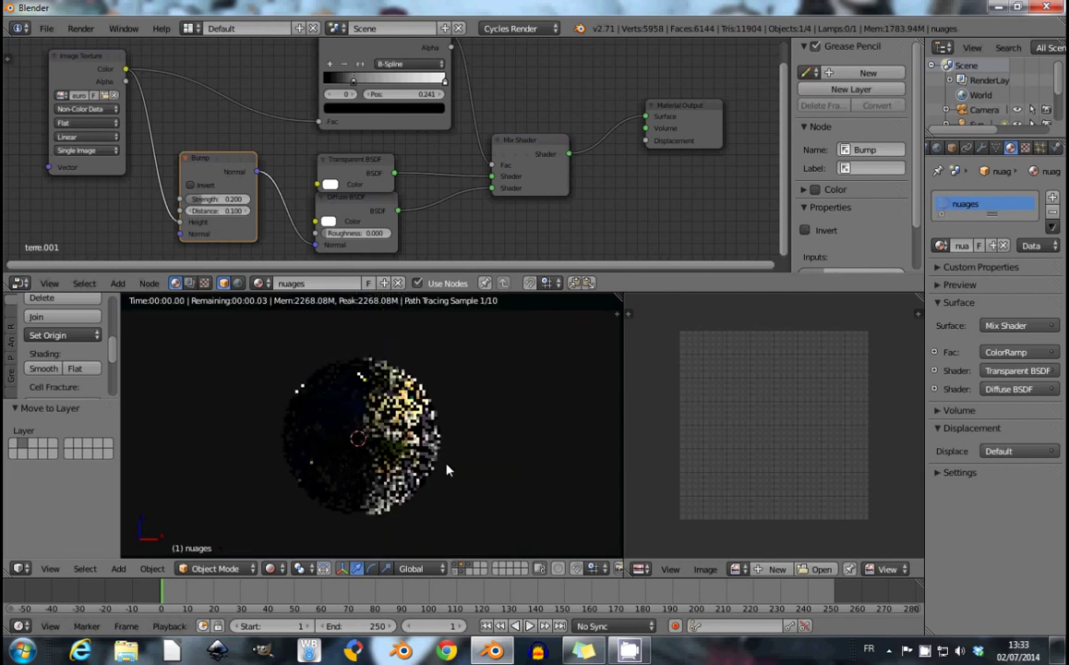
Turn the World background strength down to 0.000.
{"action": "left_click", "coordinate": [937, 148]}
{"action": "left_click_drag", "start_coordinate": [1015, 322], "coordinate": [960, 322]}
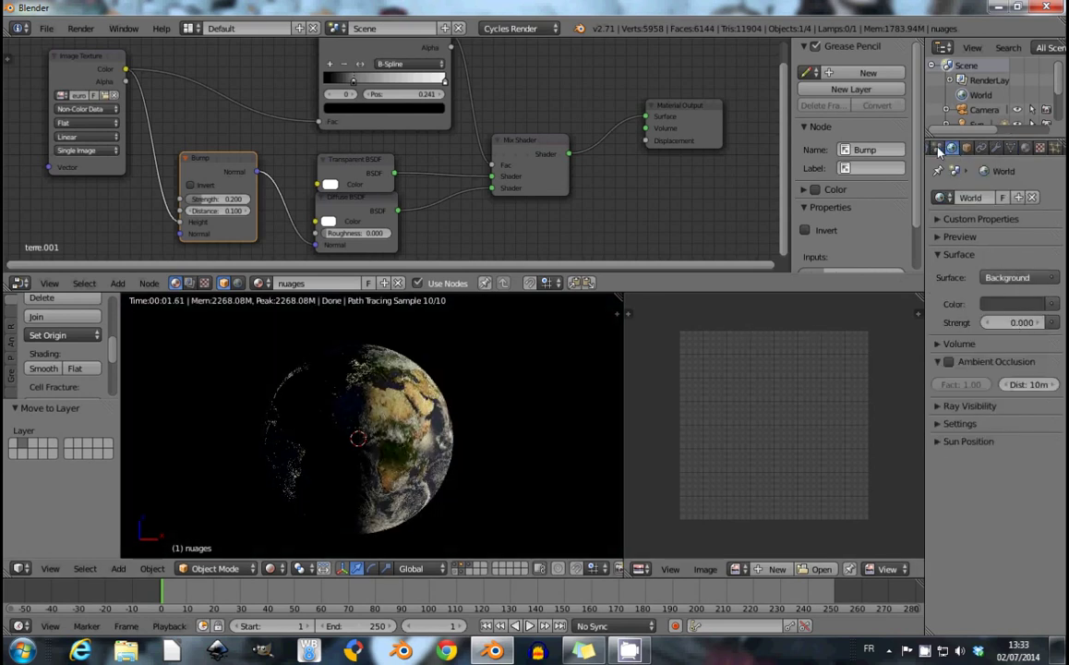
{"action": "scroll", "coordinate": [945, 151], "scroll_direction": "up", "scroll_amount": 2}
{"action": "scroll", "coordinate": [508, 467], "scroll_direction": "up", "scroll_amount": 2}
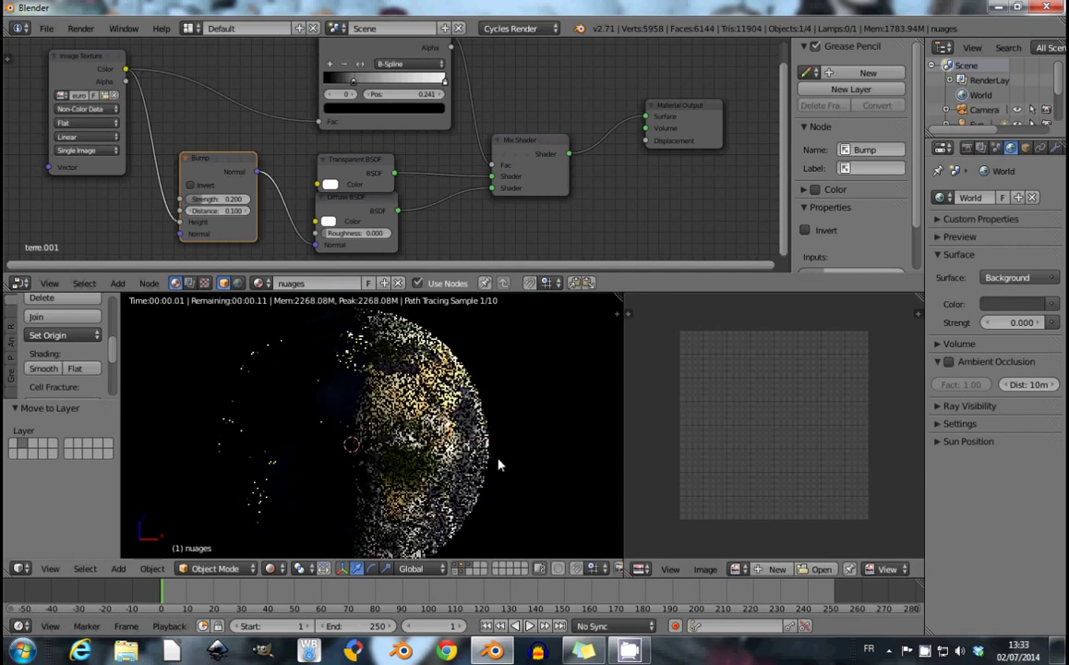
Add a smooth-shaded 64-segment UV sphere in front orthographic view.
{"action": "key", "text": "z"}
{"action": "scroll", "coordinate": [443, 430], "scroll_direction": "up", "scroll_amount": 3}
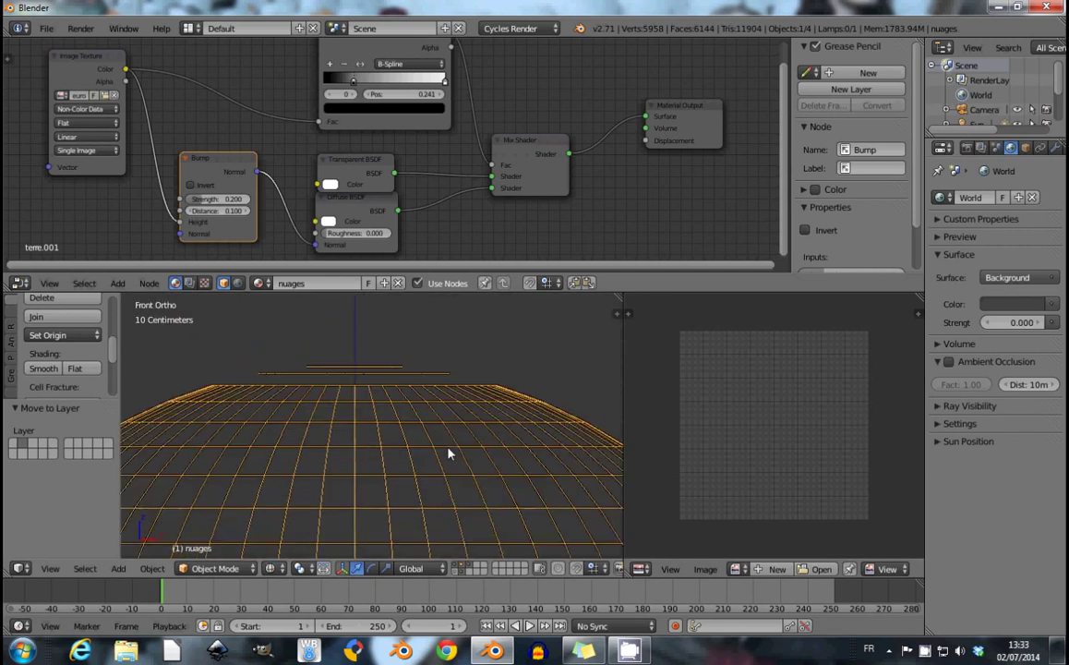
{"action": "scroll", "coordinate": [503, 424], "scroll_direction": "up", "scroll_amount": 2}
{"action": "scroll", "coordinate": [301, 429], "scroll_direction": "up", "scroll_amount": 2}
{"action": "scroll", "coordinate": [453, 392], "scroll_direction": "up", "scroll_amount": 2}
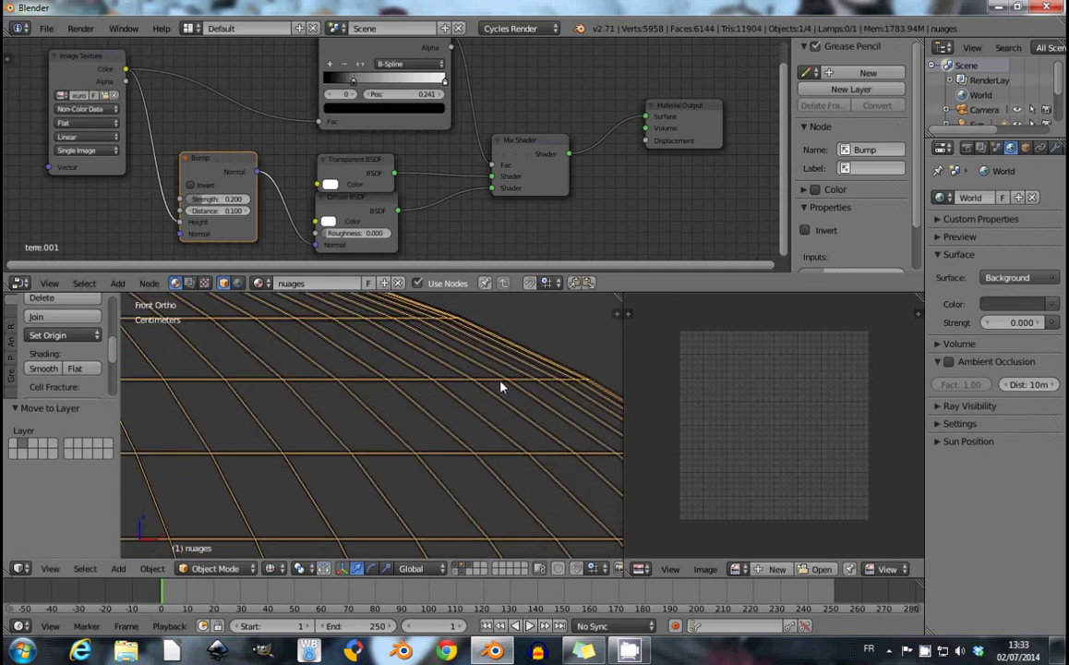
{"action": "key", "text": "shift+a"}
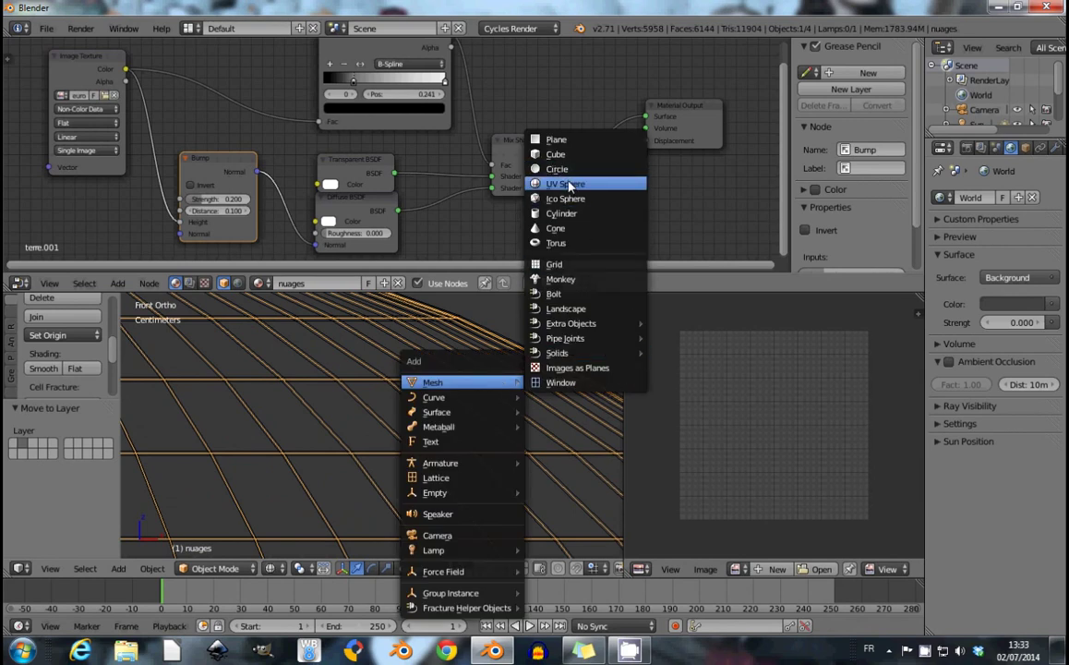
{"action": "left_click", "coordinate": [565, 184]}
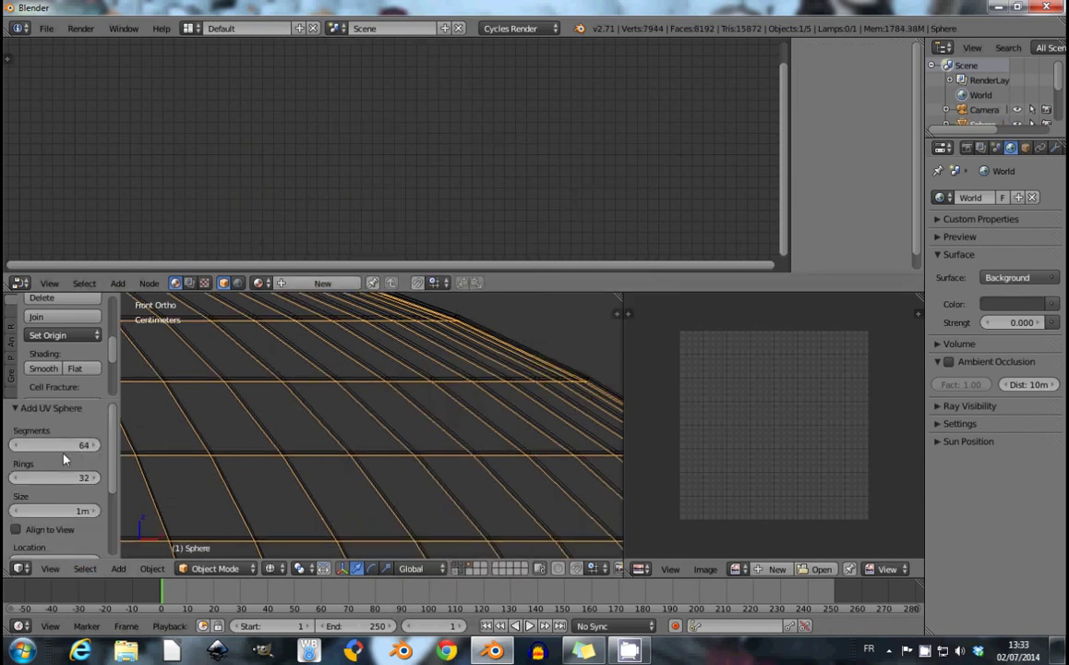
{"action": "left_click", "coordinate": [42, 368]}
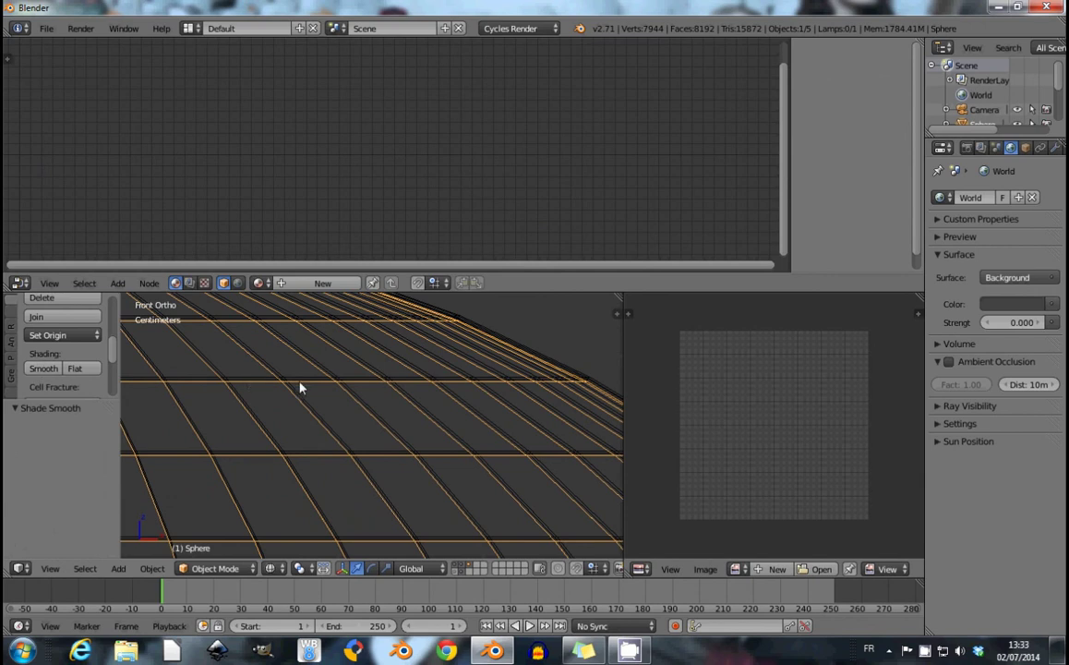
{"action": "middle_click_drag", "start_coordinate": [430, 396], "coordinate": [335, 539], "text": "shift"}
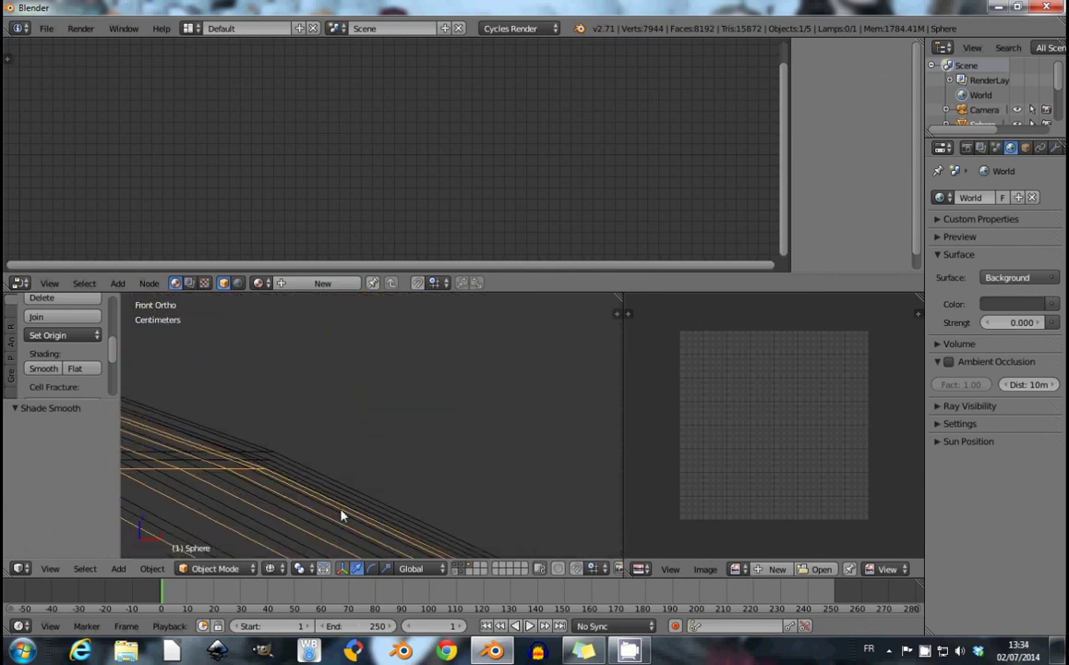
Move the new sphere to layer 2 and make that layer visible.
{"action": "left_click", "coordinate": [474, 567]}
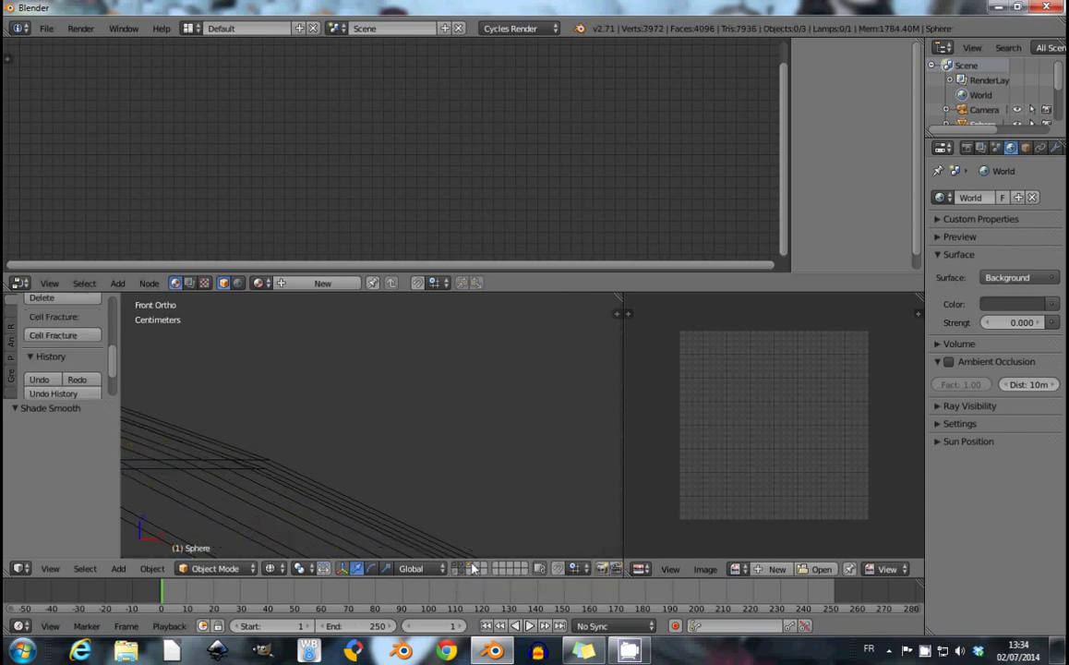
{"action": "left_click", "coordinate": [471, 568], "text": "shift"}
{"action": "key", "text": "m"}
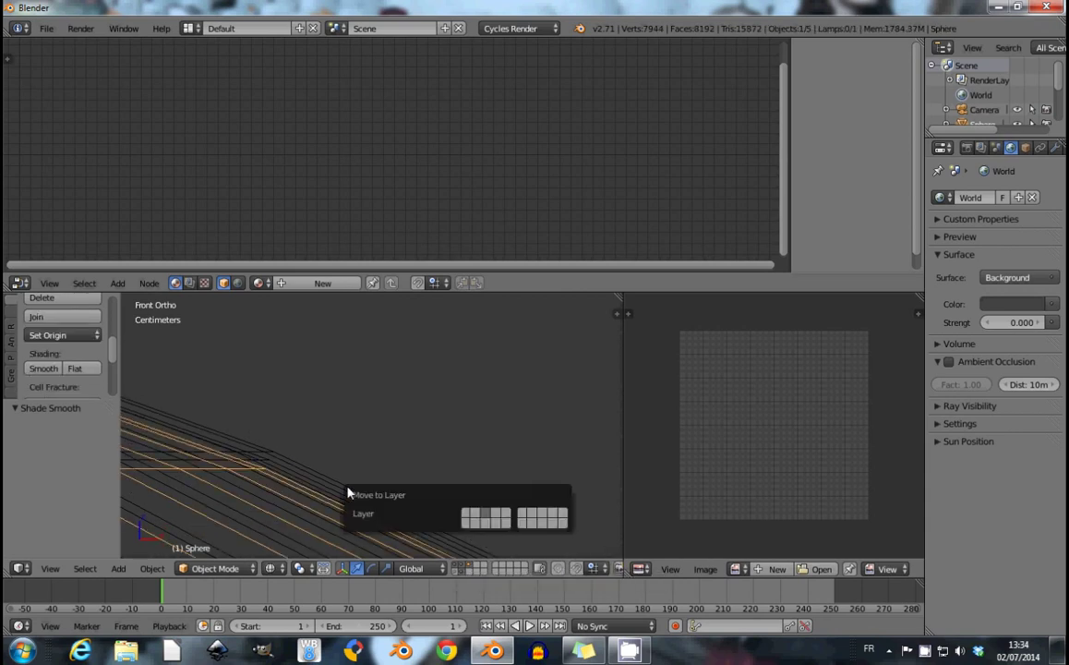
{"action": "key", "text": "2"}
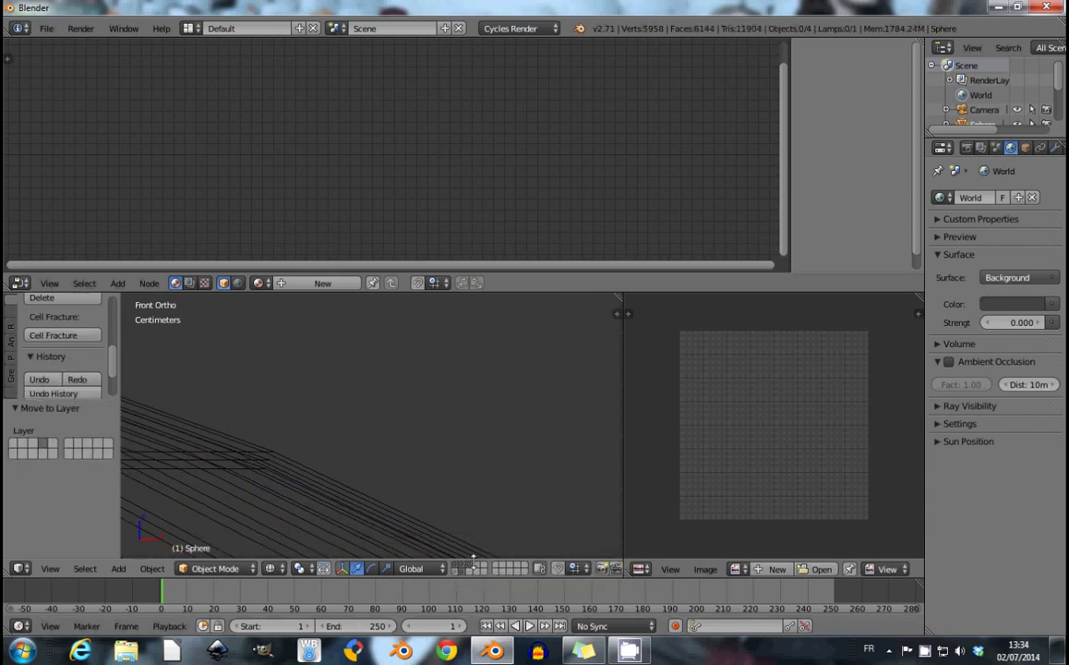
{"action": "left_click", "coordinate": [471, 570], "text": "shift"}
Scale the sphere's mesh up by 1.003 in Edit Mode.
{"action": "scroll", "coordinate": [444, 462], "scroll_direction": "up", "scroll_amount": 2}
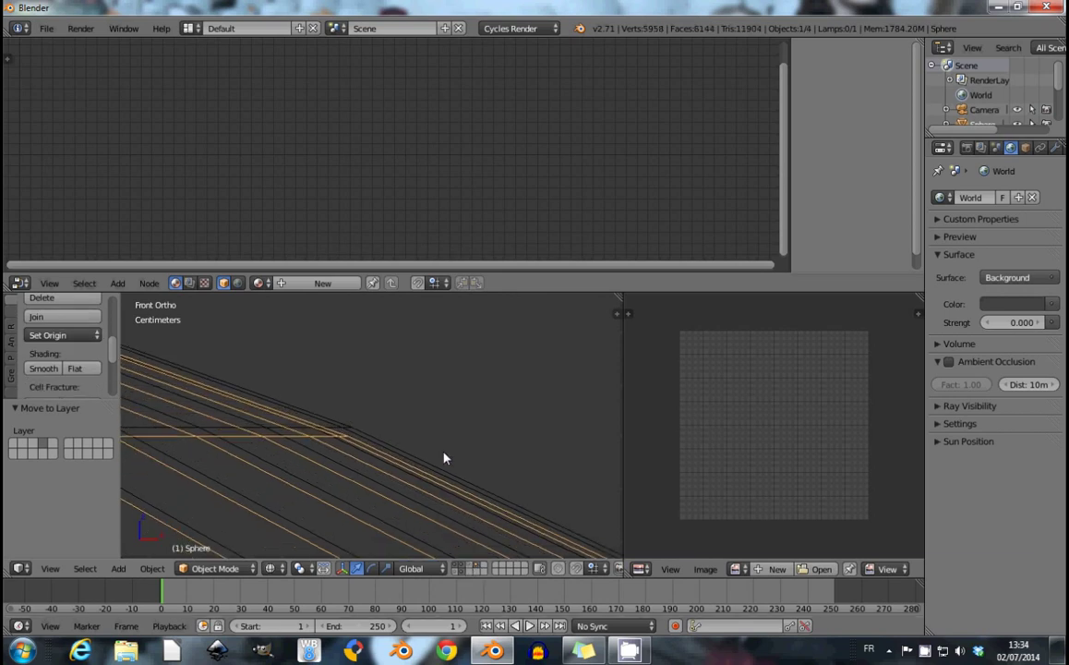
{"action": "scroll", "coordinate": [407, 453], "scroll_direction": "up", "scroll_amount": 2}
{"action": "key", "text": "Tab"}
{"action": "key", "text": "s"}
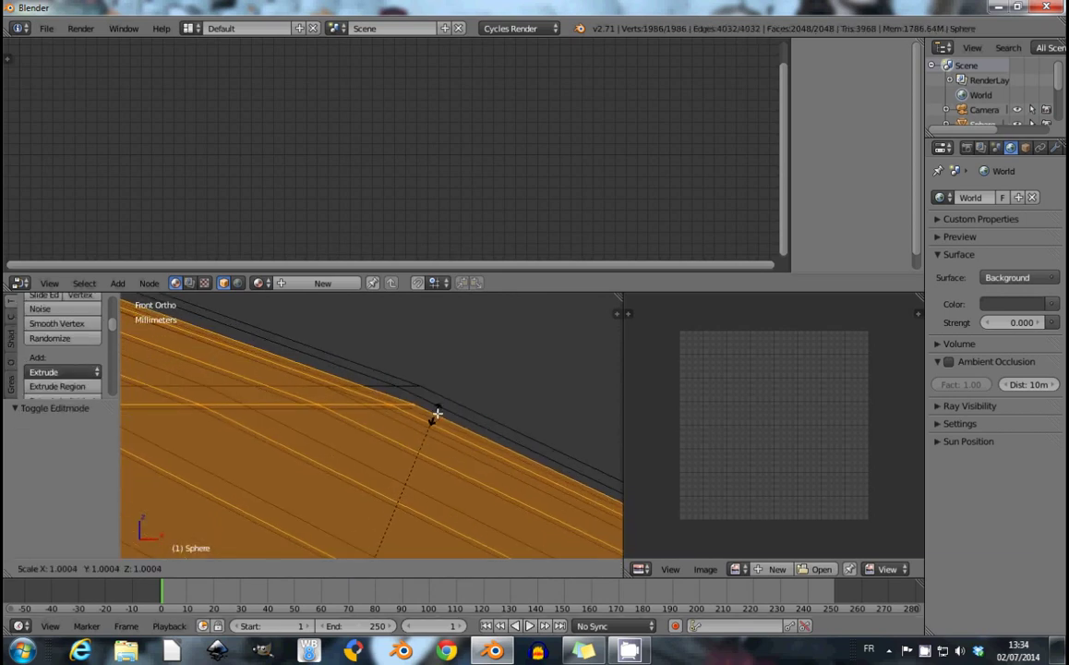
{"action": "left_click", "coordinate": [284, 477]}
{"action": "scroll", "coordinate": [283, 479], "scroll_direction": "down", "scroll_amount": 2}
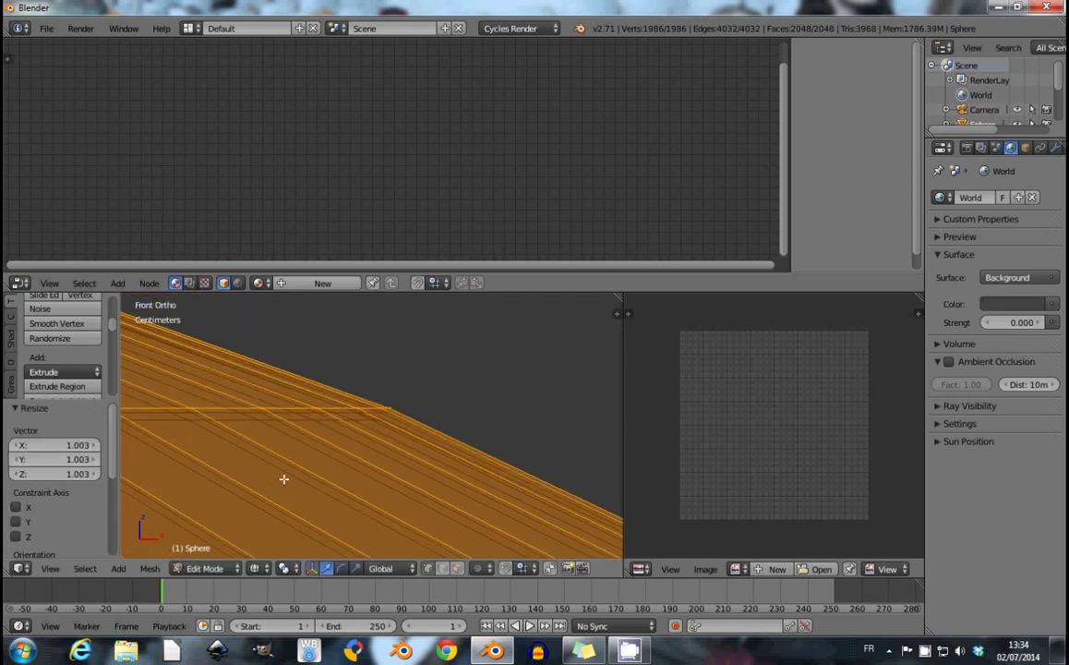
{"action": "scroll", "coordinate": [283, 478], "scroll_direction": "down", "scroll_amount": 2}
{"action": "scroll", "coordinate": [283, 478], "scroll_direction": "down", "scroll_amount": 3}
{"action": "key", "text": "Tab"}
{"action": "middle_click_drag", "start_coordinate": [283, 479], "coordinate": [291, 356], "text": "shift"}
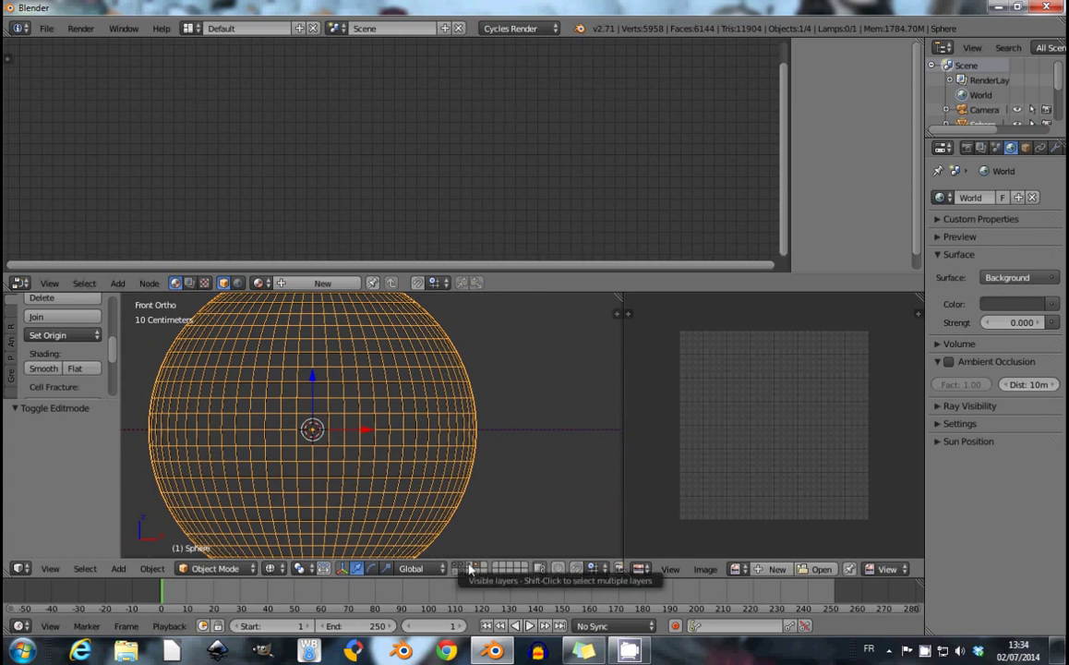
Duplicate the sphere in place and name the copy 'atmosphere'.
{"action": "key", "text": "shift+d"}
{"action": "key", "text": "Escape"}
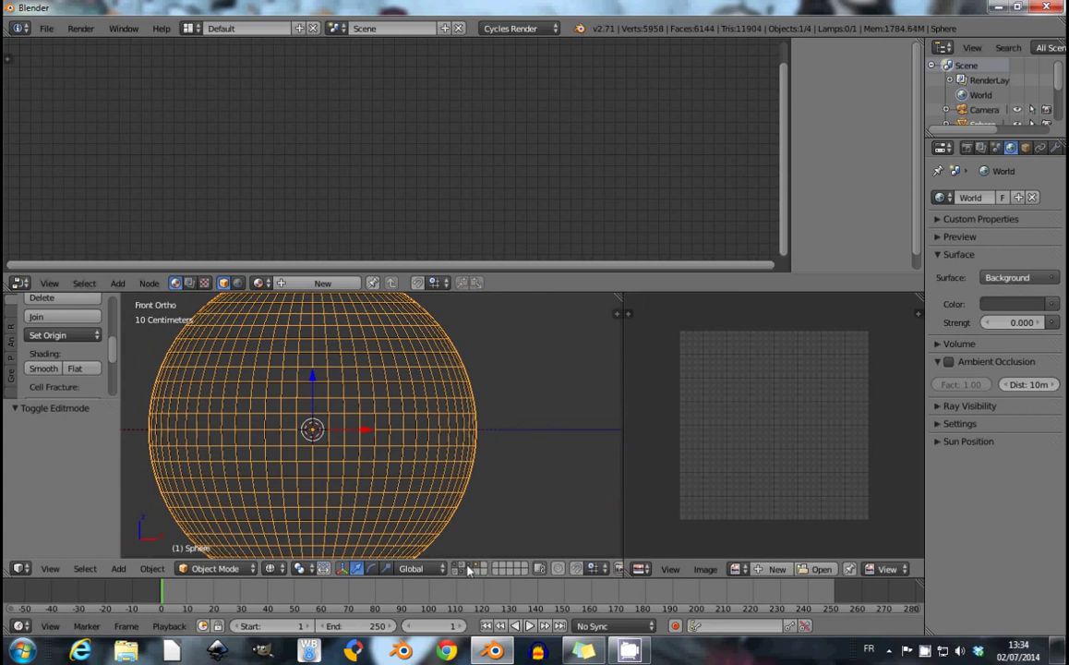
{"action": "left_click", "coordinate": [1025, 148]}
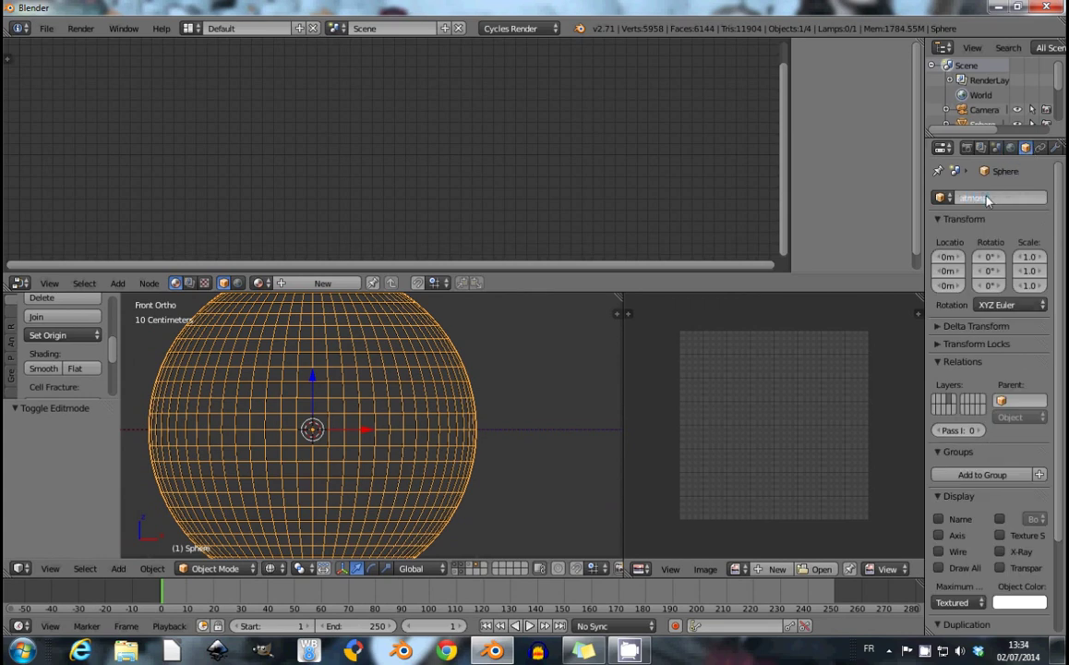
{"action": "type", "text": "phere"}
{"action": "key", "text": "Return"}
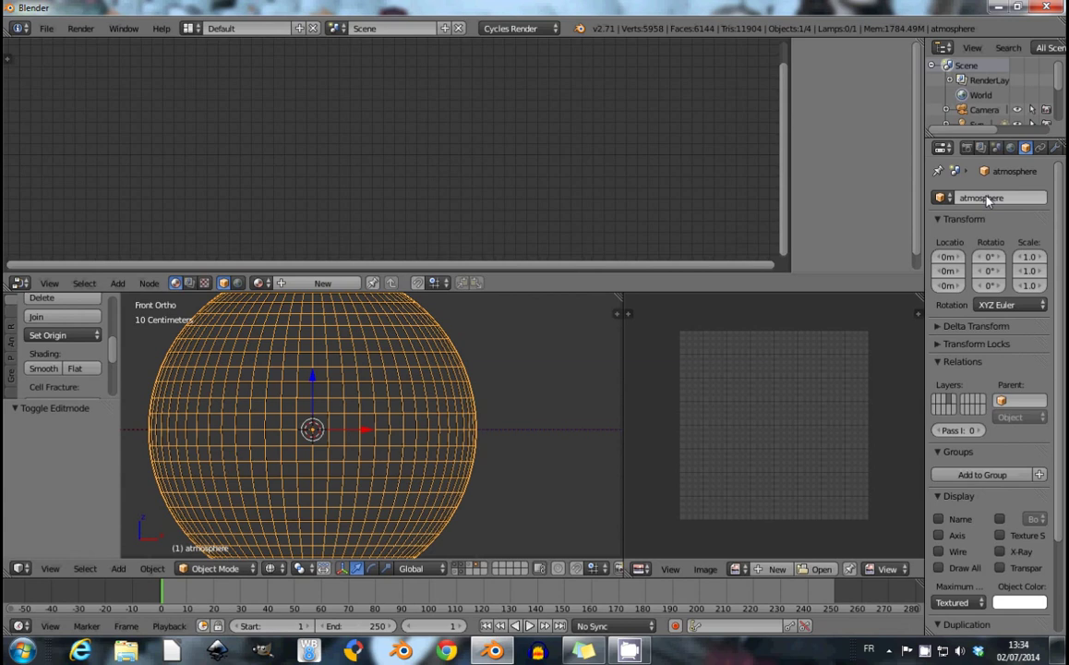
Create a new Diffuse material named atmosphere and preview it in Rendered shading.
{"action": "left_click", "coordinate": [1025, 147]}
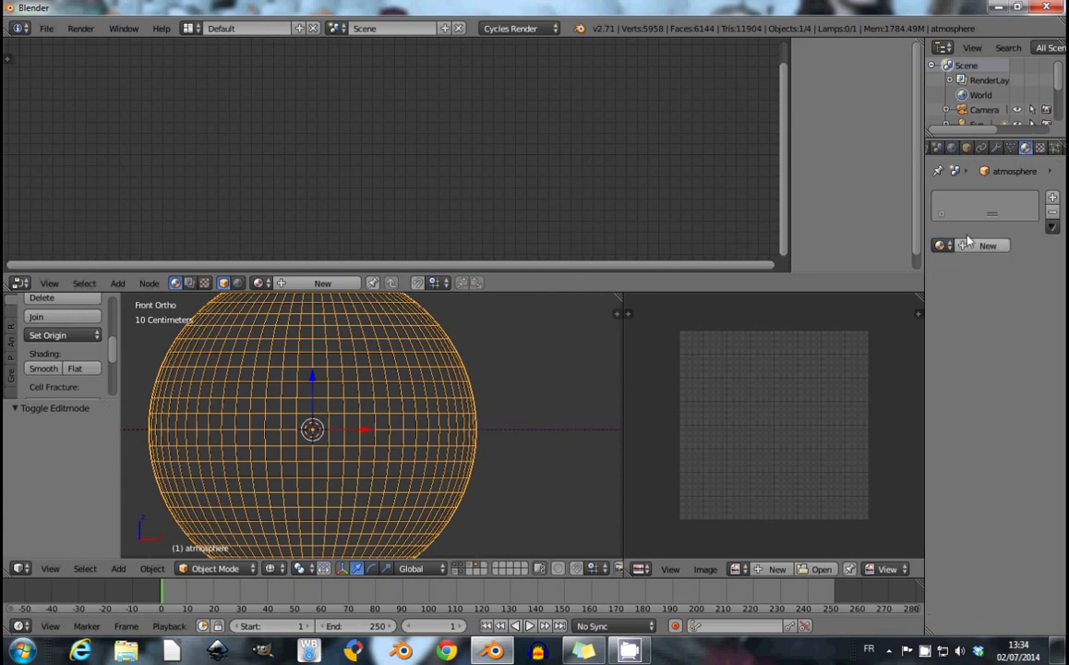
{"action": "left_click", "coordinate": [965, 242]}
{"action": "type", "text": "atmosphere"}
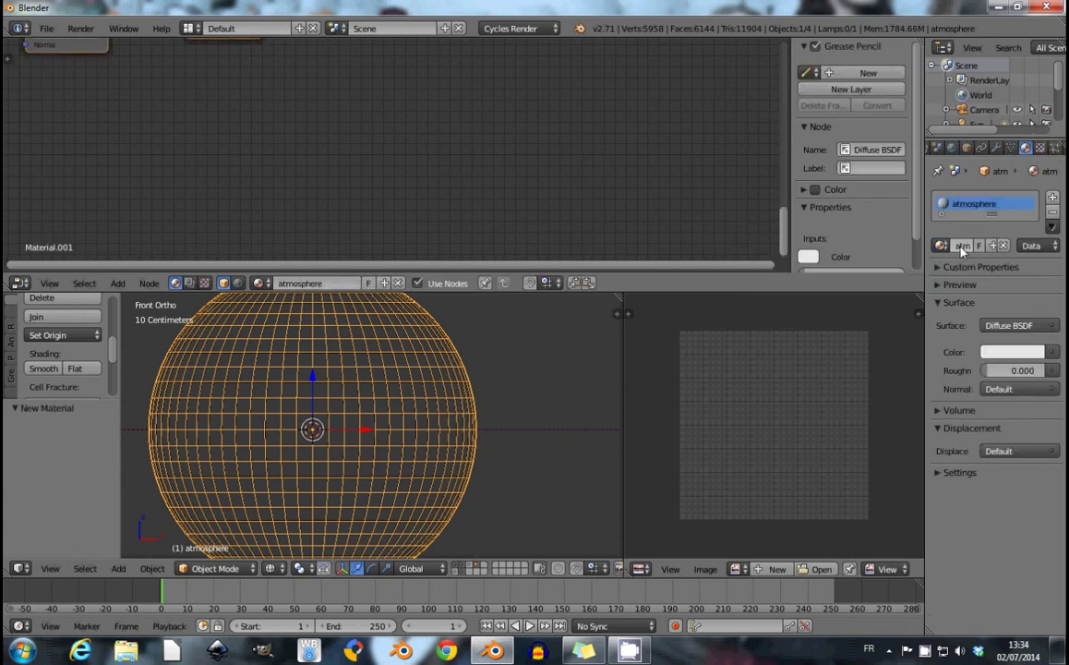
{"action": "key", "text": "Home"}
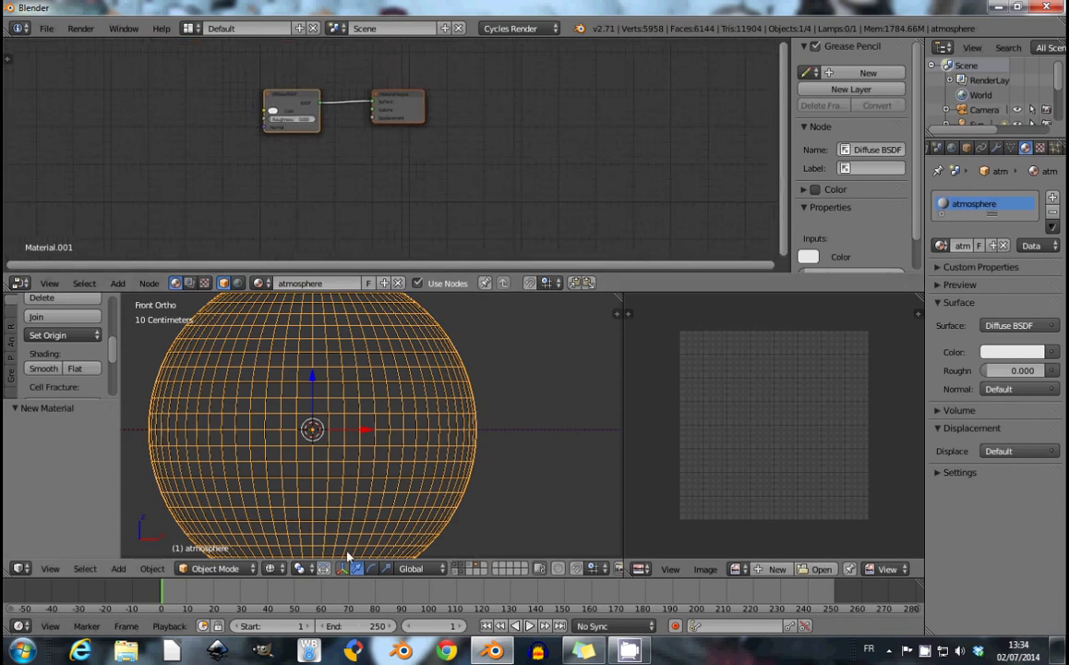
{"action": "left_click", "coordinate": [270, 570]}
{"action": "left_click", "coordinate": [295, 469]}
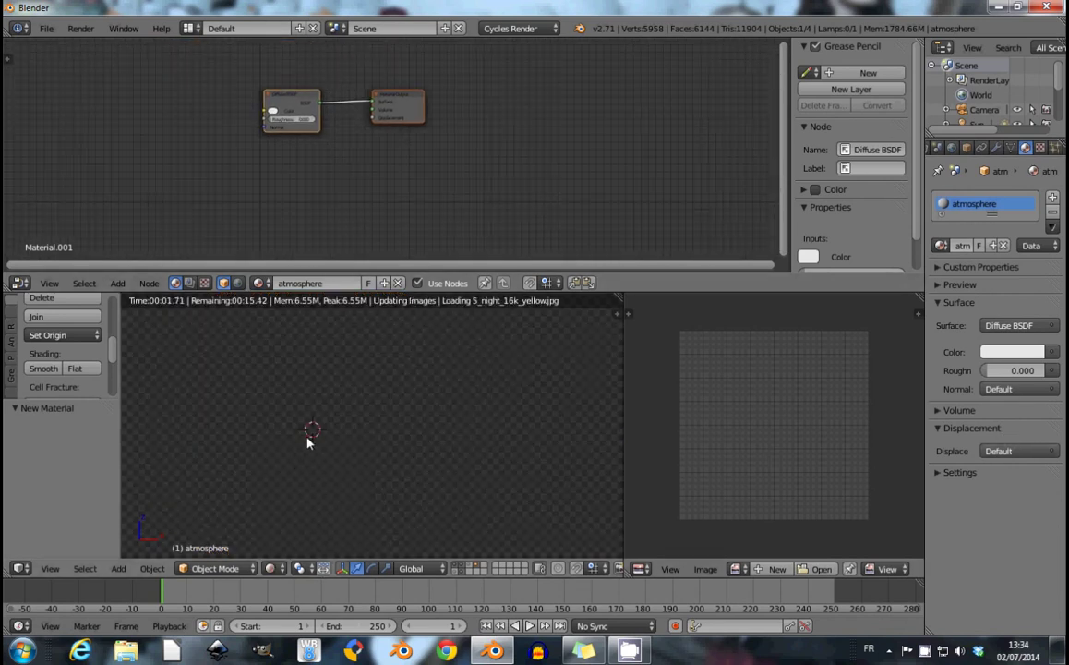
Turn off shadow ray visibility for the atmosphere object.
{"action": "left_click", "coordinate": [967, 149]}
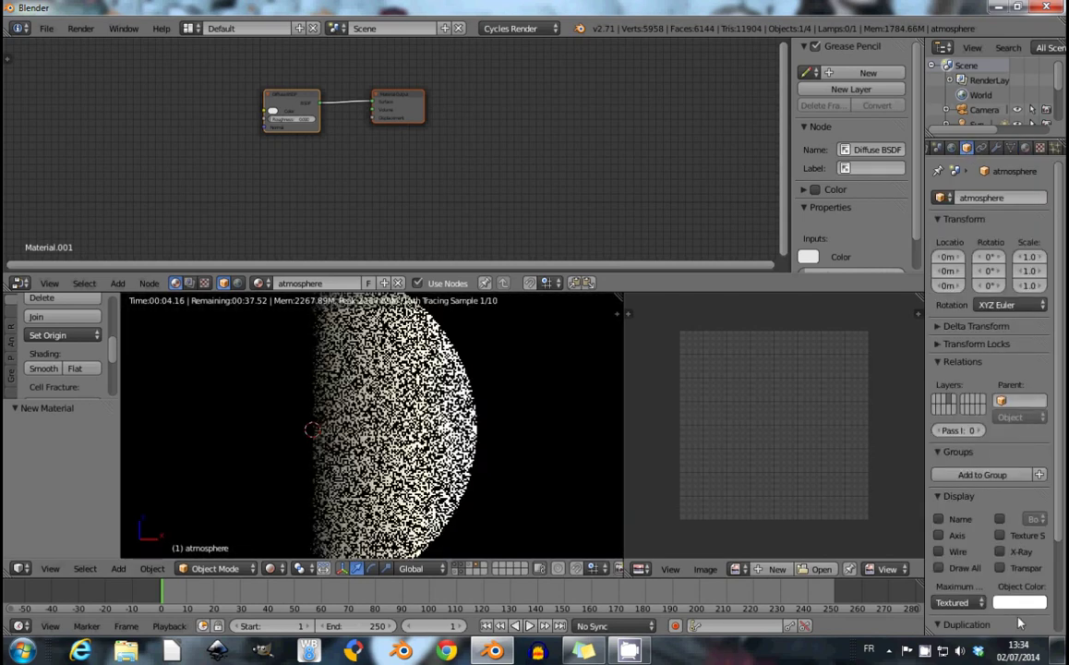
{"action": "scroll", "coordinate": [997, 369], "scroll_direction": "down", "scroll_amount": 5}
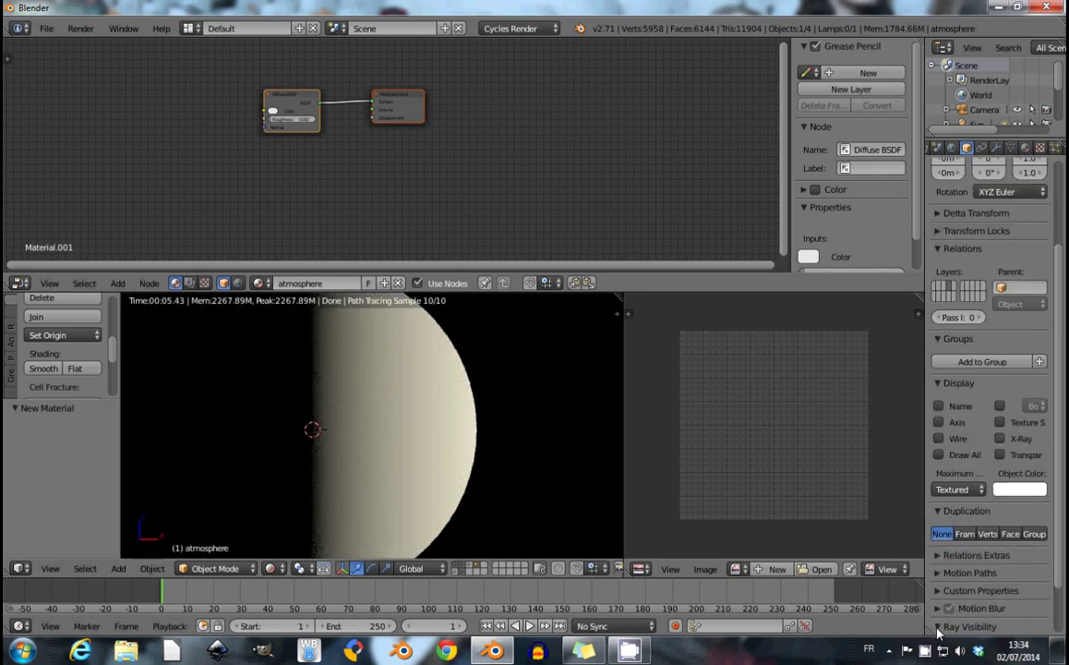
{"action": "scroll", "coordinate": [992, 591], "scroll_direction": "down", "scroll_amount": 3}
{"action": "left_click", "coordinate": [999, 605]}
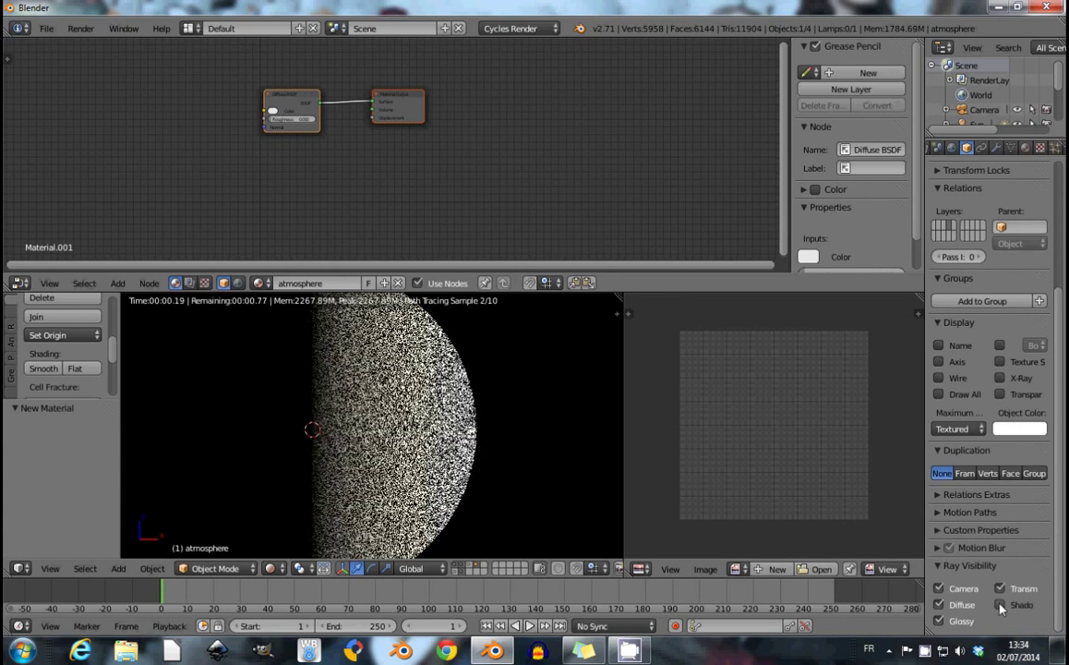
{"action": "middle_click_drag", "start_coordinate": [314, 382], "coordinate": [332, 382], "text": "shift"}
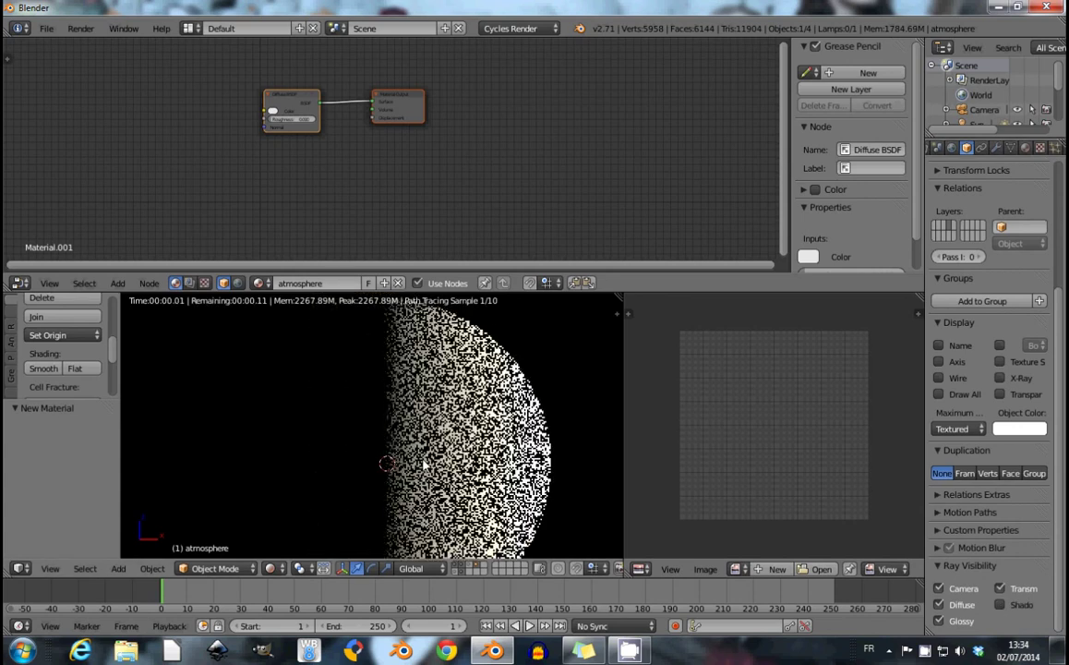
{"action": "middle_click_drag", "start_coordinate": [369, 422], "coordinate": [425, 422], "text": "shift"}
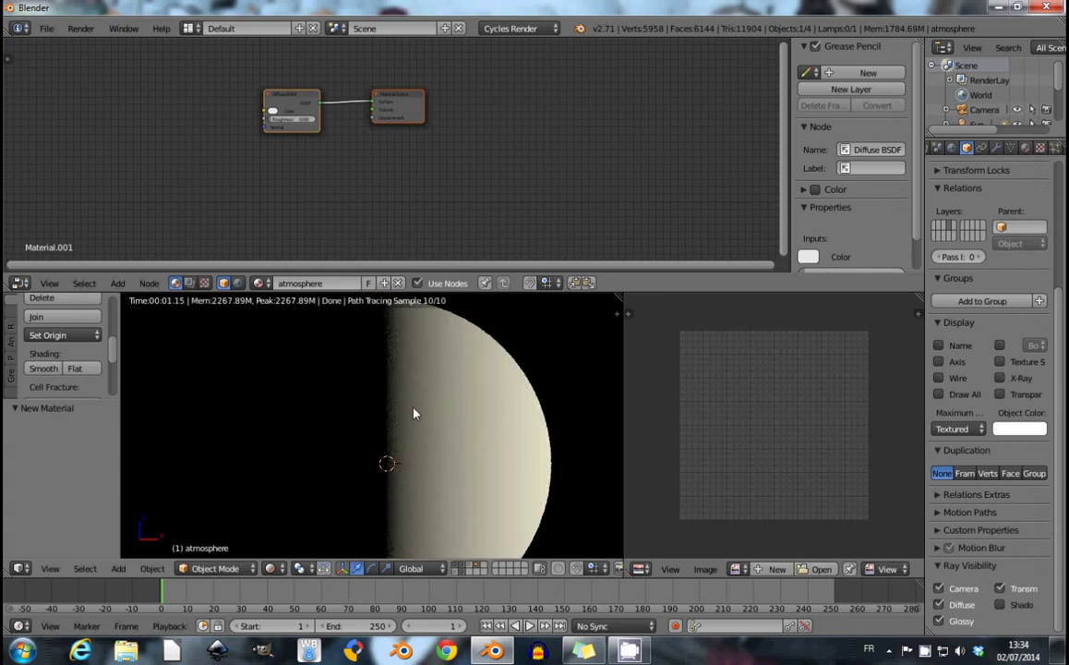
{"action": "scroll", "coordinate": [354, 147], "scroll_direction": "up", "scroll_amount": 1}
Set the atmosphere Diffuse colour to lavender (0.329, 0.334, 0.800).
{"action": "middle_click_drag", "start_coordinate": [330, 148], "coordinate": [432, 150]}
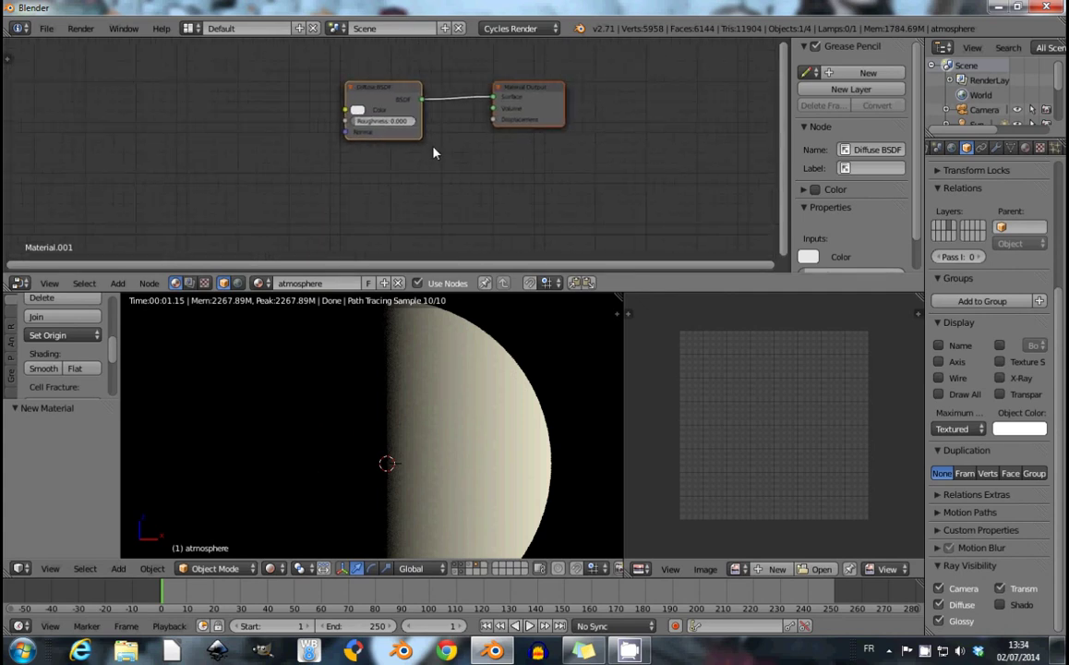
{"action": "scroll", "coordinate": [369, 129], "scroll_direction": "up", "scroll_amount": 2}
{"action": "left_click", "coordinate": [344, 98]}
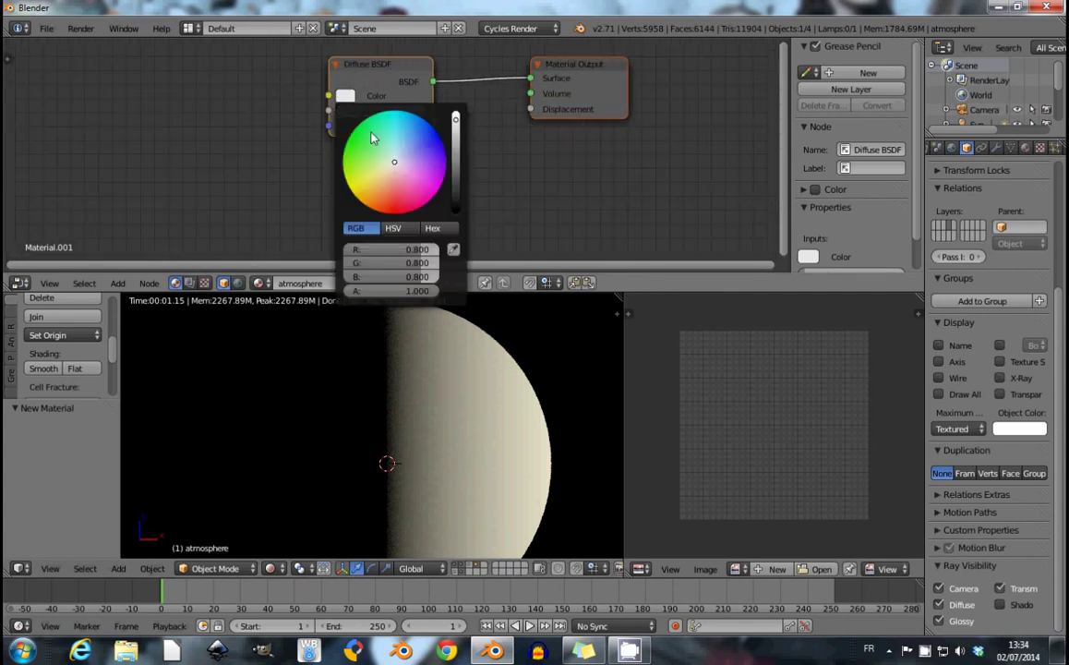
{"action": "left_click", "coordinate": [411, 161]}
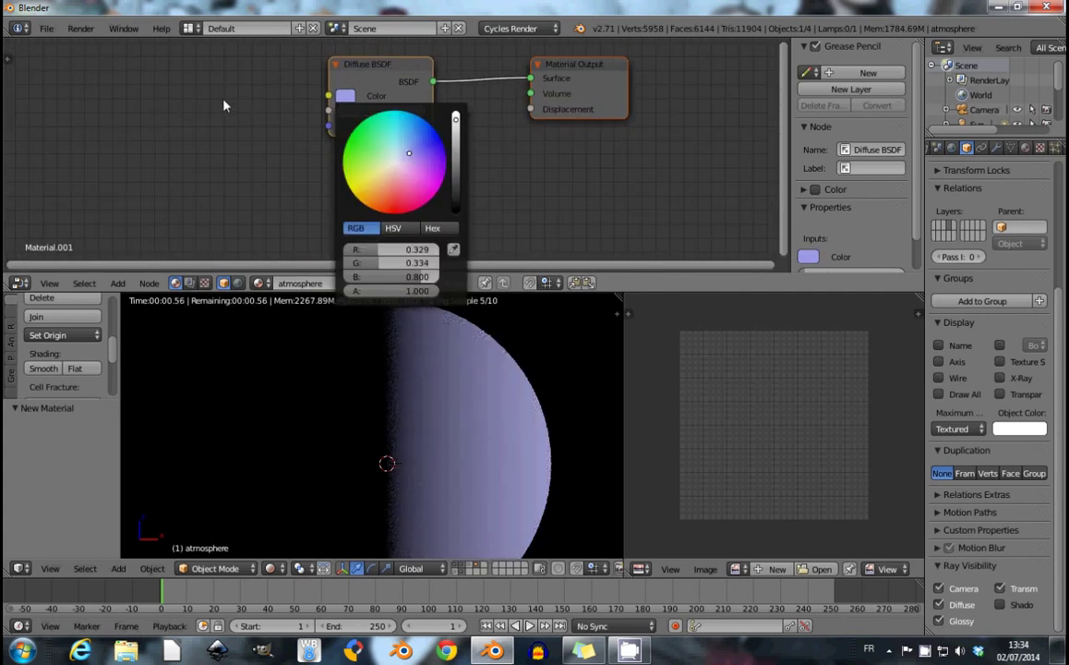
{"action": "left_click_drag", "start_coordinate": [375, 72], "coordinate": [105, 72]}
Insert an Add Shader on the link between Diffuse and Material Output.
{"action": "key", "text": "shift+a"}
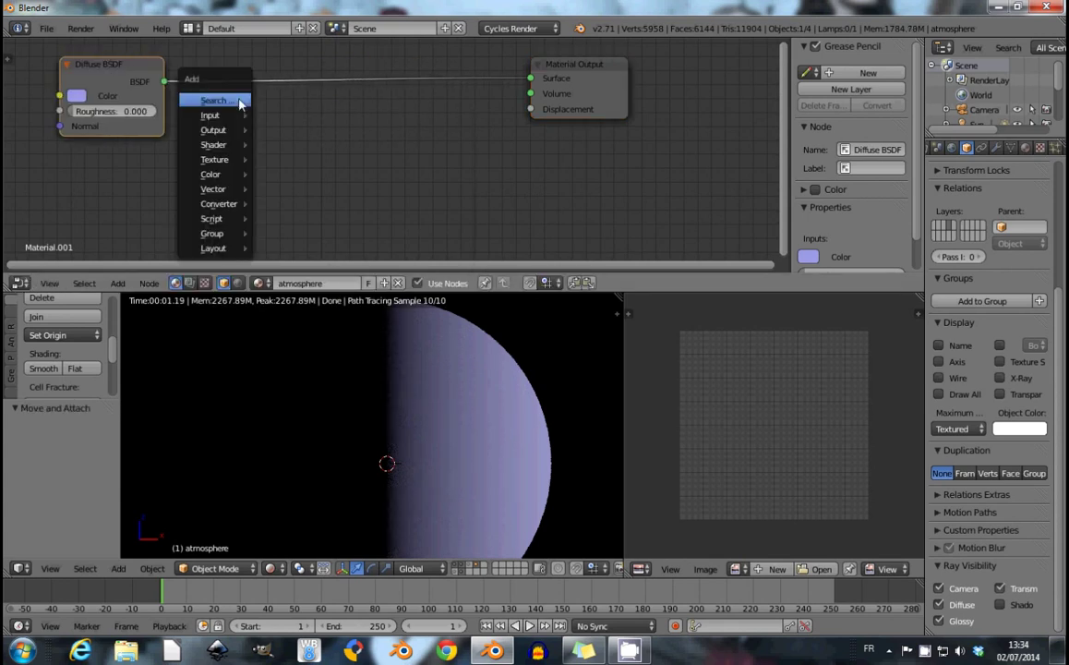
{"action": "left_click", "coordinate": [293, 161]}
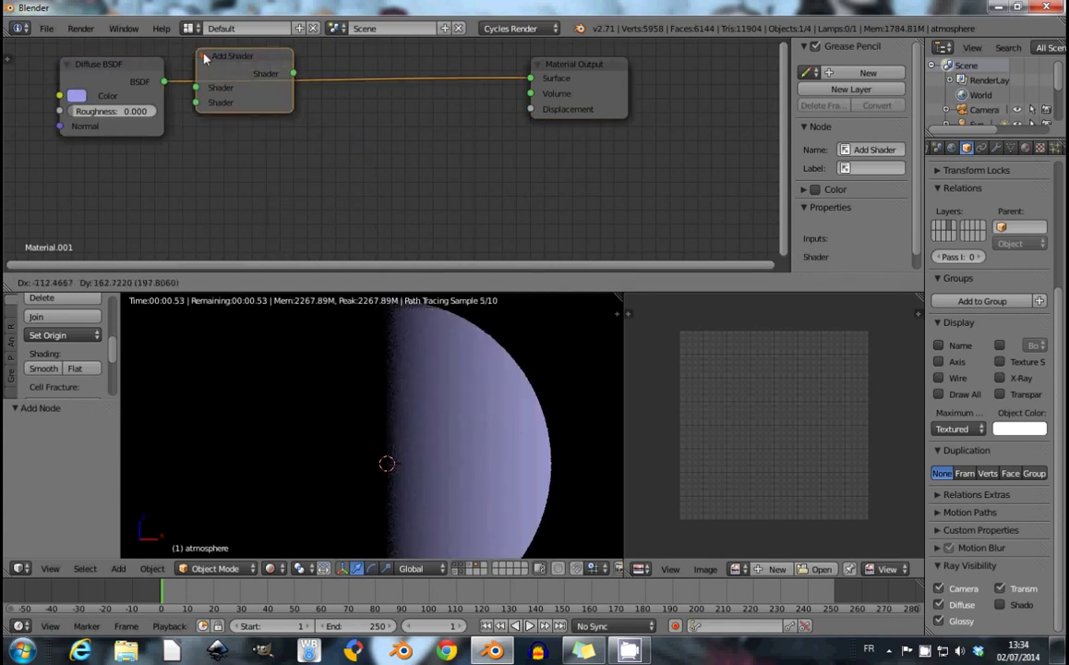
{"action": "left_click", "coordinate": [208, 55]}
{"action": "middle_click_drag", "start_coordinate": [131, 148], "coordinate": [308, 136]}
{"action": "key", "text": "shift+a"}
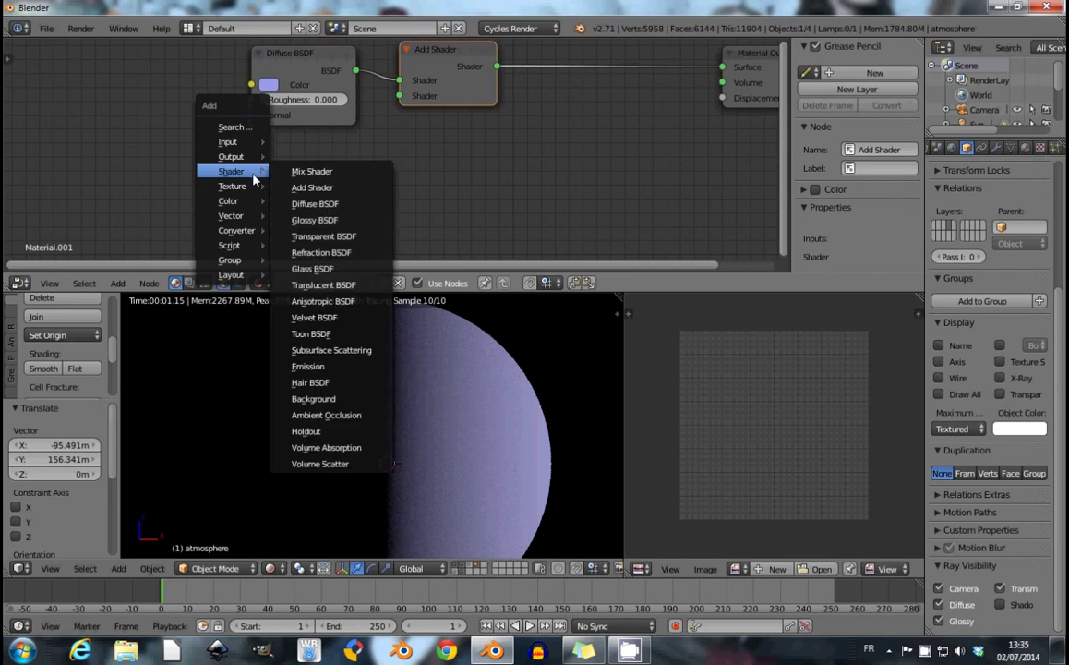
Add a lavender Glossy BSDF linked into the Add Shader's second input.
{"action": "left_click", "coordinate": [323, 222]}
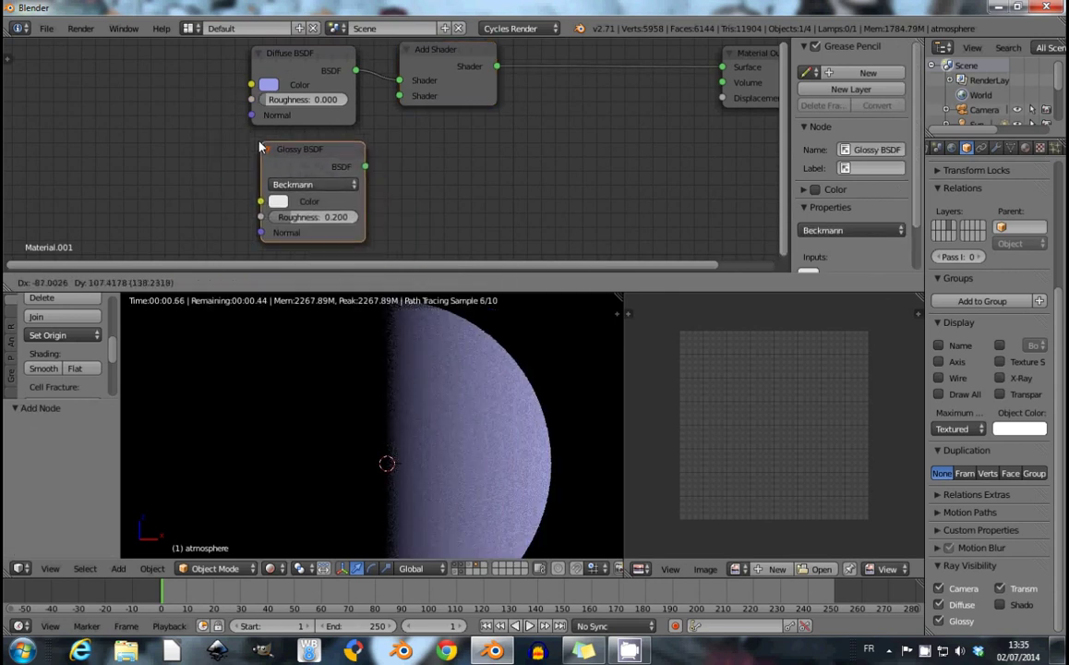
{"action": "left_click", "coordinate": [238, 125]}
{"action": "left_click_drag", "start_coordinate": [355, 164], "coordinate": [399, 96]}
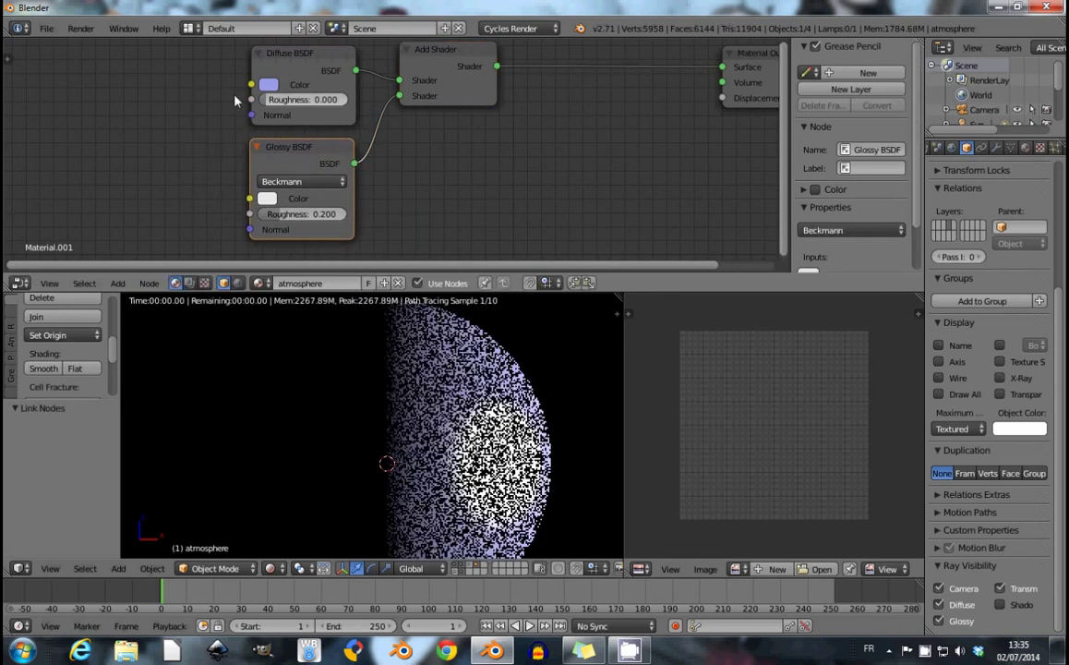
{"action": "key", "text": "ctrl+v"}
Set the Glossy roughness to 0.9 and darken its colour nearly to black.
{"action": "left_click", "coordinate": [283, 215]}
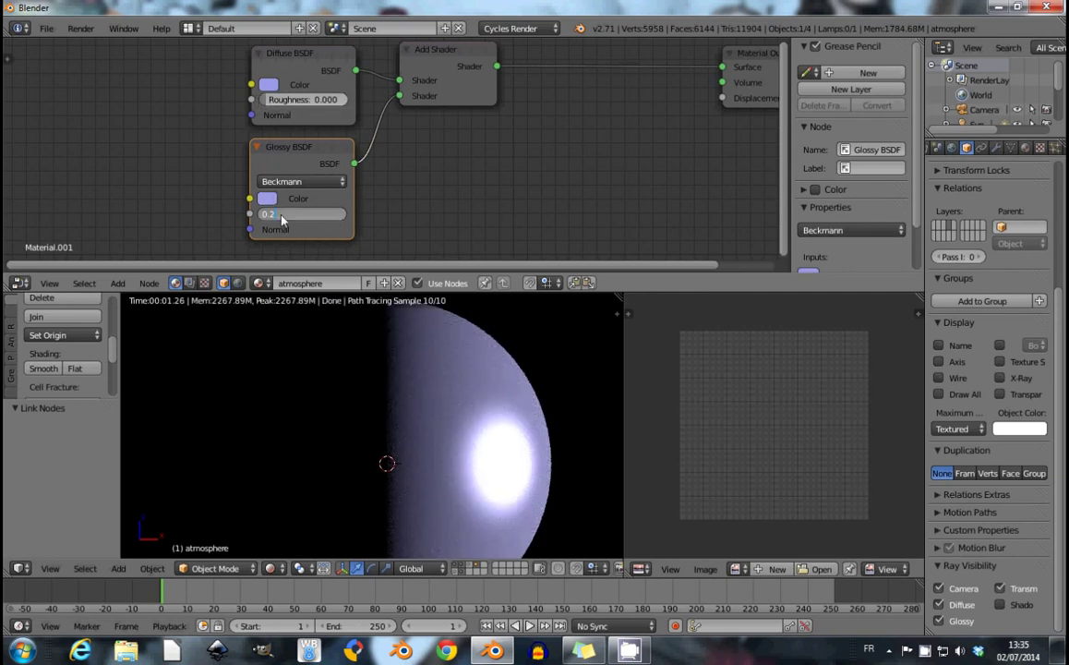
{"action": "key", "text": "Return"}
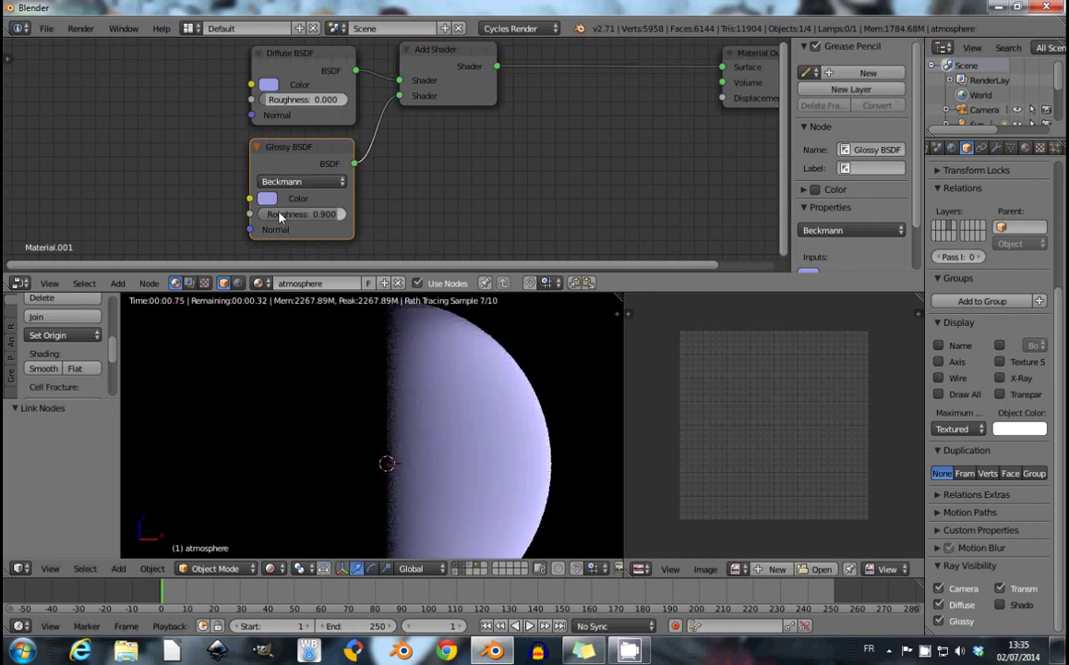
{"action": "left_click", "coordinate": [266, 199]}
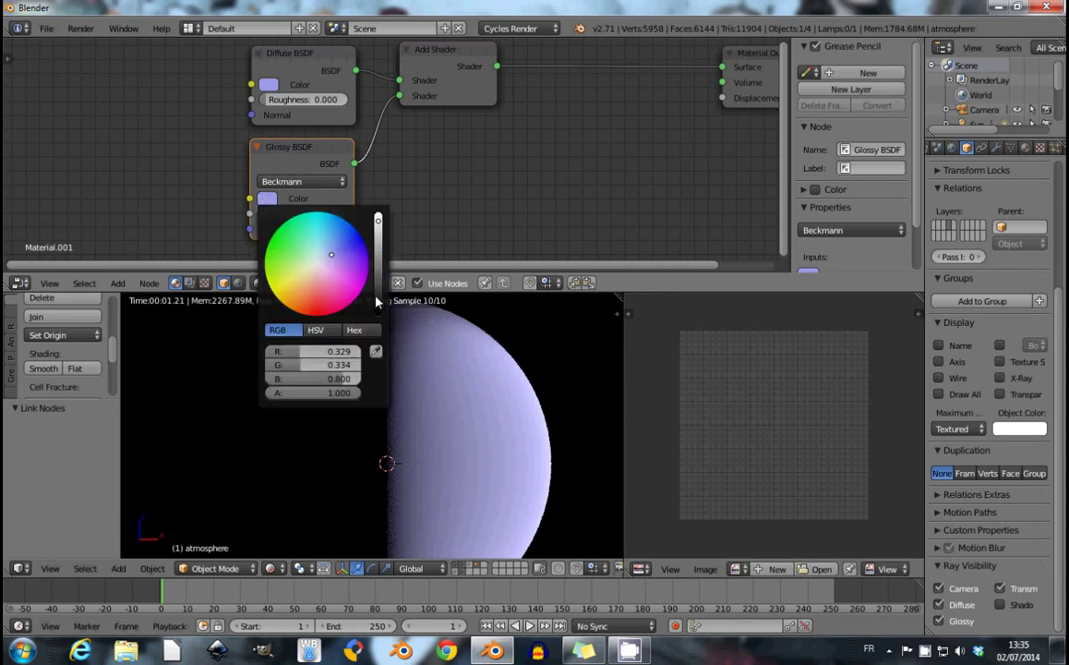
{"action": "left_click_drag", "start_coordinate": [382, 281], "coordinate": [379, 292]}
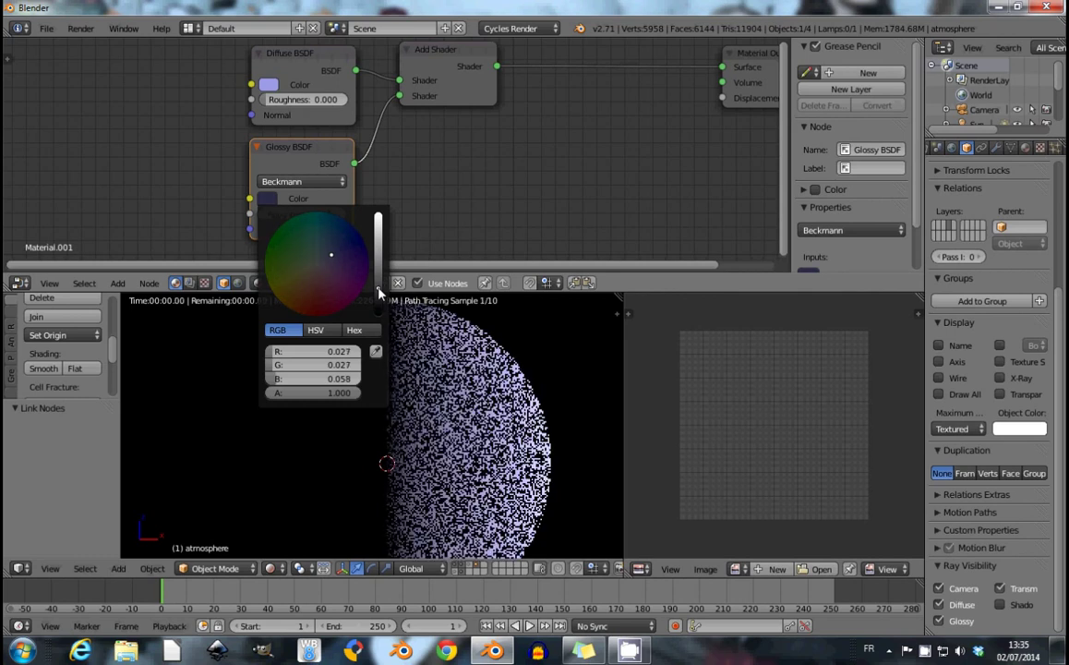
{"action": "middle_click_drag", "start_coordinate": [495, 128], "coordinate": [353, 161]}
Move the Material Output node further to the right.
{"action": "scroll", "coordinate": [381, 150], "scroll_direction": "down", "scroll_amount": 1}
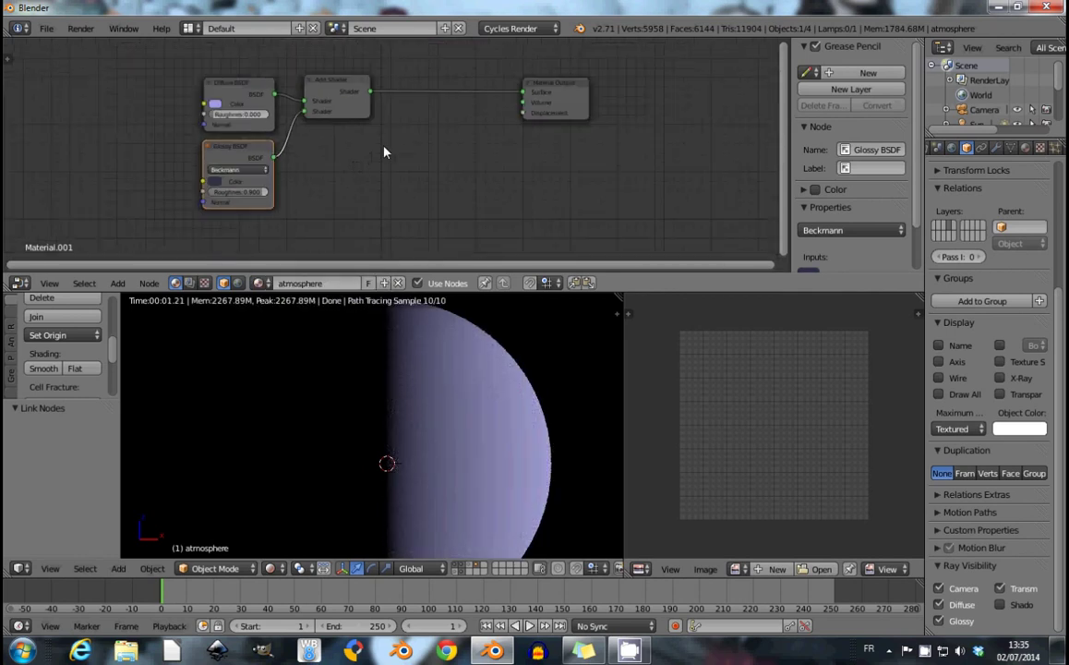
{"action": "scroll", "coordinate": [548, 143], "scroll_direction": "down", "scroll_amount": 1}
{"action": "left_click_drag", "start_coordinate": [530, 111], "coordinate": [705, 112]}
{"action": "scroll", "coordinate": [325, 172], "scroll_direction": "down", "scroll_amount": 1}
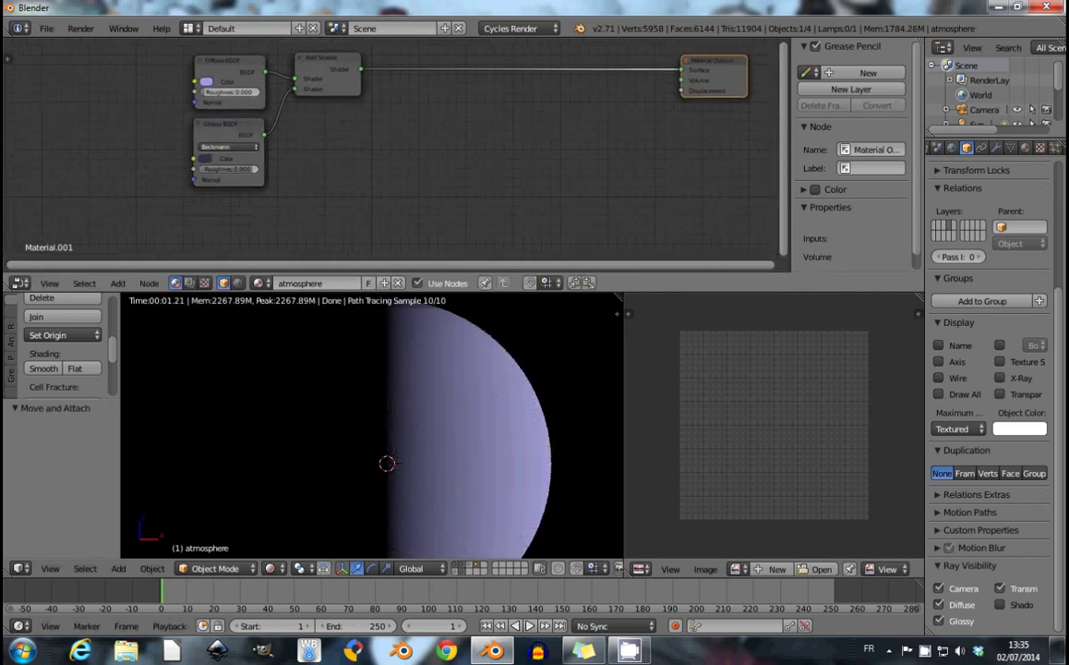
{"action": "scroll", "coordinate": [330, 136], "scroll_direction": "down", "scroll_amount": 1}
Duplicate the Diffuse, Glossy and Add Shader nodes and place the copies below.
{"action": "key", "text": "b"}
{"action": "left_click_drag", "start_coordinate": [231, 80], "coordinate": [355, 189]}
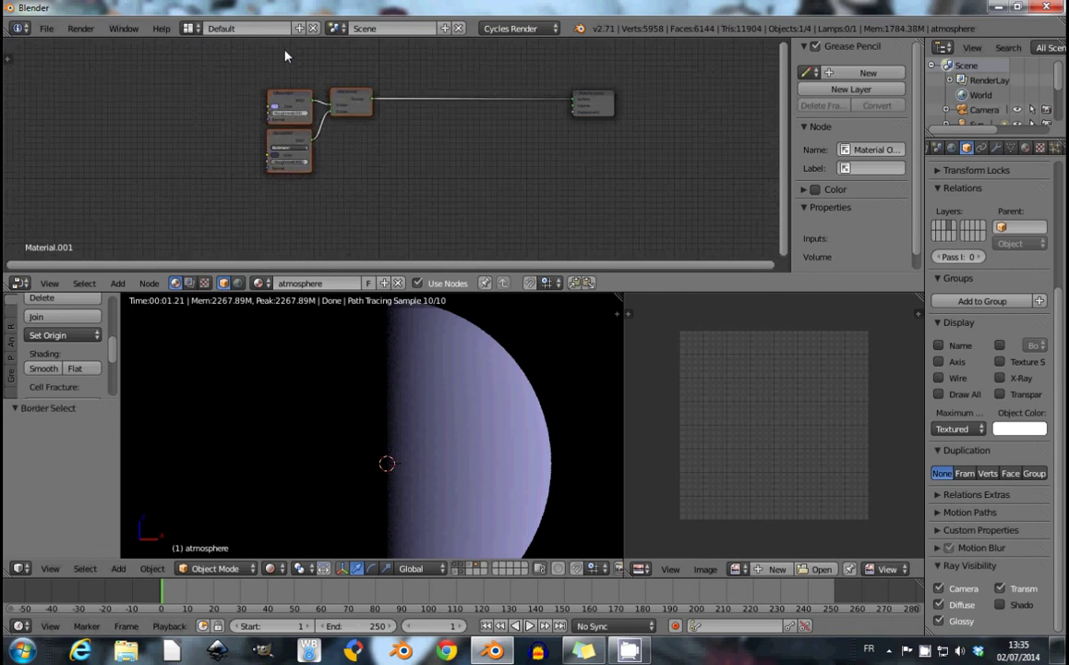
{"action": "scroll", "coordinate": [267, 101], "scroll_direction": "up", "scroll_amount": 1}
{"action": "key", "text": "shift+d"}
{"action": "left_click", "coordinate": [259, 129]}
{"action": "scroll", "coordinate": [252, 120], "scroll_direction": "up", "scroll_amount": 1}
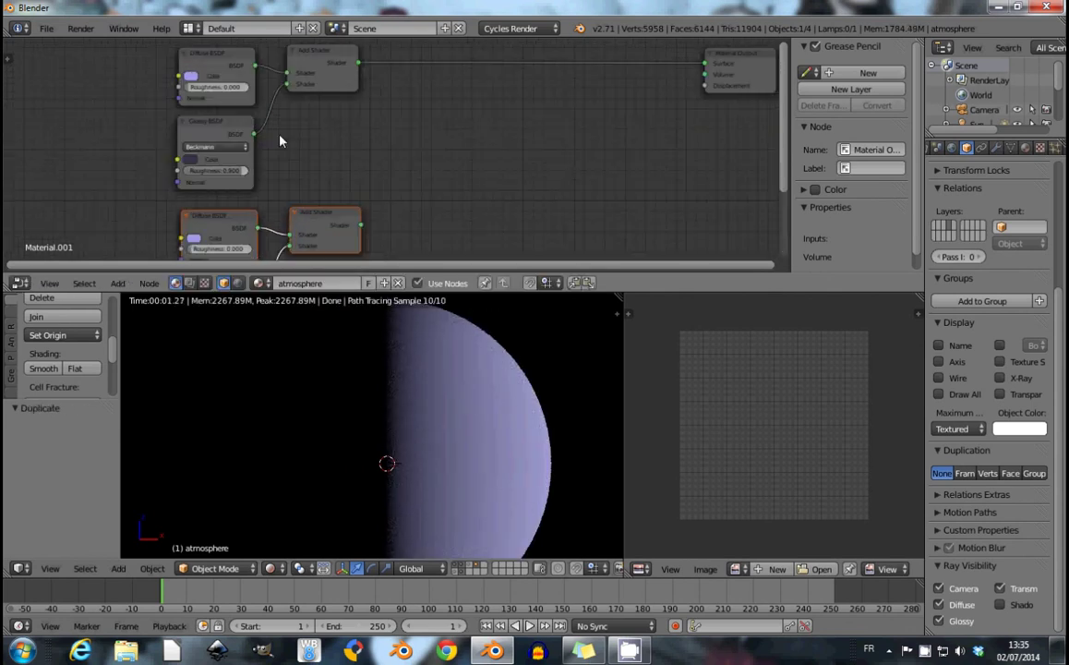
{"action": "scroll", "coordinate": [322, 96], "scroll_direction": "up", "scroll_amount": 1}
{"action": "middle_click_drag", "start_coordinate": [322, 96], "coordinate": [408, 116]}
{"action": "scroll", "coordinate": [408, 116], "scroll_direction": "up", "scroll_amount": 1}
Make the original Diffuse orange and paste that colour onto its Glossy.
{"action": "left_click", "coordinate": [385, 88]}
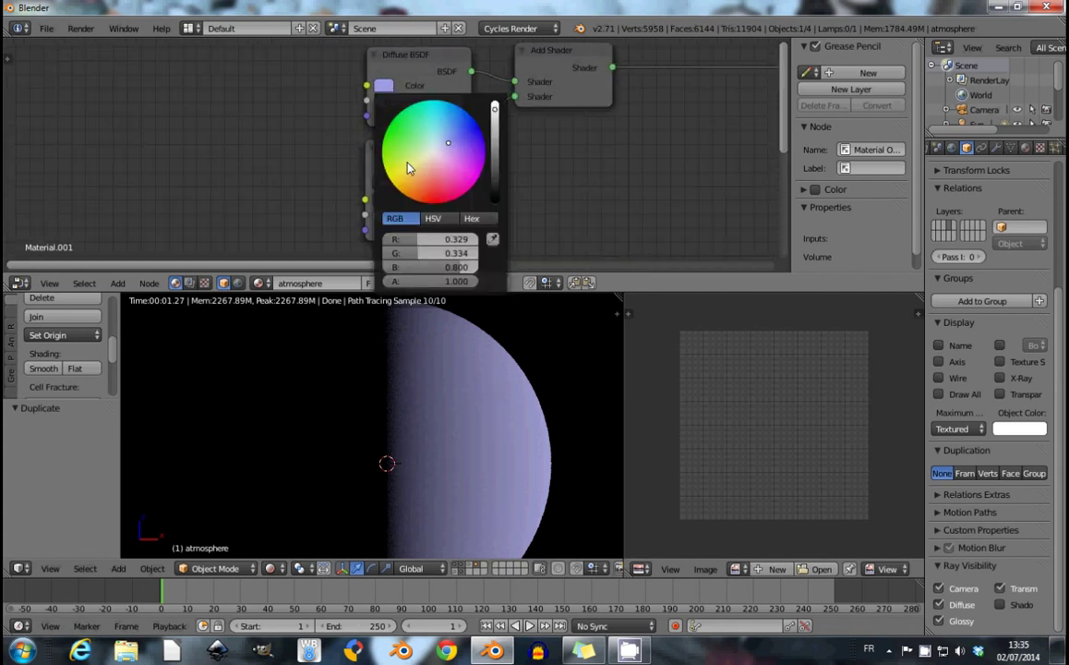
{"action": "left_click", "coordinate": [411, 187]}
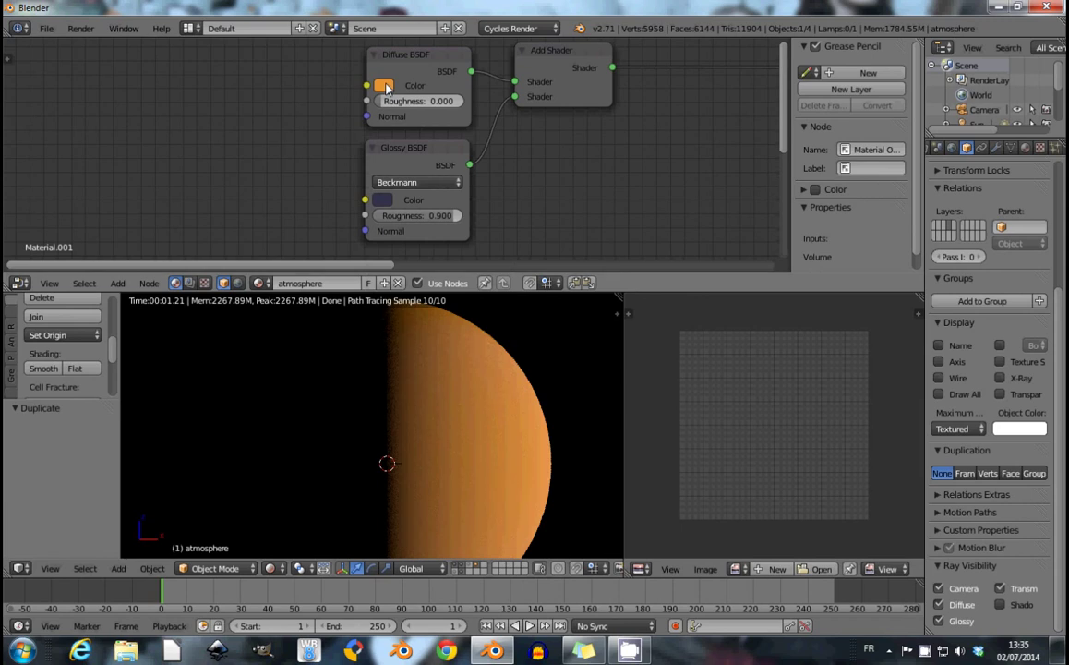
{"action": "key", "text": "ctrl+v"}
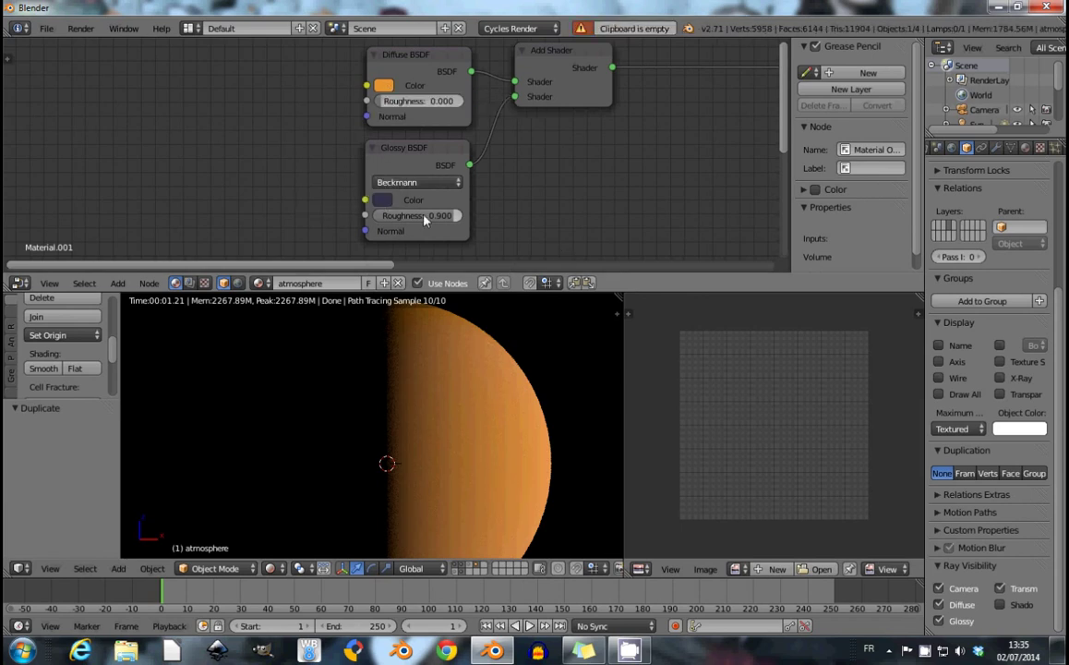
{"action": "key", "text": "ctrl+c"}
{"action": "key", "text": "ctrl+v"}
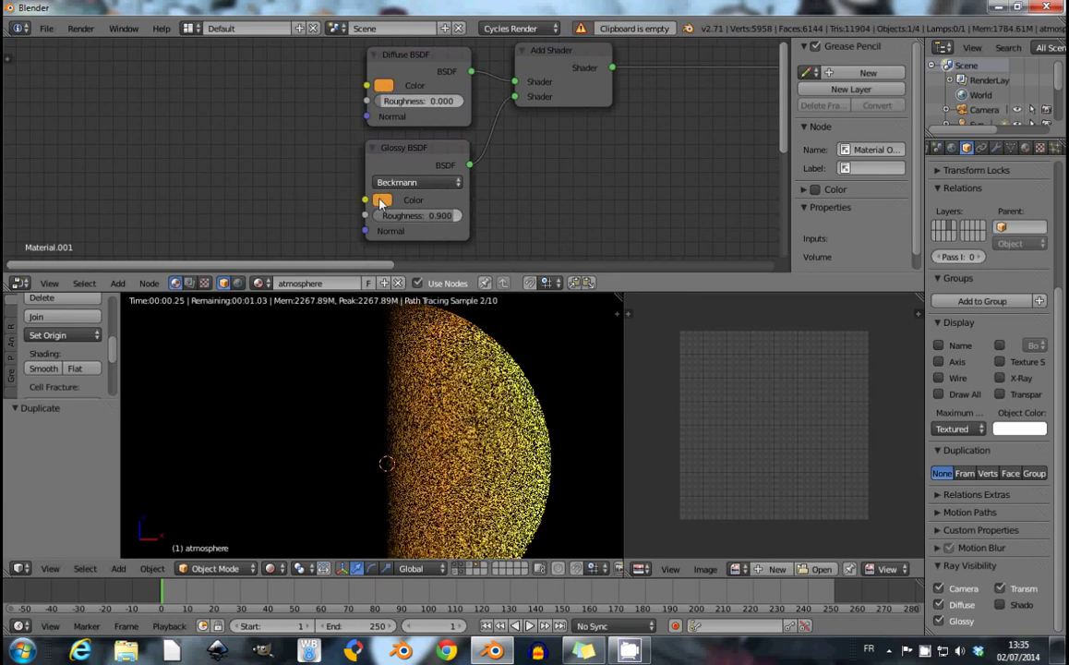
Darken the original Glossy colour to dark brown.
{"action": "left_click", "coordinate": [382, 200]}
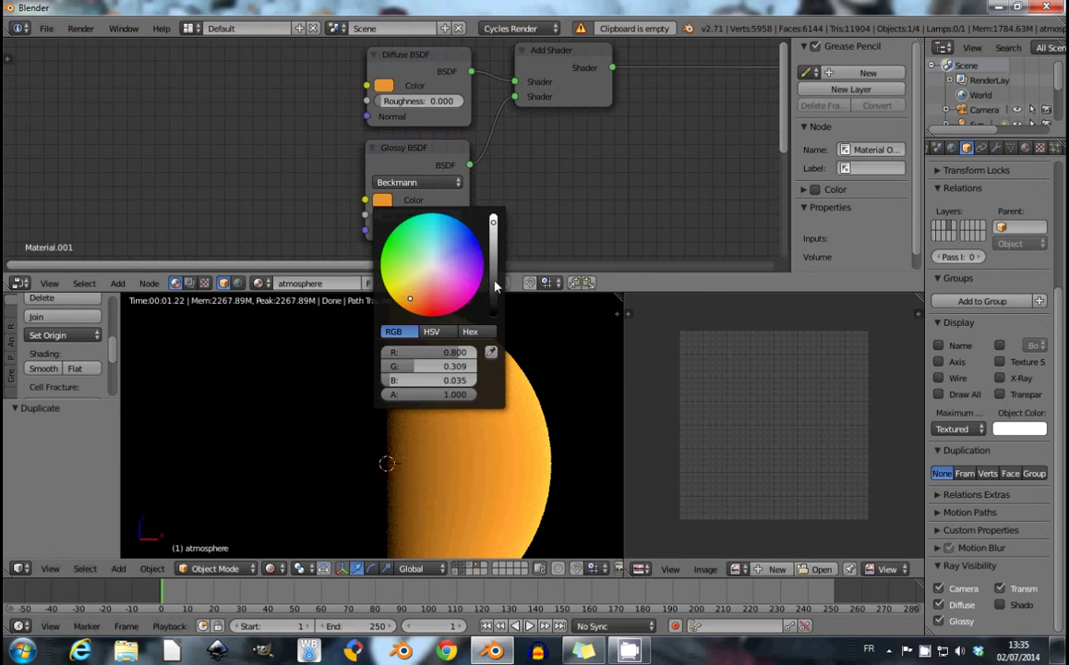
{"action": "left_click", "coordinate": [494, 287]}
{"action": "scroll", "coordinate": [502, 120], "scroll_direction": "down", "scroll_amount": 2}
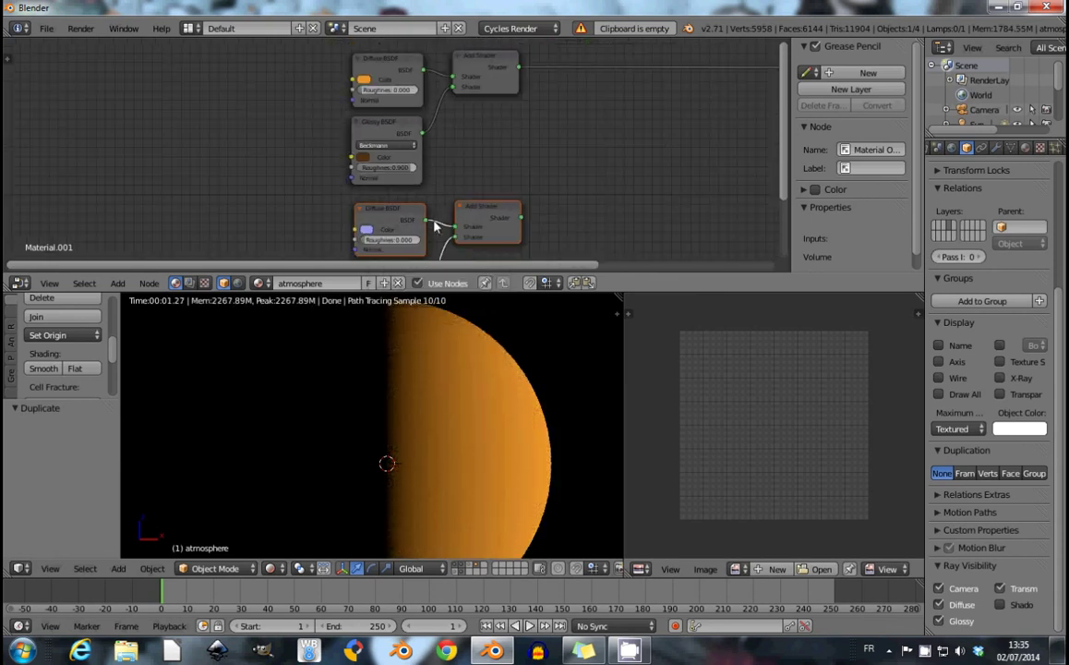
{"action": "left_click", "coordinate": [374, 236]}
{"action": "left_click", "coordinate": [363, 121]}
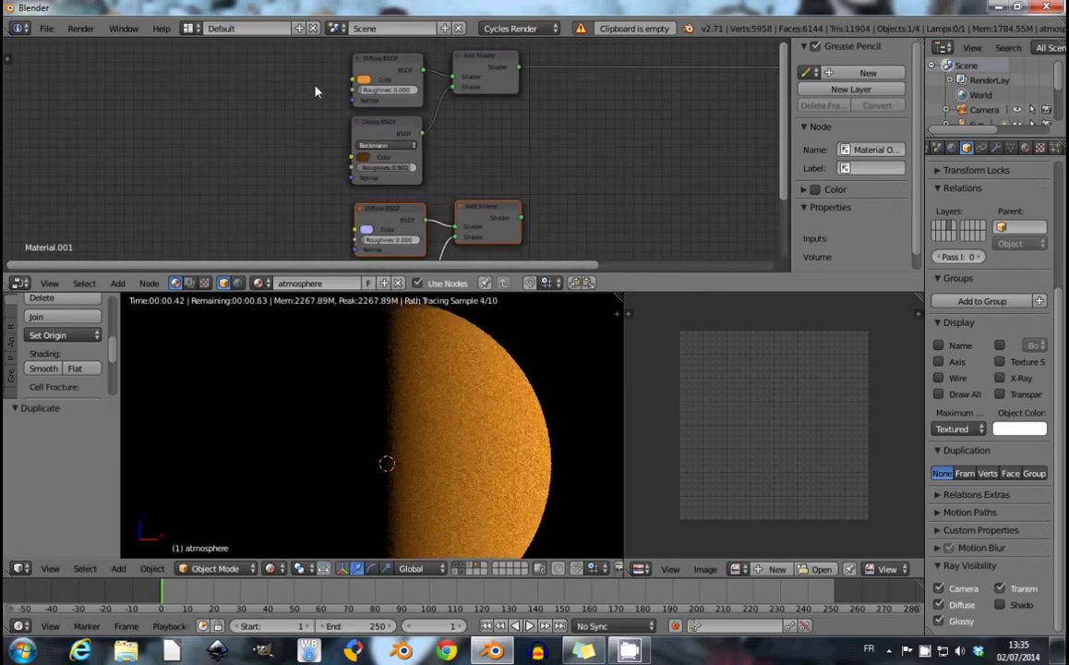
{"action": "left_click", "coordinate": [364, 82]}
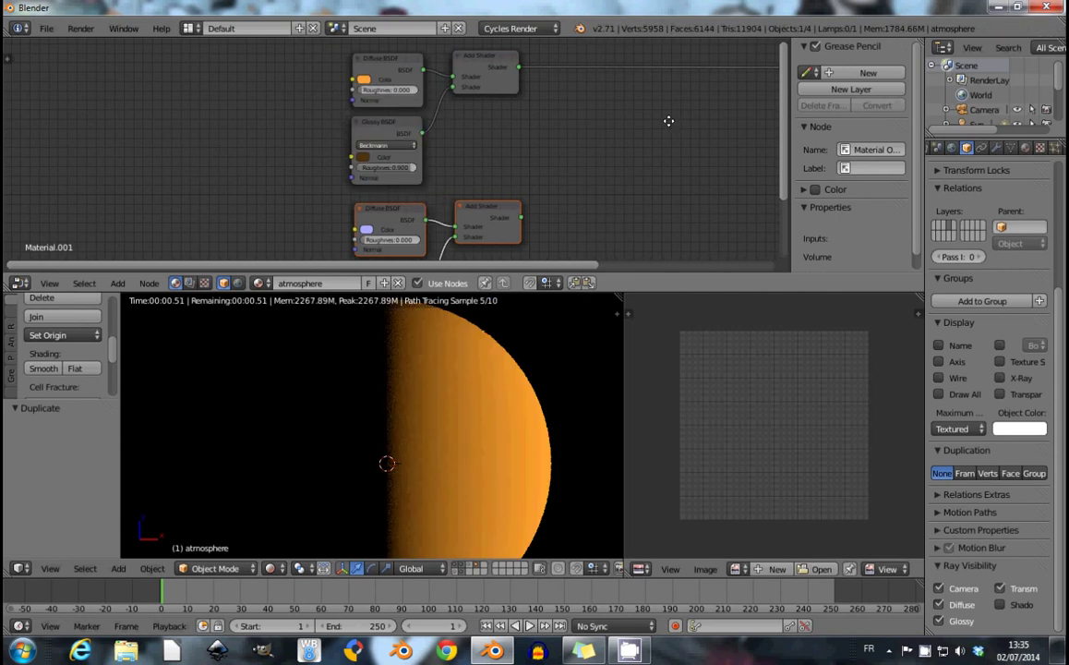
{"action": "scroll", "coordinate": [668, 120], "scroll_direction": "down", "scroll_amount": 2}
{"action": "middle_click_drag", "start_coordinate": [278, 106], "coordinate": [296, 161]}
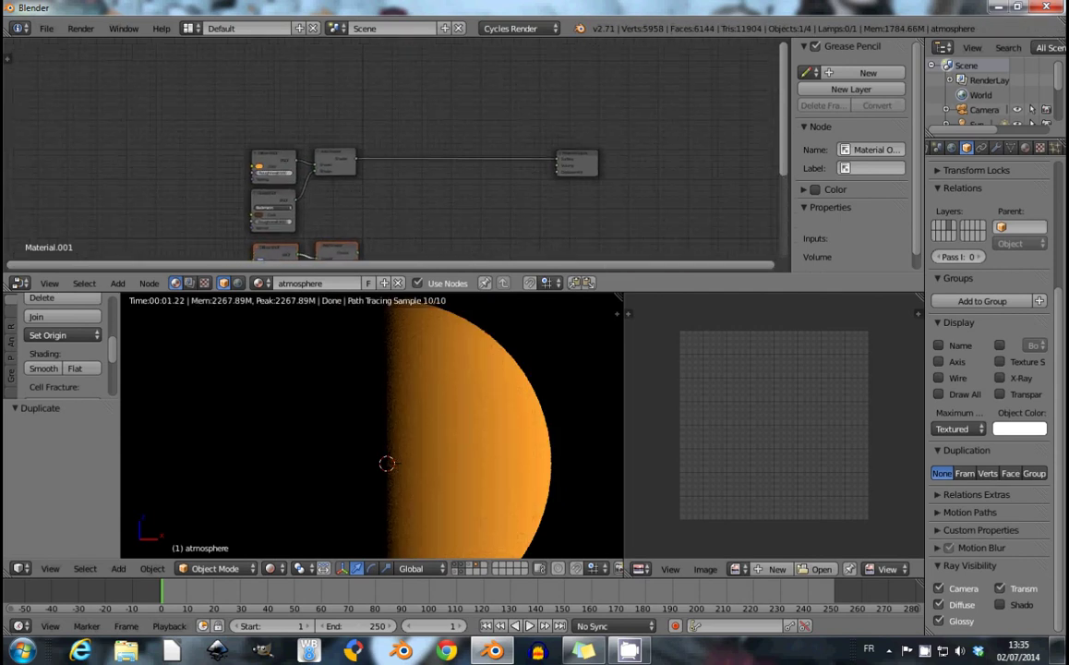
{"action": "middle_click_drag", "start_coordinate": [420, 140], "coordinate": [413, 159]}
Blend the orange and lavender shader groups with a Mix Shader at factor 0.5.
{"action": "key", "text": "shift+a"}
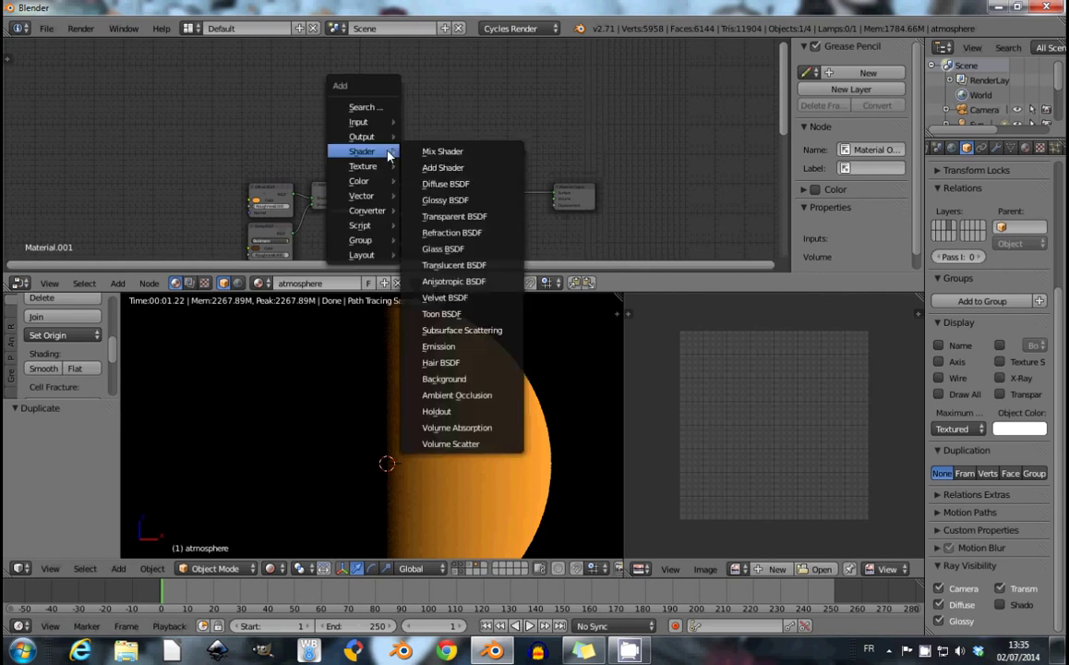
{"action": "left_click", "coordinate": [442, 152]}
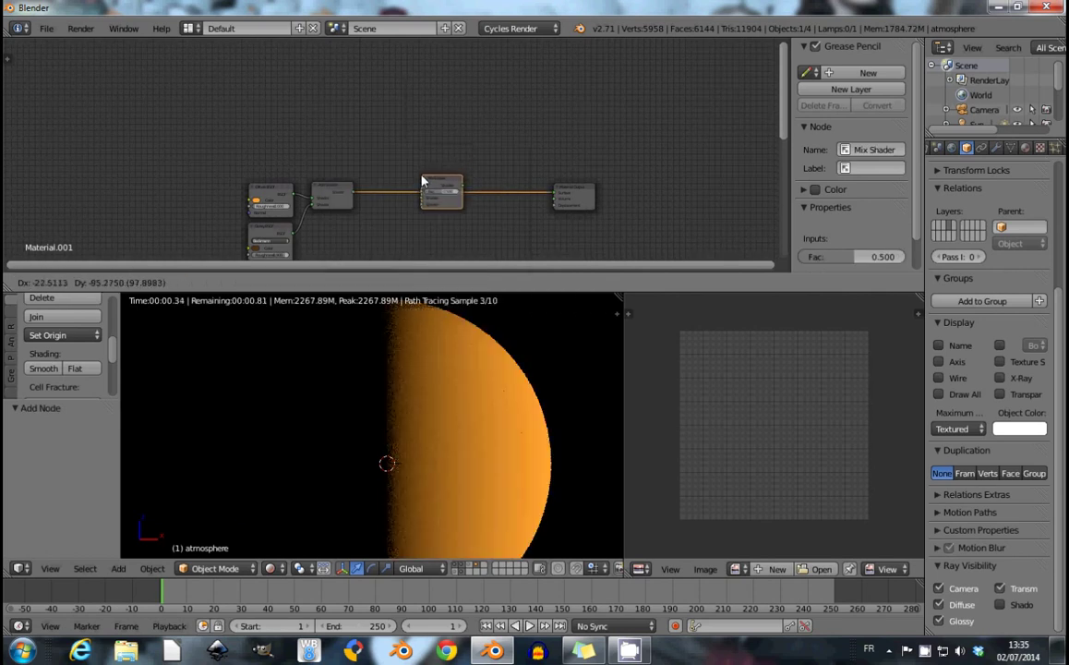
{"action": "left_click", "coordinate": [402, 109]}
{"action": "left_click_drag", "start_coordinate": [350, 179], "coordinate": [418, 106]}
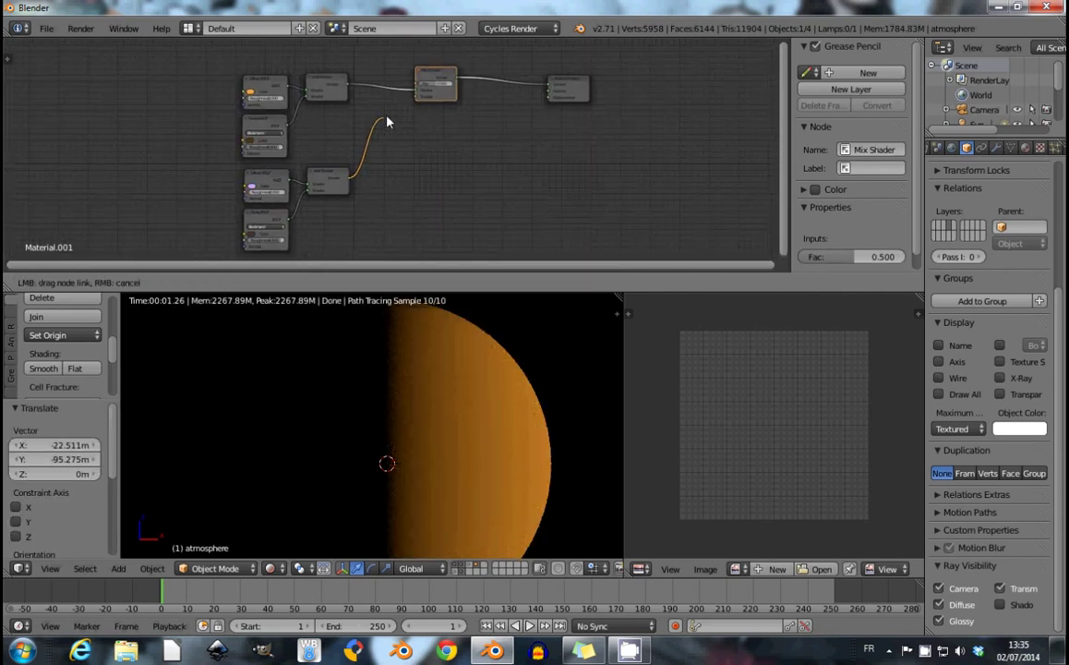
{"action": "middle_click_drag", "start_coordinate": [299, 100], "coordinate": [424, 198]}
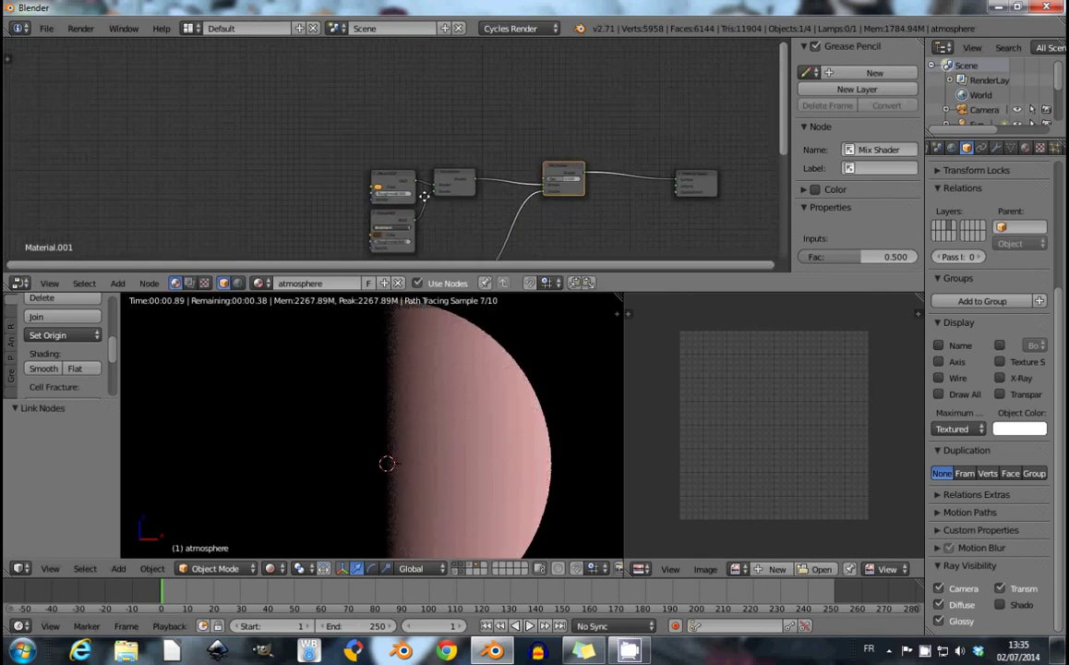
{"action": "middle_click_drag", "start_coordinate": [377, 106], "coordinate": [369, 107]}
Unwrap the atmosphere sphere with Project From View (Bounds) in front view.
{"action": "key", "text": "KP_1"}
{"action": "key", "text": "z"}
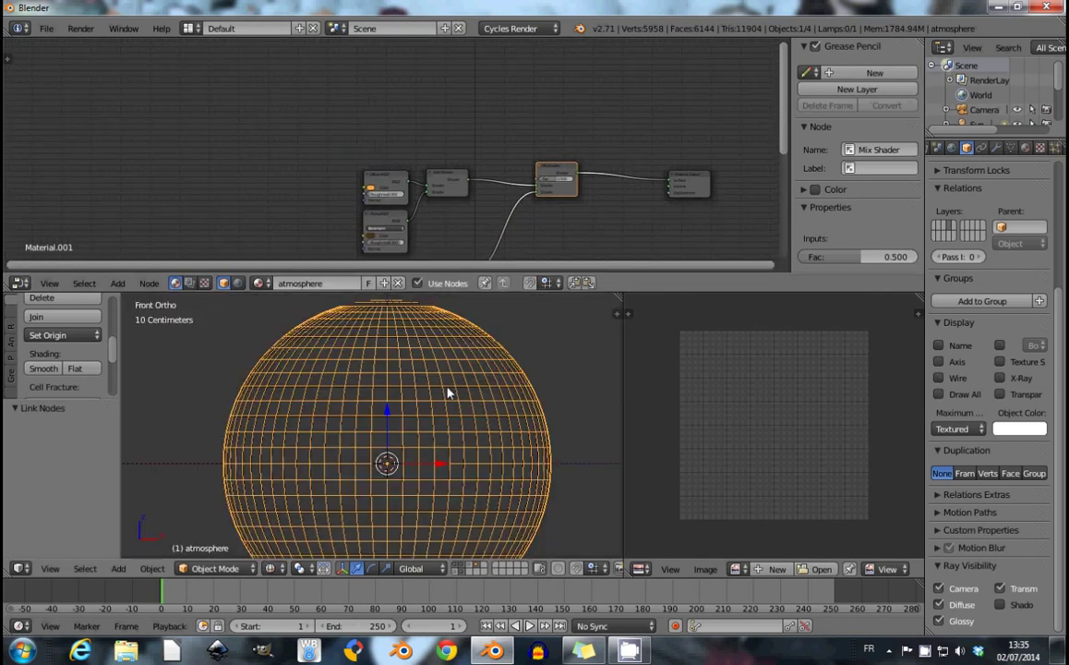
{"action": "key", "text": "Tab"}
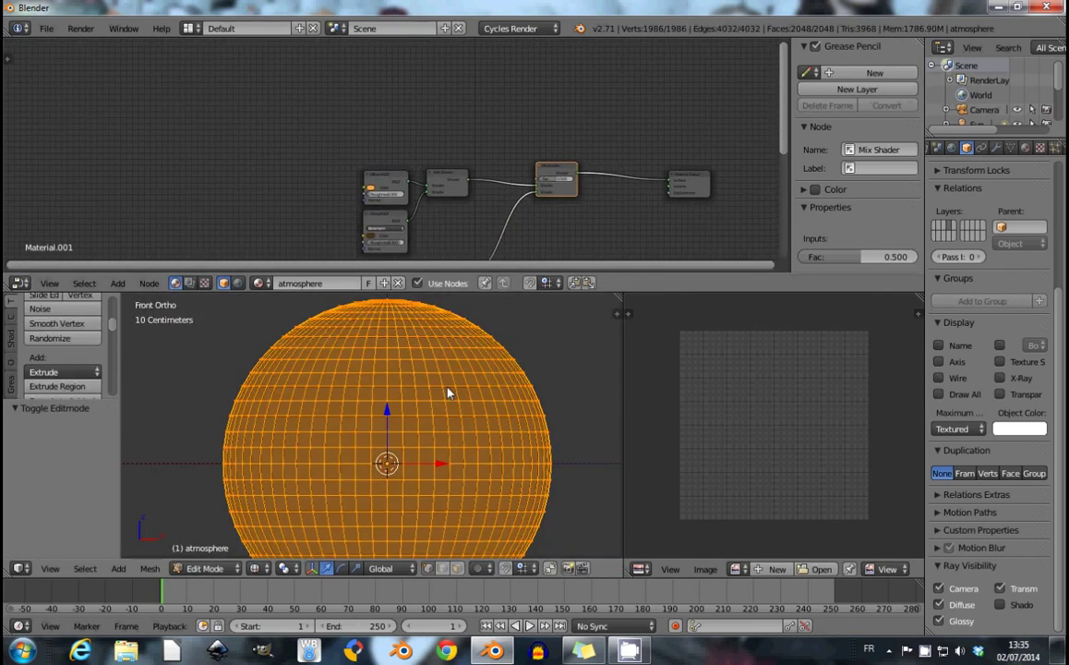
{"action": "key", "text": "u"}
{"action": "left_click", "coordinate": [447, 393]}
{"action": "key", "text": "Tab"}
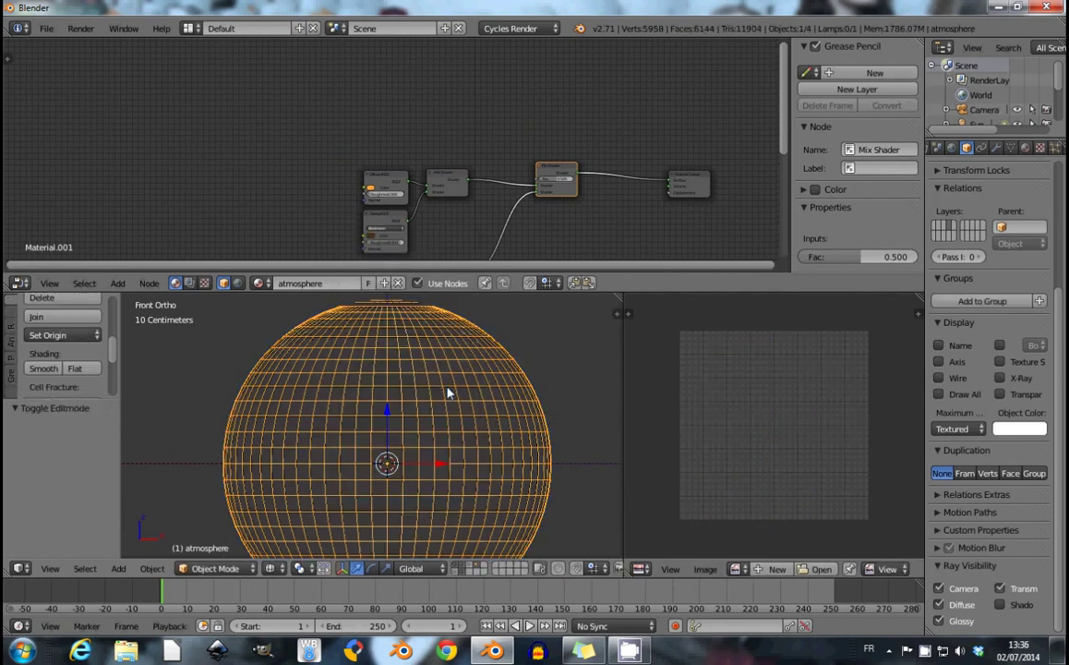
Switch the viewport shading to a live Rendered preview.
{"action": "left_click", "coordinate": [271, 568]}
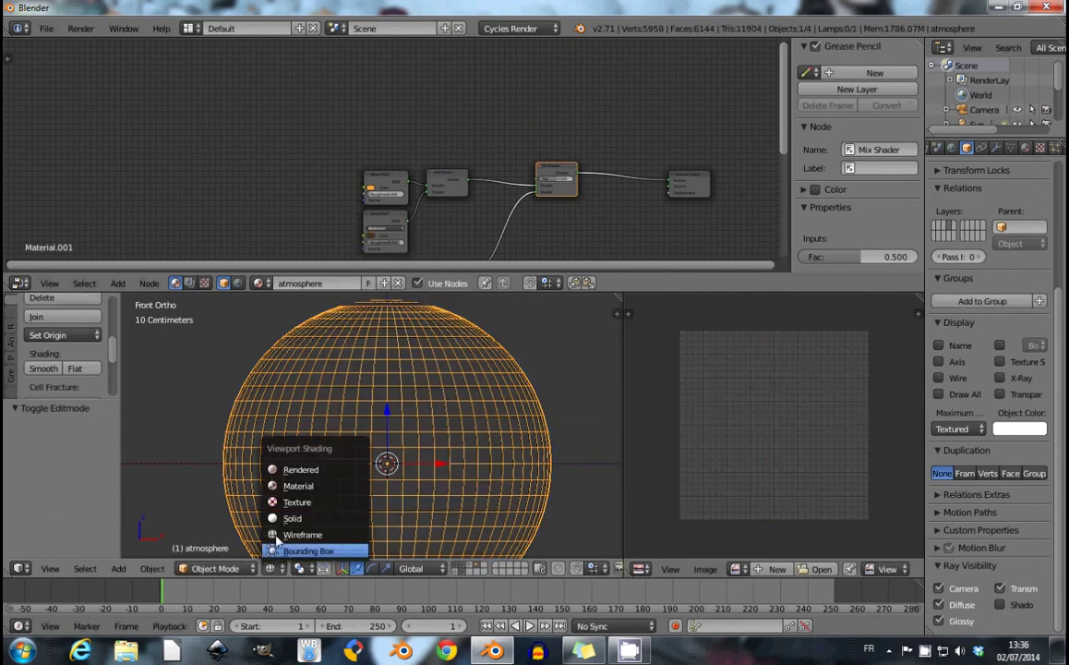
{"action": "left_click", "coordinate": [286, 470]}
{"action": "middle_click_drag", "start_coordinate": [389, 126], "coordinate": [386, 101]}
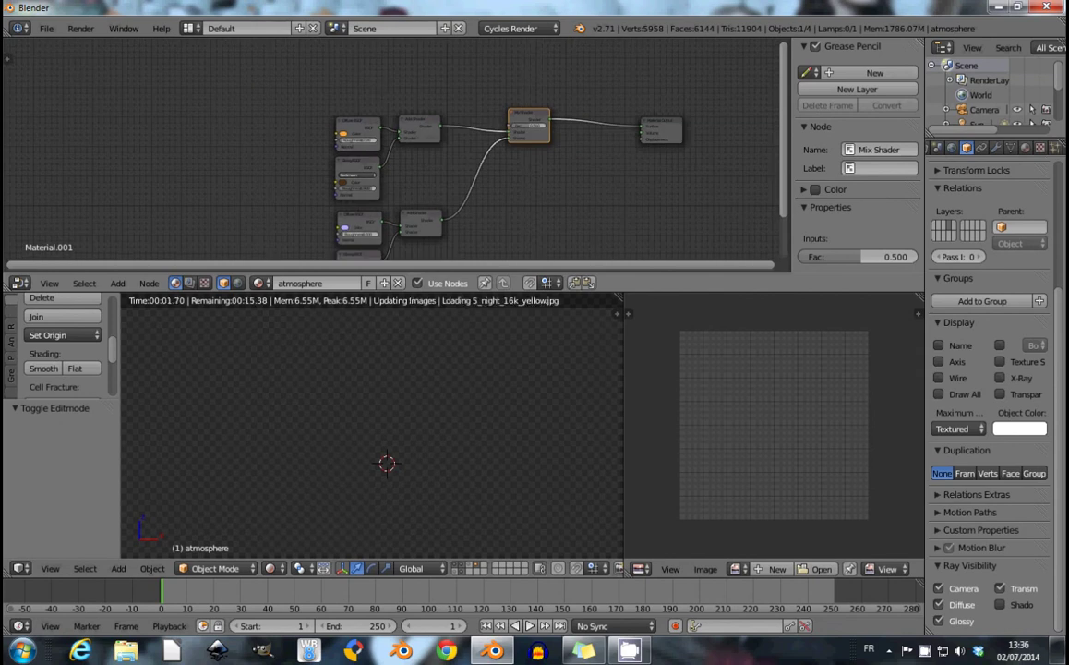
{"action": "scroll", "coordinate": [382, 100], "scroll_direction": "down", "scroll_amount": 2}
{"action": "scroll", "coordinate": [381, 99], "scroll_direction": "up", "scroll_amount": 1}
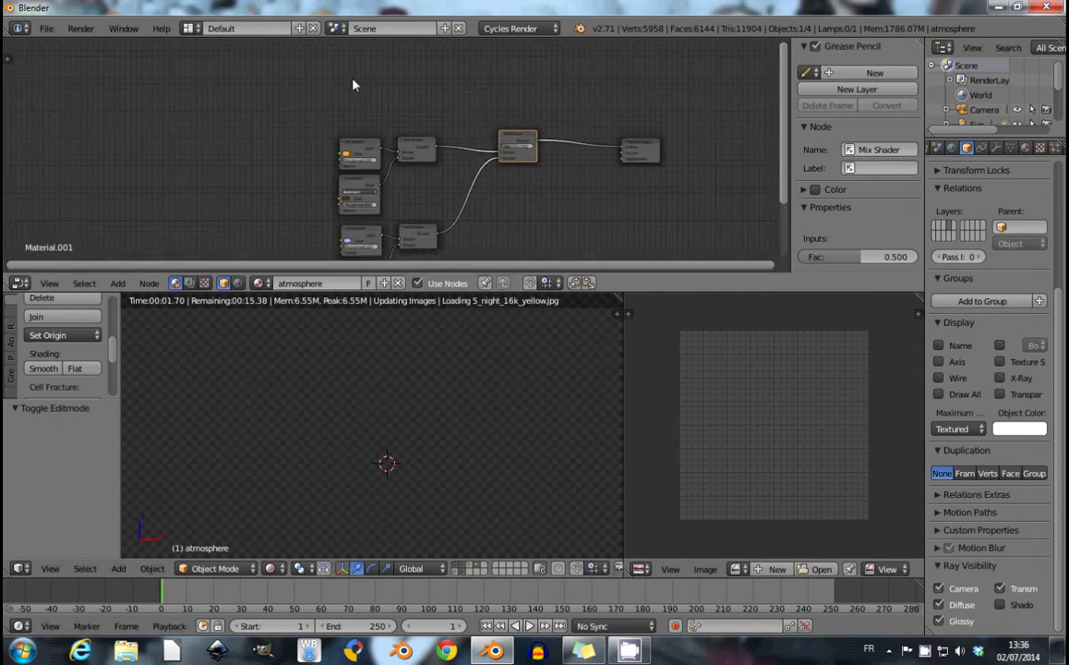
{"action": "middle_click_drag", "start_coordinate": [319, 70], "coordinate": [315, 97]}
Add a Gradient Texture node above the shader nodes.
{"action": "key", "text": "shift+a"}
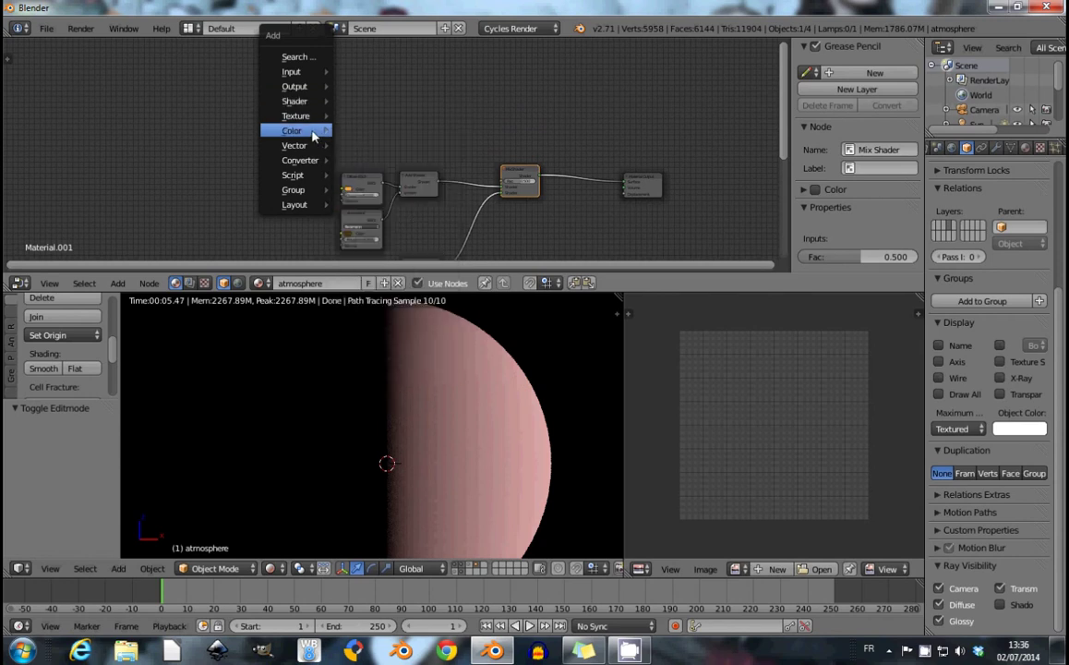
{"action": "key", "text": "Escape"}
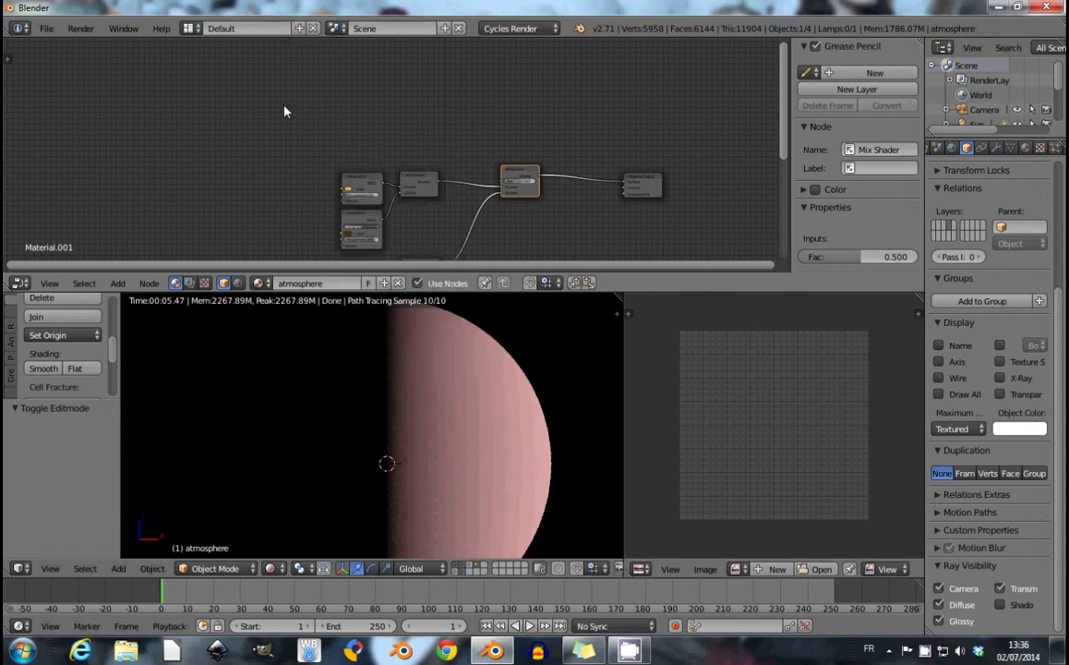
{"action": "key", "text": "shift+a"}
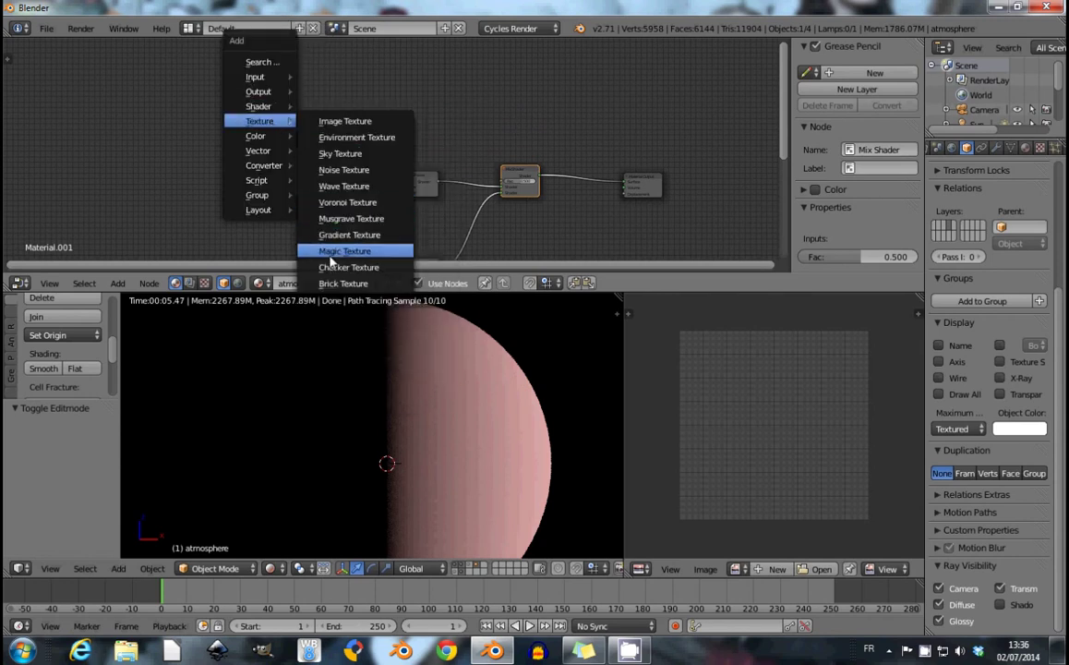
{"action": "left_click", "coordinate": [337, 234]}
{"action": "left_click", "coordinate": [271, 126]}
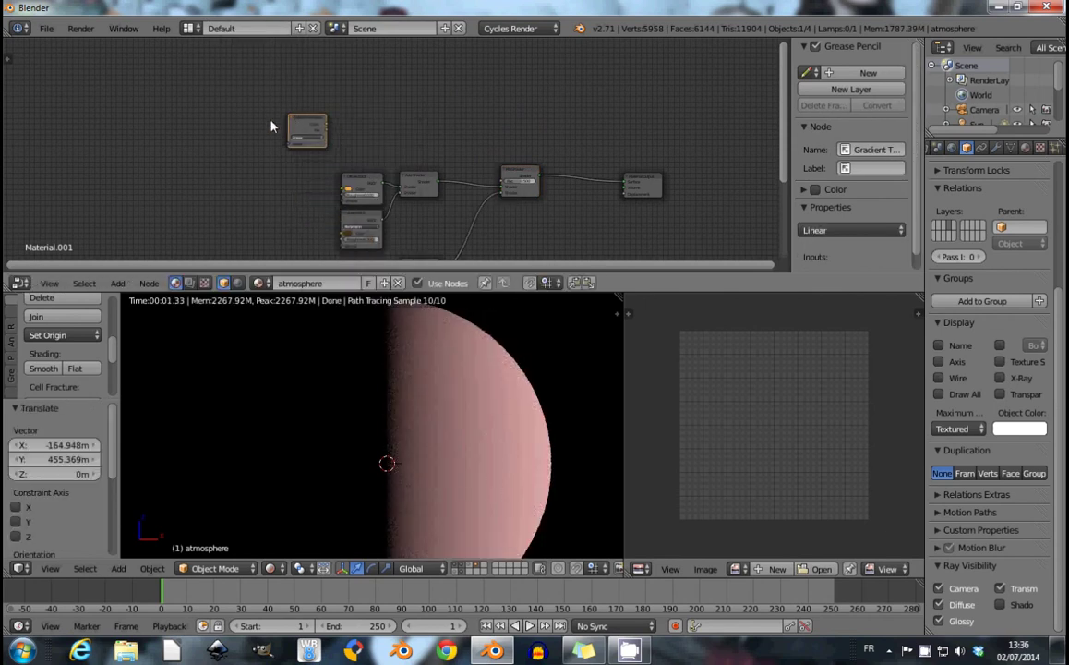
{"action": "middle_click_drag", "start_coordinate": [270, 126], "coordinate": [337, 110]}
Feed Texture Coordinate UV into the Gradient Texture's Vector input.
{"action": "key", "text": "shift+a"}
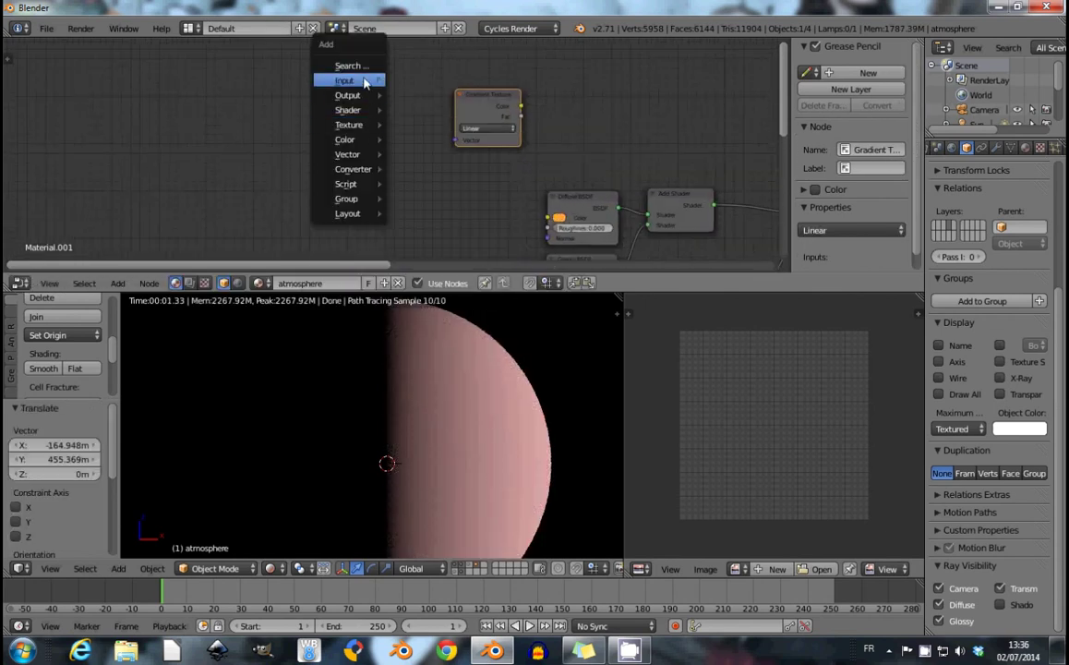
{"action": "mouse_move", "coordinate": [347, 81]}
{"action": "left_click", "coordinate": [423, 81]}
{"action": "left_click", "coordinate": [373, 100]}
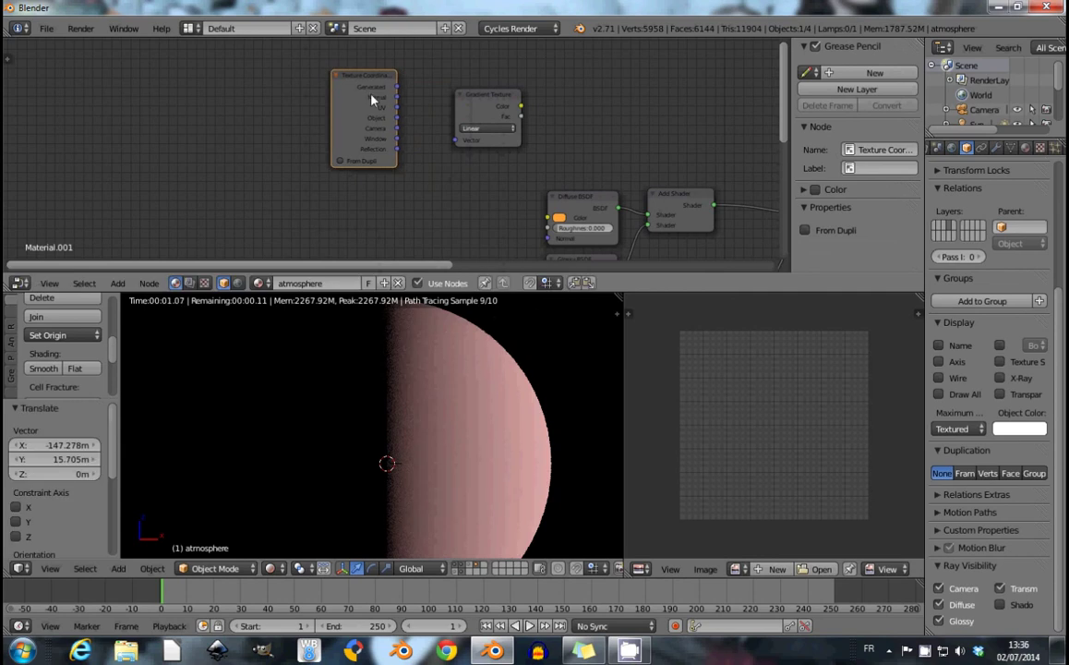
{"action": "mouse_move", "coordinate": [396, 107]}
{"action": "left_mouse_down"}
{"action": "mouse_move", "coordinate": [422, 134]}
{"action": "mouse_move", "coordinate": [454, 140]}
{"action": "left_mouse_up"}
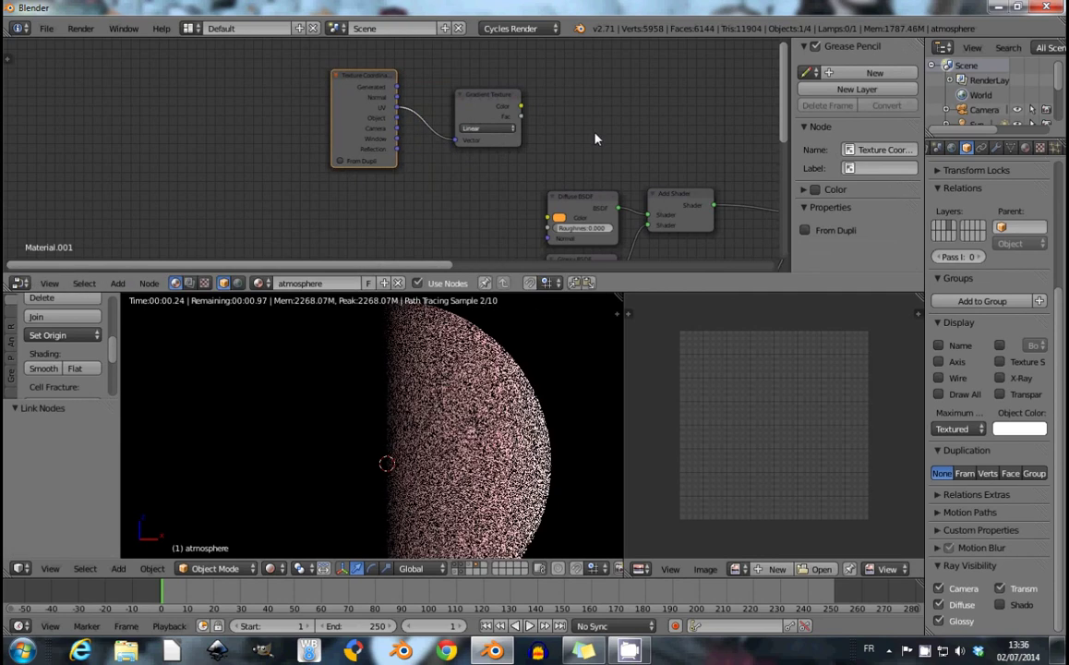
{"action": "middle_click_drag", "start_coordinate": [596, 136], "coordinate": [265, 106]}
Route the gradient through a ColorRamp into the Mix Shader Fac.
{"action": "key", "text": "shift+a"}
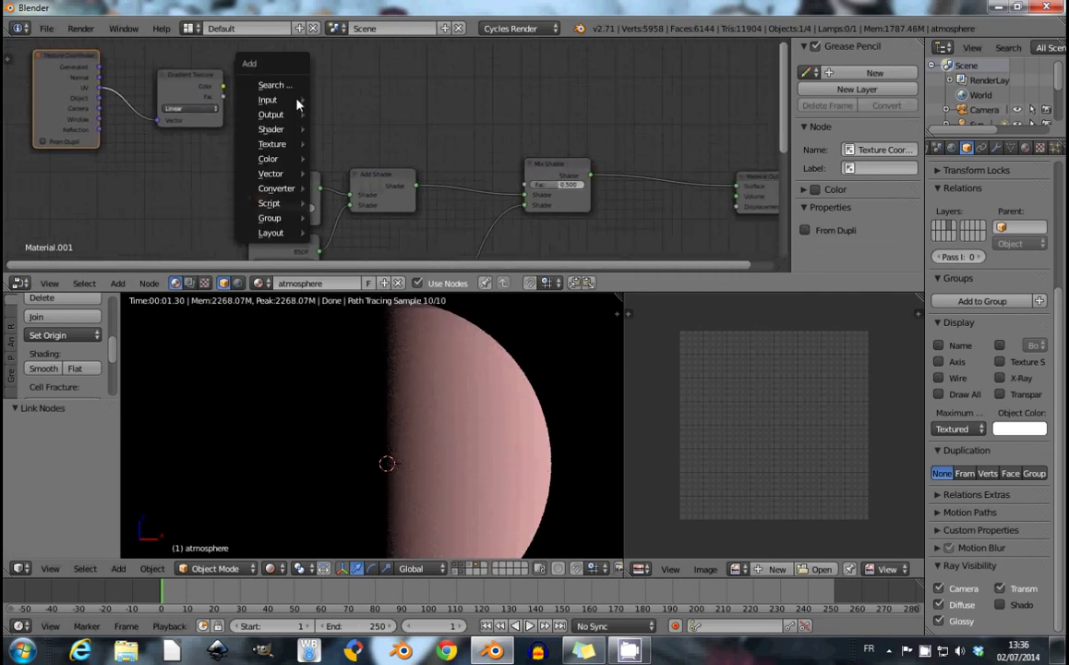
{"action": "mouse_move", "coordinate": [276, 188]}
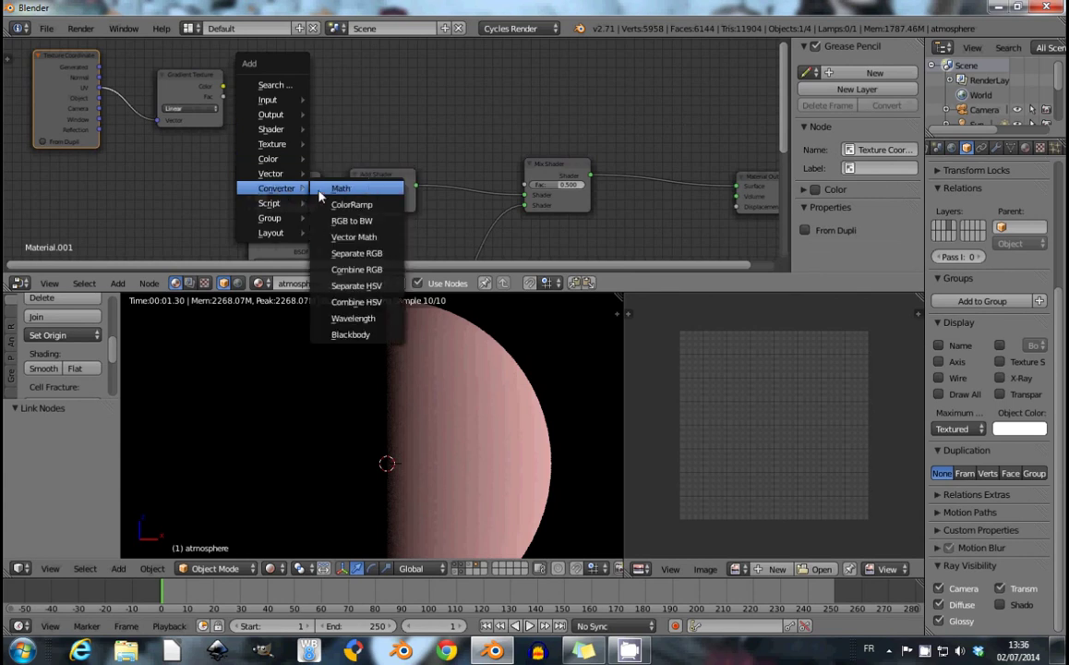
{"action": "left_click", "coordinate": [351, 204]}
{"action": "left_click", "coordinate": [232, 58]}
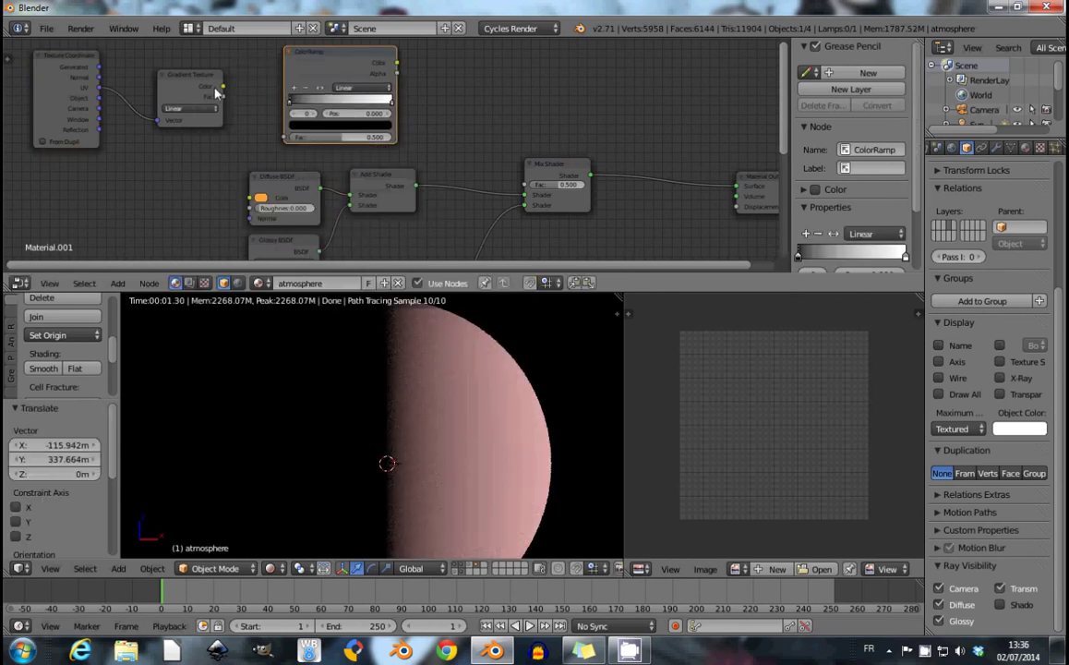
{"action": "left_click_drag", "start_coordinate": [224, 89], "coordinate": [288, 138]}
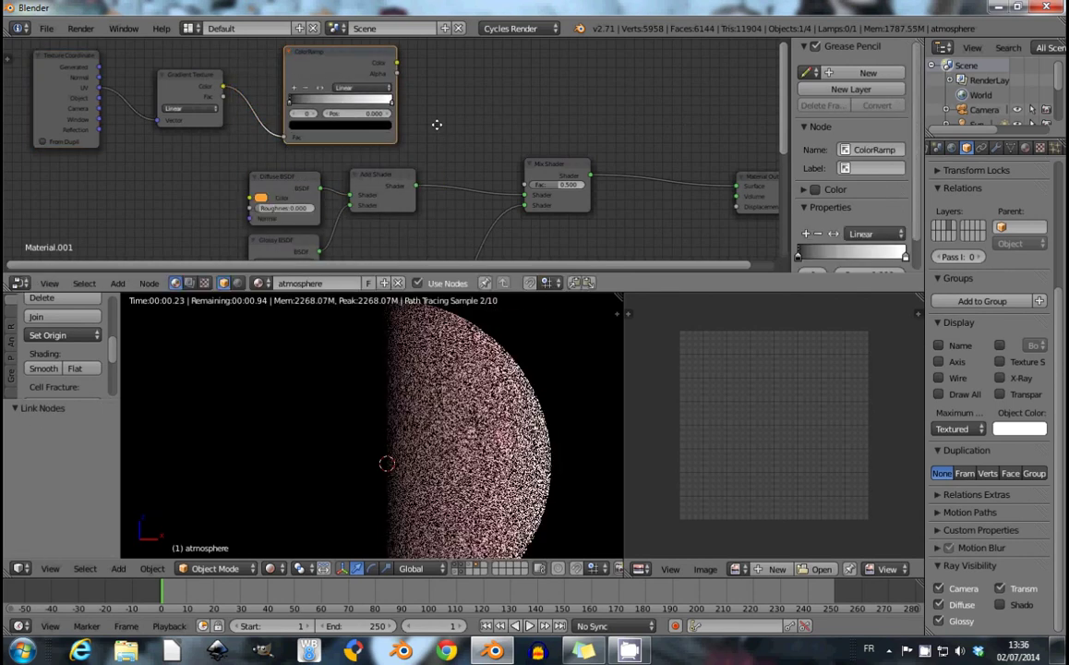
{"action": "middle_click_drag", "start_coordinate": [436, 124], "coordinate": [229, 90]}
{"action": "mouse_move", "coordinate": [203, 55]}
{"action": "left_mouse_down"}
{"action": "mouse_move", "coordinate": [322, 196]}
{"action": "mouse_move", "coordinate": [330, 179]}
{"action": "left_mouse_up"}
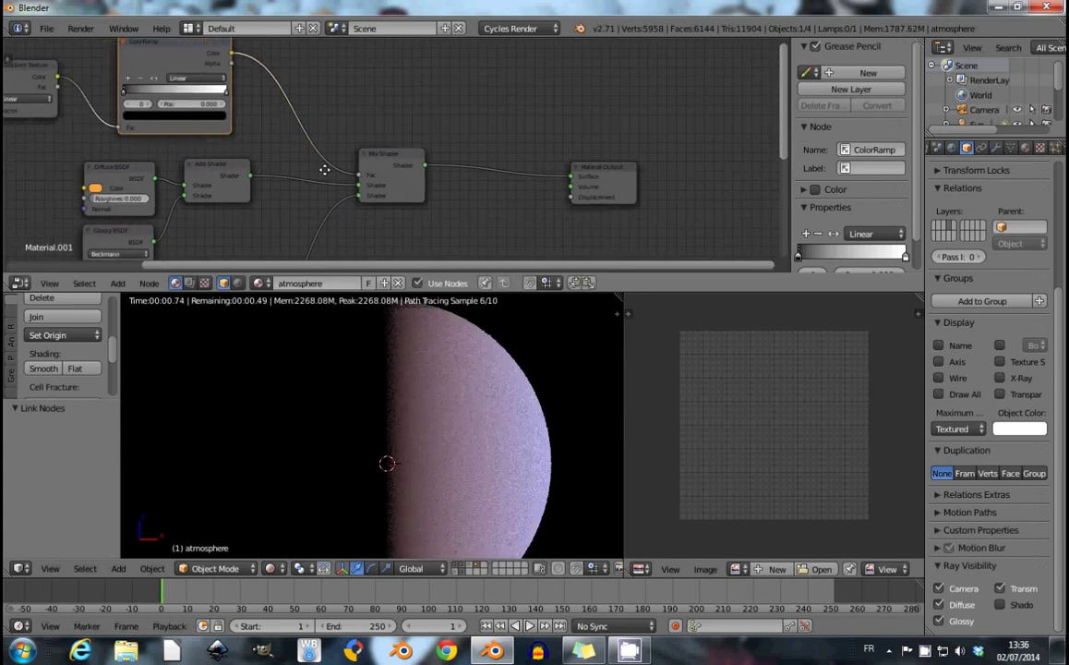
{"action": "middle_click_drag", "start_coordinate": [169, 156], "coordinate": [403, 191]}
Add a second ColorRamp stop and position it at 0.55.
{"action": "mouse_move", "coordinate": [330, 130]}
{"action": "left_mouse_down"}
{"action": "mouse_move", "coordinate": [379, 129]}
{"action": "mouse_move", "coordinate": [297, 121]}
{"action": "left_mouse_up"}
{"action": "left_click", "coordinate": [338, 152]}
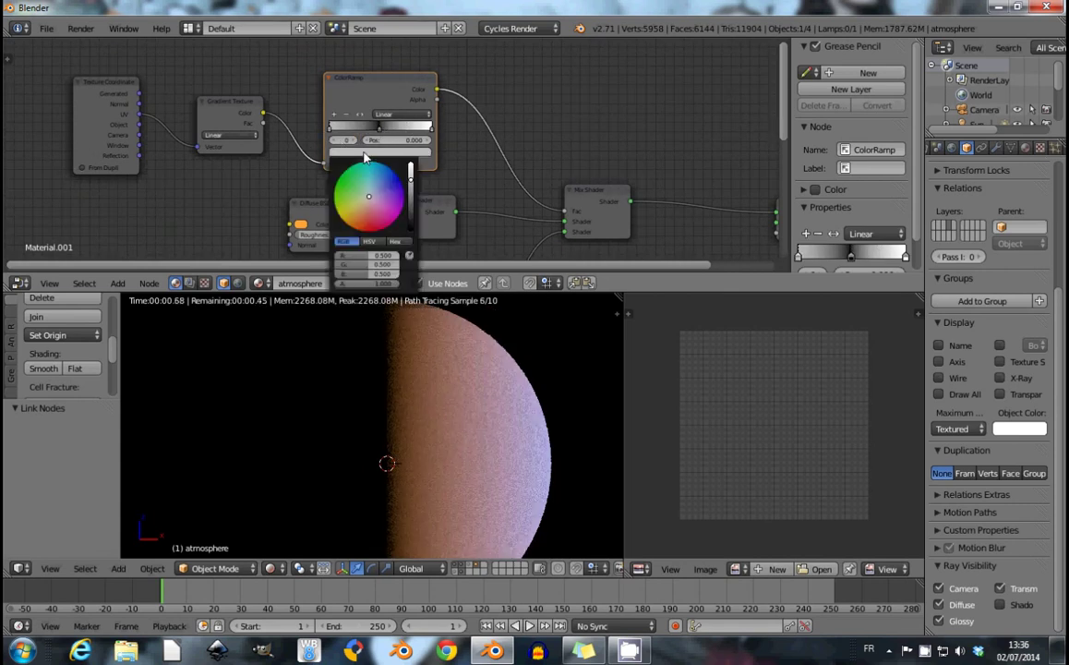
{"action": "scroll", "coordinate": [244, 69], "scroll_direction": "up", "scroll_amount": 2}
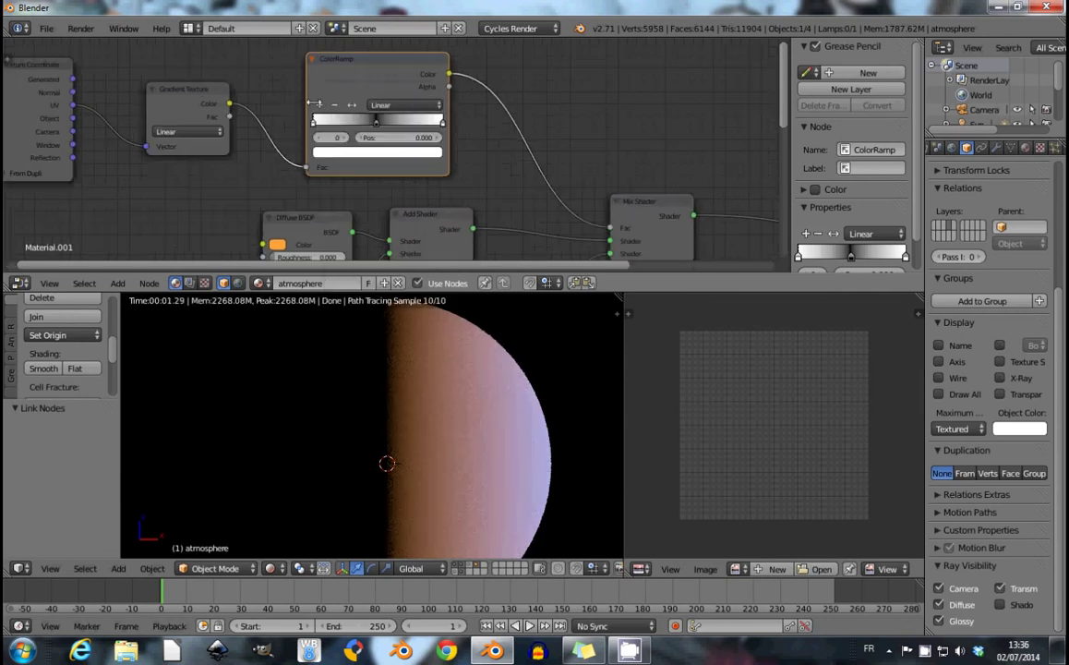
{"action": "left_click", "coordinate": [319, 104]}
{"action": "scroll", "coordinate": [345, 125], "scroll_direction": "up", "scroll_amount": 1}
{"action": "left_click", "coordinate": [370, 111]}
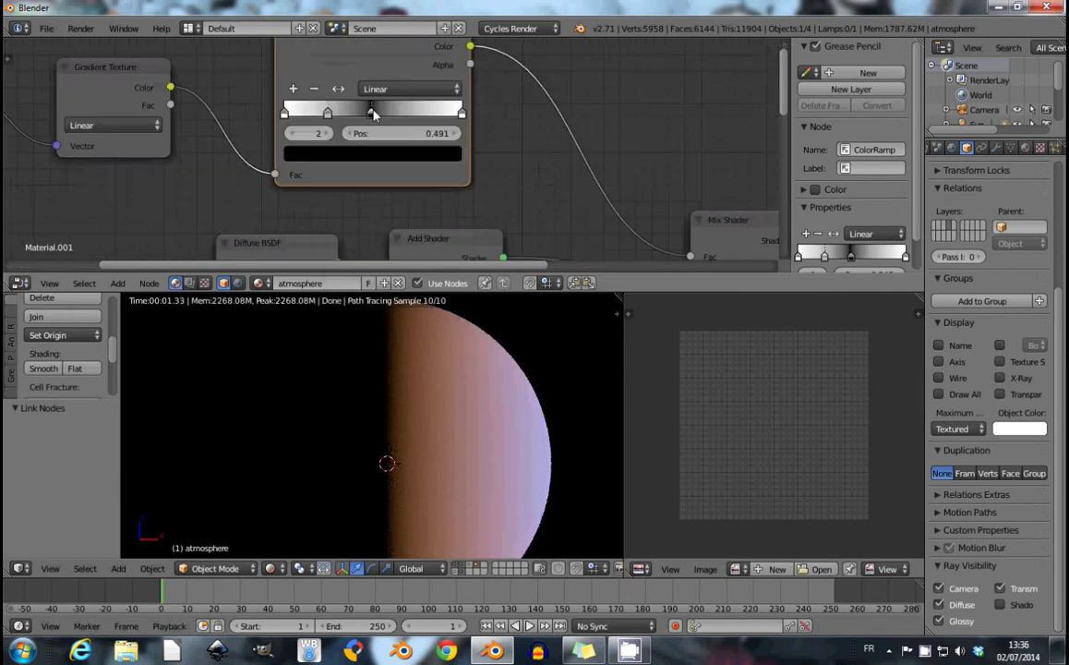
{"action": "left_click", "coordinate": [420, 134]}
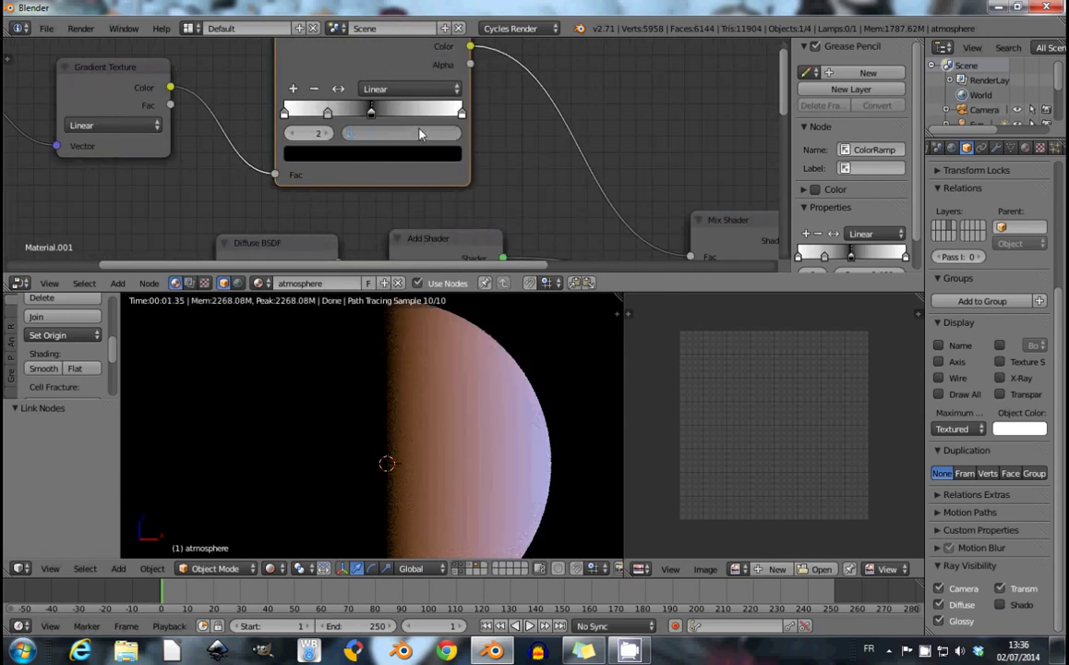
{"action": "type", "text": "0.550"}
{"action": "key", "text": "Return"}
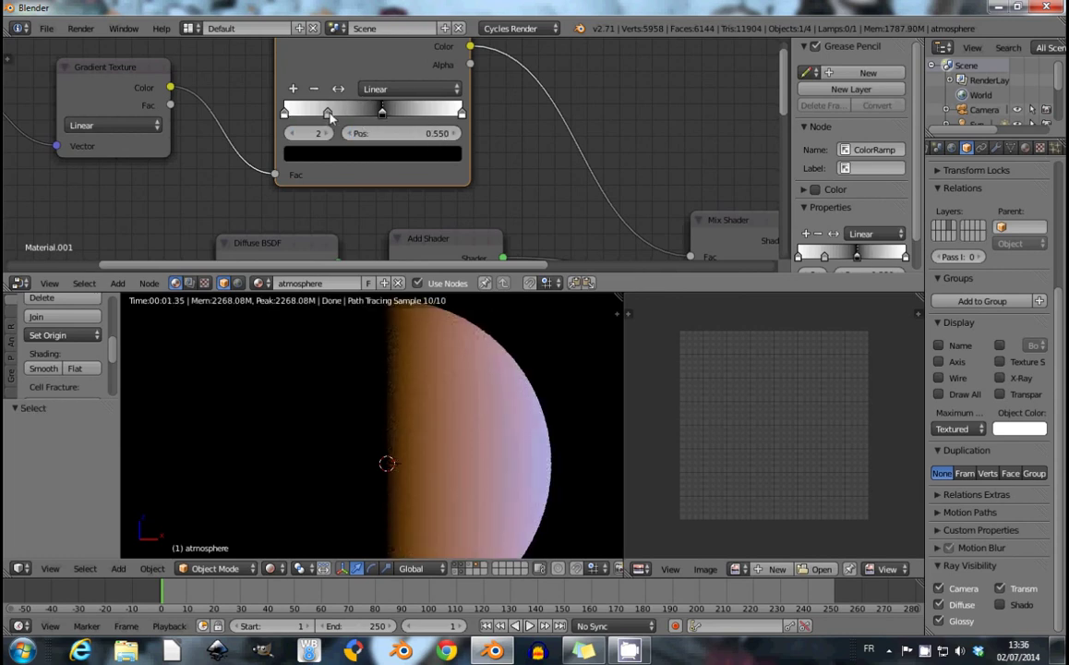
Move the other ramp stop to 0.45 and make it black.
{"action": "left_click", "coordinate": [328, 112]}
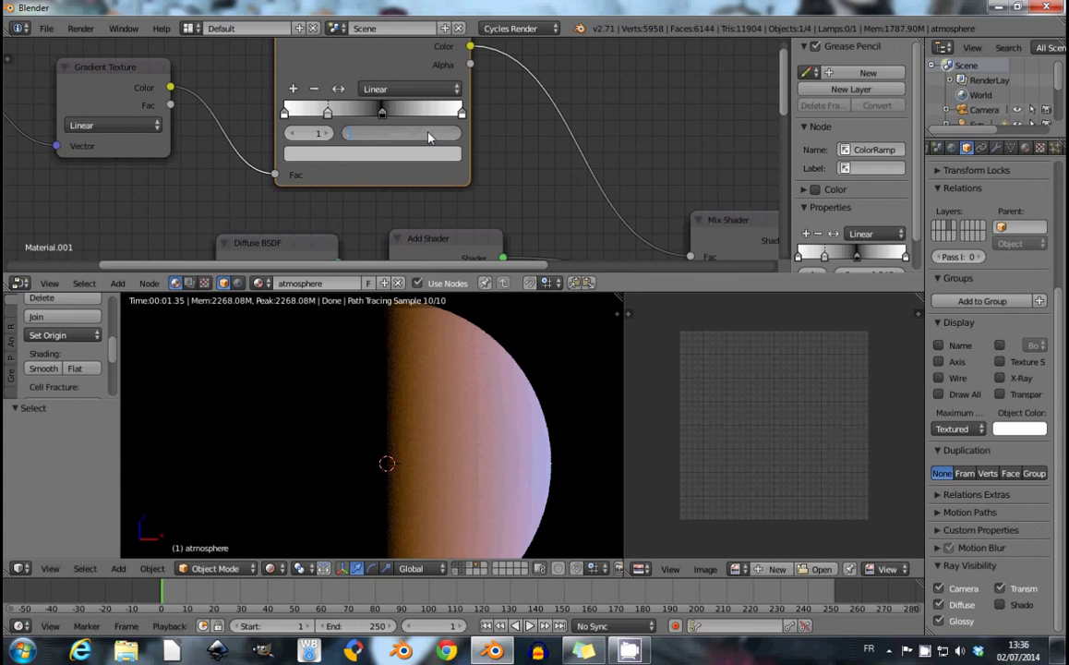
{"action": "type", "text": ".45"}
{"action": "key", "text": "Return"}
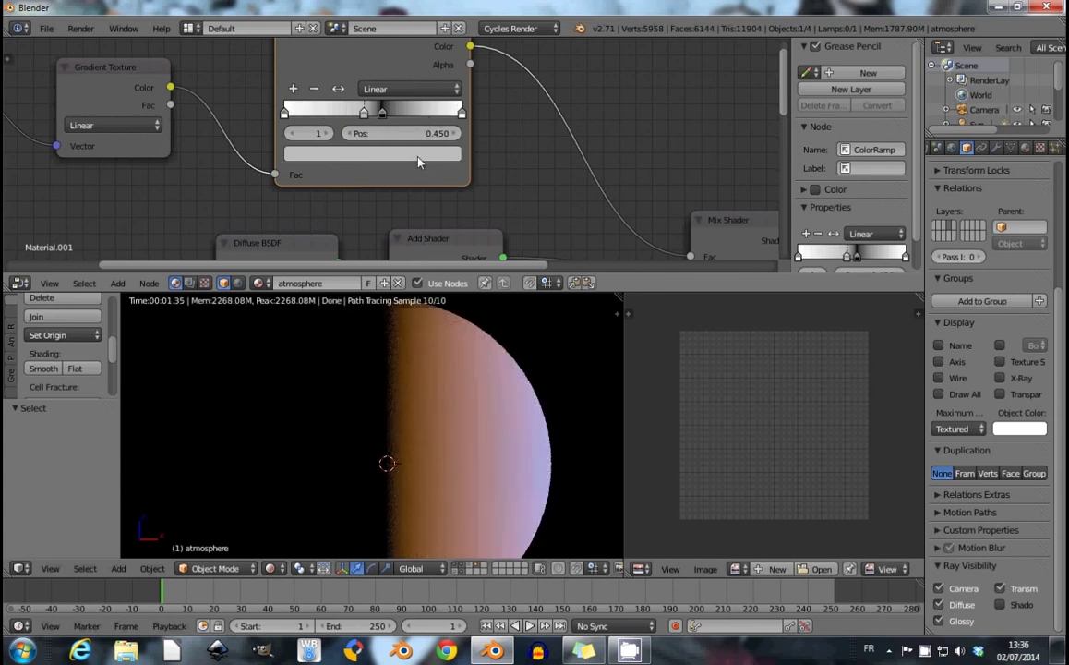
{"action": "left_click", "coordinate": [417, 161]}
{"action": "left_click_drag", "start_coordinate": [425, 205], "coordinate": [423, 282]}
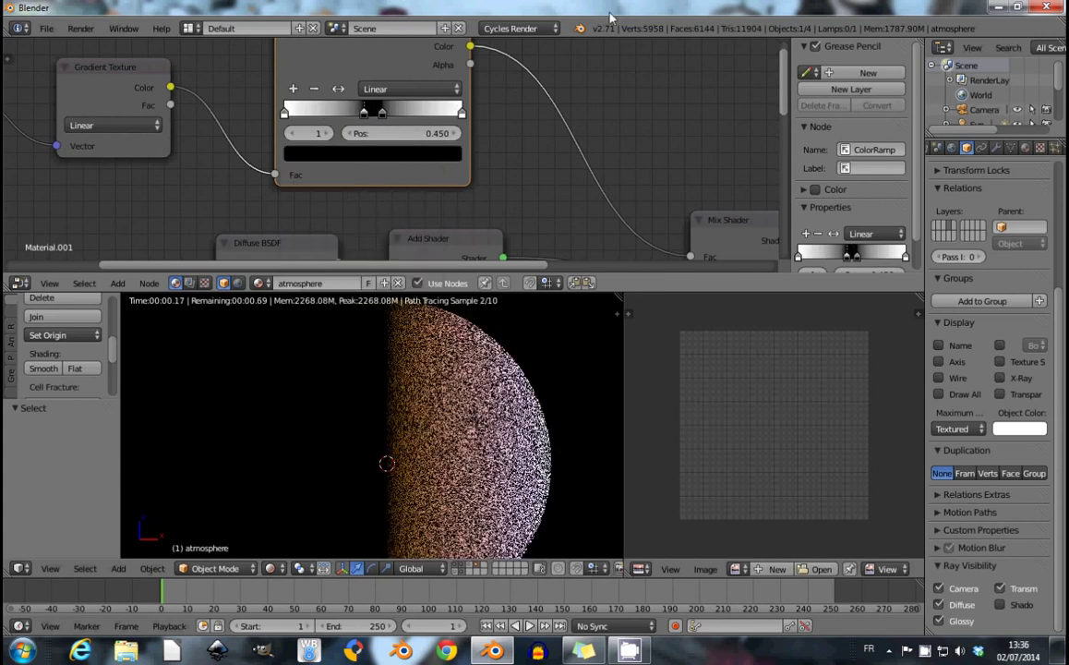
Slide the ramp's end stop left and set the first stop to 0.400.
{"action": "left_click", "coordinate": [462, 114]}
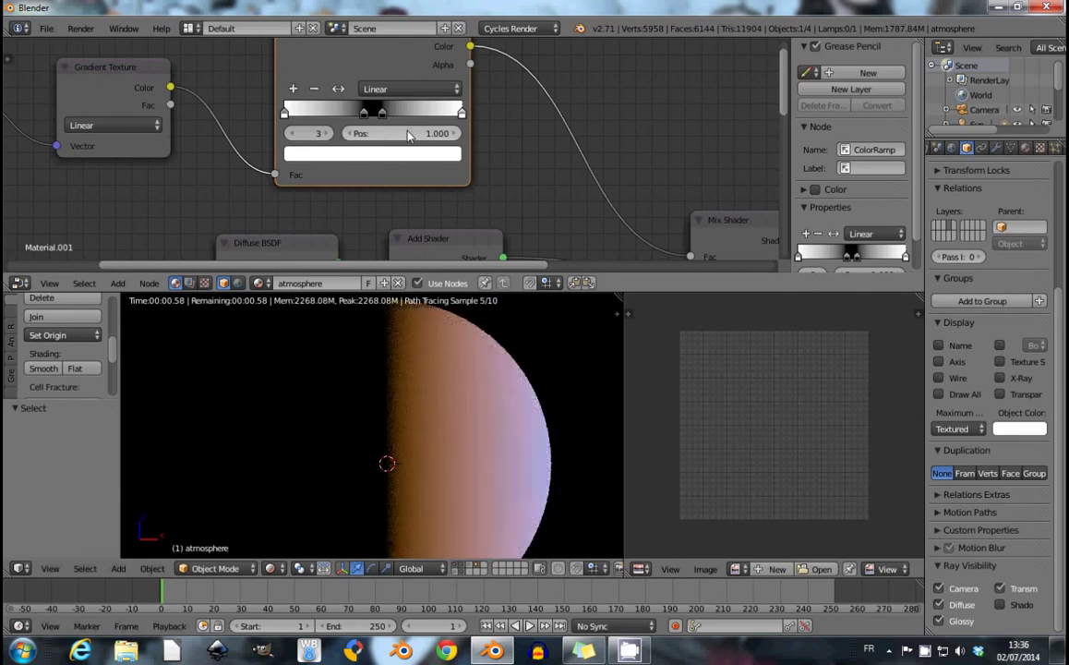
{"action": "left_click_drag", "start_coordinate": [413, 137], "coordinate": [261, 123]}
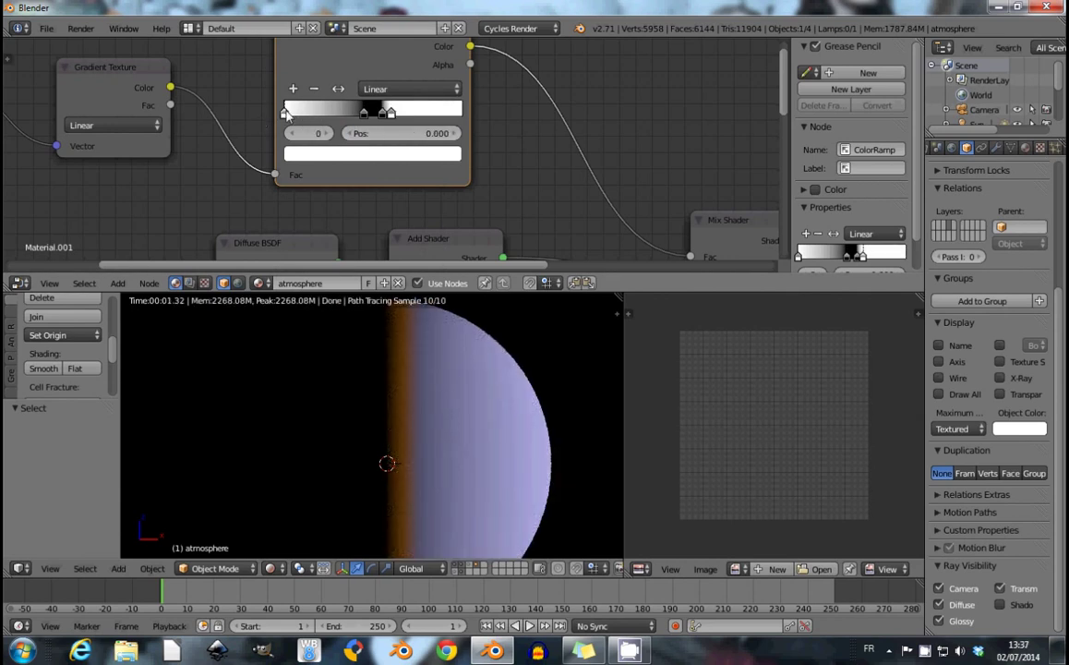
{"action": "left_click", "coordinate": [402, 139]}
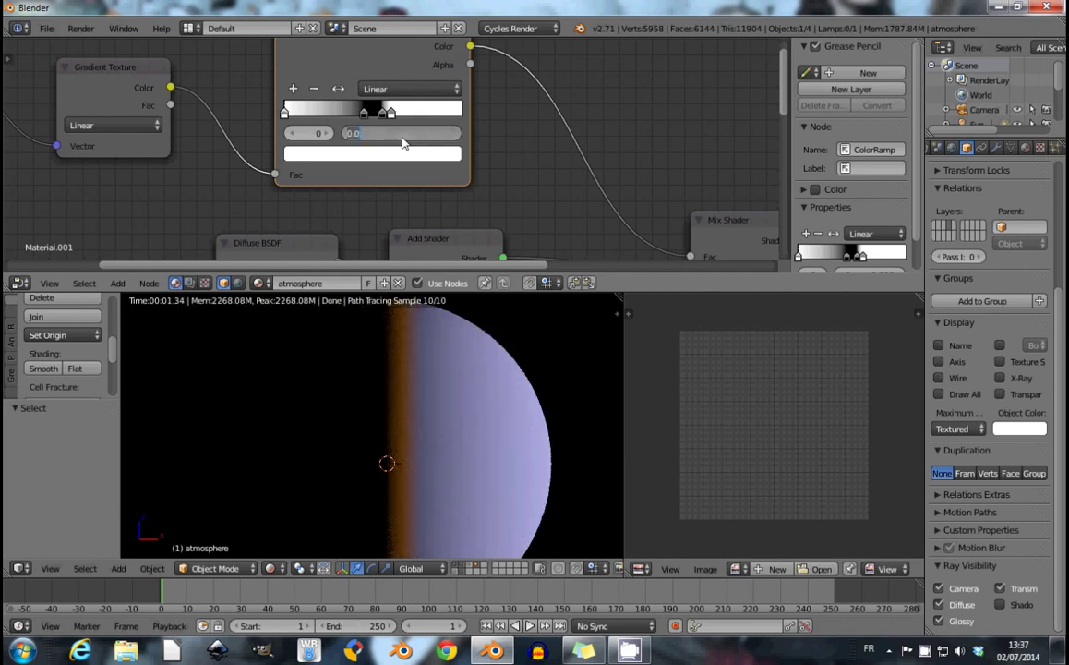
{"action": "type", "text": "0.4"}
{"action": "key", "text": "Return"}
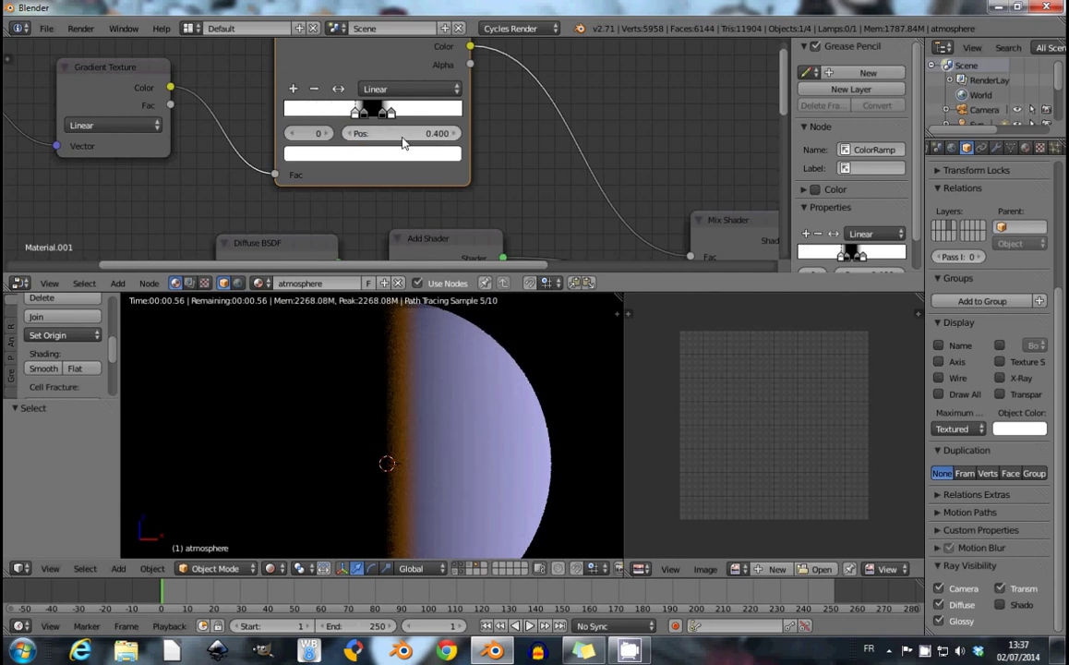
{"action": "scroll", "coordinate": [470, 114], "scroll_direction": "up", "scroll_amount": 2}
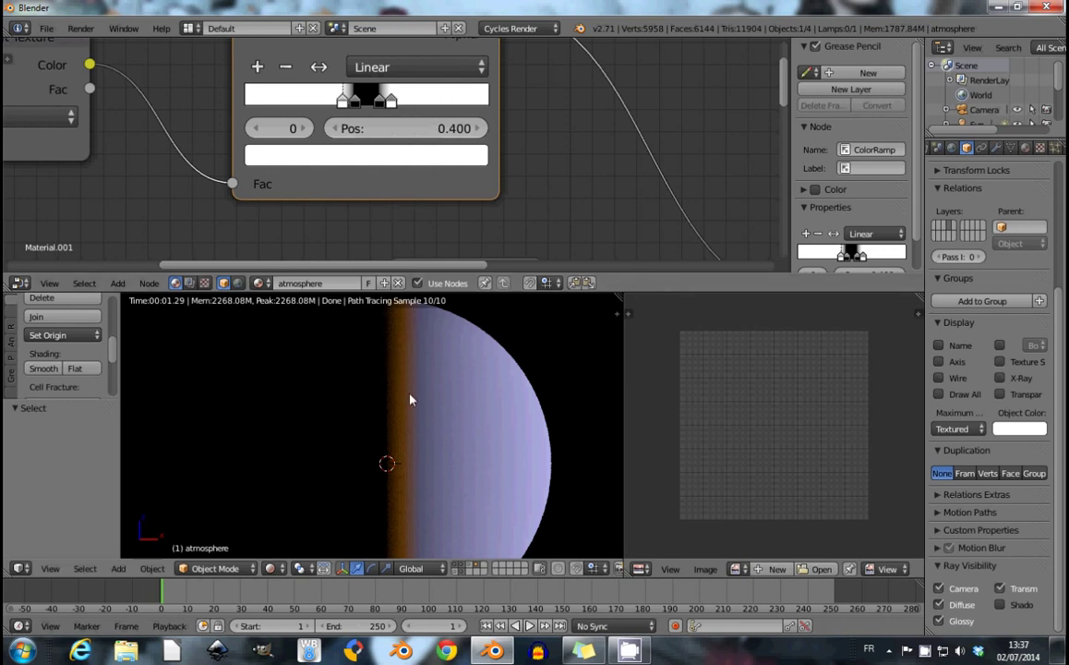
{"action": "middle_click_drag", "start_coordinate": [410, 399], "coordinate": [400, 357]}
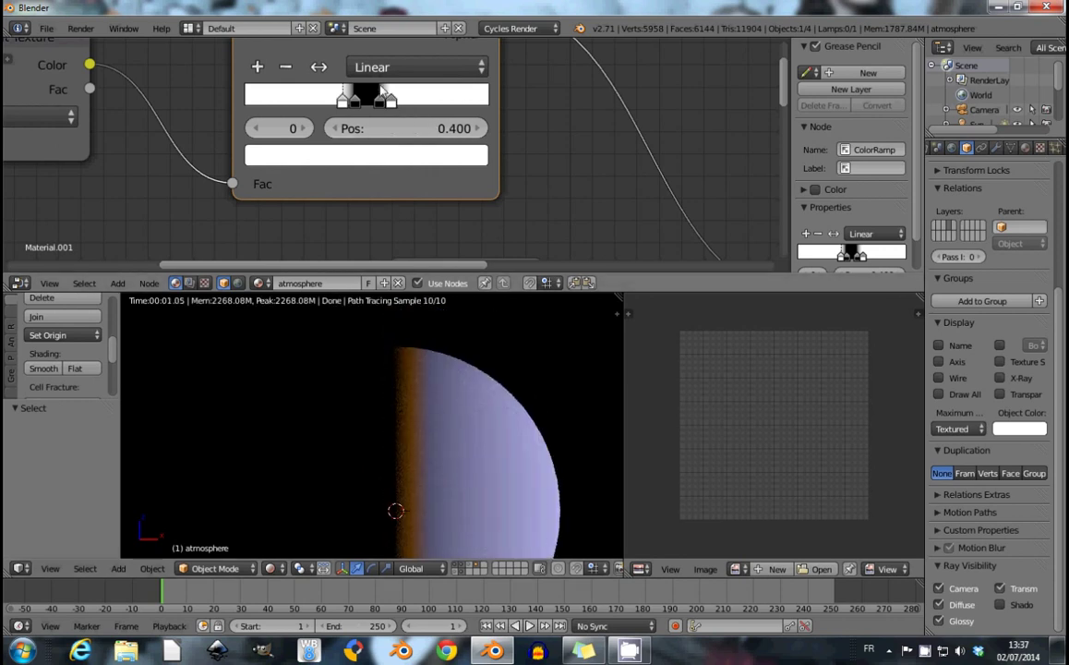
Set the upper ramp stops to 0.650 and 0.600, then reframe the node tree.
{"action": "left_click", "coordinate": [389, 99]}
{"action": "left_click", "coordinate": [454, 129]}
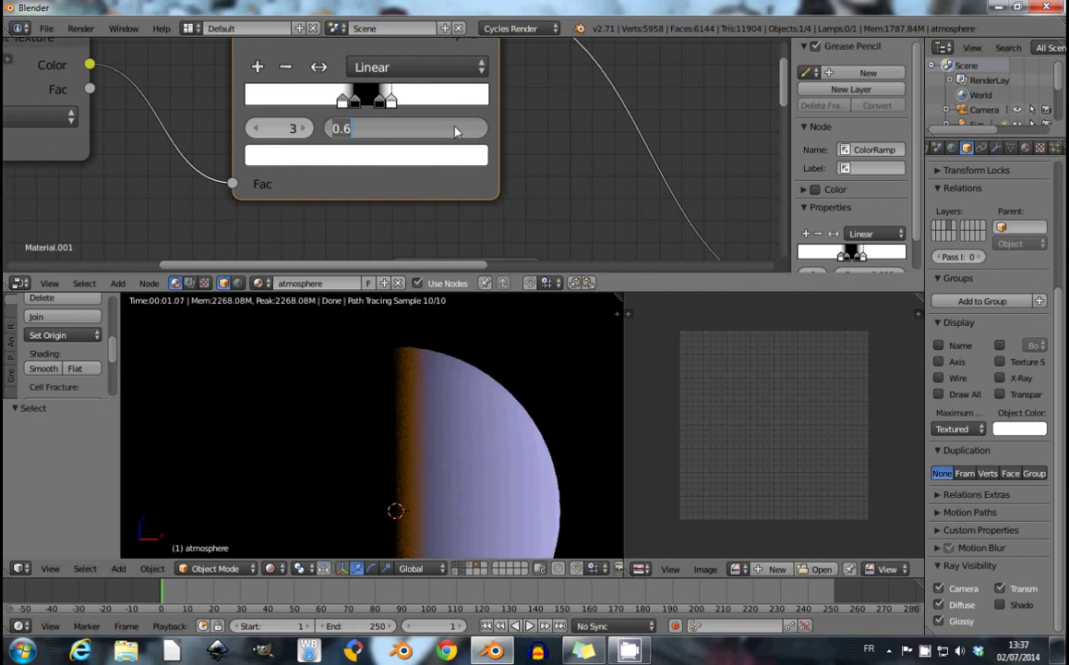
{"action": "type", "text": "5"}
{"action": "key", "text": "Return"}
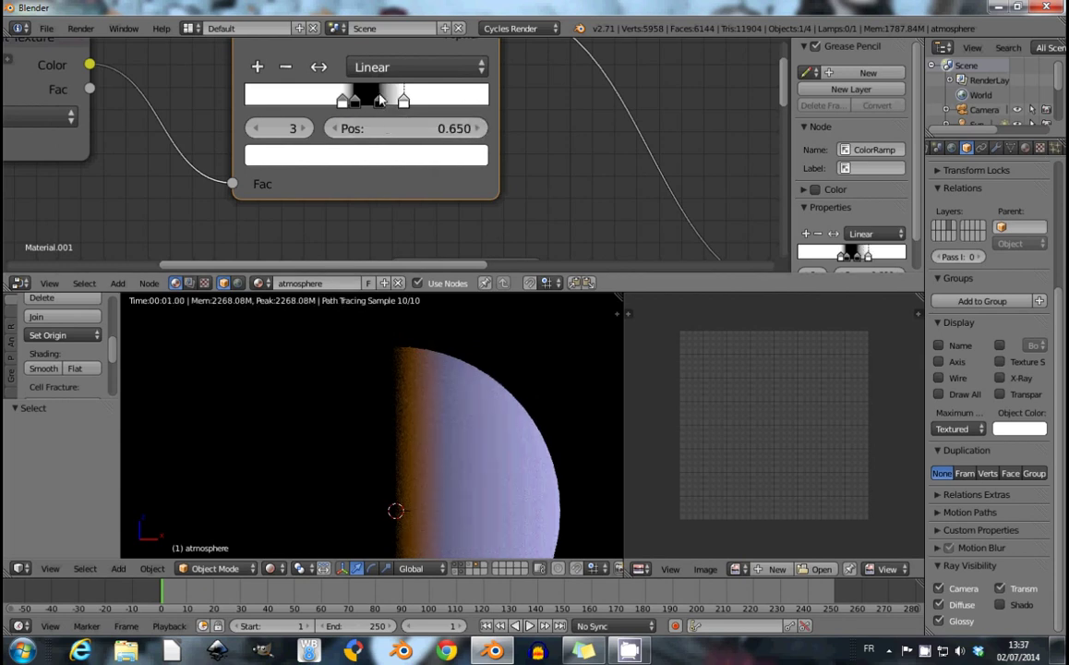
{"action": "left_click", "coordinate": [379, 100]}
{"action": "left_click", "coordinate": [453, 127]}
{"action": "type", "text": ".6"}
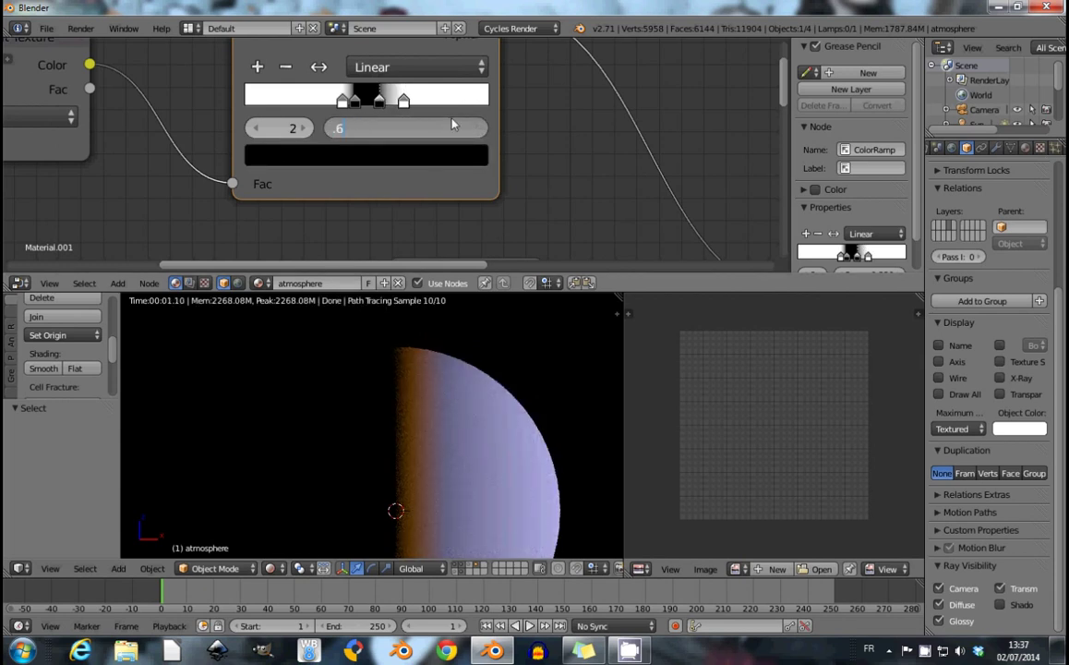
{"action": "key", "text": "Return"}
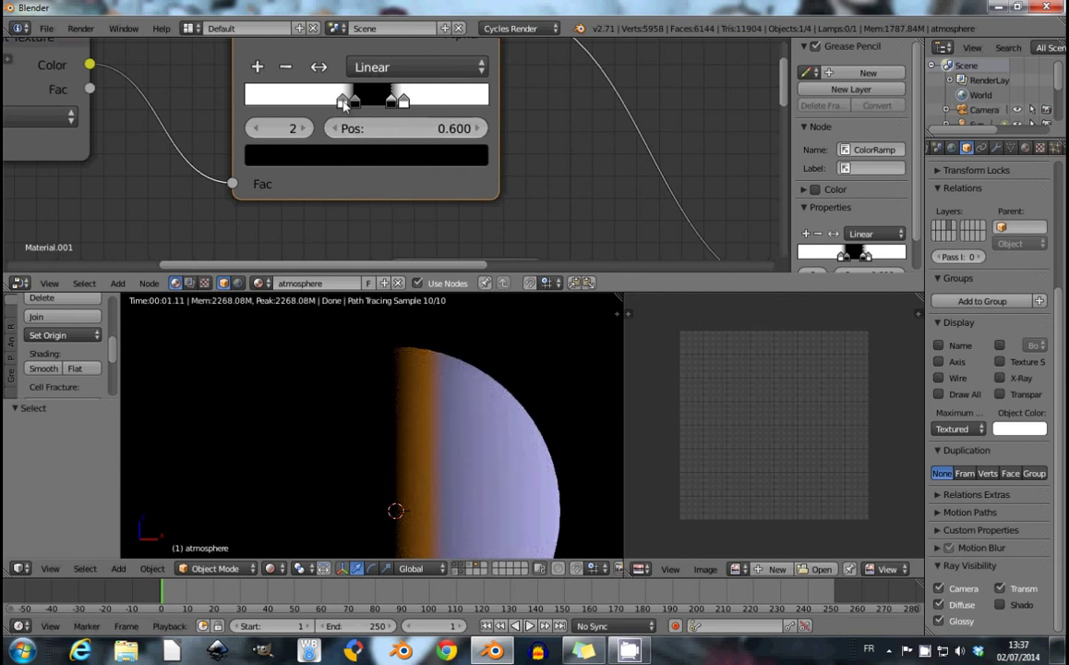
{"action": "middle_click_drag", "start_coordinate": [570, 170], "coordinate": [488, 143]}
{"action": "scroll", "coordinate": [437, 125], "scroll_direction": "down", "scroll_amount": 5}
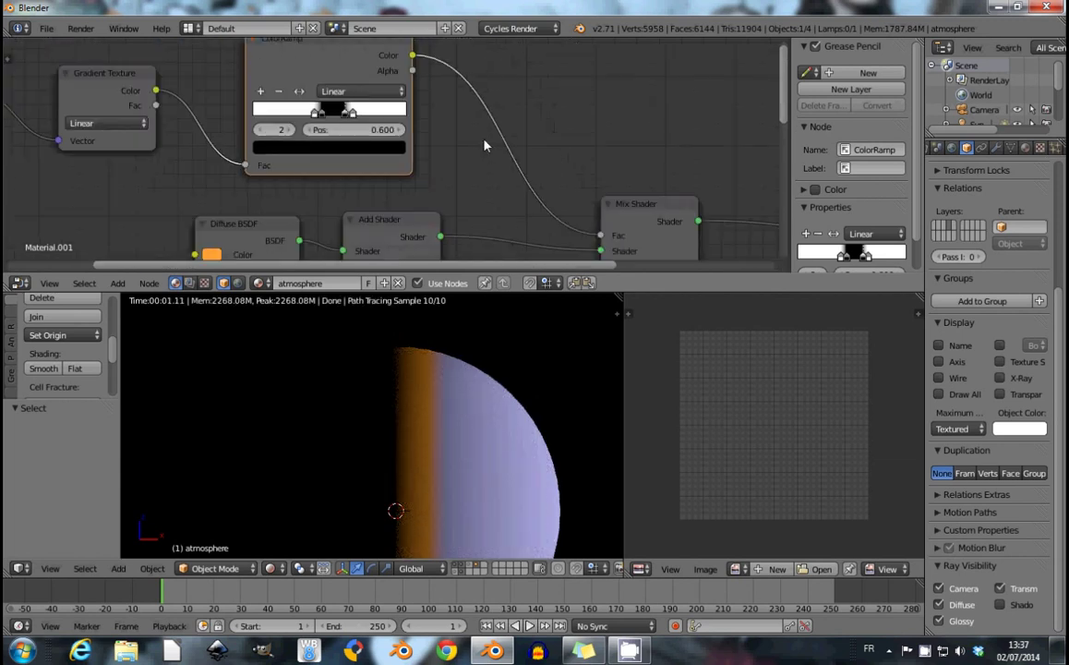
{"action": "mouse_move", "coordinate": [344, 130]}
{"action": "middle_mouse_down"}
{"action": "mouse_move", "coordinate": [377, 144]}
{"action": "mouse_move", "coordinate": [312, 115]}
{"action": "middle_mouse_up"}
{"action": "scroll", "coordinate": [312, 114], "scroll_direction": "up", "scroll_amount": 2}
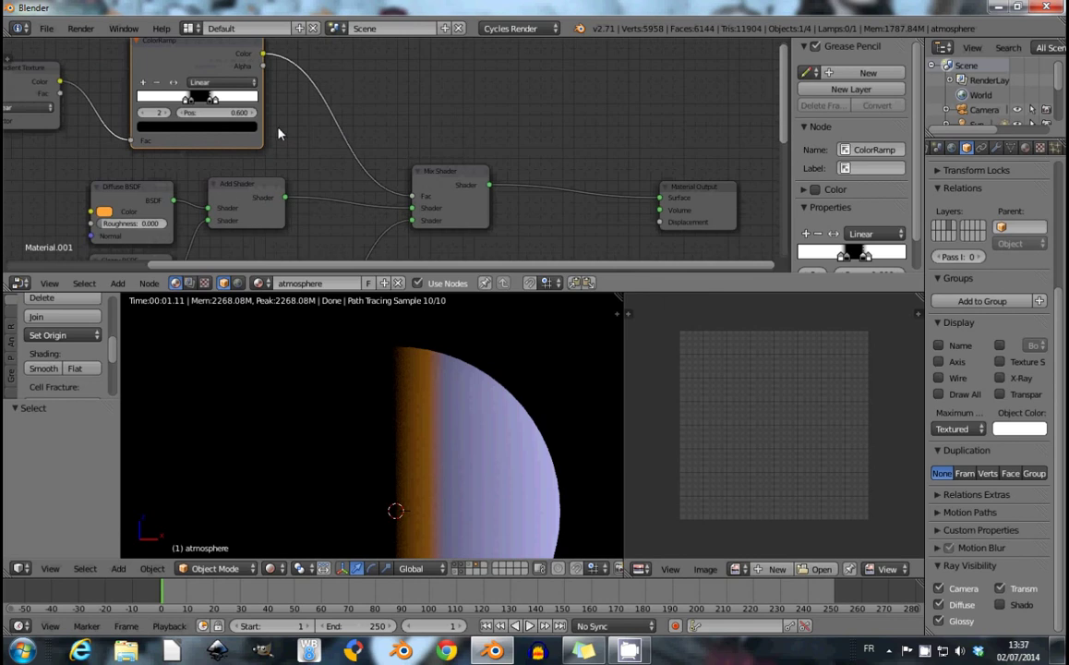
{"action": "scroll", "coordinate": [250, 114], "scroll_direction": "up", "scroll_amount": 2}
{"action": "scroll", "coordinate": [250, 114], "scroll_direction": "up", "scroll_amount": 1}
Switch the ColorRamp to Ease interpolation and move Material Output right to make room.
{"action": "left_click", "coordinate": [358, 90]}
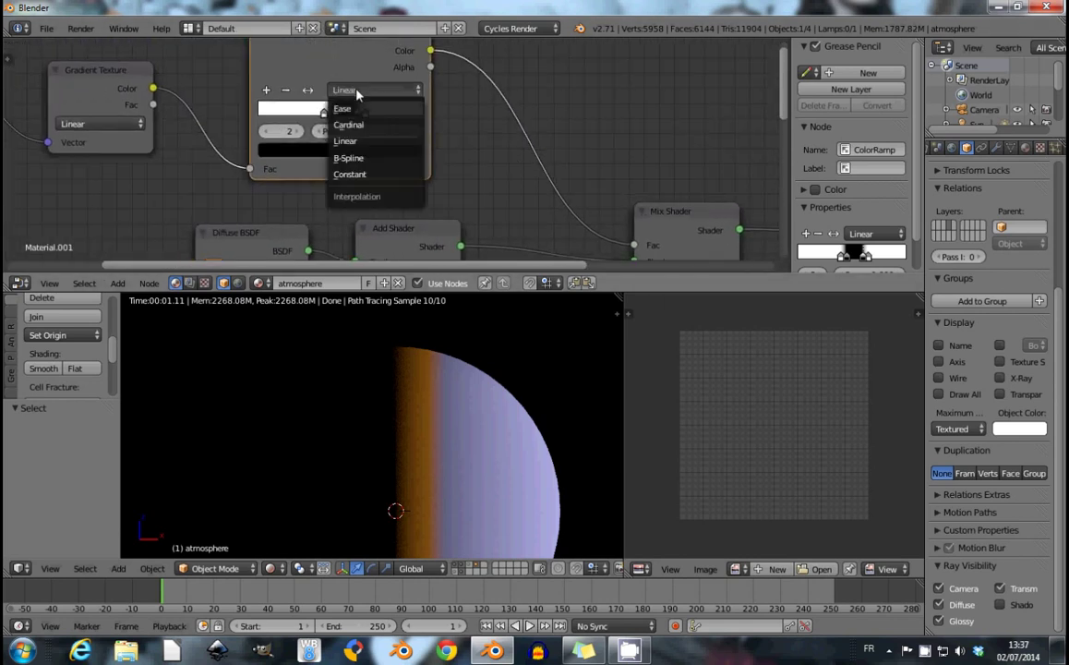
{"action": "left_click", "coordinate": [347, 107]}
{"action": "scroll", "coordinate": [531, 111], "scroll_direction": "down", "scroll_amount": 3}
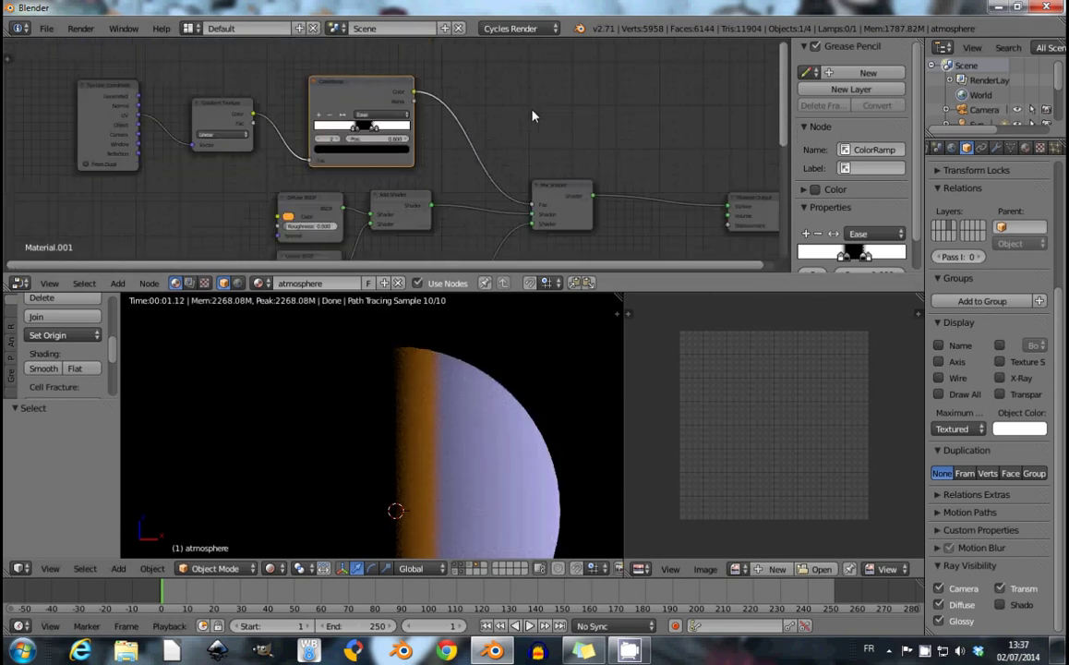
{"action": "scroll", "coordinate": [441, 102], "scroll_direction": "down", "scroll_amount": 1}
{"action": "scroll", "coordinate": [422, 143], "scroll_direction": "down", "scroll_amount": 2}
{"action": "scroll", "coordinate": [422, 149], "scroll_direction": "down", "scroll_amount": 2}
{"action": "scroll", "coordinate": [421, 149], "scroll_direction": "up", "scroll_amount": 2, "text": "shift"}
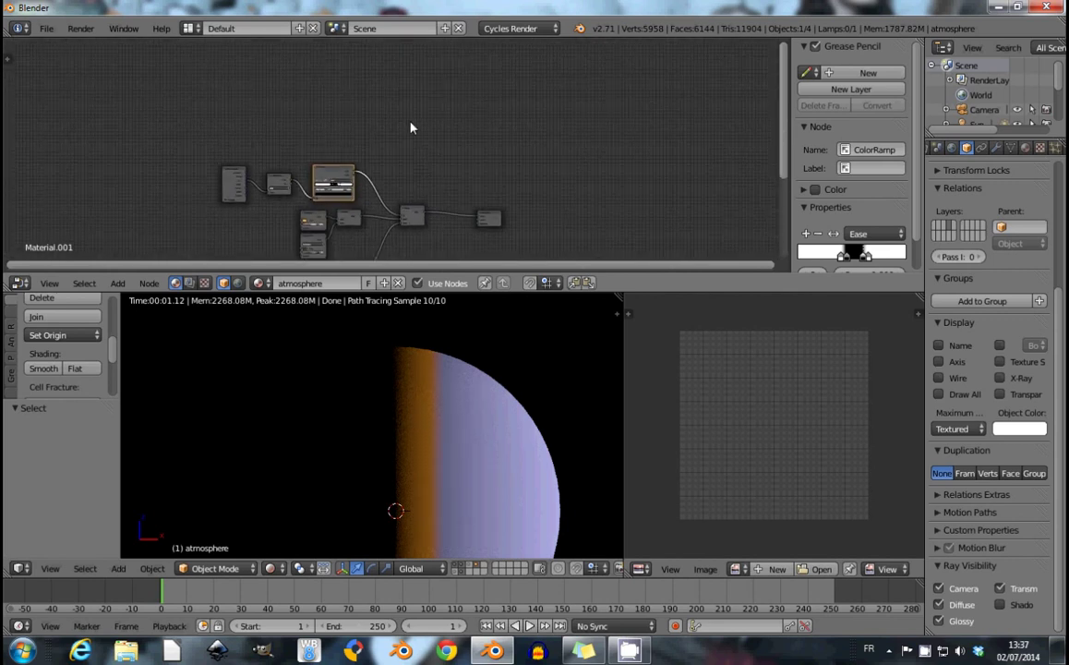
{"action": "left_click_drag", "start_coordinate": [499, 217], "coordinate": [626, 190]}
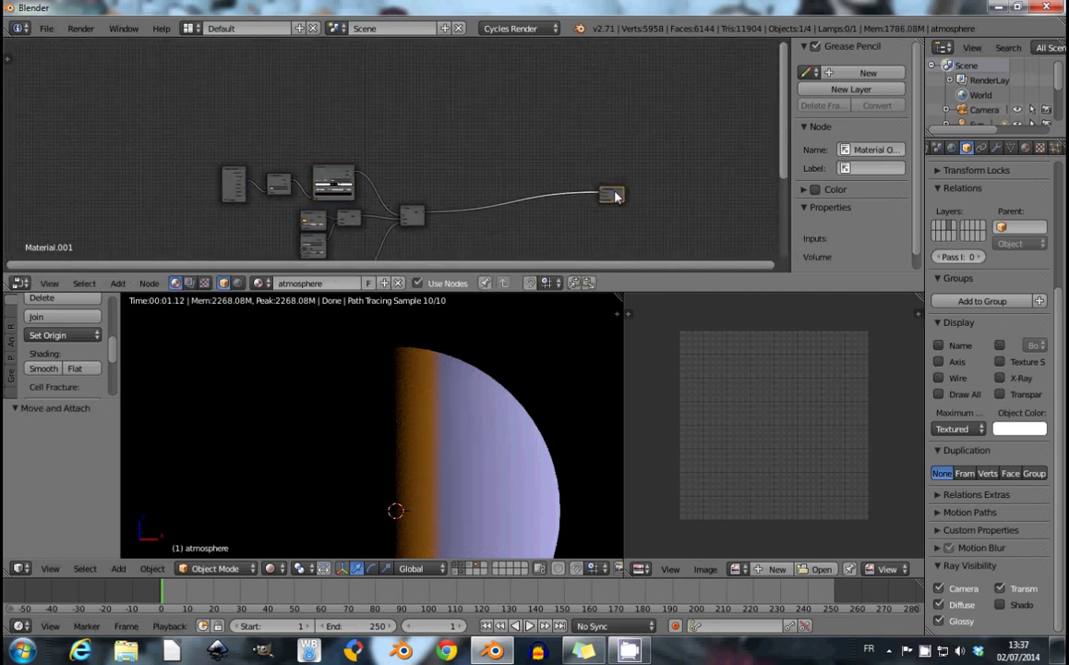
{"action": "scroll", "coordinate": [627, 190], "scroll_direction": "down", "scroll_amount": 2}
{"action": "mouse_move", "coordinate": [627, 190]}
{"action": "middle_mouse_down"}
{"action": "mouse_move", "coordinate": [352, 110]}
{"action": "mouse_move", "coordinate": [353, 132]}
{"action": "middle_mouse_up"}
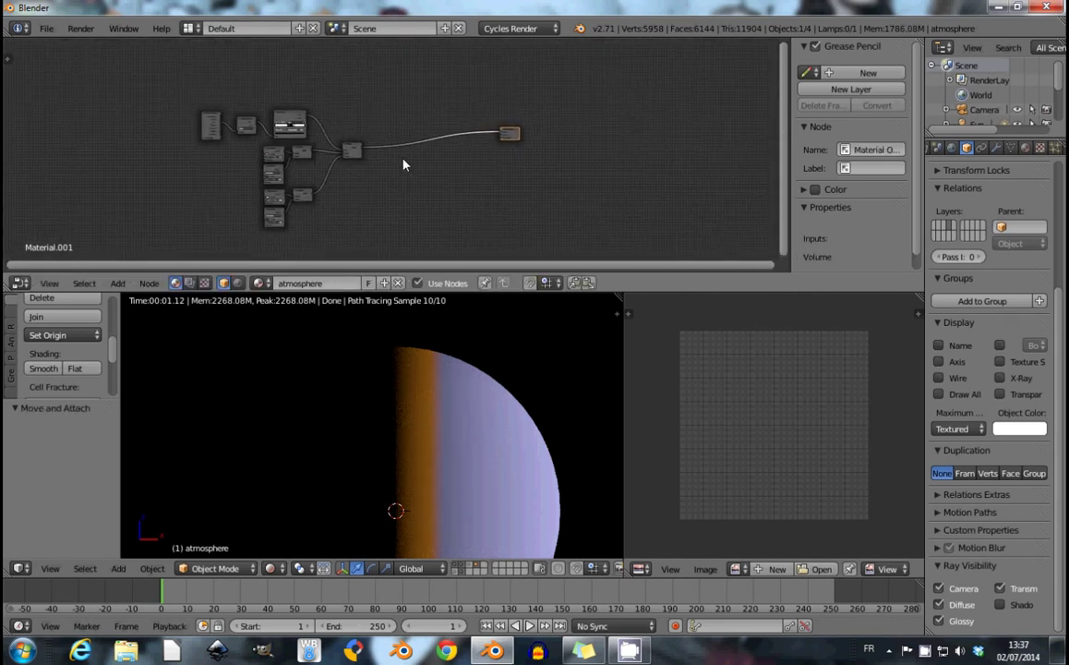
{"action": "scroll", "coordinate": [364, 142], "scroll_direction": "down", "scroll_amount": 2, "text": "shift"}
{"action": "scroll", "coordinate": [406, 147], "scroll_direction": "up", "scroll_amount": 1}
{"action": "scroll", "coordinate": [406, 148], "scroll_direction": "up", "scroll_amount": 1}
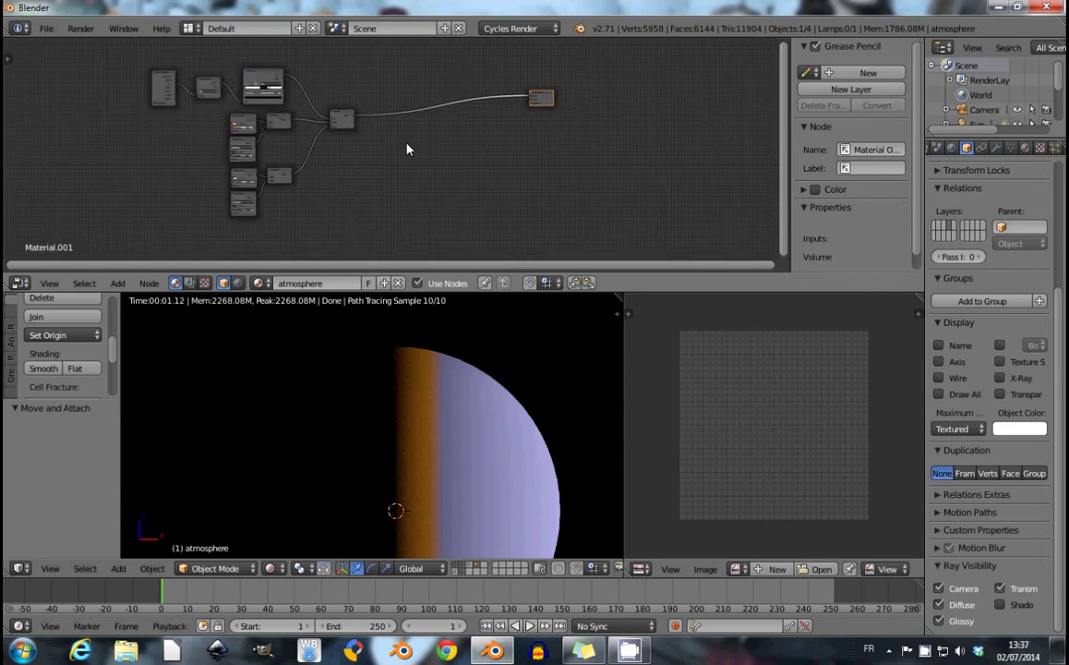
Insert a Mix Shader on the output link and connect a Transparent BSDF into it.
{"action": "key", "text": "shift+a"}
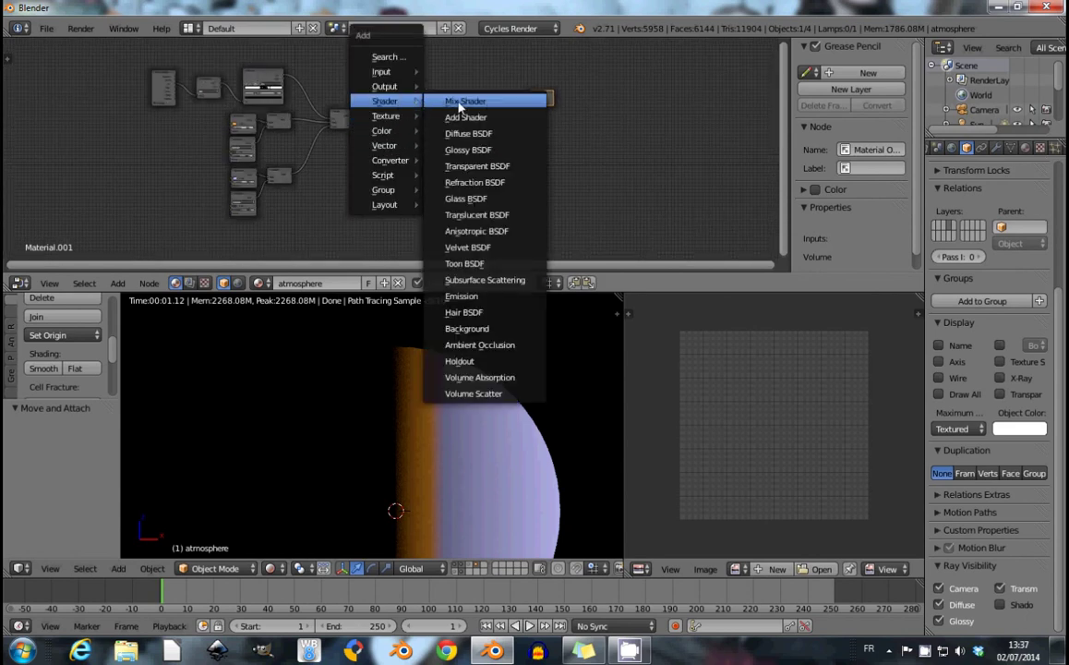
{"action": "left_click", "coordinate": [462, 100]}
{"action": "left_click", "coordinate": [454, 102]}
{"action": "scroll", "coordinate": [424, 129], "scroll_direction": "up", "scroll_amount": 2}
{"action": "key", "text": "shift+a"}
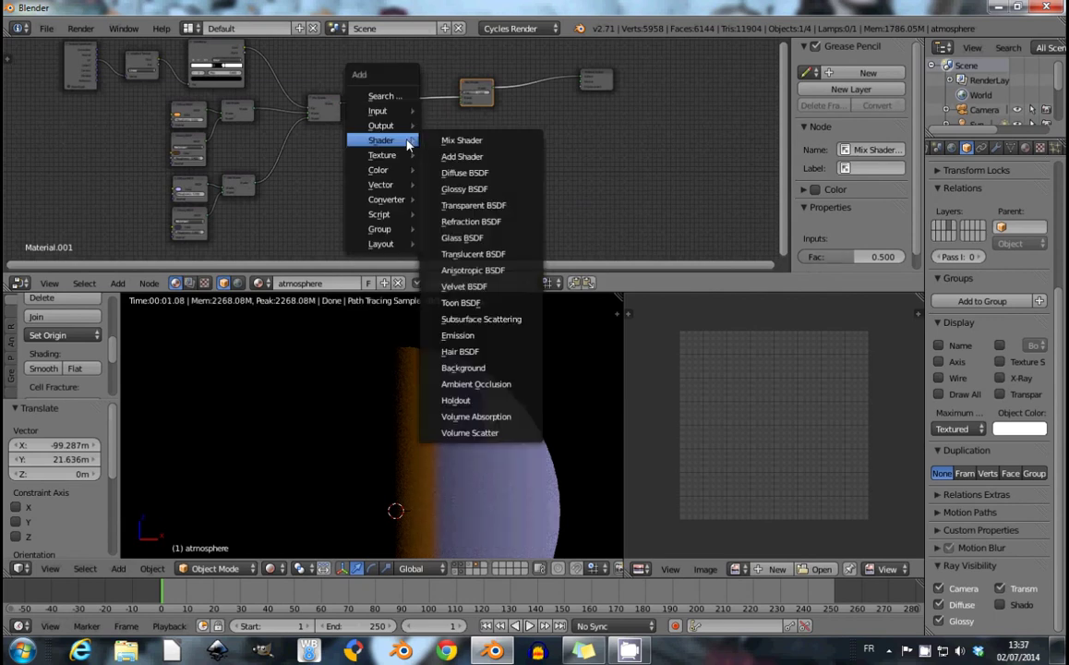
{"action": "left_click", "coordinate": [473, 205]}
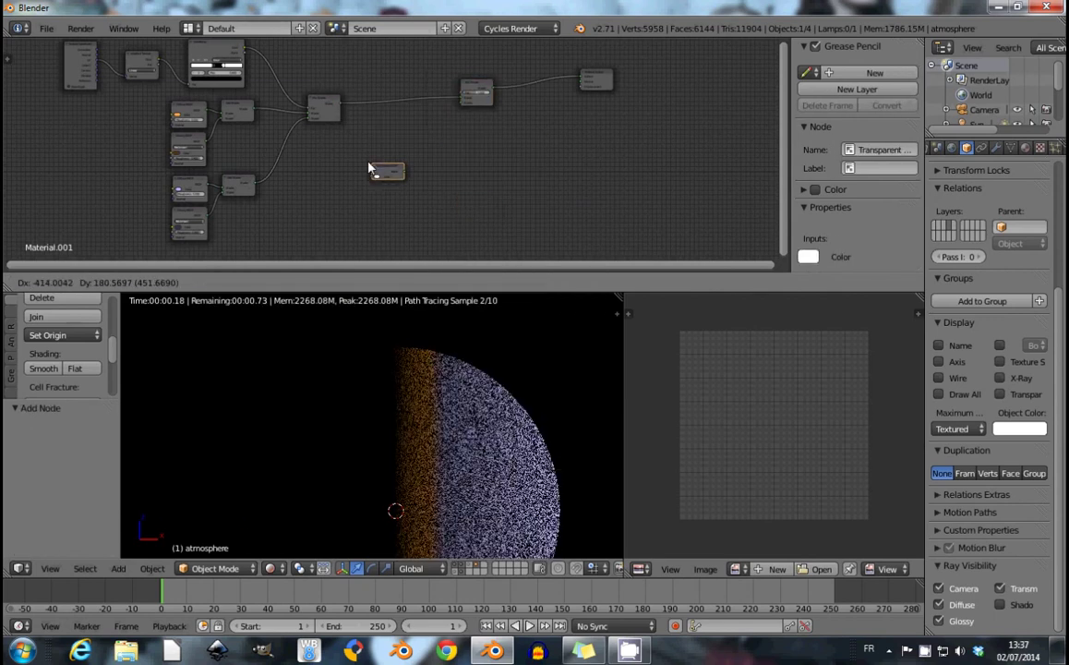
{"action": "left_click", "coordinate": [392, 150]}
{"action": "scroll", "coordinate": [399, 153], "scroll_direction": "up", "scroll_amount": 1}
{"action": "left_click_drag", "start_coordinate": [382, 154], "coordinate": [489, 87]}
{"action": "scroll", "coordinate": [389, 79], "scroll_direction": "up", "scroll_amount": 5, "text": "shift"}
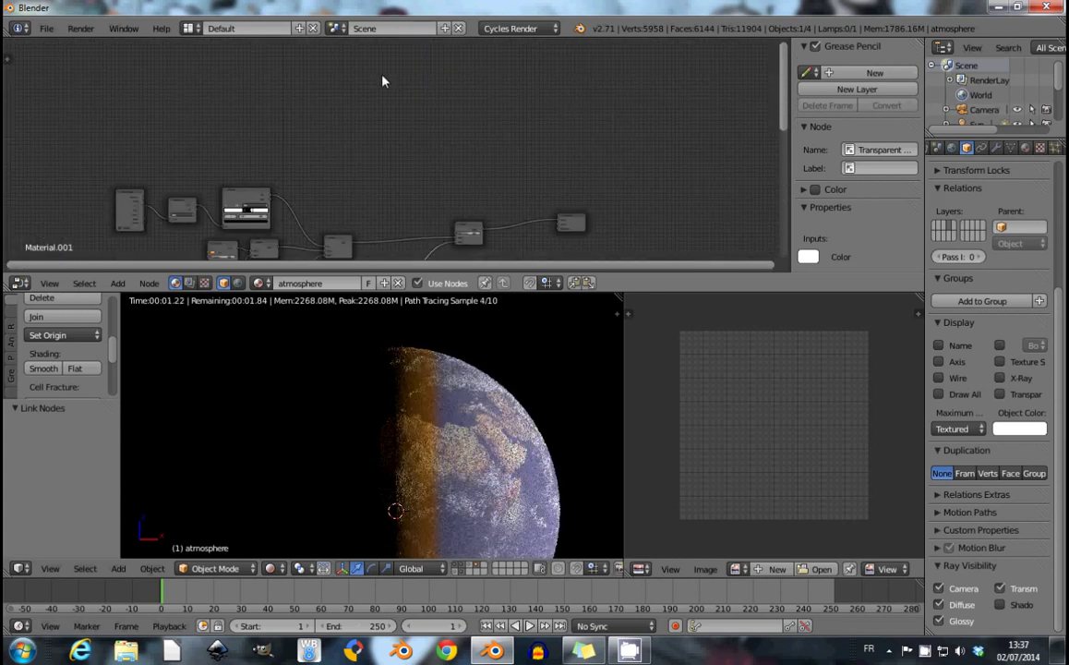
Add a Layer Weight node and connect it to the Mix Shader's Fac.
{"action": "key", "text": "shift+a"}
{"action": "mouse_move", "coordinate": [338, 96]}
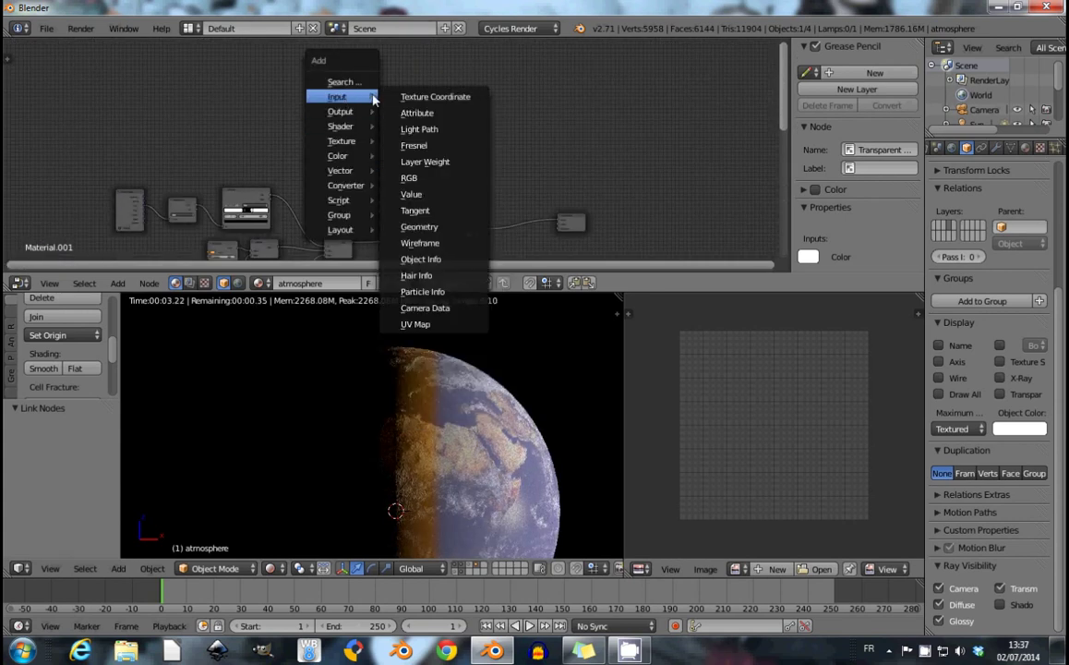
{"action": "left_click", "coordinate": [426, 161]}
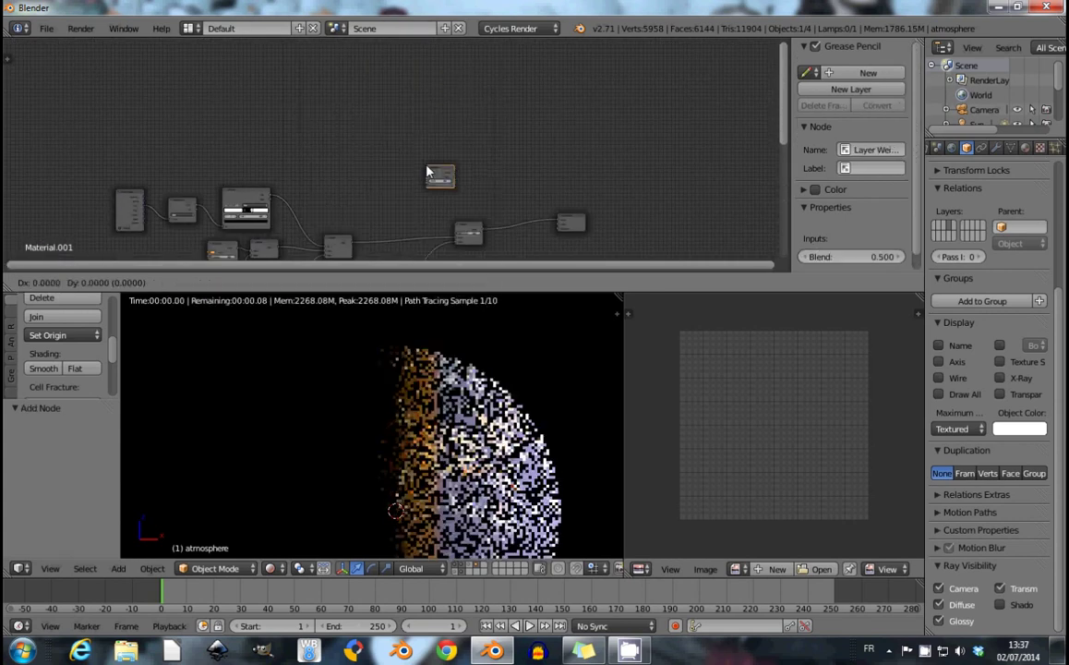
{"action": "left_click", "coordinate": [378, 167]}
{"action": "scroll", "coordinate": [429, 119], "scroll_direction": "up", "scroll_amount": 2}
{"action": "scroll", "coordinate": [411, 95], "scroll_direction": "up", "scroll_amount": 2}
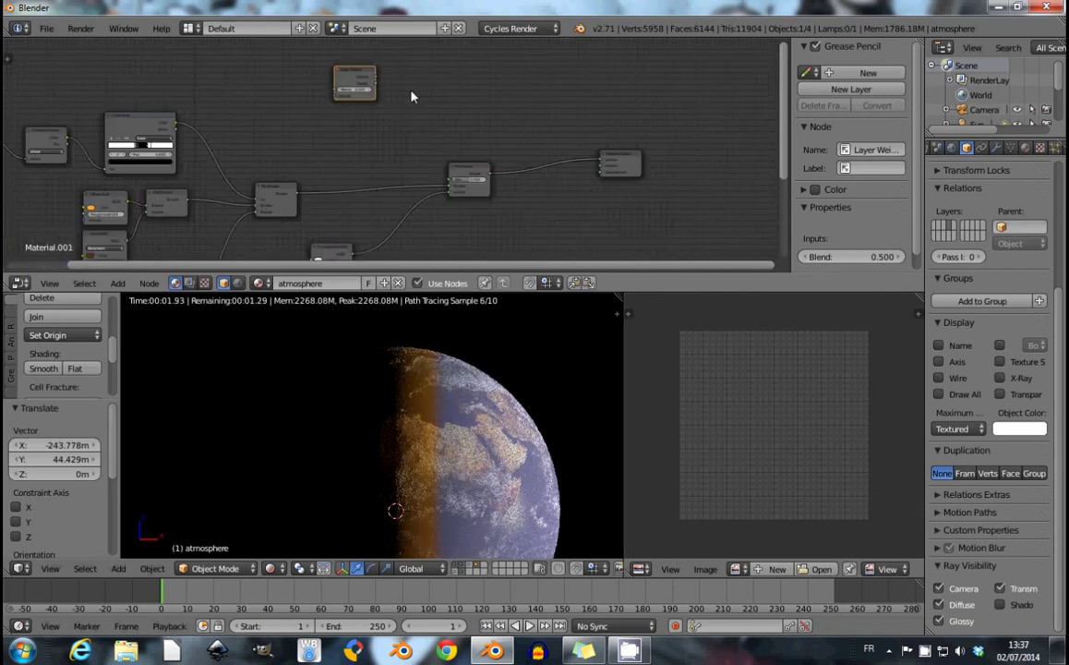
{"action": "scroll", "coordinate": [378, 69], "scroll_direction": "up", "scroll_amount": 2}
{"action": "left_click_drag", "start_coordinate": [370, 61], "coordinate": [472, 190]}
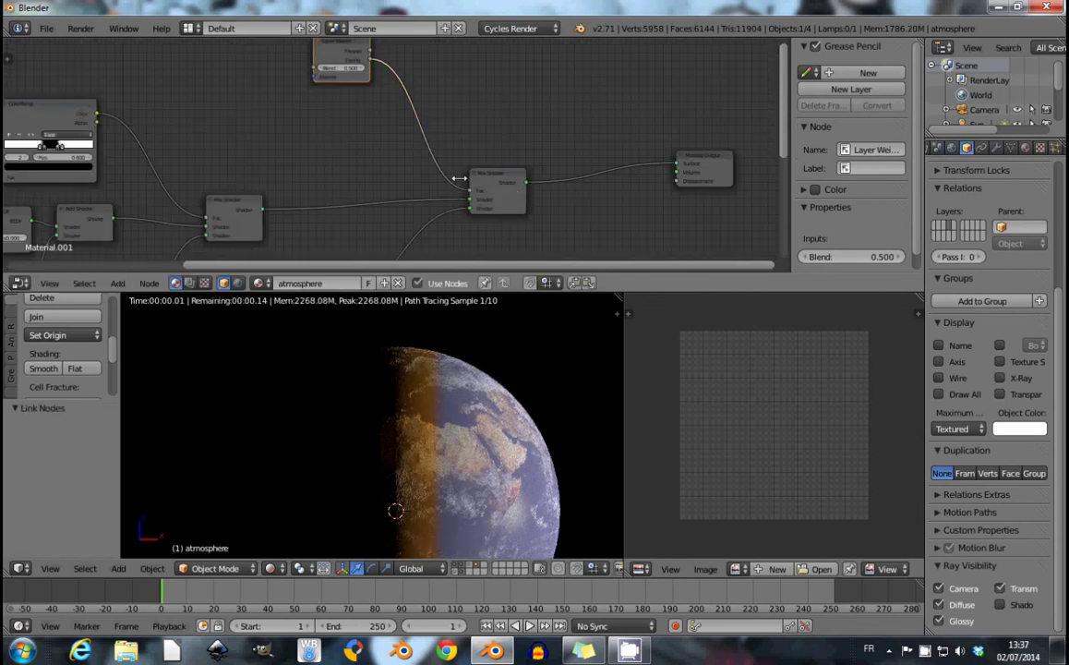
Set the Layer Weight Blend to 0.300 and reframe the Layer Weight and Mix Shader nodes.
{"action": "left_click", "coordinate": [351, 69]}
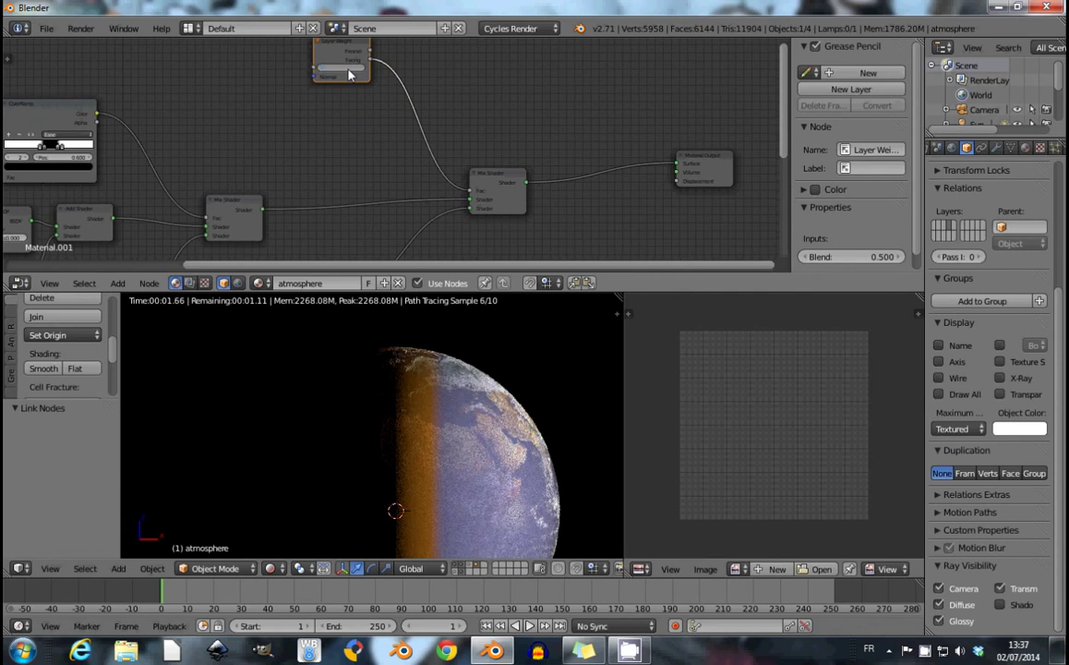
{"action": "type", "text": "0.3"}
{"action": "key", "text": "Return"}
{"action": "middle_click_drag", "start_coordinate": [368, 117], "coordinate": [364, 155]}
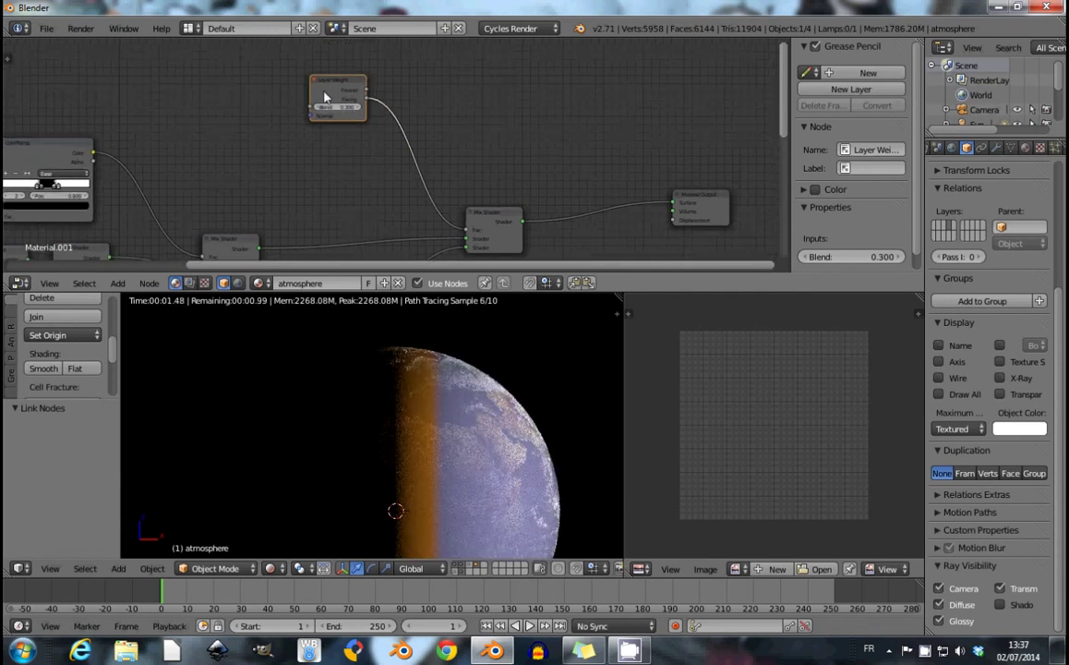
{"action": "middle_click_drag", "start_coordinate": [260, 72], "coordinate": [181, 43]}
{"action": "middle_click_drag", "start_coordinate": [363, 103], "coordinate": [355, 122]}
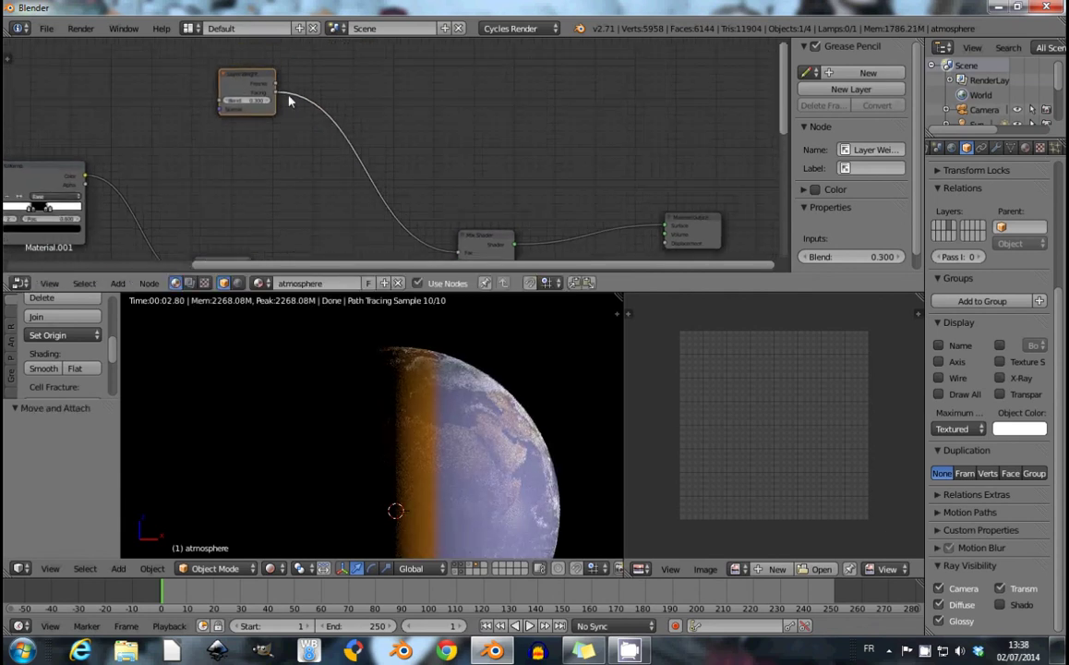
{"action": "scroll", "coordinate": [398, 161], "scroll_direction": "up", "scroll_amount": 2}
{"action": "mouse_move", "coordinate": [398, 161]}
{"action": "middle_mouse_down"}
{"action": "mouse_move", "coordinate": [378, 100]}
{"action": "mouse_move", "coordinate": [349, 114]}
{"action": "middle_mouse_up"}
{"action": "scroll", "coordinate": [380, 107], "scroll_direction": "down", "scroll_amount": 1}
{"action": "scroll", "coordinate": [397, 111], "scroll_direction": "down", "scroll_amount": 1}
{"action": "key", "text": "shift+a"}
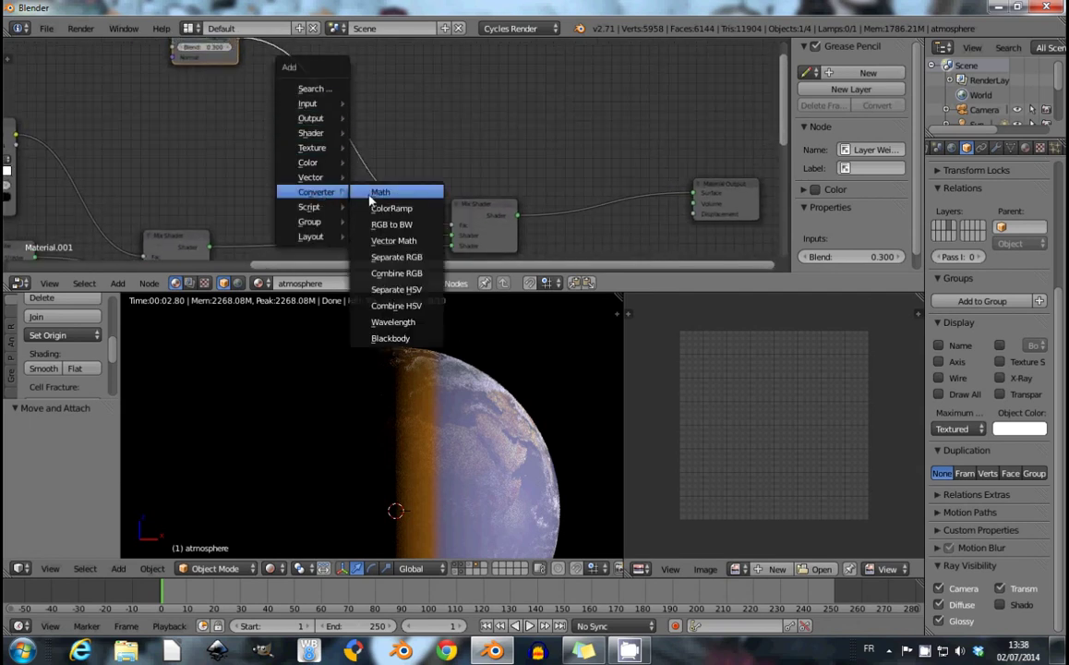
Add a B-Spline ColorRamp to the transparency factor and swap the Mix Shader's inputs.
{"action": "left_click", "coordinate": [388, 205]}
{"action": "left_click", "coordinate": [304, 78]}
{"action": "scroll", "coordinate": [345, 80], "scroll_direction": "up", "scroll_amount": 1}
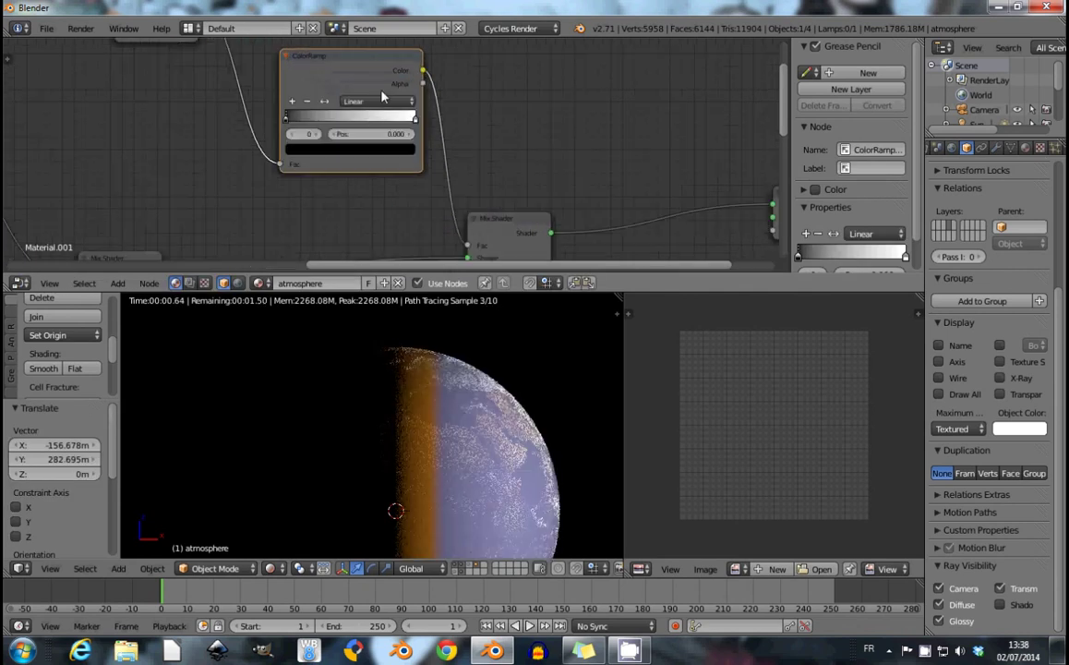
{"action": "left_click", "coordinate": [379, 101]}
{"action": "left_click", "coordinate": [369, 154]}
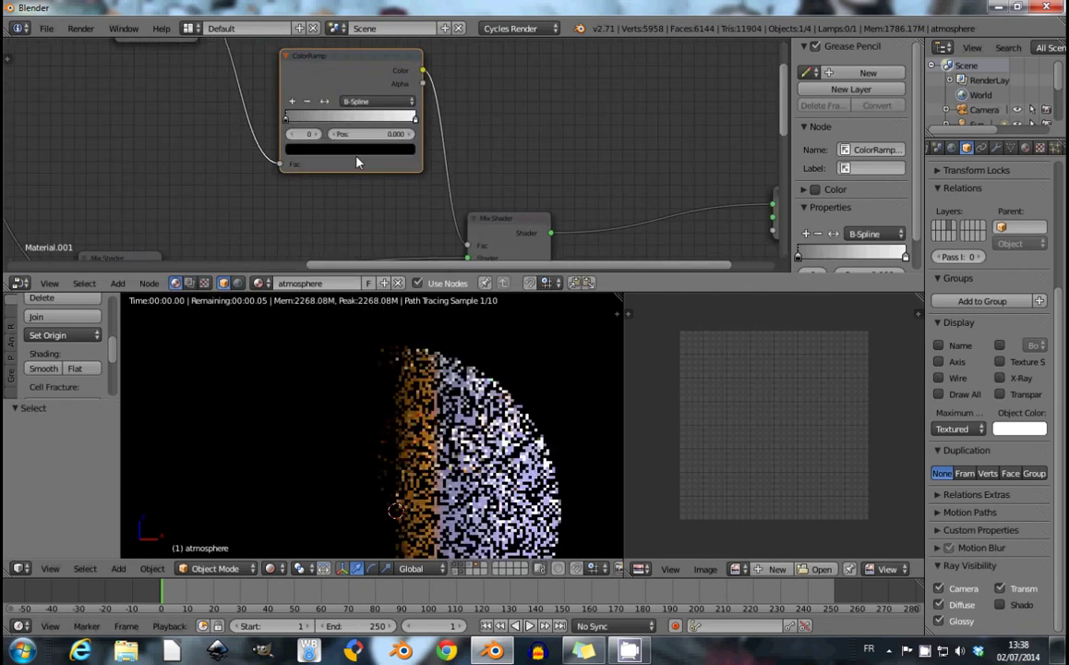
{"action": "left_click_drag", "start_coordinate": [287, 118], "coordinate": [368, 121]}
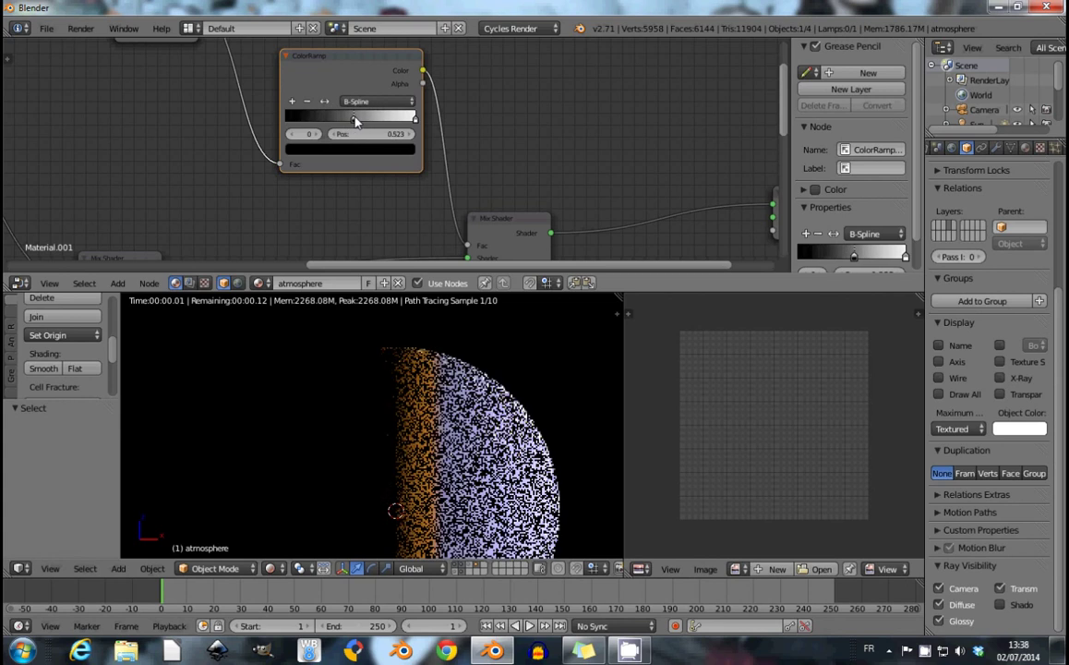
{"action": "middle_click_drag", "start_coordinate": [535, 207], "coordinate": [506, 126]}
{"action": "left_click_drag", "start_coordinate": [439, 185], "coordinate": [440, 175]}
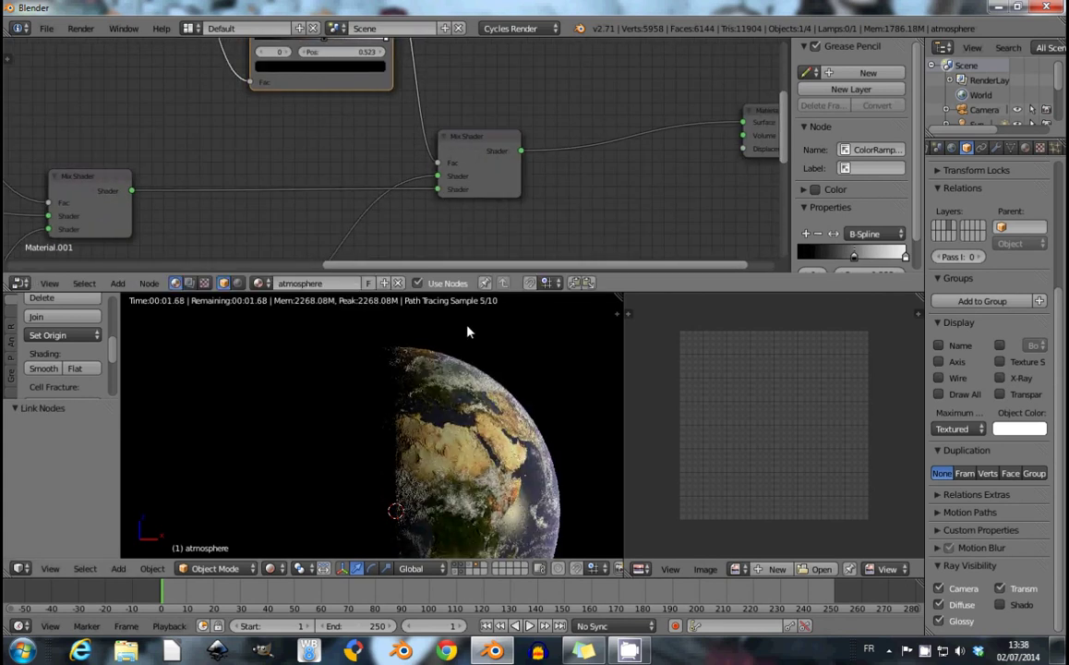
Slide the black stop to about 0.405 and orbit to show the lit crescent.
{"action": "middle_click_drag", "start_coordinate": [443, 201], "coordinate": [463, 277]}
{"action": "scroll", "coordinate": [426, 122], "scroll_direction": "up", "scroll_amount": 2}
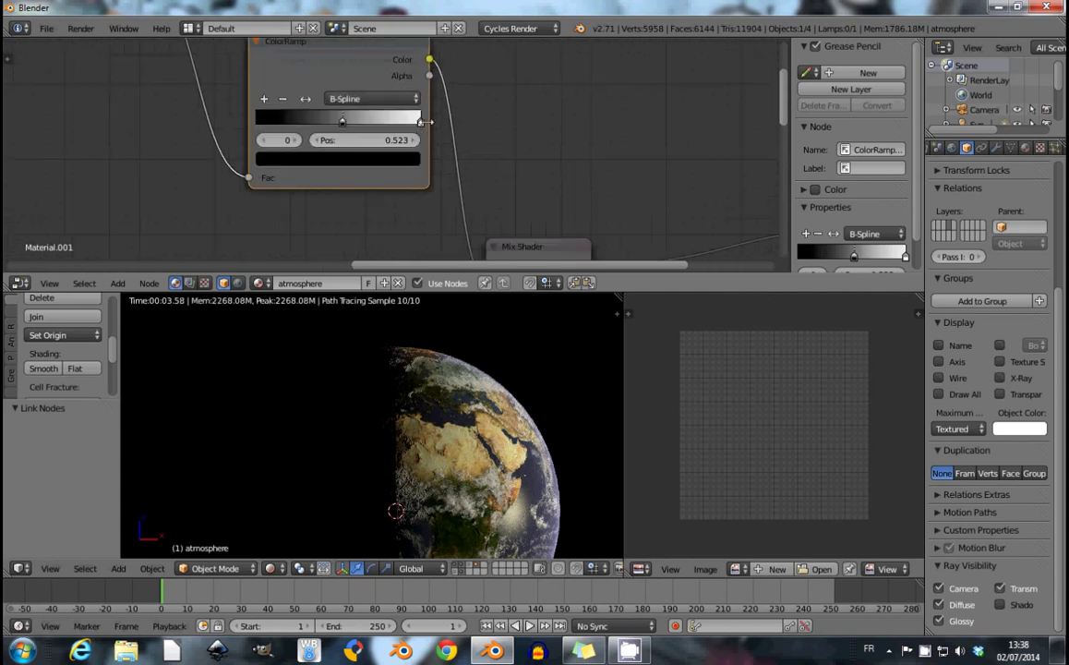
{"action": "left_click_drag", "start_coordinate": [420, 127], "coordinate": [398, 126]}
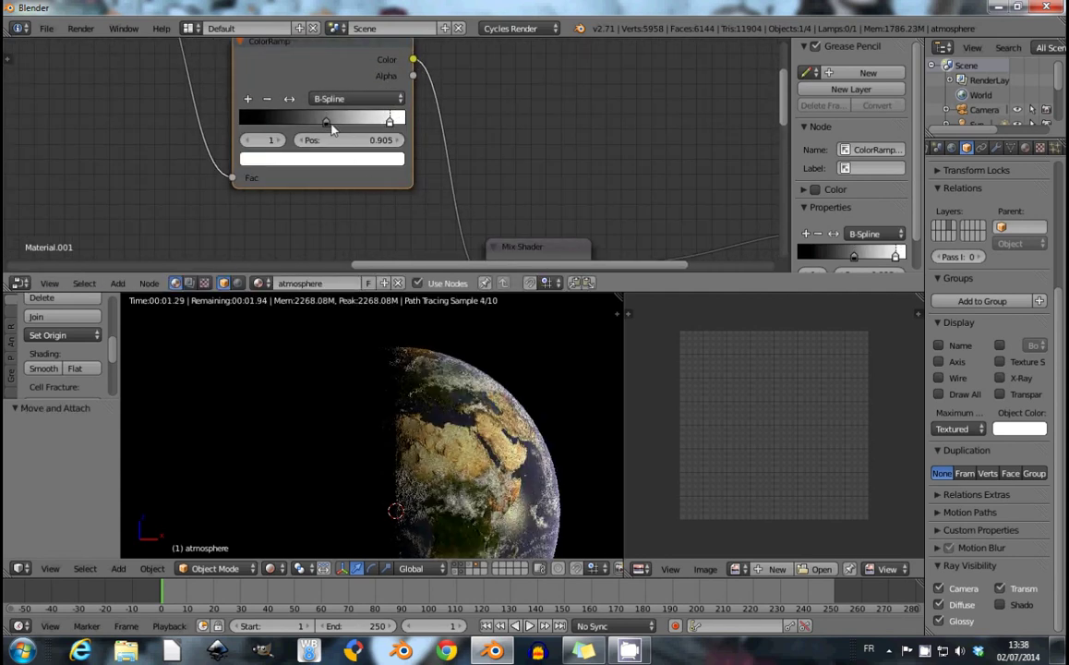
{"action": "left_click_drag", "start_coordinate": [327, 124], "coordinate": [307, 128]}
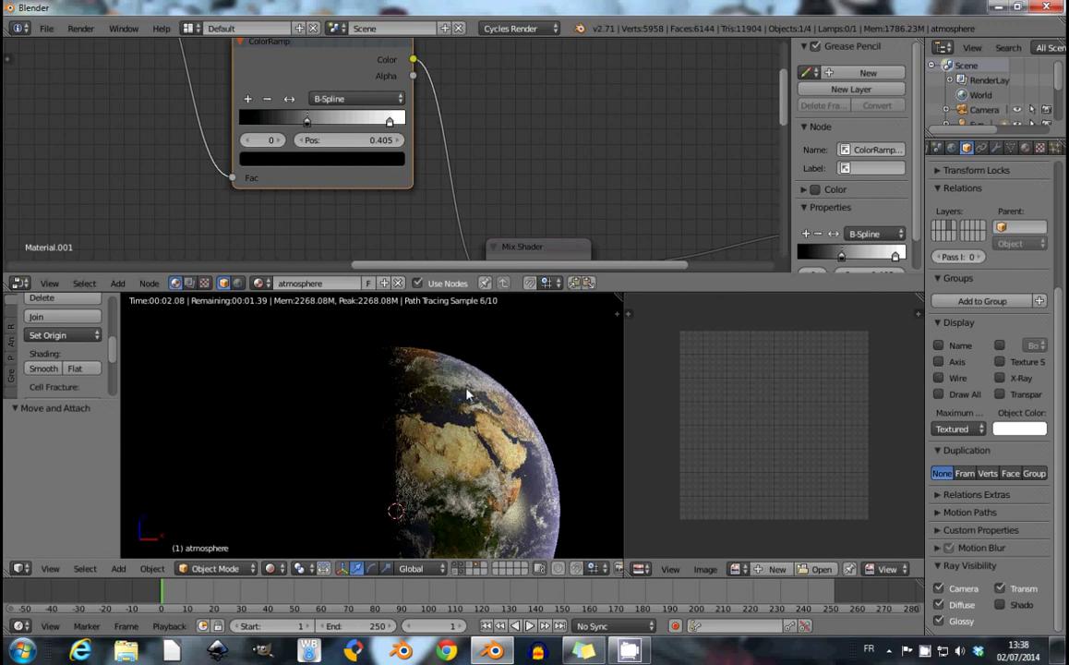
{"action": "mouse_move", "coordinate": [467, 395]}
{"action": "middle_mouse_down"}
{"action": "mouse_move", "coordinate": [498, 369]}
{"action": "mouse_move", "coordinate": [469, 380]}
{"action": "middle_mouse_up"}
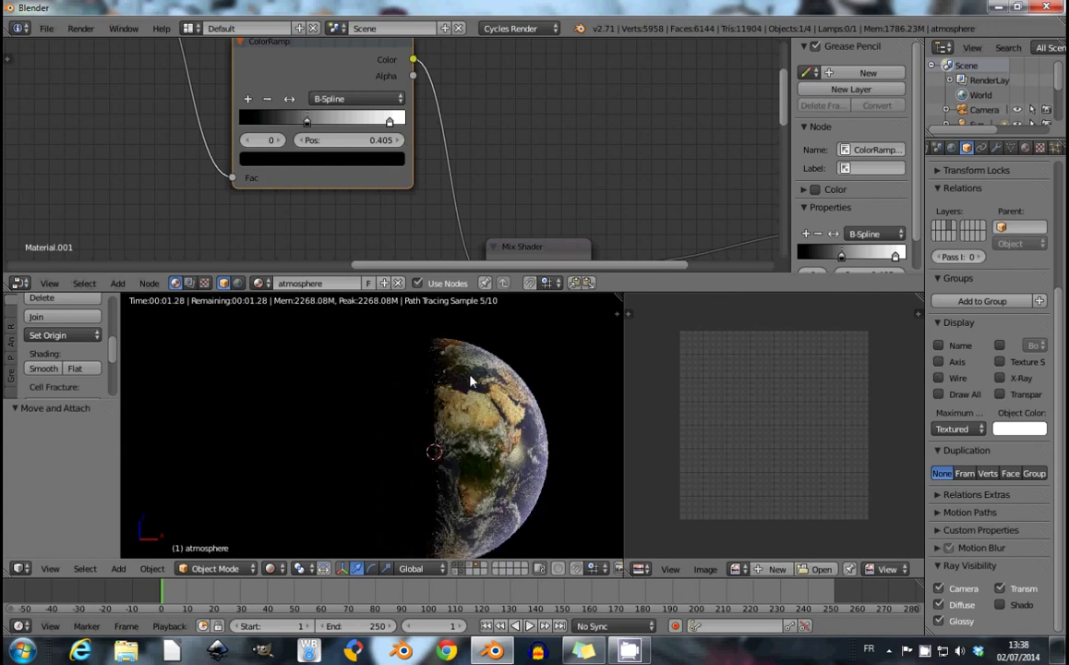
{"action": "mouse_move", "coordinate": [470, 380]}
{"action": "middle_mouse_down"}
{"action": "mouse_move", "coordinate": [554, 456]}
{"action": "mouse_move", "coordinate": [576, 456]}
{"action": "mouse_move", "coordinate": [469, 455]}
{"action": "middle_mouse_up"}
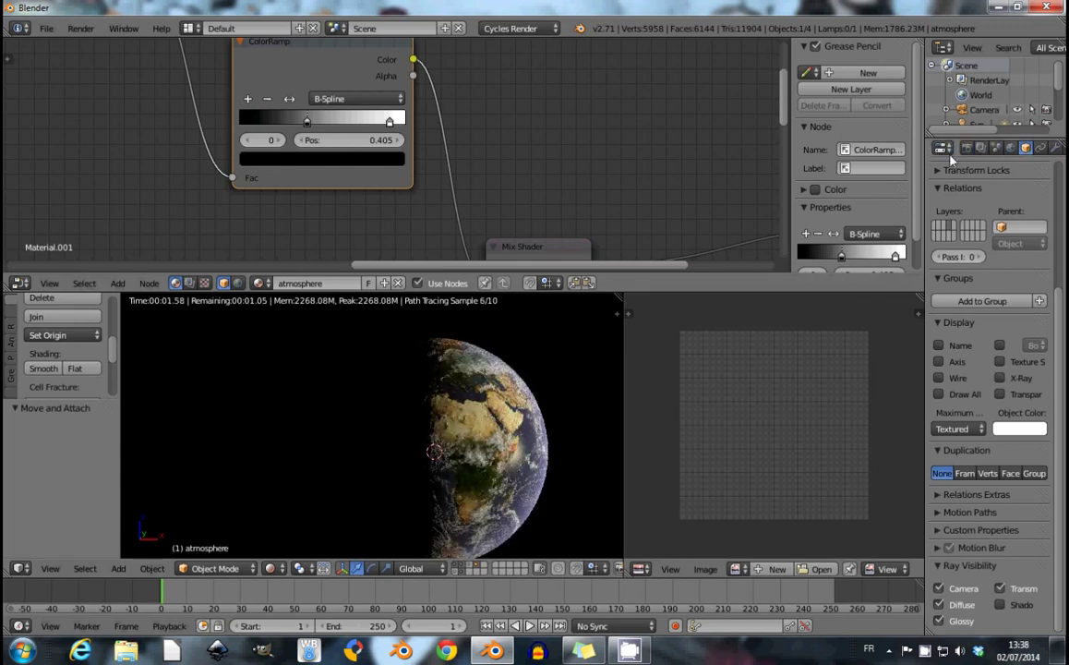
In the render layer settings, include the city-lights layer in the render.
{"action": "left_click", "coordinate": [966, 149]}
{"action": "scroll", "coordinate": [952, 552], "scroll_direction": "down", "scroll_amount": 5}
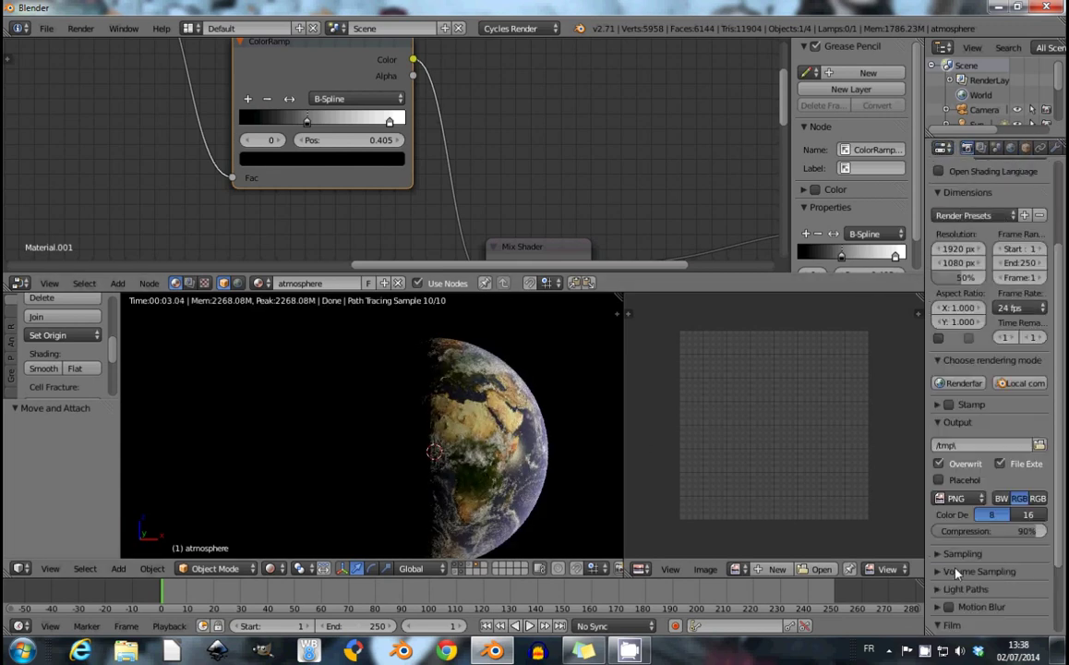
{"action": "scroll", "coordinate": [953, 552], "scroll_direction": "down", "scroll_amount": 3}
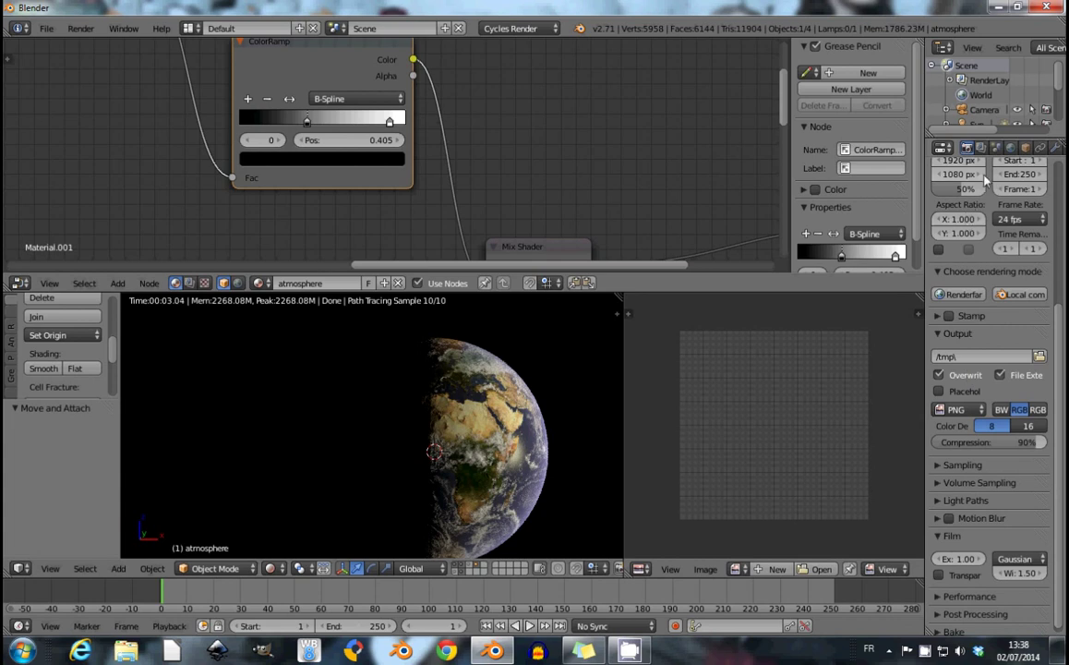
{"action": "left_click", "coordinate": [982, 149]}
{"action": "type", "text": "terre"}
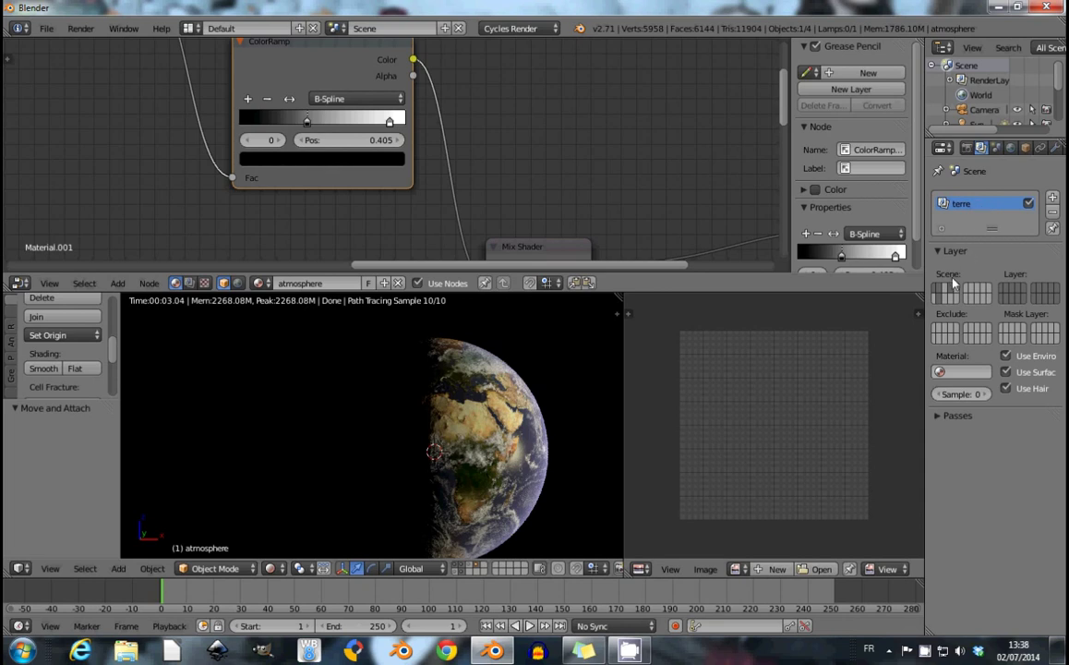
{"action": "left_click", "coordinate": [953, 287]}
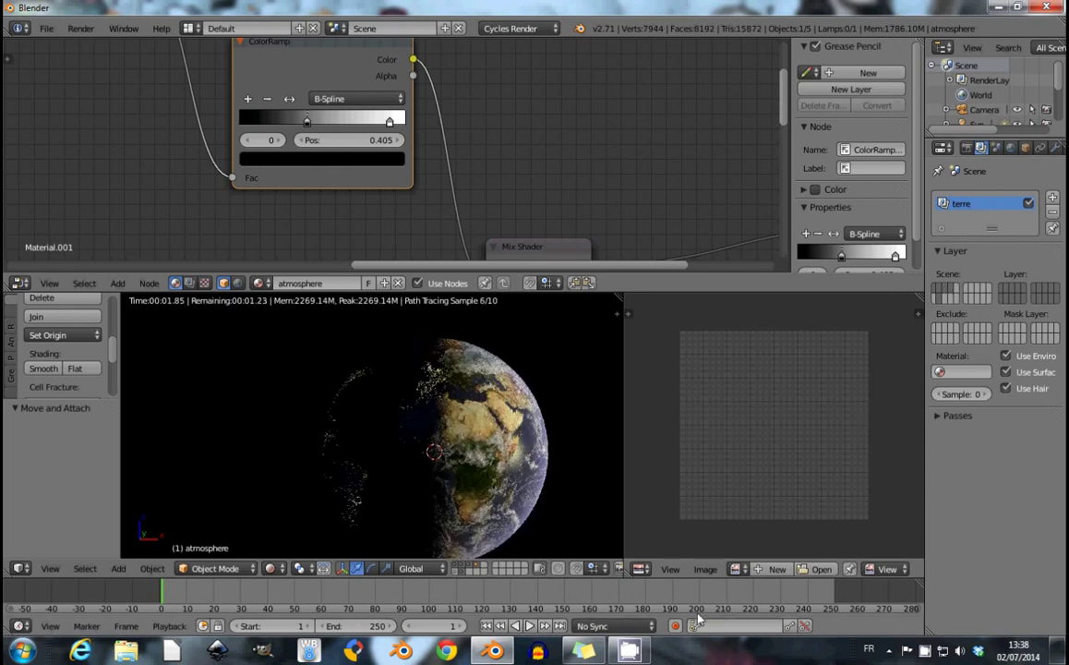
Adjust the terre layer's excluded layers and add a second render layer.
{"action": "scroll", "coordinate": [433, 443], "scroll_direction": "down", "scroll_amount": 3}
{"action": "scroll", "coordinate": [554, 568], "scroll_direction": "down", "scroll_amount": 3}
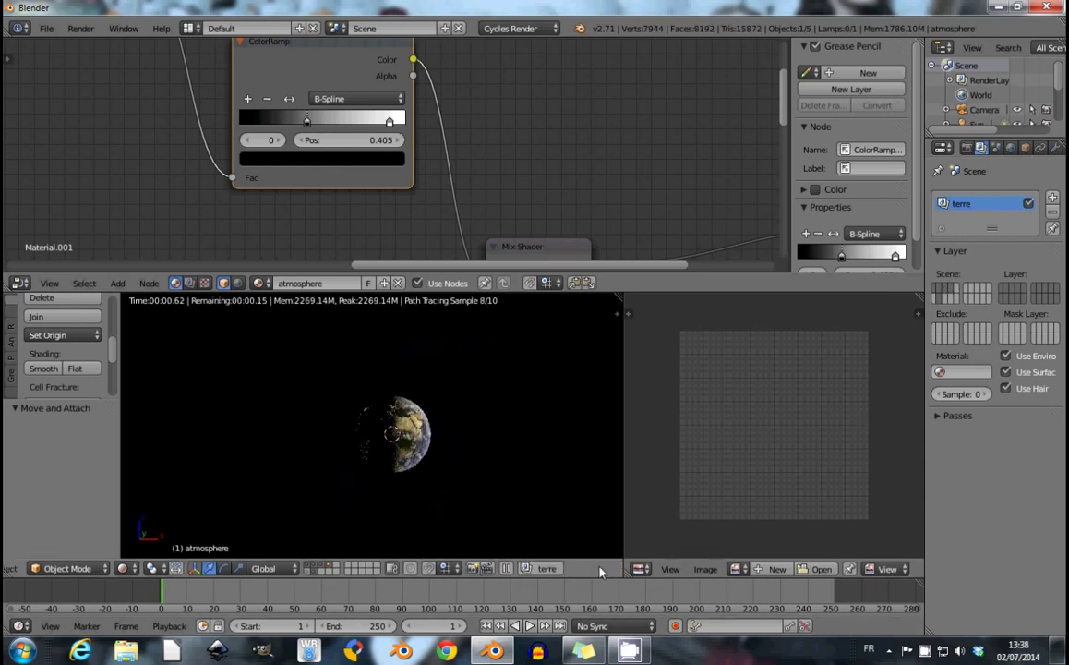
{"action": "scroll", "coordinate": [434, 494], "scroll_direction": "up", "scroll_amount": 3}
{"action": "scroll", "coordinate": [432, 493], "scroll_direction": "up", "scroll_amount": 2}
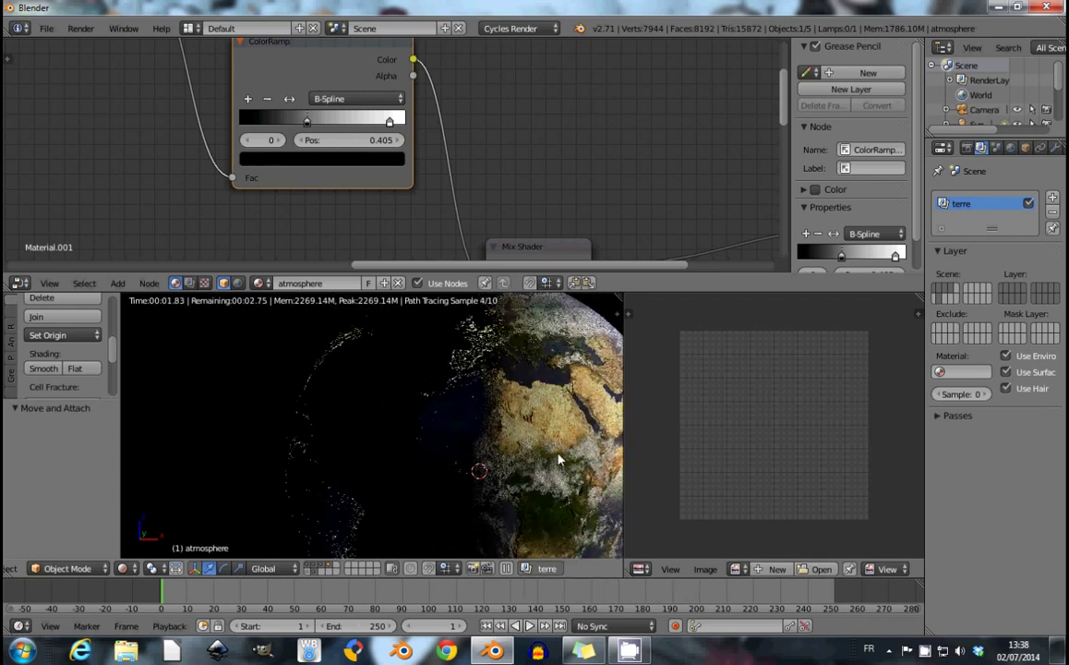
{"action": "middle_click_drag", "start_coordinate": [495, 404], "coordinate": [514, 452]}
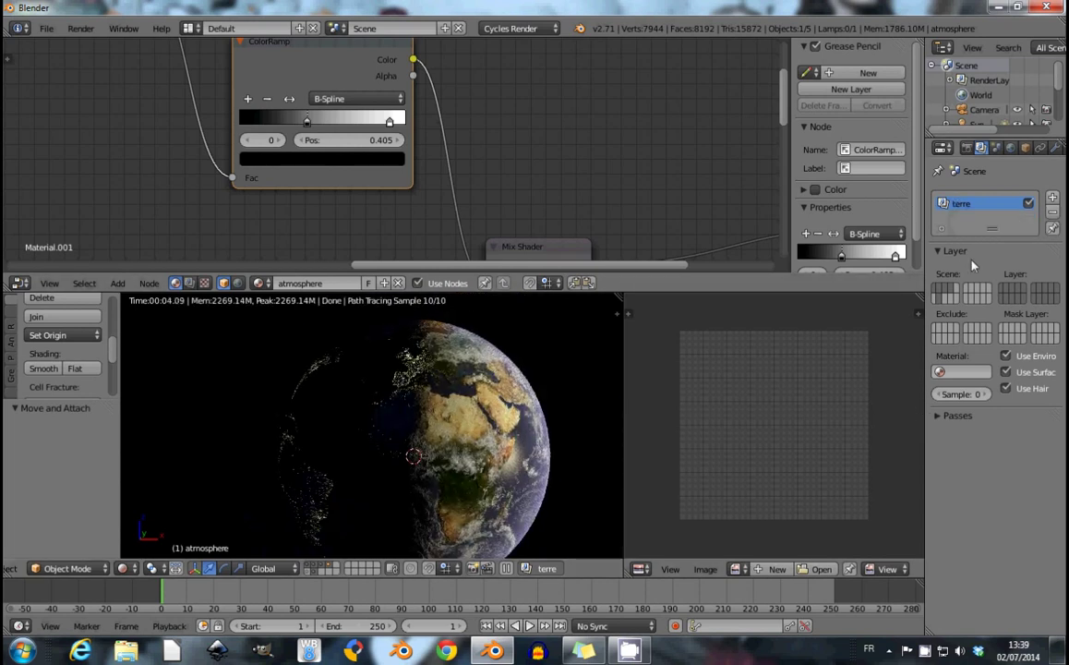
{"action": "left_click", "coordinate": [949, 334]}
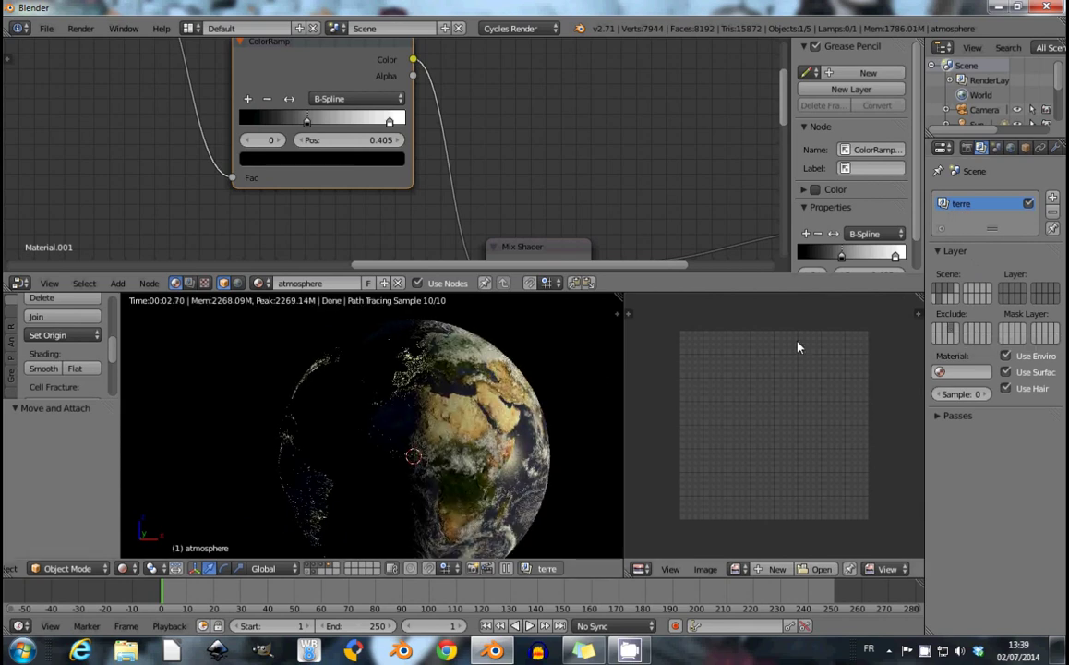
{"action": "left_click", "coordinate": [1051, 197]}
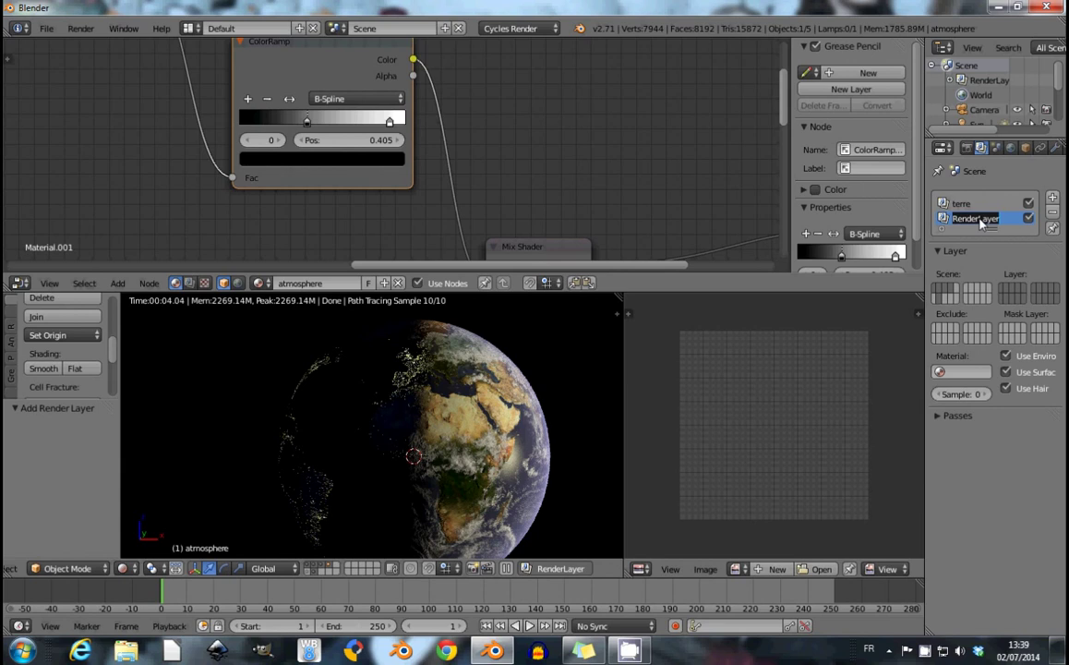
Name the new layer atmosphere and mask out the Earth and city lights.
{"action": "type", "text": "atmosphere"}
{"action": "key", "text": "Return"}
{"action": "left_click", "coordinate": [1011, 333]}
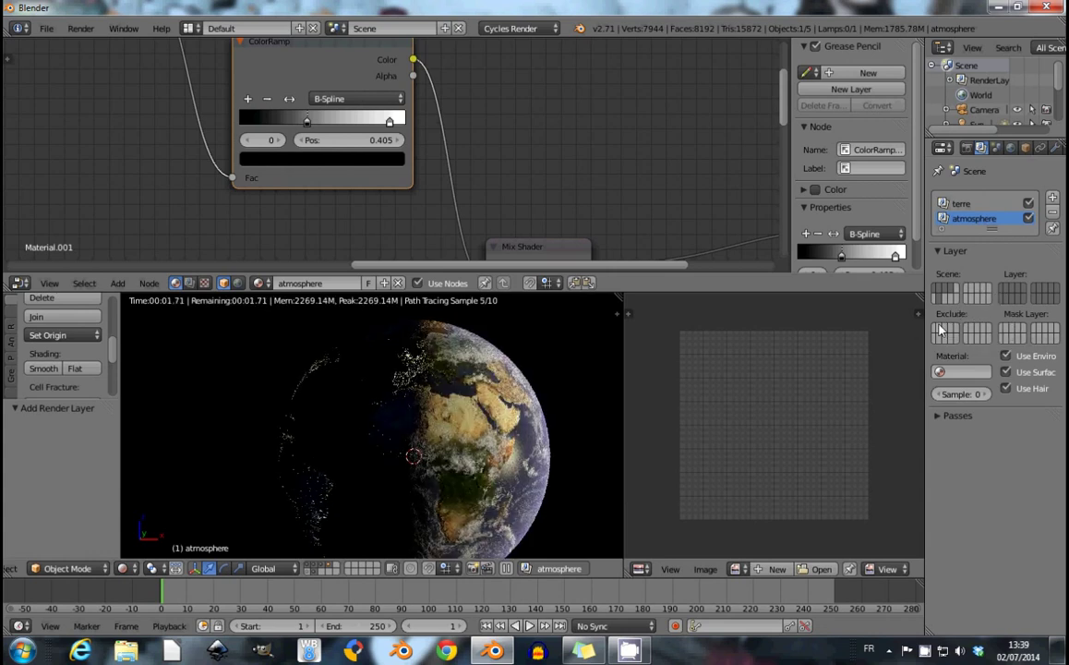
{"action": "left_click", "coordinate": [1009, 332]}
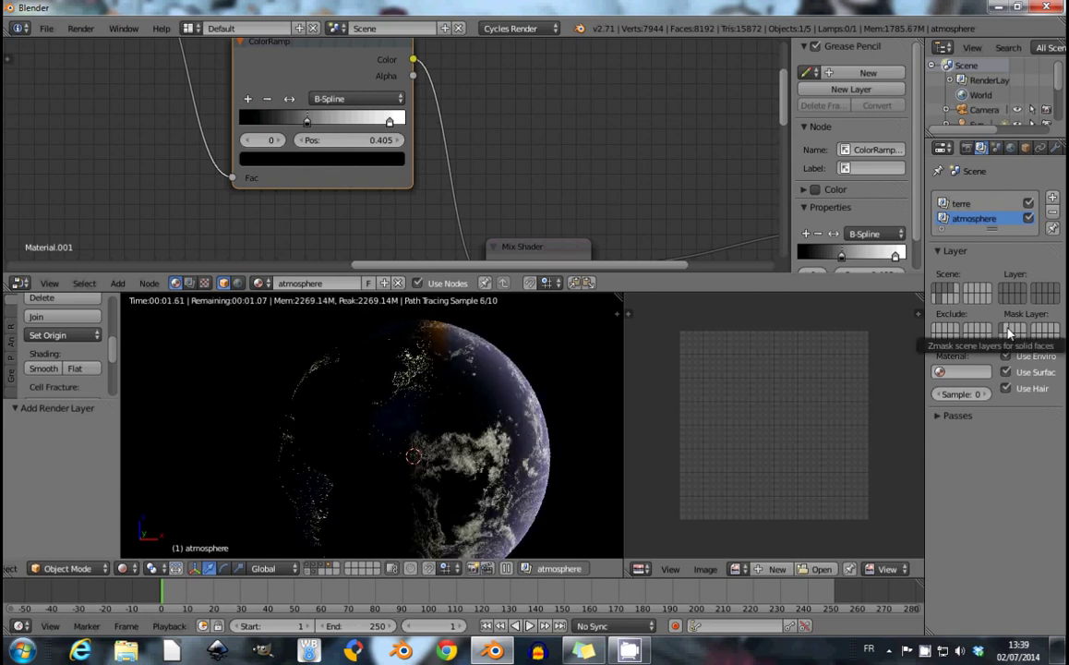
{"action": "left_click", "coordinate": [1009, 332]}
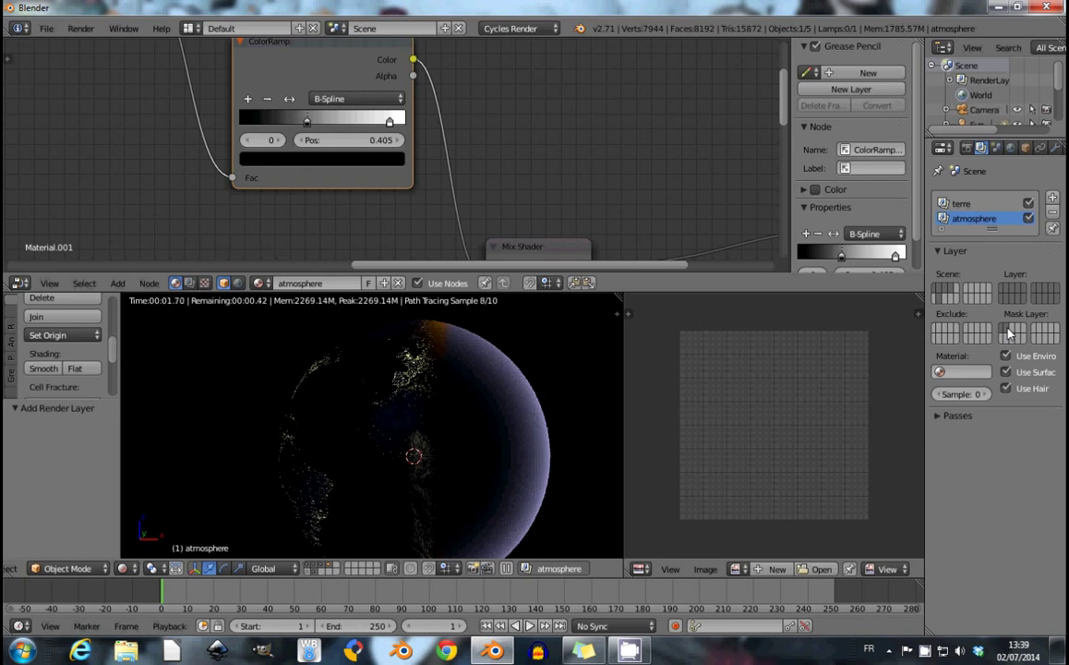
{"action": "left_click", "coordinate": [951, 333]}
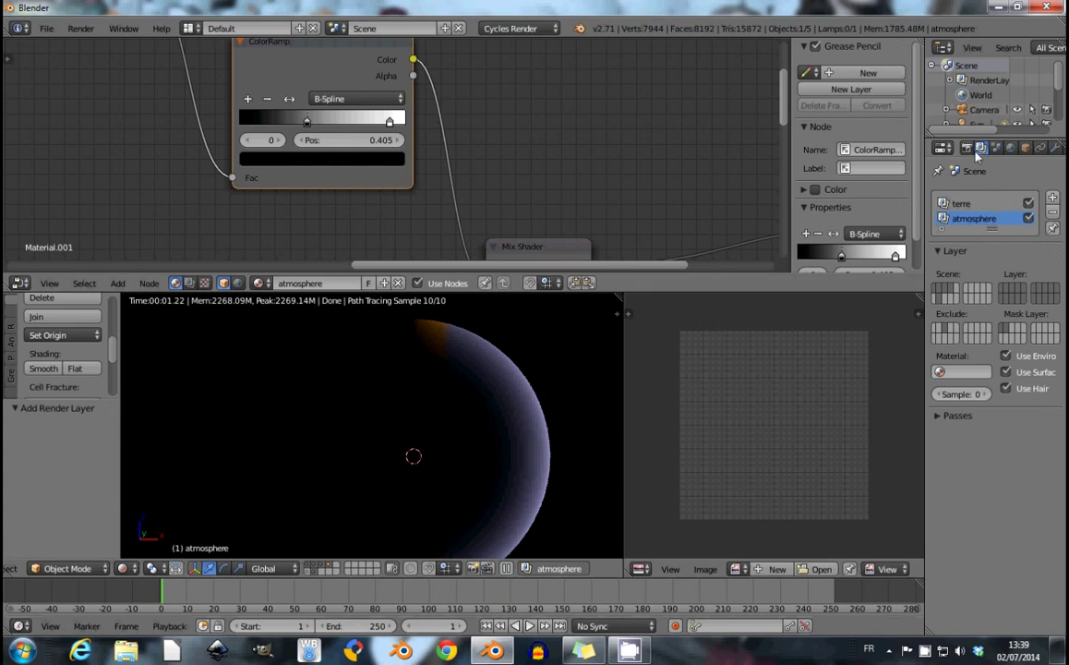
Enable Film Transparent for the render background.
{"action": "left_click", "coordinate": [966, 148]}
{"action": "scroll", "coordinate": [957, 490], "scroll_direction": "down", "scroll_amount": 2}
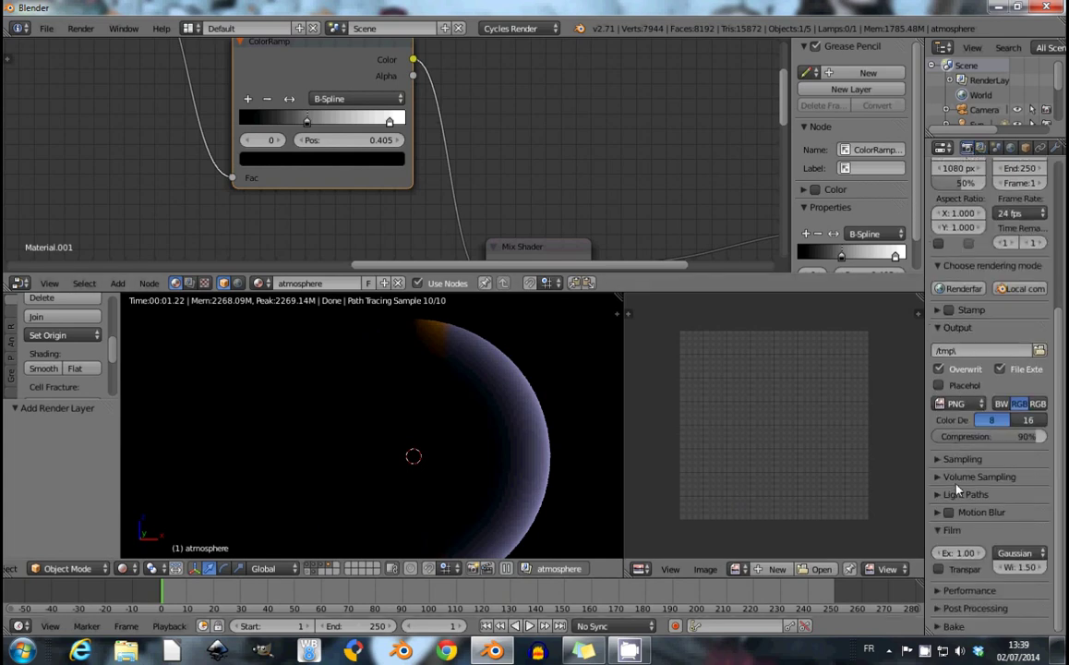
{"action": "left_click", "coordinate": [938, 570]}
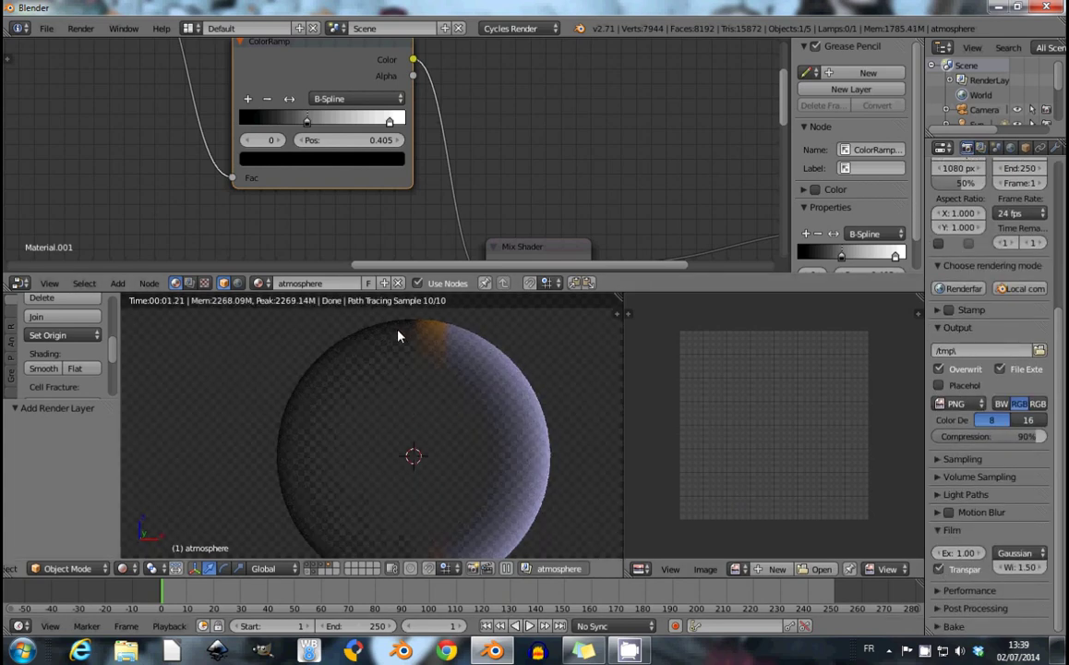
{"action": "middle_click_drag", "start_coordinate": [358, 476], "coordinate": [342, 437]}
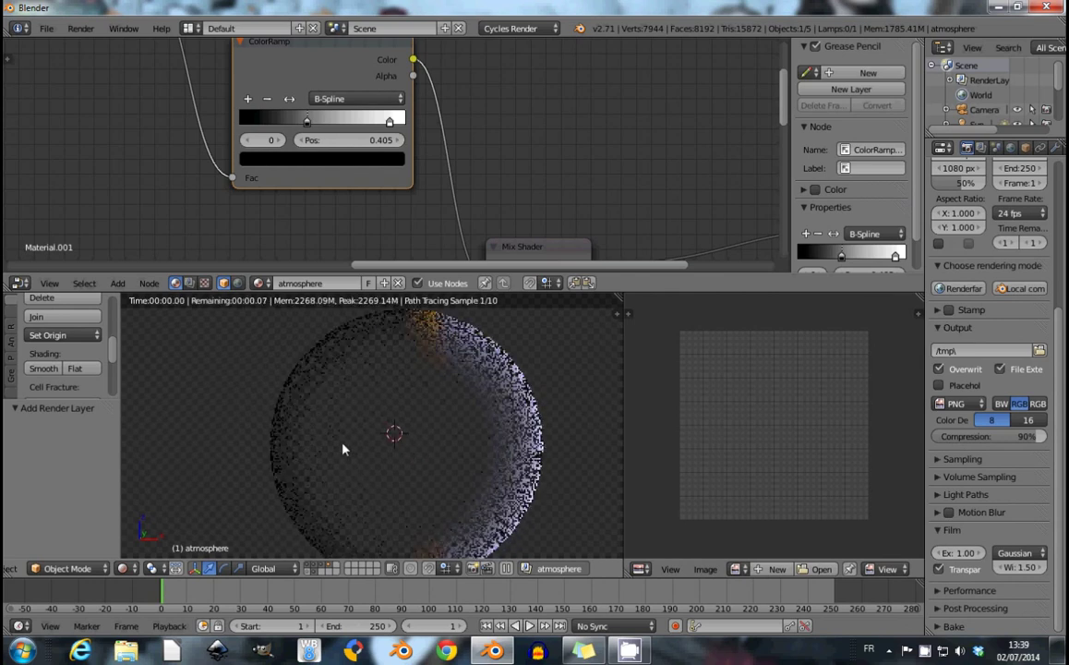
Rearrange the Layer Weight and ColorRamp nodes in the atmosphere material.
{"action": "scroll", "coordinate": [369, 129], "scroll_direction": "down", "scroll_amount": 3}
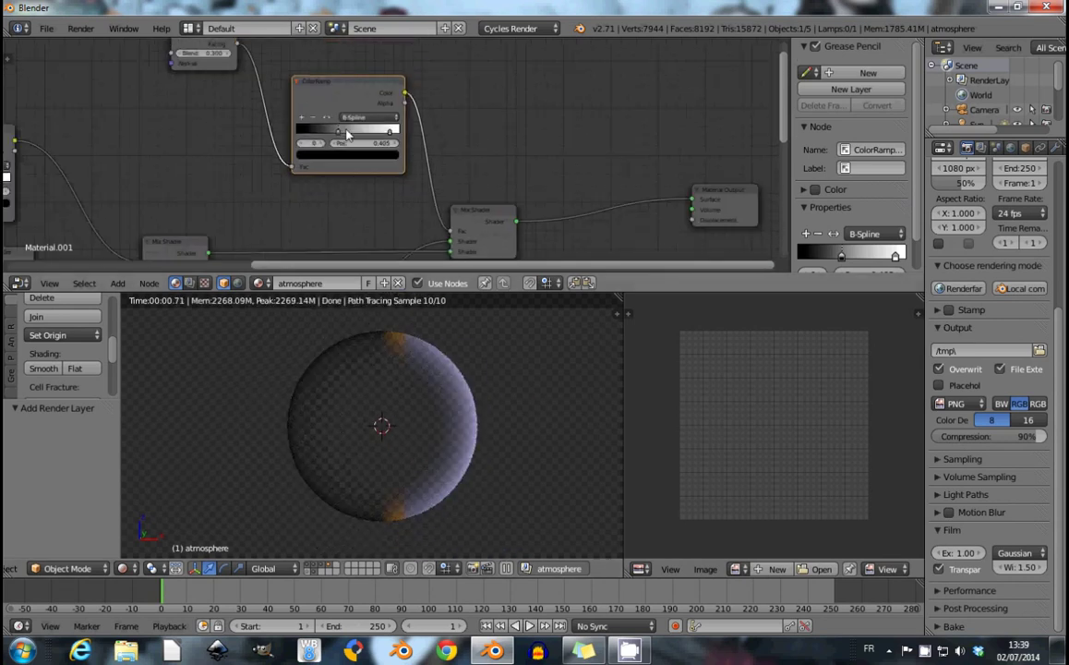
{"action": "scroll", "coordinate": [374, 129], "scroll_direction": "down", "scroll_amount": 2}
{"action": "middle_click_drag", "start_coordinate": [373, 119], "coordinate": [386, 165]}
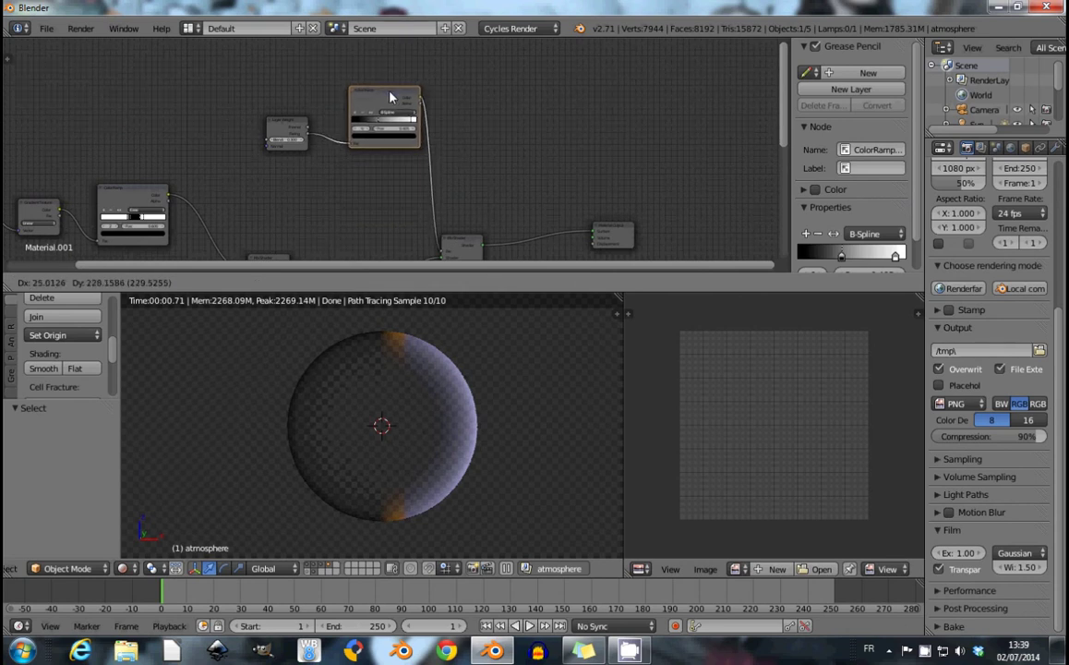
{"action": "left_click_drag", "start_coordinate": [385, 164], "coordinate": [371, 99]}
{"action": "left_click_drag", "start_coordinate": [281, 126], "coordinate": [230, 111]}
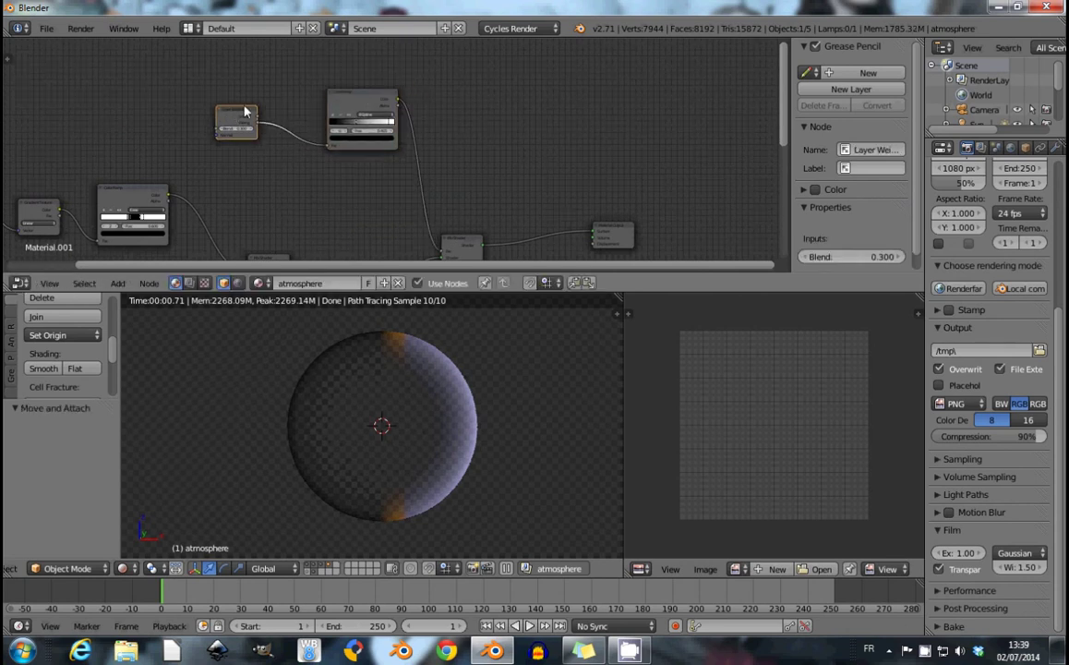
{"action": "left_click_drag", "start_coordinate": [359, 102], "coordinate": [327, 103]}
{"action": "mouse_move", "coordinate": [460, 183]}
{"action": "middle_mouse_down"}
{"action": "mouse_move", "coordinate": [460, 157]}
{"action": "mouse_move", "coordinate": [411, 205]}
{"action": "middle_mouse_up"}
{"action": "middle_click_drag", "start_coordinate": [458, 157], "coordinate": [475, 169]}
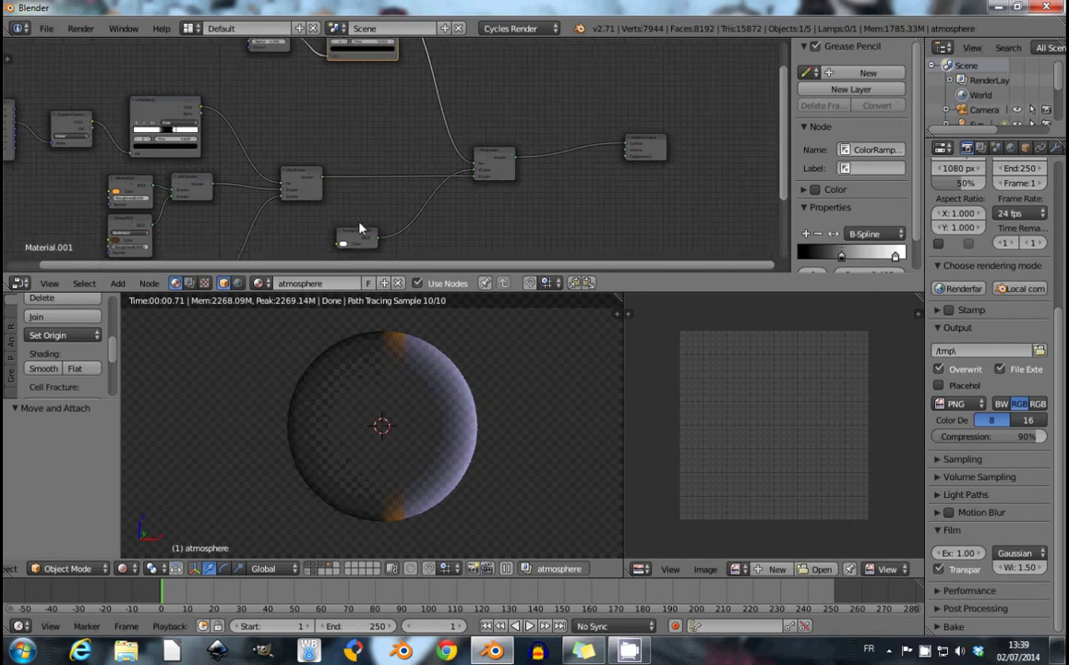
{"action": "middle_click_drag", "start_coordinate": [325, 139], "coordinate": [330, 124]}
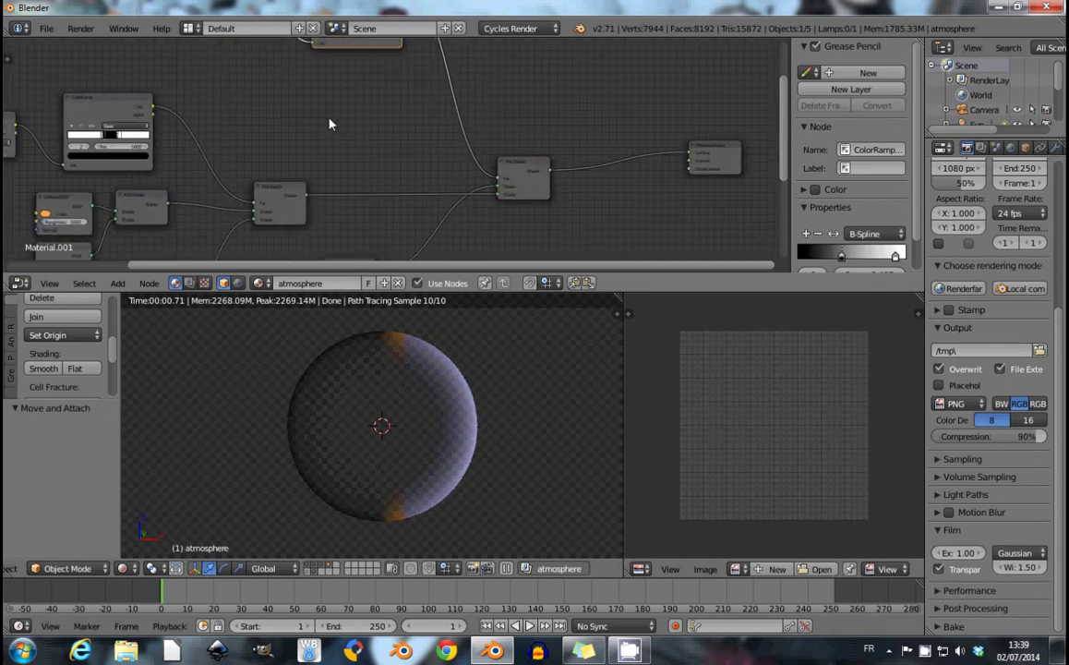
{"action": "scroll", "coordinate": [358, 162], "scroll_direction": "up", "scroll_amount": 2}
Duplicate the Ease ColorRamp and drag its stops into a black-to-white gradient ending at 1.000.
{"action": "left_click", "coordinate": [213, 155]}
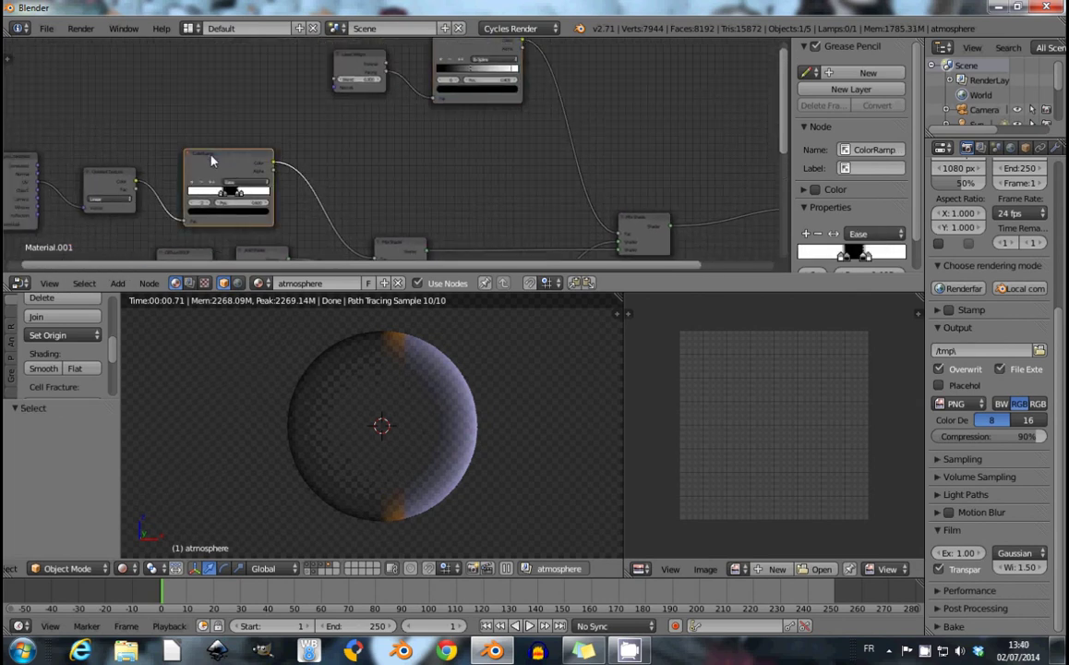
{"action": "key", "text": "shift+d"}
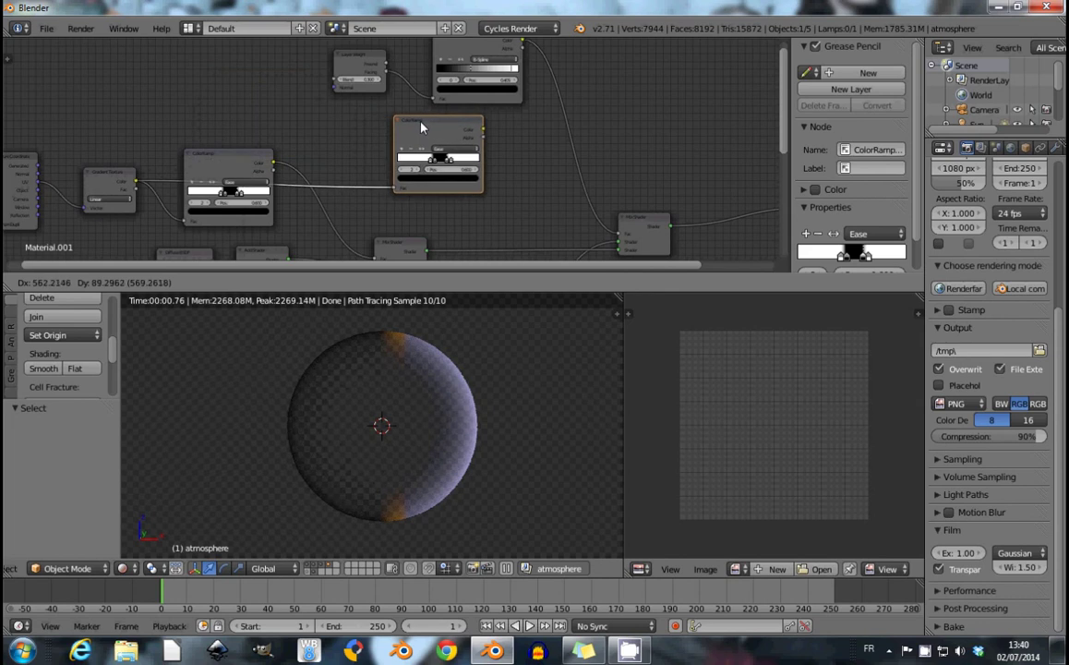
{"action": "left_click", "coordinate": [425, 131]}
{"action": "scroll", "coordinate": [410, 161], "scroll_direction": "up", "scroll_amount": 3}
{"action": "mouse_move", "coordinate": [406, 172]}
{"action": "left_mouse_down"}
{"action": "mouse_move", "coordinate": [416, 171]}
{"action": "mouse_move", "coordinate": [320, 171]}
{"action": "left_mouse_up"}
{"action": "left_click_drag", "start_coordinate": [436, 170], "coordinate": [494, 171]}
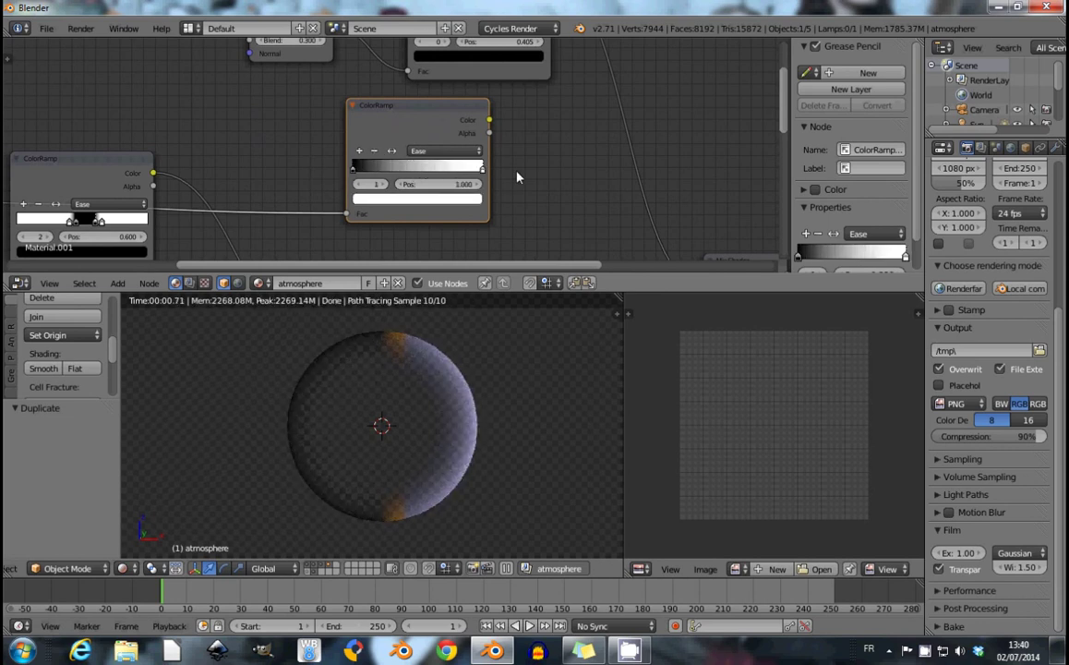
{"action": "middle_click_drag", "start_coordinate": [517, 177], "coordinate": [374, 175]}
{"action": "scroll", "coordinate": [401, 128], "scroll_direction": "down", "scroll_amount": 3}
{"action": "key", "text": "shift+a"}
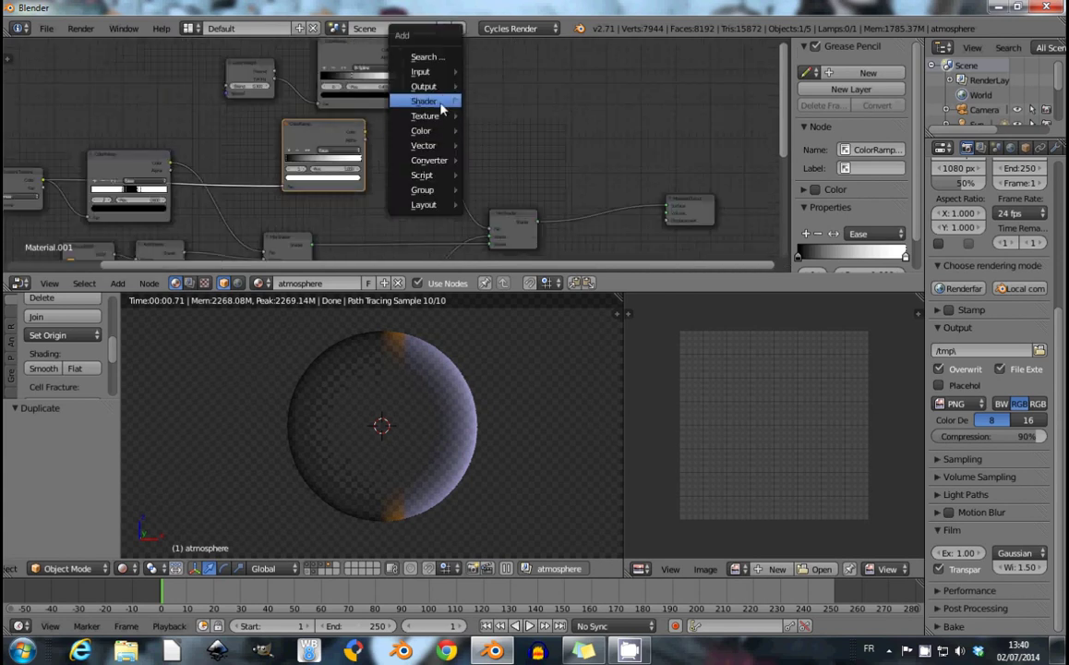
{"action": "mouse_move", "coordinate": [421, 131]}
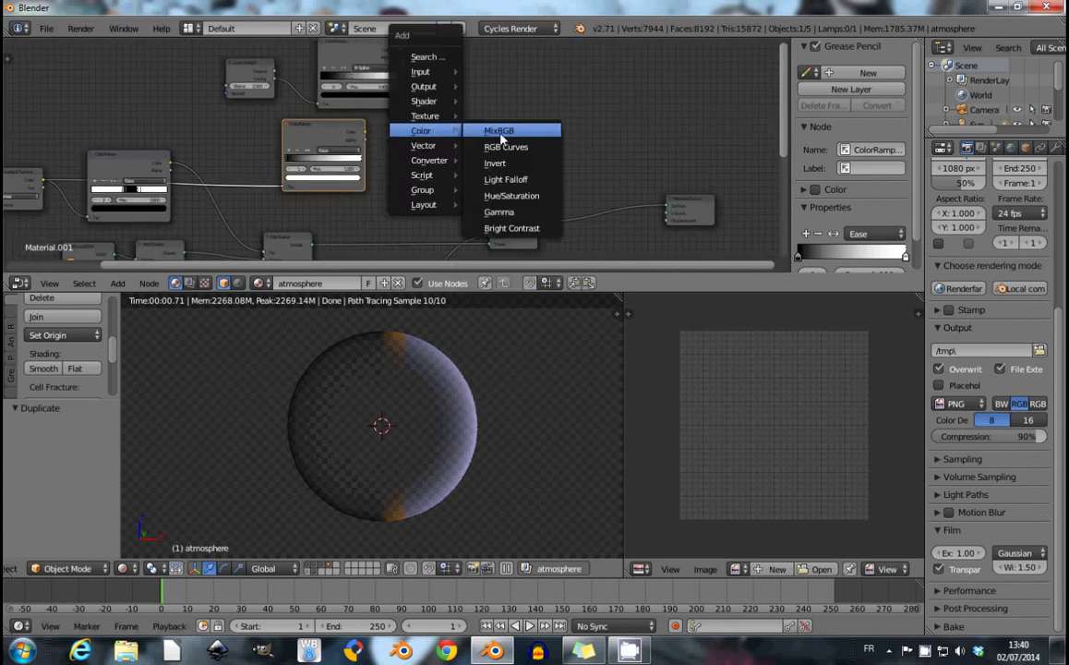
Add a Multiply MixRGB node and link the ColorRamp Color into its Color2.
{"action": "left_click", "coordinate": [499, 130]}
{"action": "left_click", "coordinate": [453, 139]}
{"action": "scroll", "coordinate": [426, 112], "scroll_direction": "up", "scroll_amount": 2}
{"action": "left_click", "coordinate": [475, 126]}
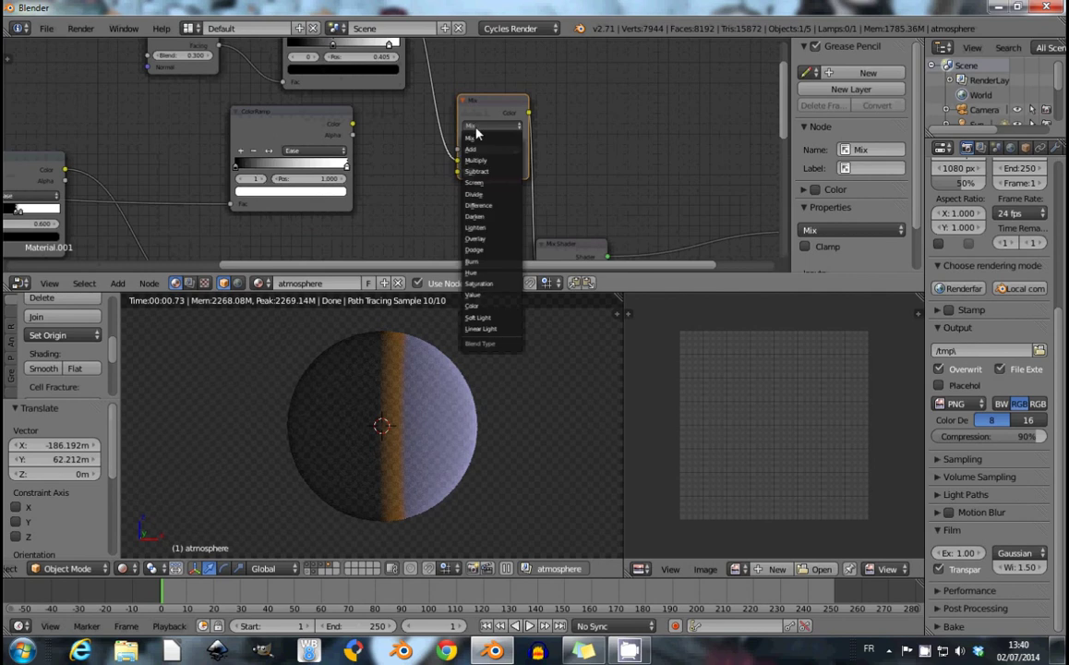
{"action": "left_click", "coordinate": [476, 159]}
{"action": "scroll", "coordinate": [365, 156], "scroll_direction": "up", "scroll_amount": 2}
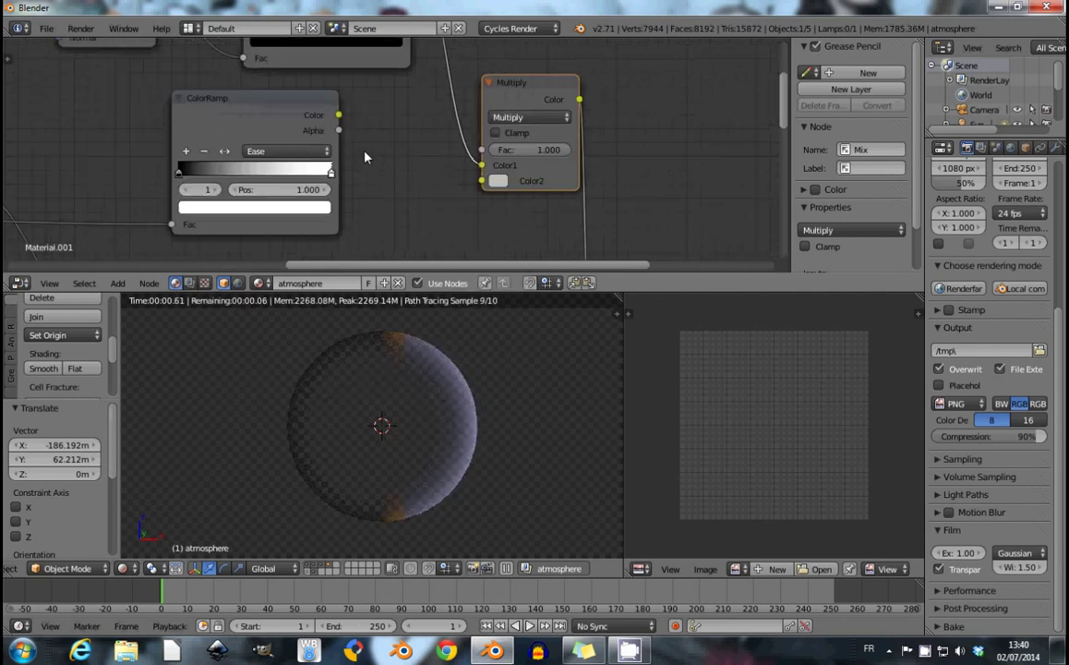
{"action": "left_click_drag", "start_coordinate": [339, 114], "coordinate": [482, 181]}
{"action": "scroll", "coordinate": [404, 168], "scroll_direction": "up", "scroll_amount": 1}
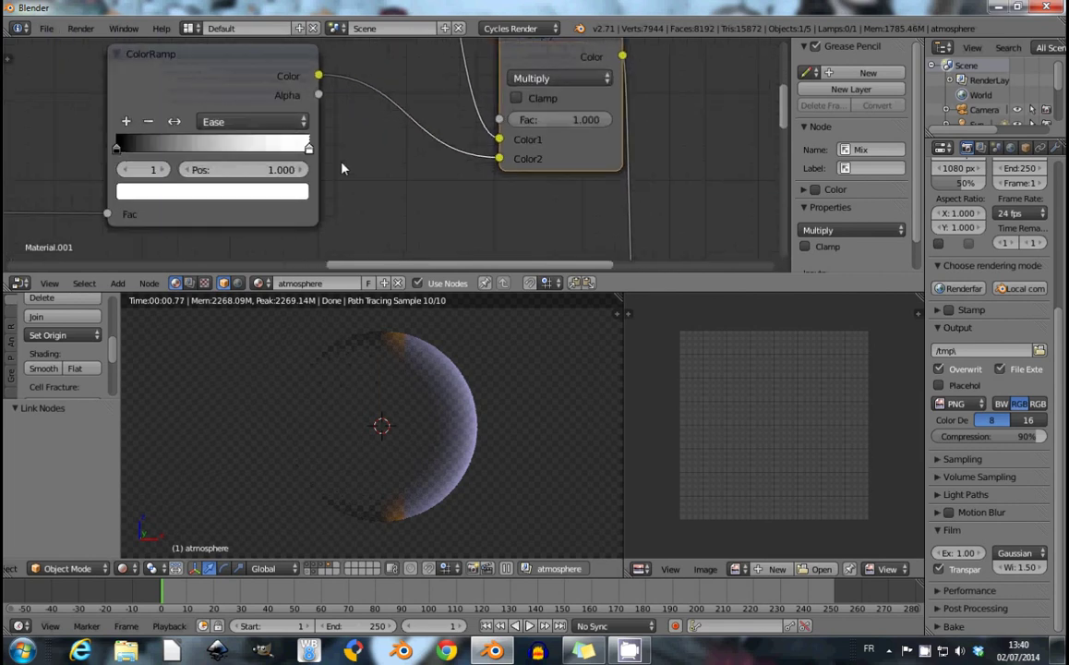
{"action": "middle_click_drag", "start_coordinate": [385, 143], "coordinate": [389, 167]}
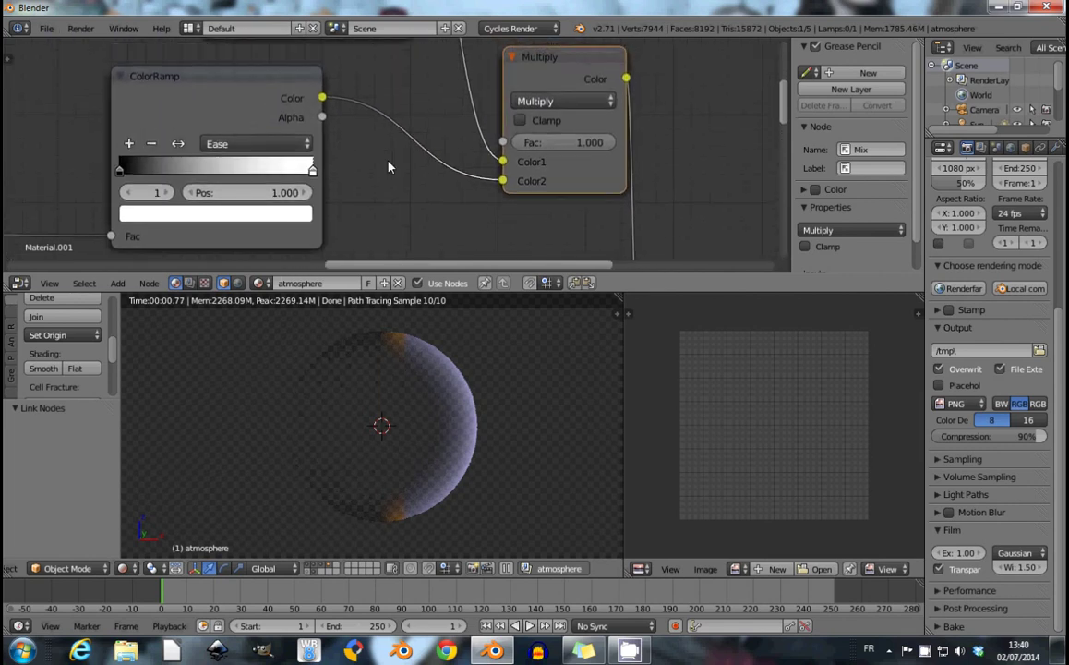
Make the ramp B-Spline with stops at 0.500 and 0.945, then view through the camera.
{"action": "left_click_drag", "start_coordinate": [122, 173], "coordinate": [208, 184]}
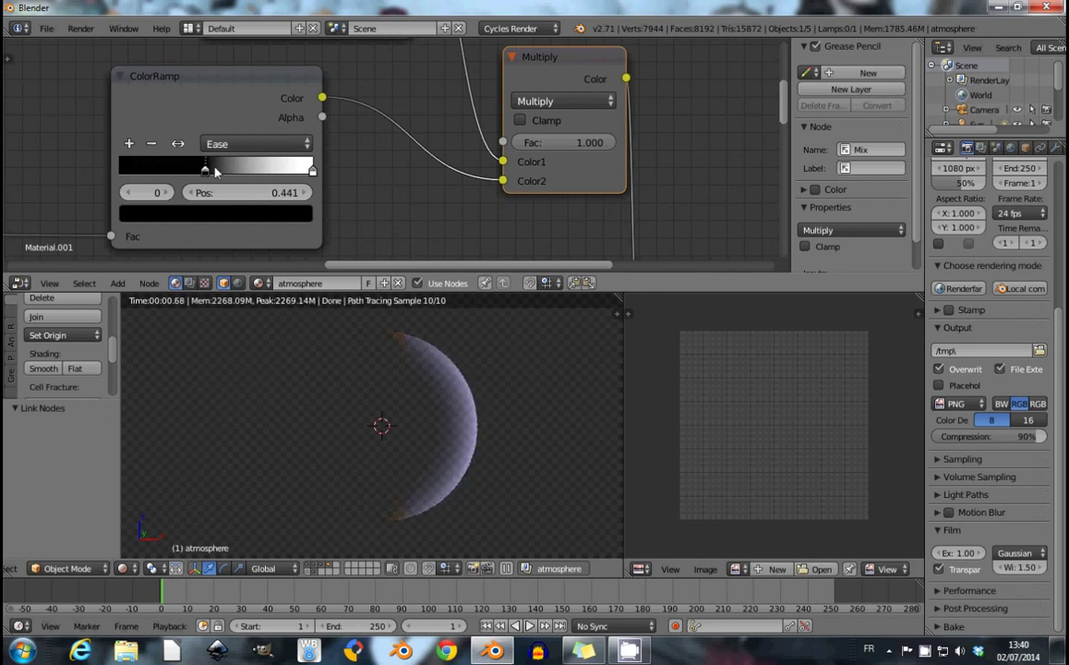
{"action": "left_click", "coordinate": [221, 143]}
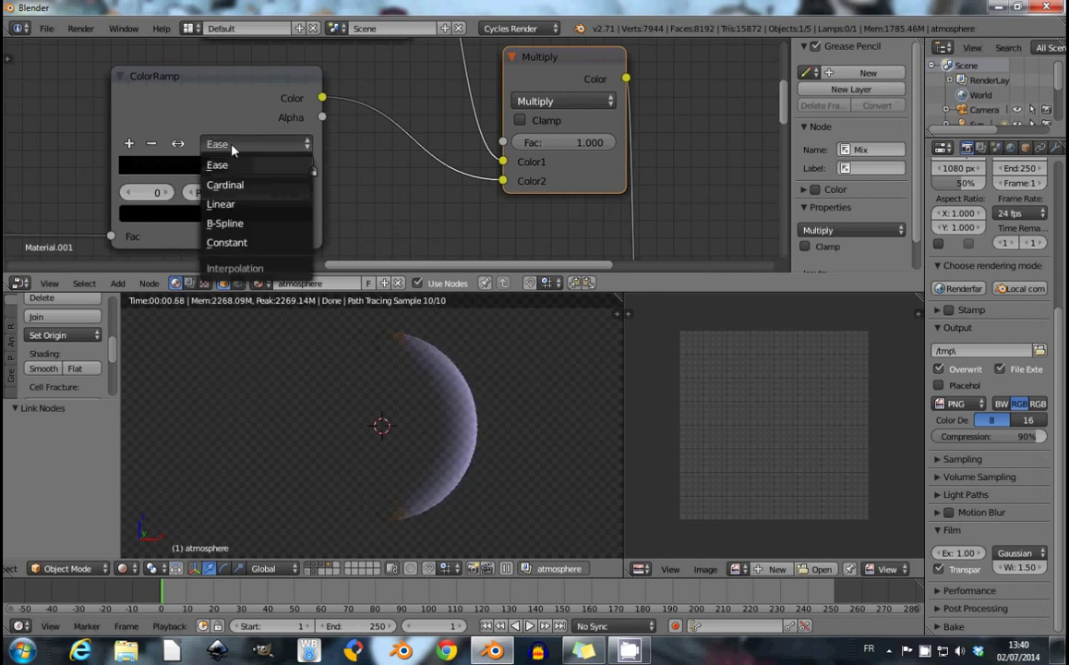
{"action": "left_click", "coordinate": [224, 224]}
{"action": "middle_click_drag", "start_coordinate": [402, 351], "coordinate": [424, 446], "text": "shift"}
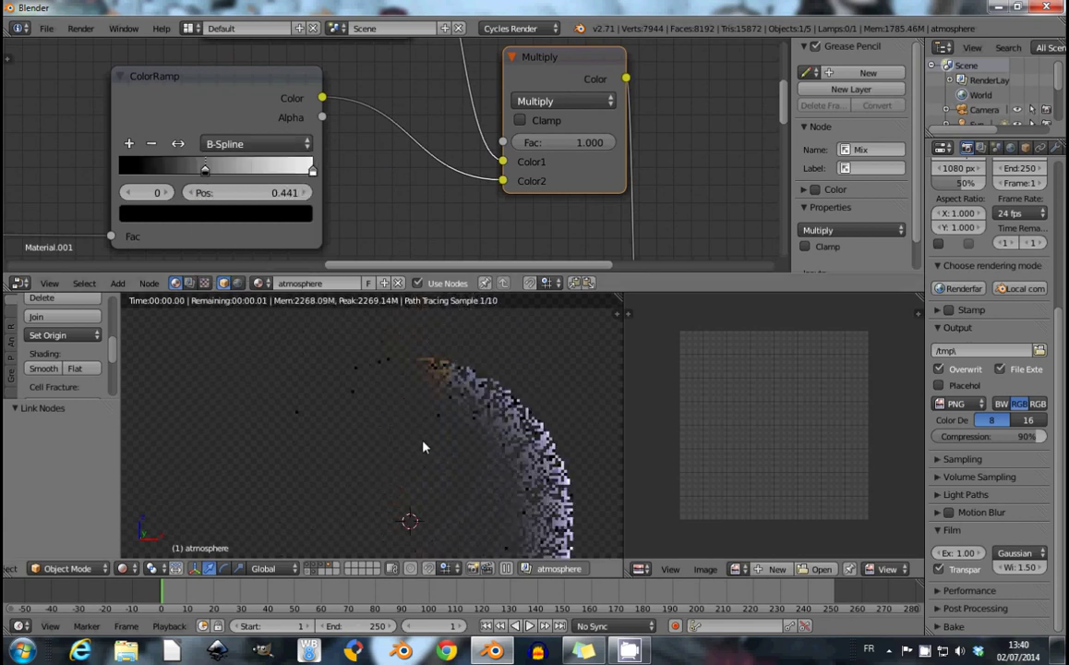
{"action": "left_click_drag", "start_coordinate": [207, 170], "coordinate": [216, 170]}
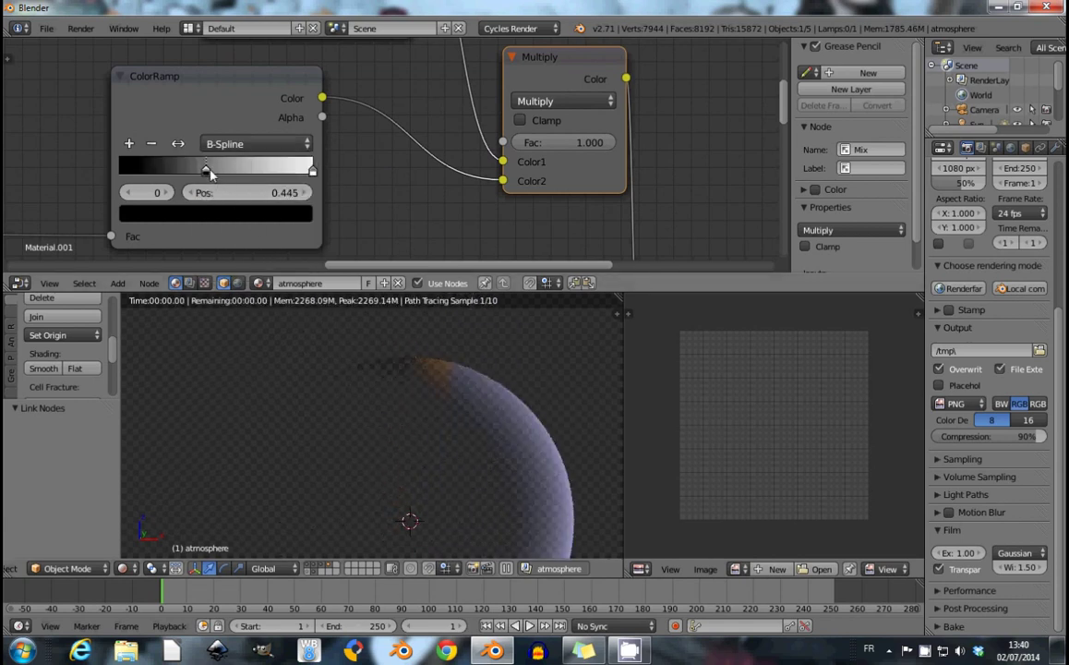
{"action": "left_click_drag", "start_coordinate": [312, 170], "coordinate": [302, 171]}
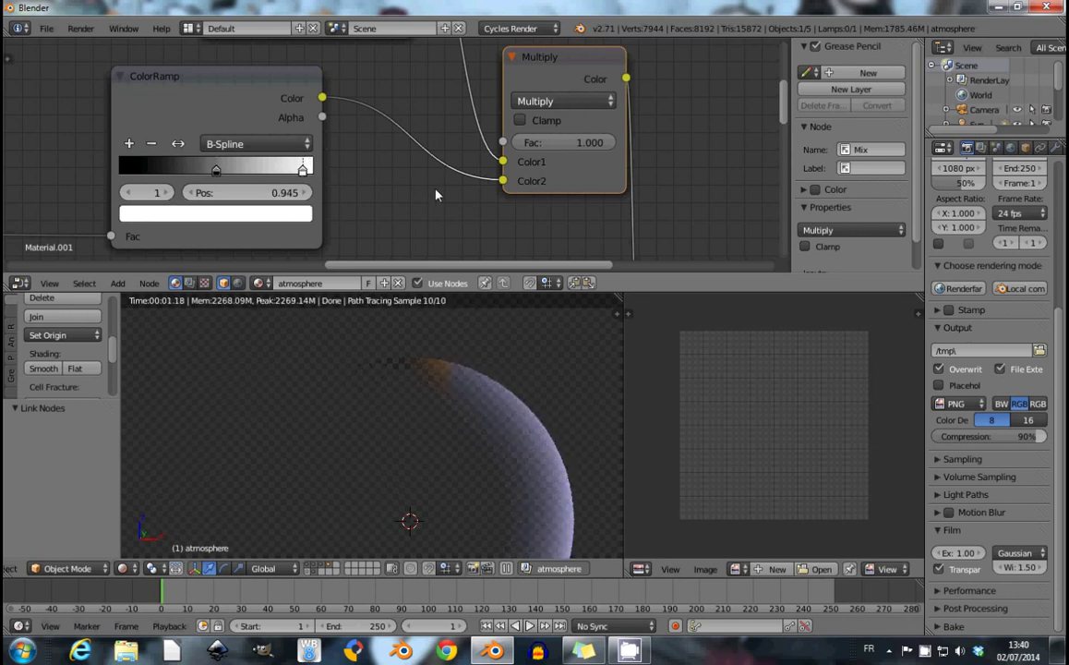
{"action": "scroll", "coordinate": [409, 435], "scroll_direction": "down", "scroll_amount": 5}
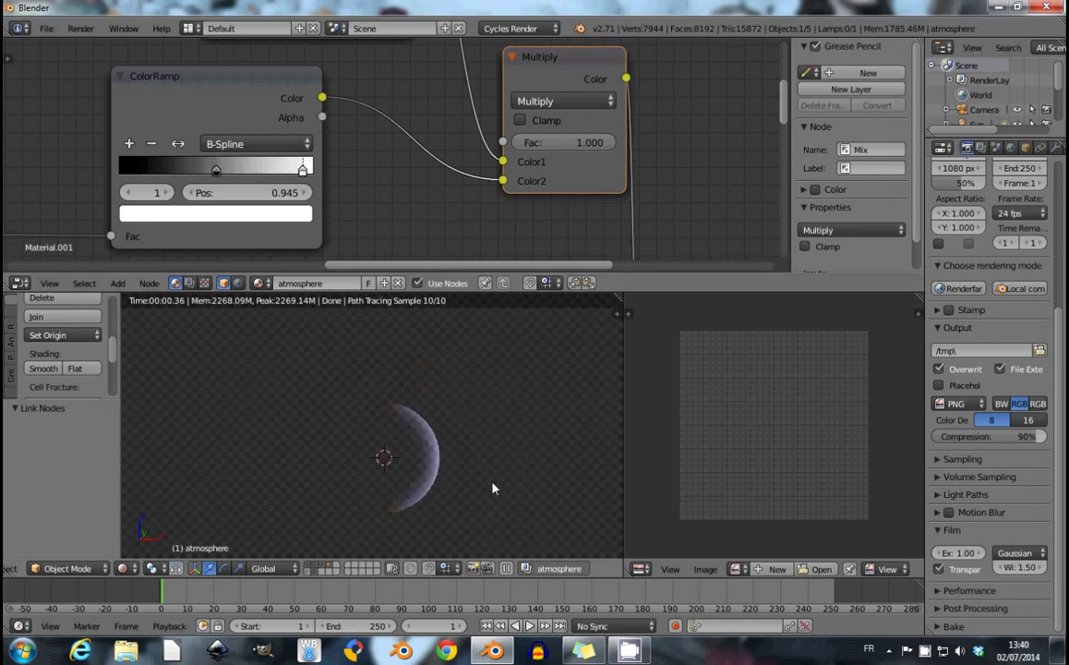
{"action": "key", "text": "KP_0"}
Select the camera and try moving it along its Z axis, then undo the move.
{"action": "key", "text": "shift+z"}
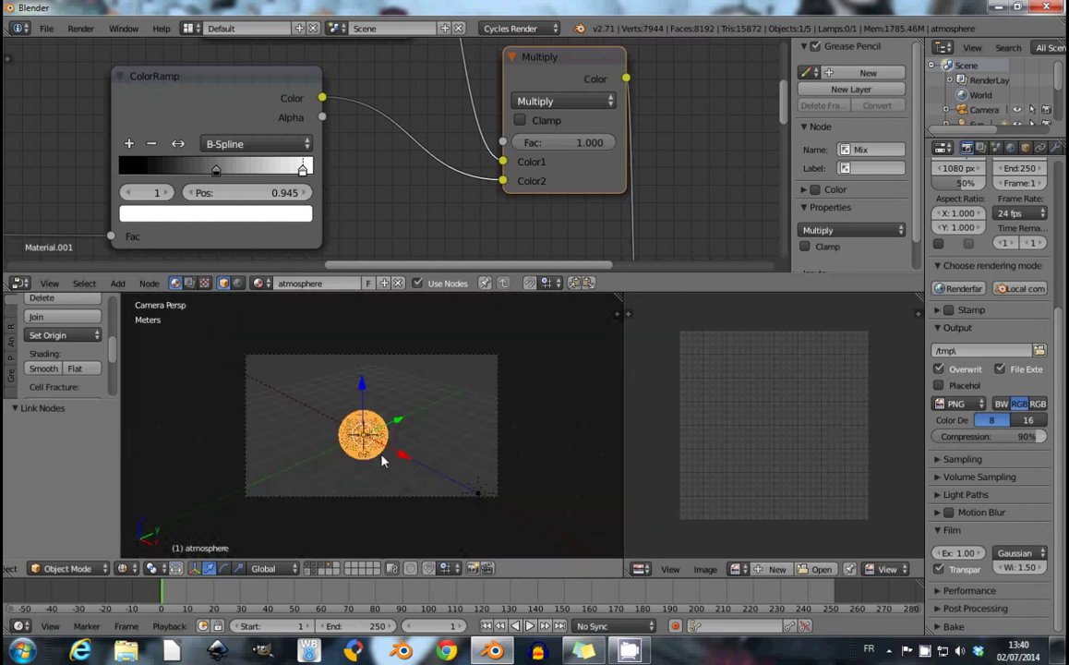
{"action": "scroll", "coordinate": [360, 570], "scroll_direction": "up", "scroll_amount": 3}
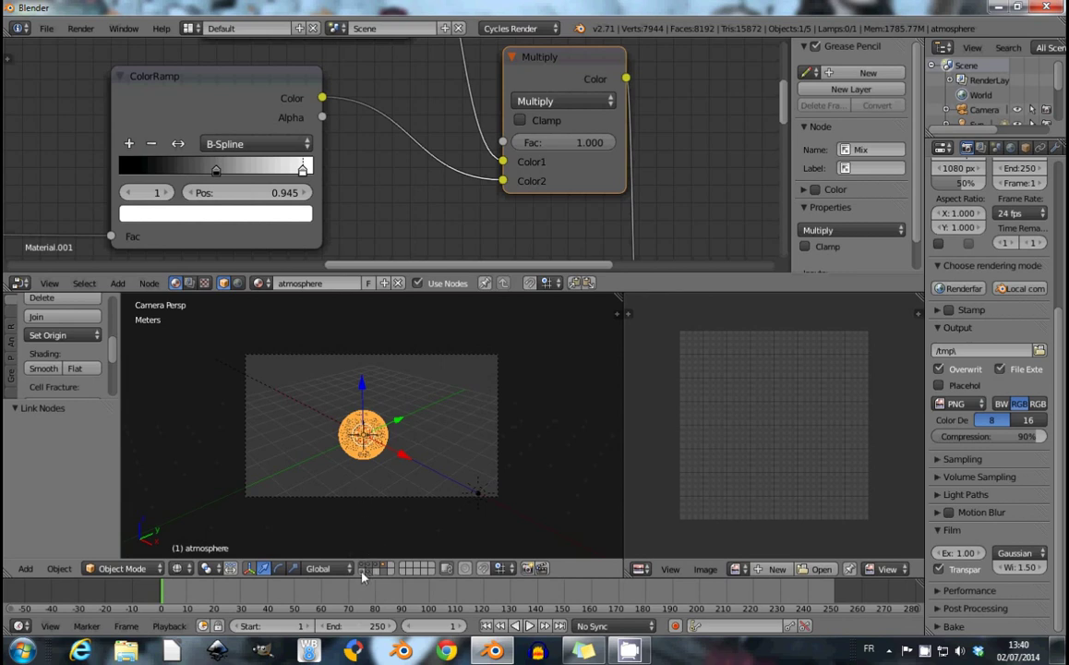
{"action": "right_click", "coordinate": [366, 490]}
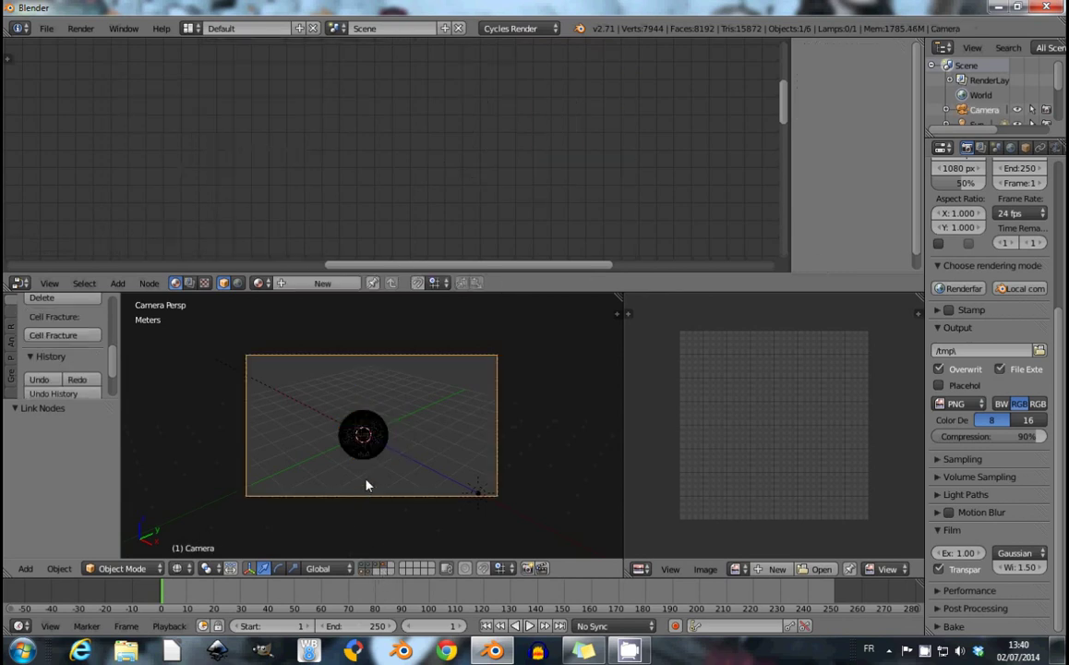
{"action": "key", "text": "g"}
{"action": "key", "text": "z"}
{"action": "key", "text": "z"}
{"action": "left_click", "coordinate": [370, 429]}
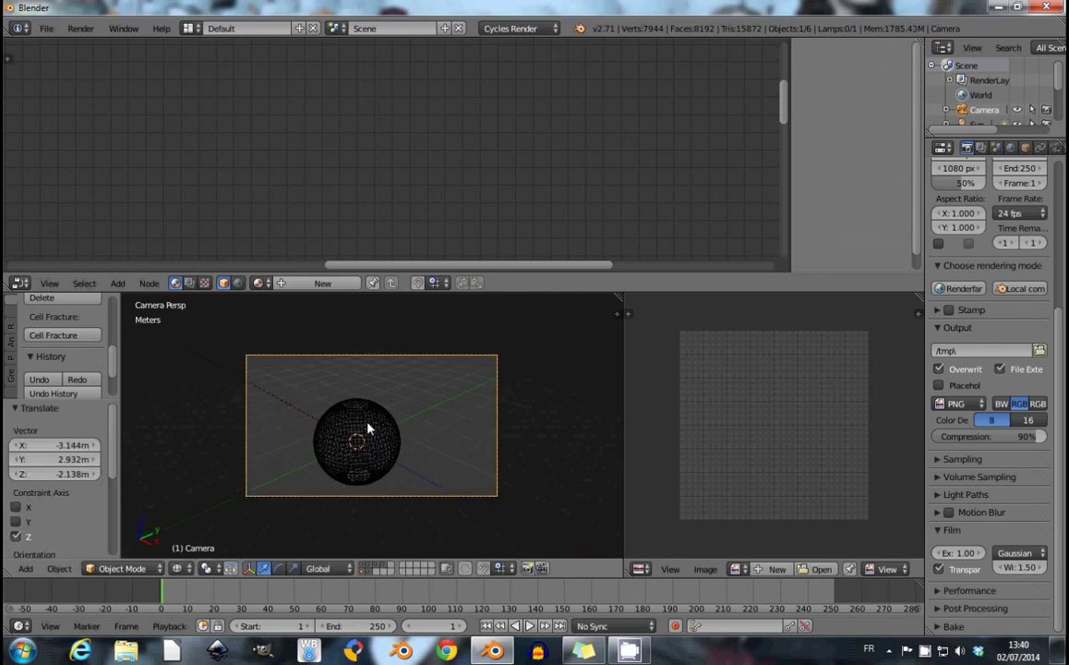
{"action": "key", "text": "g"}
{"action": "key", "text": "z"}
{"action": "key", "text": "z"}
{"action": "left_click", "coordinate": [356, 441]}
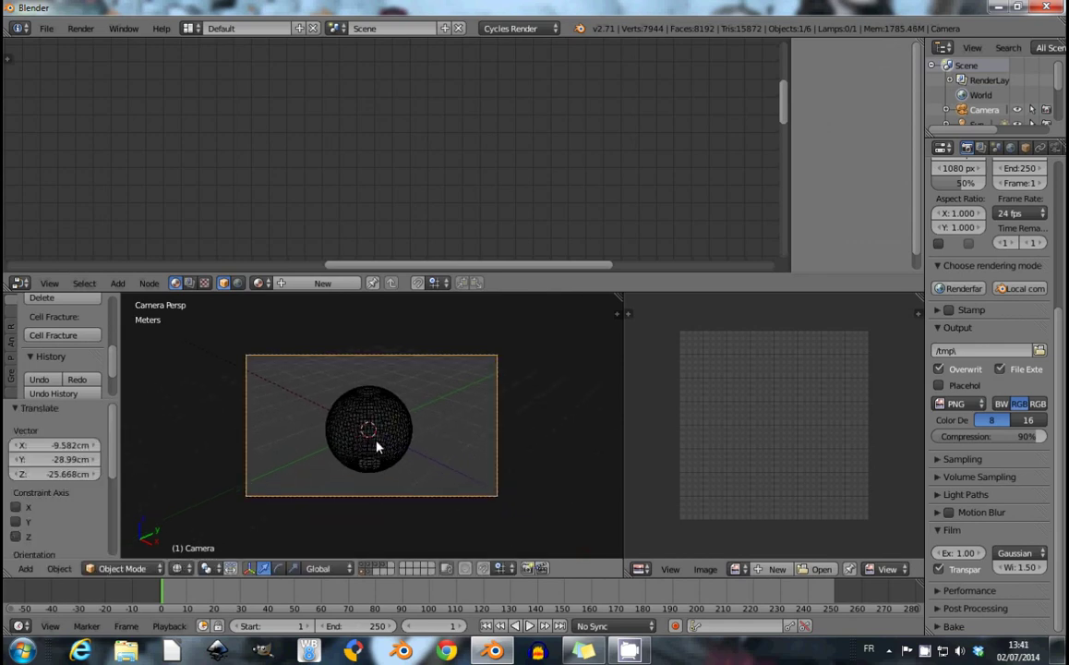
{"action": "key", "text": "ctrl+z"}
Set the camera focal length to 73mm and move it along Z to -27.271cm.
{"action": "left_click", "coordinate": [1055, 147]}
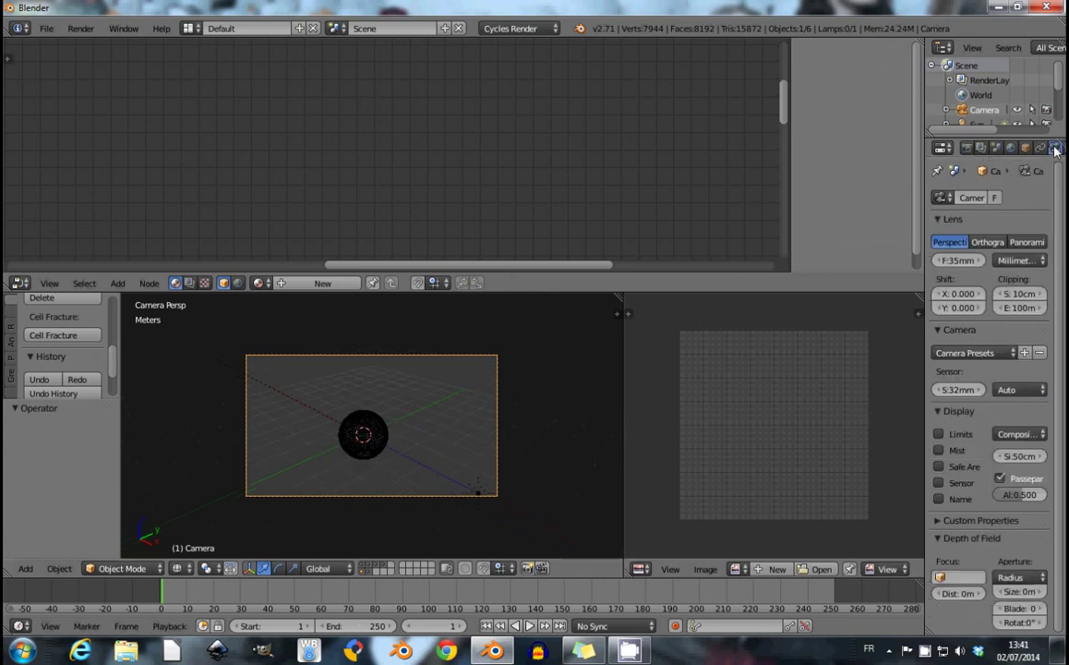
{"action": "left_click_drag", "start_coordinate": [958, 260], "coordinate": [1016, 261]}
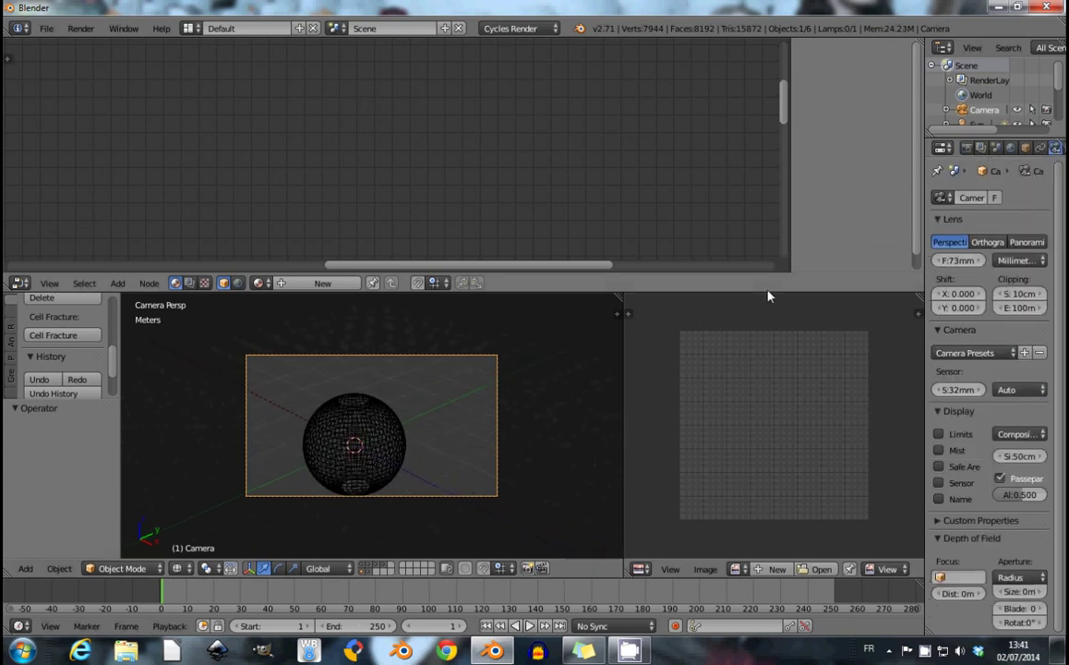
{"action": "key", "text": "g"}
{"action": "key", "text": "z"}
{"action": "left_click", "coordinate": [404, 409]}
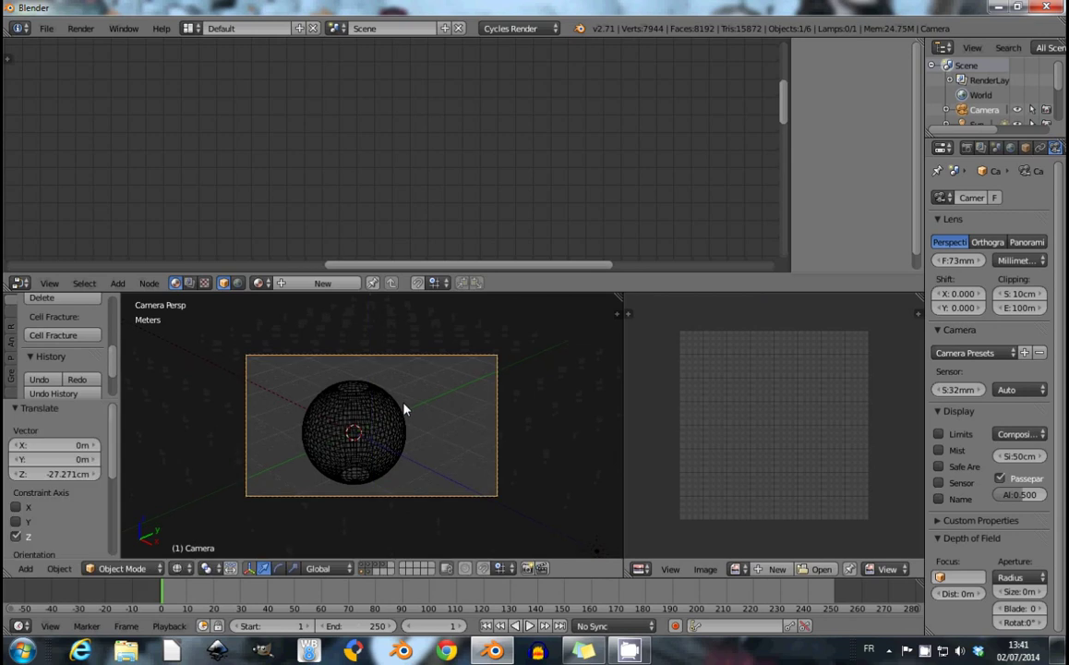
Preview the scene in rendered shading, switch to wireframe, and render frame 1.
{"action": "left_click", "coordinate": [177, 568]}
{"action": "left_click", "coordinate": [246, 466]}
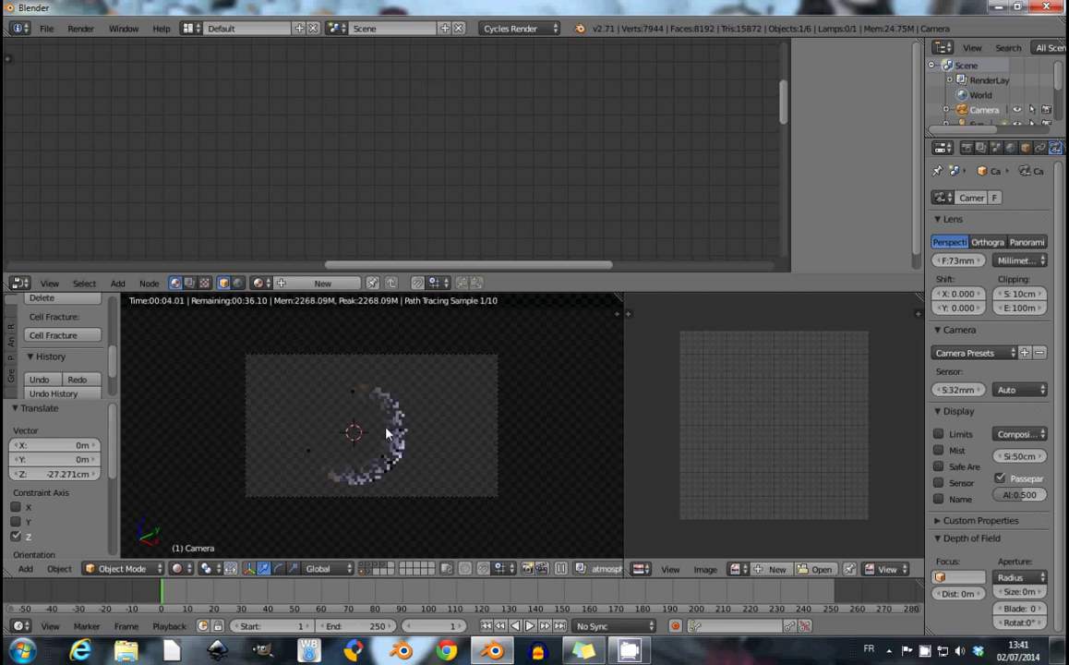
{"action": "scroll", "coordinate": [387, 434], "scroll_direction": "up", "scroll_amount": 3}
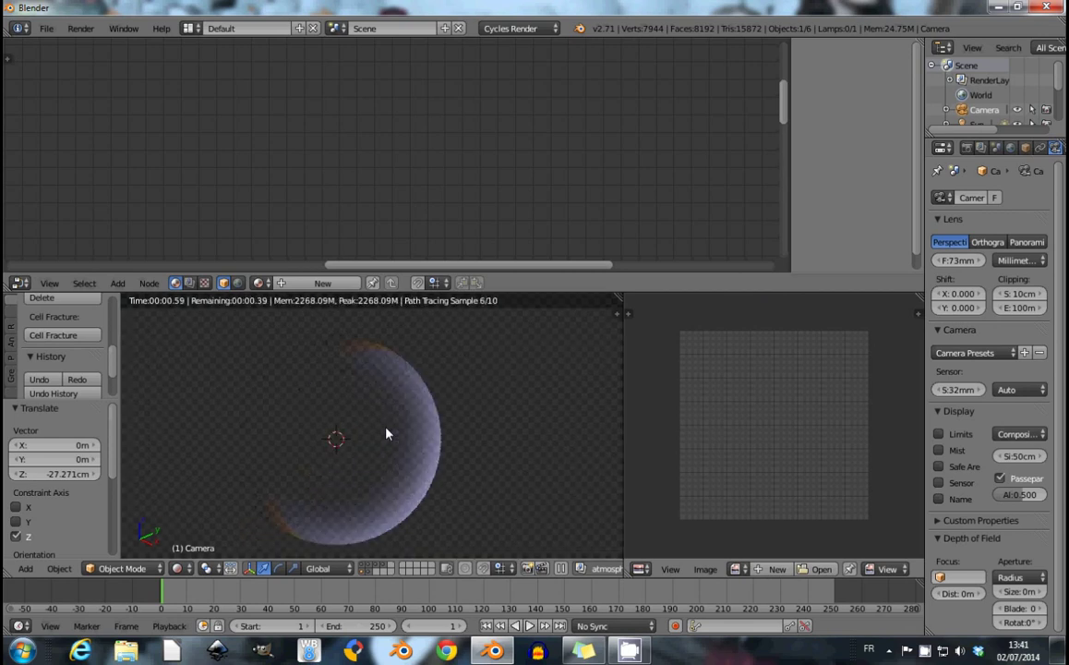
{"action": "key", "text": "z"}
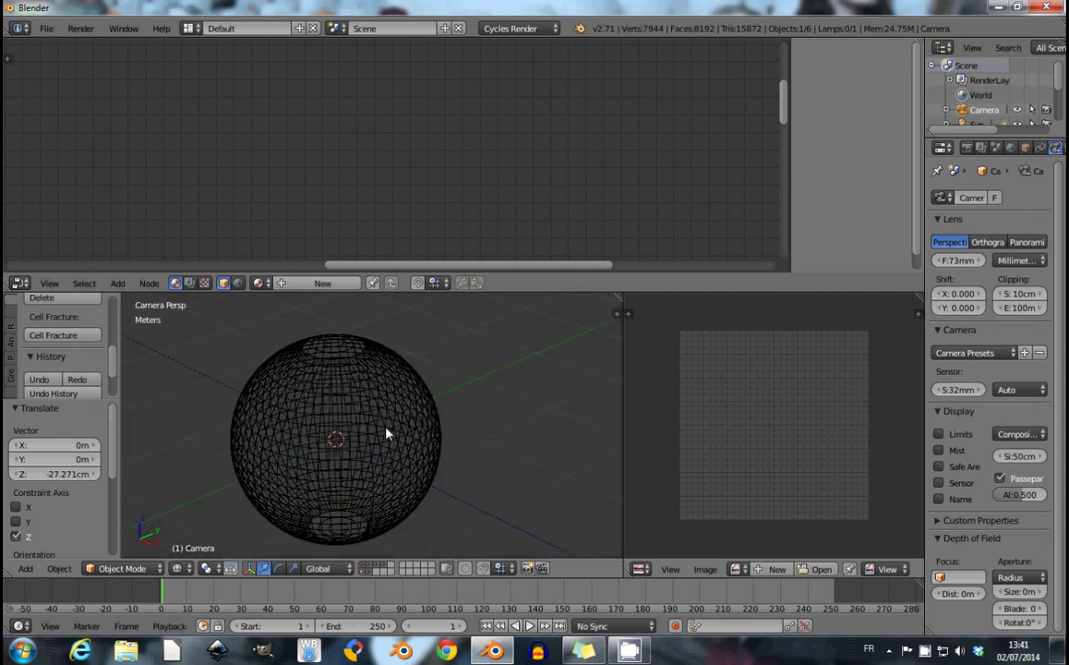
{"action": "key", "text": "F12"}
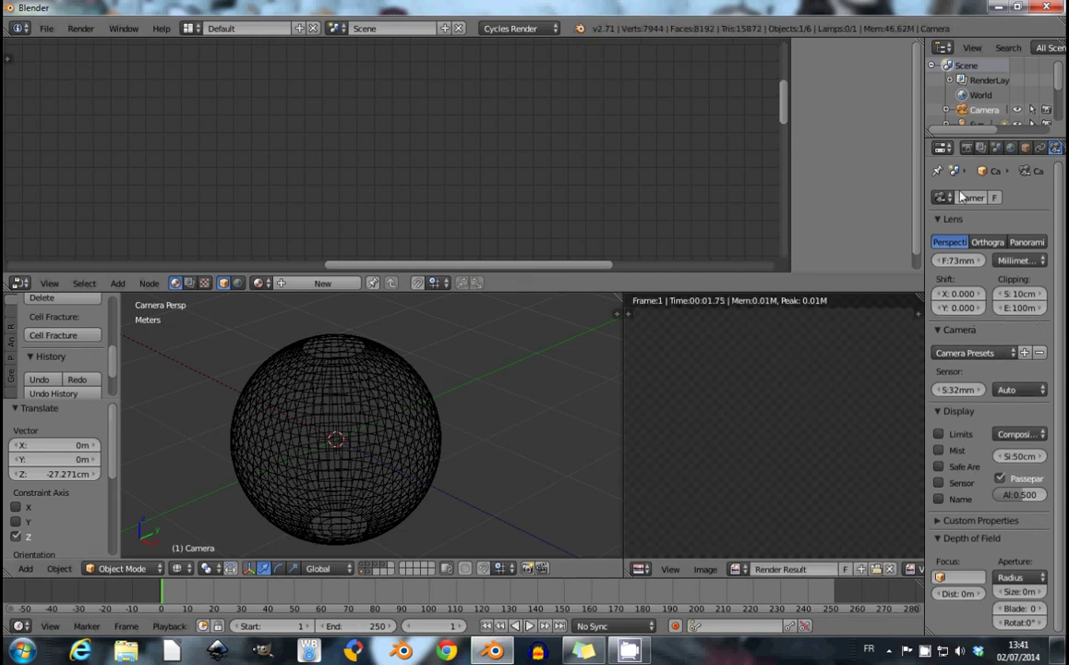
Set the Cycles render samples to 50 in the Sampling settings.
{"action": "left_click", "coordinate": [966, 148]}
{"action": "scroll", "coordinate": [986, 287], "scroll_direction": "up", "scroll_amount": 2}
{"action": "scroll", "coordinate": [986, 286], "scroll_direction": "up", "scroll_amount": 5}
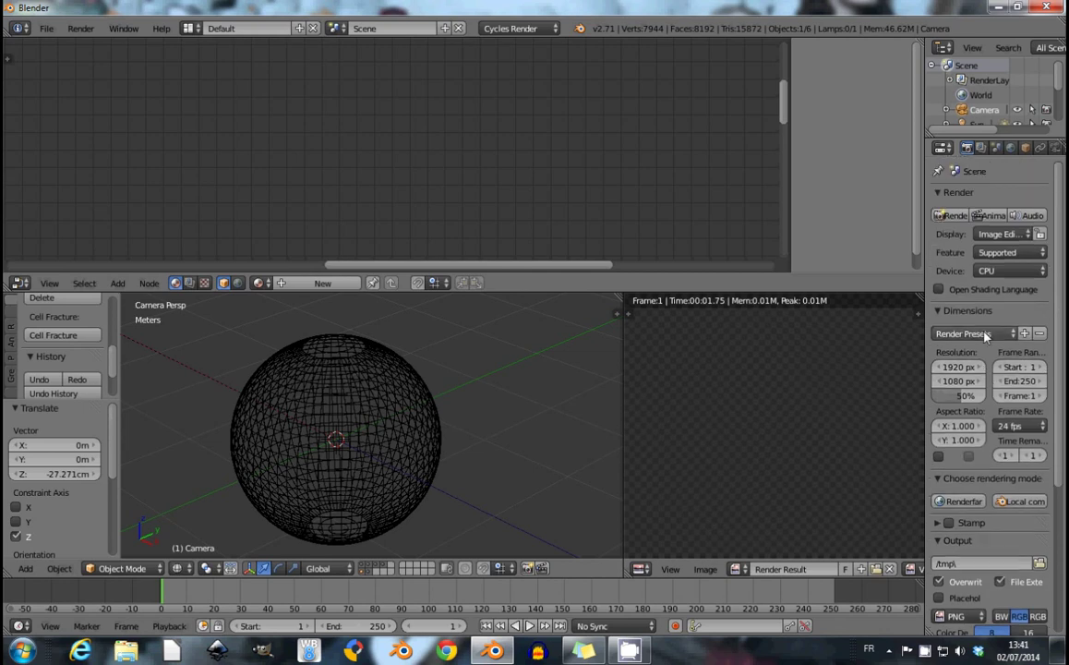
{"action": "scroll", "coordinate": [978, 416], "scroll_direction": "down", "scroll_amount": 3}
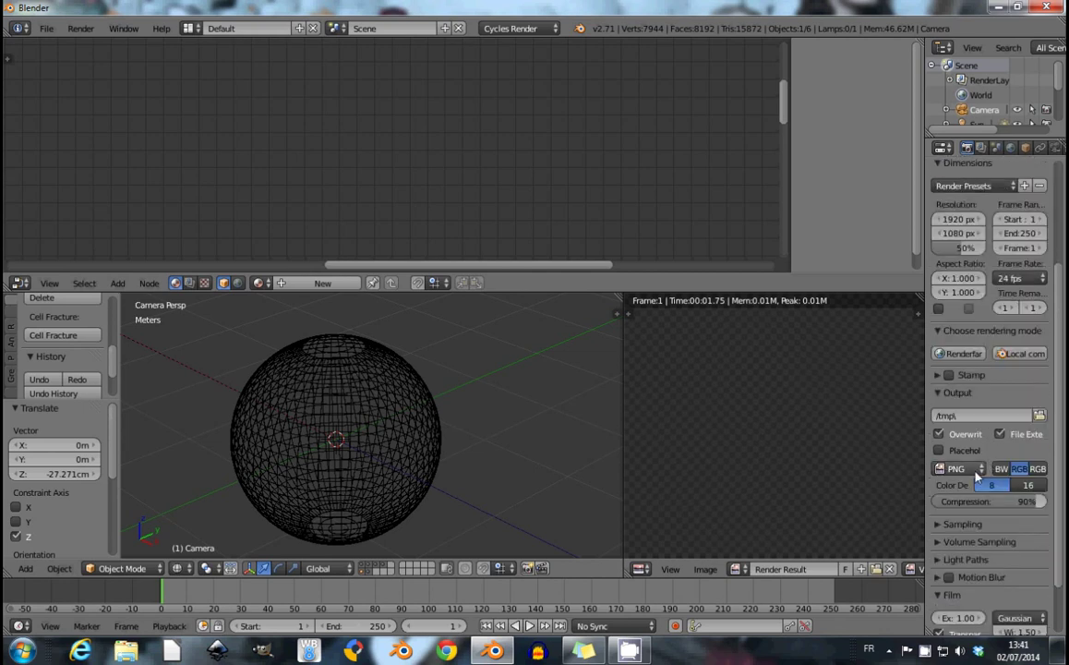
{"action": "scroll", "coordinate": [963, 529], "scroll_direction": "down", "scroll_amount": 3}
{"action": "left_click", "coordinate": [942, 459]}
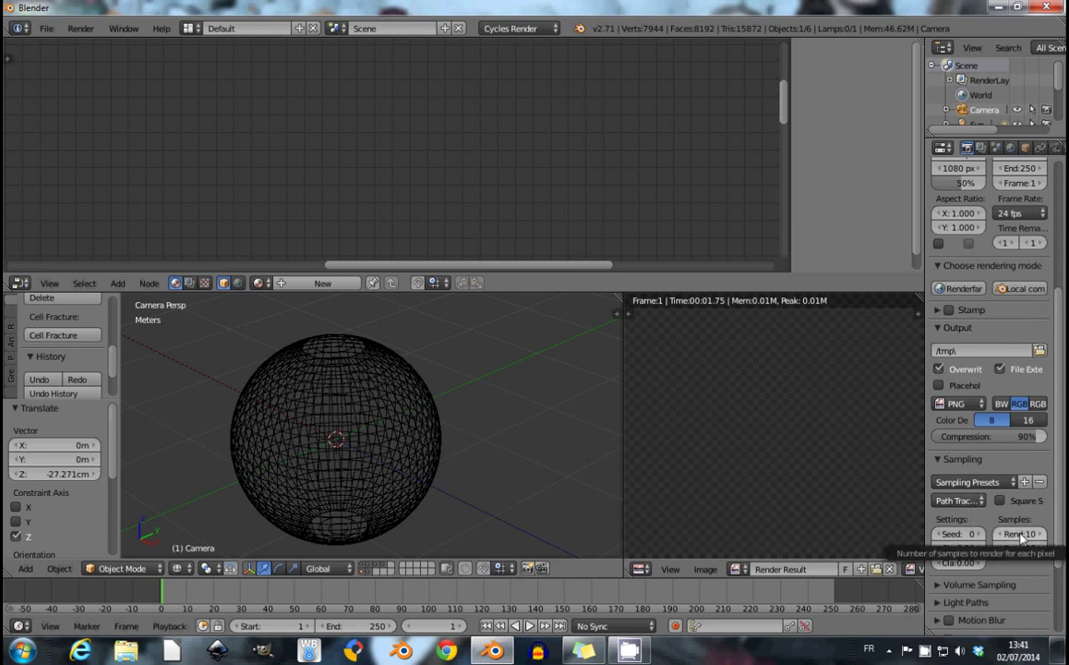
{"action": "left_click", "coordinate": [1019, 535]}
{"action": "type", "text": "0"}
{"action": "key", "text": "Return"}
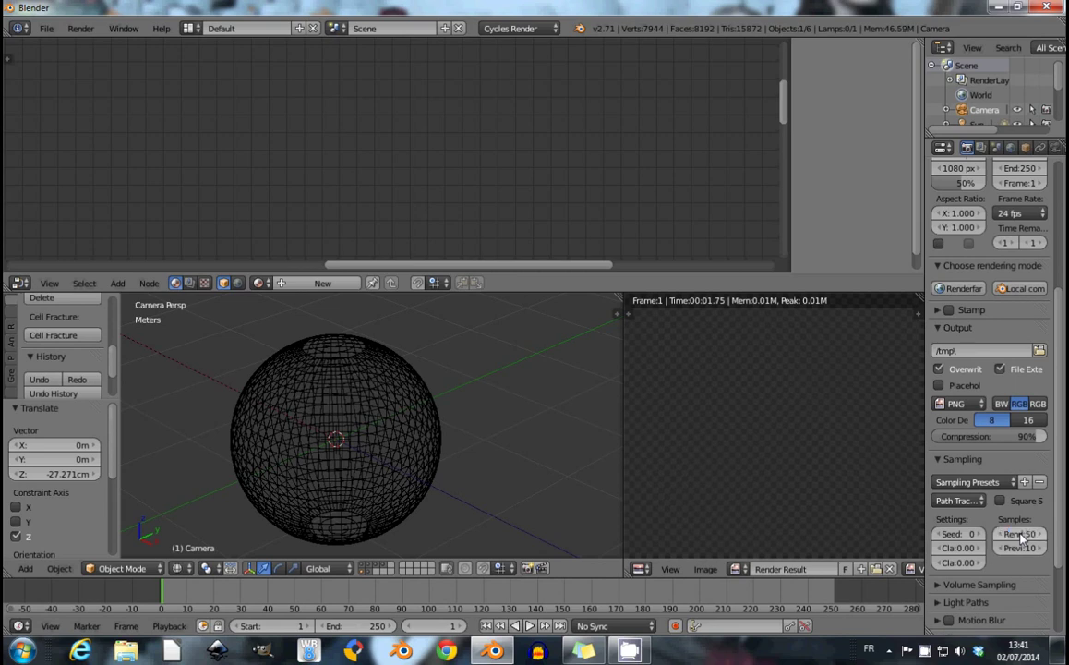
Apply the Limited Global Illumination light path preset and render the frame again.
{"action": "scroll", "coordinate": [1019, 536], "scroll_direction": "down", "scroll_amount": 3}
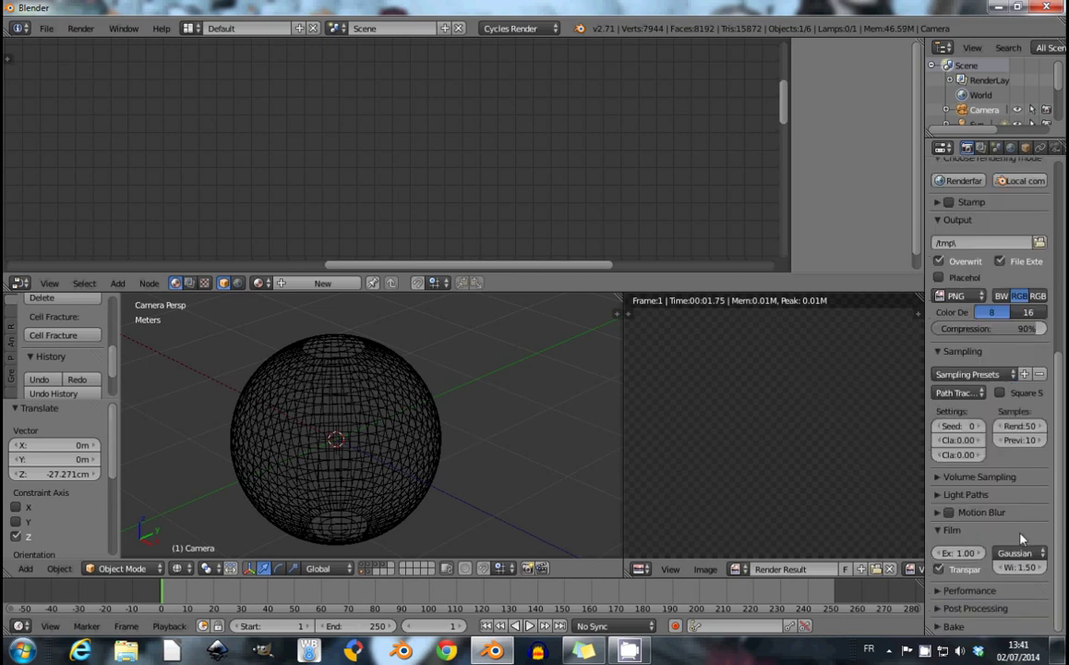
{"action": "left_click", "coordinate": [960, 494]}
{"action": "left_click", "coordinate": [969, 517]}
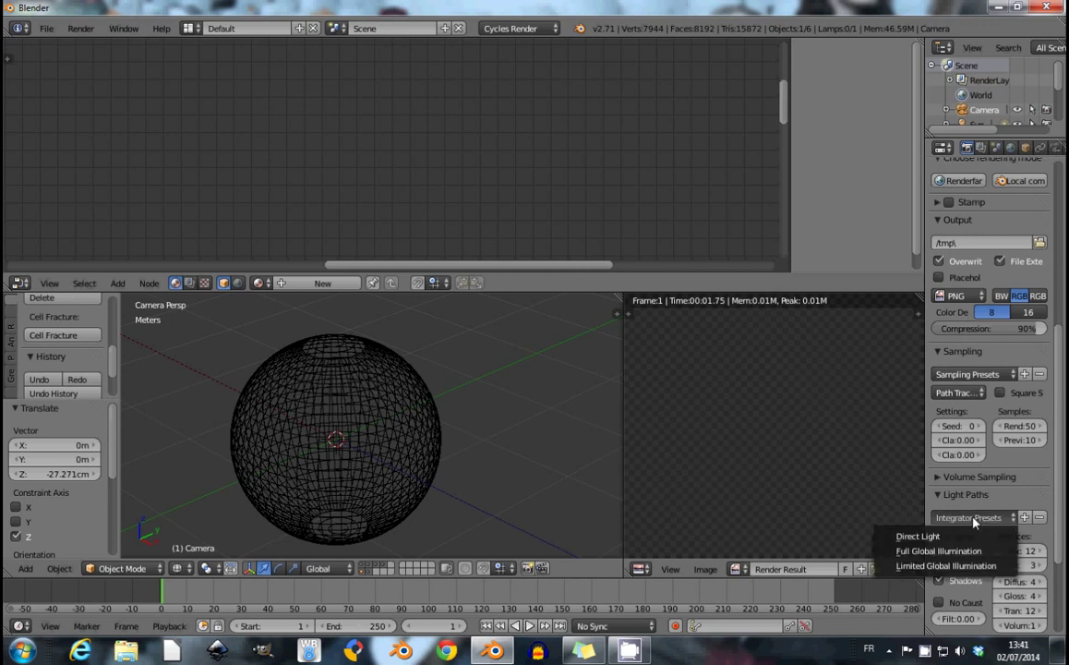
{"action": "left_click", "coordinate": [946, 565]}
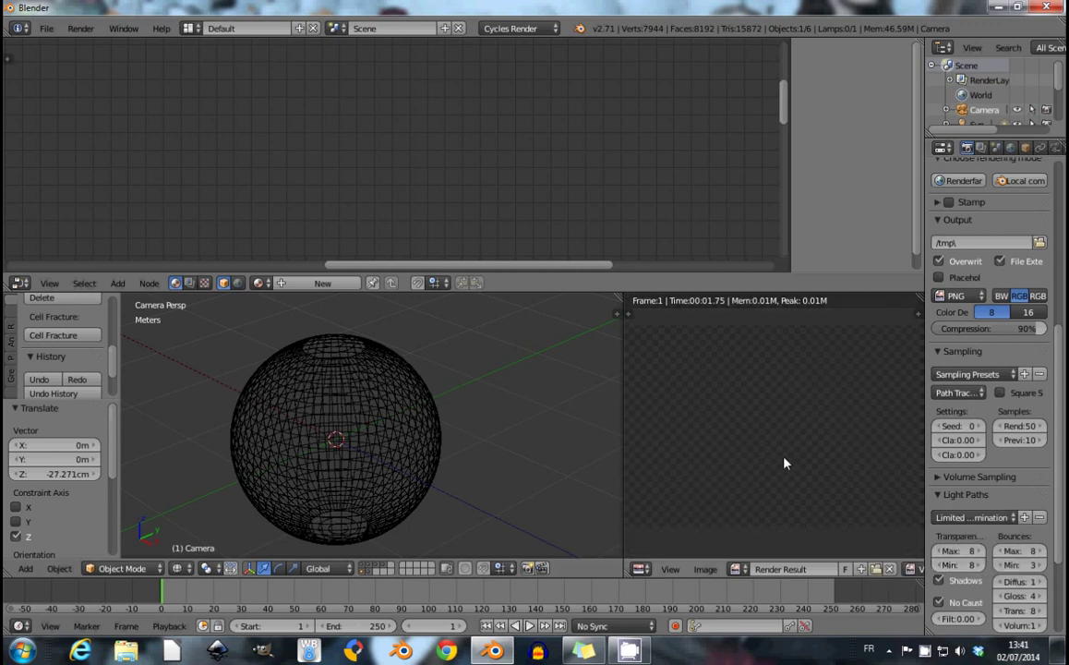
{"action": "key", "text": "F12"}
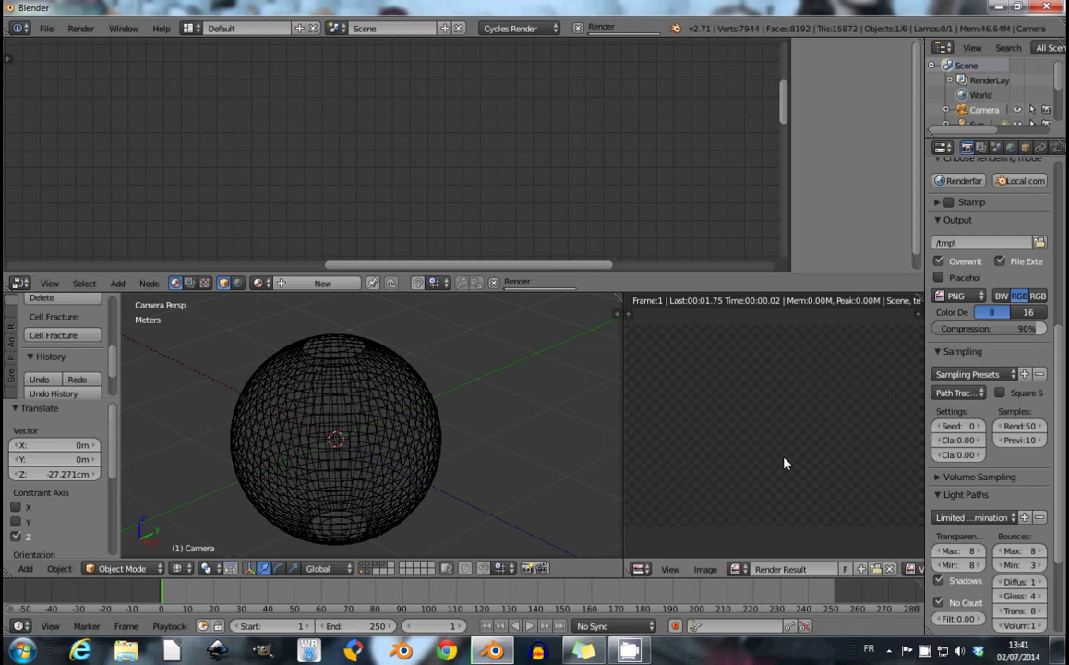
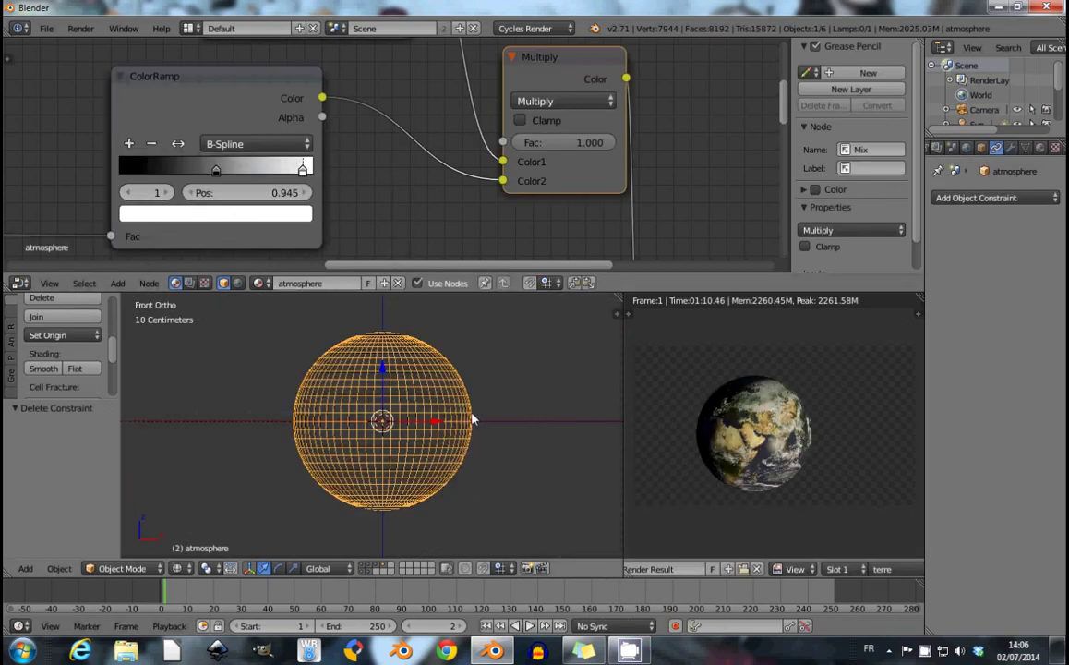
Add a Copy Location constraint to the atmosphere targeting terre.
{"action": "middle_click_drag", "start_coordinate": [473, 417], "coordinate": [468, 419], "text": "shift"}
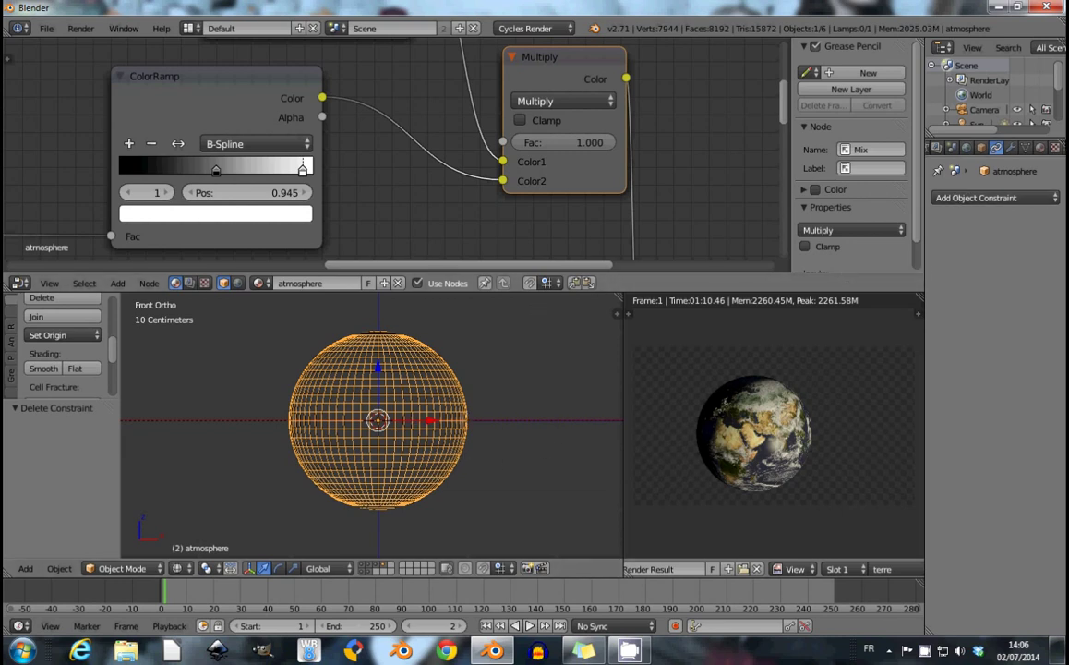
{"action": "left_click", "coordinate": [979, 197]}
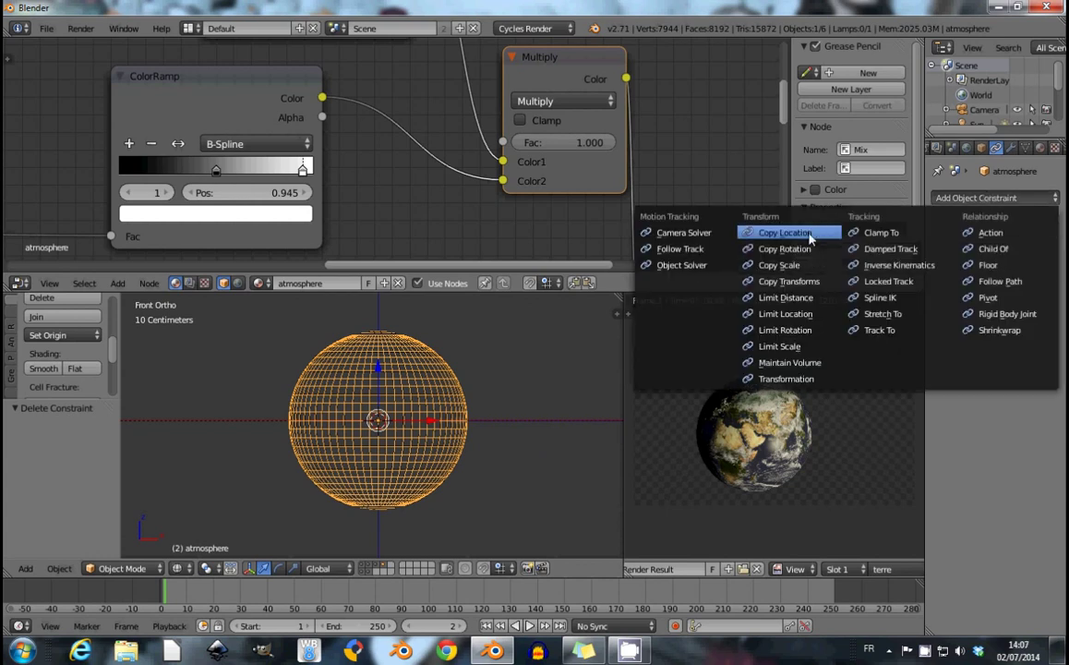
{"action": "left_click", "coordinate": [811, 232]}
{"action": "left_click", "coordinate": [1010, 250]}
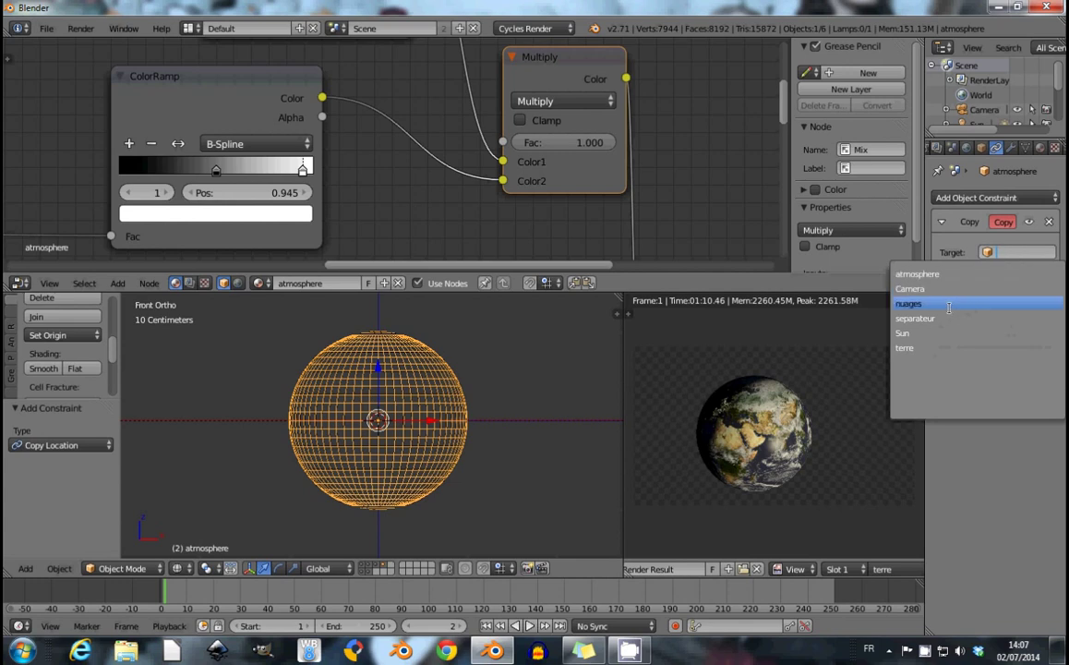
{"action": "left_click", "coordinate": [905, 347]}
Add a Track To constraint aimed at Sun, with To axis X and Up axis Z.
{"action": "left_click", "coordinate": [1010, 199]}
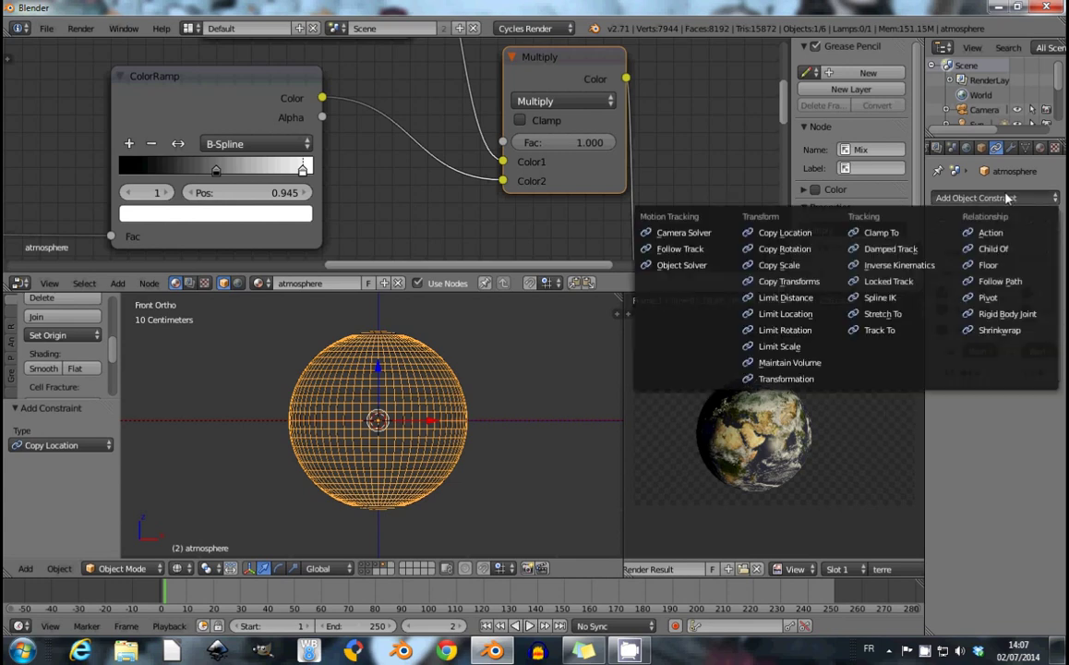
{"action": "left_click", "coordinate": [863, 329]}
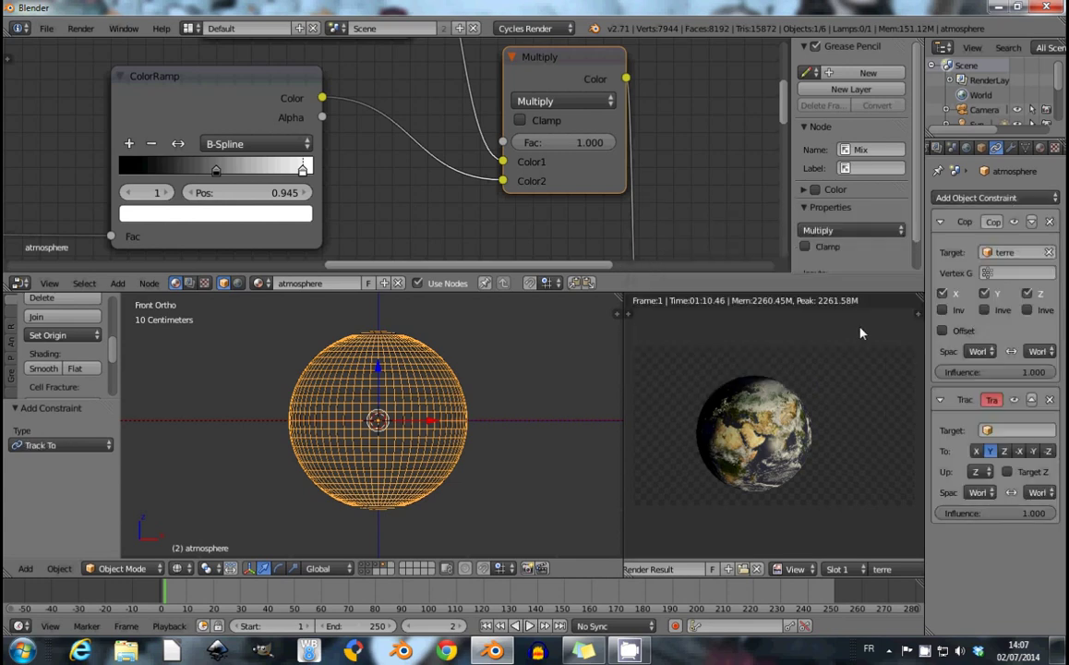
{"action": "left_click", "coordinate": [1011, 431]}
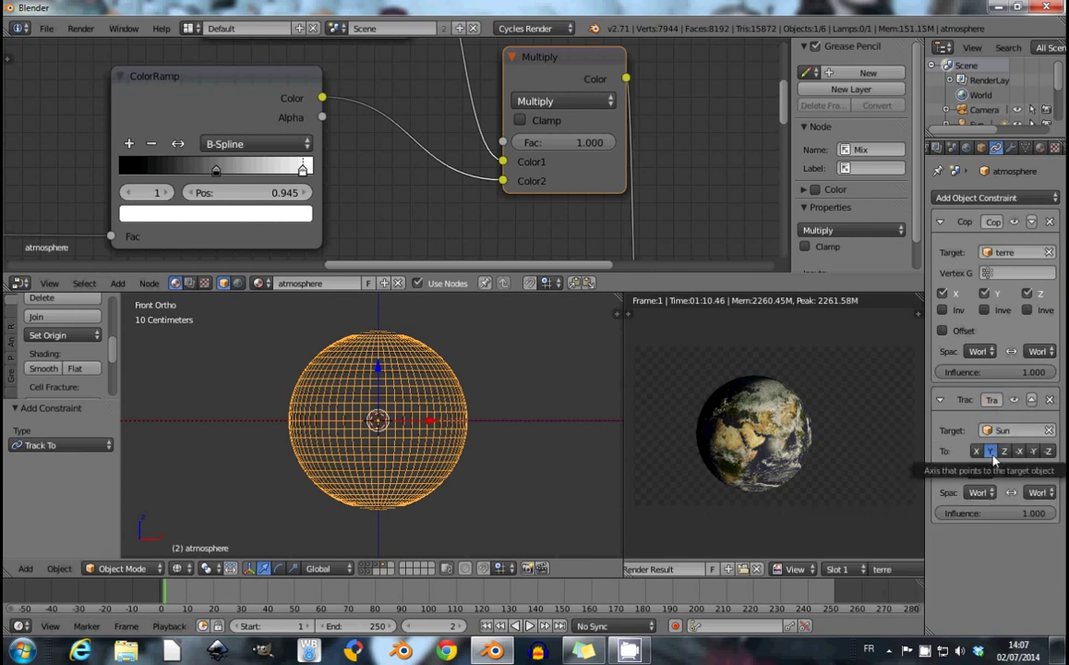
{"action": "left_click", "coordinate": [976, 450]}
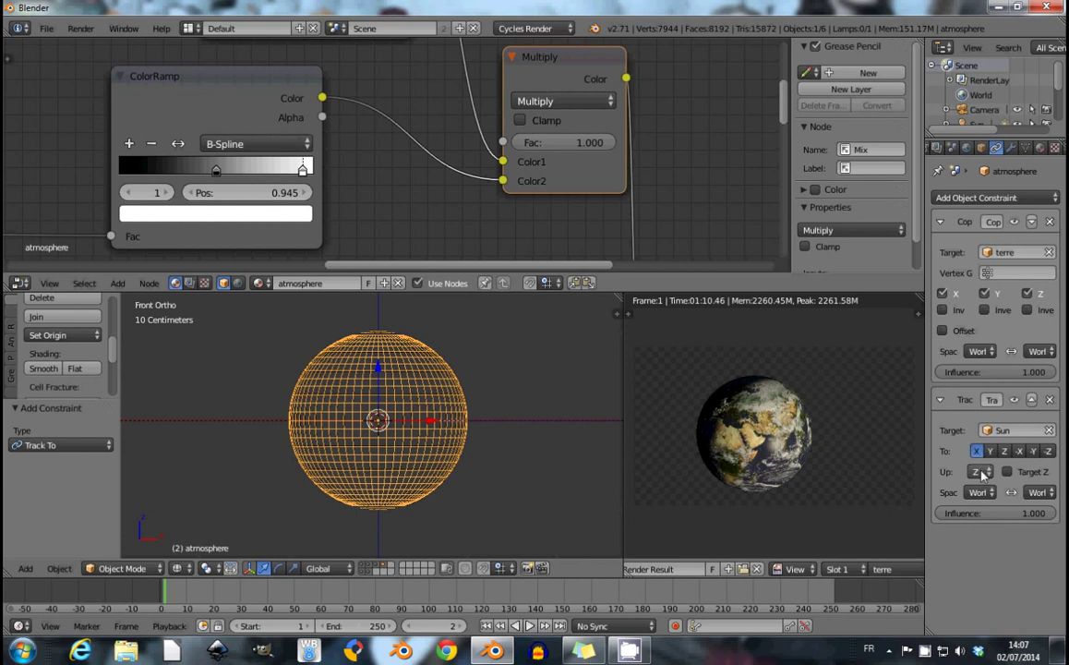
{"action": "left_click", "coordinate": [976, 472]}
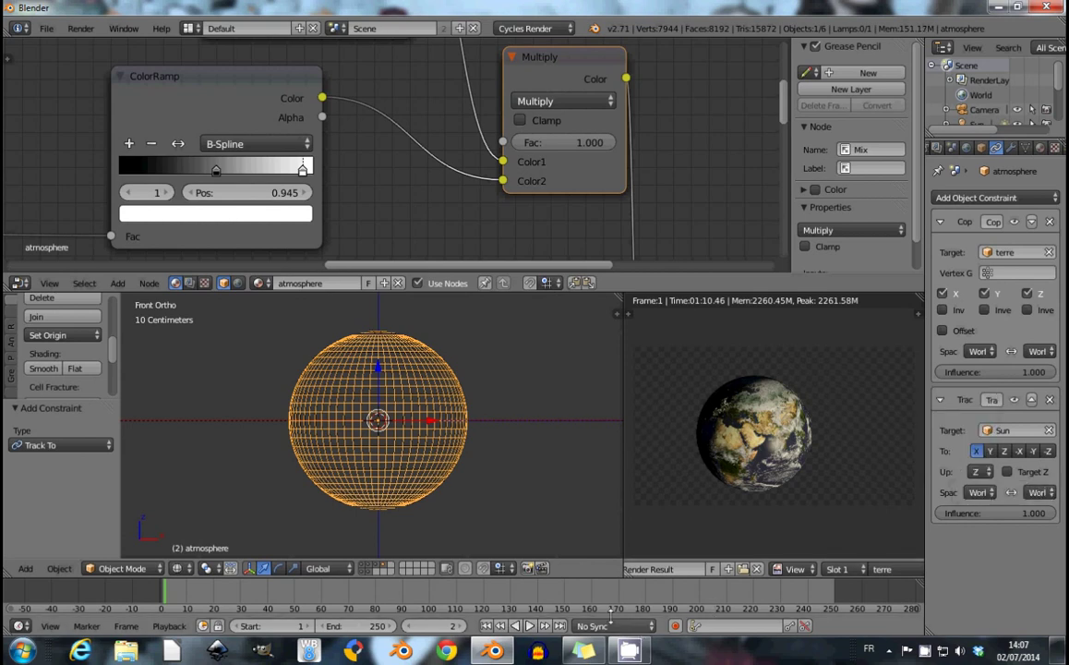
{"action": "middle_click_drag", "start_coordinate": [407, 446], "coordinate": [414, 450], "text": "shift"}
{"action": "scroll", "coordinate": [421, 450], "scroll_direction": "up", "scroll_amount": 2}
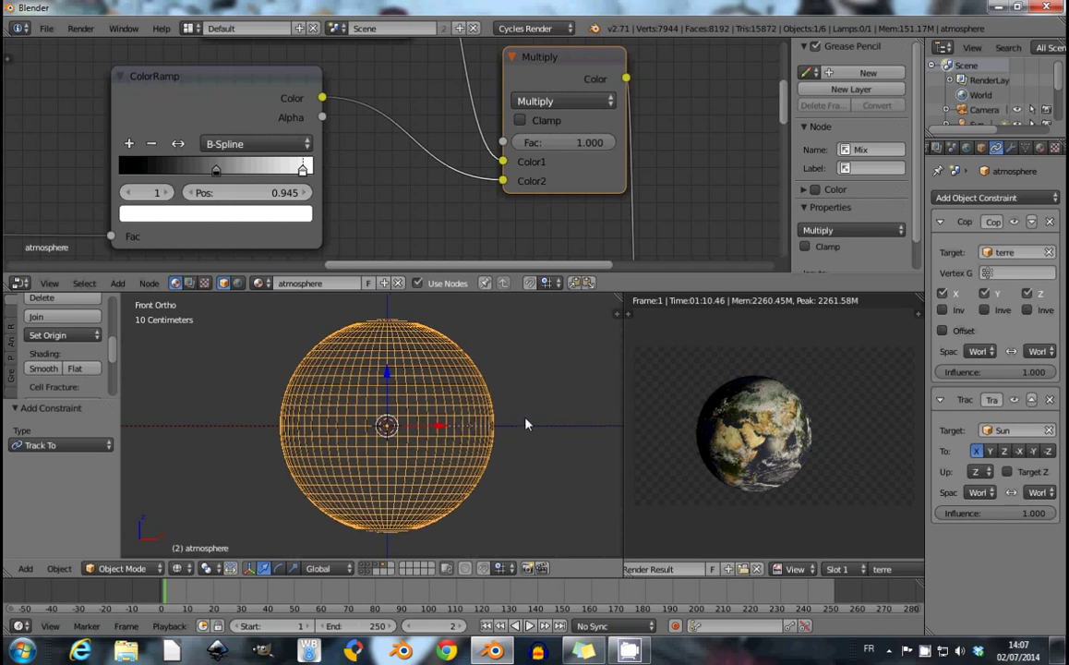
In the Compositing workspace, add a Viewer node beside the Composite output and enable Backdrop.
{"action": "key", "text": "ctrl+Left"}
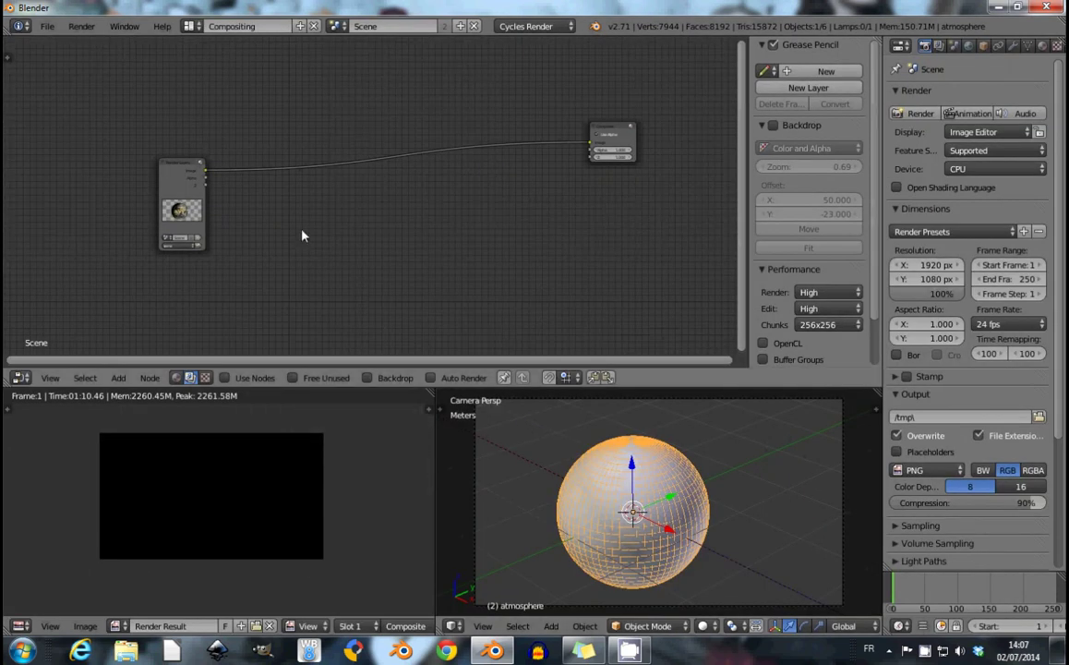
{"action": "scroll", "coordinate": [305, 235], "scroll_direction": "down", "scroll_amount": 1}
{"action": "scroll", "coordinate": [306, 235], "scroll_direction": "up", "scroll_amount": 2}
{"action": "left_click", "coordinate": [112, 160], "text": "ctrl+shift"}
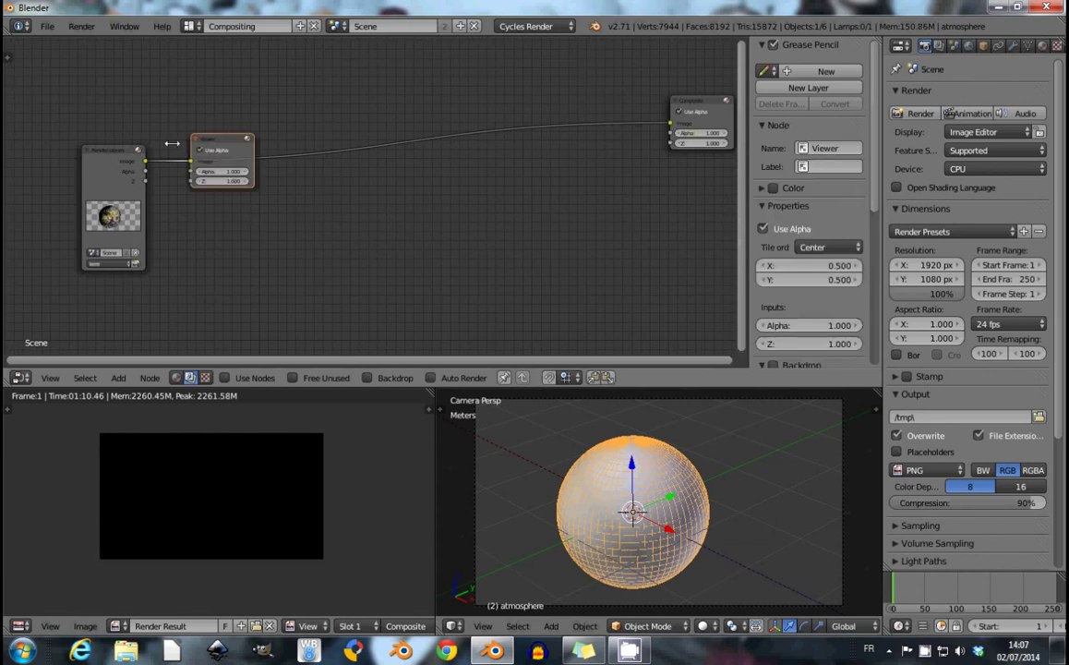
{"action": "left_click_drag", "start_coordinate": [217, 139], "coordinate": [700, 160]}
{"action": "right_click_drag", "start_coordinate": [620, 99], "coordinate": [620, 219], "text": "shift"}
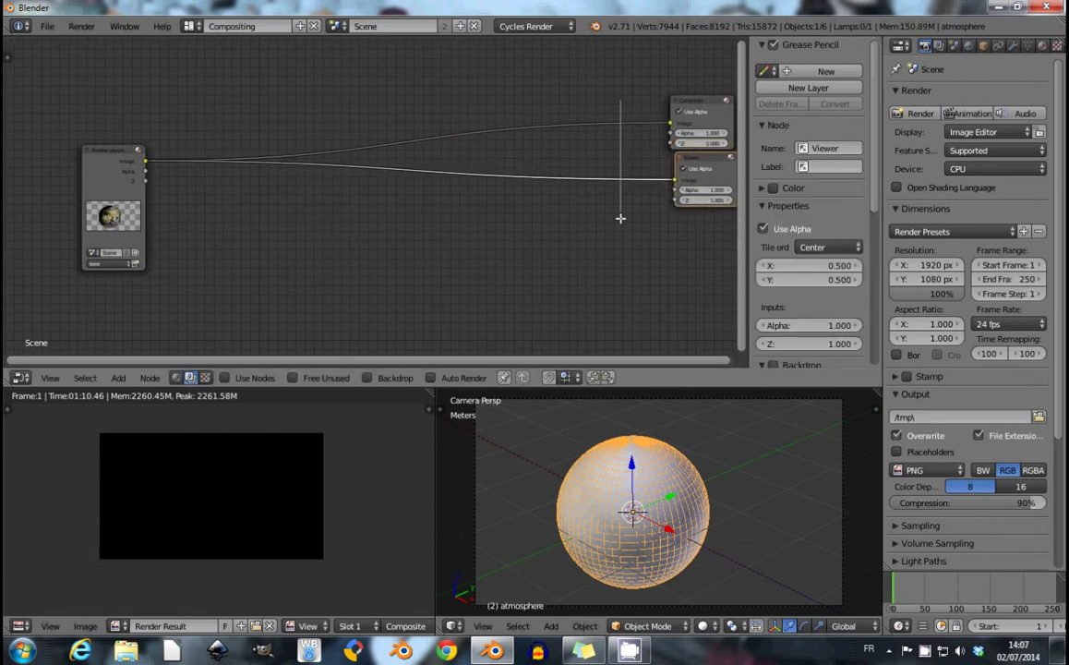
{"action": "left_click", "coordinate": [367, 379]}
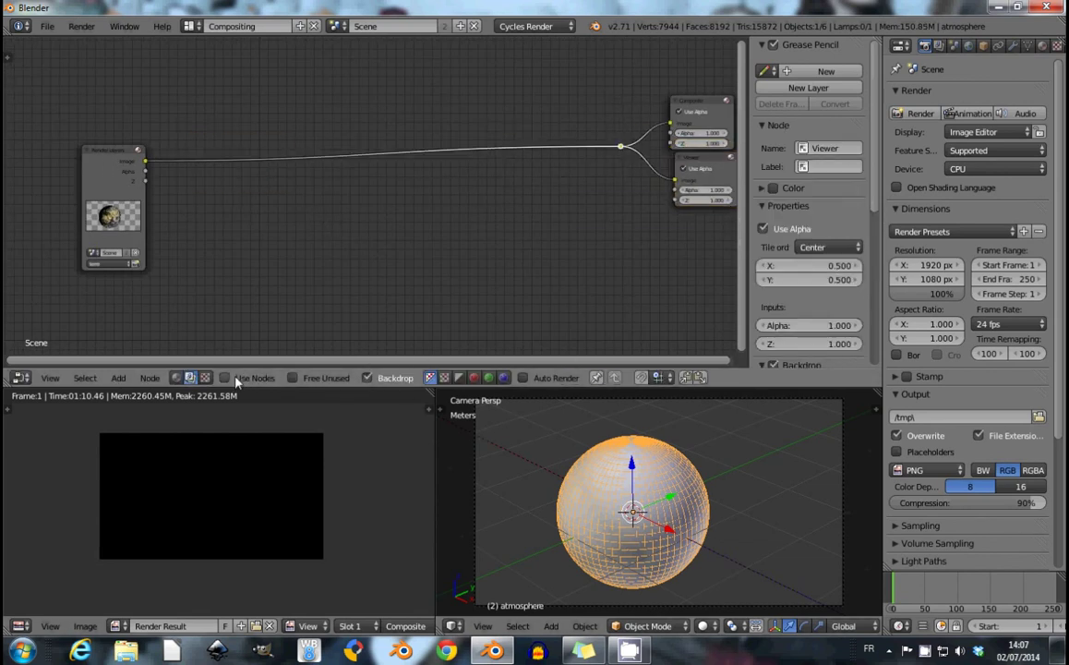
Route the Render Layers output to the Viewer through a reroute point.
{"action": "scroll", "coordinate": [422, 227], "scroll_direction": "down", "scroll_amount": 1}
{"action": "scroll", "coordinate": [437, 193], "scroll_direction": "down", "scroll_amount": 2}
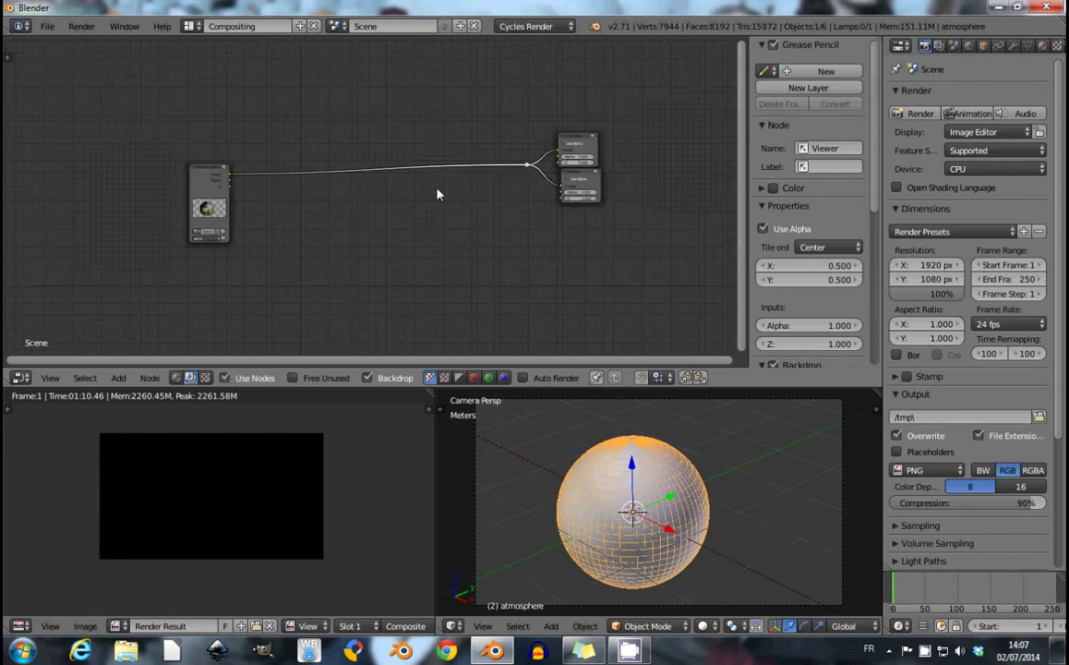
{"action": "left_click", "coordinate": [193, 191], "text": "ctrl+shift"}
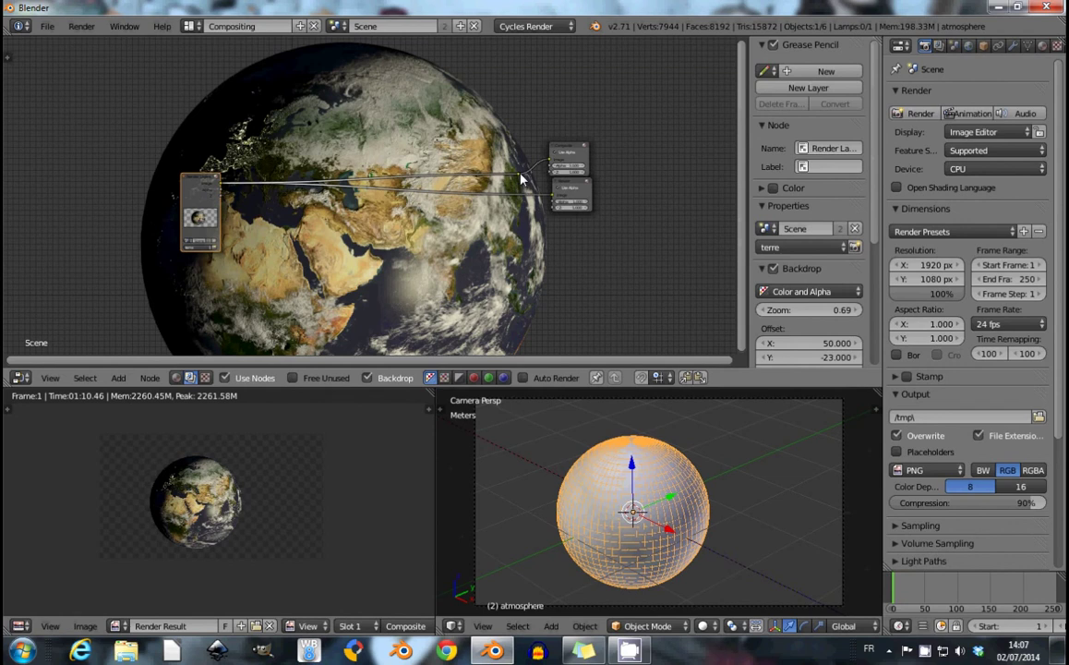
{"action": "right_click_drag", "start_coordinate": [521, 166], "coordinate": [521, 192], "text": "shift"}
{"action": "middle_click_drag", "start_coordinate": [122, 176], "coordinate": [185, 152]}
{"action": "scroll", "coordinate": [186, 152], "scroll_direction": "up", "scroll_amount": 2}
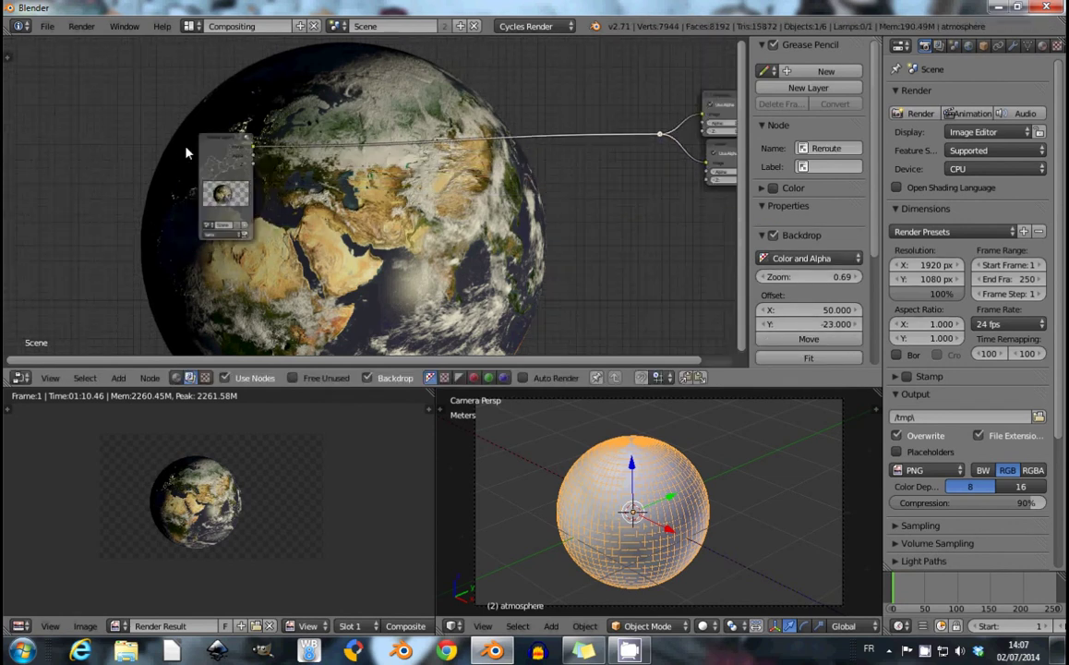
Duplicate the Render Layers node and set the copy's layer to atmosphere.
{"action": "left_click", "coordinate": [226, 191]}
{"action": "middle_click_drag", "start_coordinate": [226, 191], "coordinate": [266, 145]}
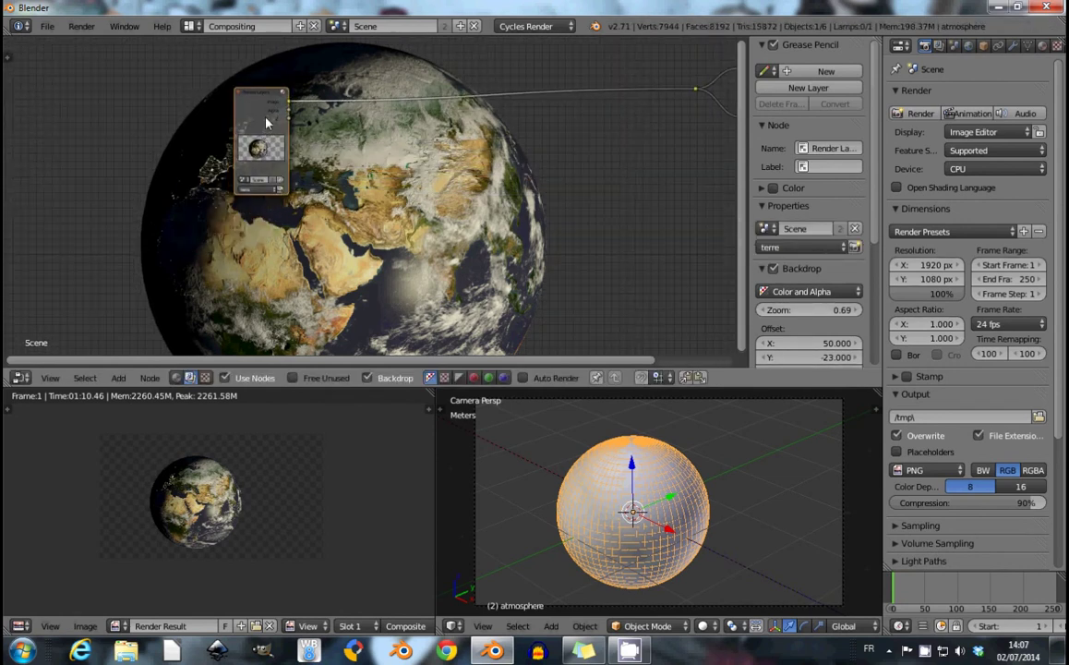
{"action": "key", "text": "shift+d"}
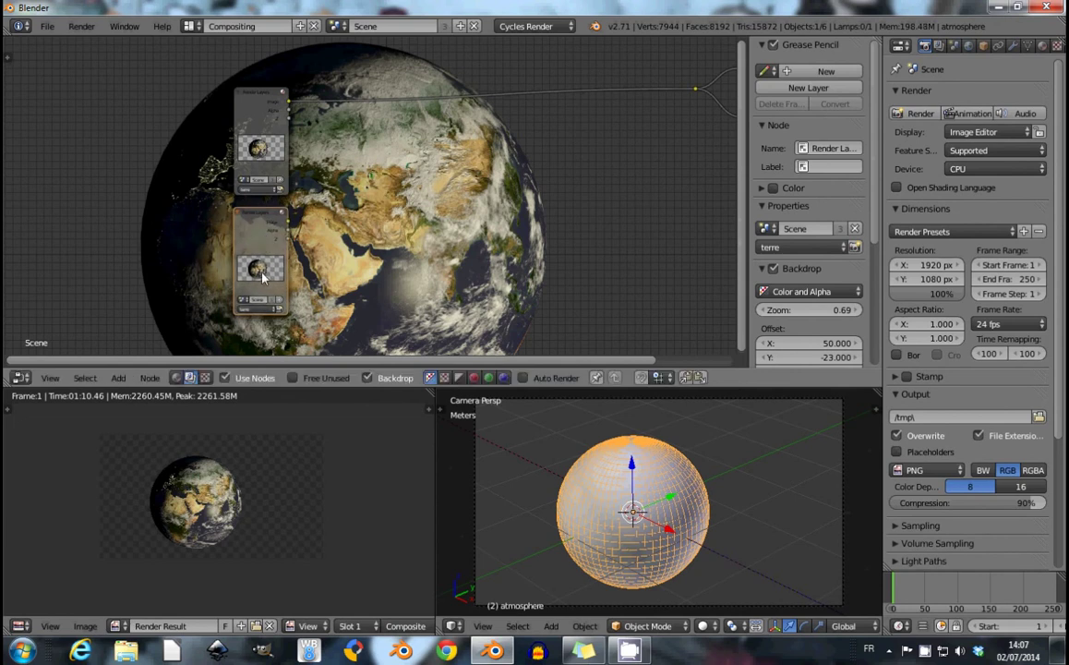
{"action": "left_click", "coordinate": [262, 277]}
{"action": "left_click", "coordinate": [247, 308]}
{"action": "left_click", "coordinate": [258, 288]}
{"action": "scroll", "coordinate": [383, 180], "scroll_direction": "down", "scroll_amount": 2}
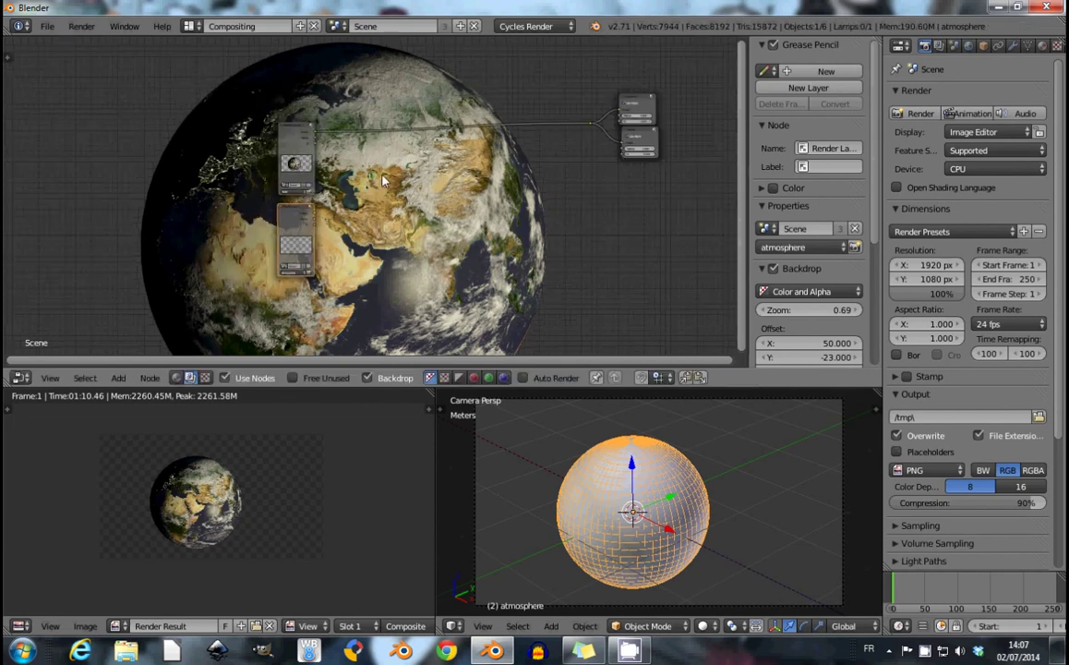
{"action": "middle_click_drag", "start_coordinate": [383, 180], "coordinate": [386, 296]}
Add an Image input node loaded with the ESO Milky Way picture from textures\Space.
{"action": "key", "text": "shift+a"}
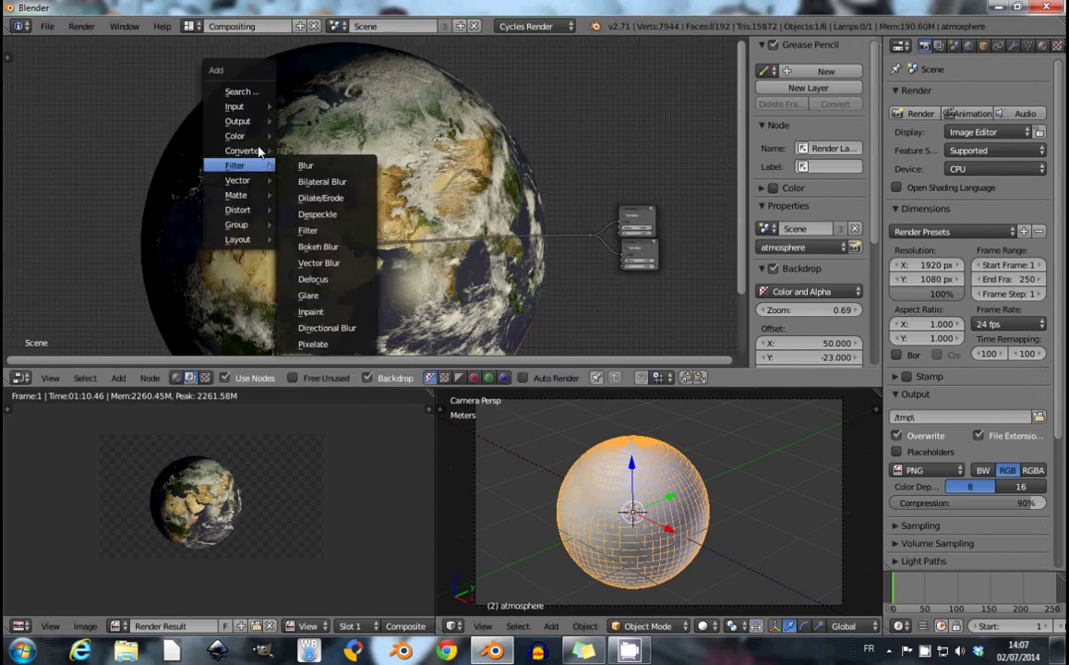
{"action": "left_click", "coordinate": [273, 111]}
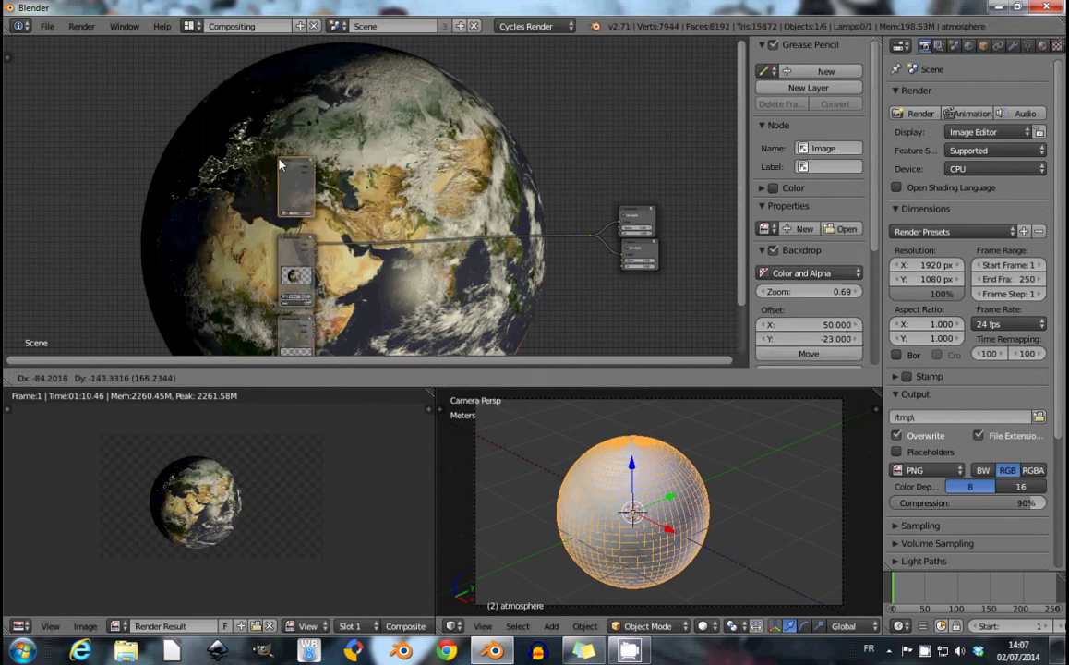
{"action": "left_click", "coordinate": [277, 168]}
{"action": "left_click", "coordinate": [289, 201]}
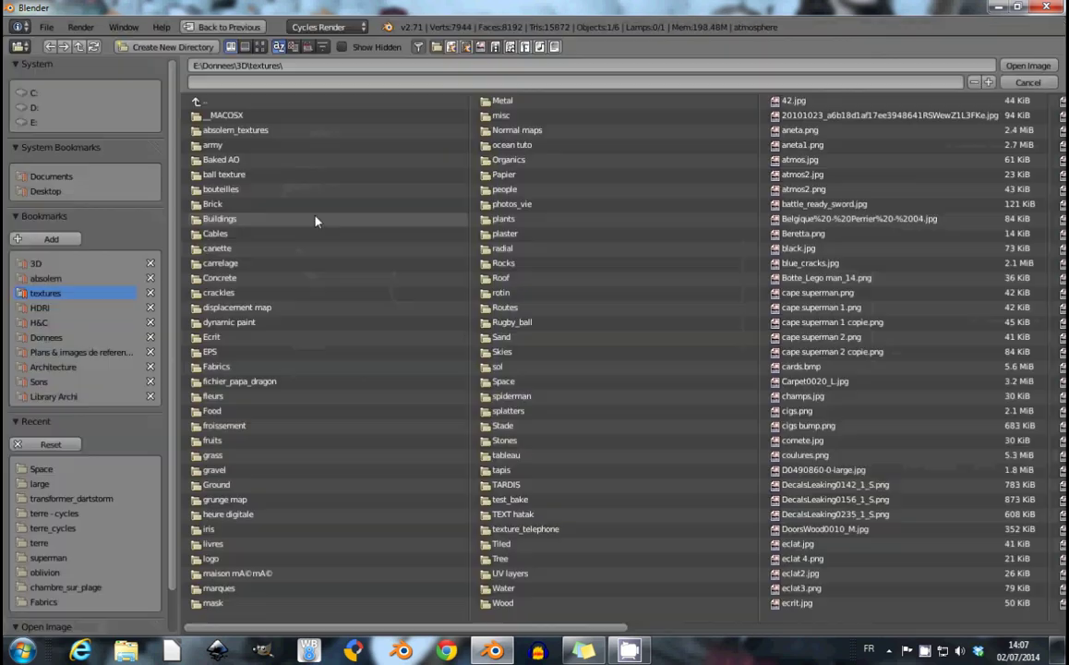
{"action": "left_click", "coordinate": [41, 469]}
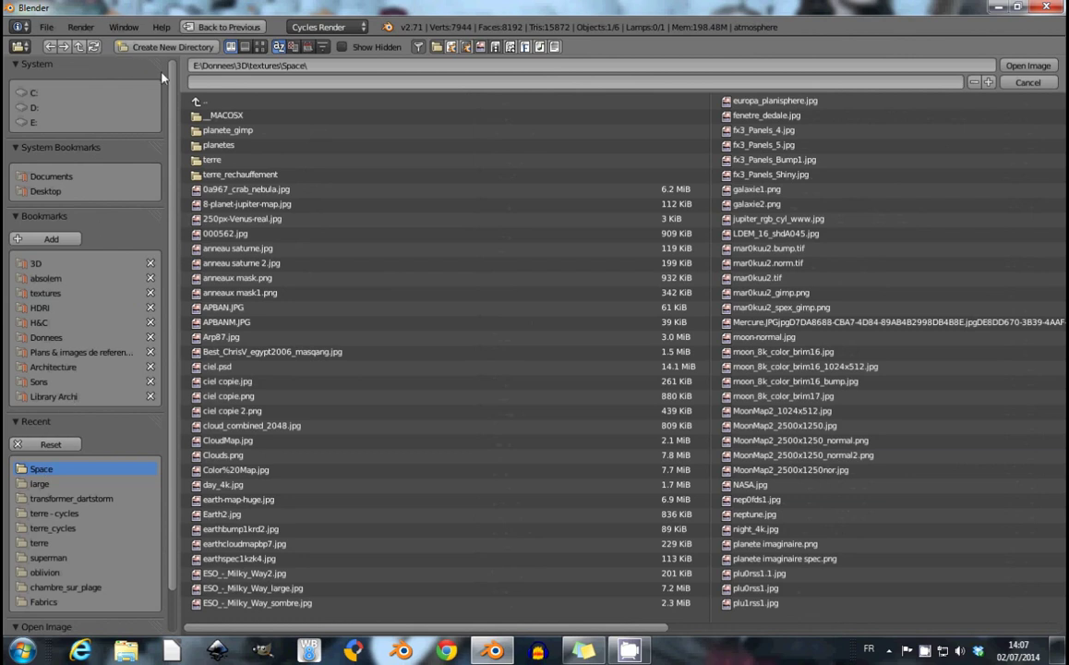
{"action": "left_click", "coordinate": [260, 46]}
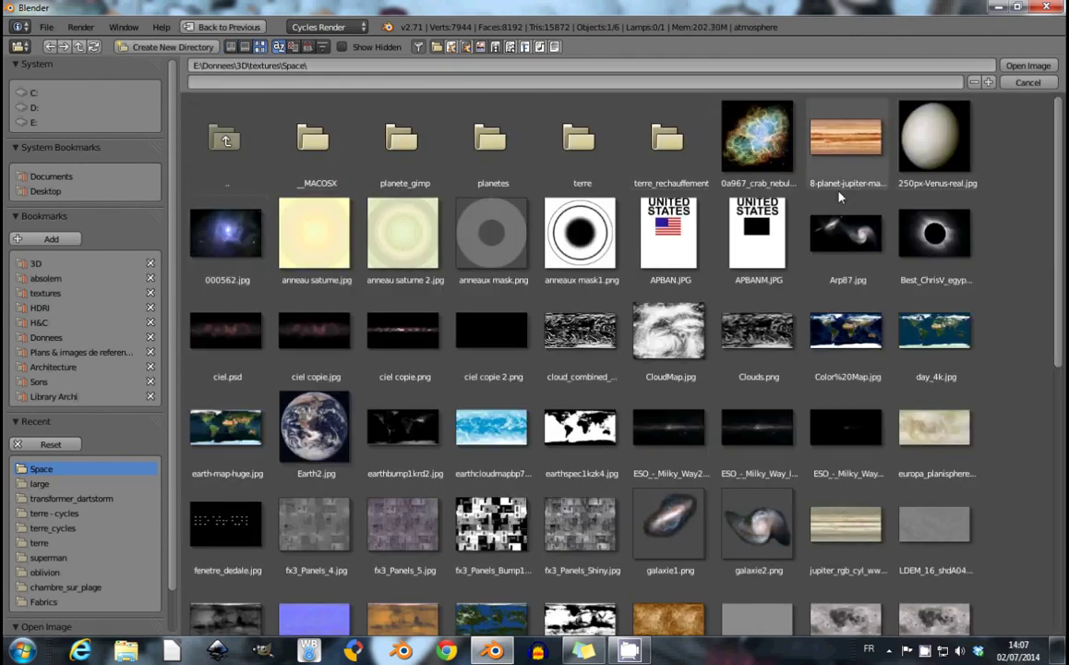
{"action": "left_click", "coordinate": [322, 46]}
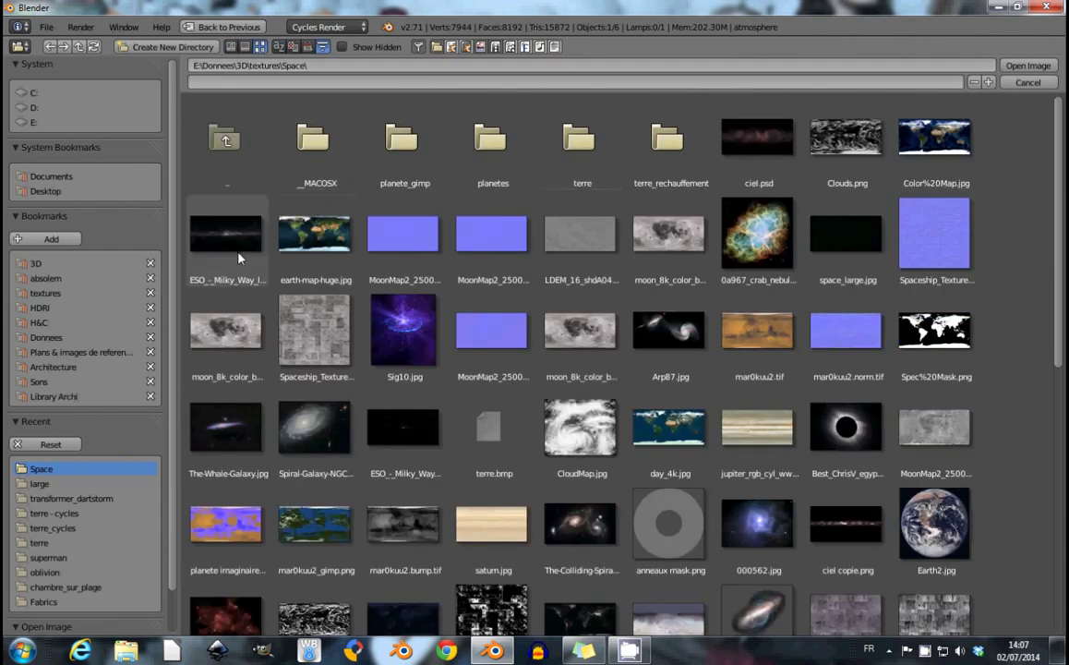
{"action": "left_click", "coordinate": [238, 260]}
{"action": "left_click", "coordinate": [1027, 65]}
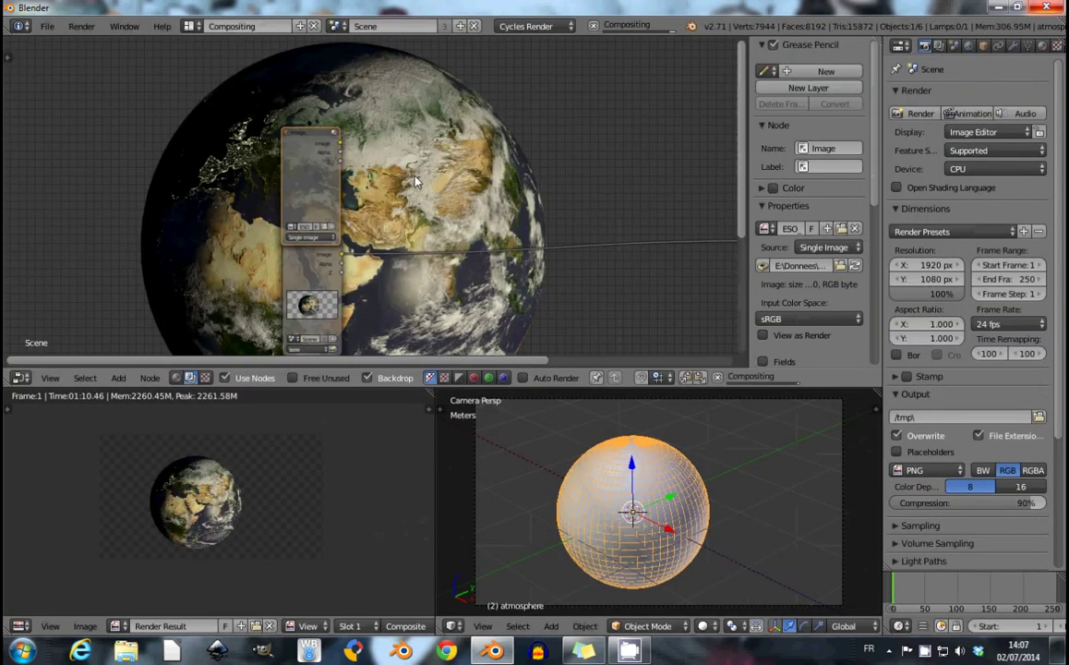
{"action": "scroll", "coordinate": [400, 166], "scroll_direction": "down", "scroll_amount": 3}
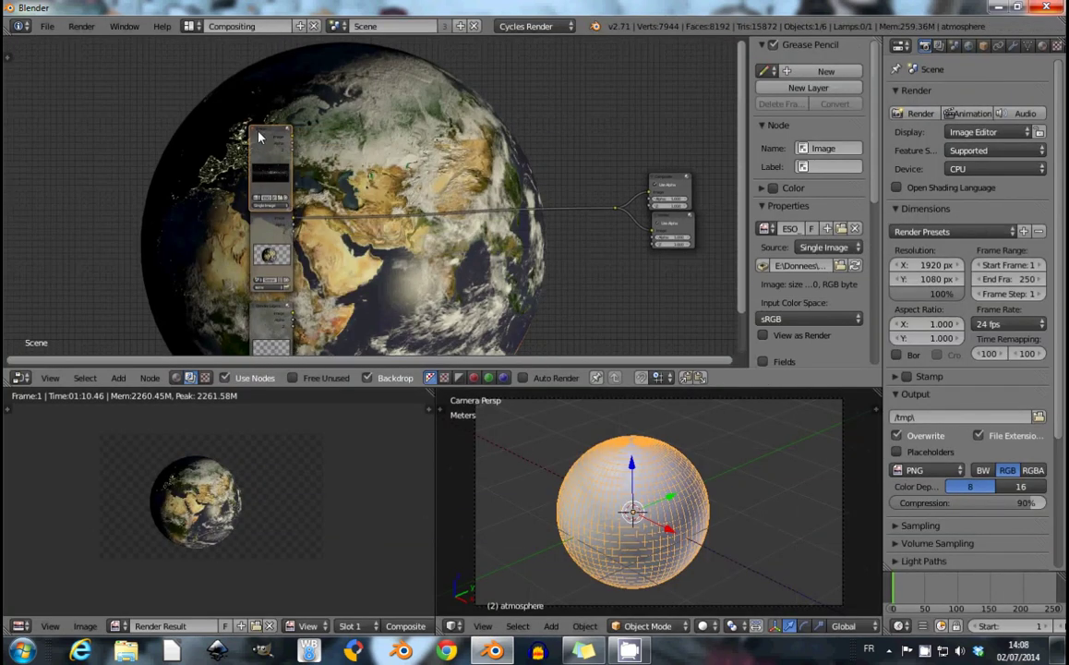
Add a Distort > Scale node and connect the starfield Image output to it.
{"action": "left_click_drag", "start_coordinate": [260, 136], "coordinate": [265, 118]}
{"action": "key", "text": "shift+a"}
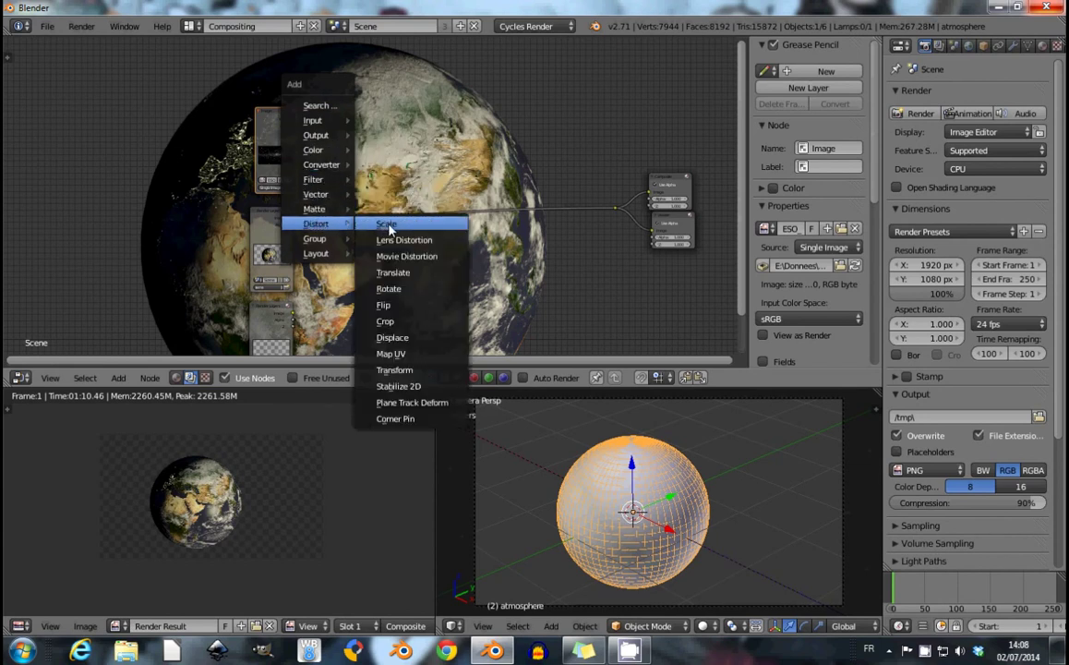
{"action": "left_click", "coordinate": [389, 230]}
{"action": "left_click", "coordinate": [284, 116]}
{"action": "scroll", "coordinate": [284, 115], "scroll_direction": "up", "scroll_amount": 2}
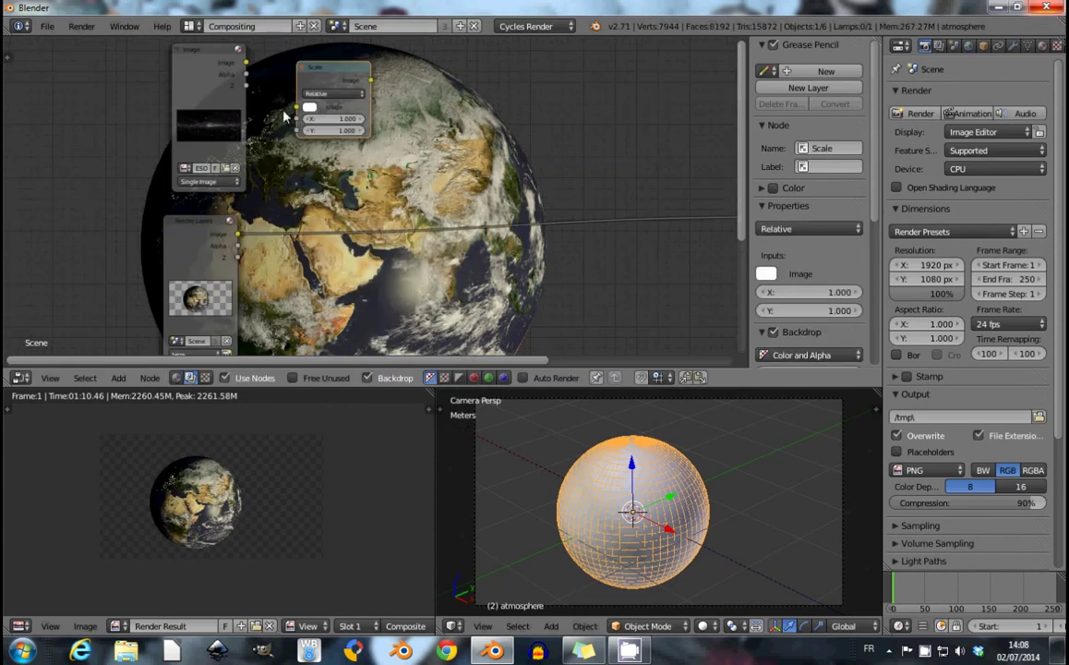
{"action": "left_click_drag", "start_coordinate": [247, 63], "coordinate": [298, 107]}
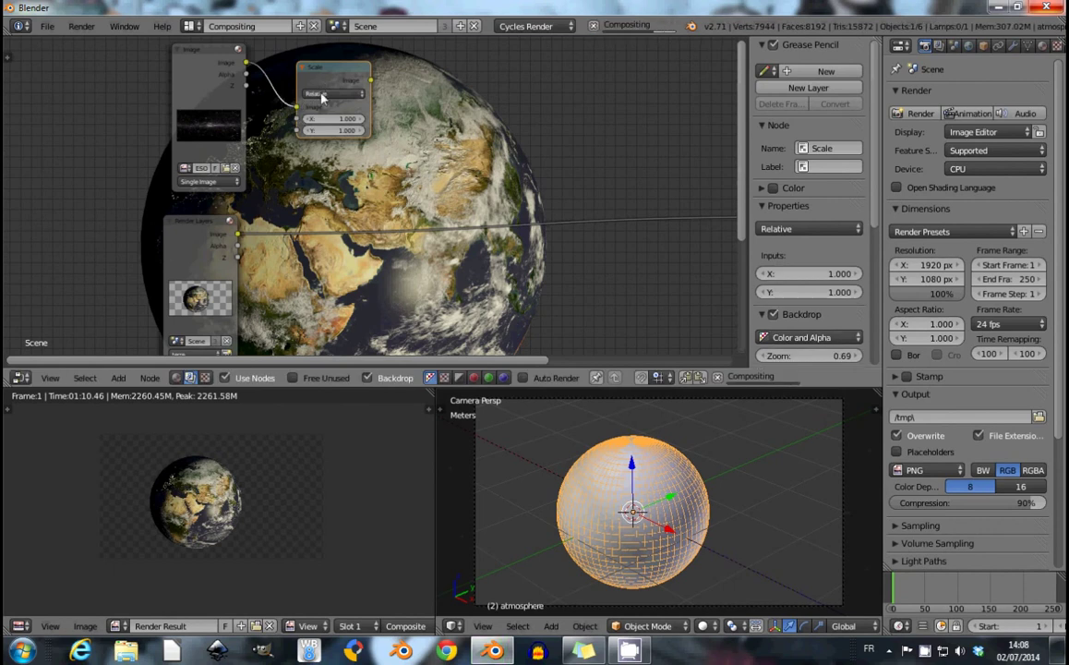
{"action": "left_click", "coordinate": [330, 93]}
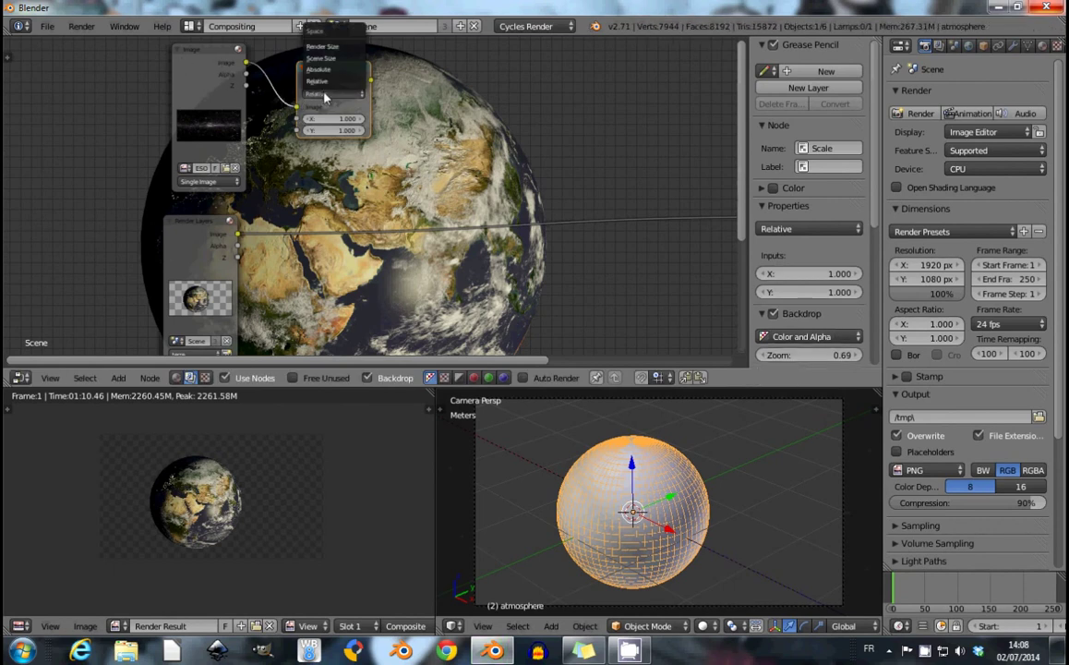
Set the Scale node to render size and add an Alpha Over node.
{"action": "left_click", "coordinate": [335, 52]}
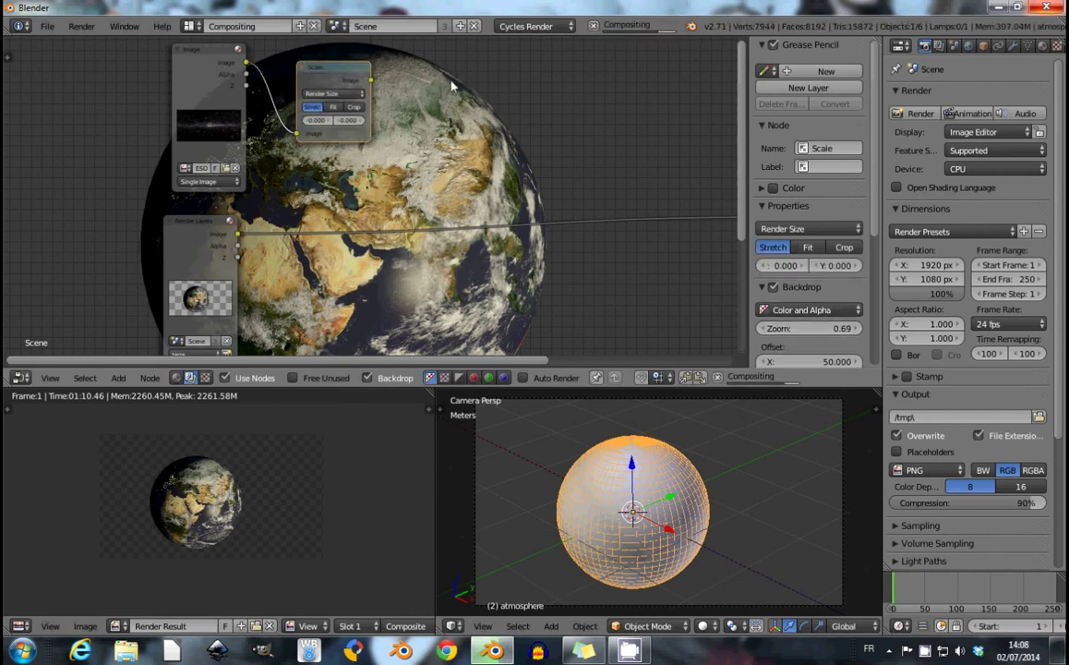
{"action": "scroll", "coordinate": [305, 139], "scroll_direction": "down", "scroll_amount": 3}
{"action": "key", "text": "shift+a"}
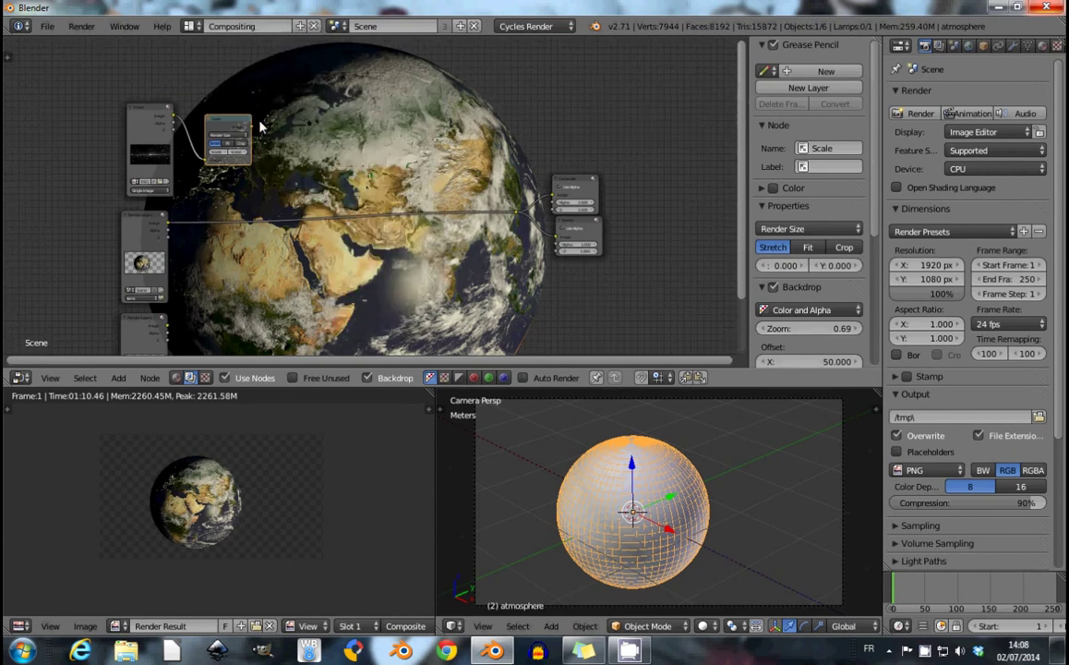
{"action": "key", "text": "shift+a"}
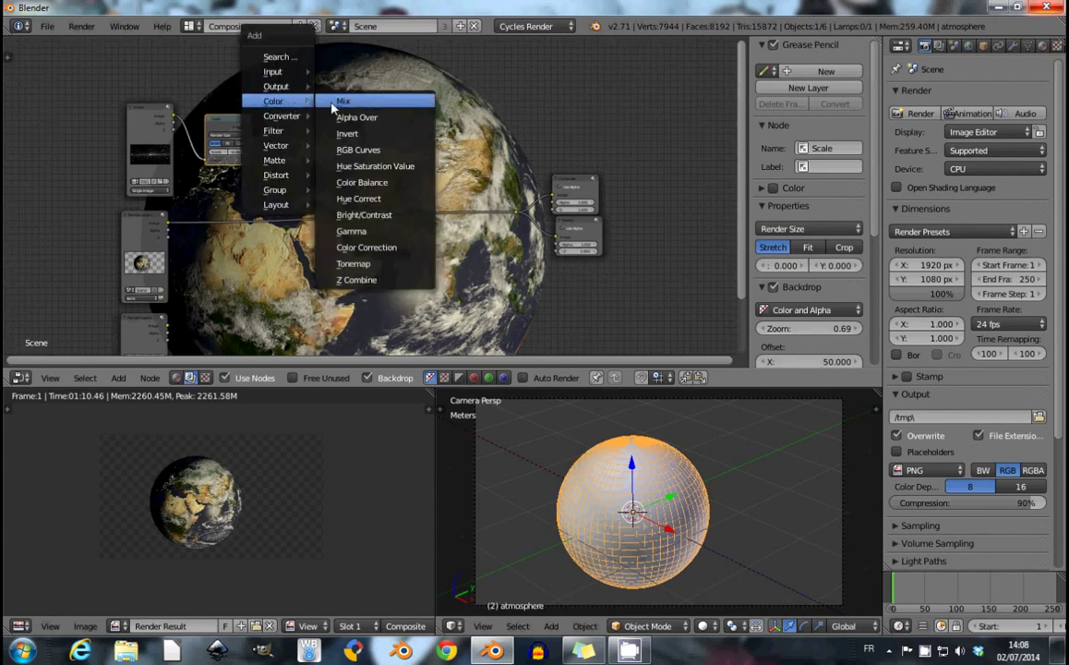
{"action": "left_click", "coordinate": [346, 116]}
{"action": "left_click", "coordinate": [308, 131]}
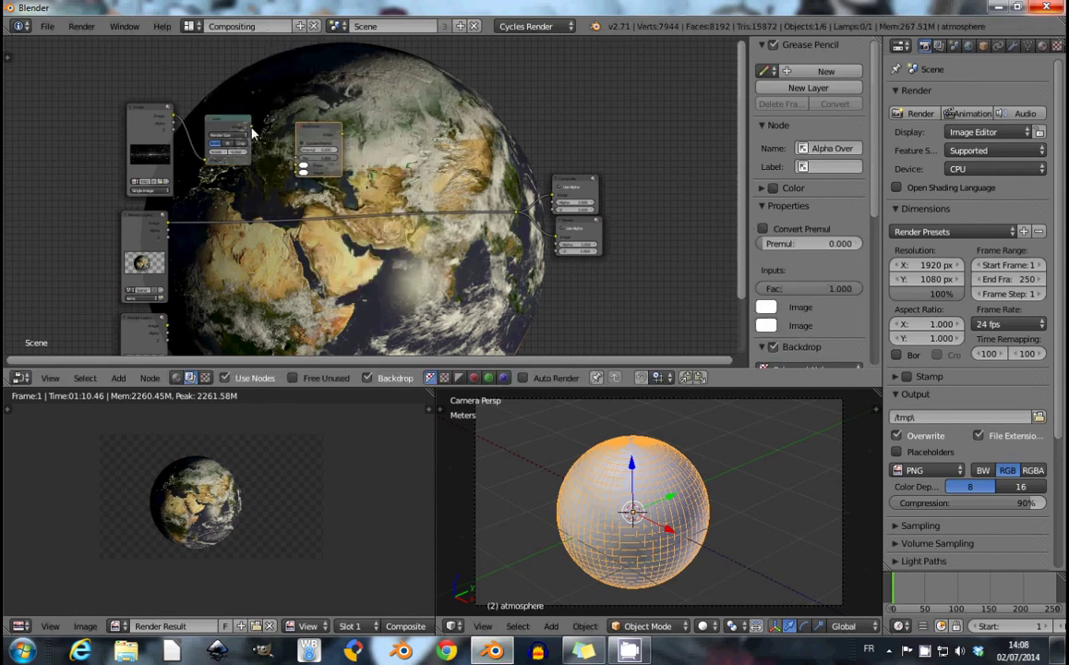
Wire the scaled starfield and terre render into Alpha Over, and Alpha Over into Composite/Viewer.
{"action": "left_click_drag", "start_coordinate": [251, 132], "coordinate": [305, 161]}
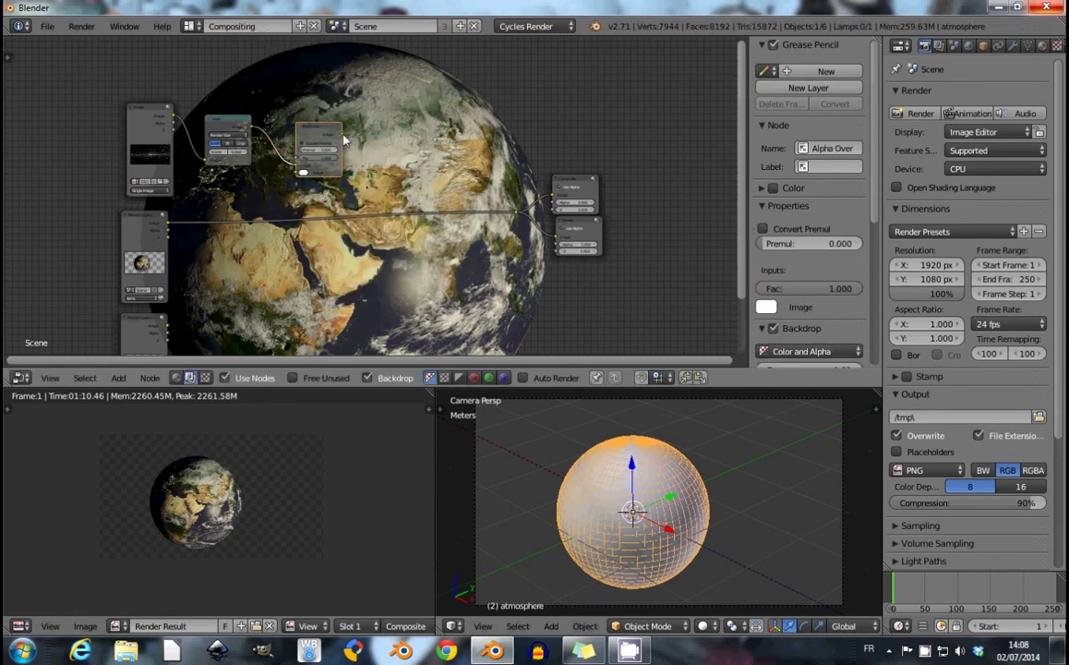
{"action": "left_click_drag", "start_coordinate": [340, 128], "coordinate": [515, 213]}
{"action": "scroll", "coordinate": [348, 212], "scroll_direction": "up", "scroll_amount": 1}
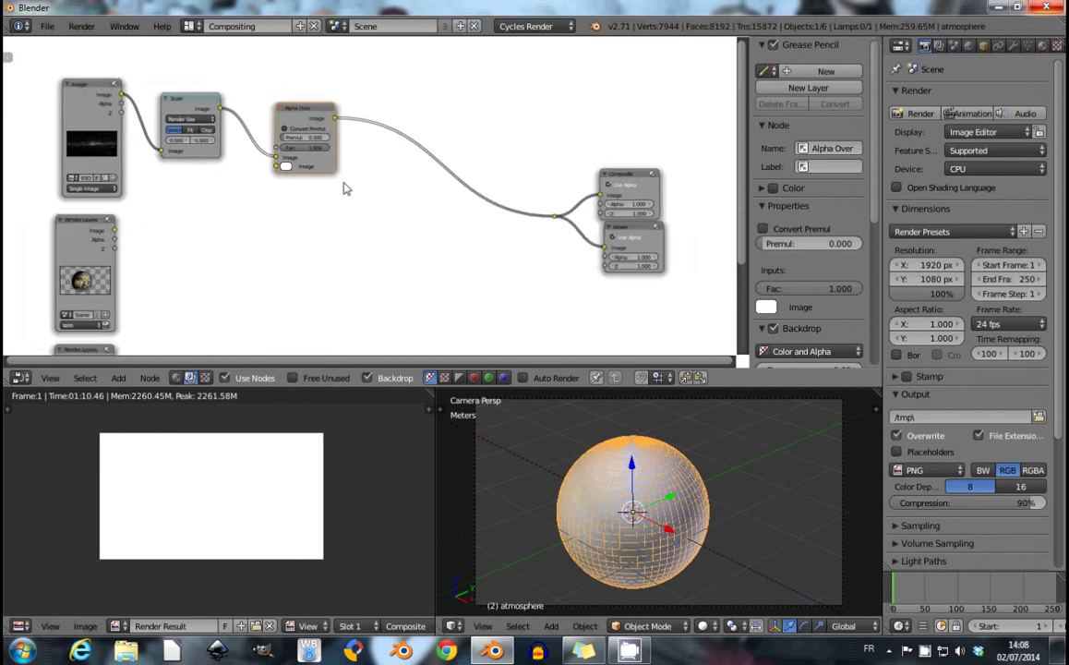
{"action": "left_click_drag", "start_coordinate": [114, 231], "coordinate": [278, 164]}
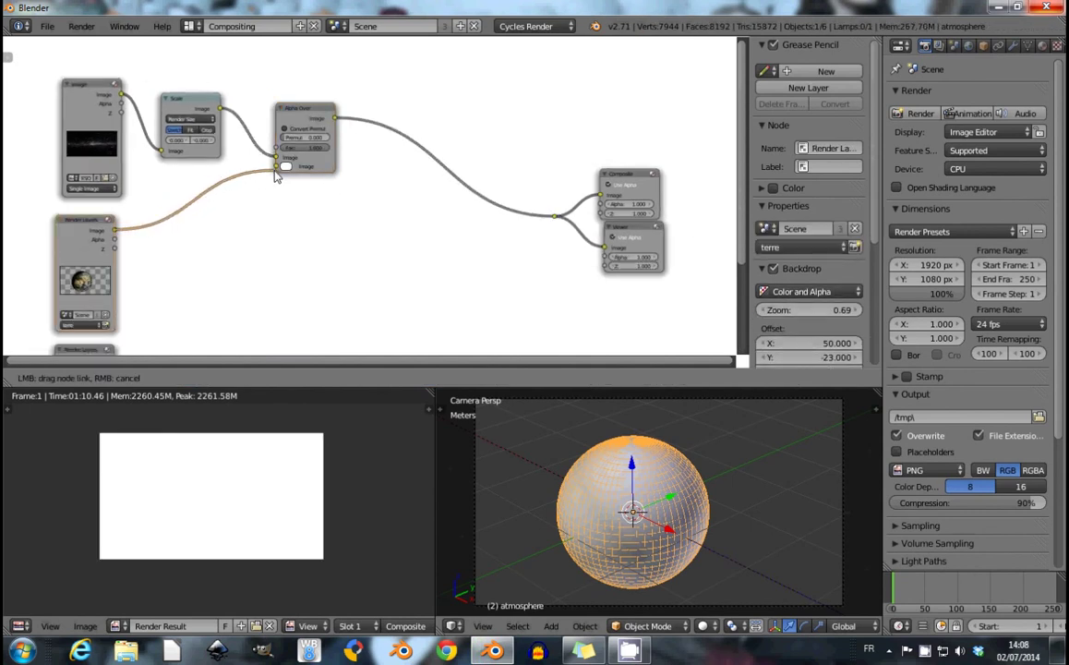
{"action": "scroll", "coordinate": [272, 201], "scroll_direction": "down", "scroll_amount": 2}
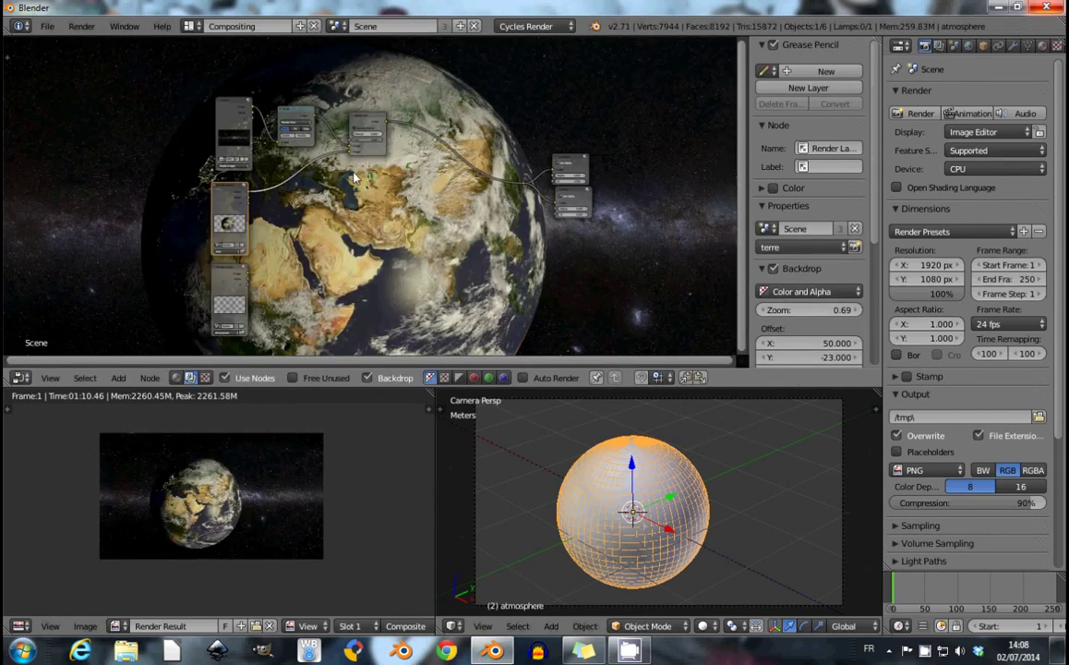
{"action": "scroll", "coordinate": [340, 171], "scroll_direction": "up", "scroll_amount": 1}
{"action": "scroll", "coordinate": [238, 208], "scroll_direction": "up", "scroll_amount": 1}
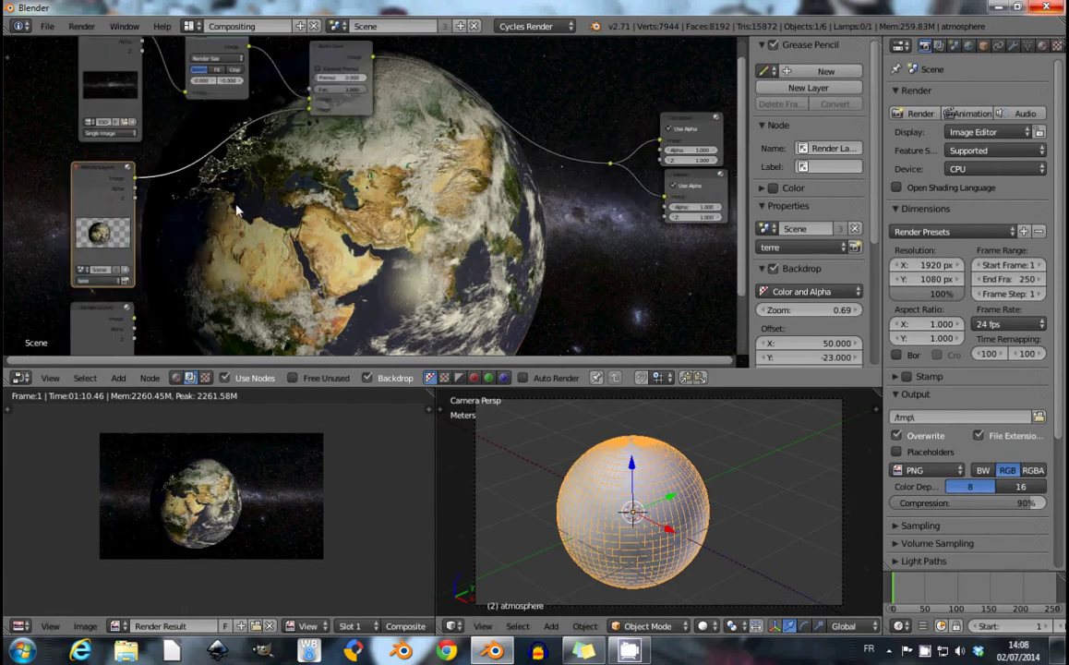
{"action": "scroll", "coordinate": [240, 205], "scroll_direction": "up", "scroll_amount": 1}
{"action": "scroll", "coordinate": [242, 203], "scroll_direction": "up", "scroll_amount": 1}
Insert a Sharpen filter with Fac 0.050 on the terre render layer link.
{"action": "key", "text": "shift+a"}
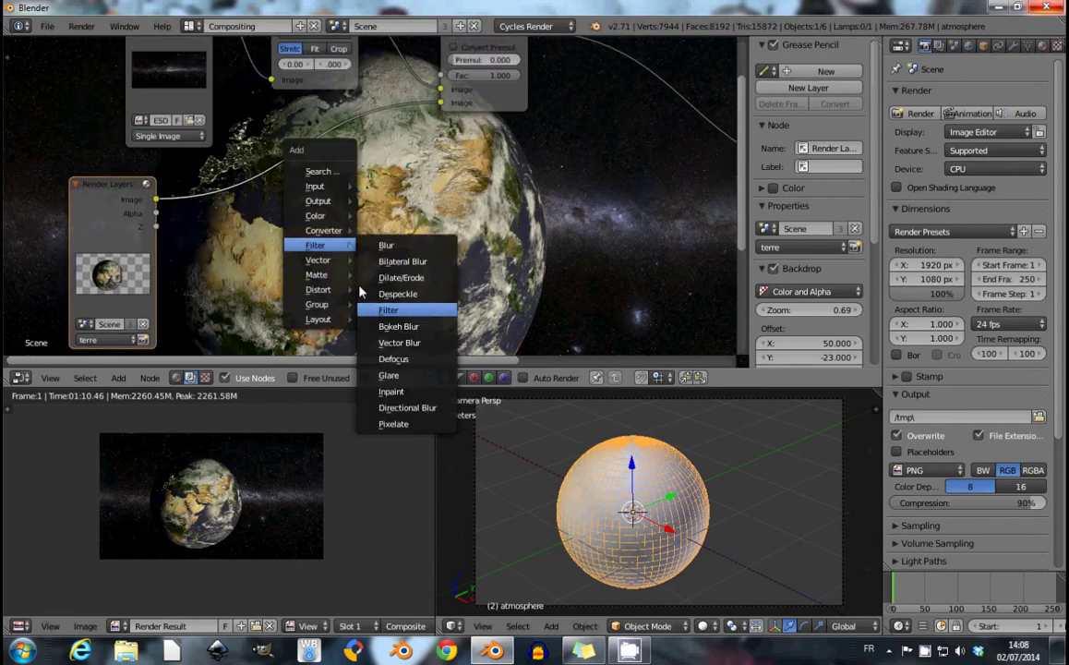
{"action": "left_click", "coordinate": [388, 311]}
{"action": "left_click", "coordinate": [249, 210]}
{"action": "left_click", "coordinate": [248, 203]}
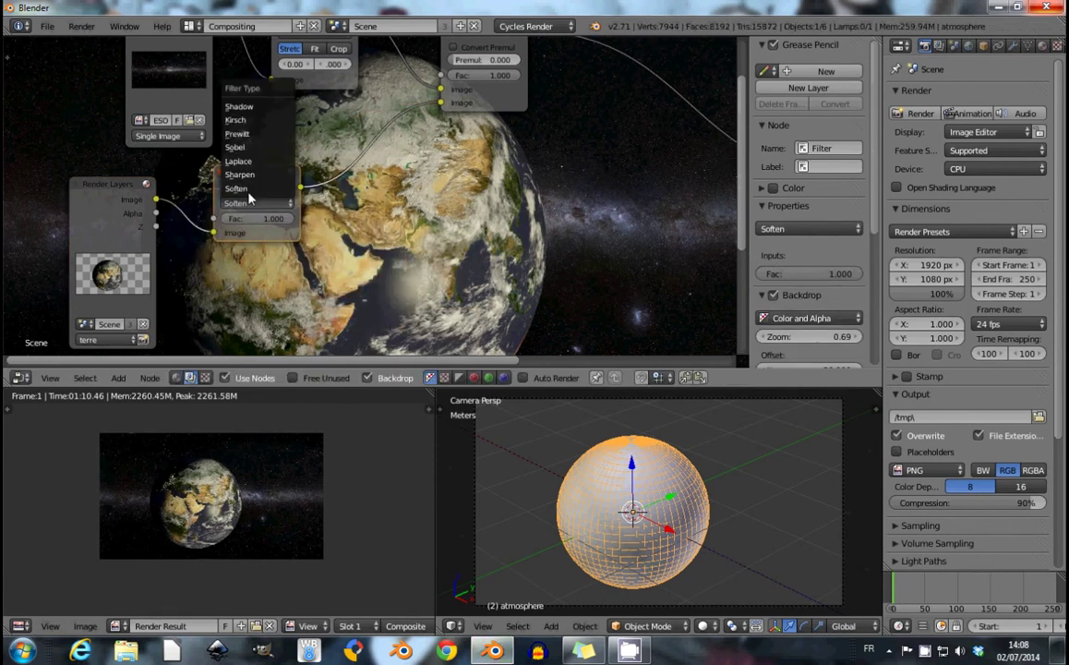
{"action": "left_click", "coordinate": [239, 192]}
{"action": "left_click", "coordinate": [286, 219]}
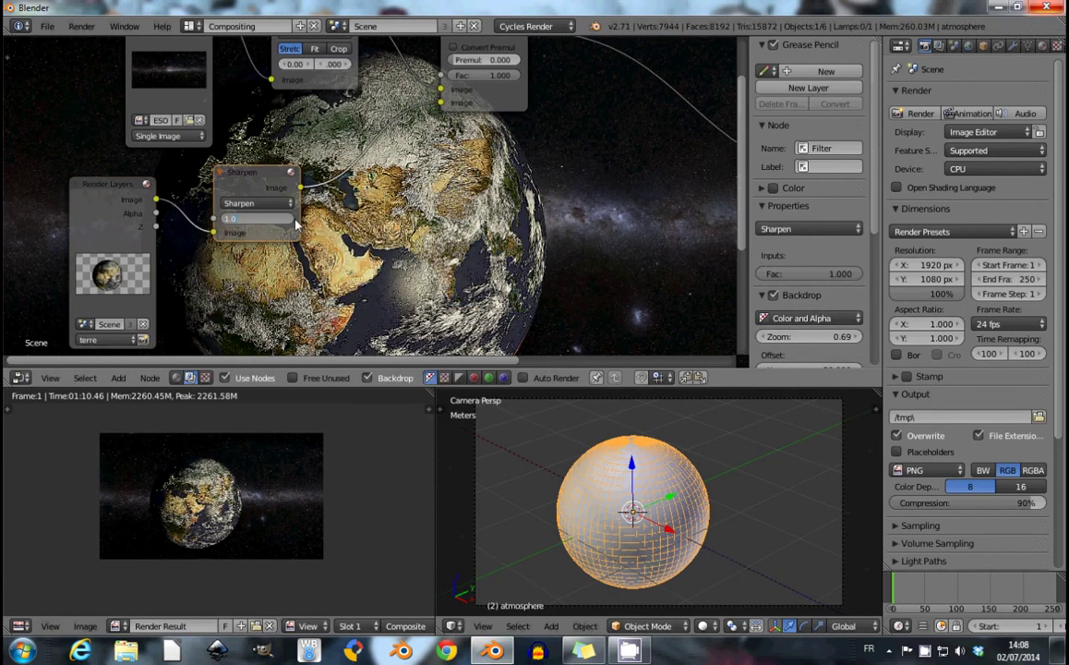
{"action": "type", "text": "0.1"}
{"action": "key", "text": "Return"}
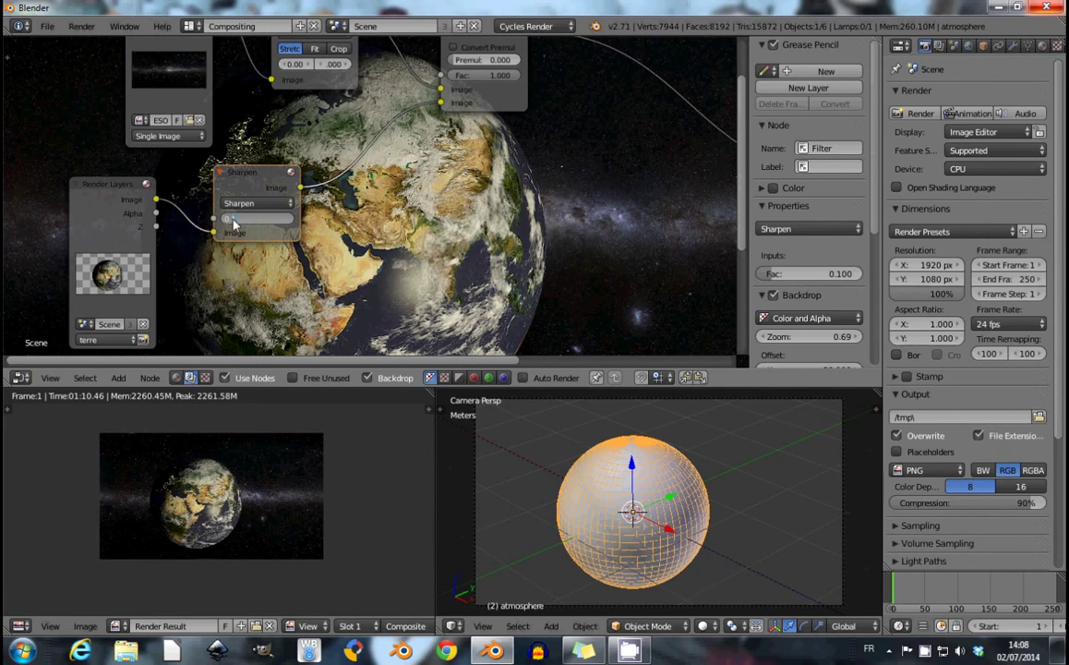
{"action": "type", "text": "0.05"}
{"action": "key", "text": "Return"}
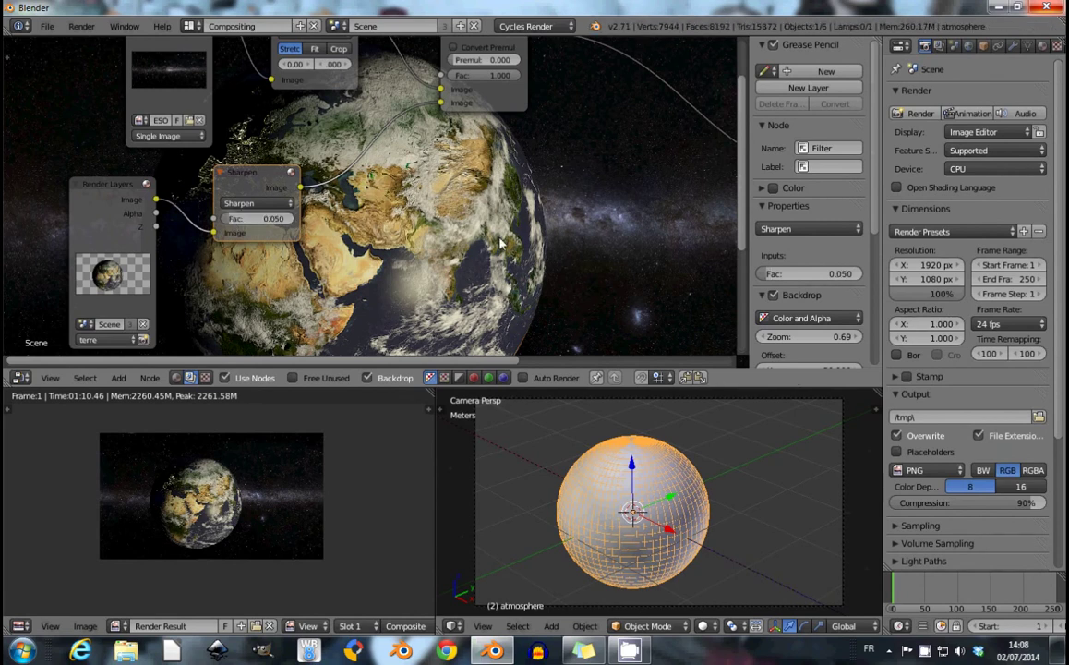
Place a second Alpha Over node and connect the atmosphere render layer to it.
{"action": "middle_click_drag", "start_coordinate": [464, 242], "coordinate": [388, 242]}
{"action": "scroll", "coordinate": [374, 203], "scroll_direction": "down", "scroll_amount": 1}
{"action": "scroll", "coordinate": [365, 167], "scroll_direction": "down", "scroll_amount": 1}
{"action": "scroll", "coordinate": [360, 138], "scroll_direction": "down", "scroll_amount": 1}
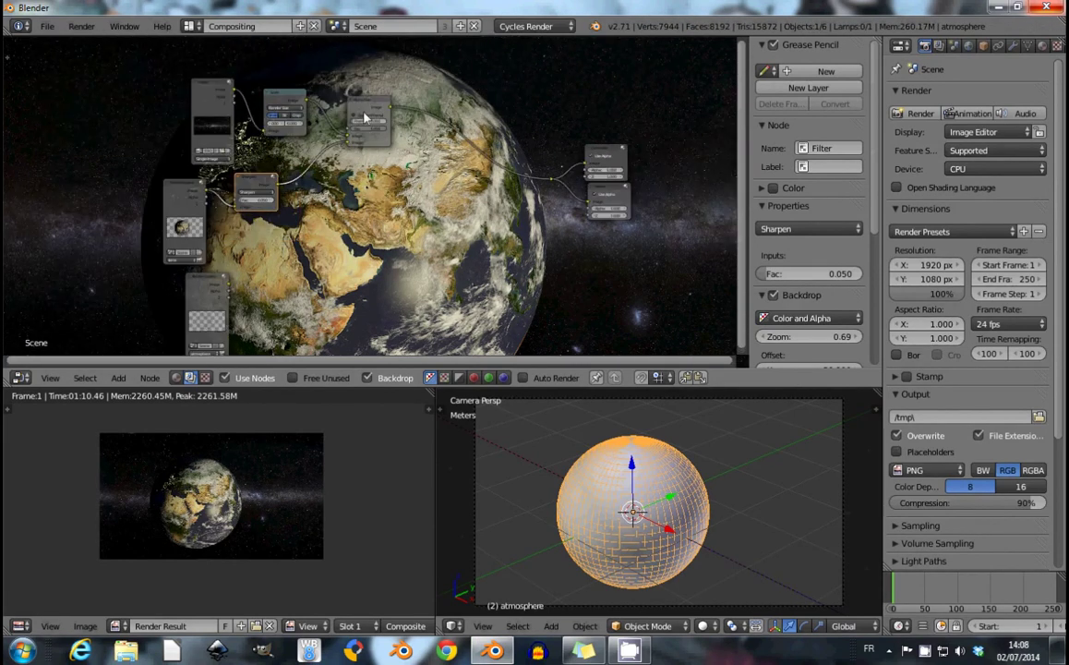
{"action": "left_click", "coordinate": [364, 111]}
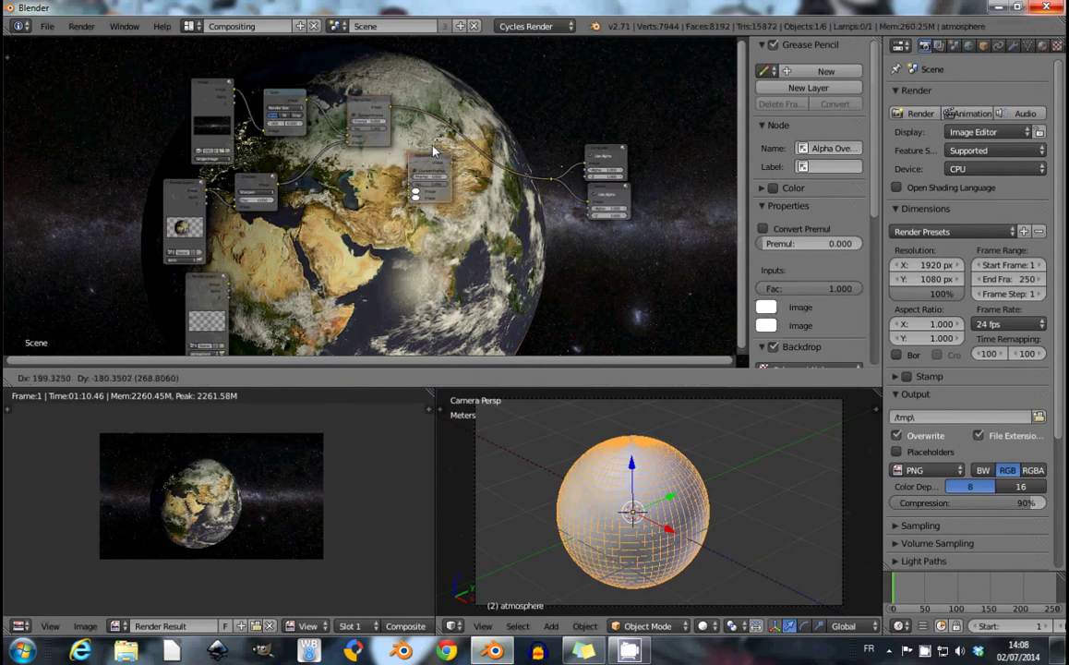
{"action": "left_click_drag", "start_coordinate": [365, 111], "coordinate": [444, 143]}
{"action": "left_click_drag", "start_coordinate": [228, 282], "coordinate": [424, 168]}
{"action": "scroll", "coordinate": [369, 184], "scroll_direction": "down", "scroll_amount": 2}
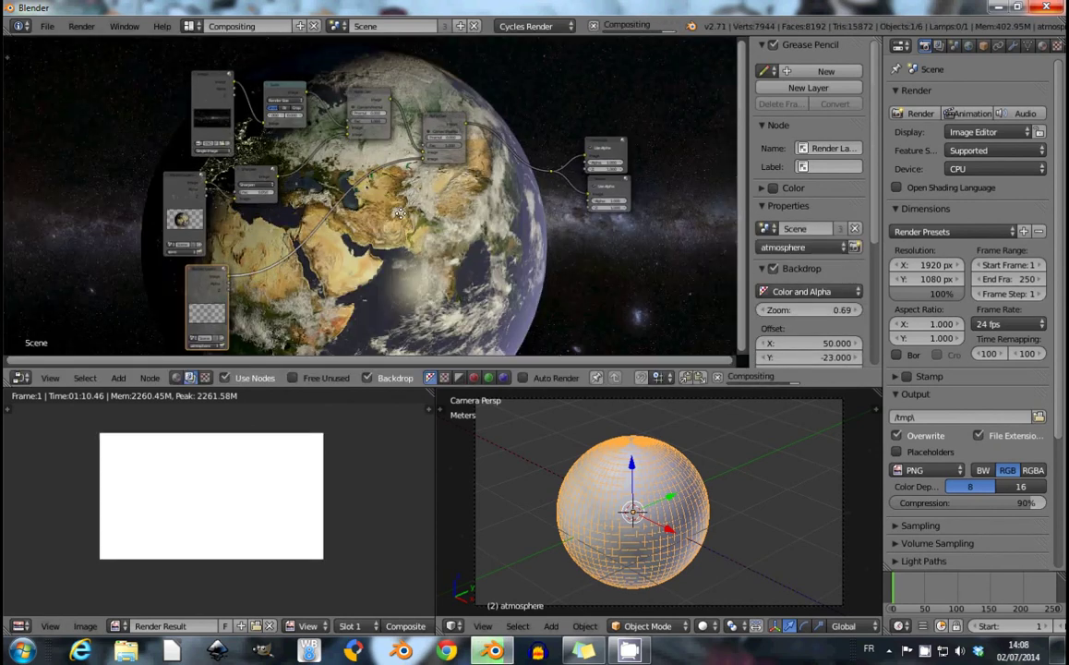
{"action": "scroll", "coordinate": [314, 216], "scroll_direction": "up", "scroll_amount": 3}
Add a Blur node after the atmosphere layer: Fast Gaussian, Relative, X and Y 0.300%.
{"action": "scroll", "coordinate": [314, 216], "scroll_direction": "up", "scroll_amount": 2}
{"action": "key", "text": "shift+a"}
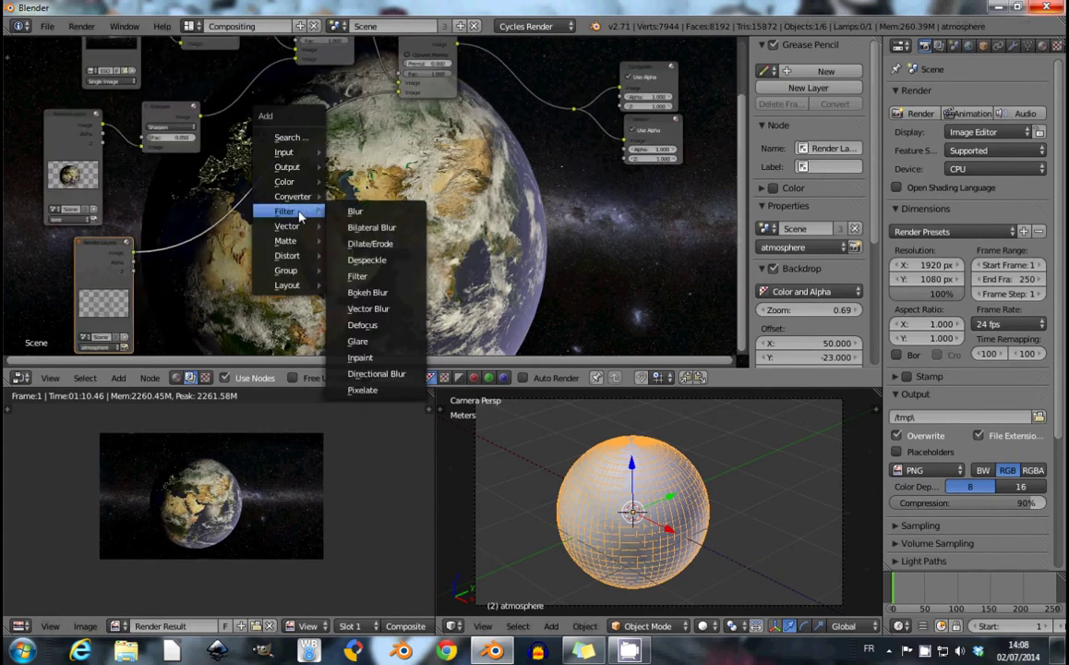
{"action": "left_click", "coordinate": [357, 213]}
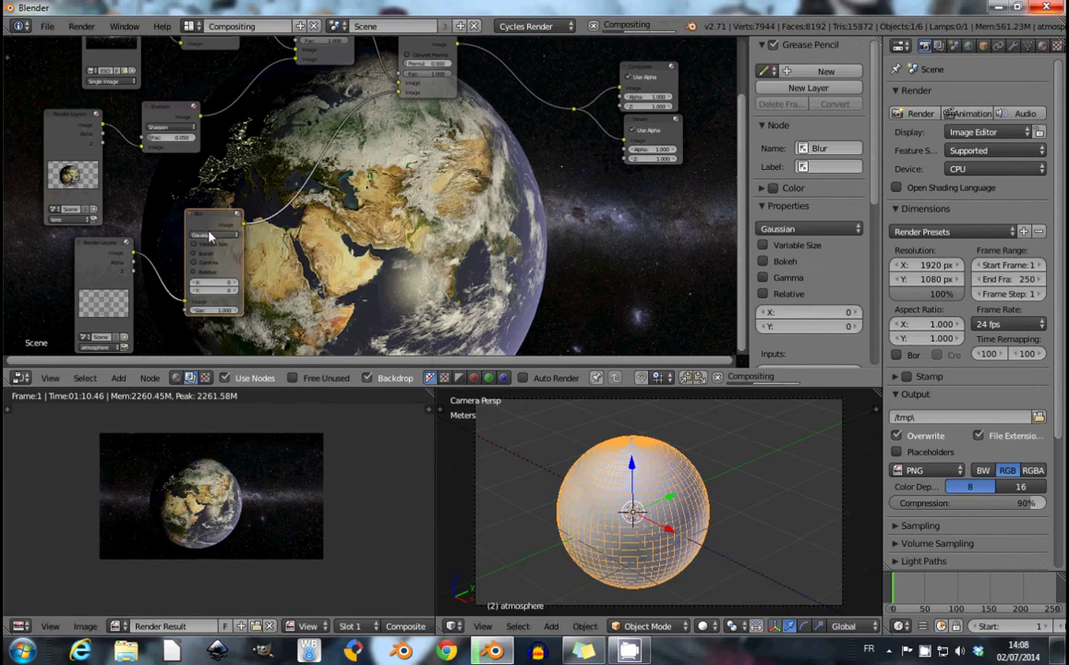
{"action": "left_click", "coordinate": [209, 238]}
{"action": "left_click", "coordinate": [212, 175]}
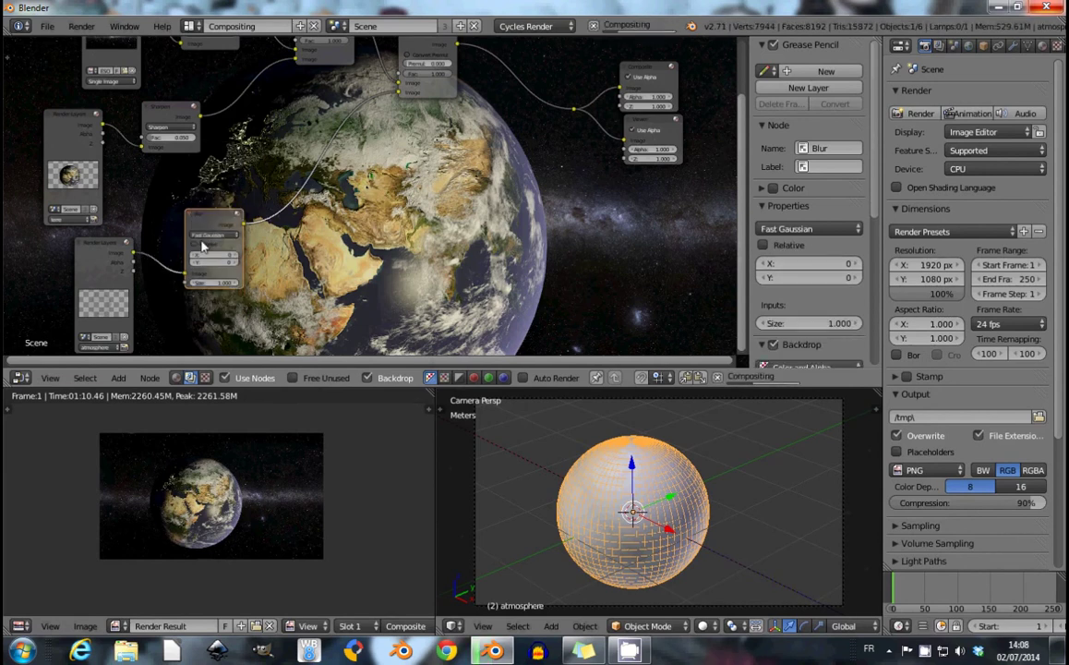
{"action": "left_click", "coordinate": [196, 243]}
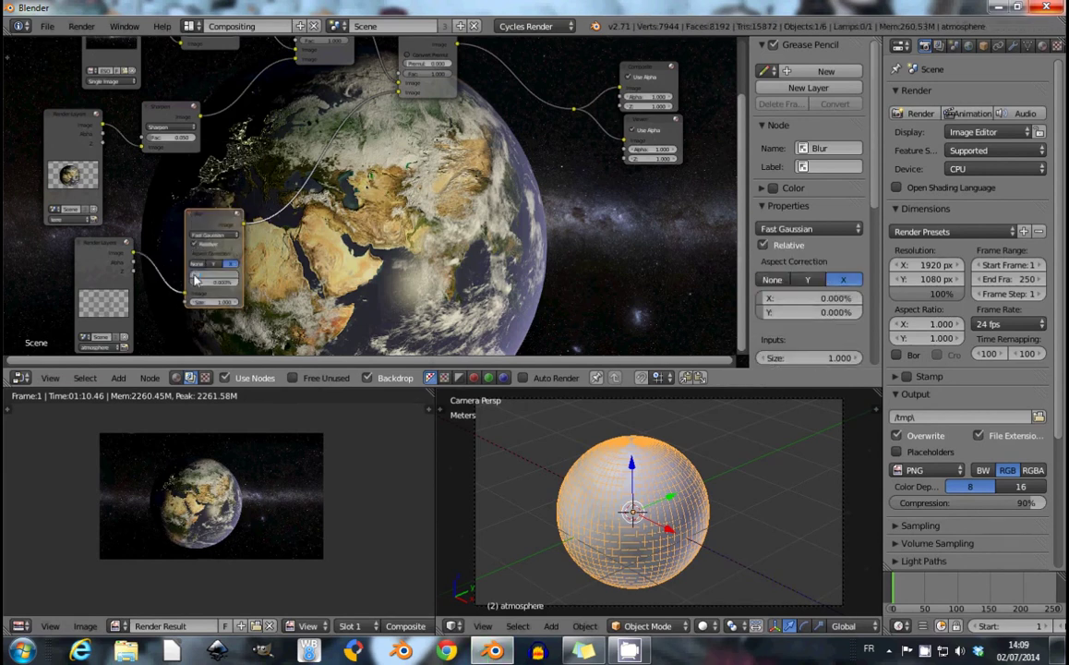
{"action": "left_click_drag", "start_coordinate": [196, 280], "coordinate": [440, 277]}
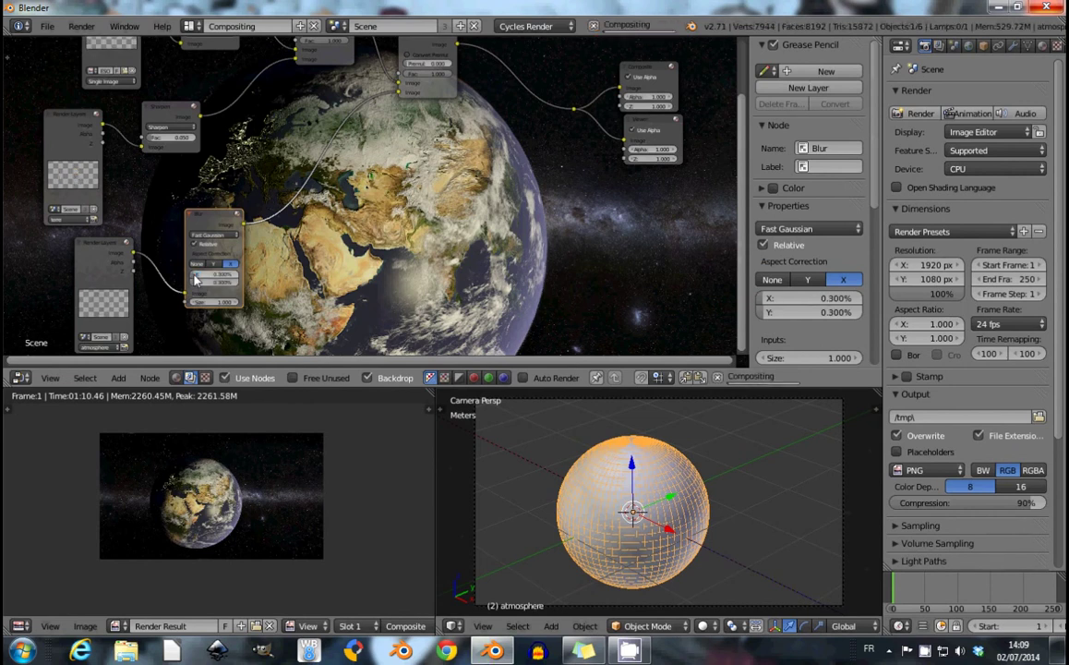
{"action": "middle_click_drag", "start_coordinate": [539, 272], "coordinate": [305, 263]}
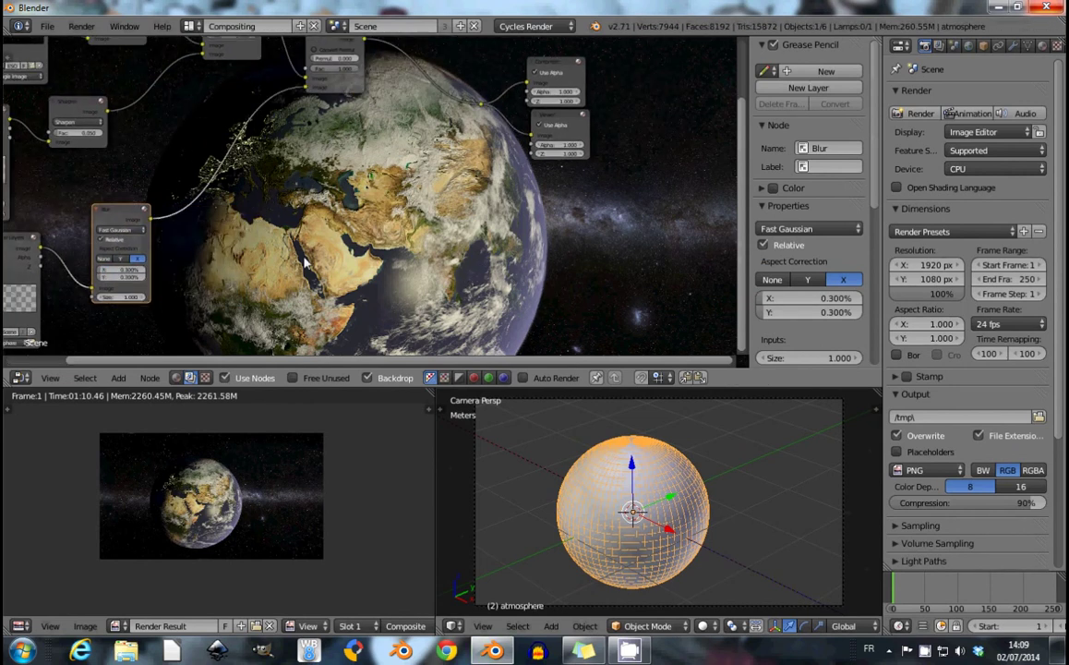
{"action": "scroll", "coordinate": [205, 258], "scroll_direction": "up", "scroll_amount": 1}
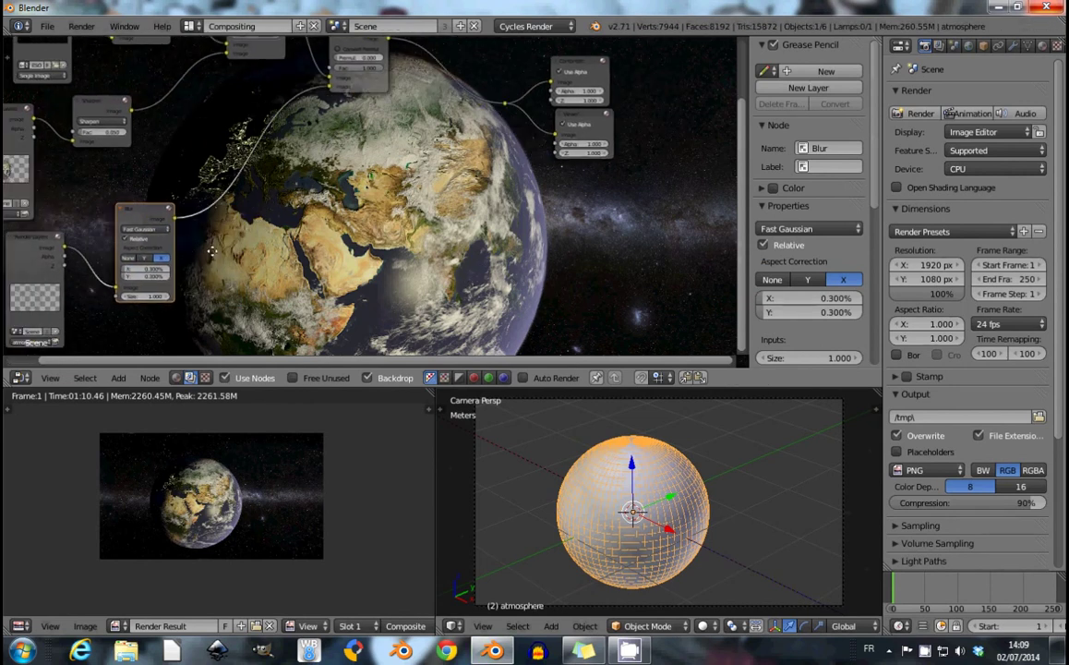
{"action": "scroll", "coordinate": [212, 259], "scroll_direction": "up", "scroll_amount": 1}
Add a Glare node after the blur: Fog Glow, quality High, threshold 0, size 6.
{"action": "key", "text": "shift+a"}
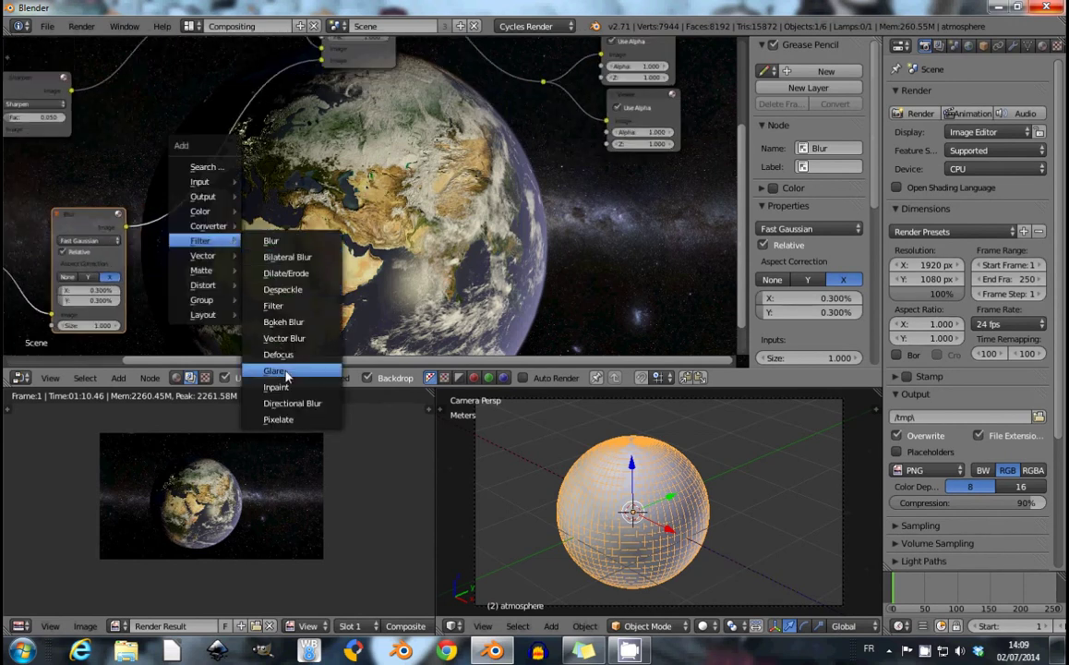
{"action": "left_click", "coordinate": [280, 370]}
{"action": "left_click", "coordinate": [235, 222]}
{"action": "left_click", "coordinate": [233, 164]}
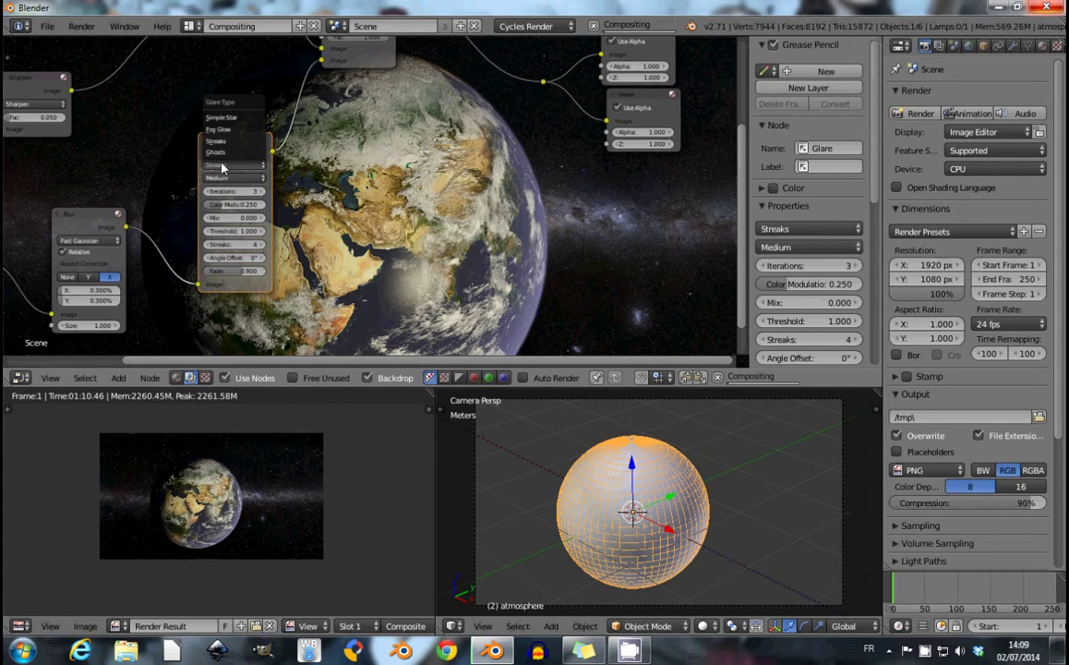
{"action": "left_click", "coordinate": [226, 129]}
{"action": "left_click", "coordinate": [238, 178]}
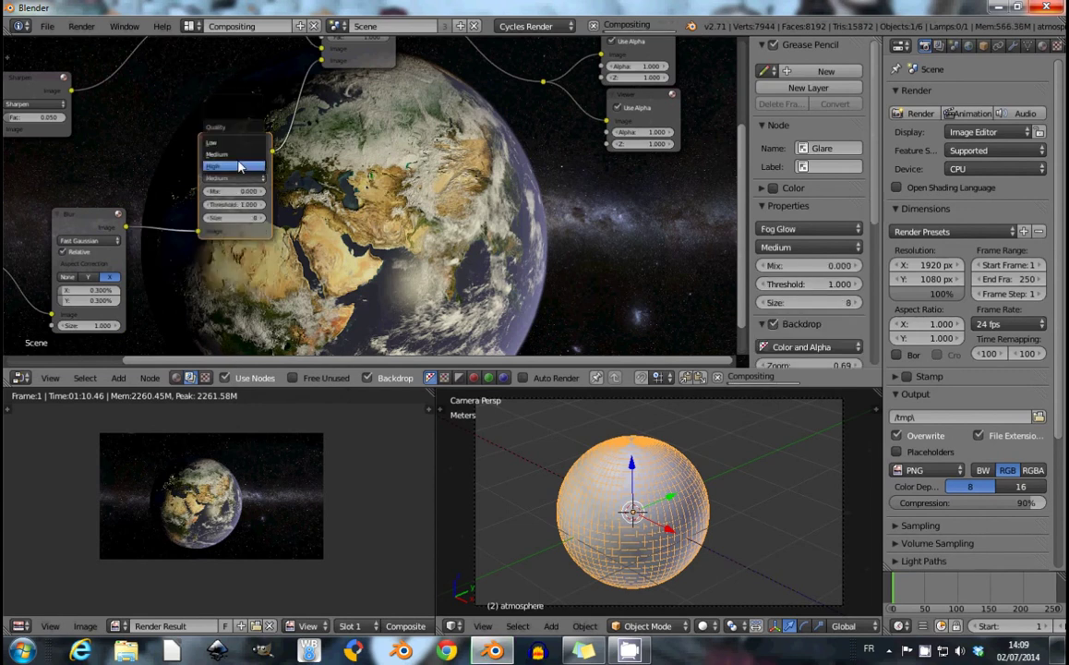
{"action": "left_click", "coordinate": [238, 166]}
{"action": "left_click_drag", "start_coordinate": [238, 205], "coordinate": [226, 205]}
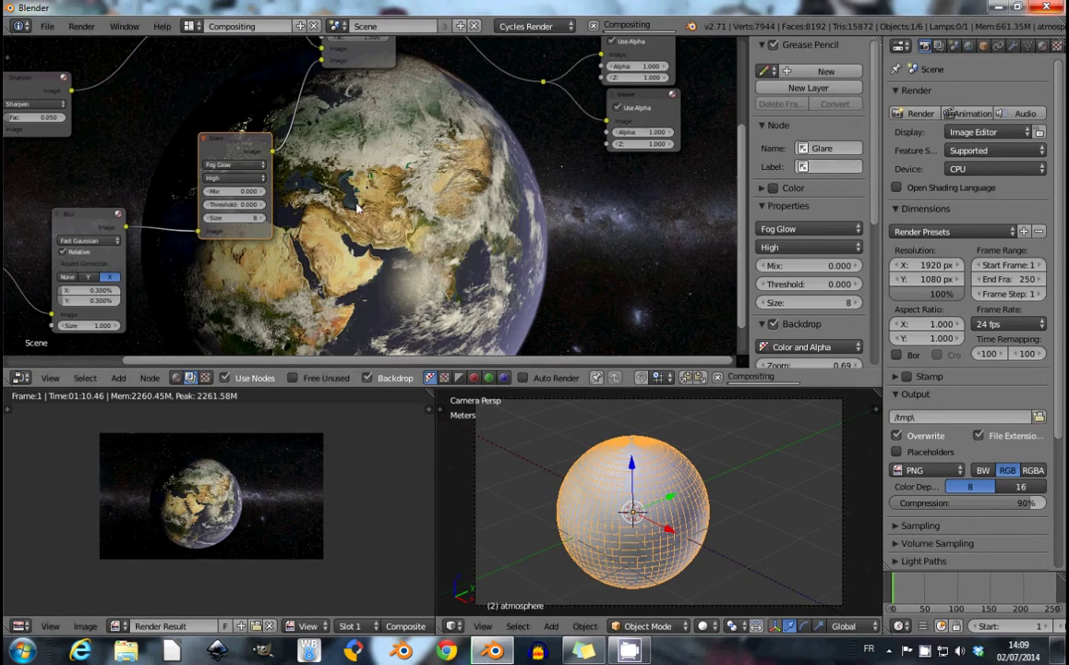
{"action": "type", "text": "6"}
{"action": "key", "text": "Return"}
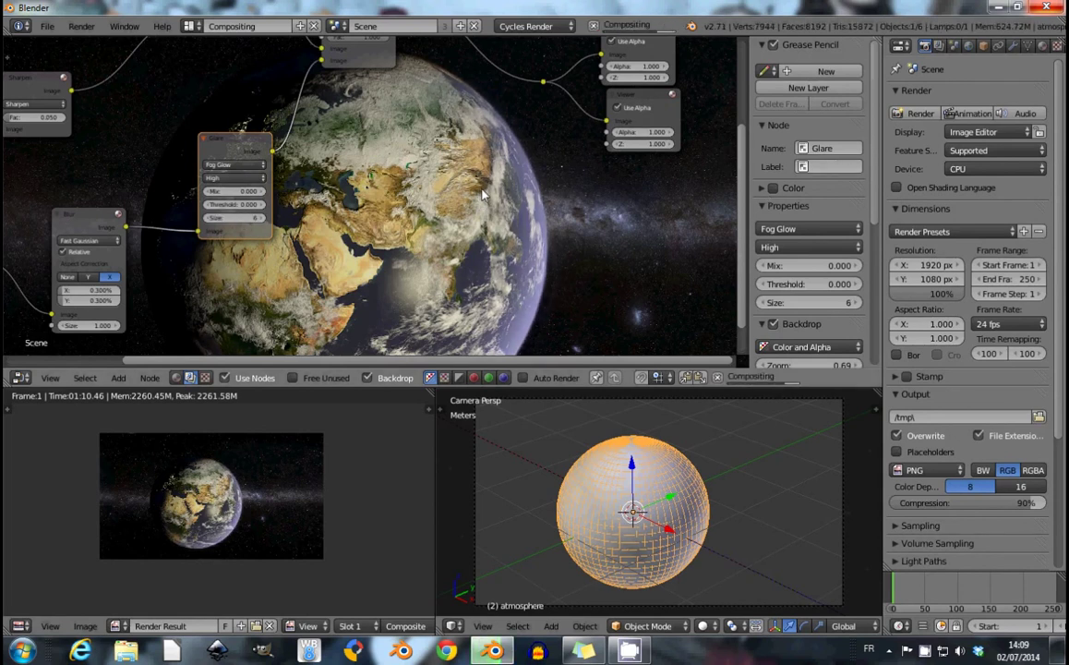
Maximise the Render Result editor to view the finished composite full screen.
{"action": "scroll", "coordinate": [486, 193], "scroll_direction": "down", "scroll_amount": 3}
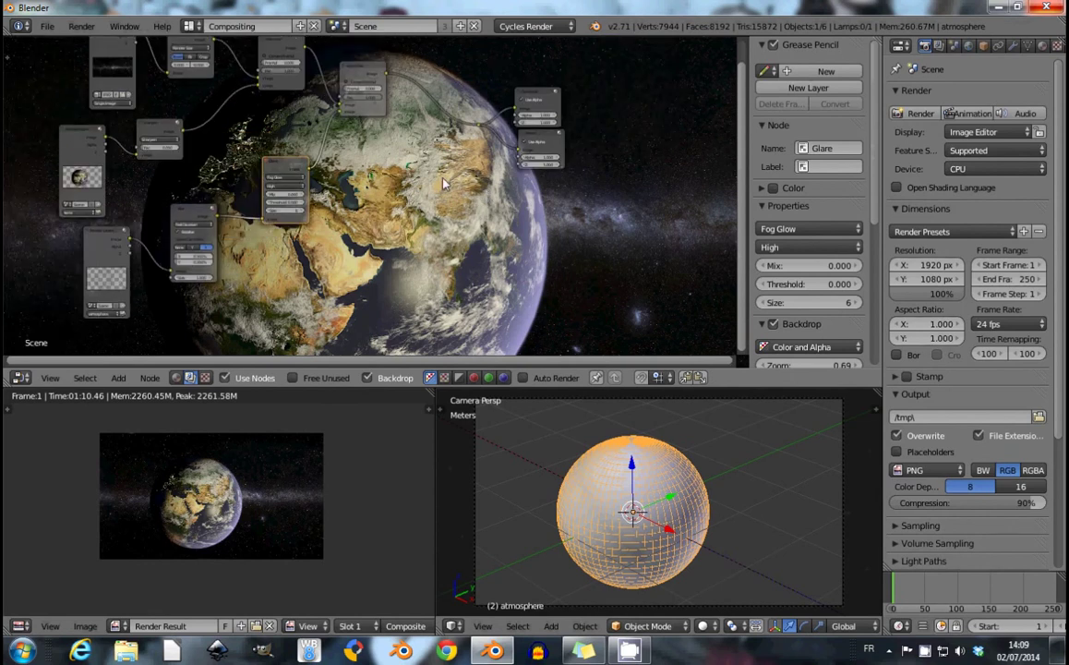
{"action": "scroll", "coordinate": [443, 182], "scroll_direction": "up", "scroll_amount": 2}
{"action": "mouse_move", "coordinate": [555, 85]}
{"action": "left_mouse_down"}
{"action": "mouse_move", "coordinate": [539, 99]}
{"action": "mouse_move", "coordinate": [555, 85]}
{"action": "left_mouse_up"}
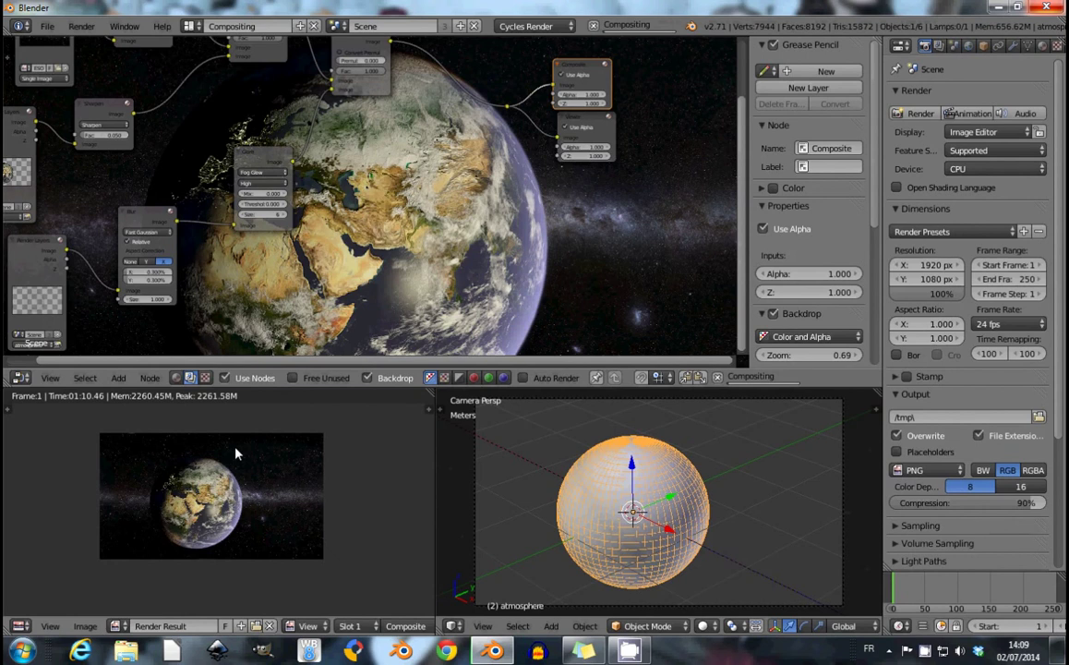
{"action": "key", "text": "ctrl+Up"}
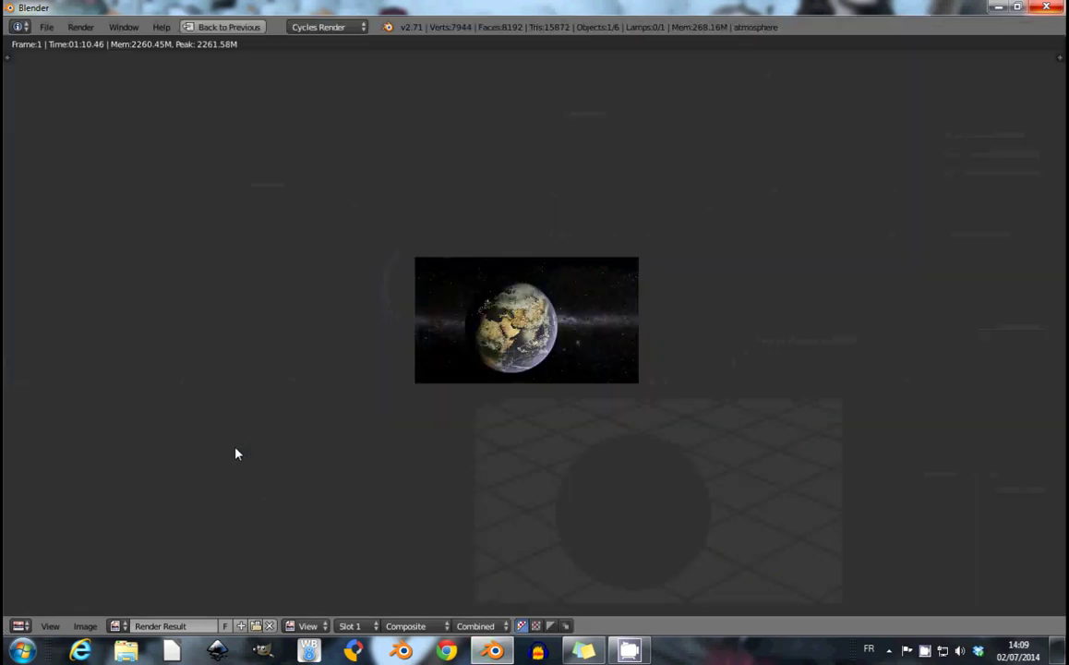